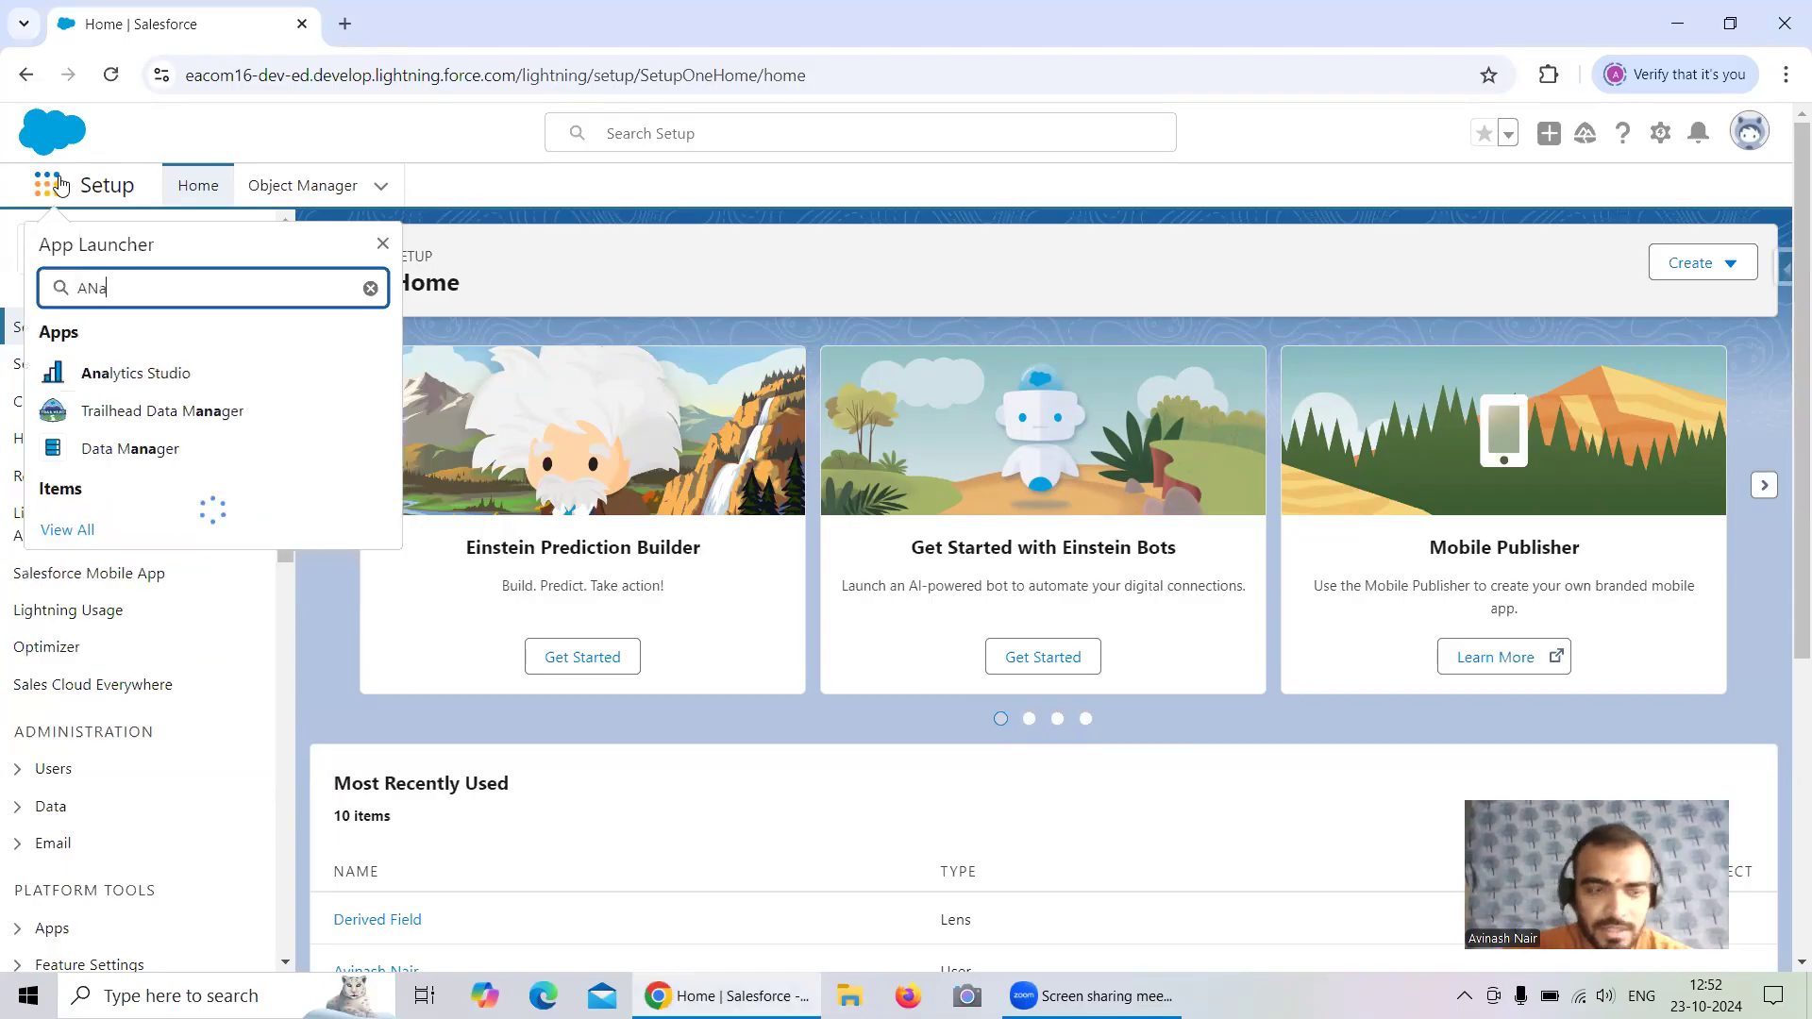
# Open Analytics Studio's Data Manager and bring up the Derived Fields node of the Free Session 6 dataflow
pyautogui.click(133, 373)
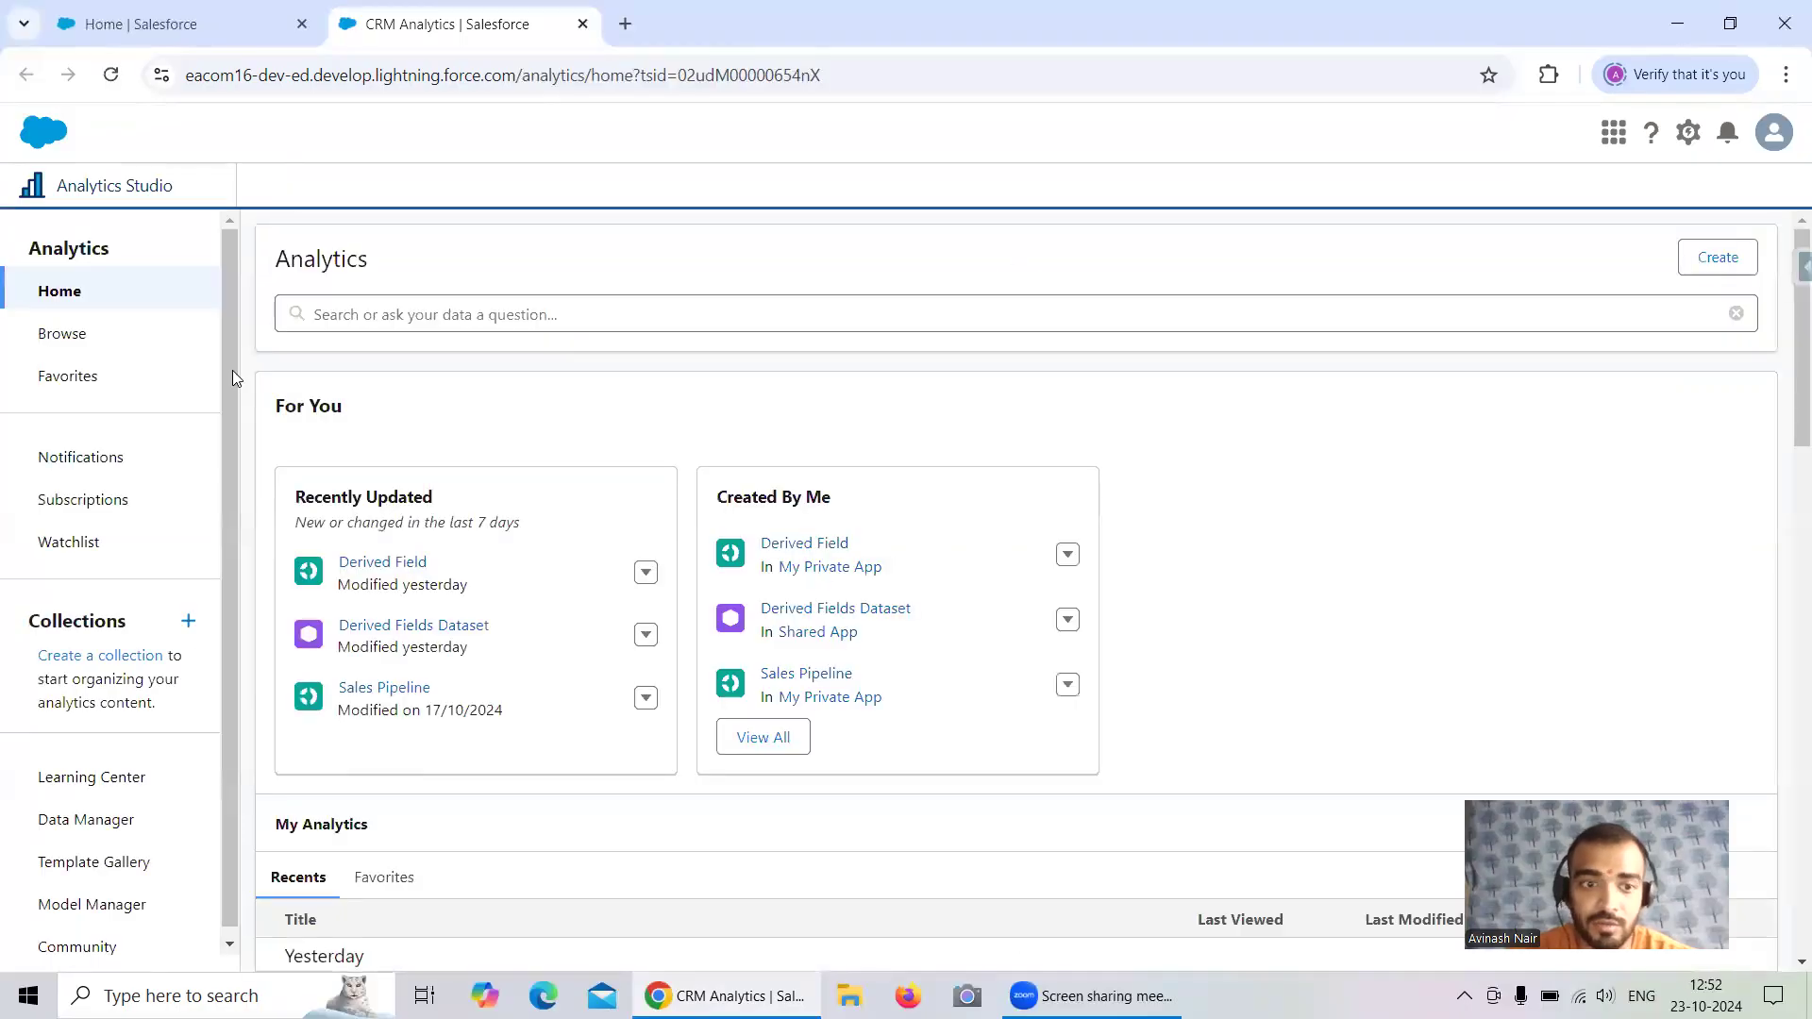
pyautogui.click(129, 819)
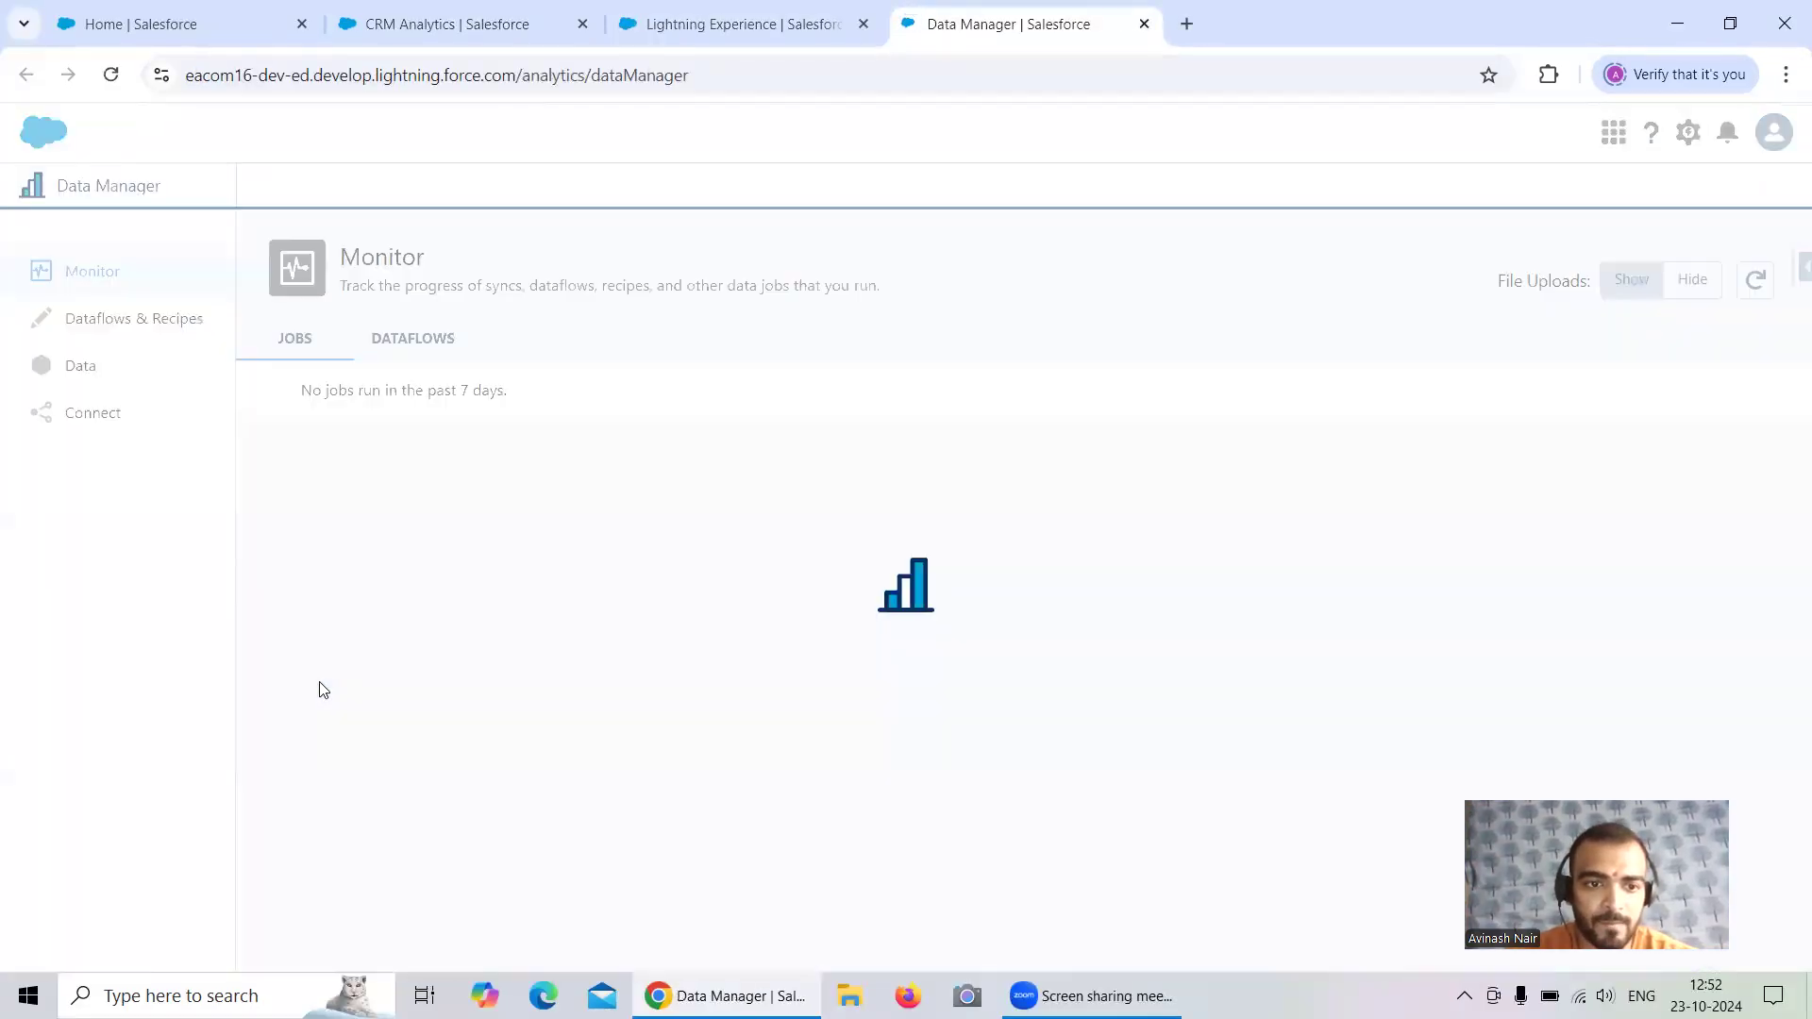
pyautogui.click(190, 321)
pyautogui.click(415, 342)
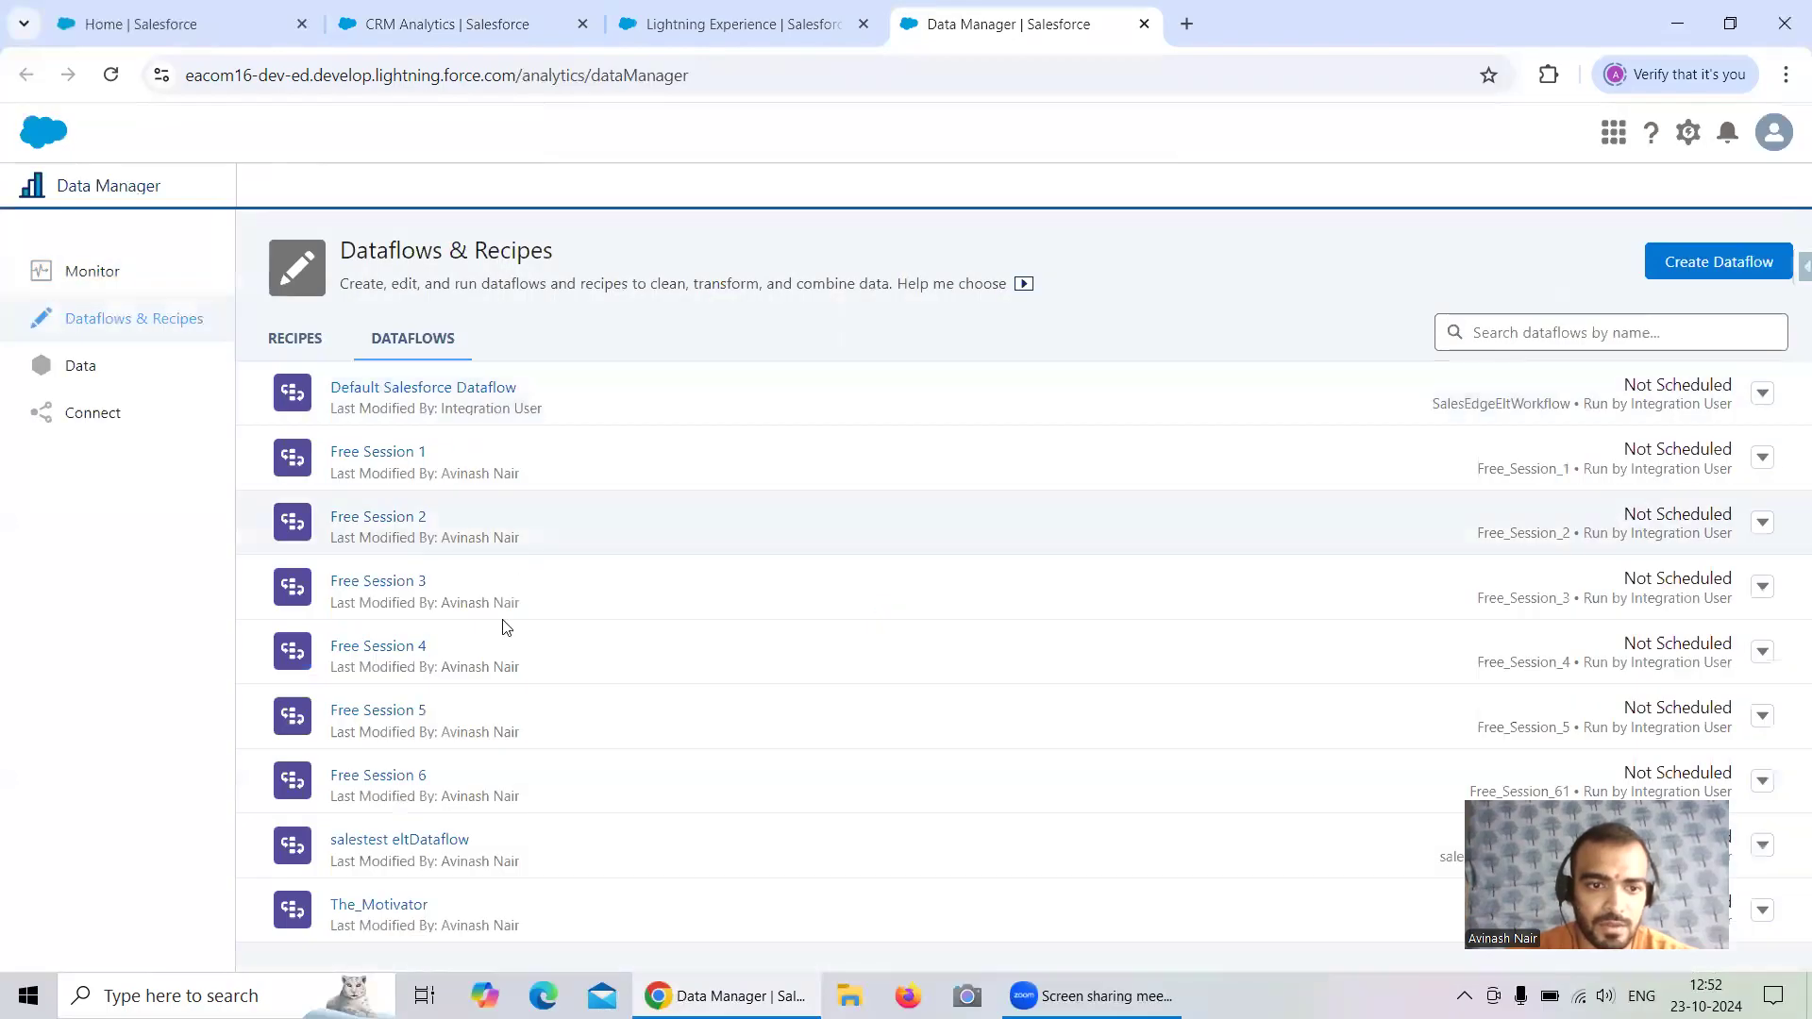
pyautogui.click(401, 776)
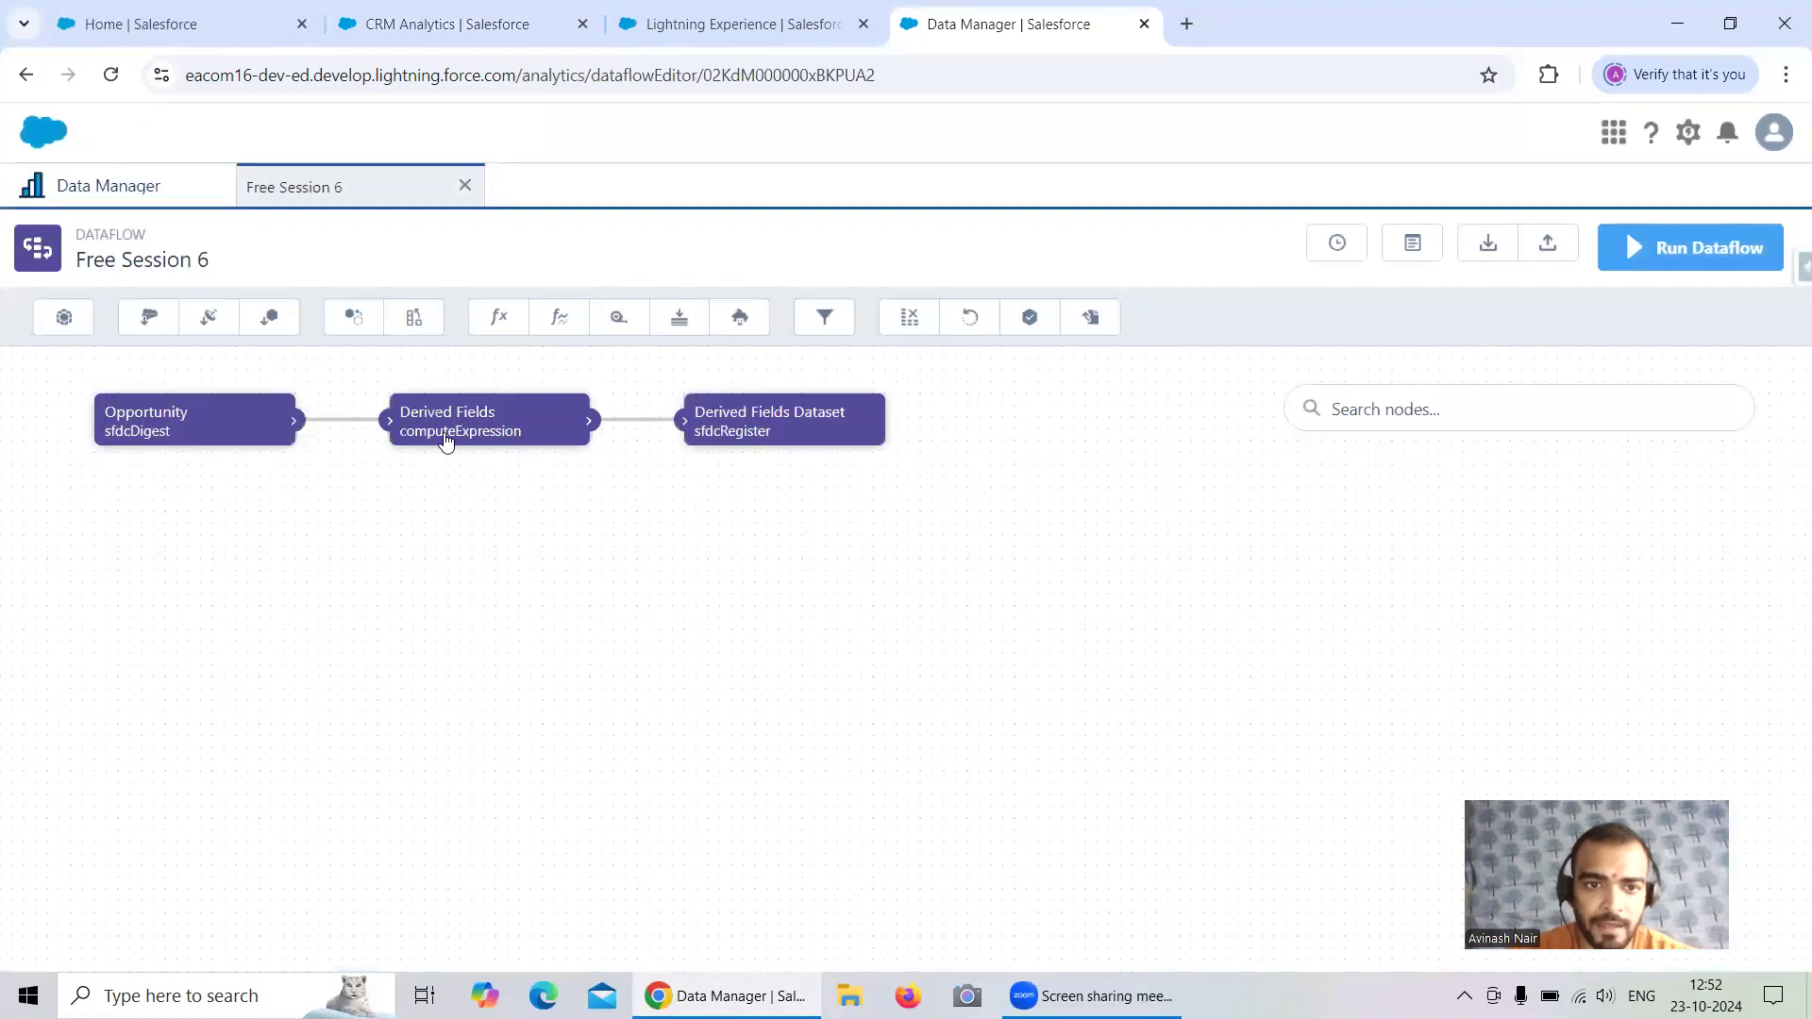
pyautogui.click(447, 441)
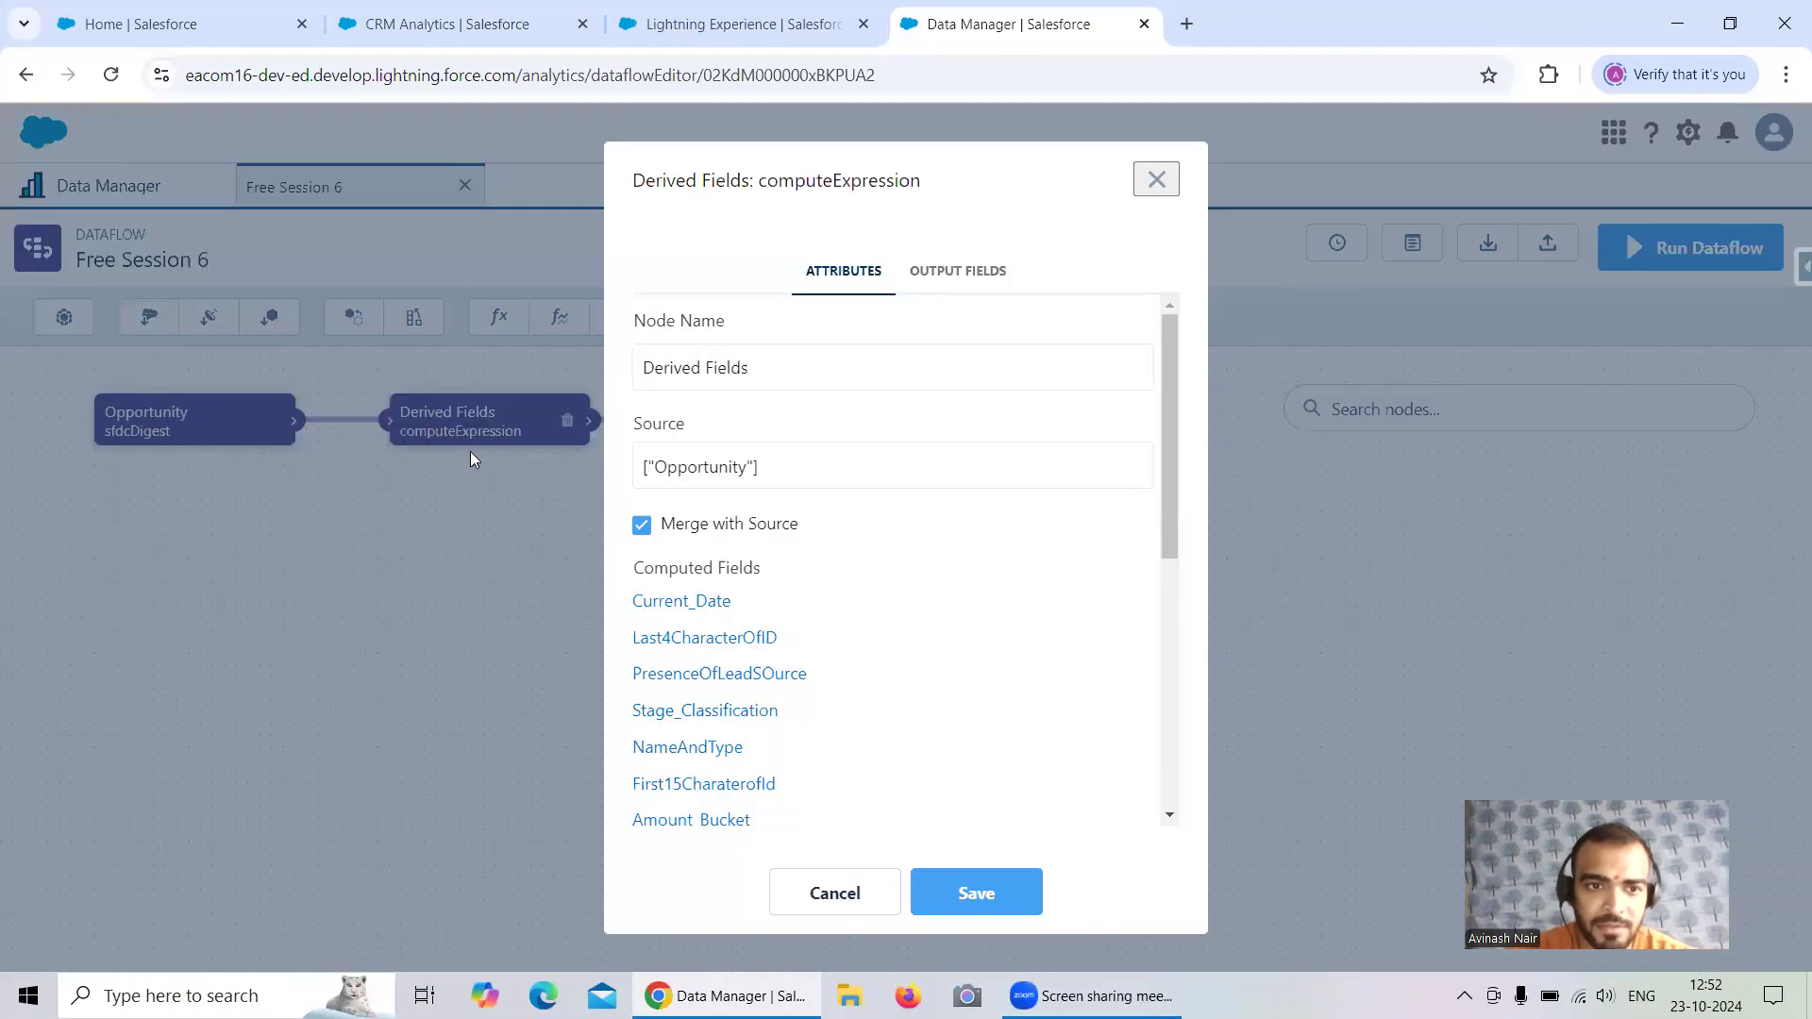
# Review the computed fields of the Derived Fields node, including the SAQL expression of CreatedDateExcludingTime
pyautogui.scroll(-2, 920, 597)
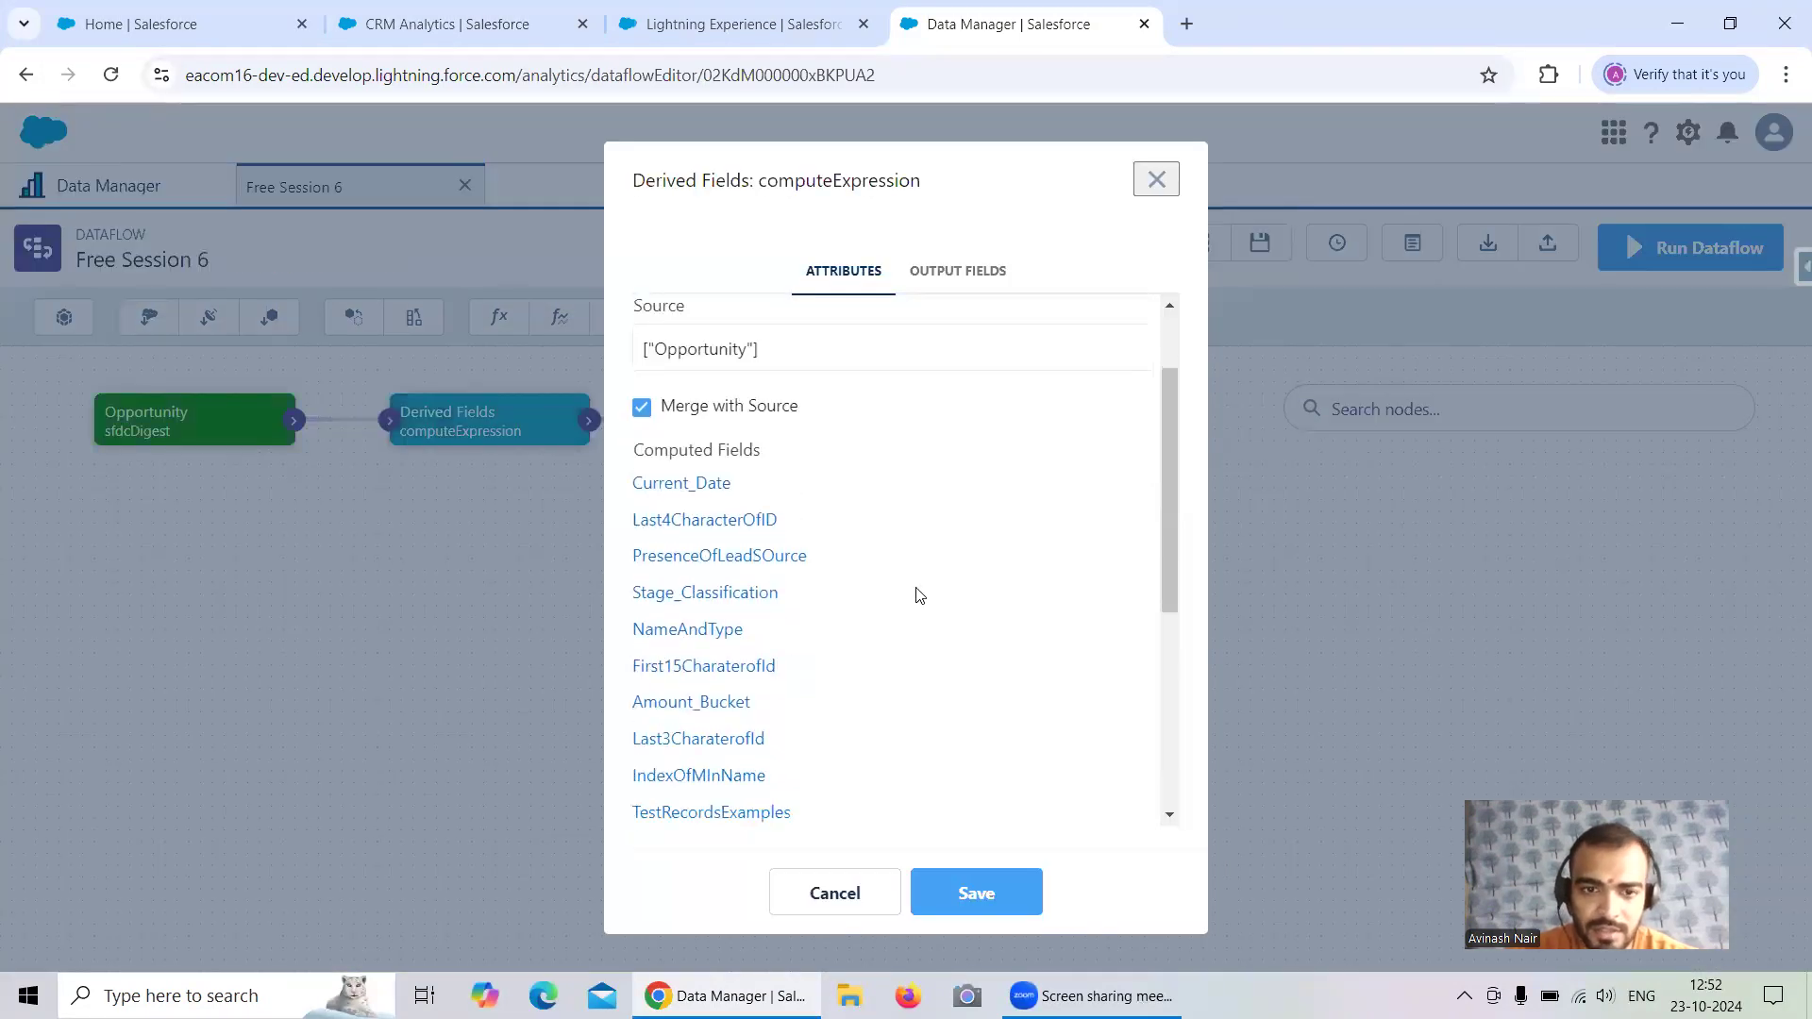
pyautogui.scroll(-1, 963, 549)
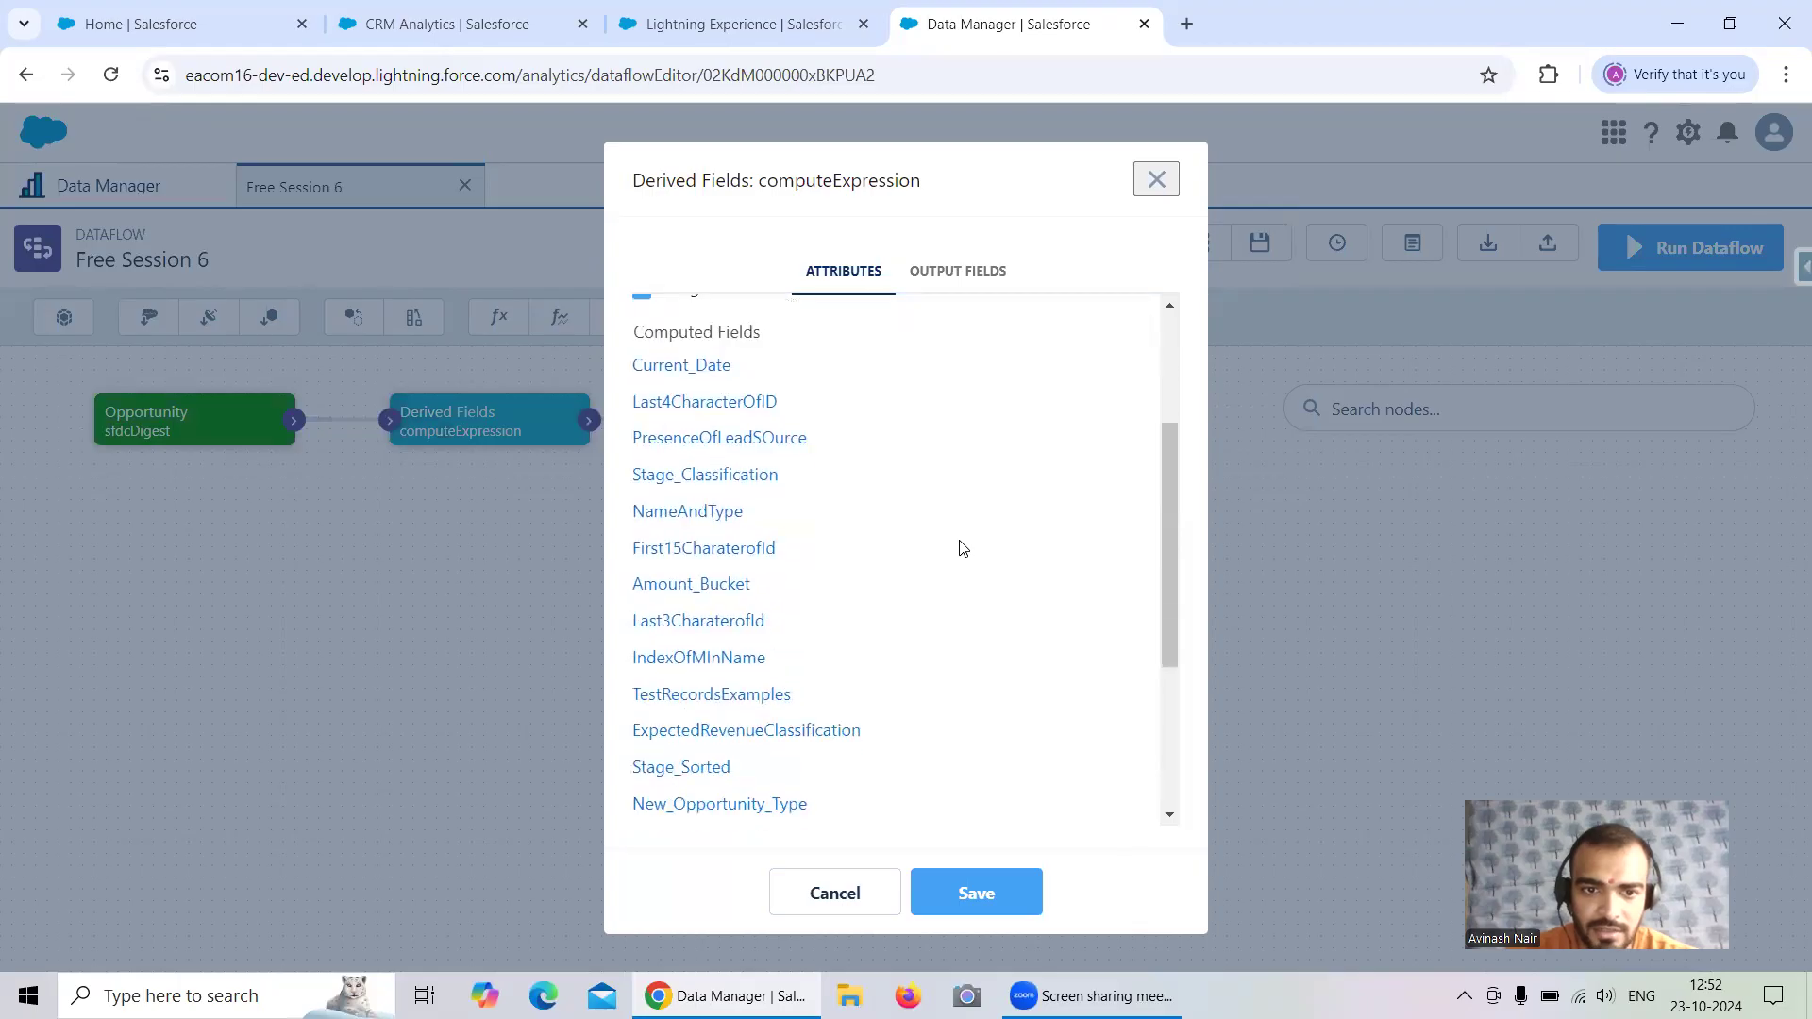
pyautogui.scroll(-2, 963, 549)
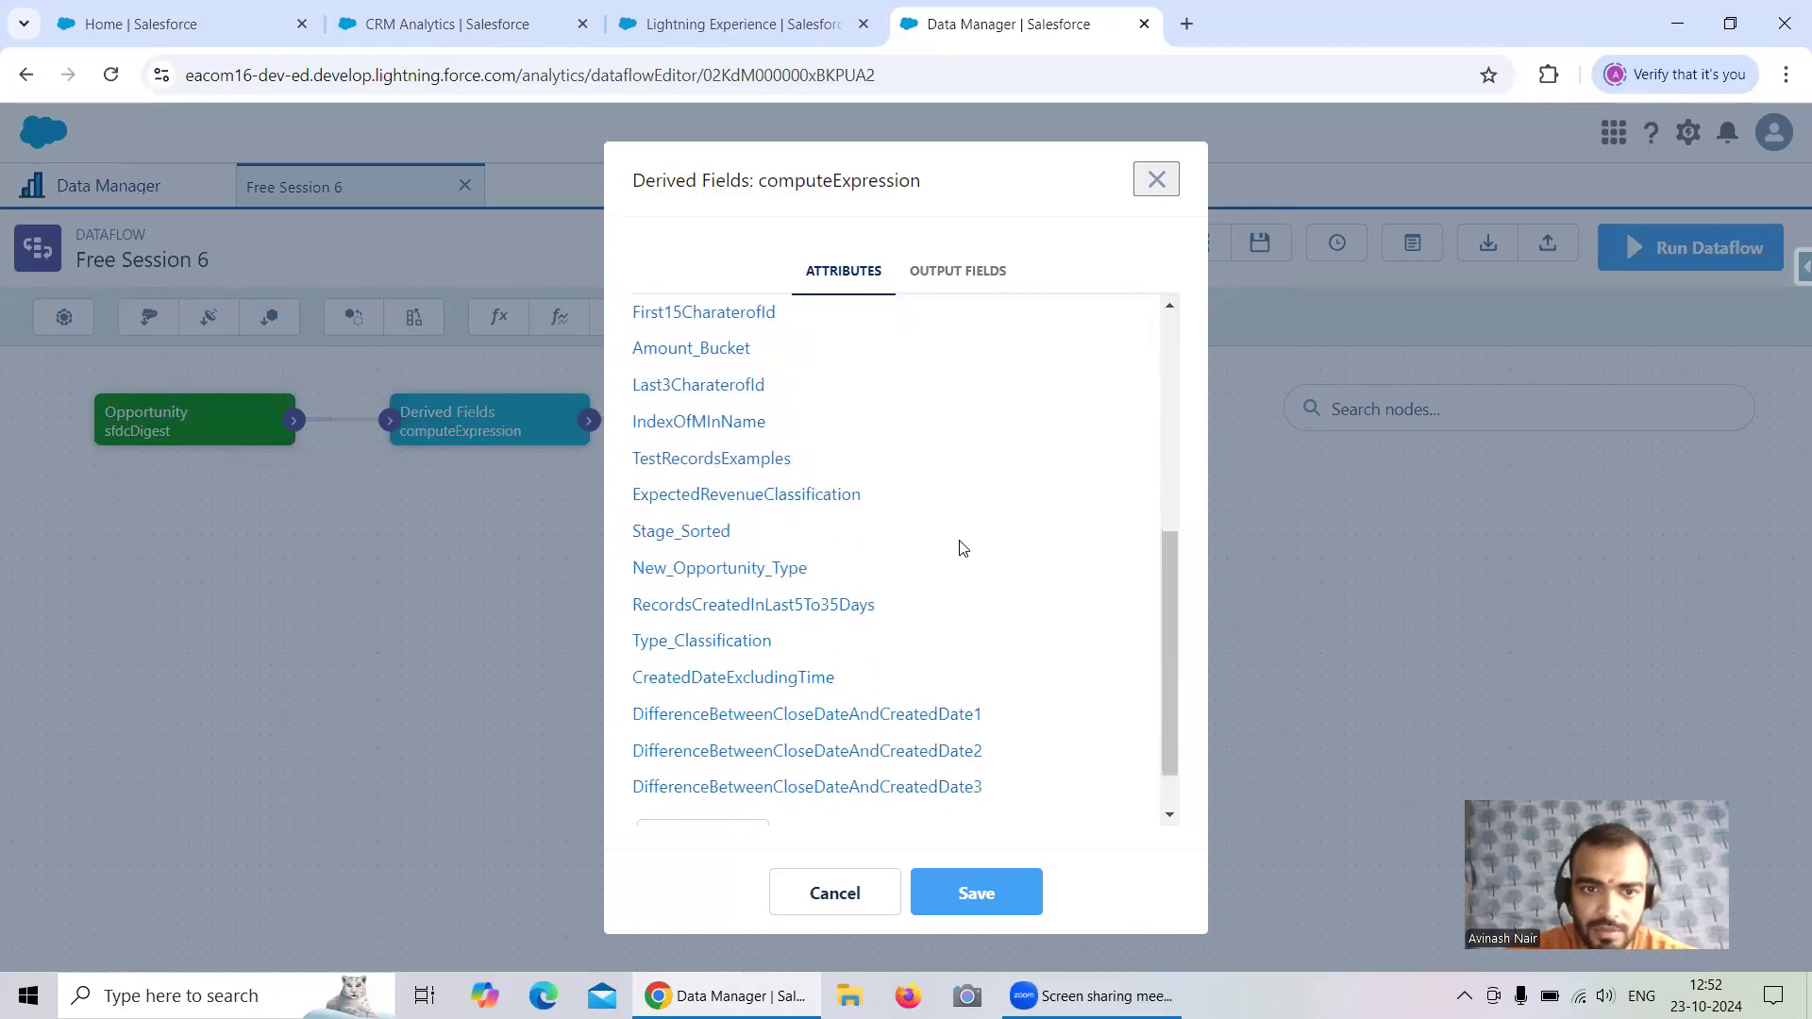
pyautogui.scroll(-1, 962, 549)
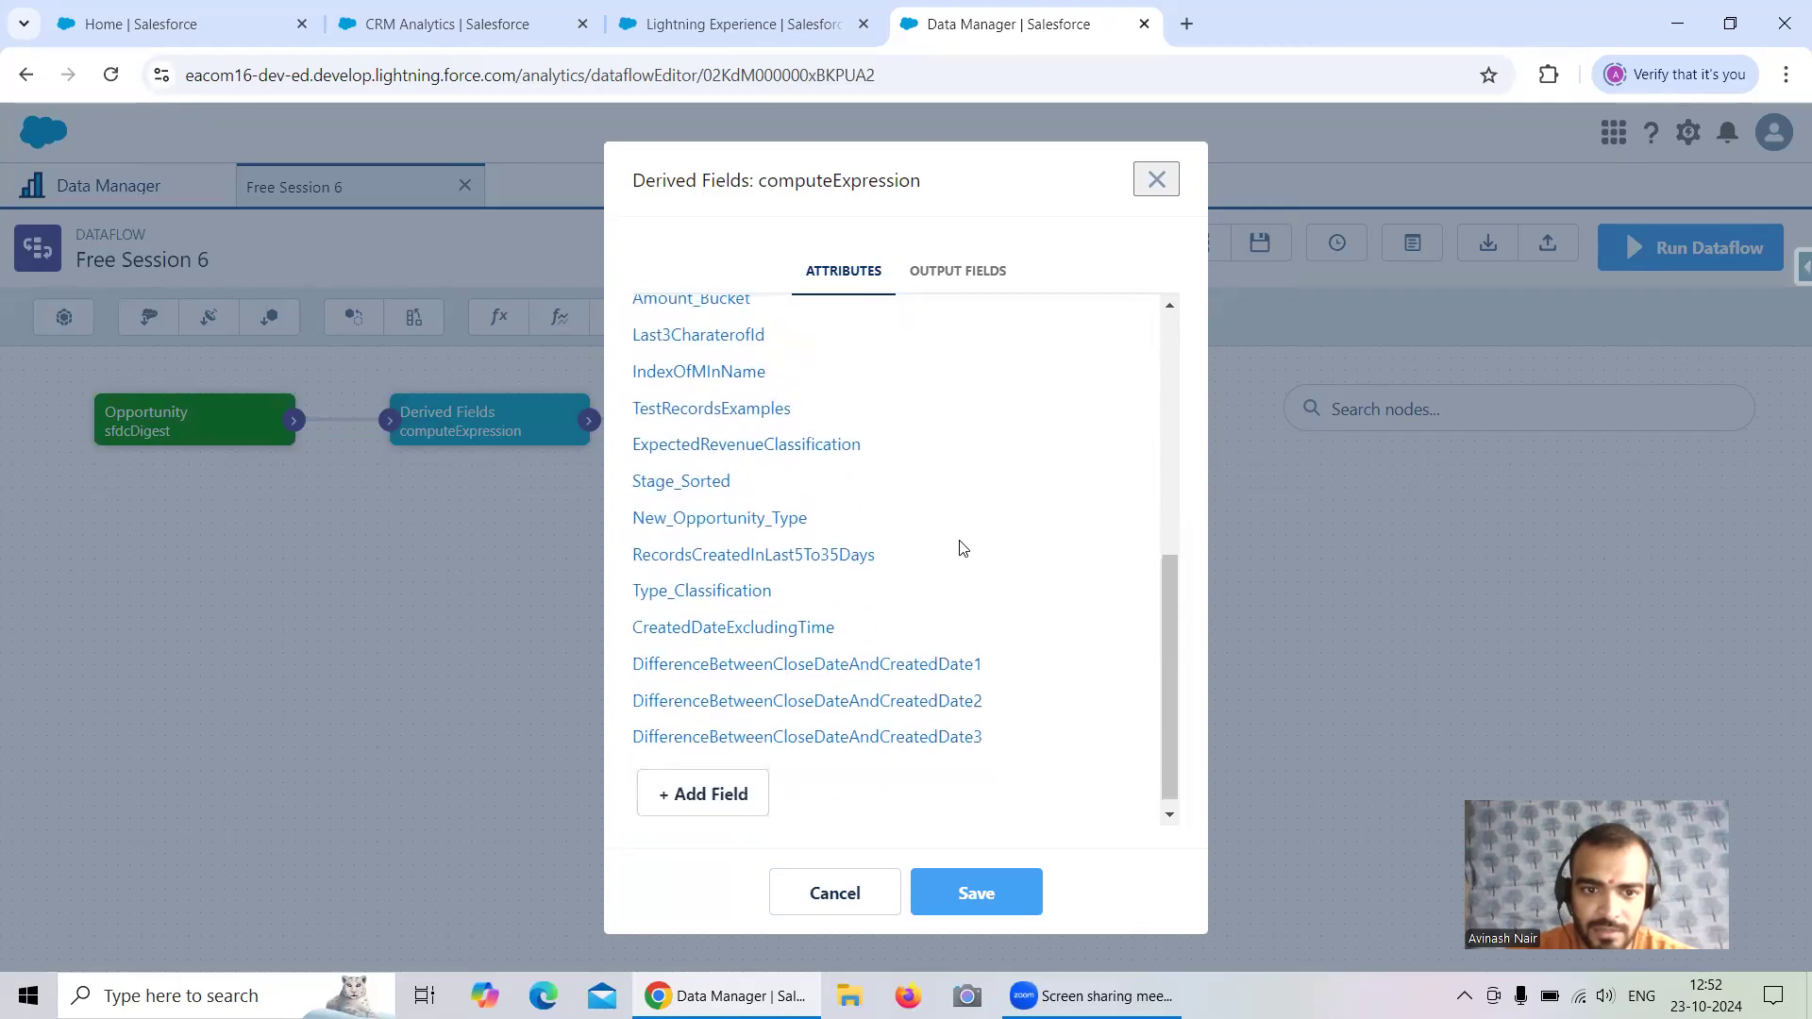
pyautogui.scroll(3, 962, 549)
pyautogui.scroll(-2, 961, 547)
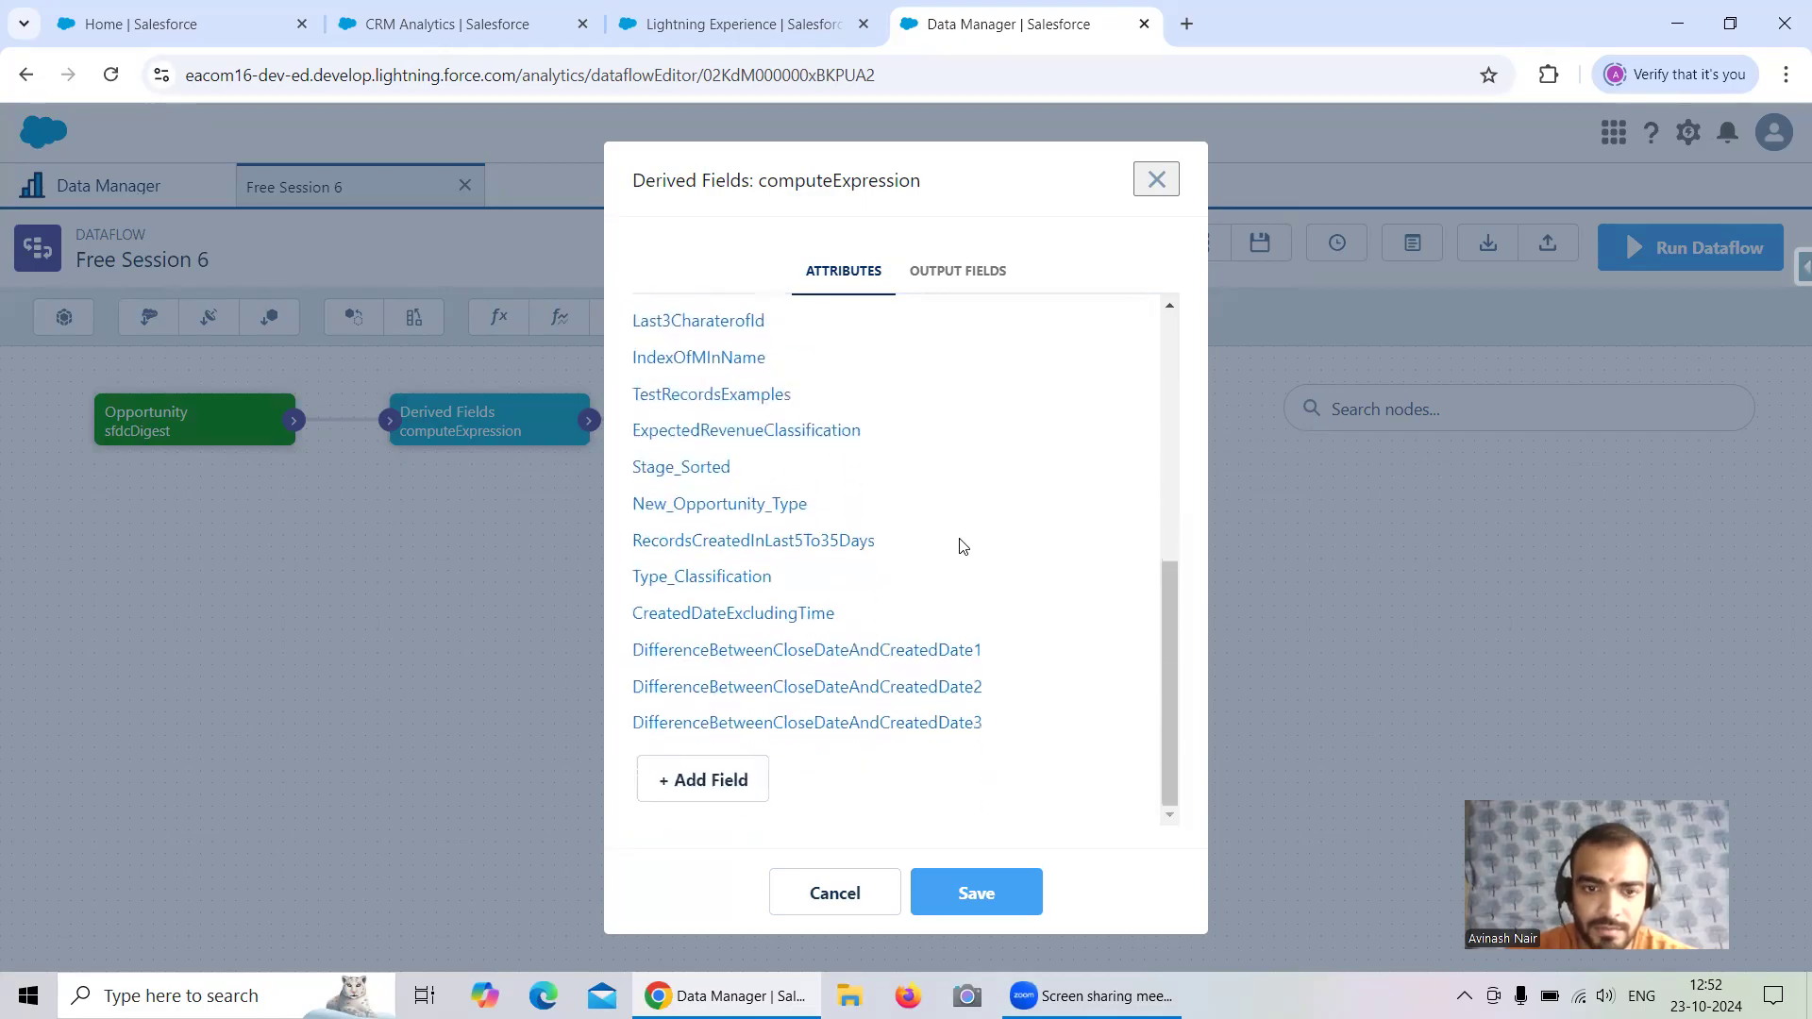
pyautogui.click(811, 616)
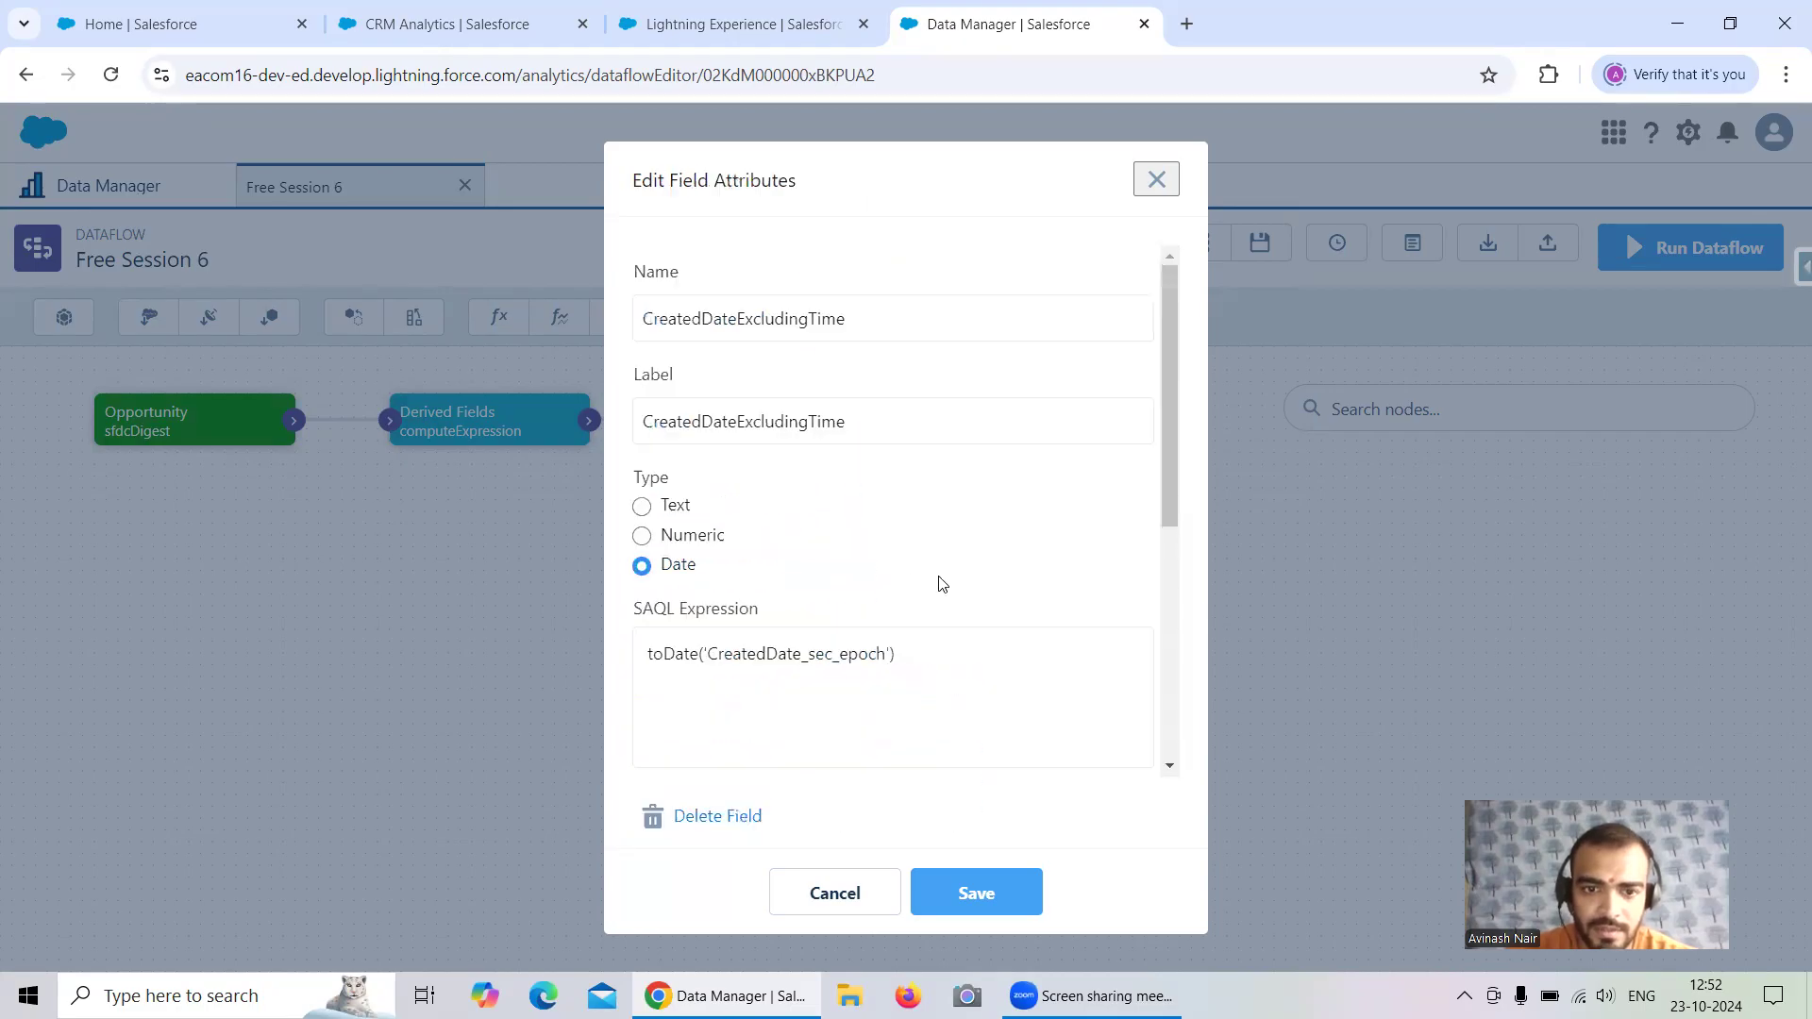
pyautogui.click(845, 895)
pyautogui.scroll(-2, 887, 618)
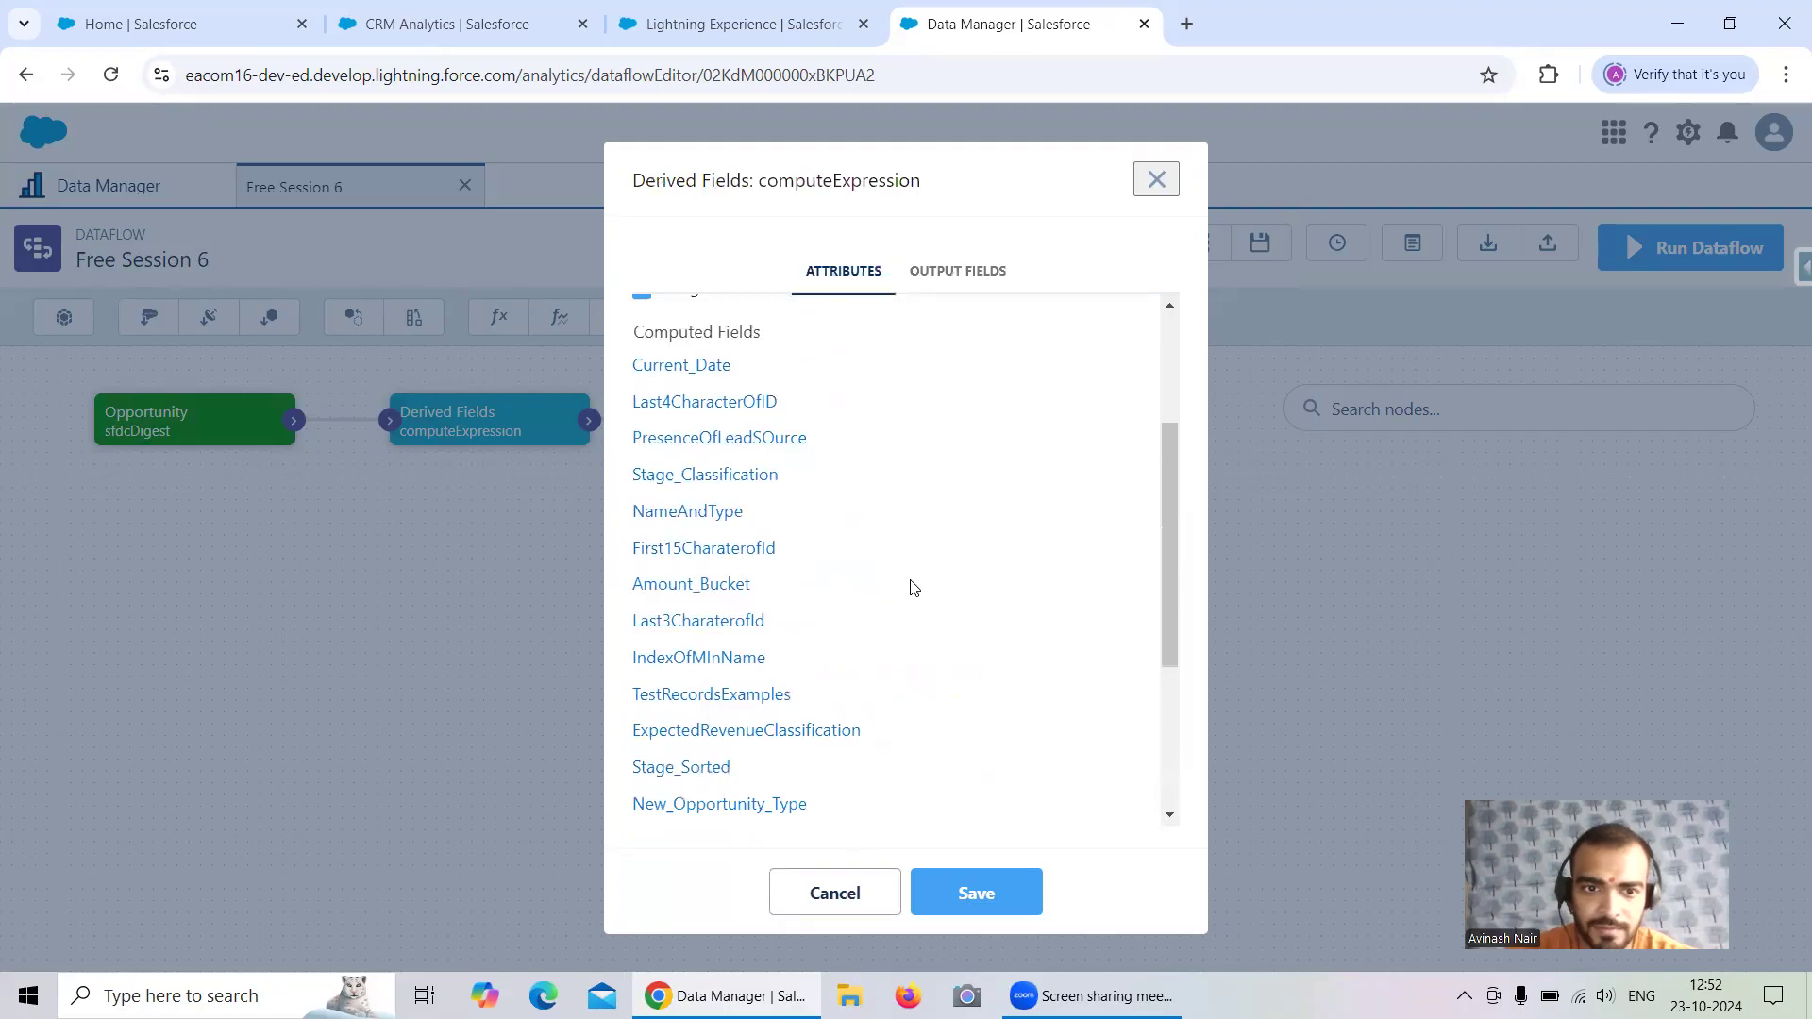
pyautogui.scroll(-3, 913, 587)
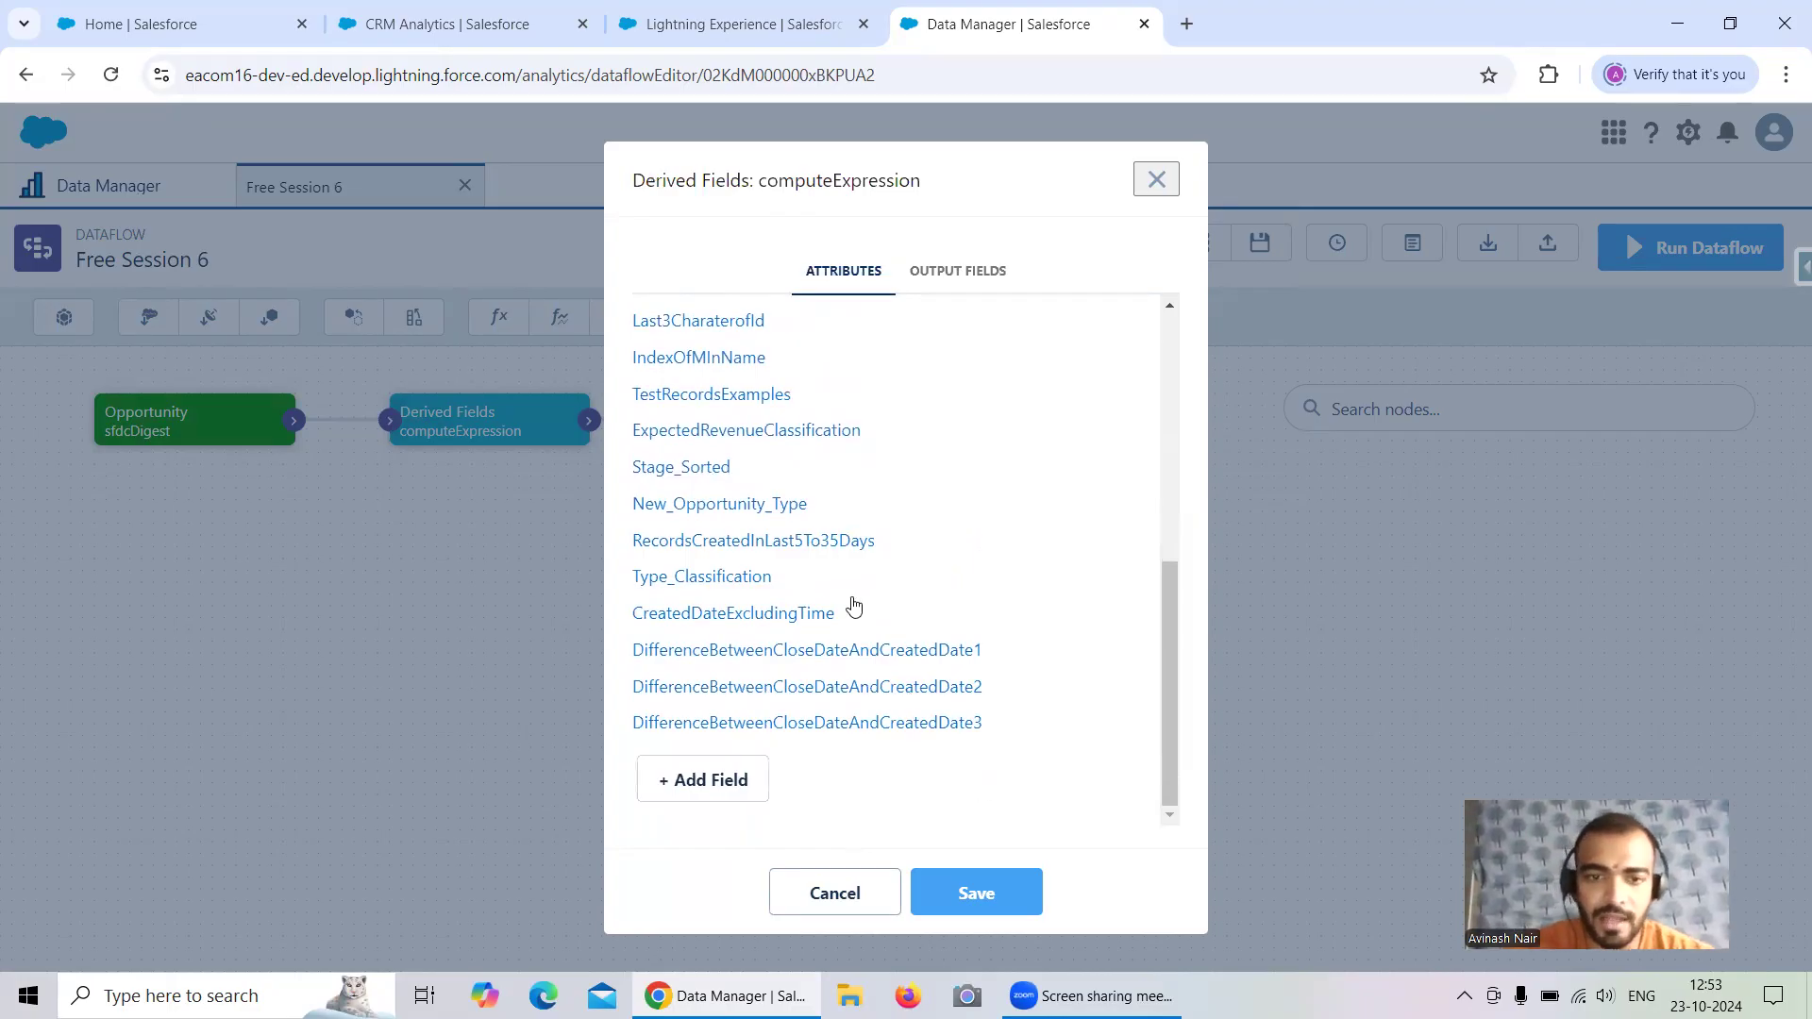
pyautogui.scroll(5, 922, 585)
pyautogui.scroll(-5, 922, 641)
# Add a computed field named CreatedDateInString to the Derived Fields node
pyautogui.click(703, 780)
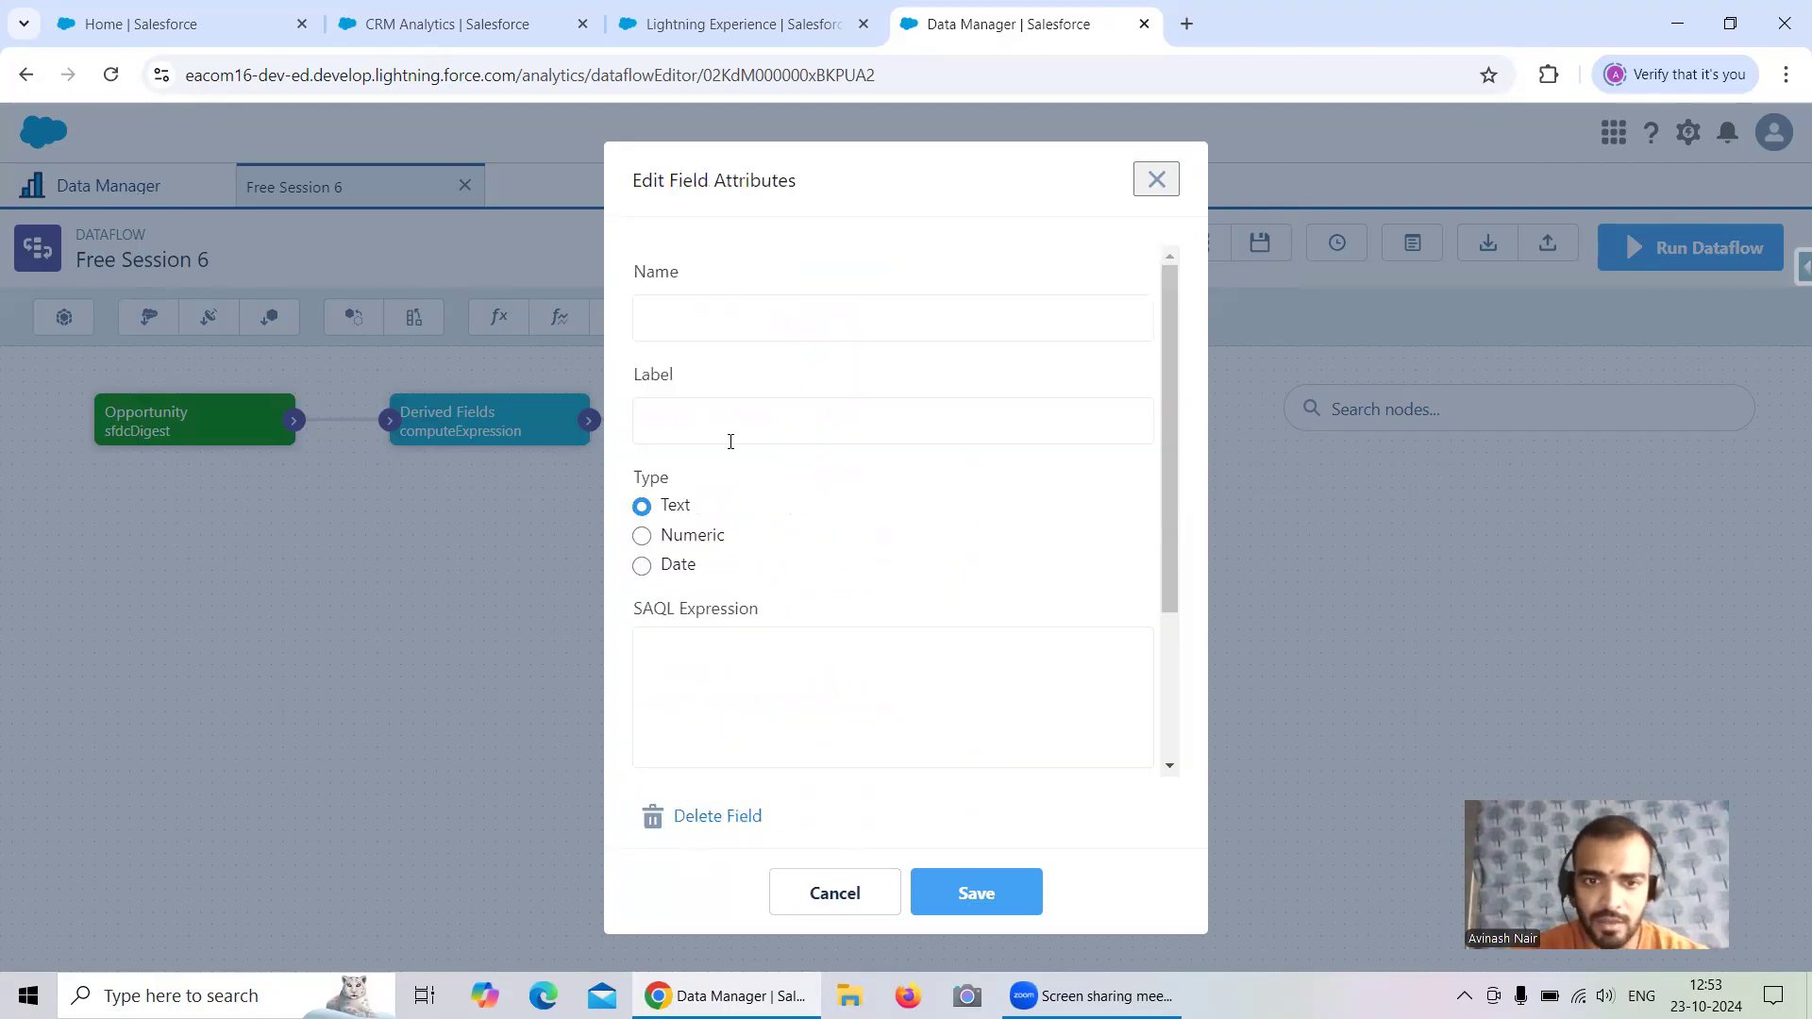
pyautogui.click(746, 312)
pyautogui.write('C')
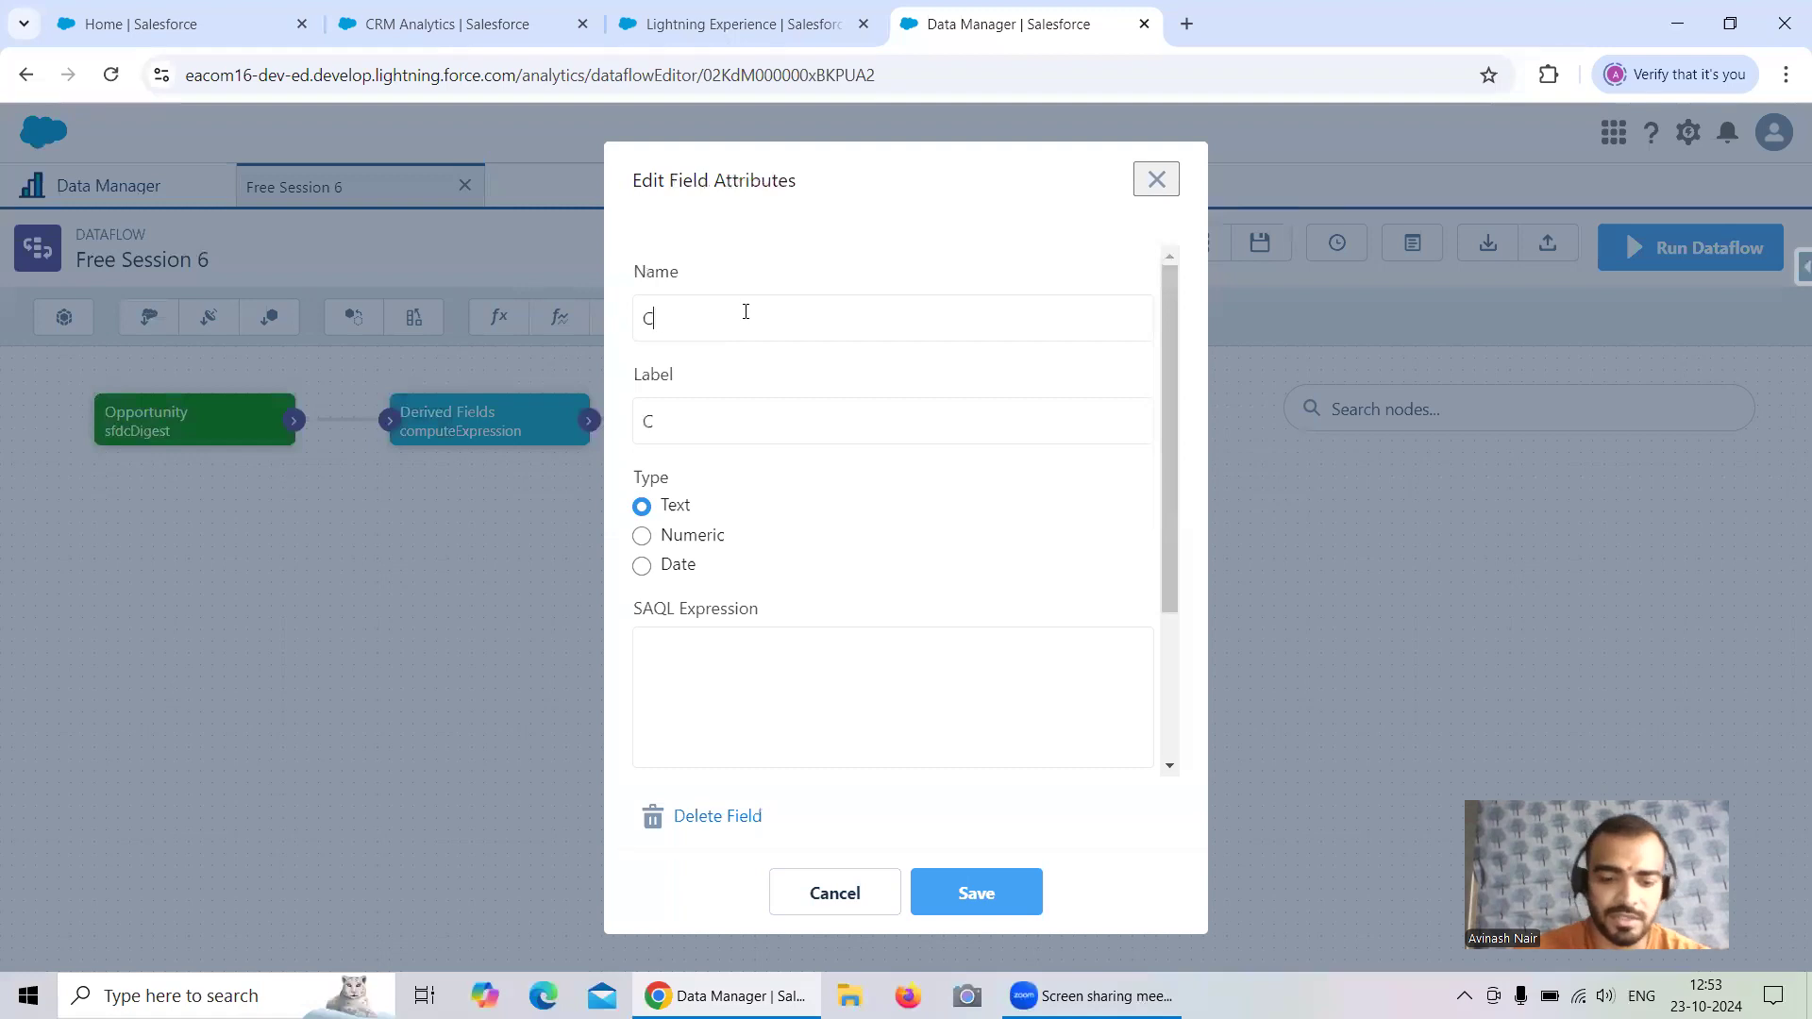
pyautogui.write('reatedDate')
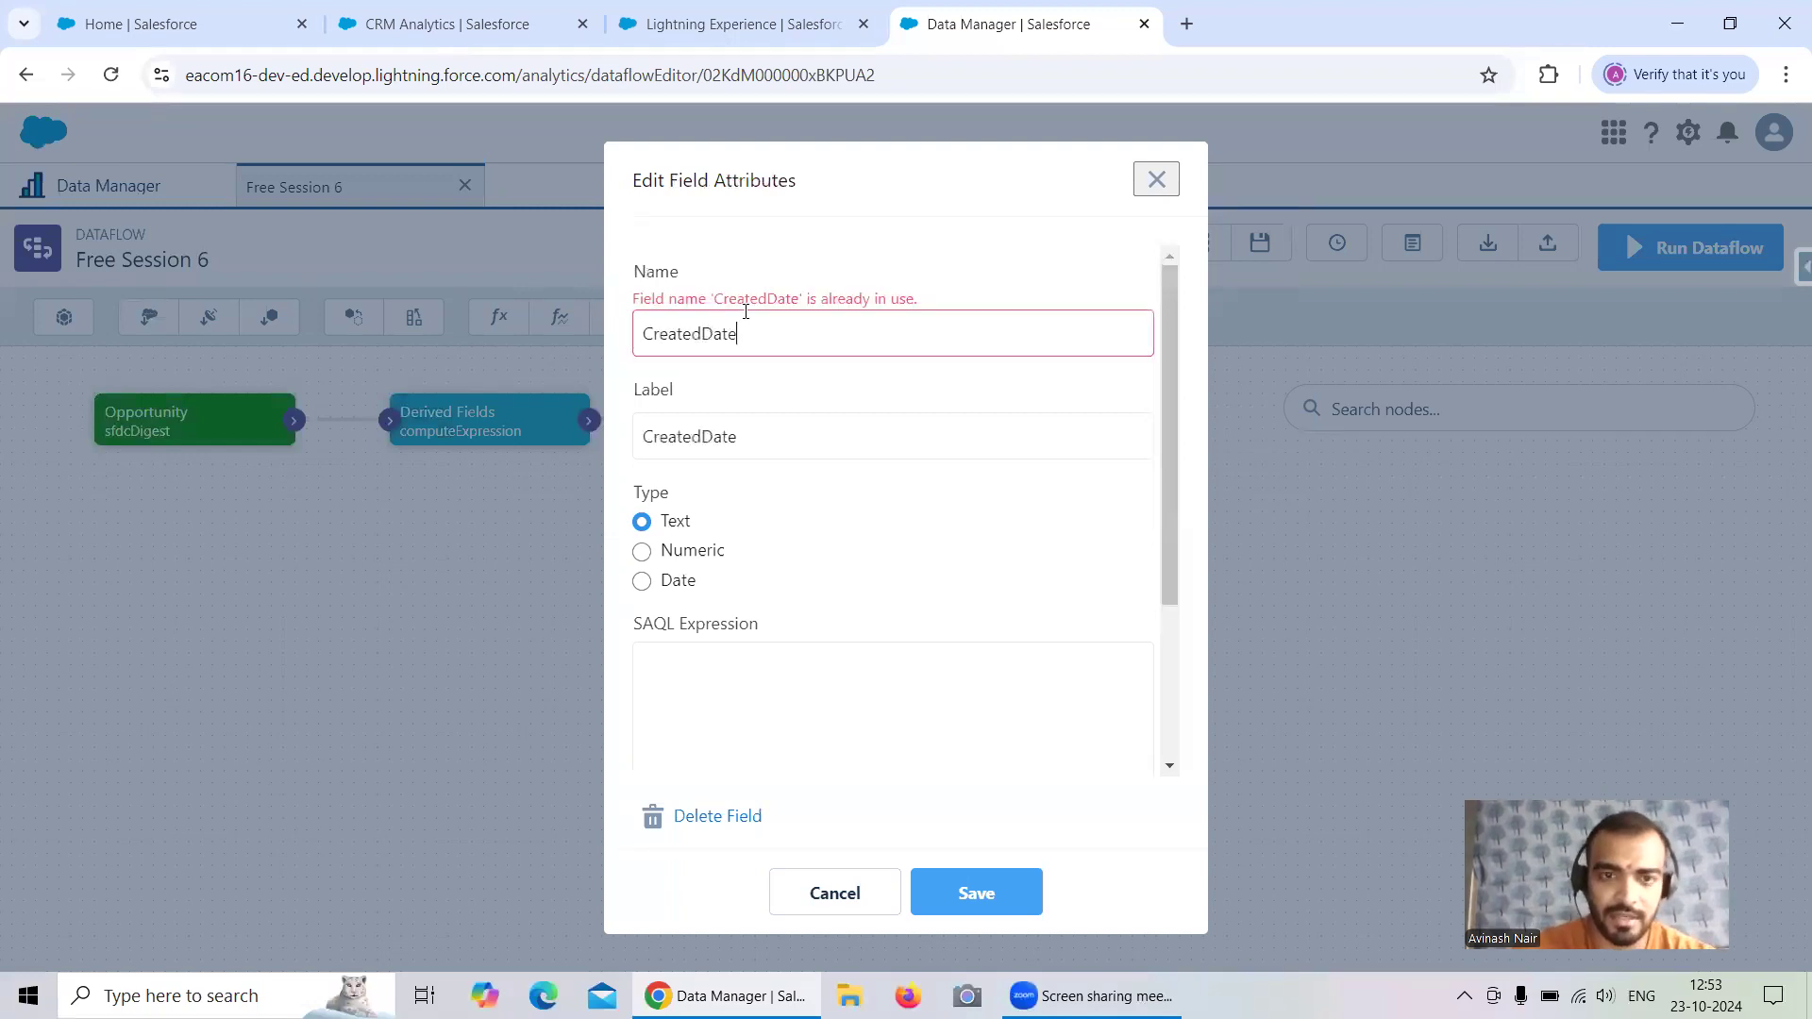
pyautogui.write('InStr')
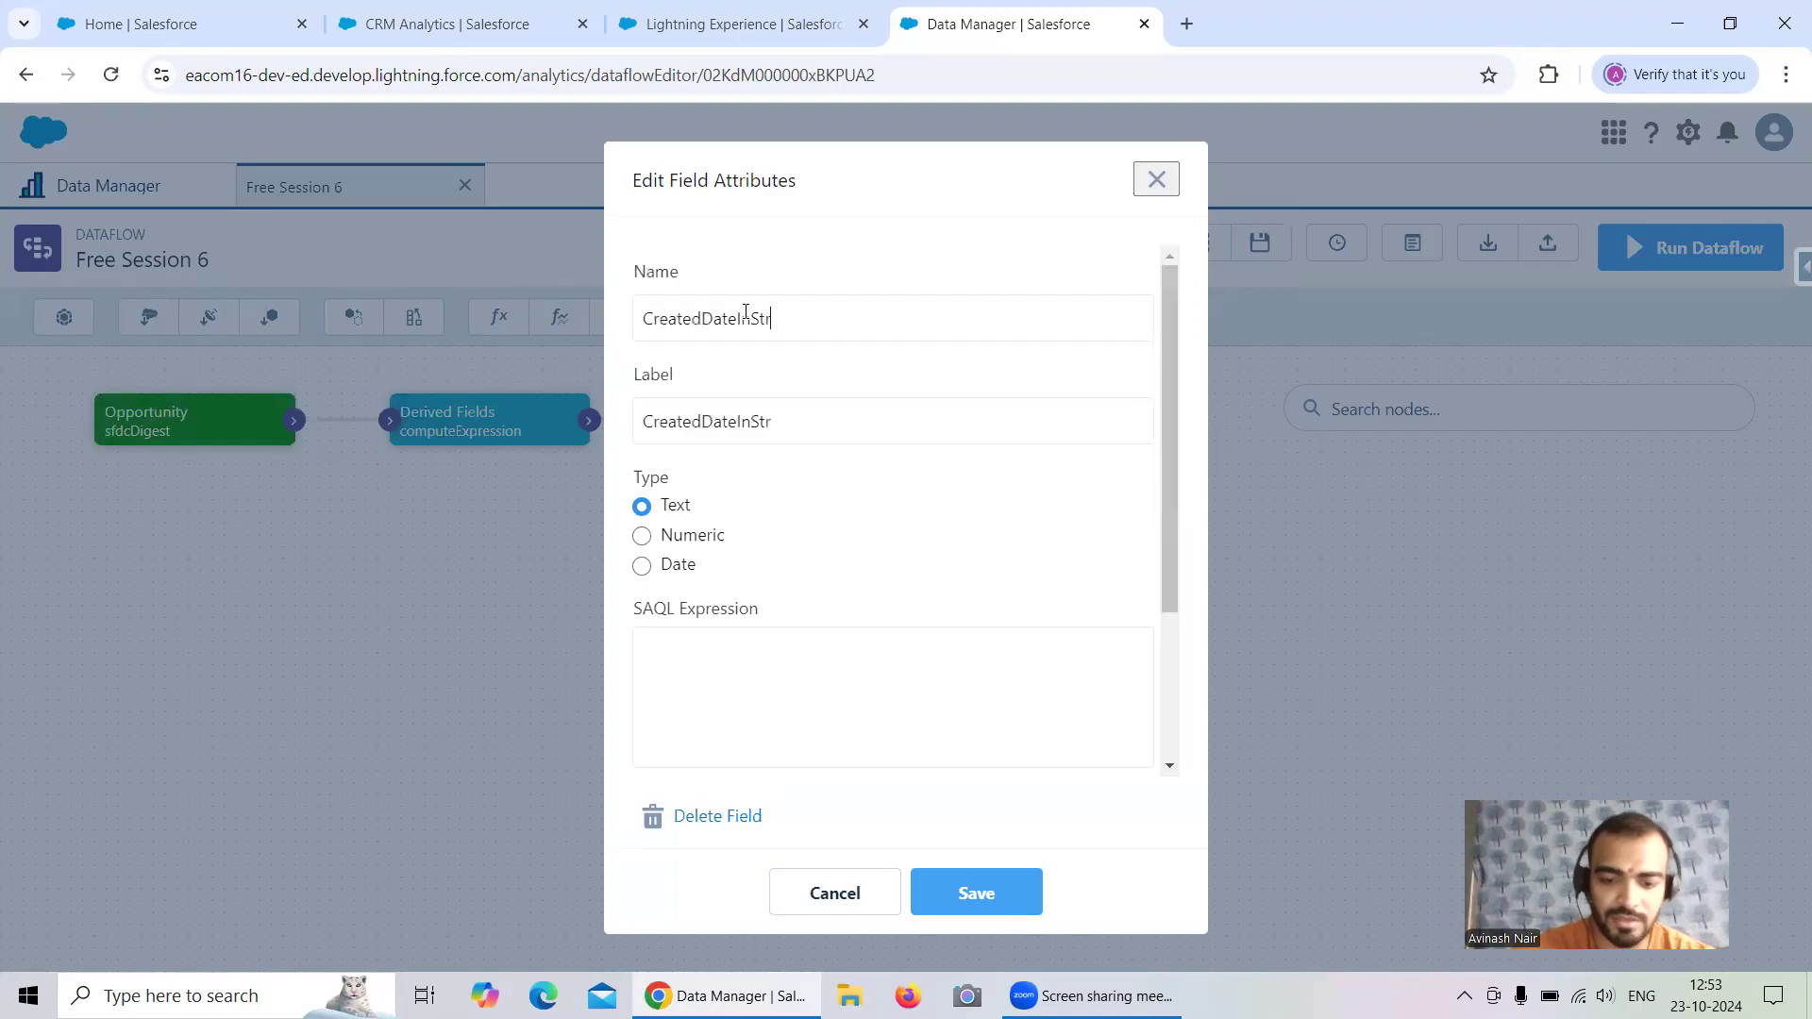
pyautogui.write('ing')
# Begin the field's SAQL expression with 'CreatedDate_Year' +"-"
pyautogui.click(719, 661)
pyautogui.write("'")
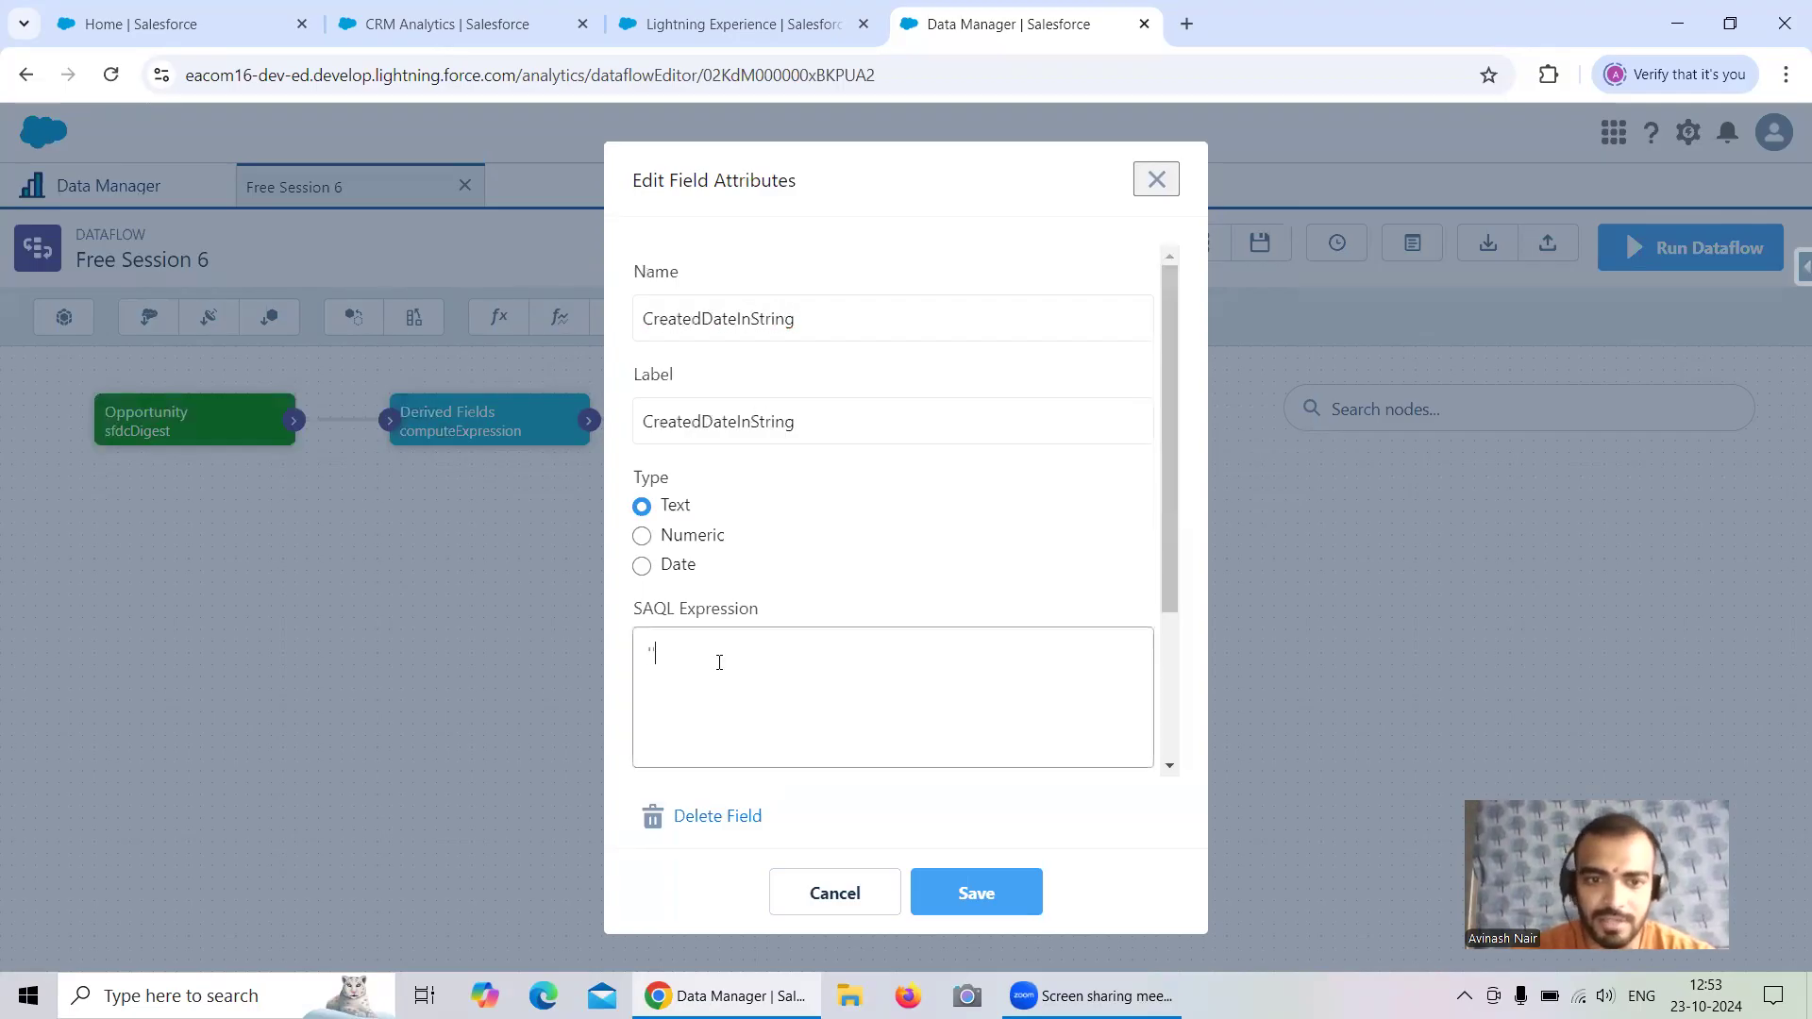
pyautogui.write('Created')
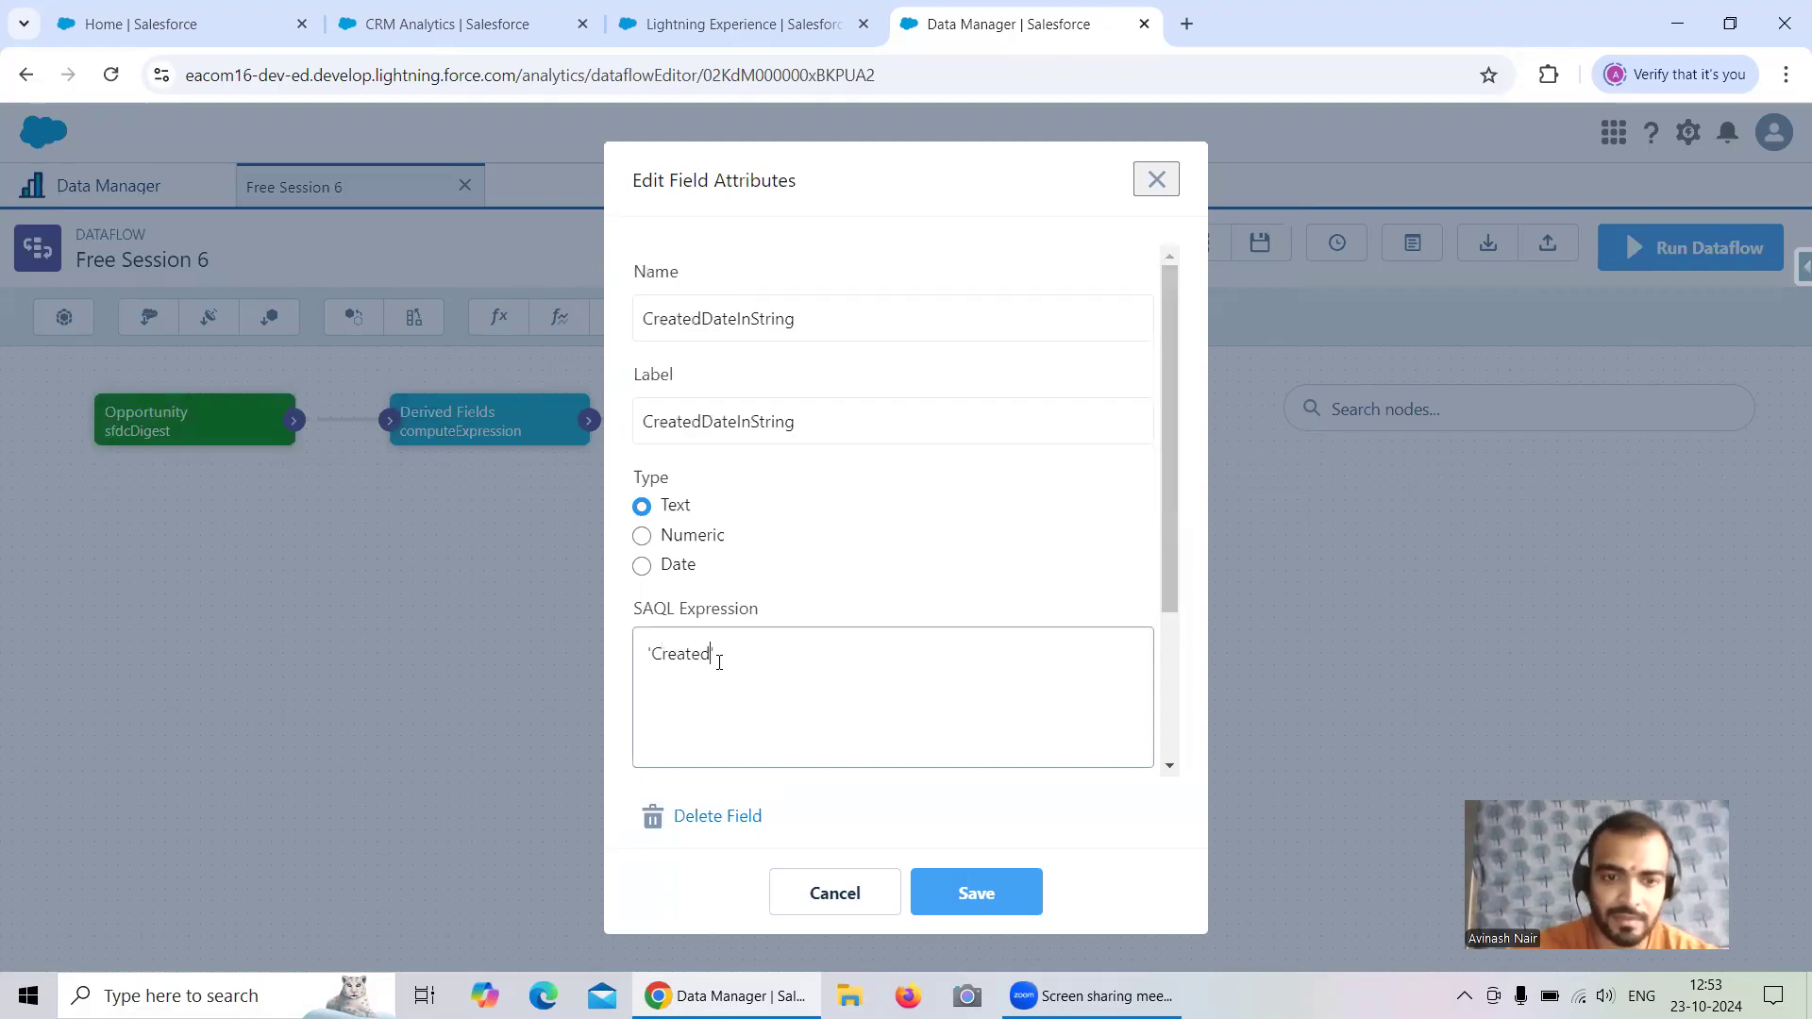
pyautogui.write('Date_')
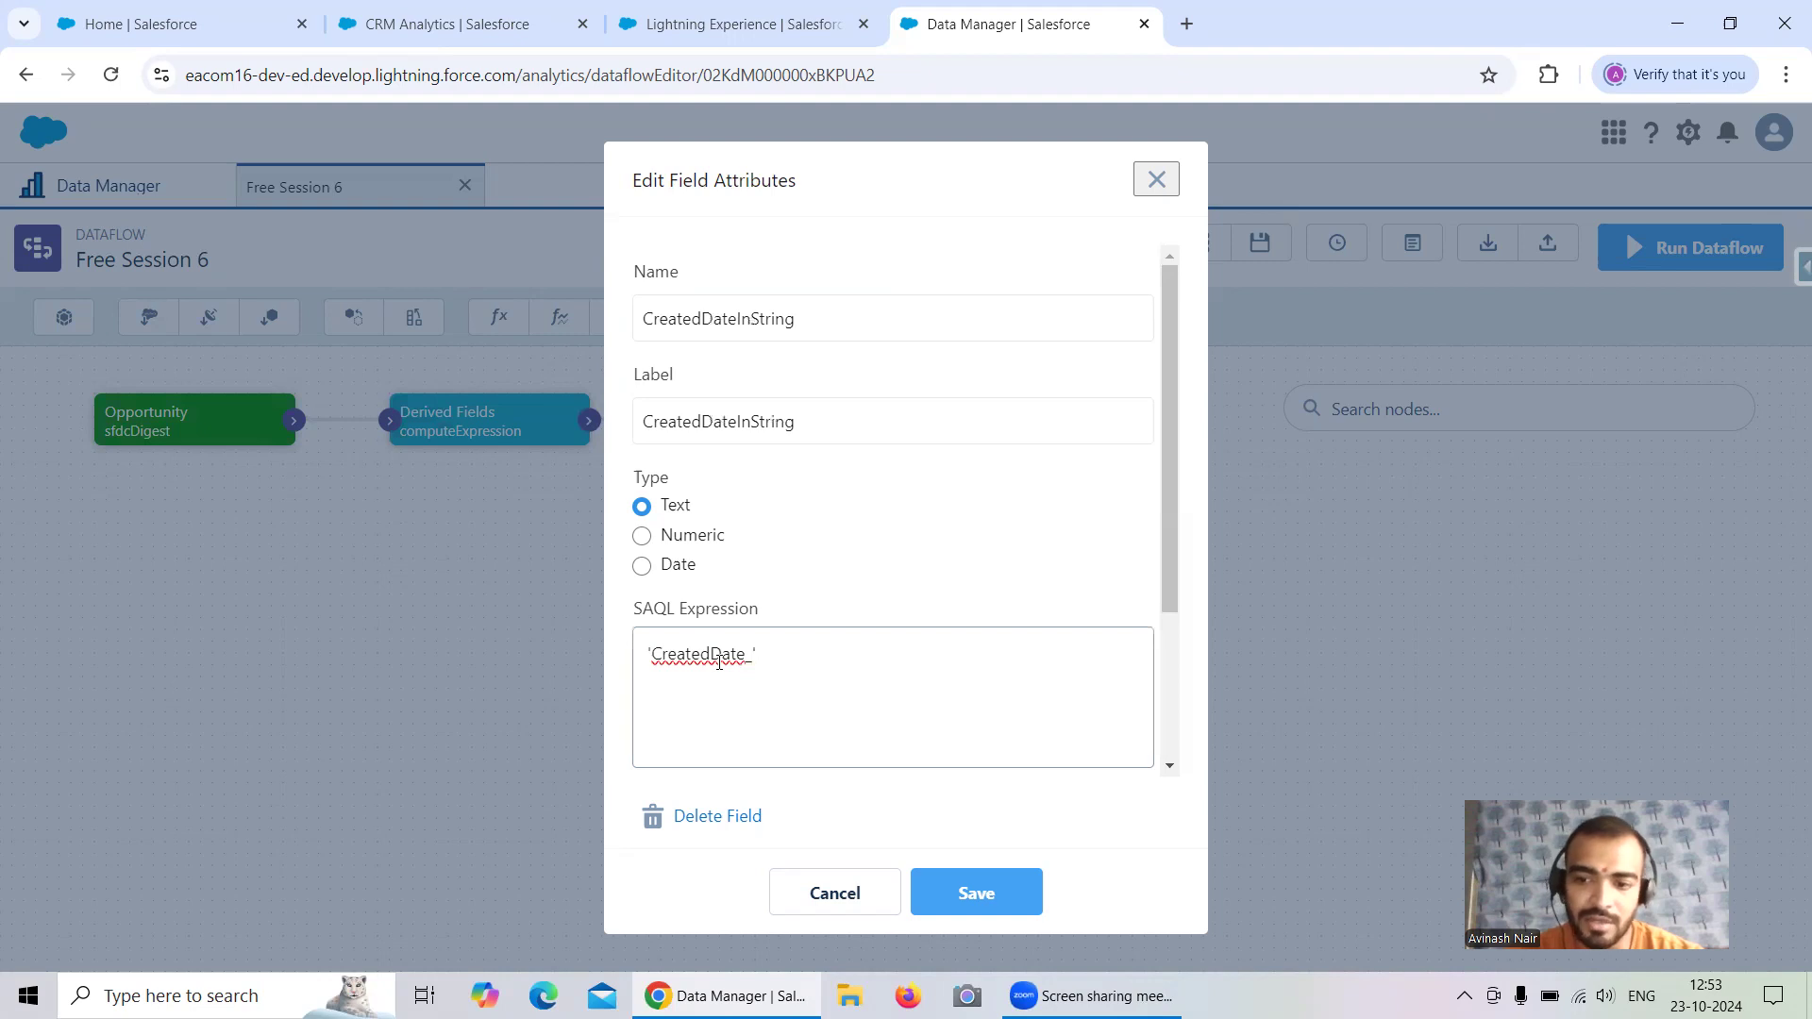
pyautogui.write("Year'")
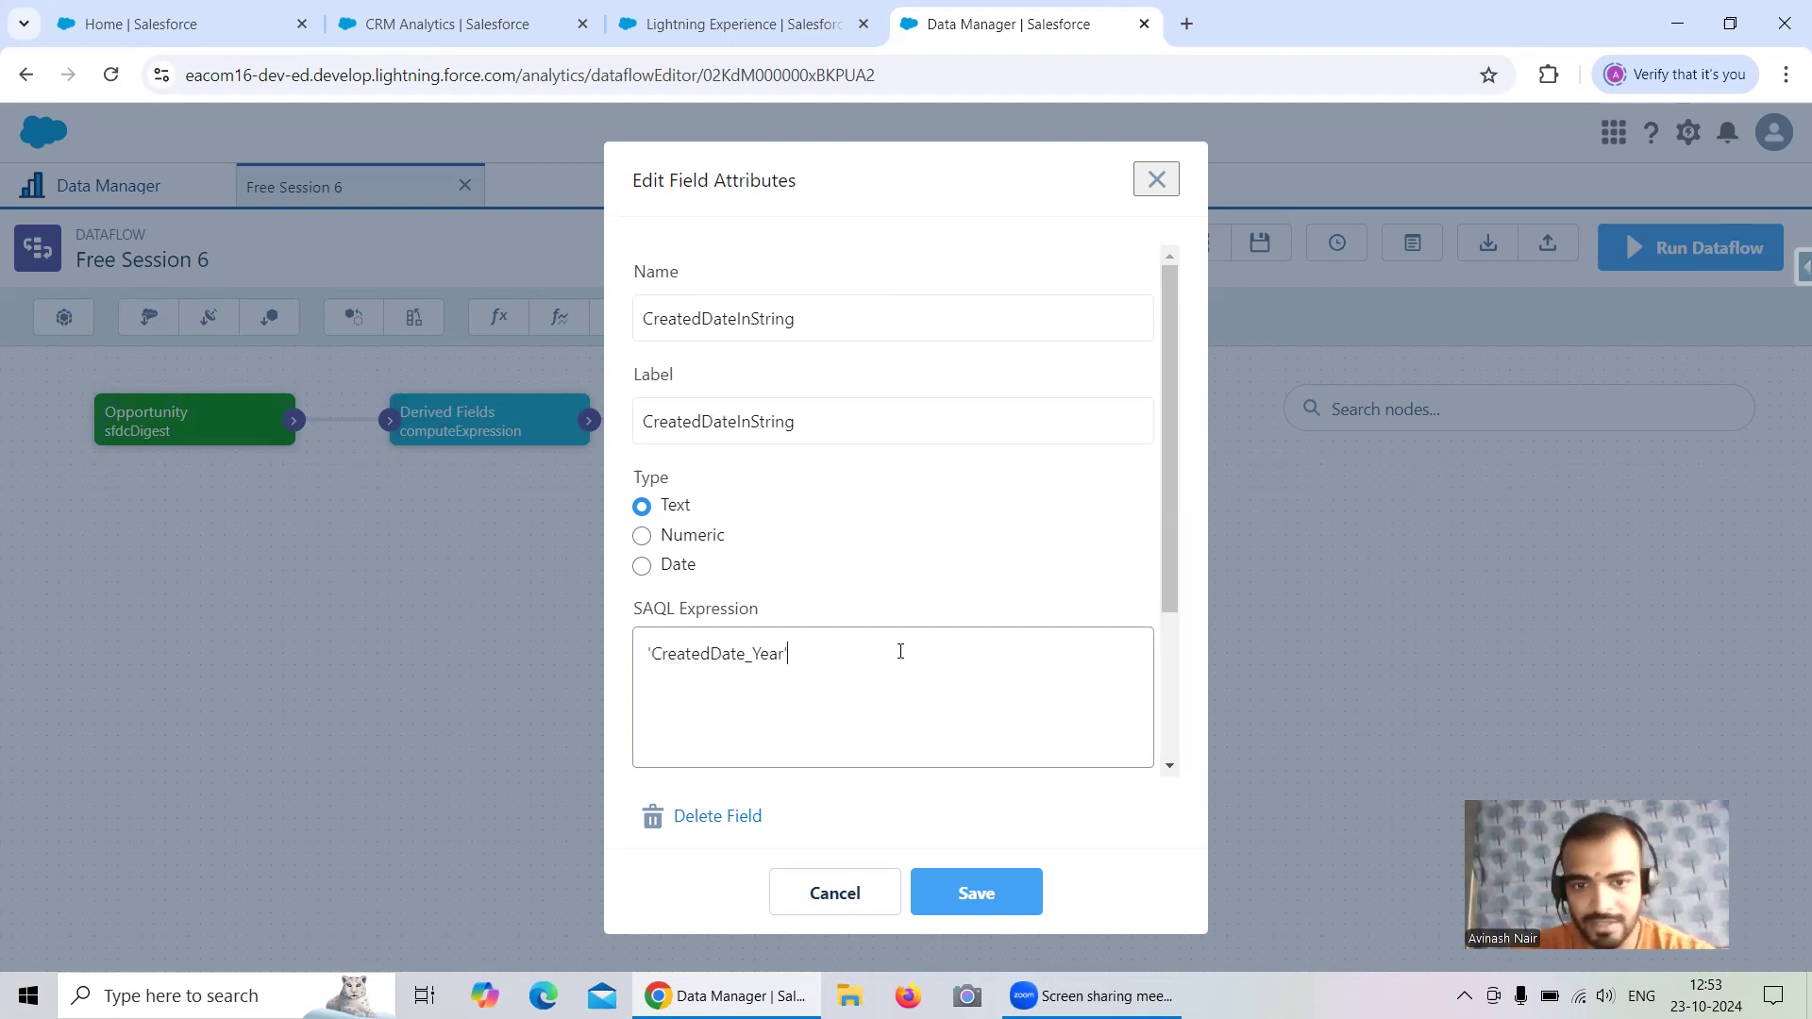
pyautogui.write(' +')
pyautogui.write("'")
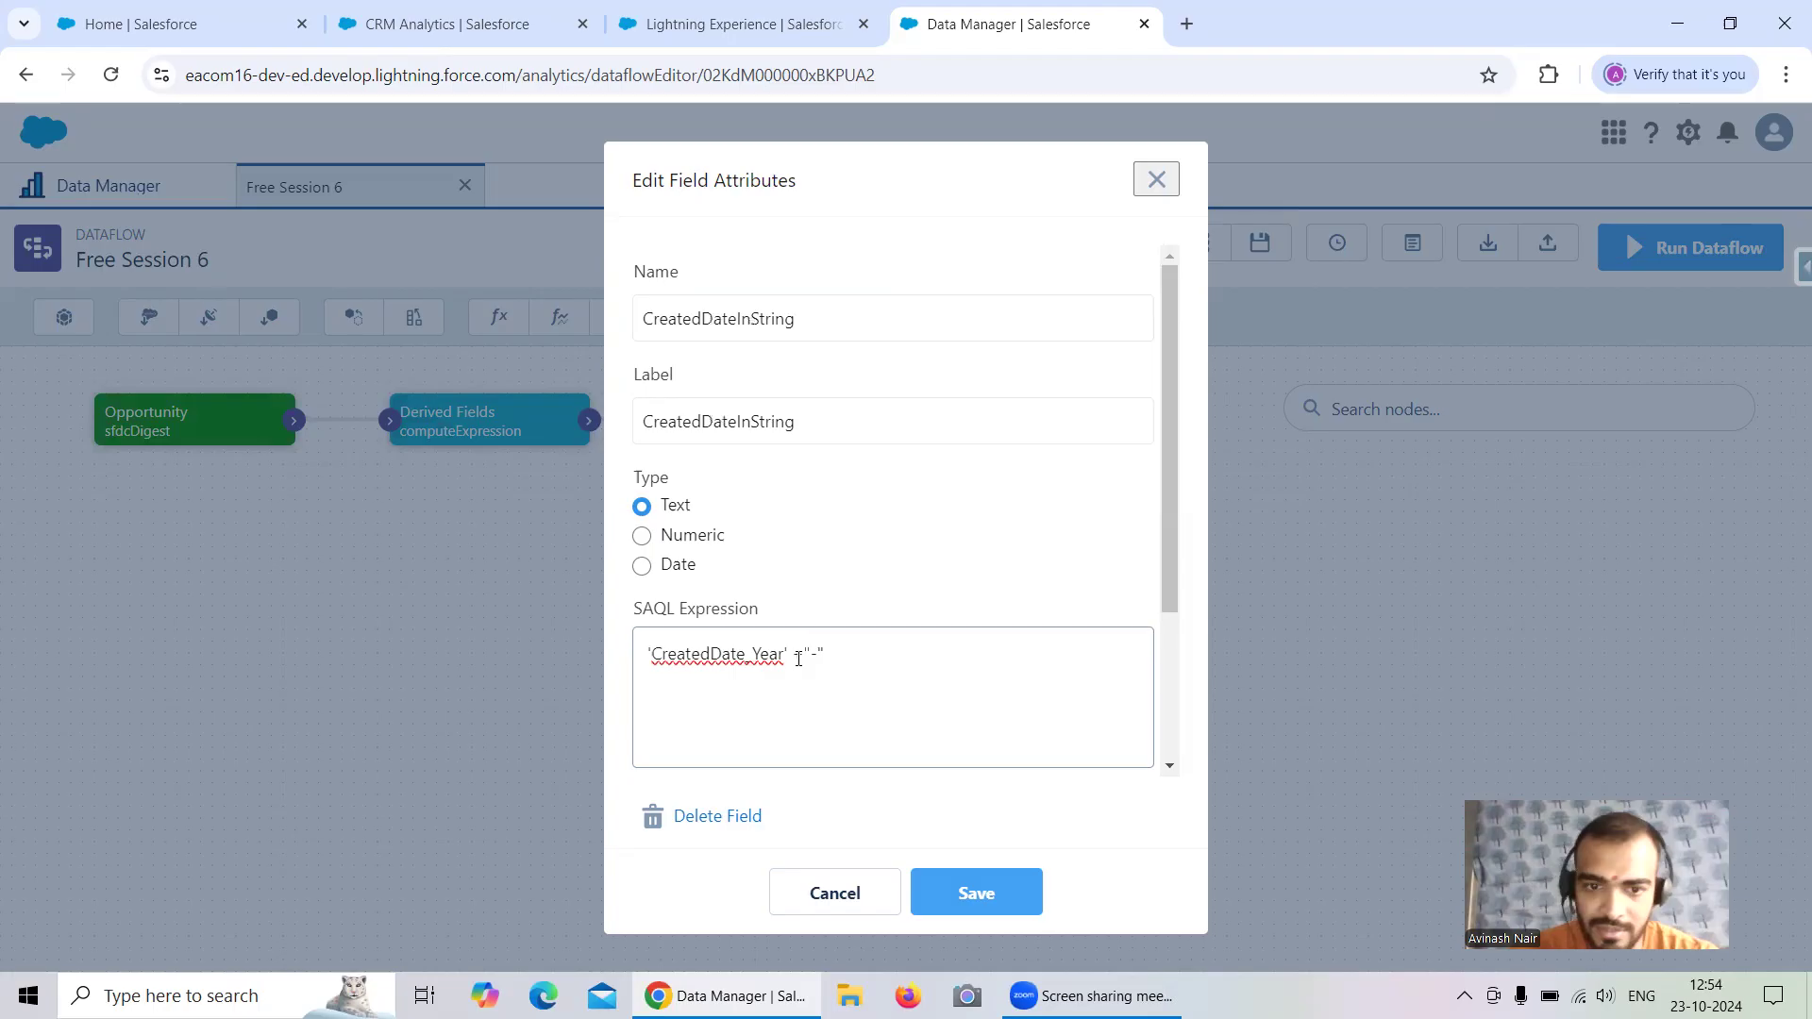
# Extend the SAQL expression with +"CreatedDate_Month", reusing the CreatedDate_Year text and replacing Year with Month
pyautogui.write('+"Cr')
pyautogui.write('"-" +"')
pyautogui.write('Cra')
pyautogui.press('BackSpace')
pyautogui.moveTo(784, 655); pyautogui.dragTo(654, 660)
pyautogui.hotkey('ctrl', 'c')
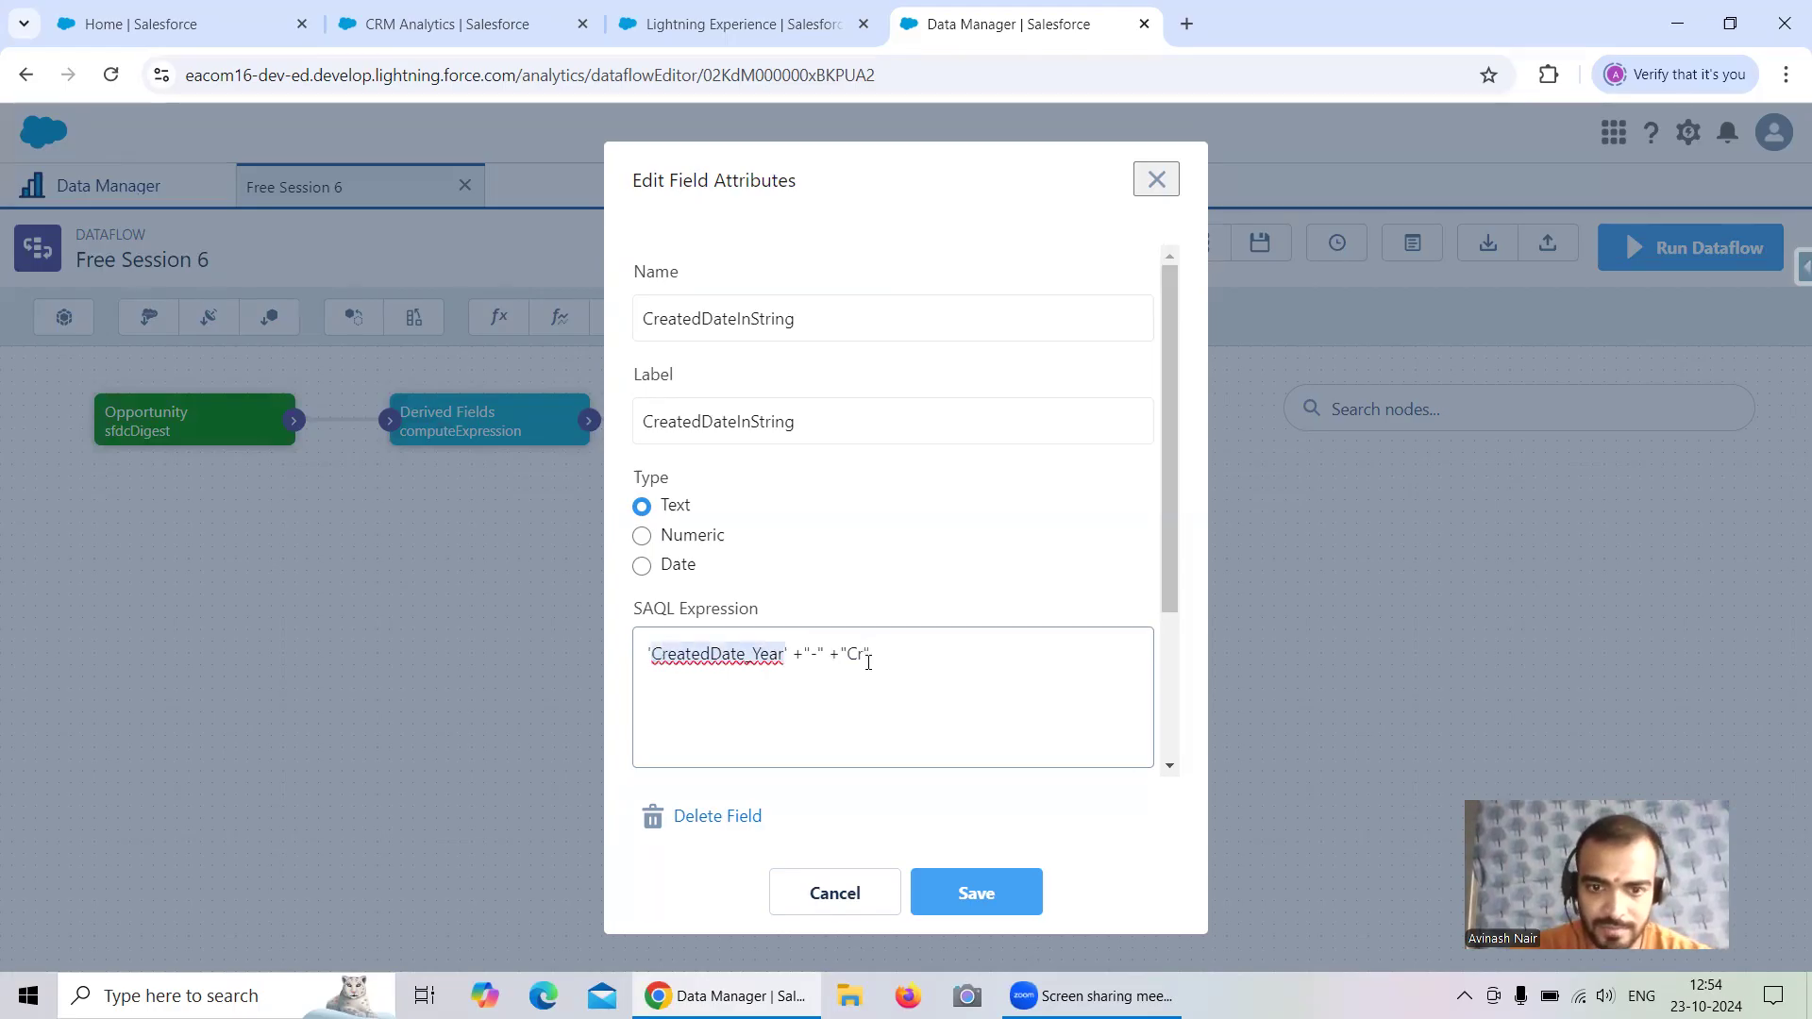
pyautogui.click(856, 655)
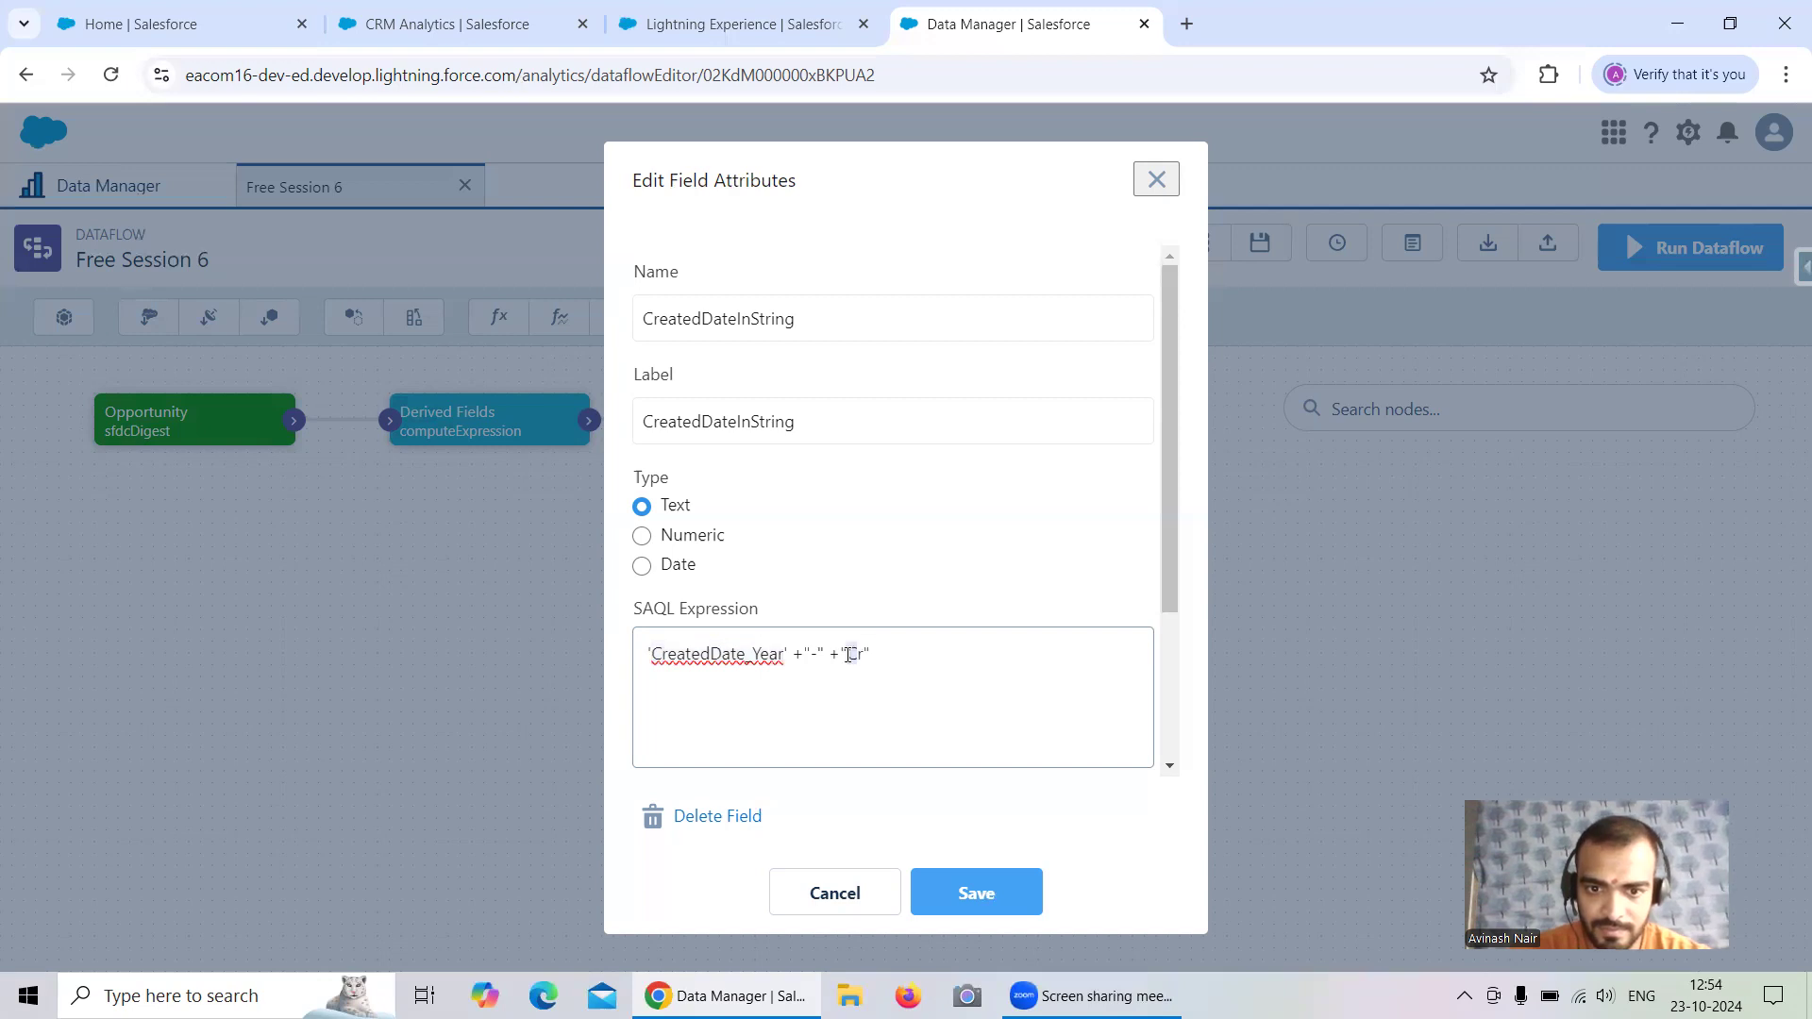
pyautogui.press('BackSpace')
pyautogui.press('BackSpace')
pyautogui.write('r')
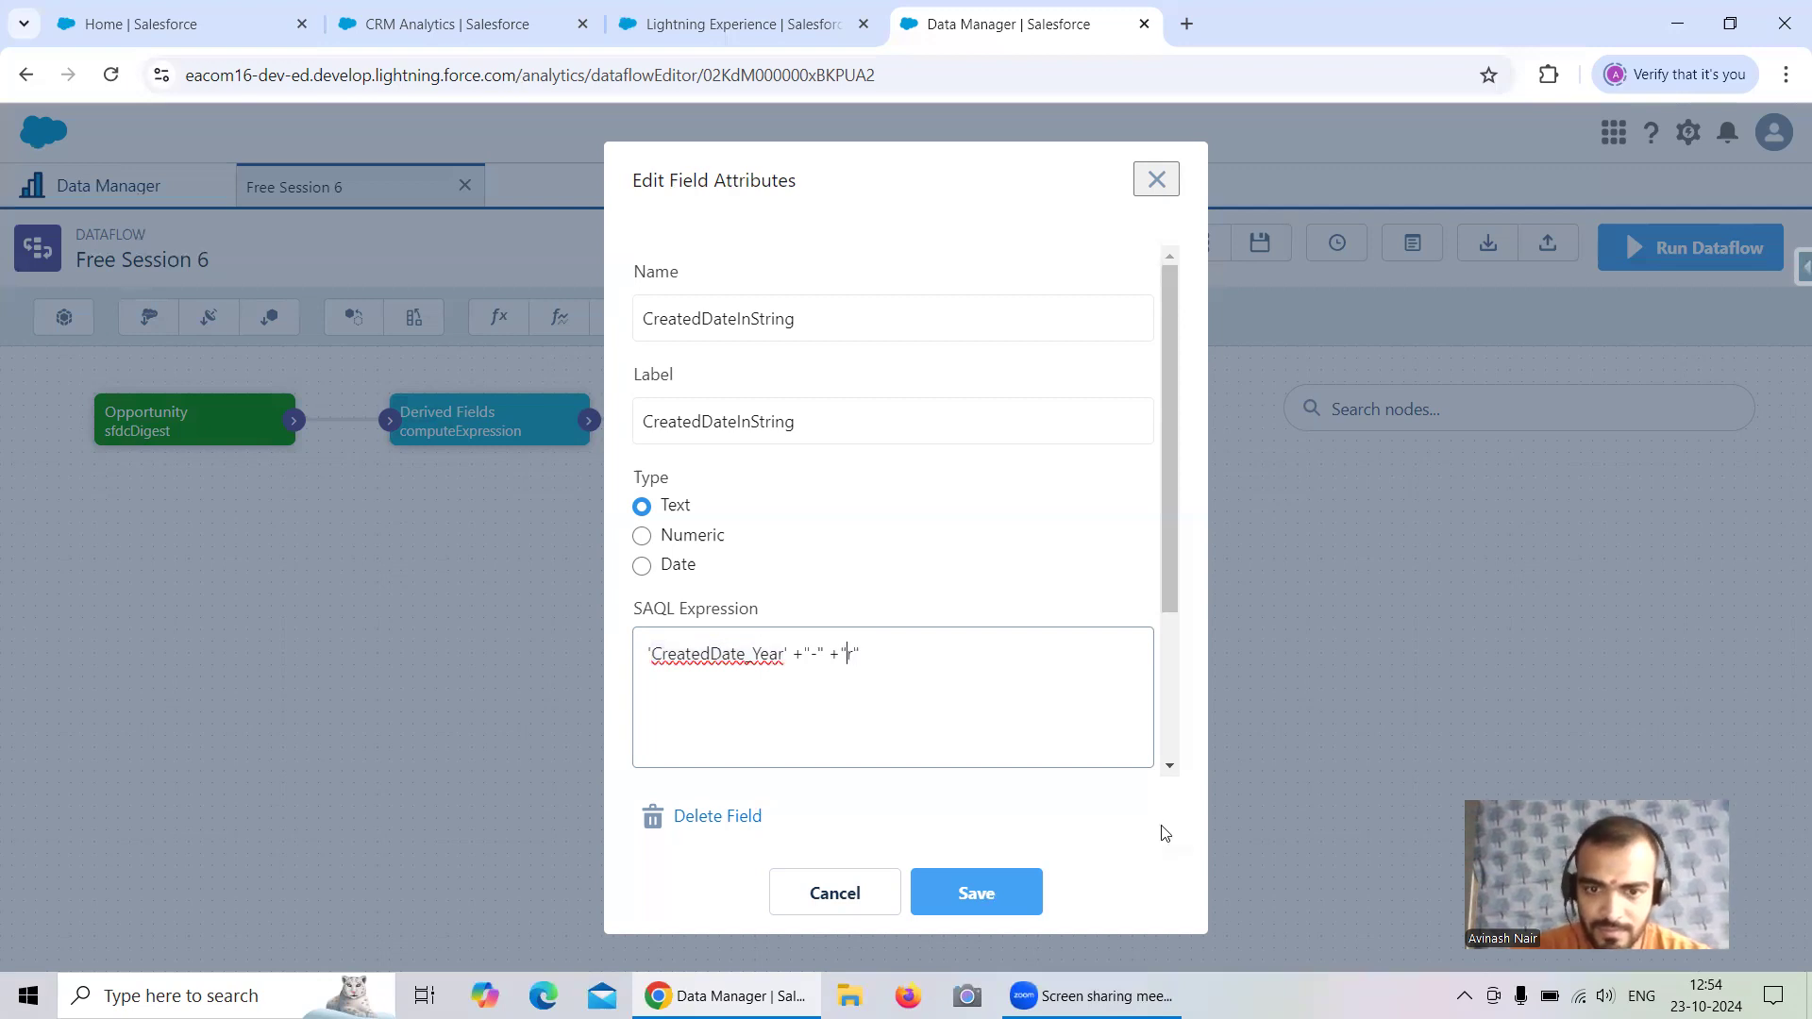
pyautogui.press('BackSpace')
pyautogui.hotkey('ctrl', 'v')
pyautogui.press('BackSpace')
pyautogui.press('BackSpace')
pyautogui.press('BackSpace')
pyautogui.press('BackSpace')
pyautogui.write('Month')
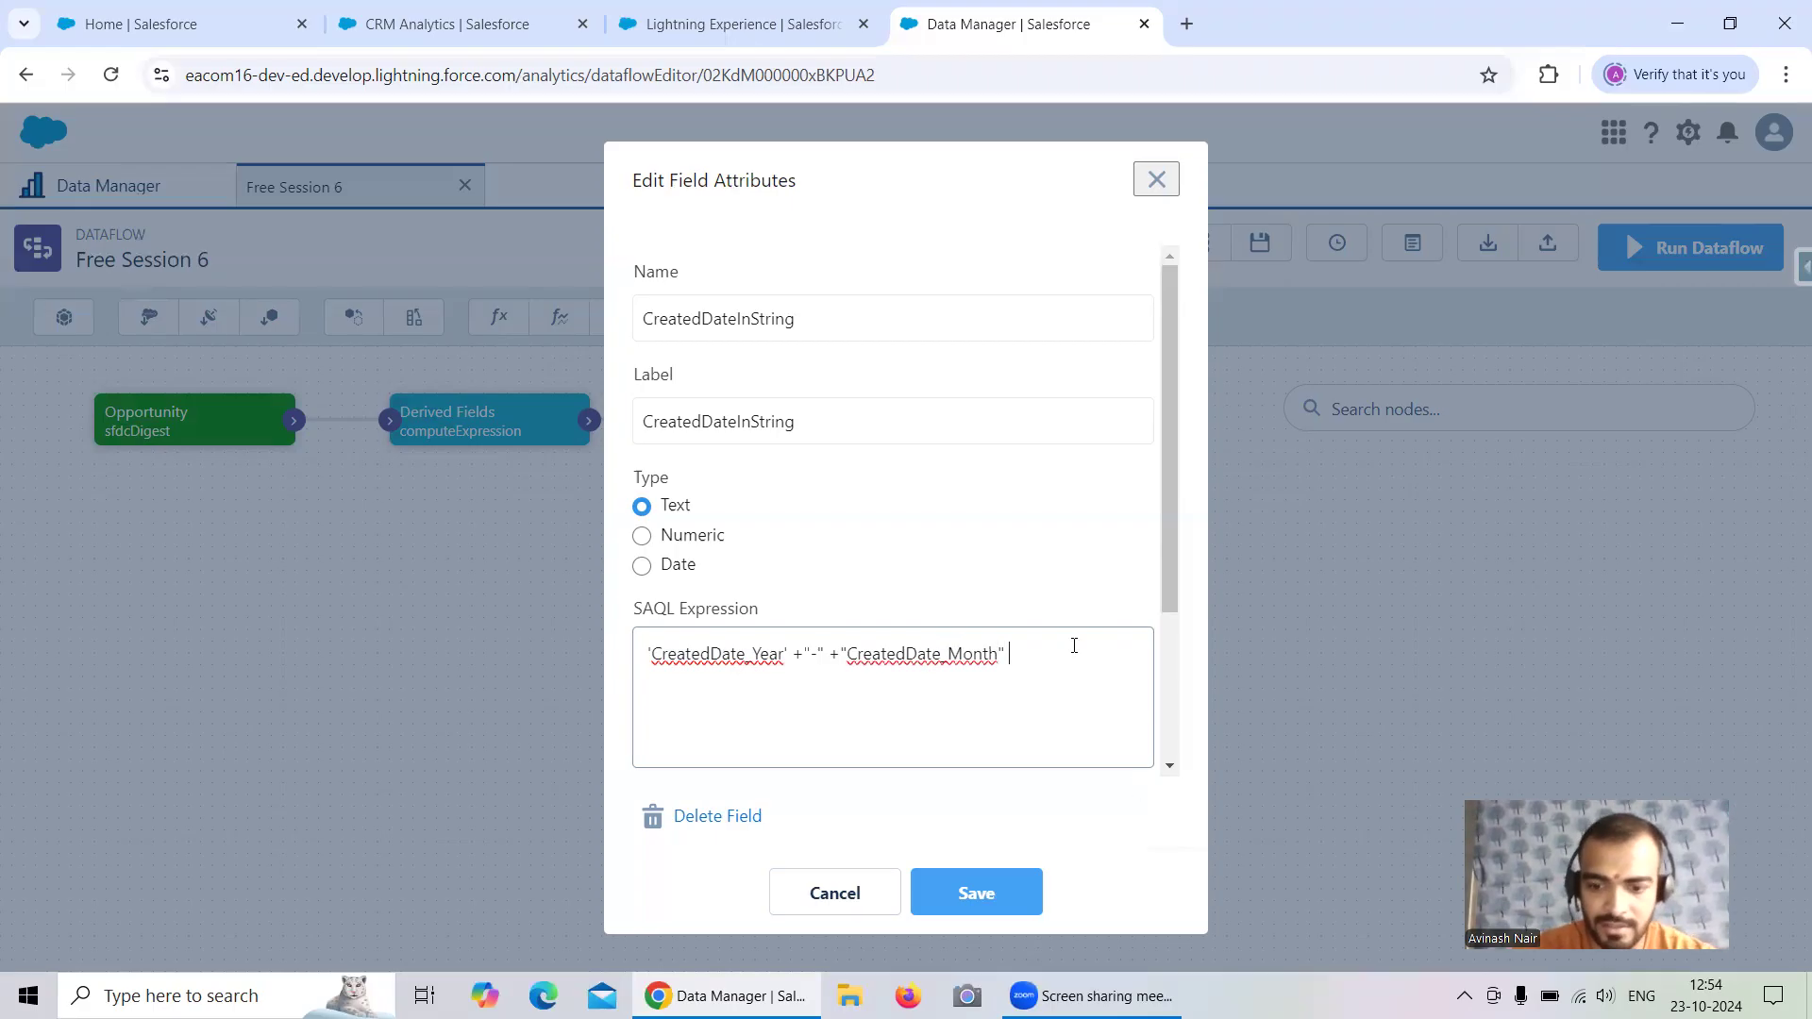
# Append +"-" +"CreatedDate_Day" to the SAQL expression, reusing the copied field name with Day as its ending
pyautogui.write(' +""')
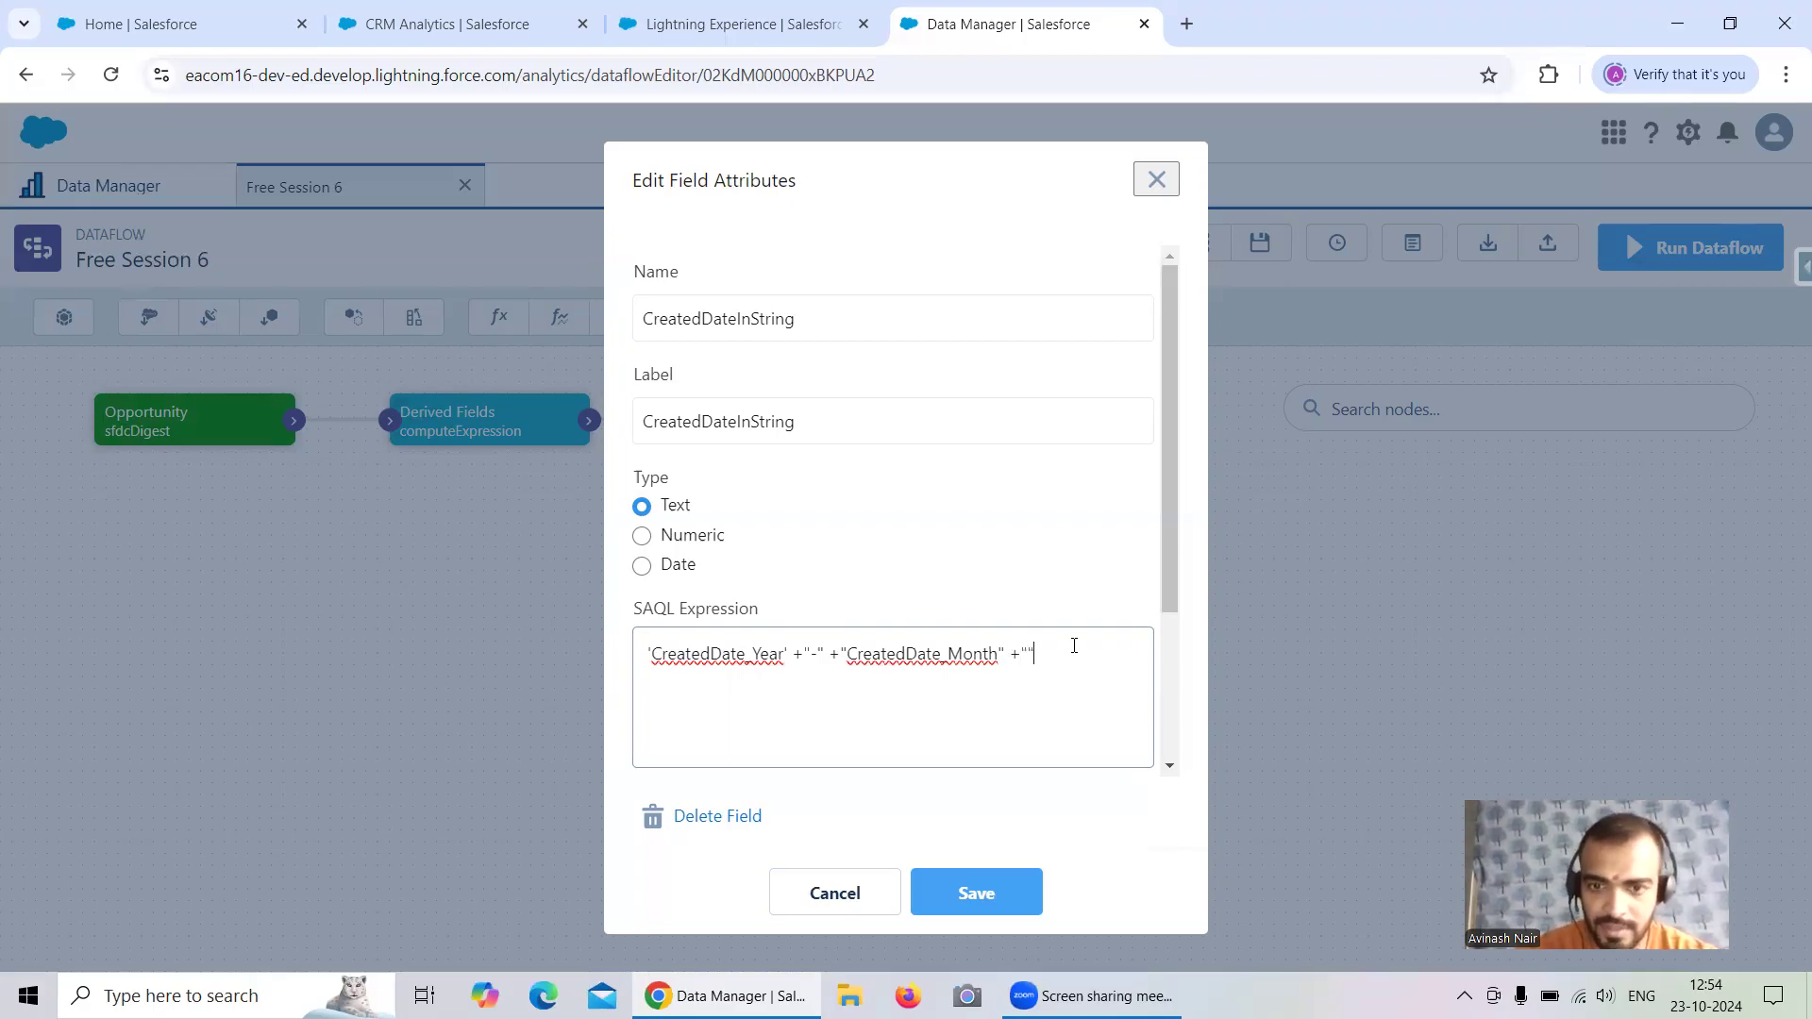
pyautogui.write('-')
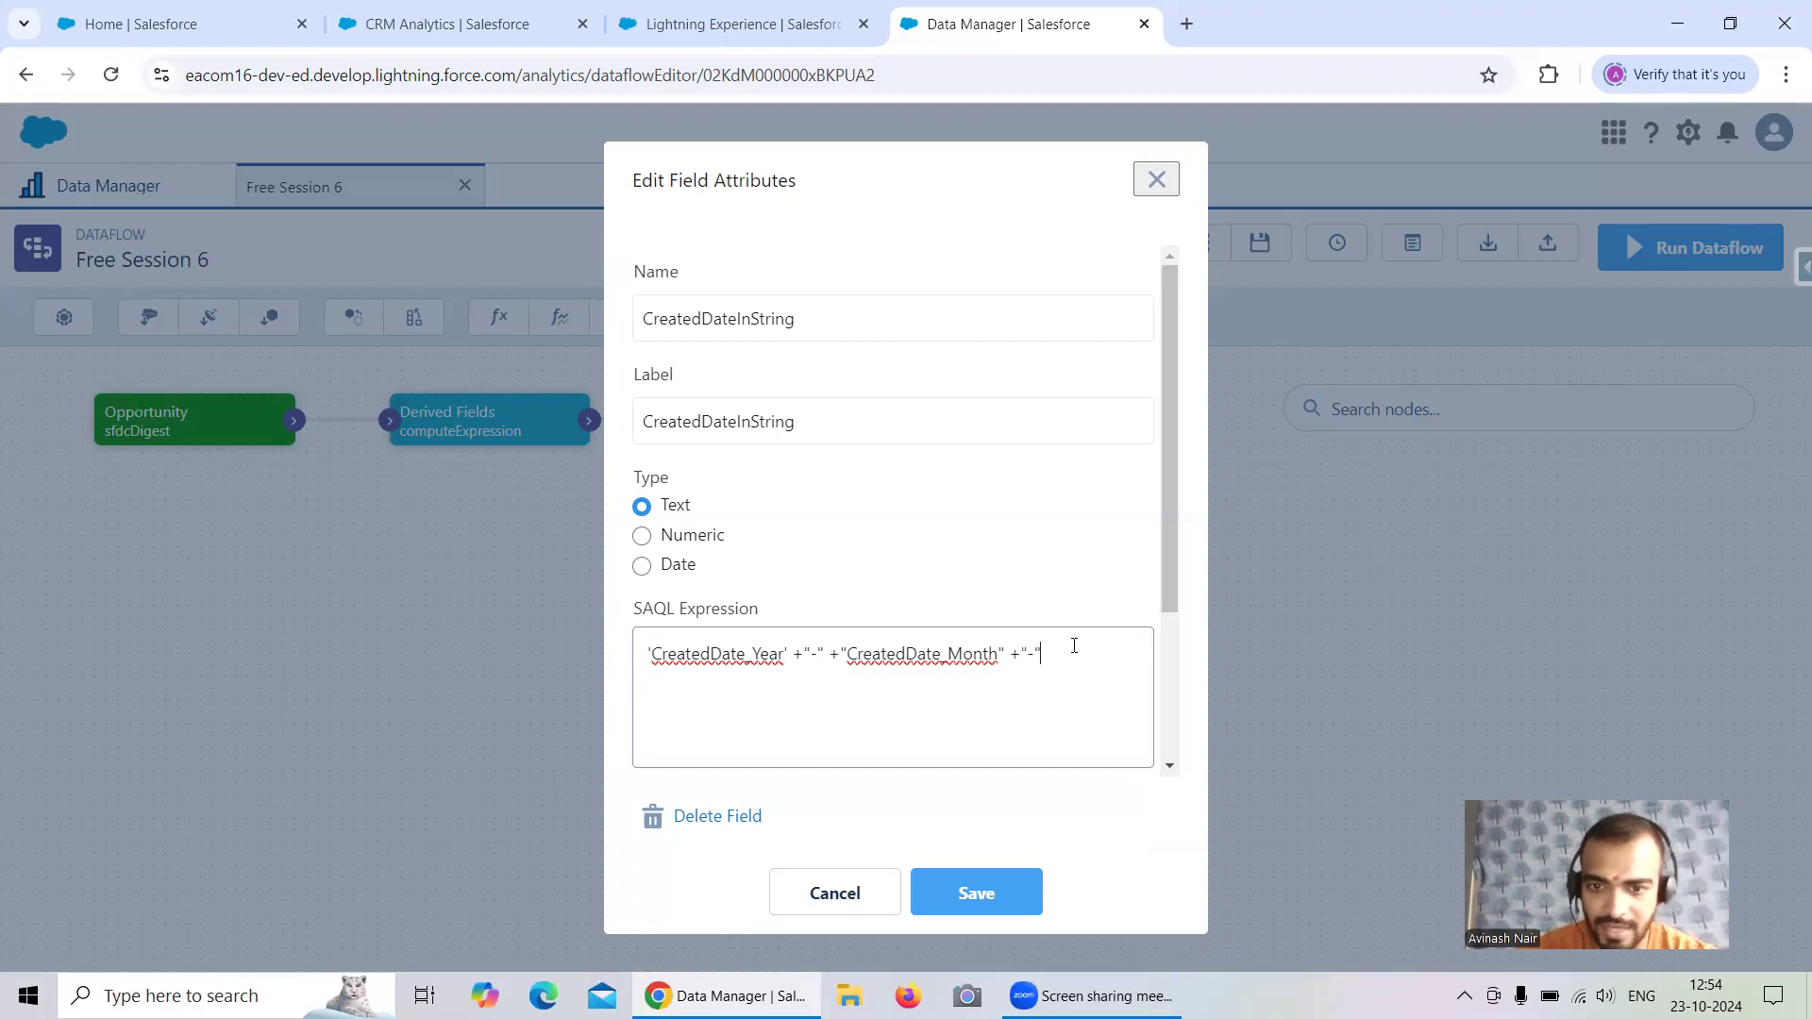
pyautogui.write(' +""')
pyautogui.press('Left')
pyautogui.hotkey('ctrl', 'v')
pyautogui.press('BackSpace')
pyautogui.press('BackSpace')
pyautogui.press('BackSpace')
pyautogui.press('BackSpace')
pyautogui.write('Day')
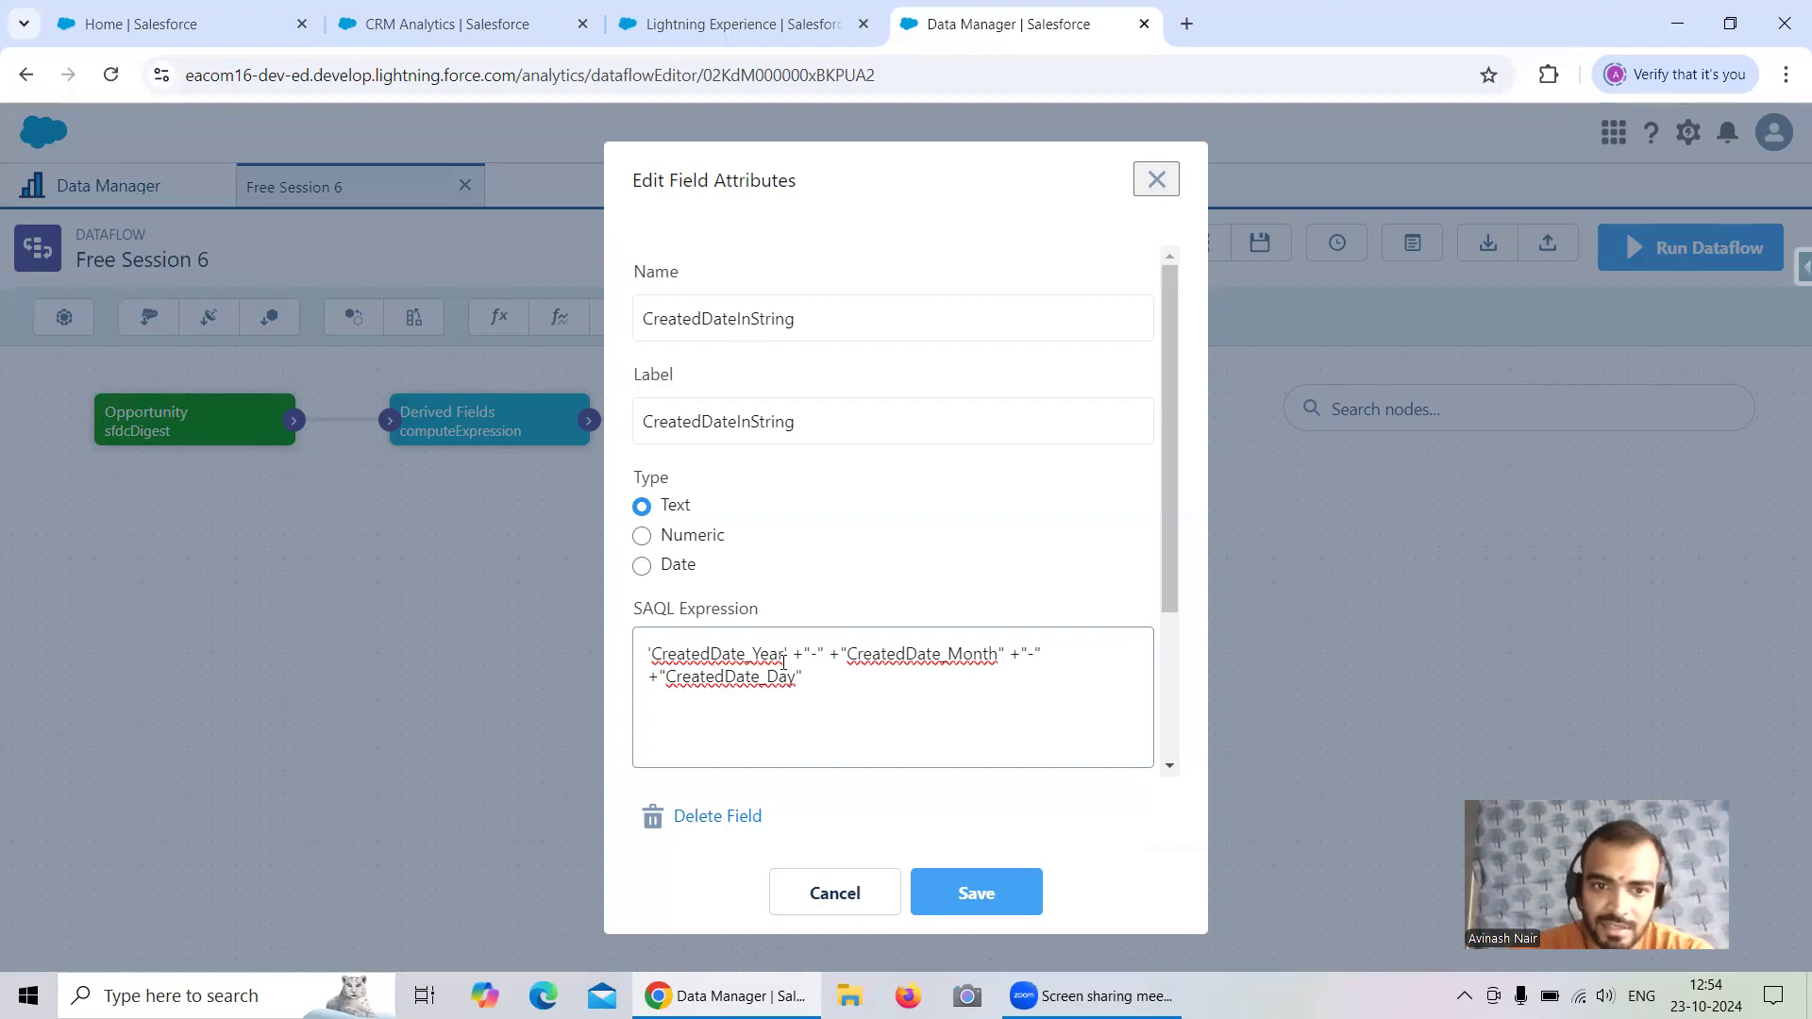
# Replace the double quotes around CreatedDate_Month and CreatedDate_Day with single quotes, and save the computed field
pyautogui.click(856, 667)
pyautogui.click(853, 645)
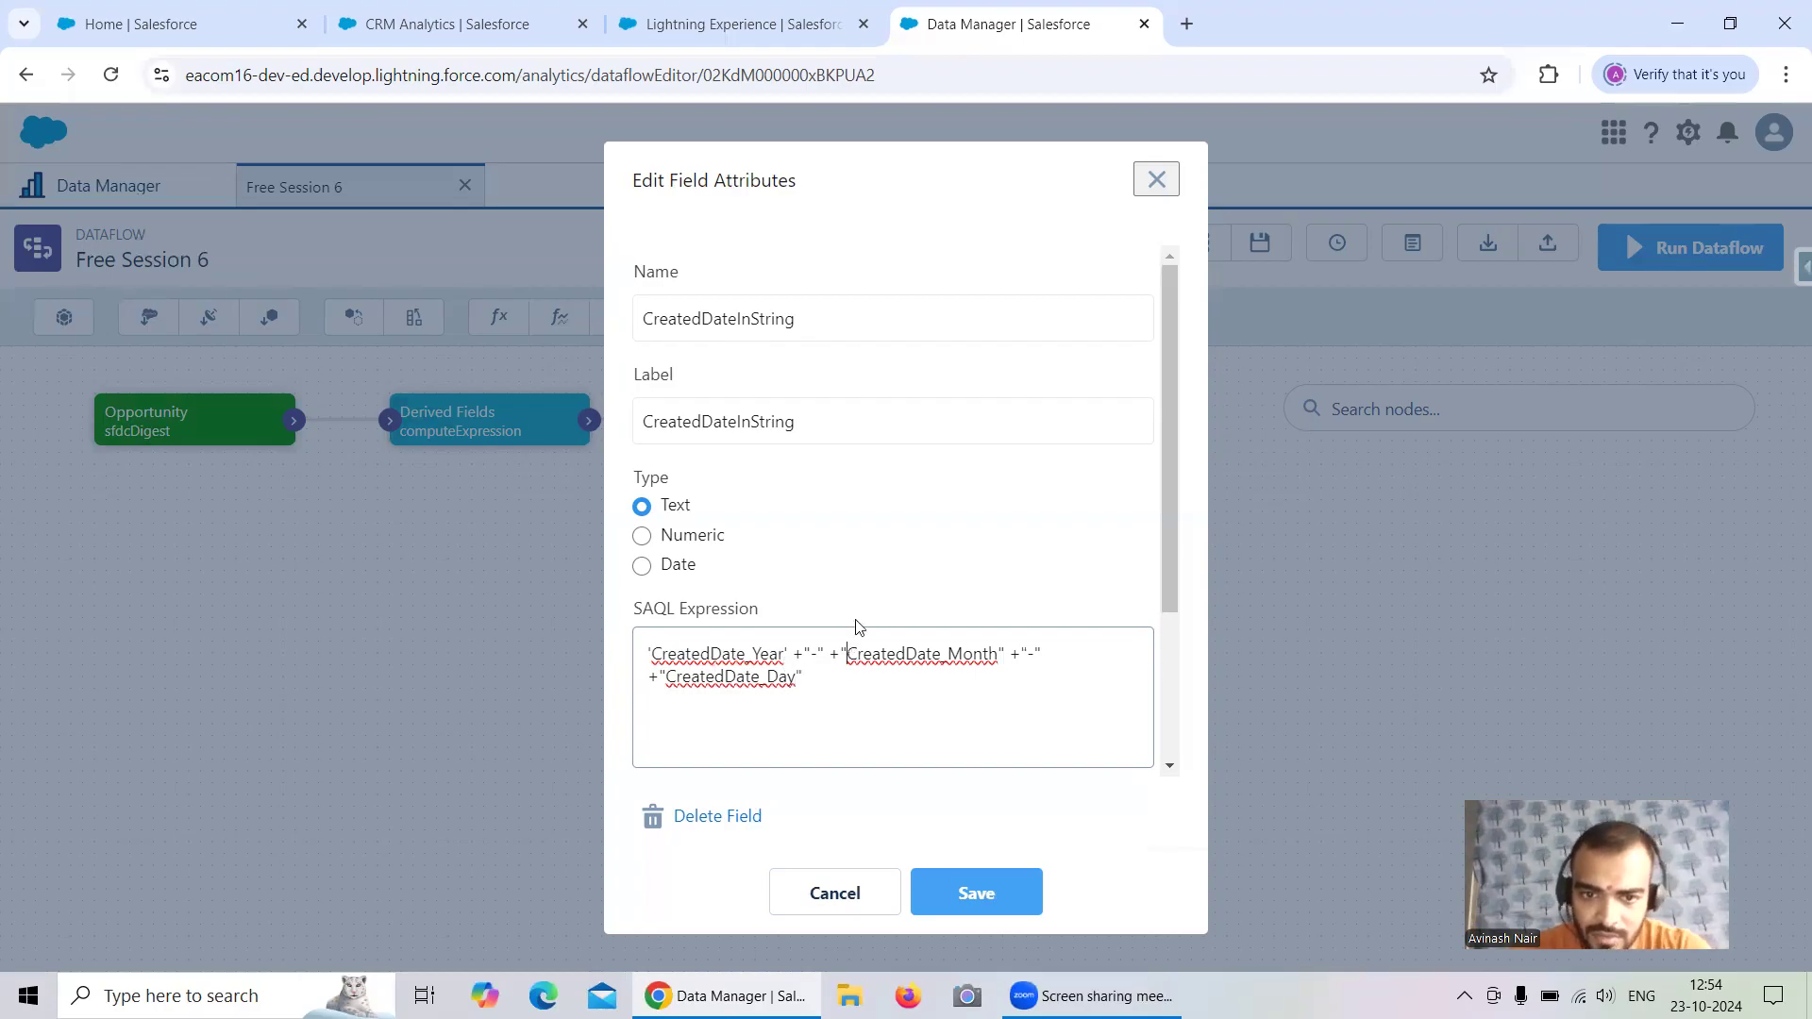
pyautogui.press('BackSpace')
pyautogui.write("'")
pyautogui.click(1002, 645)
pyautogui.press('BackSpace')
pyautogui.write("'")
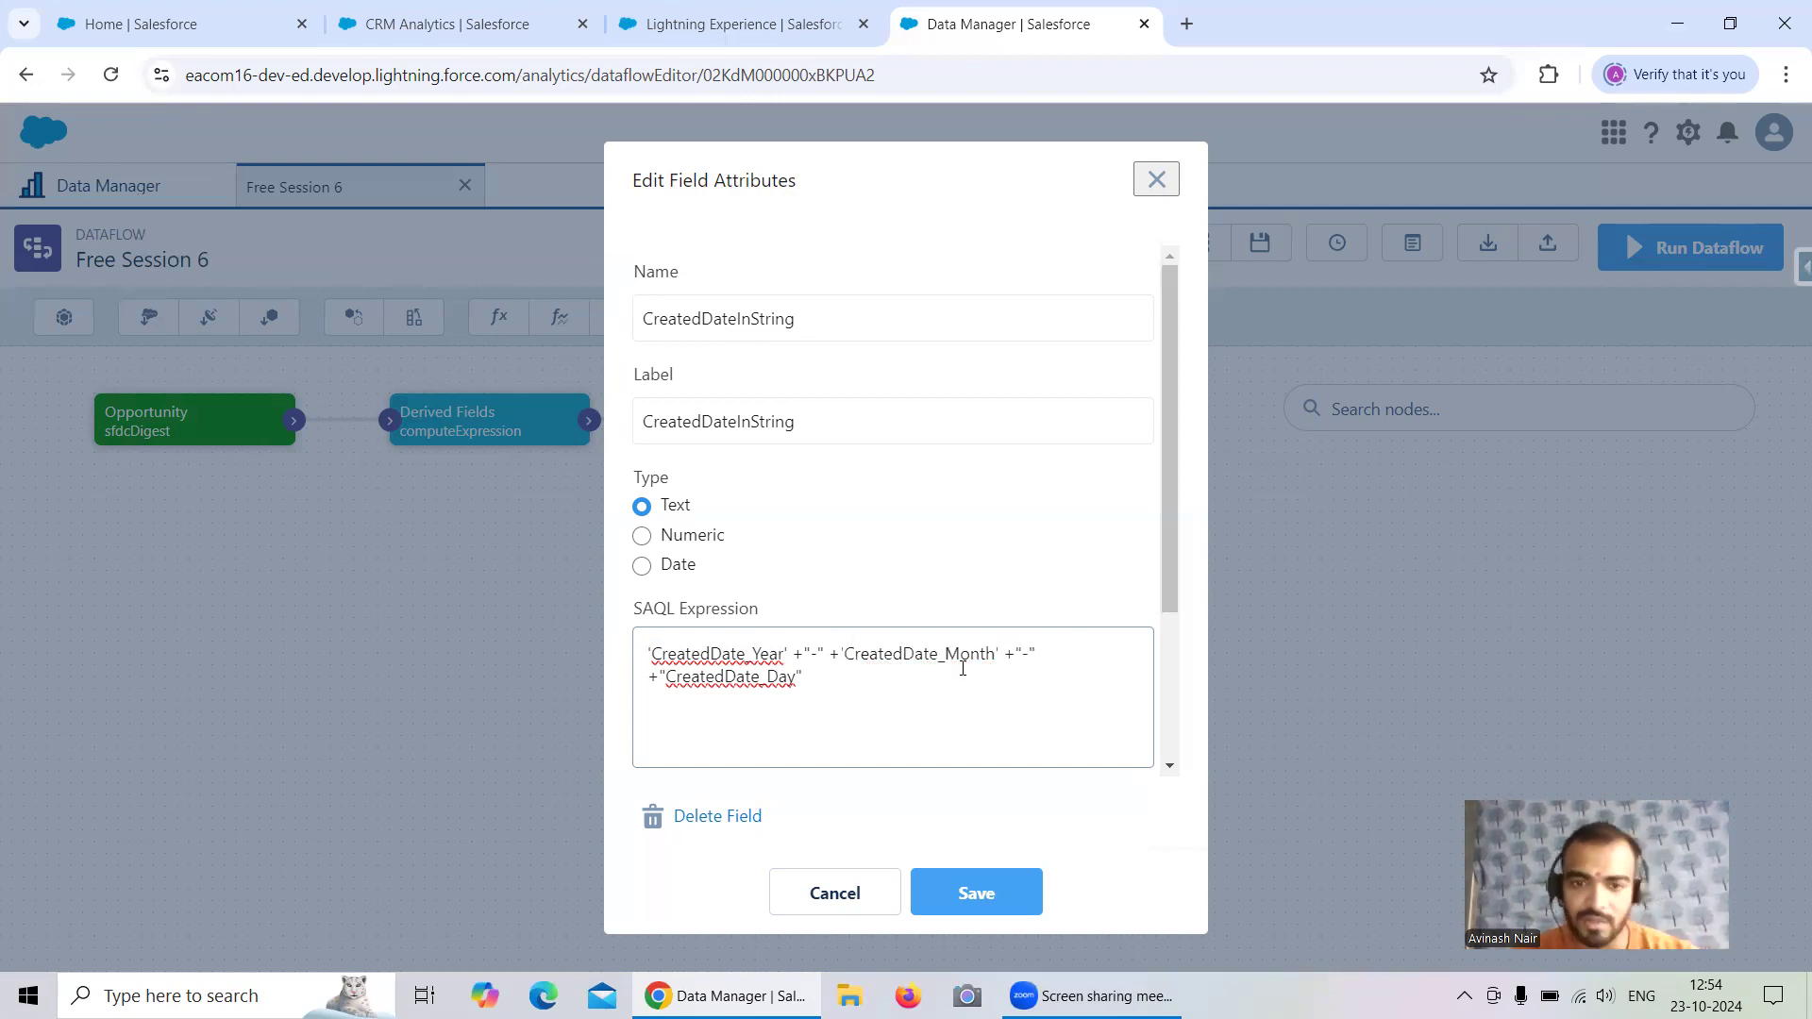
pyautogui.click(669, 677)
pyautogui.press('BackSpace')
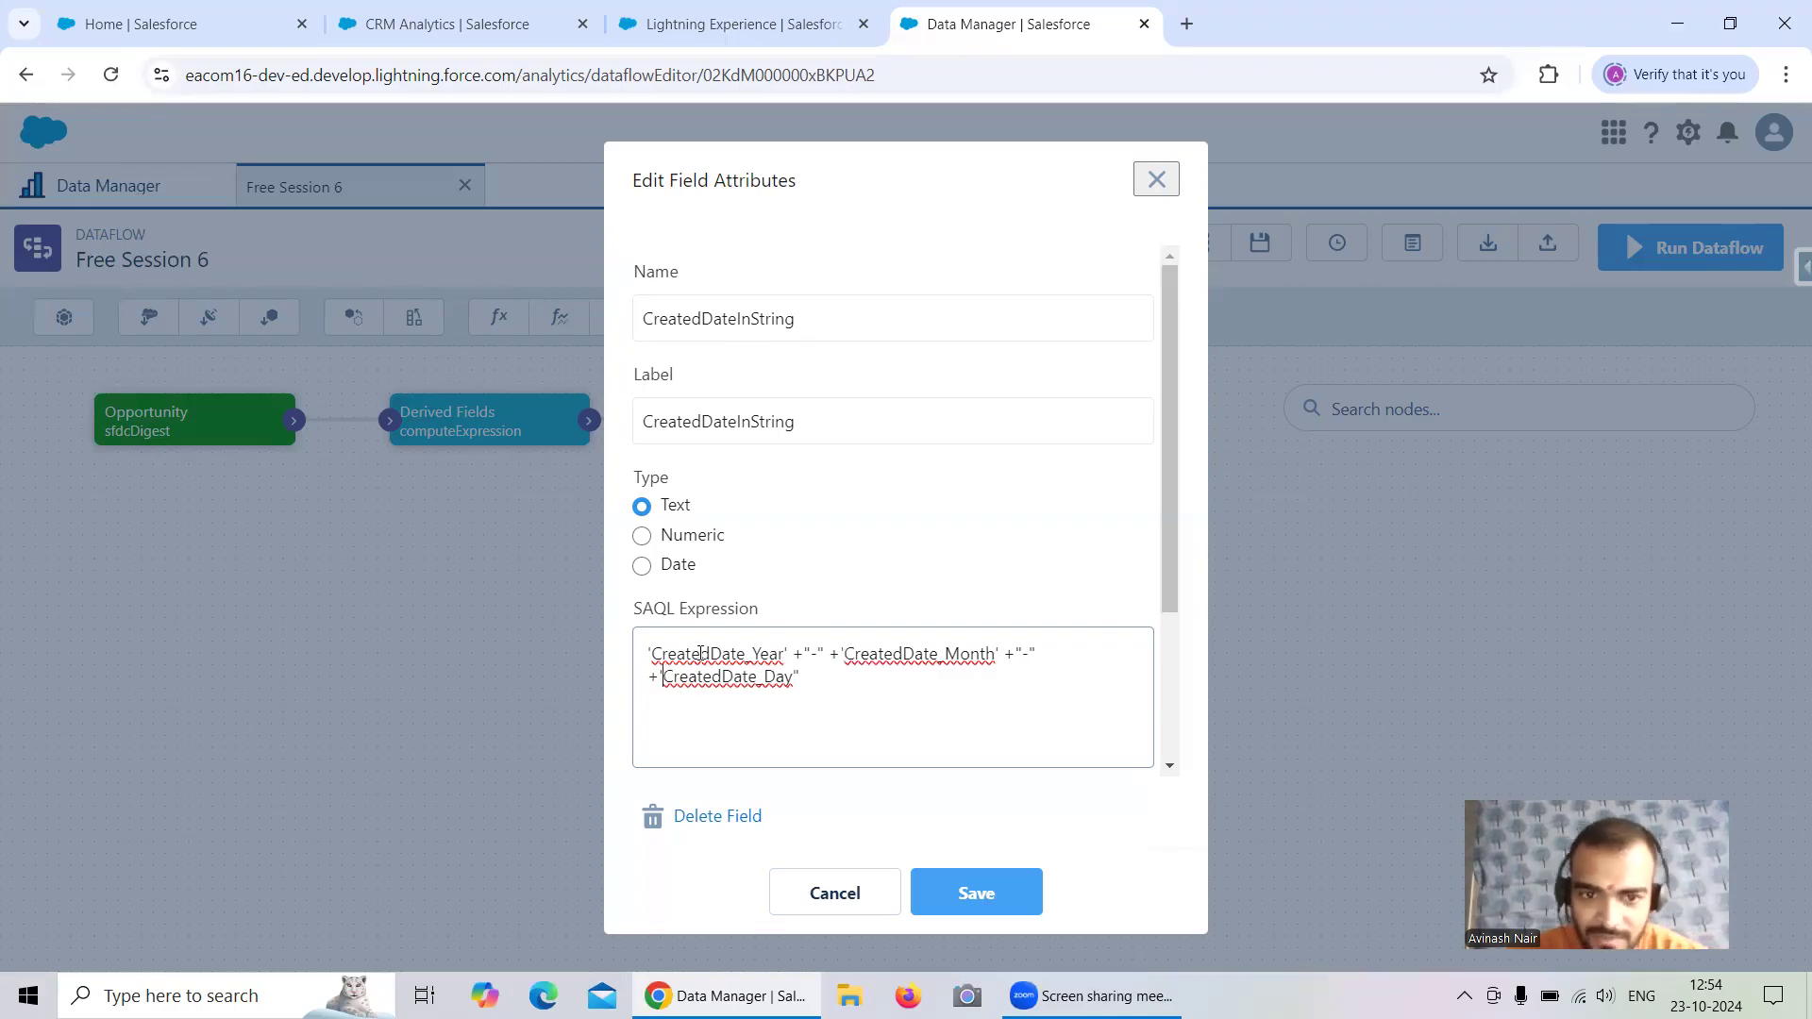
pyautogui.click(797, 678)
pyautogui.press('BackSpace')
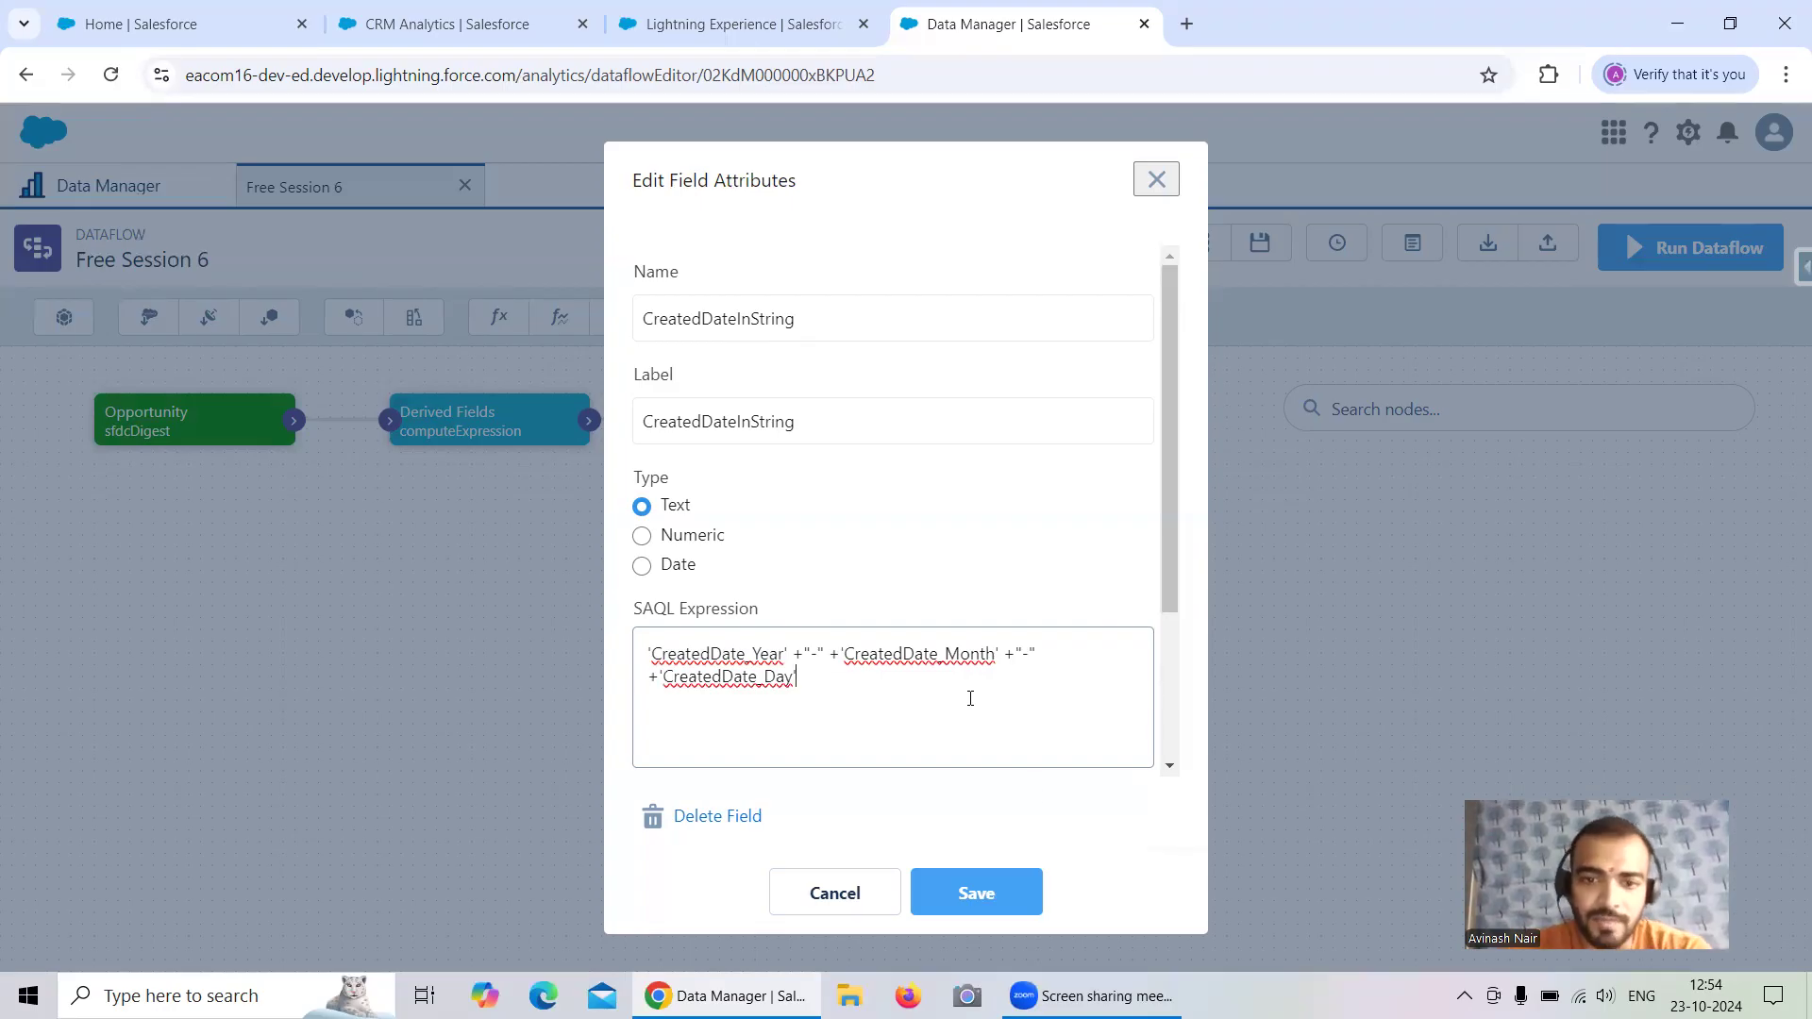
pyautogui.click(1008, 887)
pyautogui.scroll(-6, 981, 618)
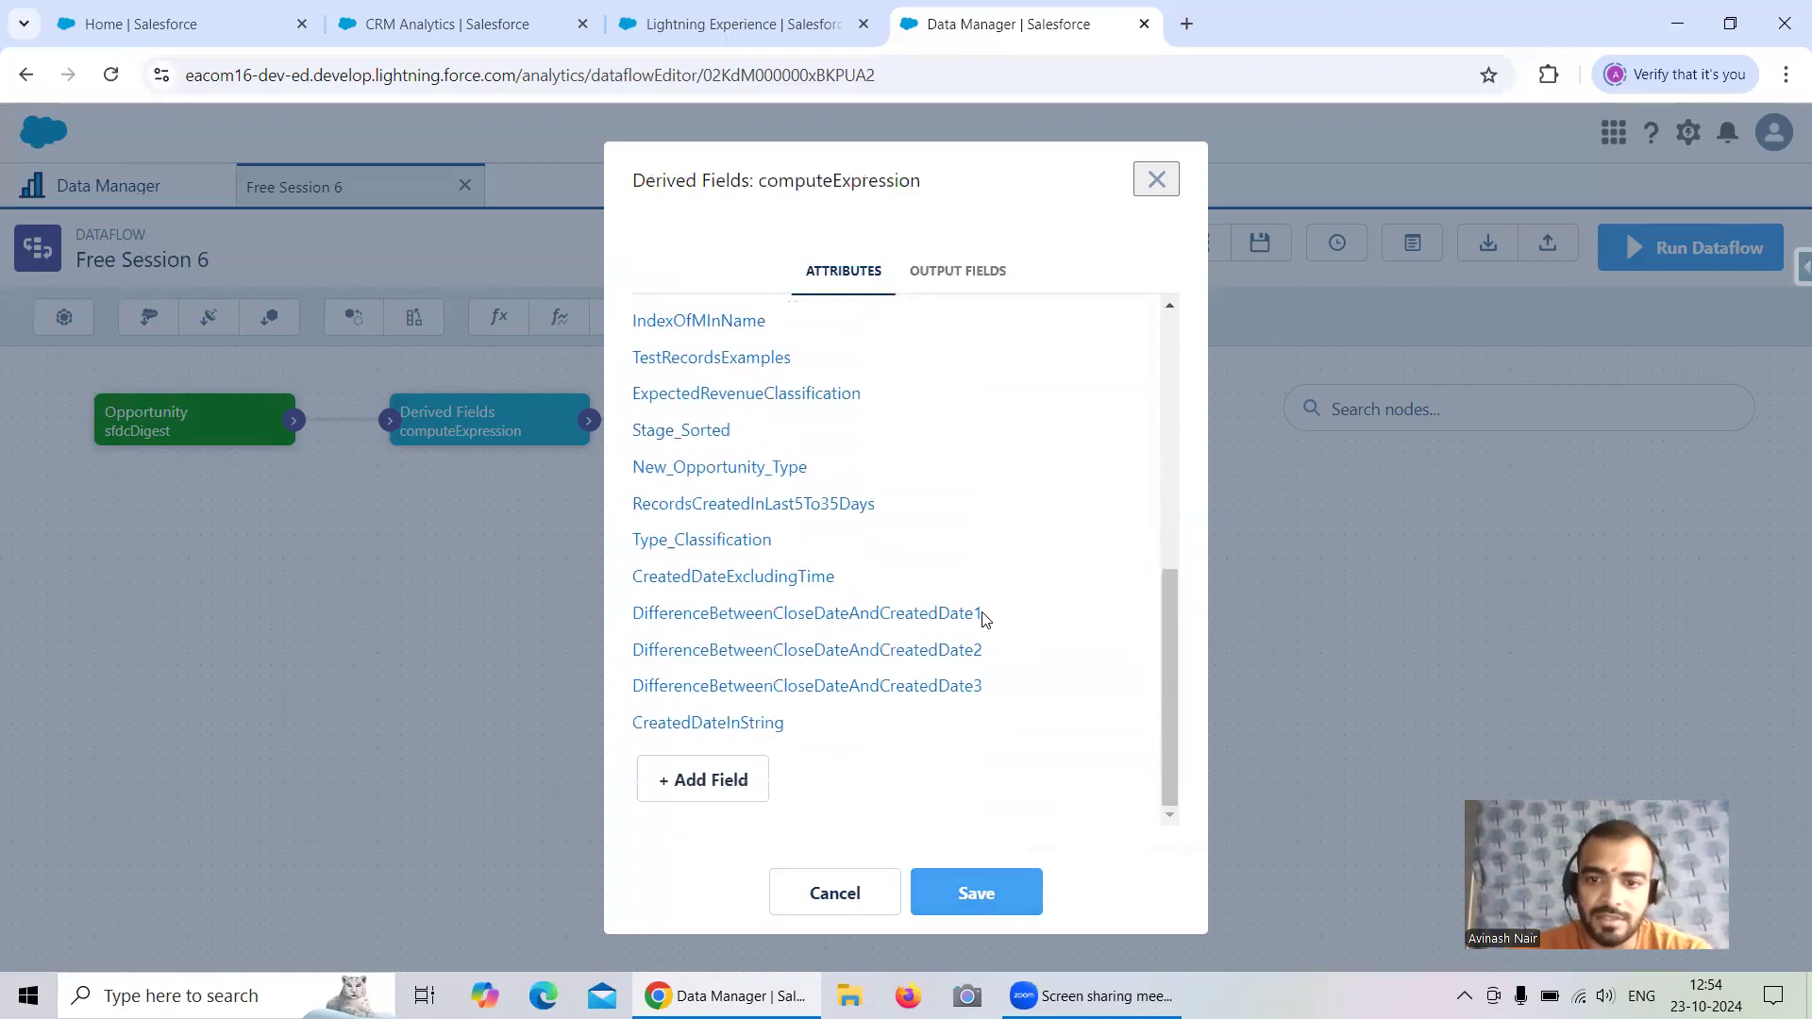
# Open Salesforce Inspector's Data Export from the Setup page and run the Opportunity query for id, name, Type, CreatedDate and CloseDate
pyautogui.click(242, 17)
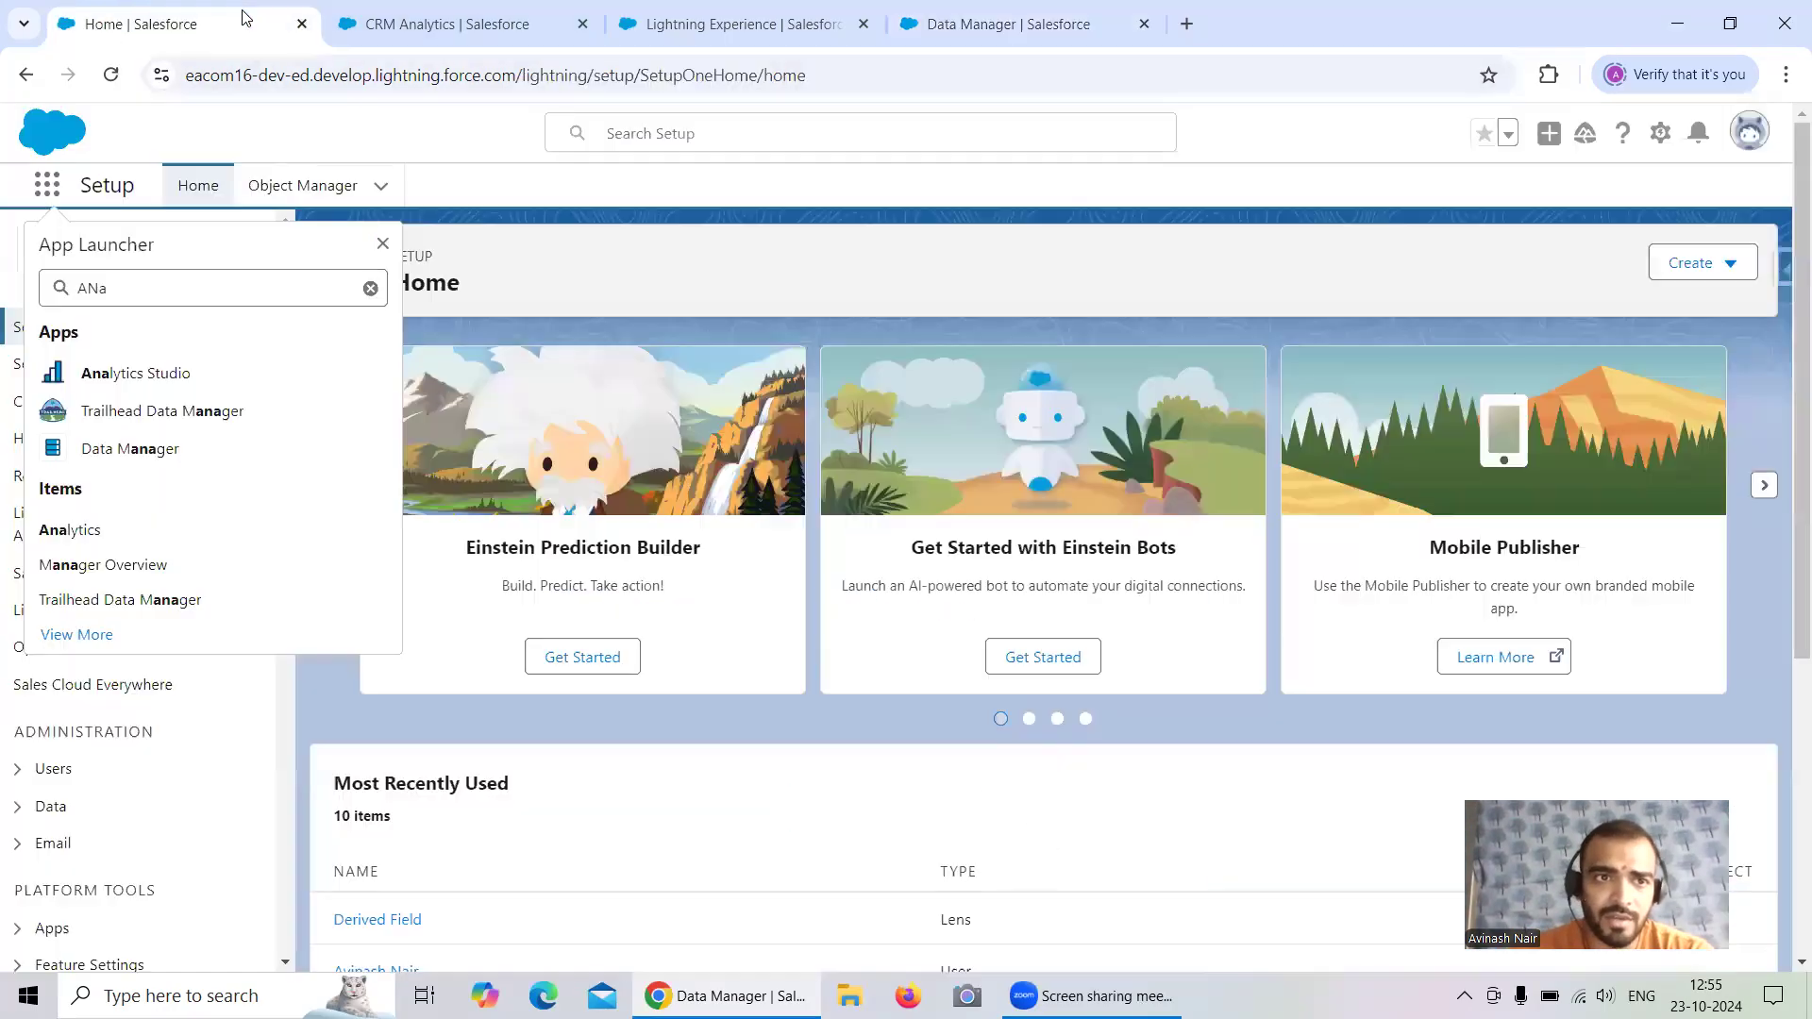
pyautogui.click(1782, 268)
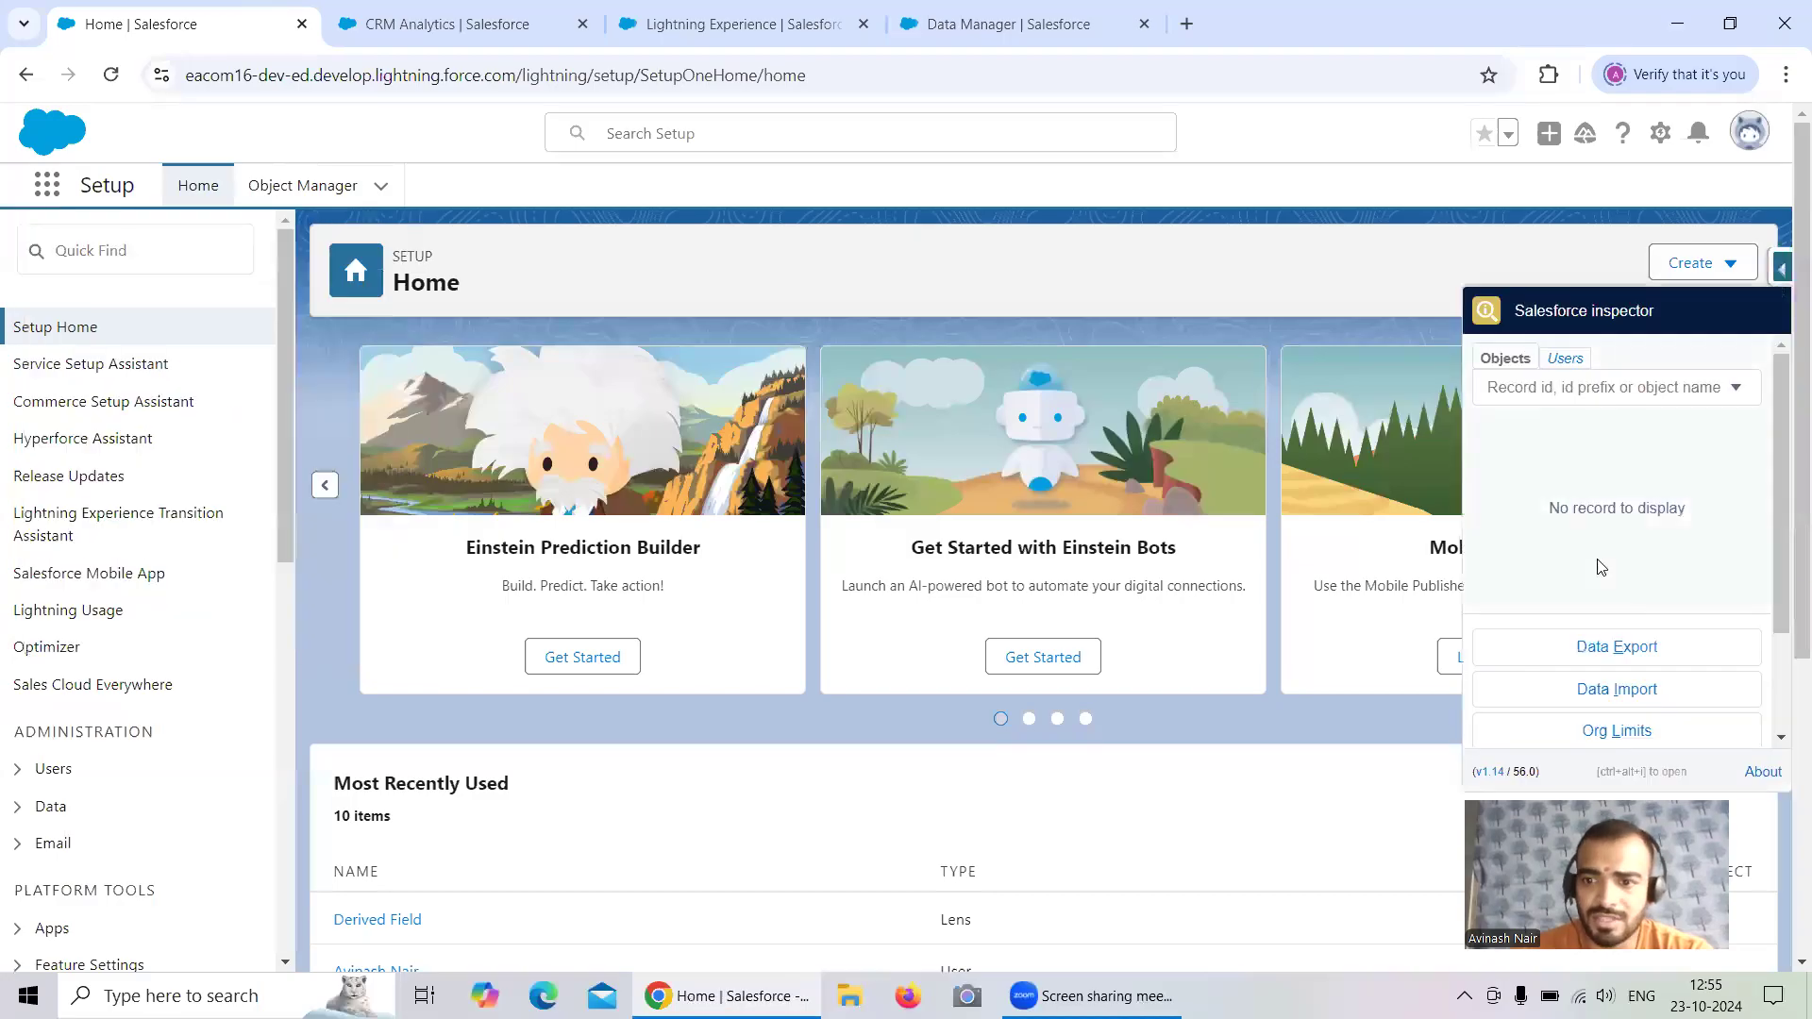
pyautogui.rightClick(1621, 658)
pyautogui.click(1496, 674)
pyautogui.click(453, 24)
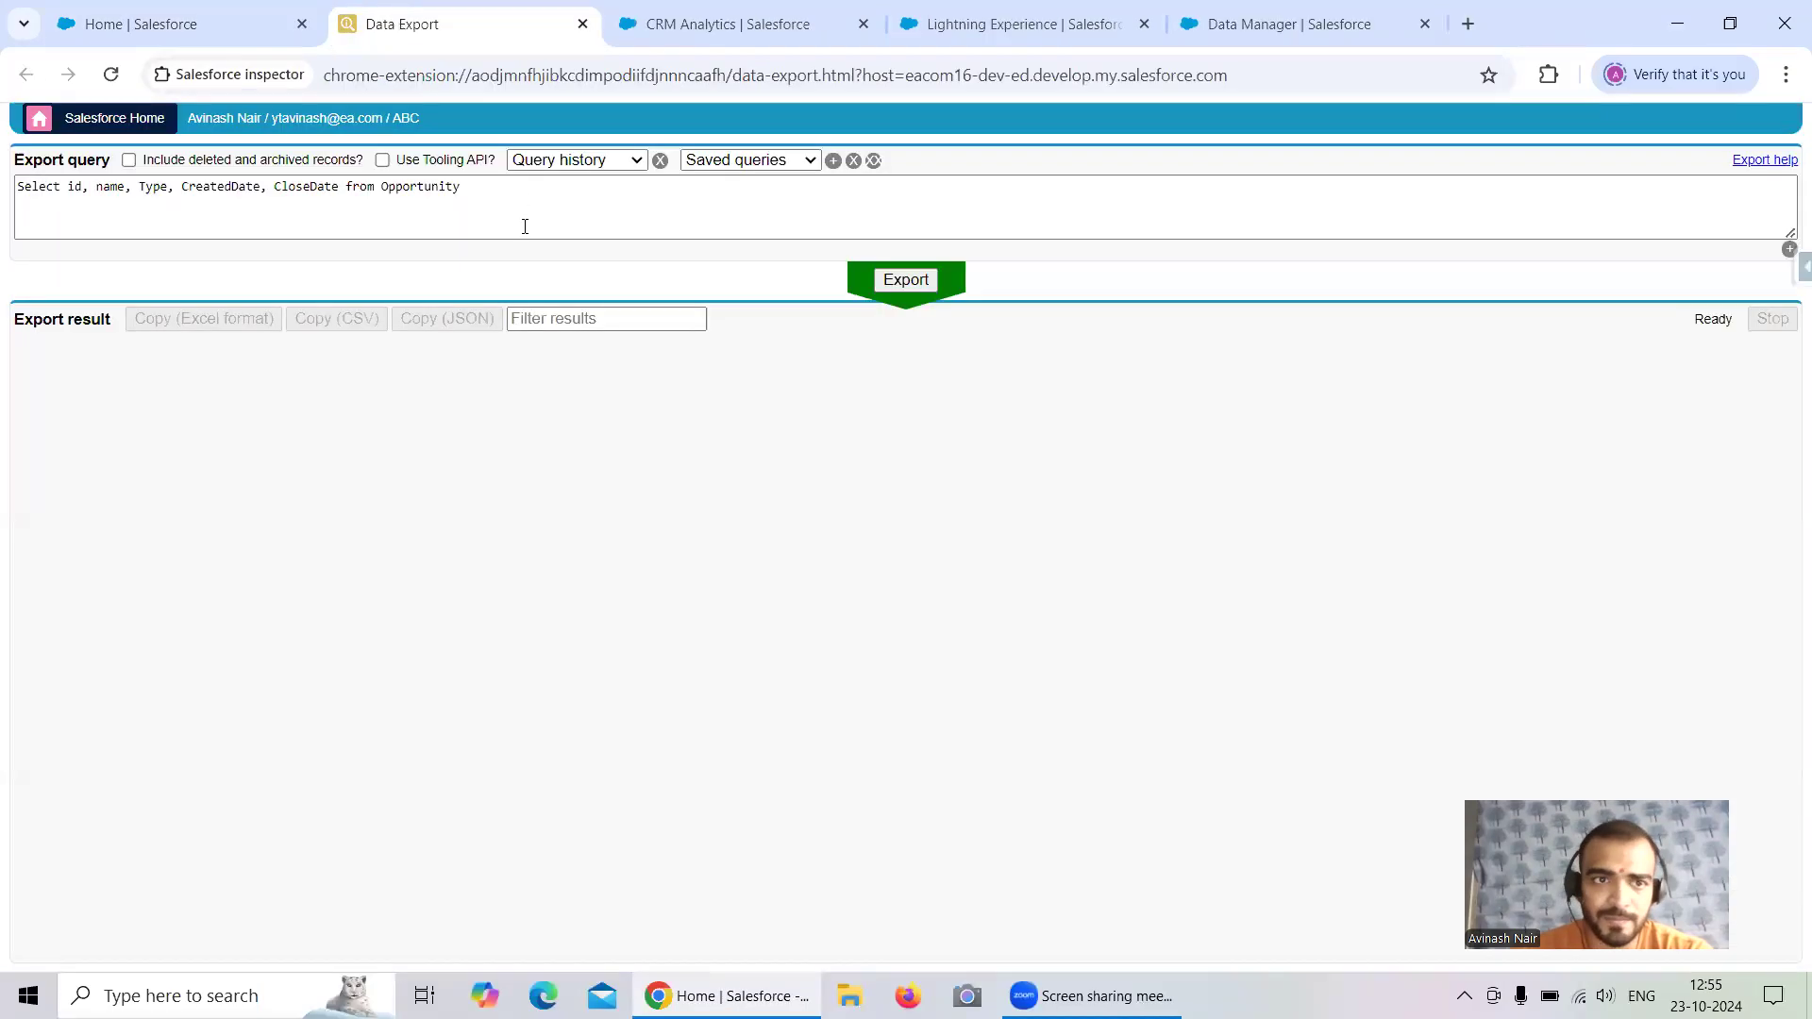
pyautogui.click(907, 281)
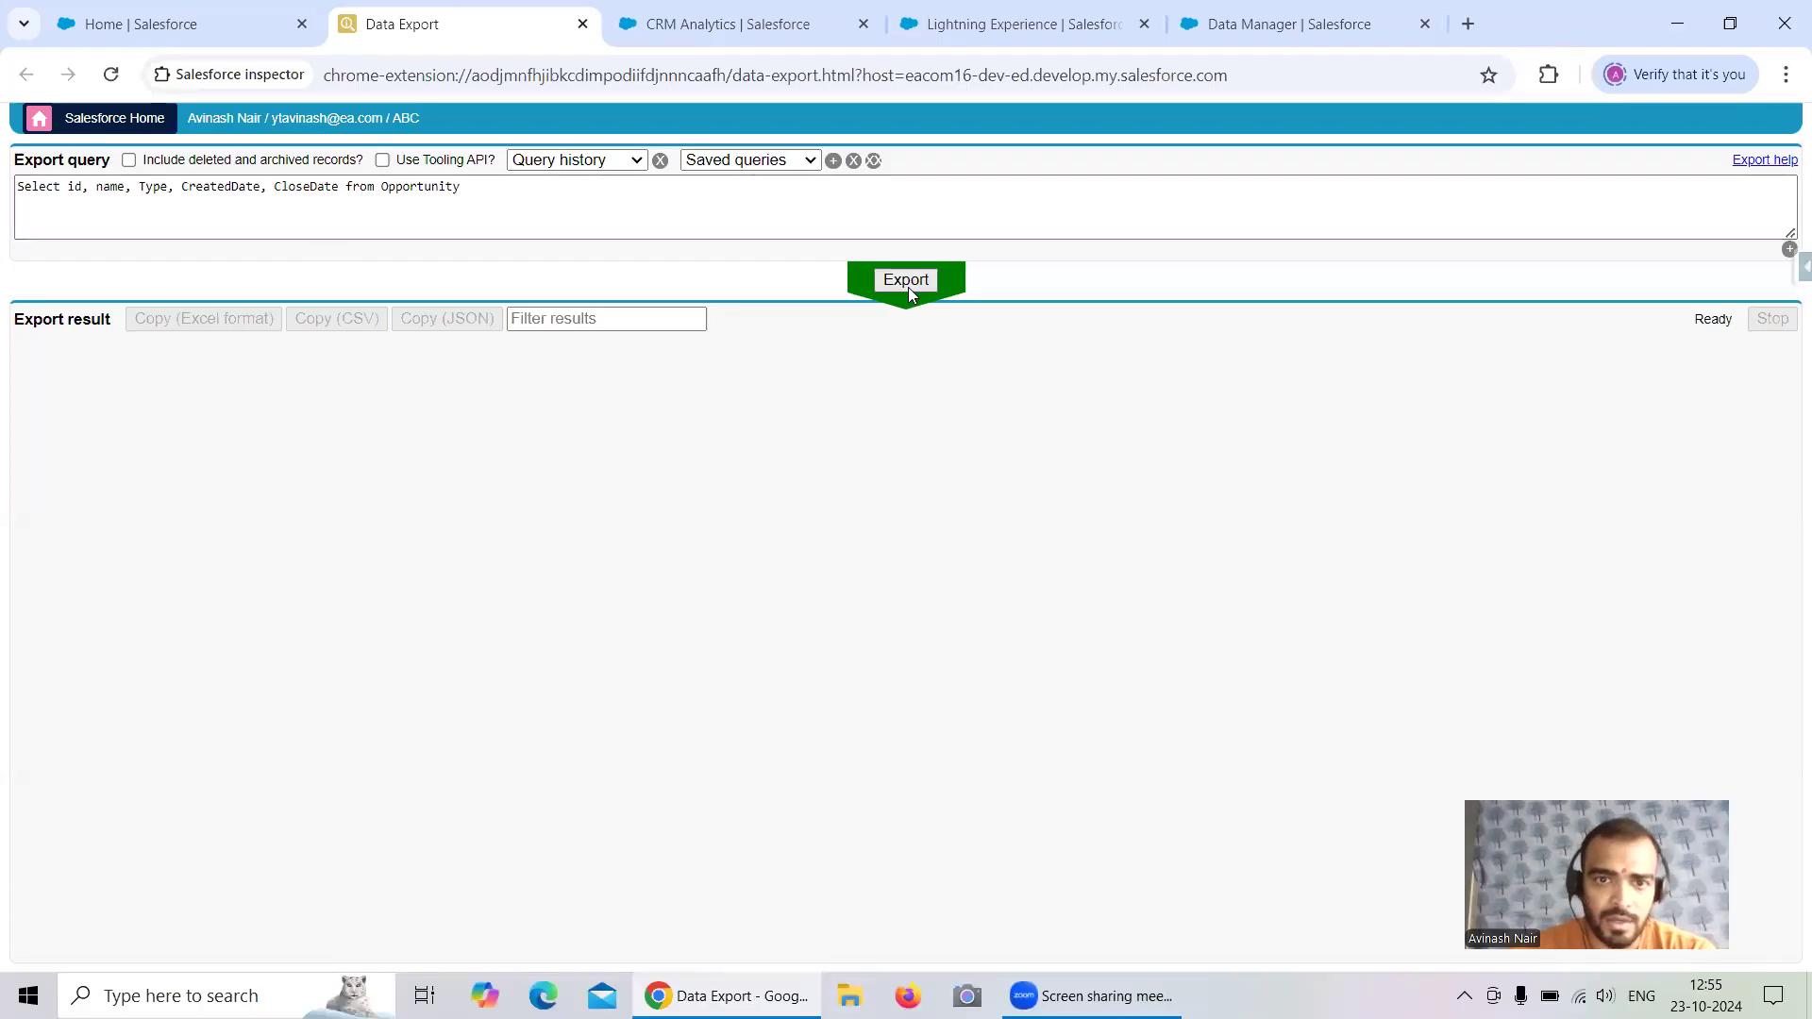
# Append Order By CreatedDate to the Opportunity export query and run it again
pyautogui.click(540, 191)
pyautogui.write('Orde')
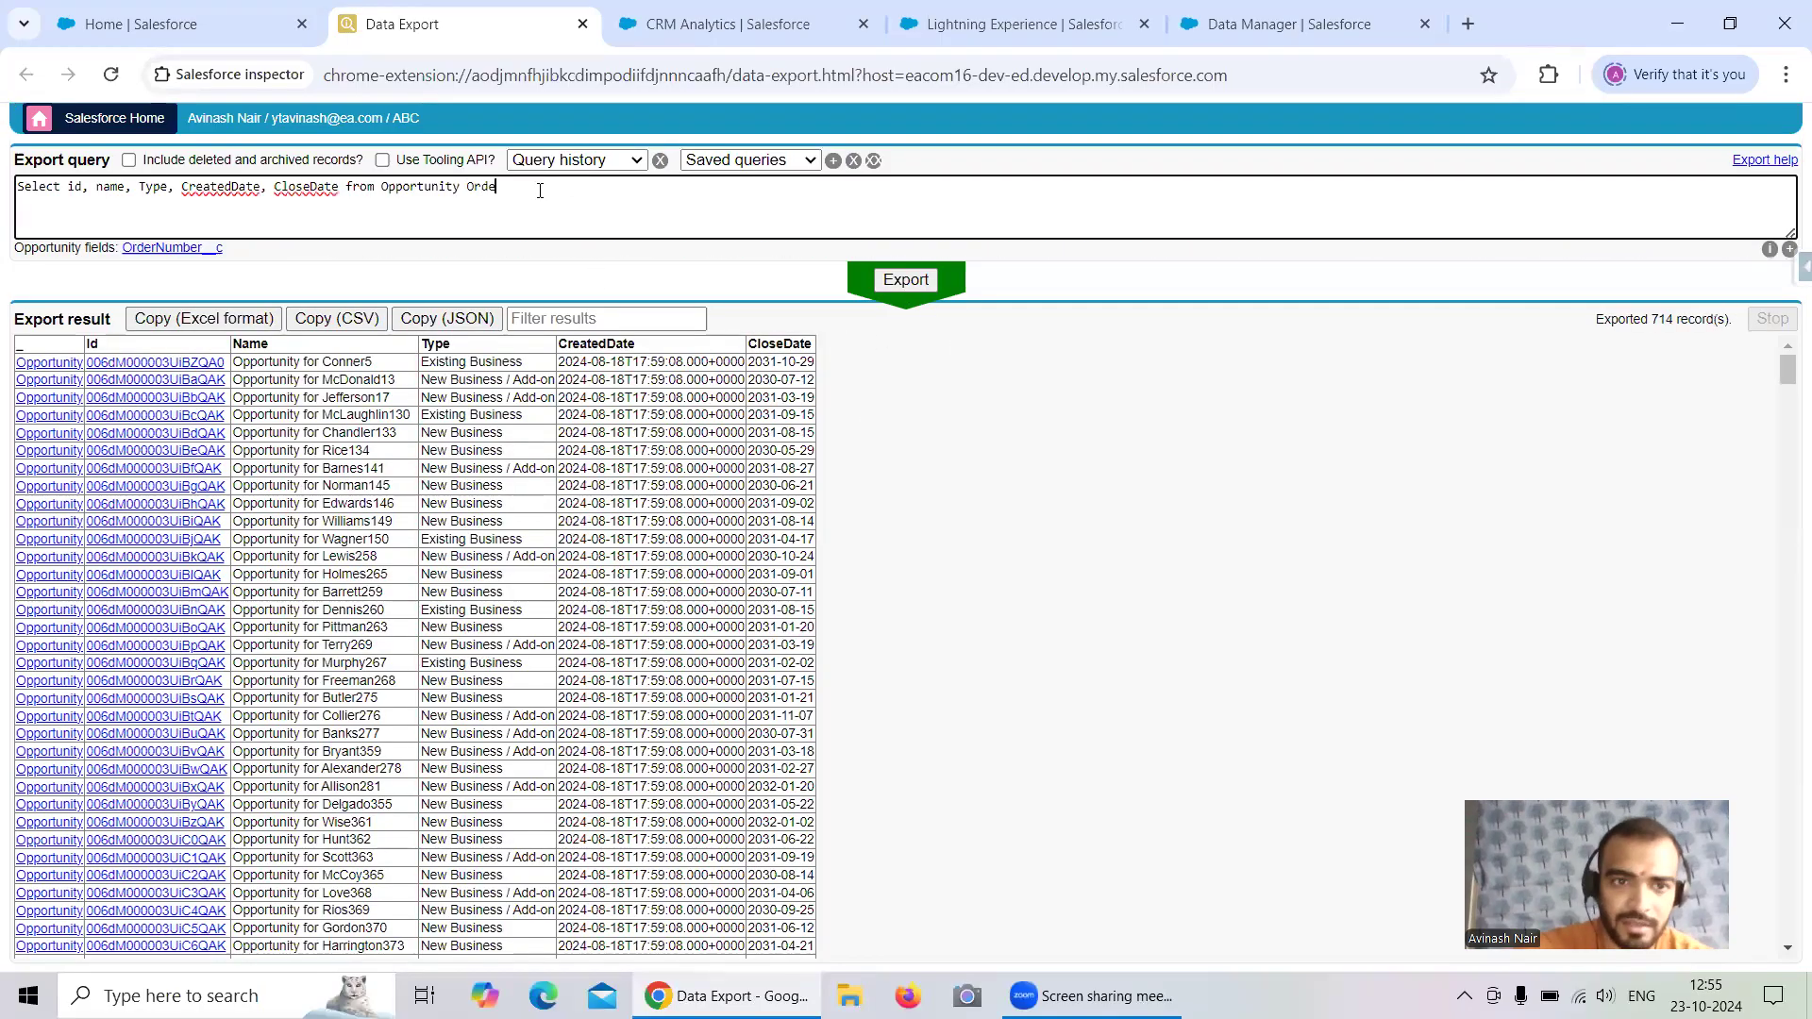
pyautogui.write('r By Crea')
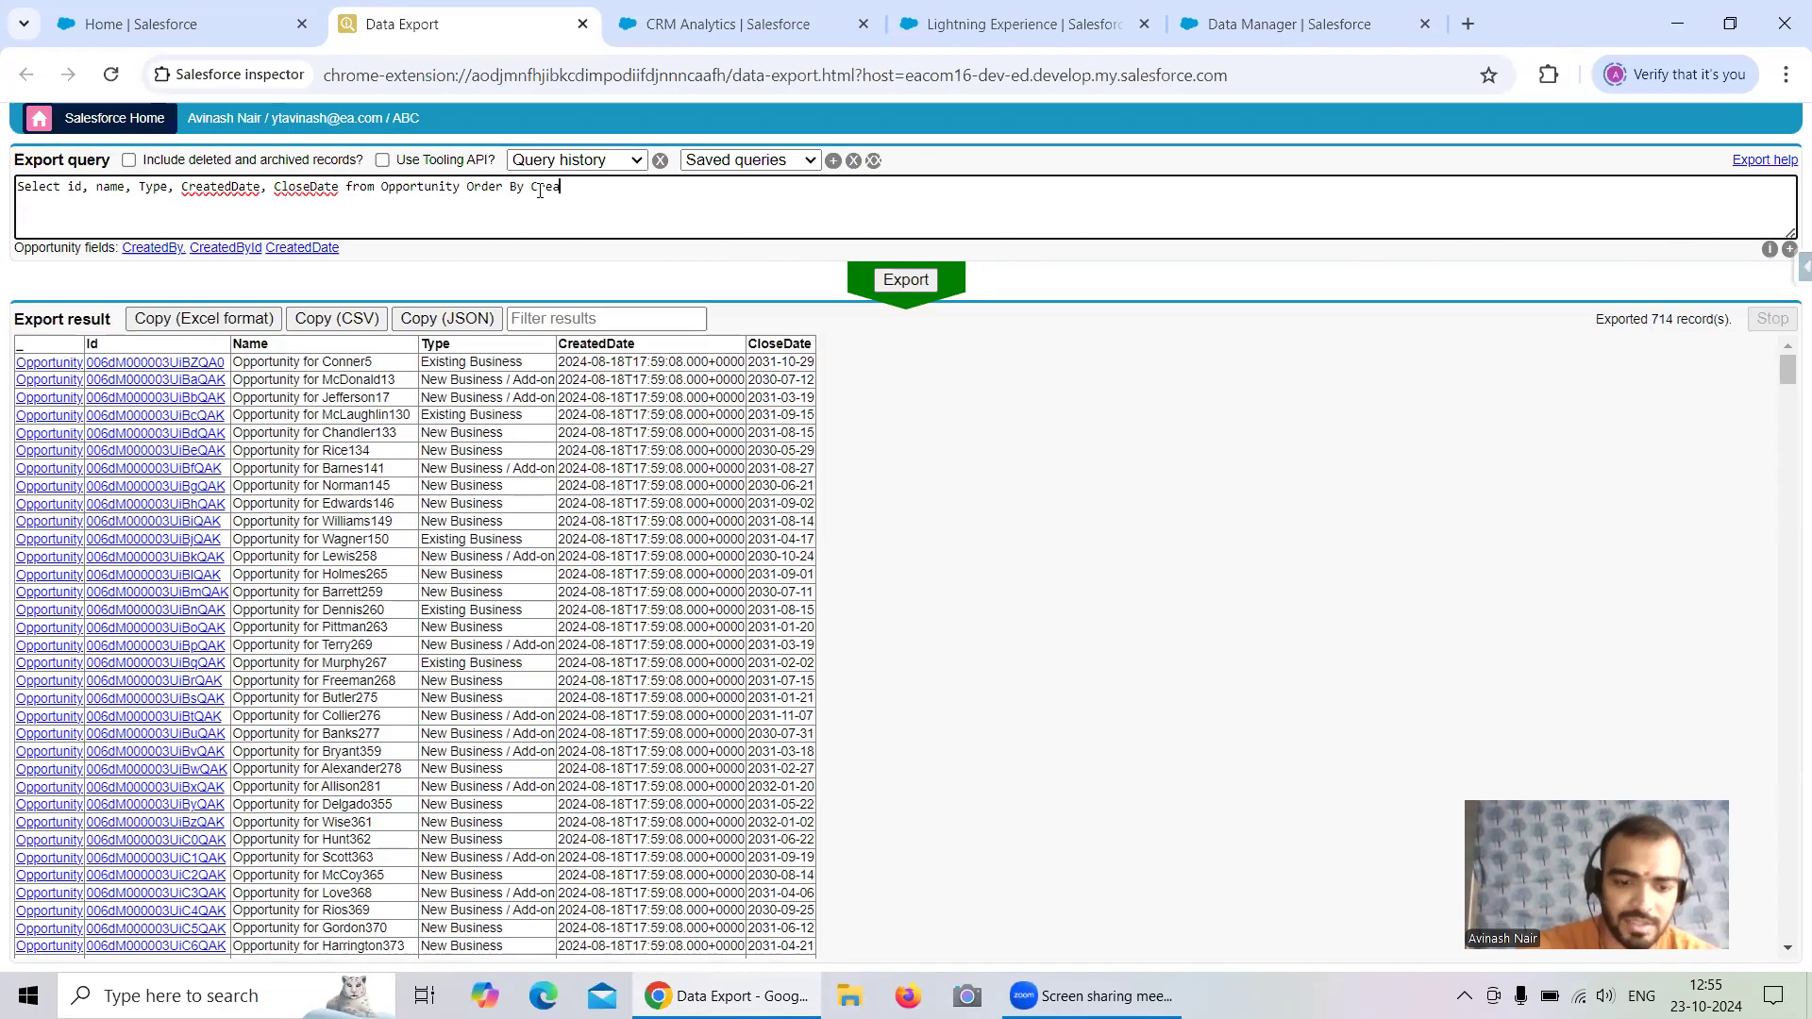
pyautogui.write('tedDate')
pyautogui.click(888, 283)
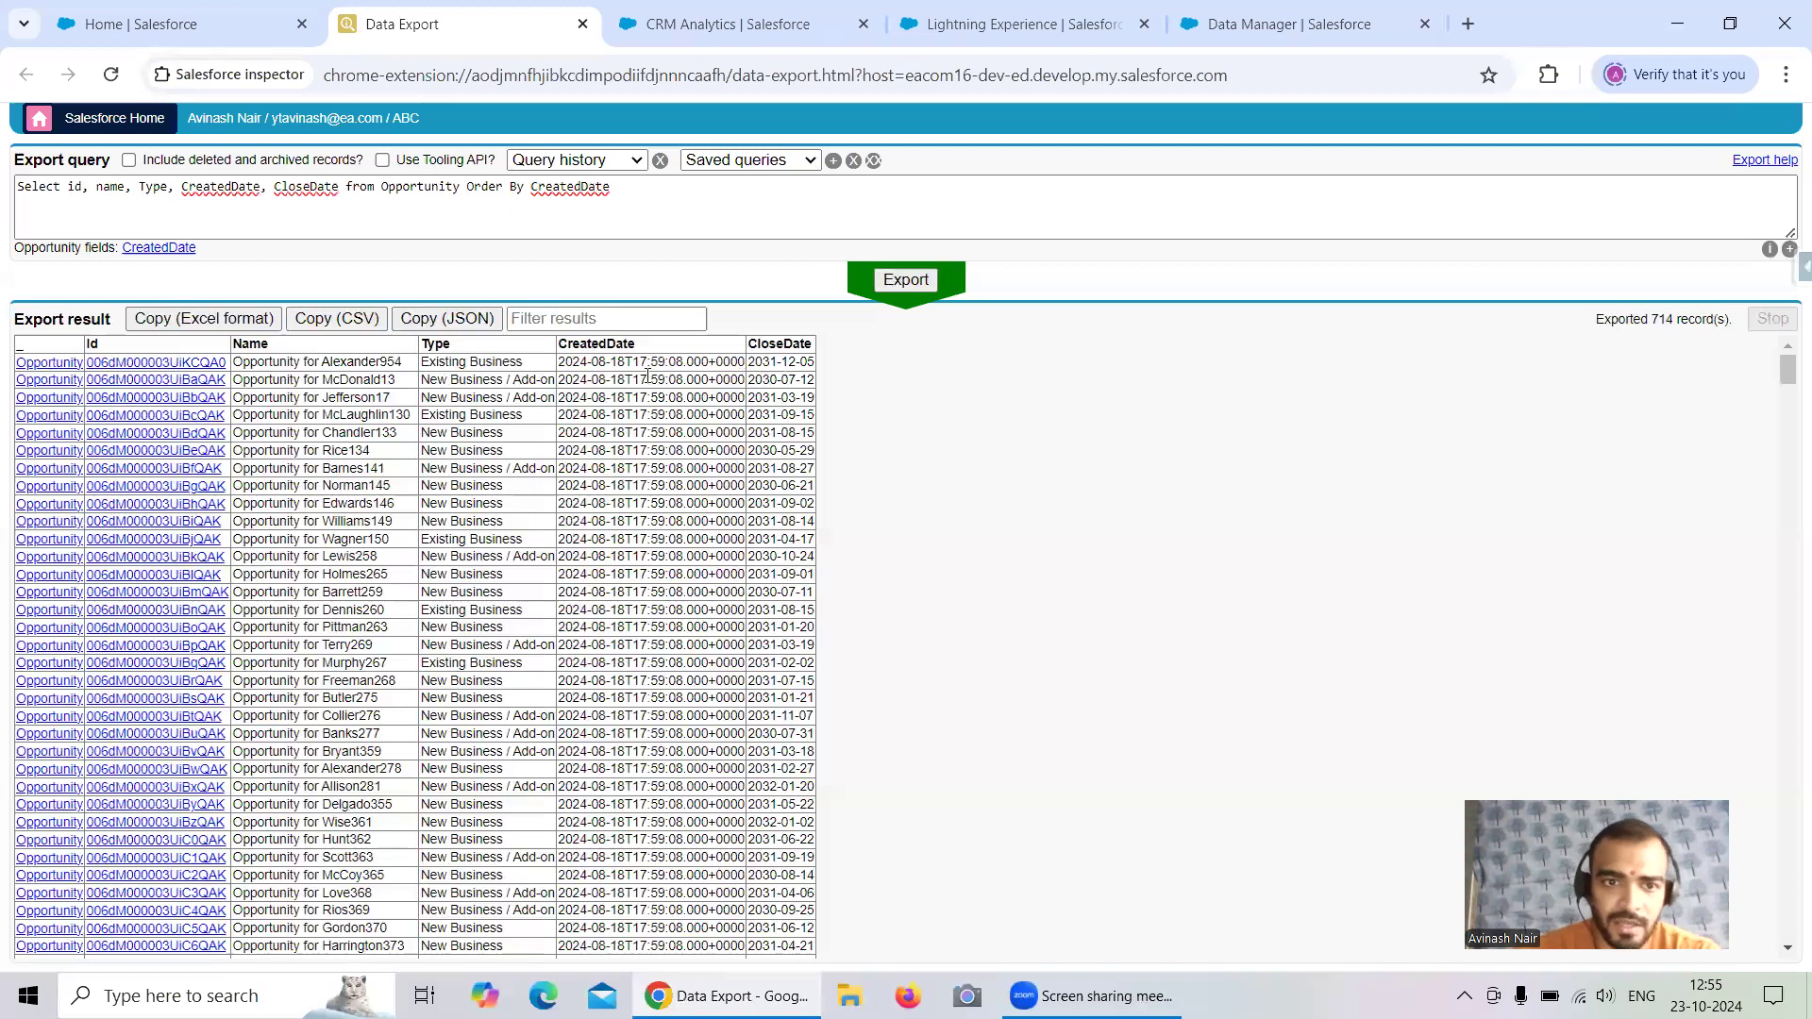
# Make the Opportunity query's CreatedDate sort descending with desc and rerun the export
pyautogui.click(672, 195)
pyautogui.write('desc')
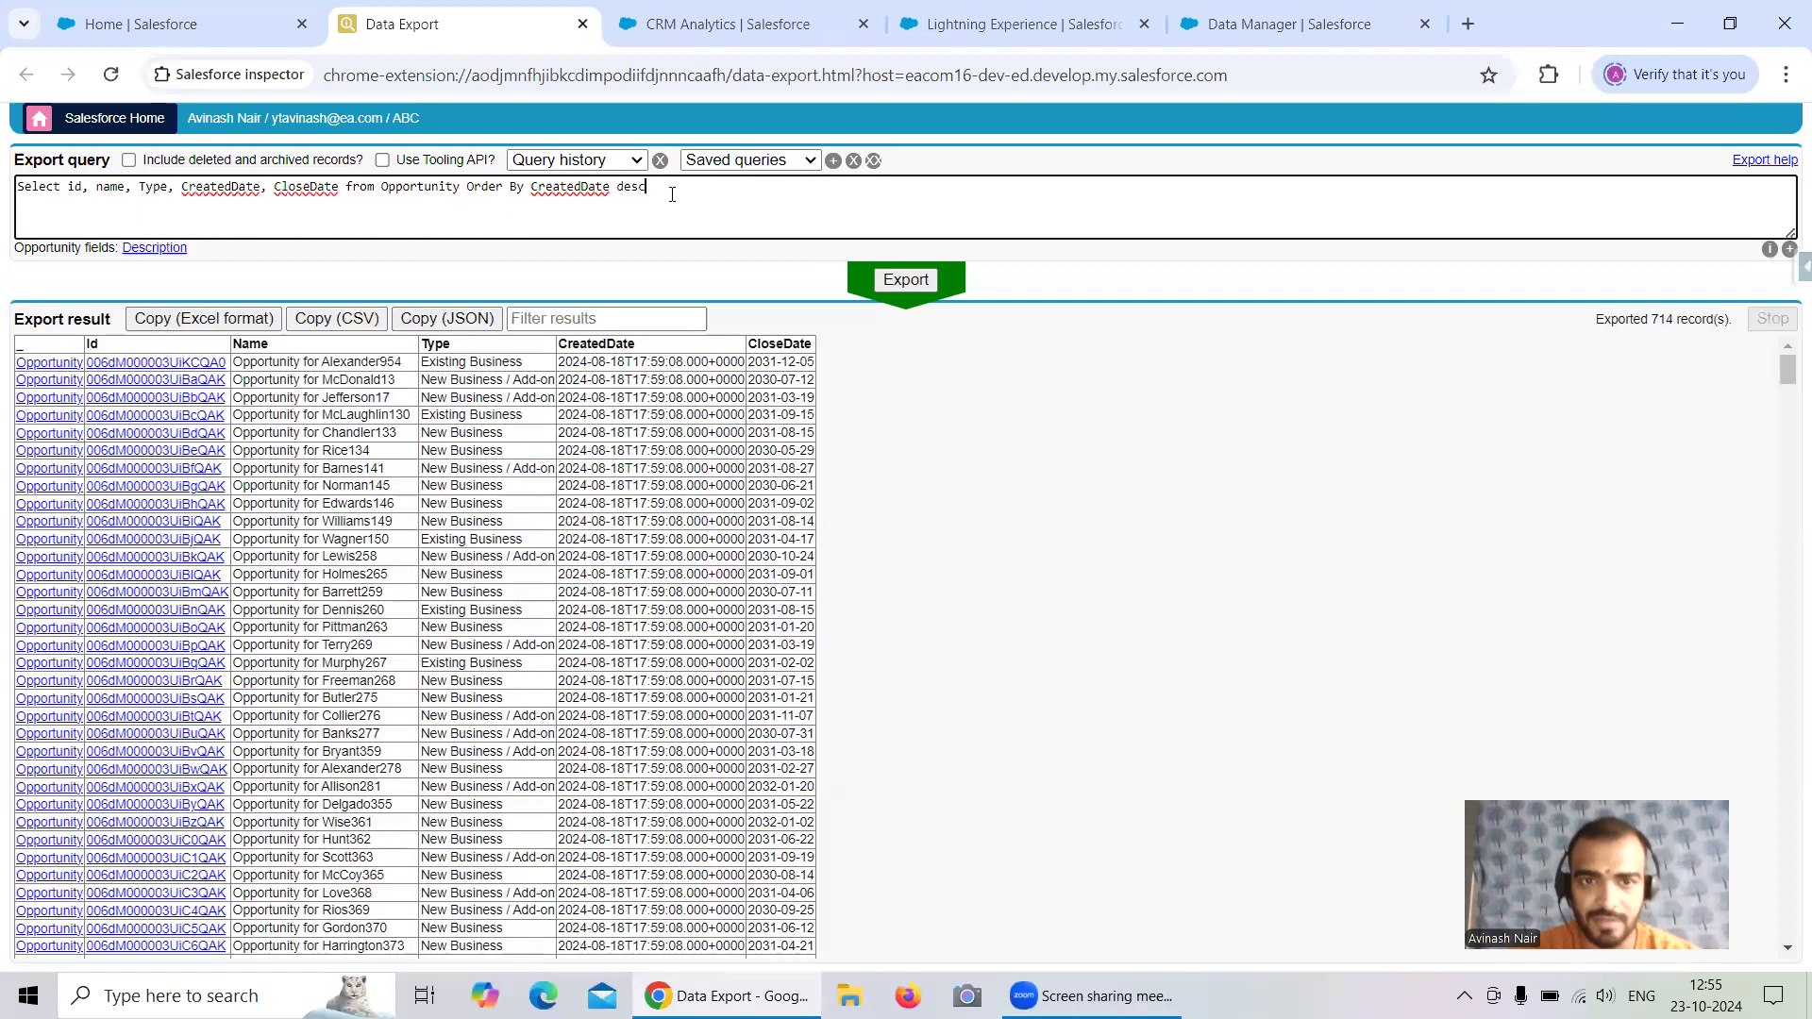
pyautogui.click(897, 283)
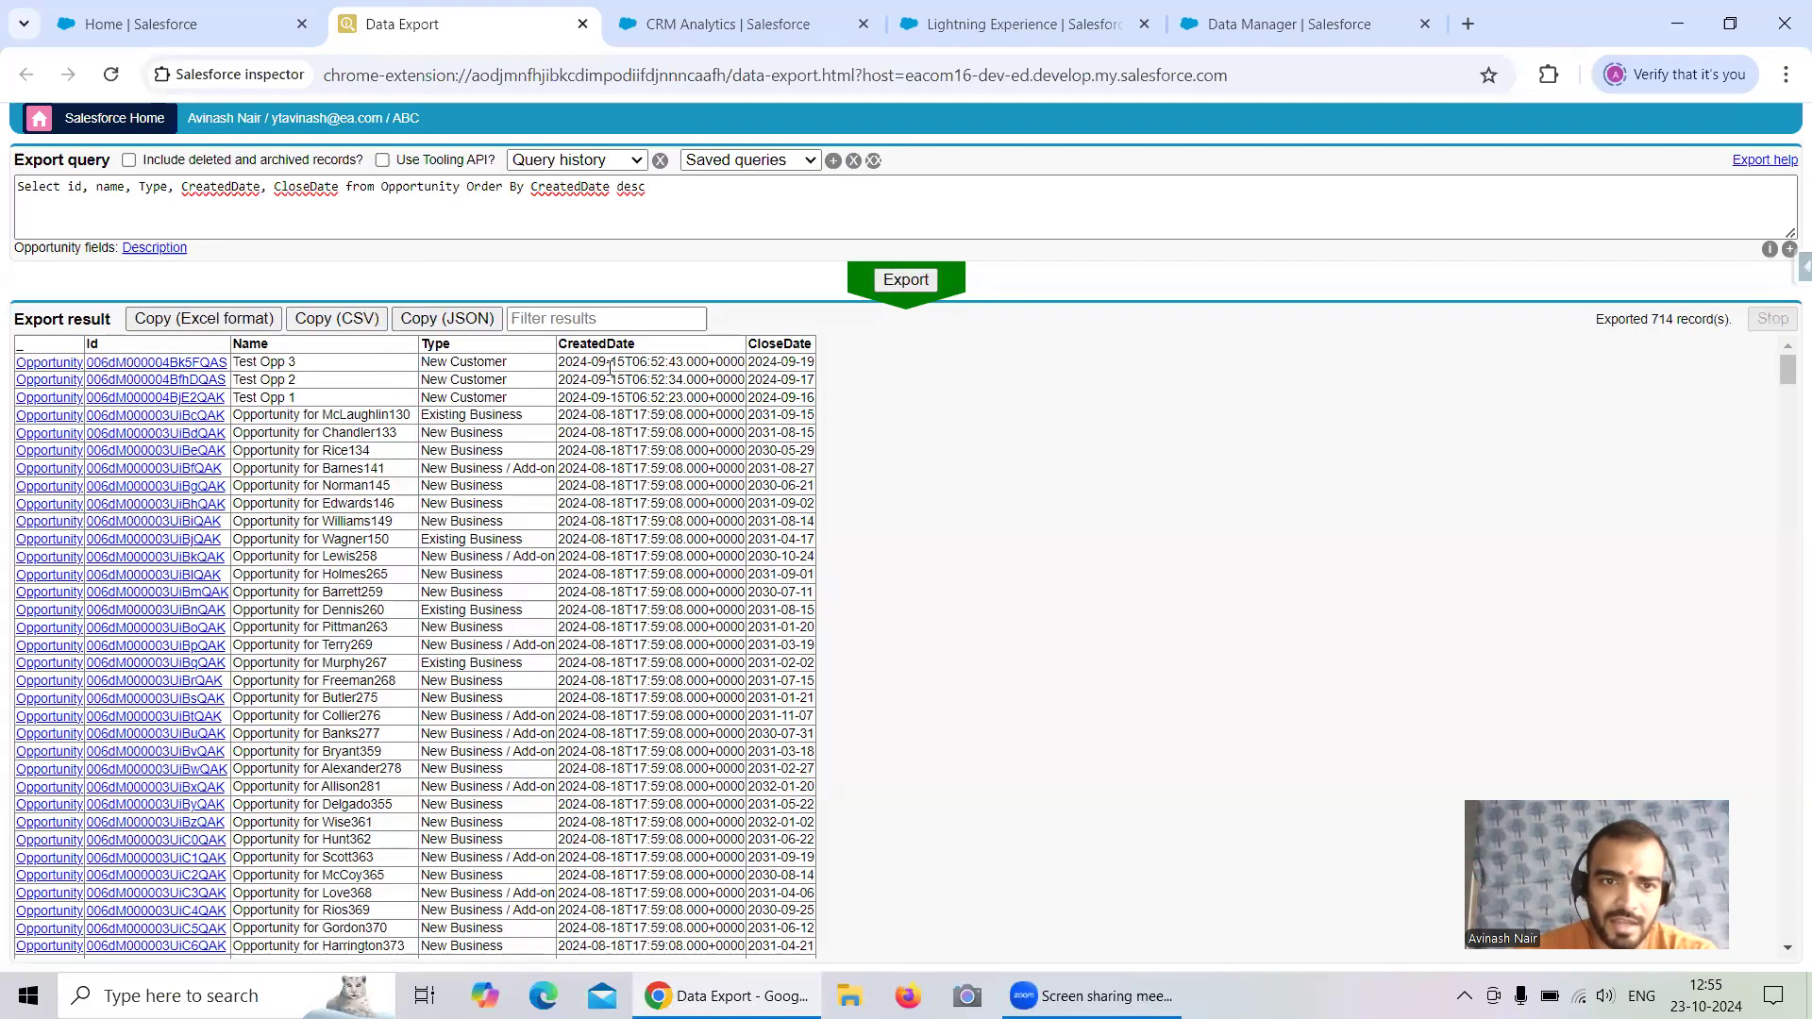
# Examine the CreatedDate values across the exported Opportunity records, comparing the three Test Opp records with the rest
pyautogui.moveTo(611, 378); pyautogui.dragTo(591, 363)
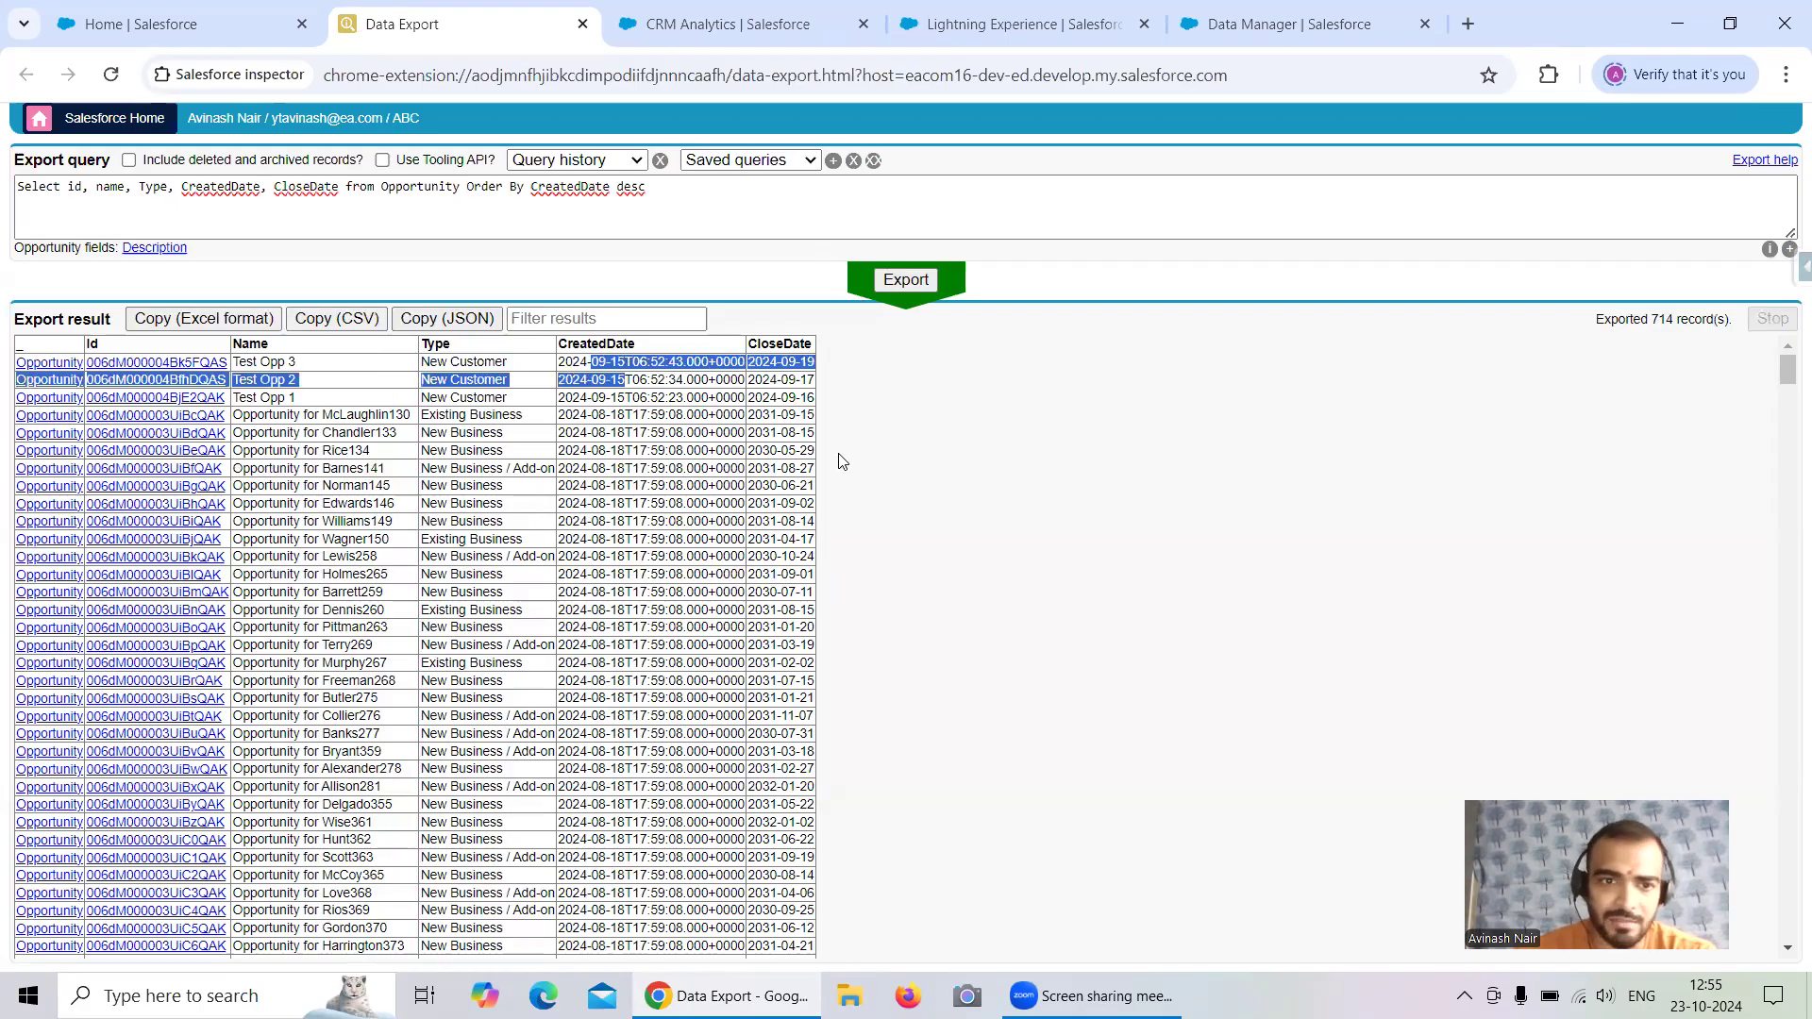
pyautogui.scroll(-1, 1106, 457)
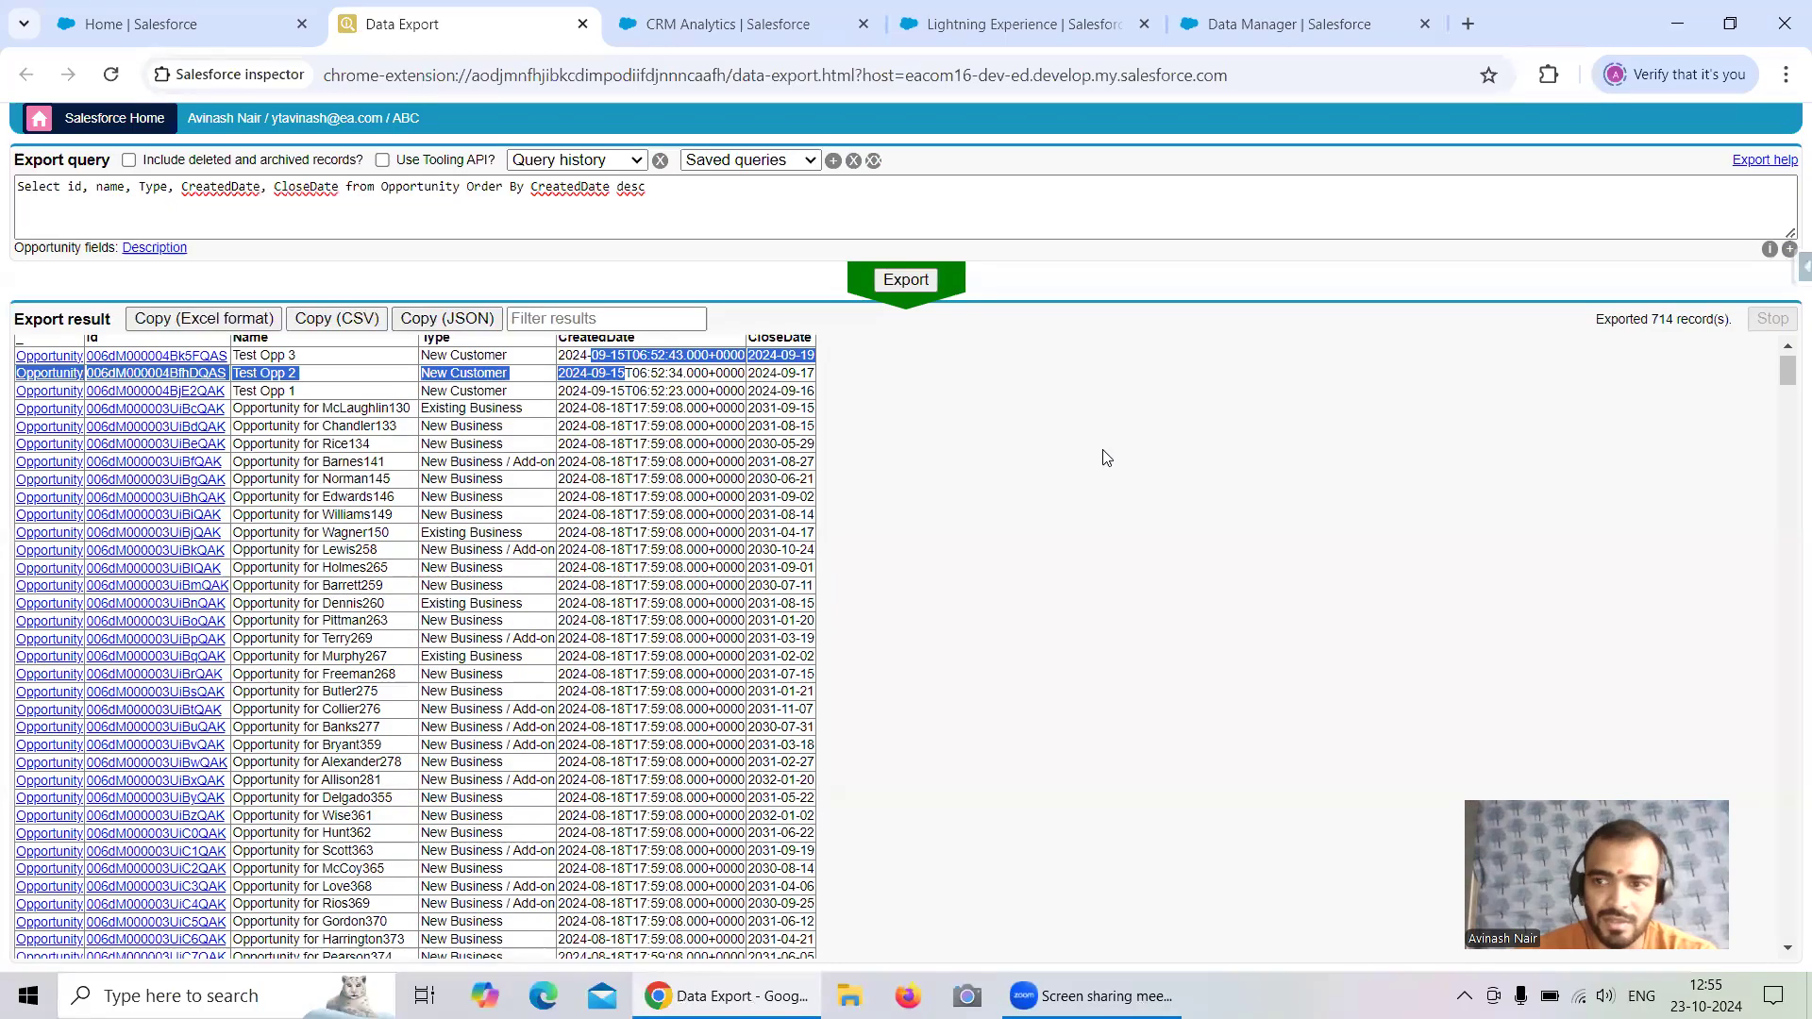
pyautogui.scroll(1, 1106, 458)
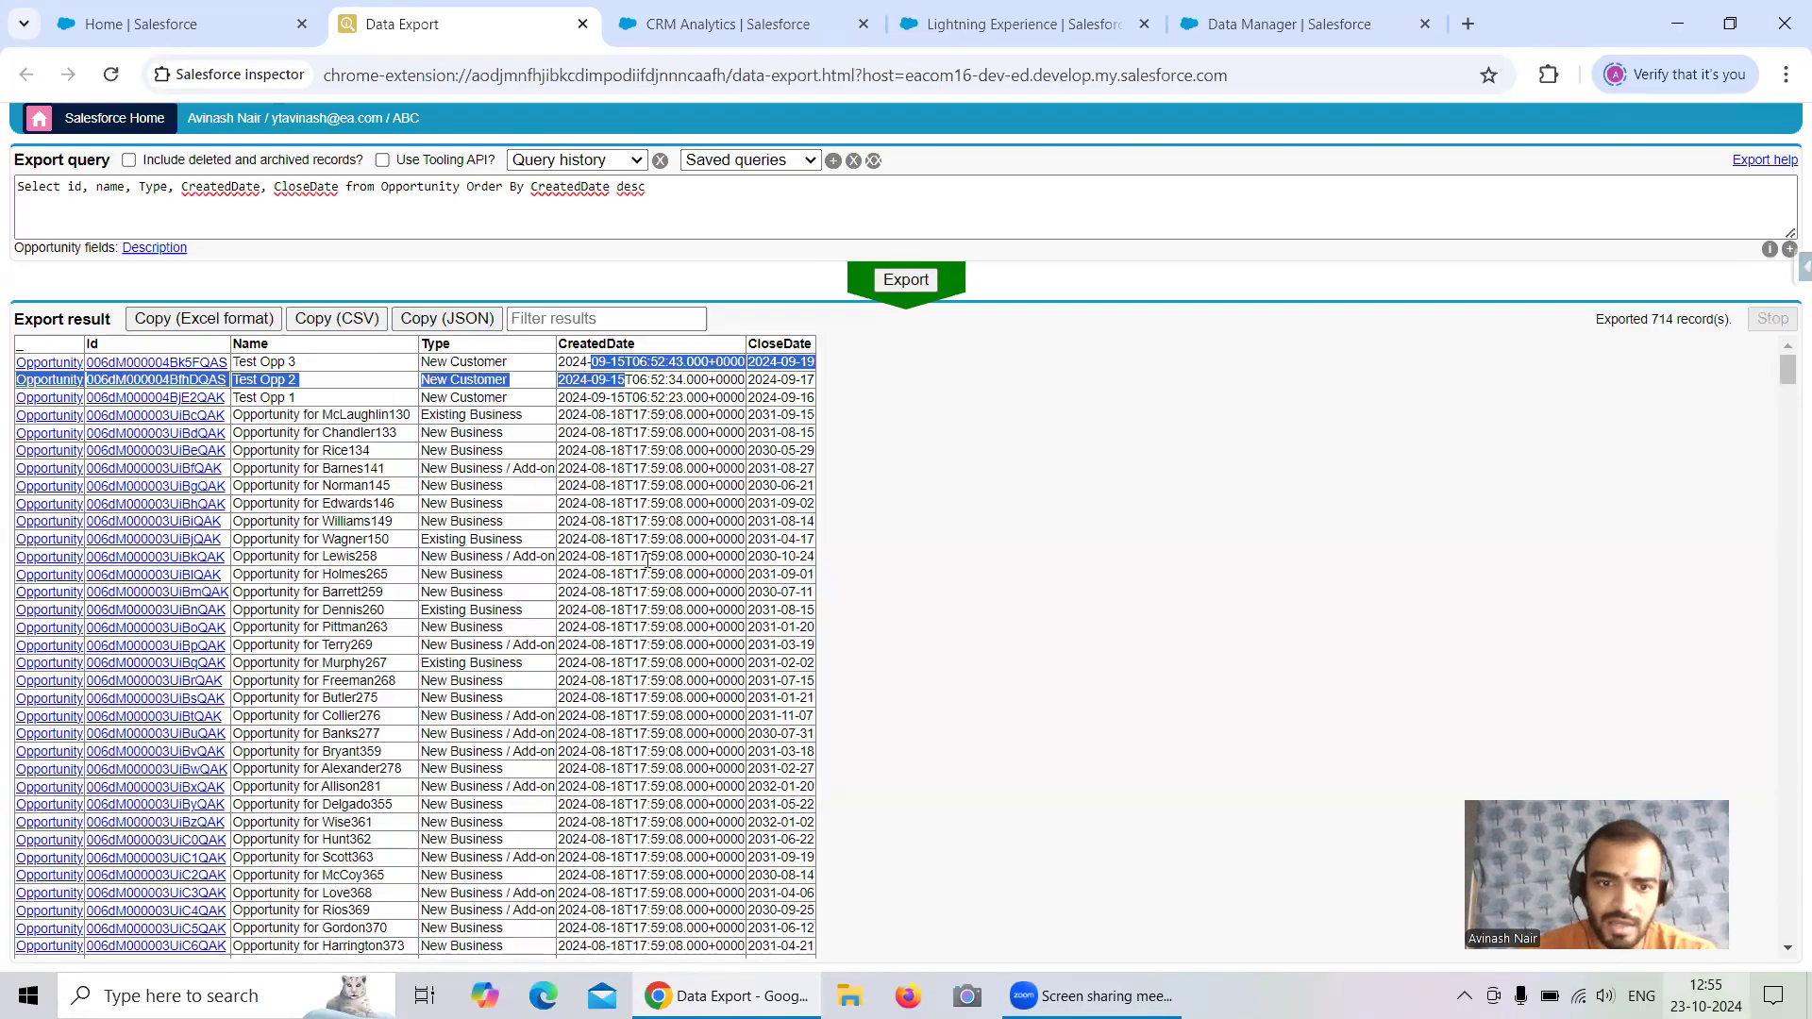
pyautogui.scroll(-20, 647, 561)
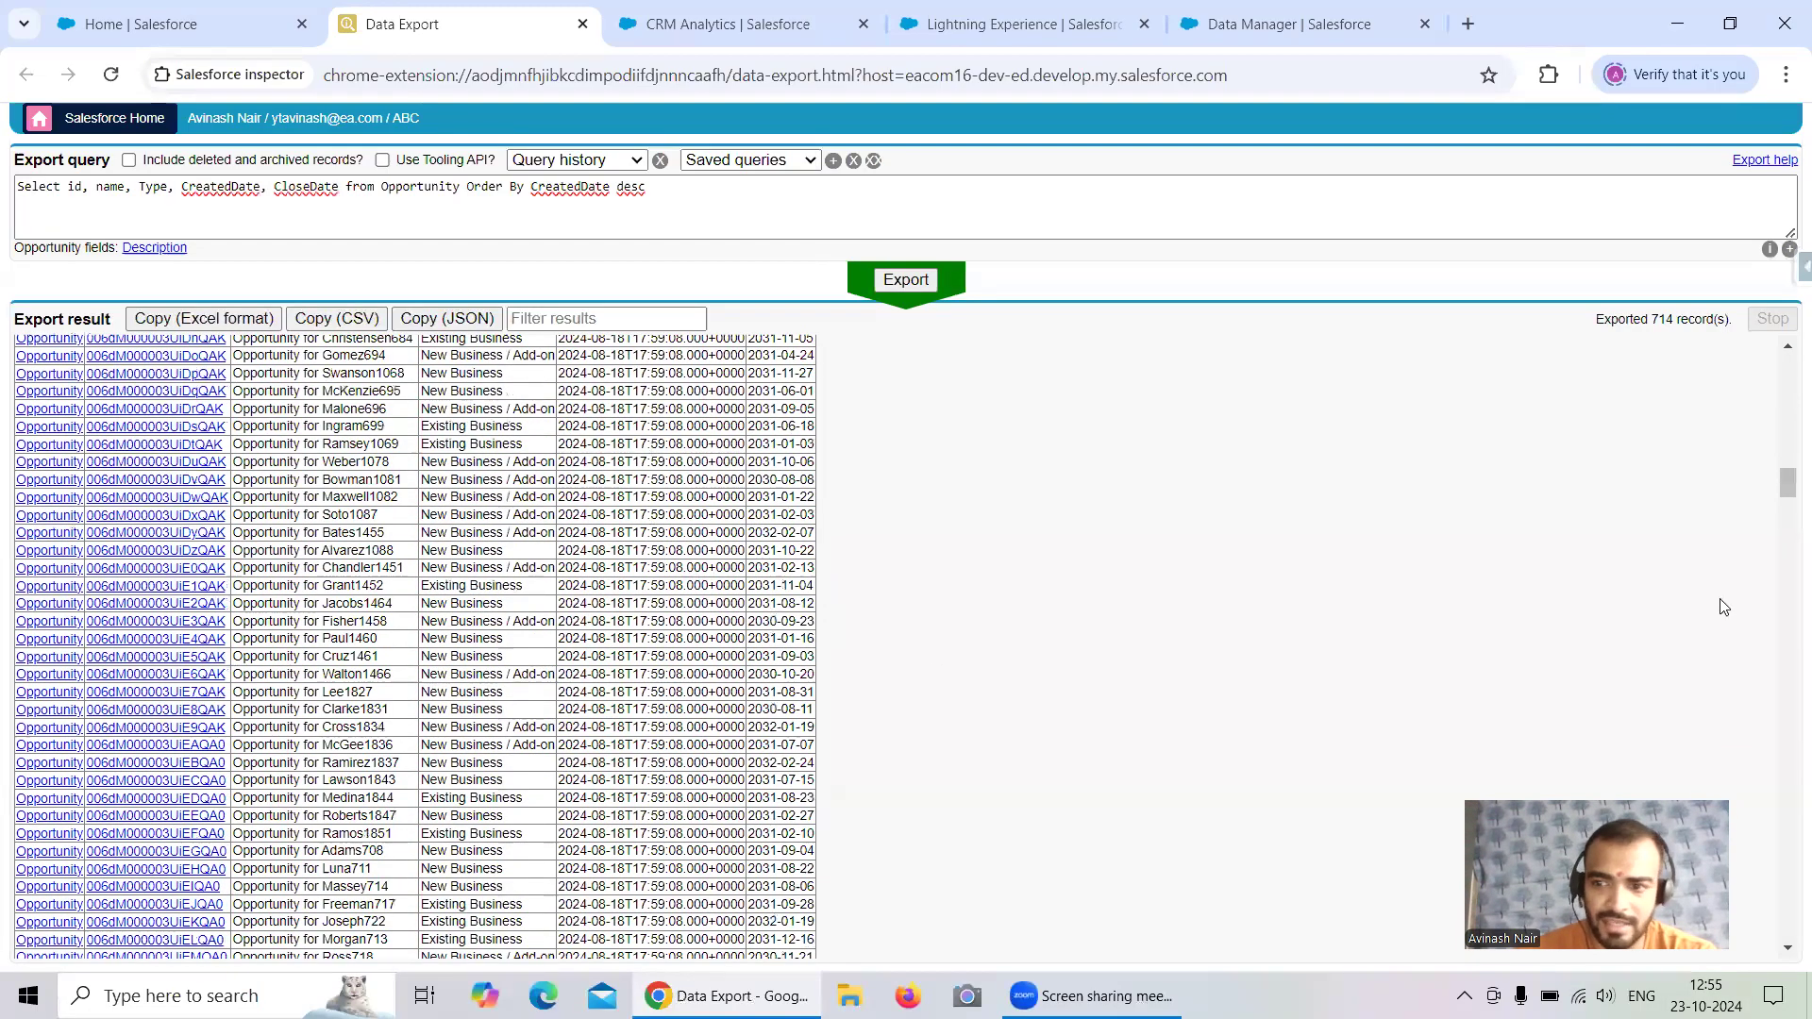
pyautogui.click(1787, 566)
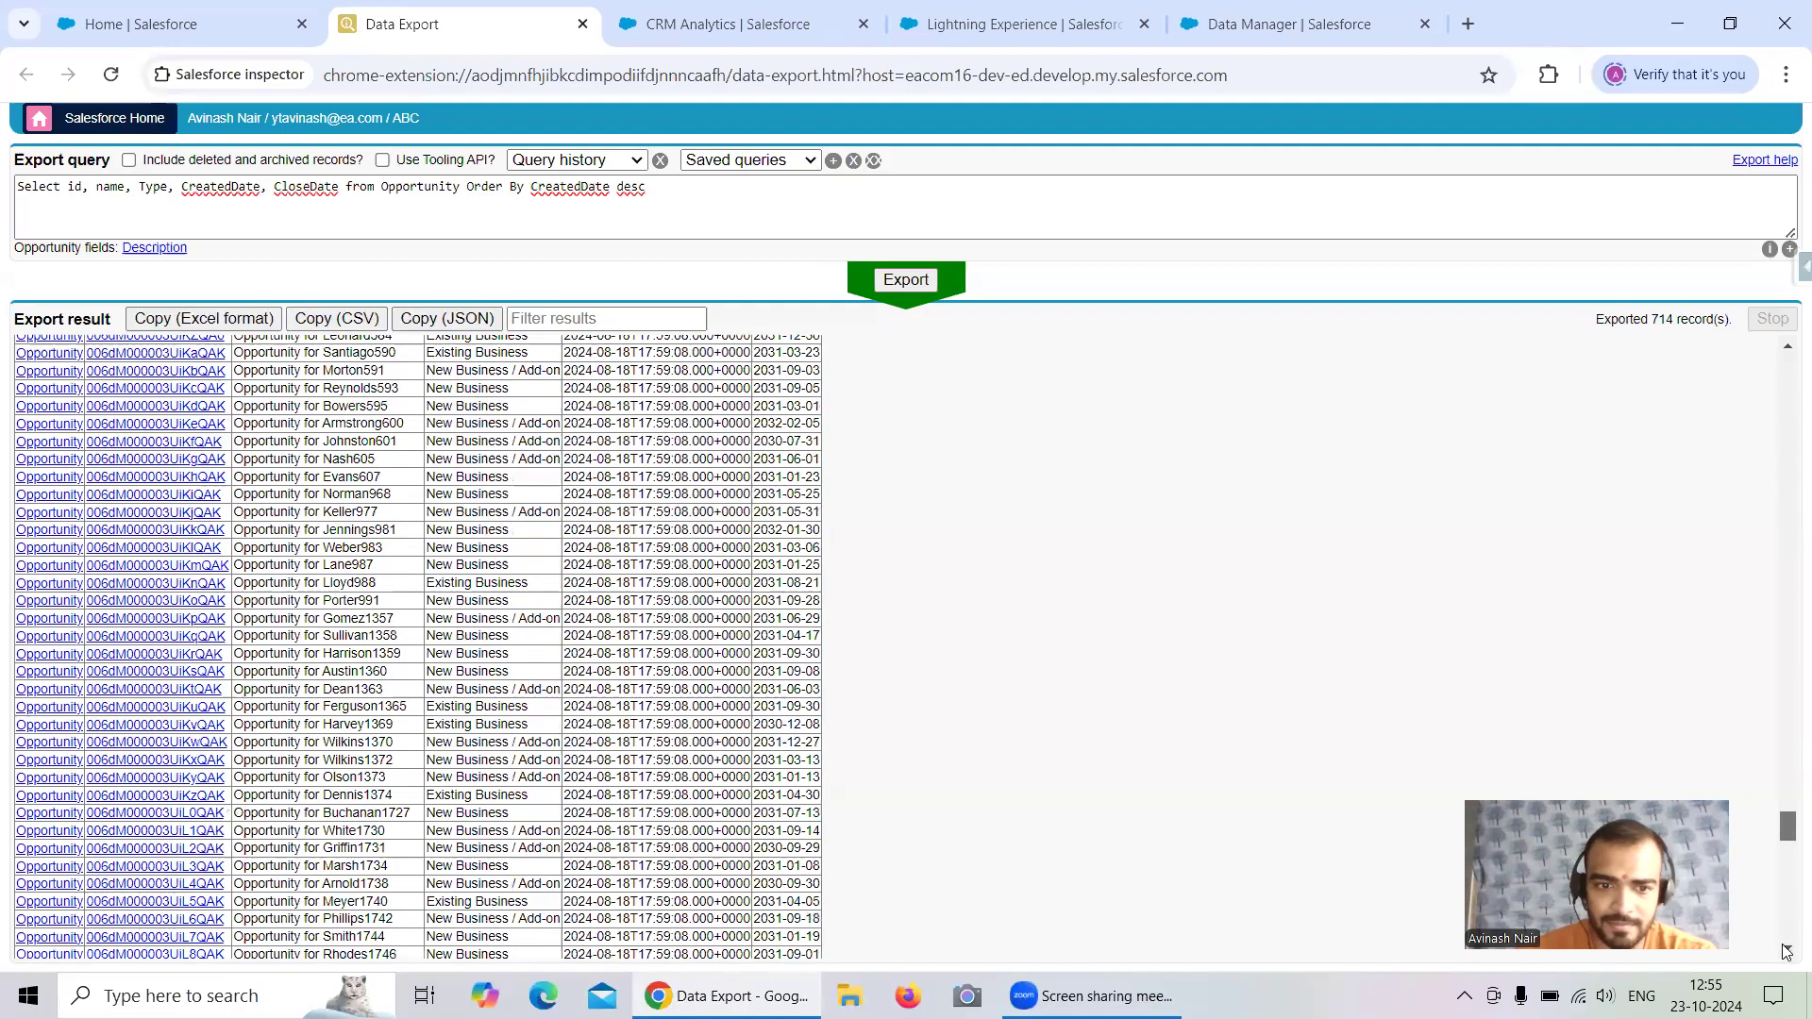
pyautogui.moveTo(1781, 945); pyautogui.dragTo(1778, 371)
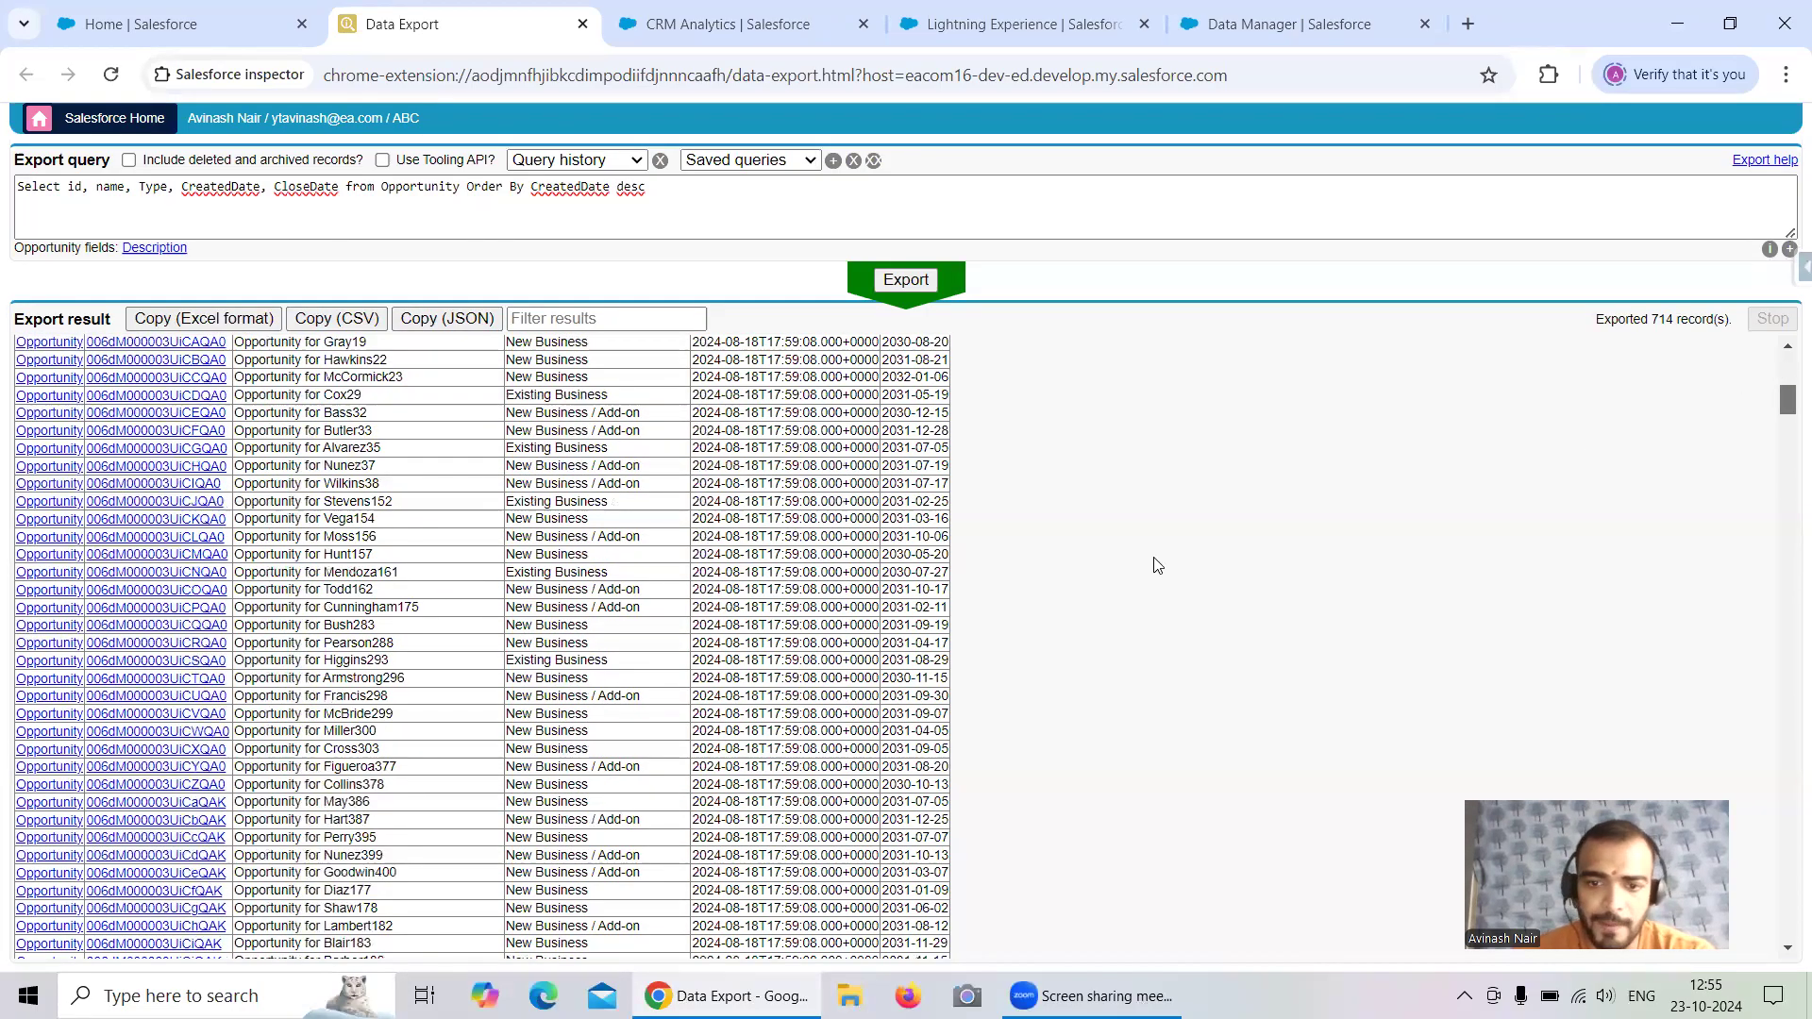
pyautogui.scroll(5, 1158, 565)
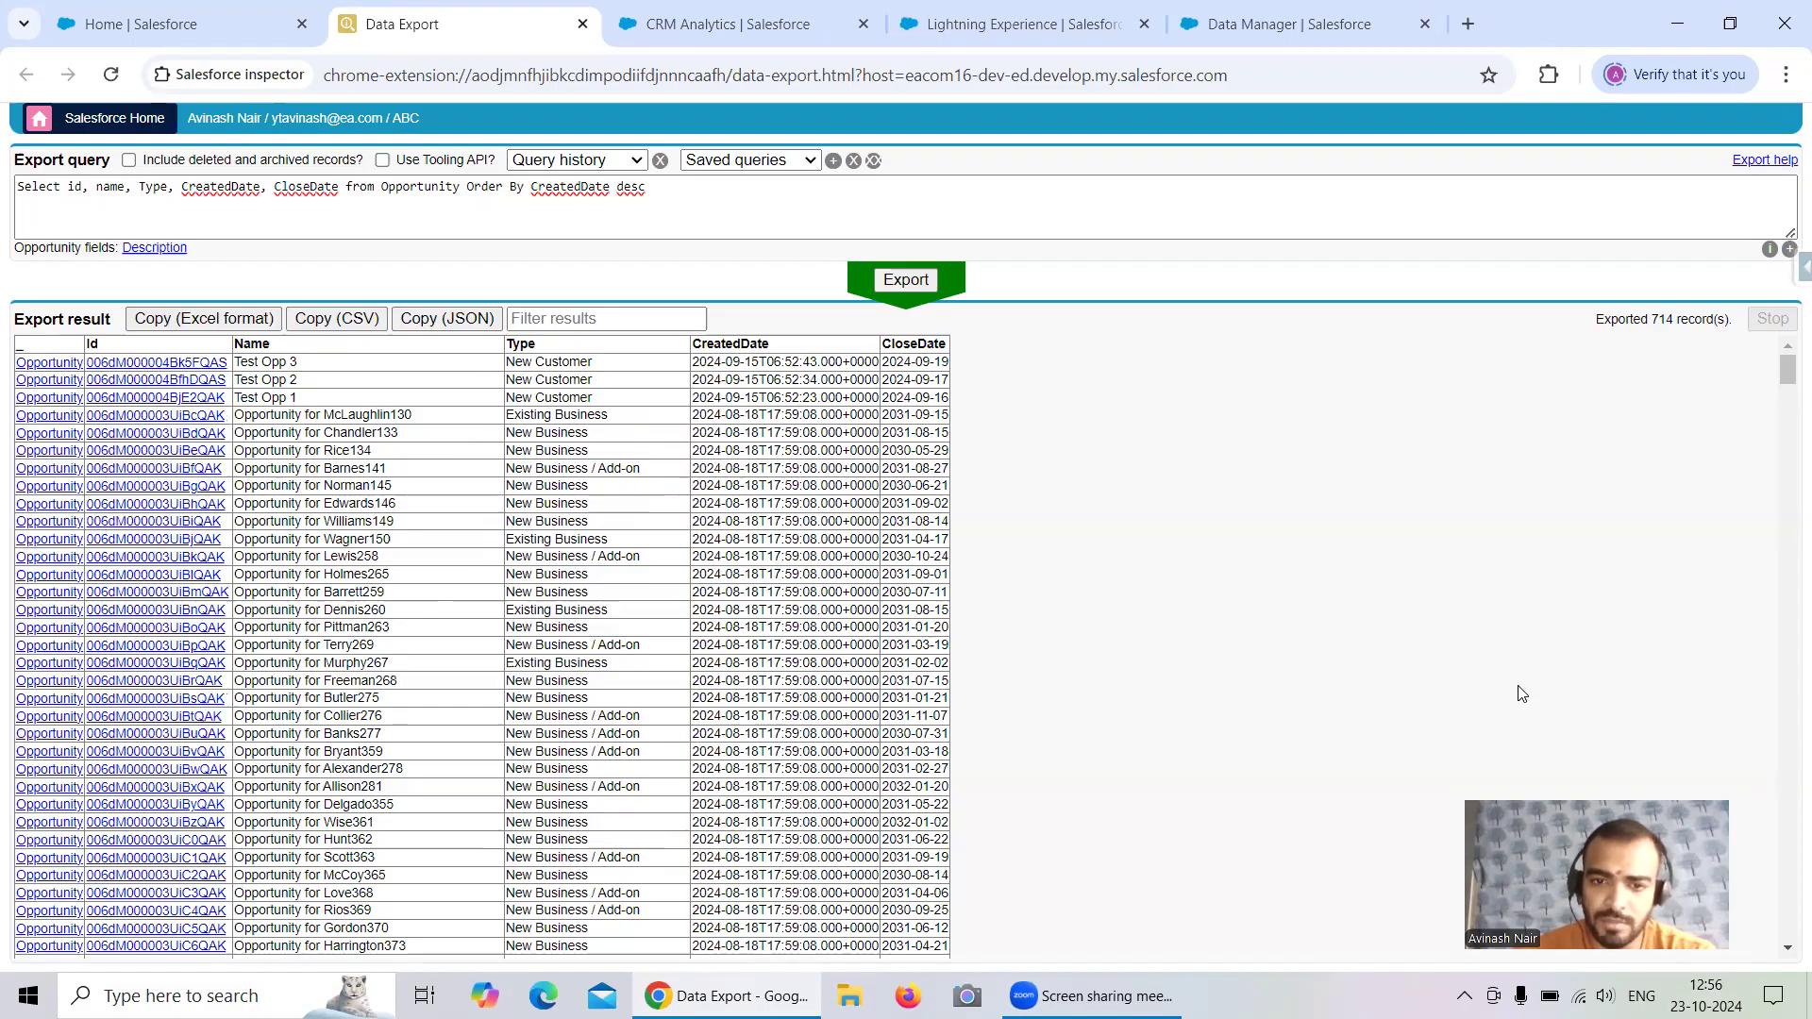
pyautogui.moveTo(1786, 373)
pyautogui.mouseDown()
pyautogui.moveTo(1788, 706)
pyautogui.moveTo(1787, 350)
pyautogui.mouseUp()
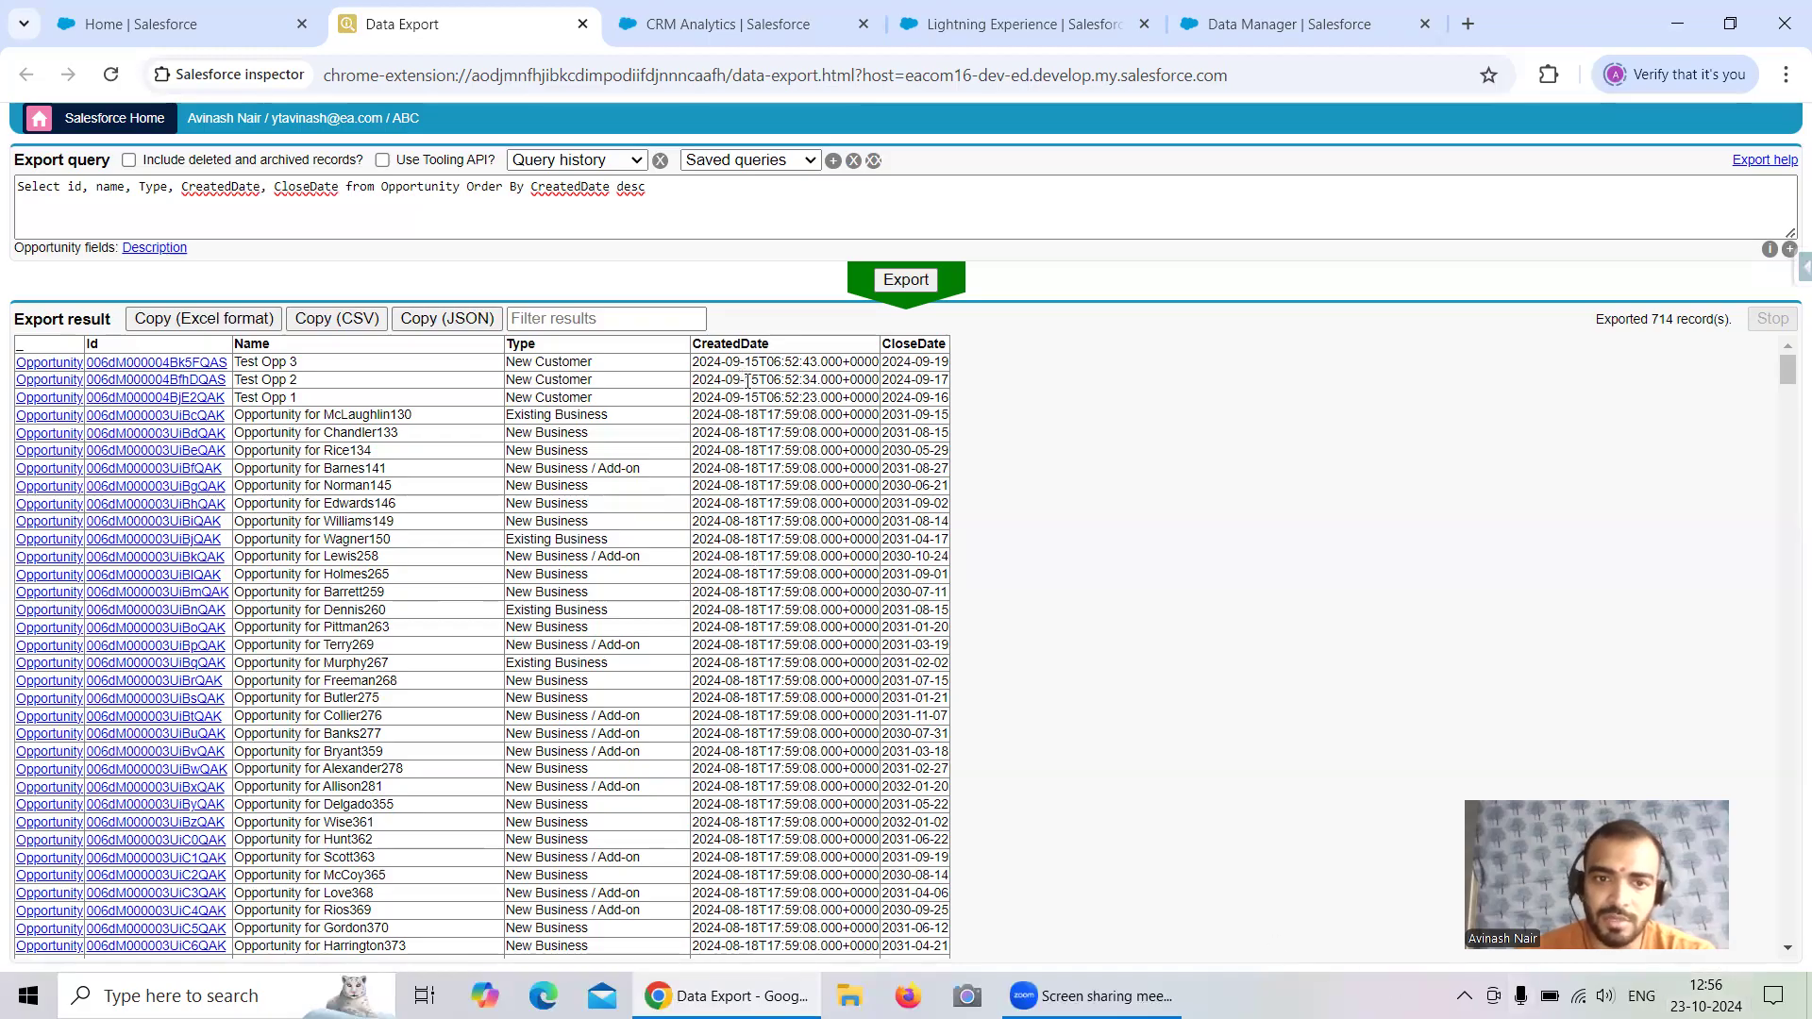
pyautogui.moveTo(759, 398); pyautogui.dragTo(718, 359)
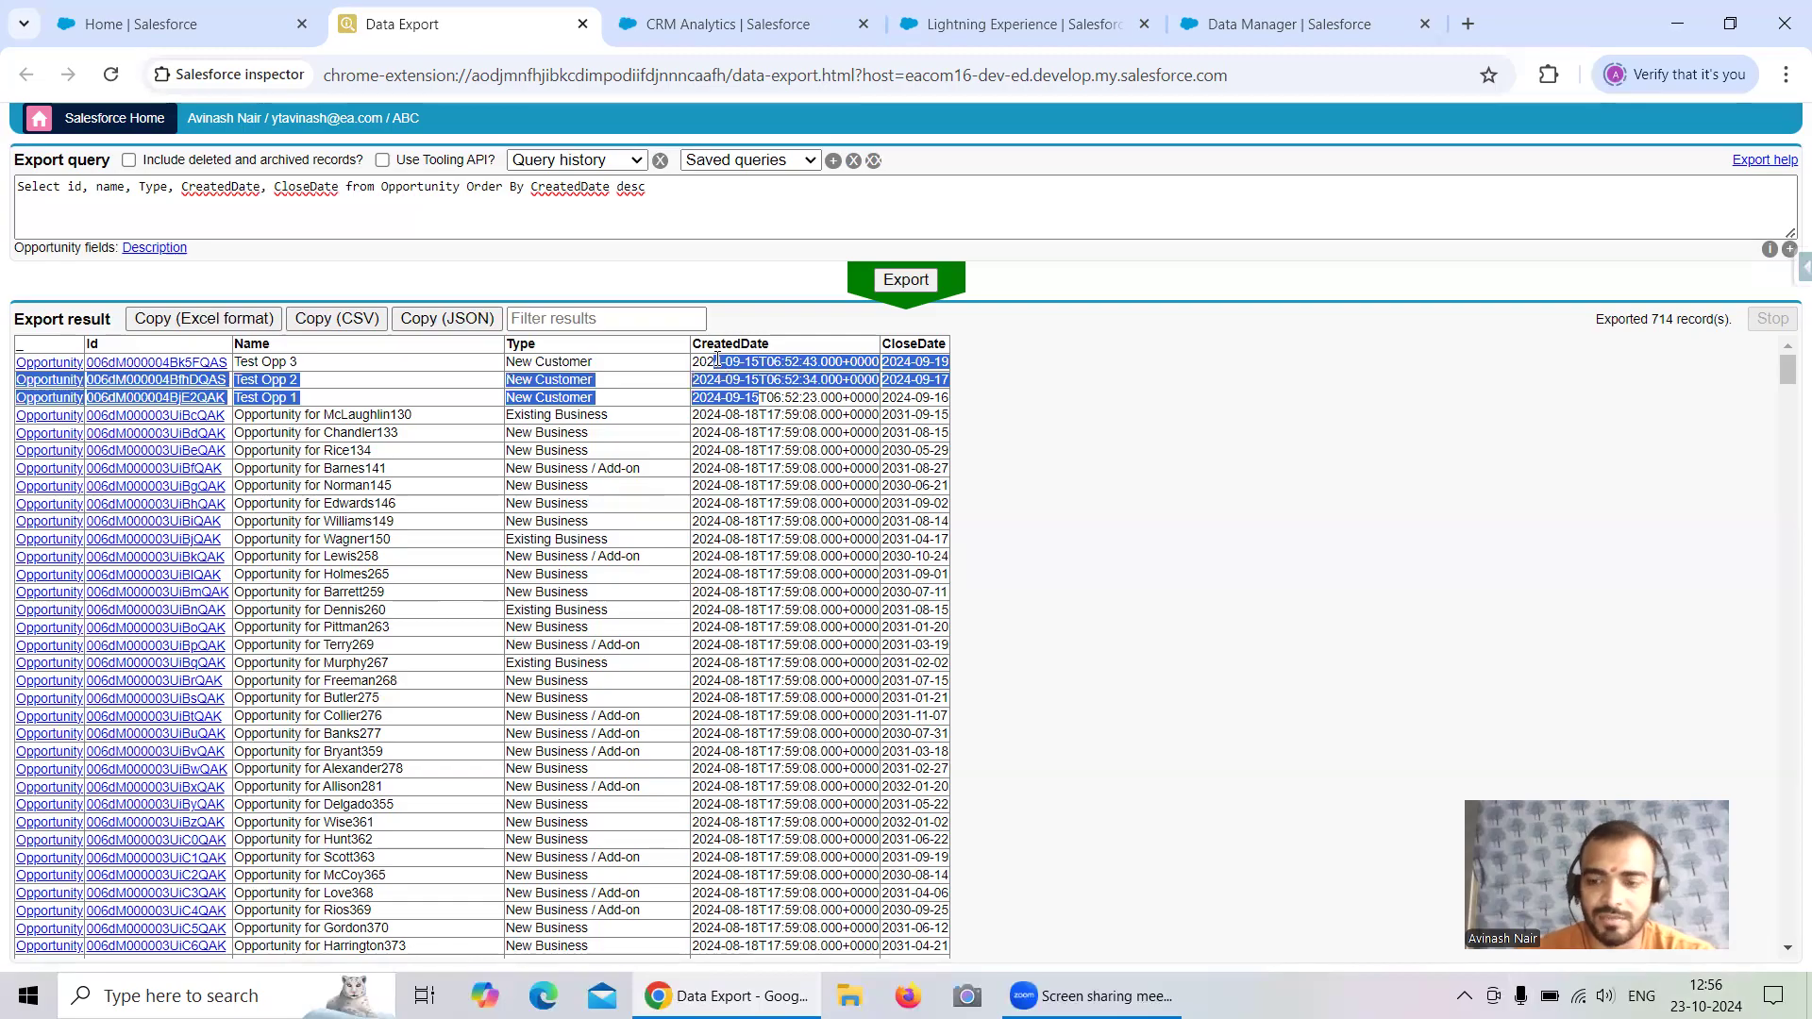
# Return to the Free Session 6 dataflow and add a new field to the Derived Fields node
pyautogui.click(1147, 34)
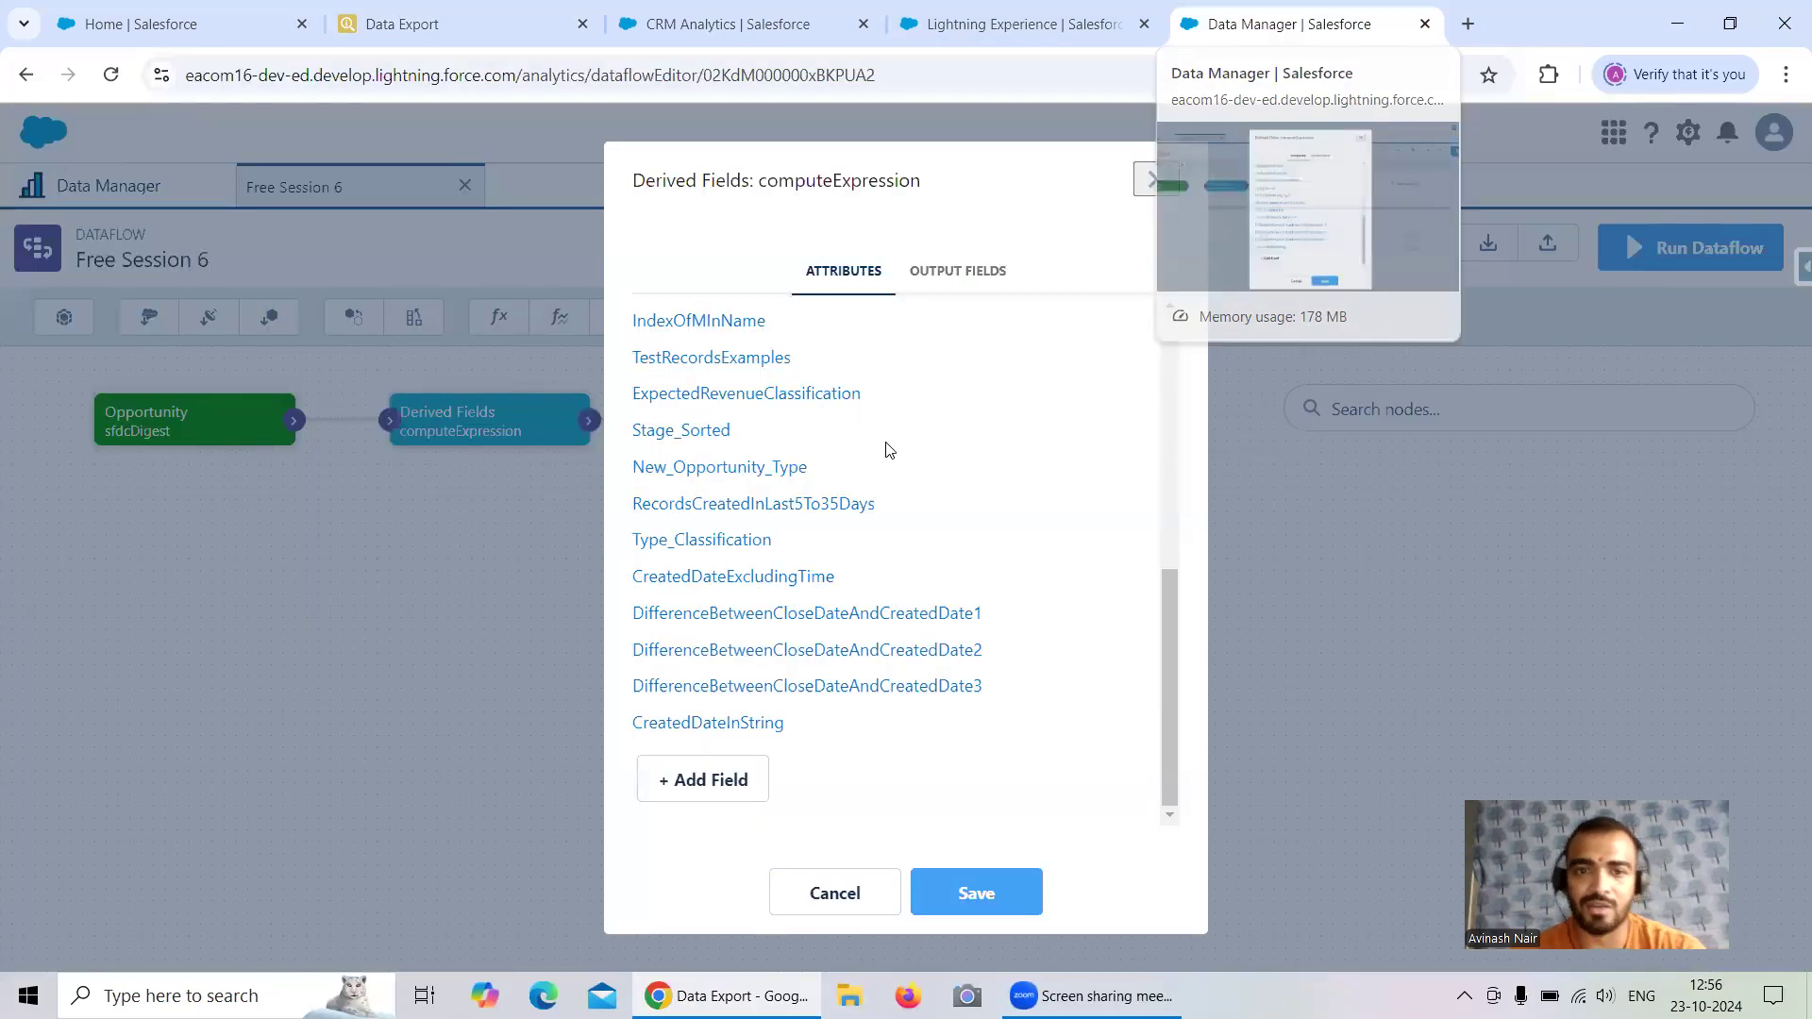
pyautogui.click(734, 788)
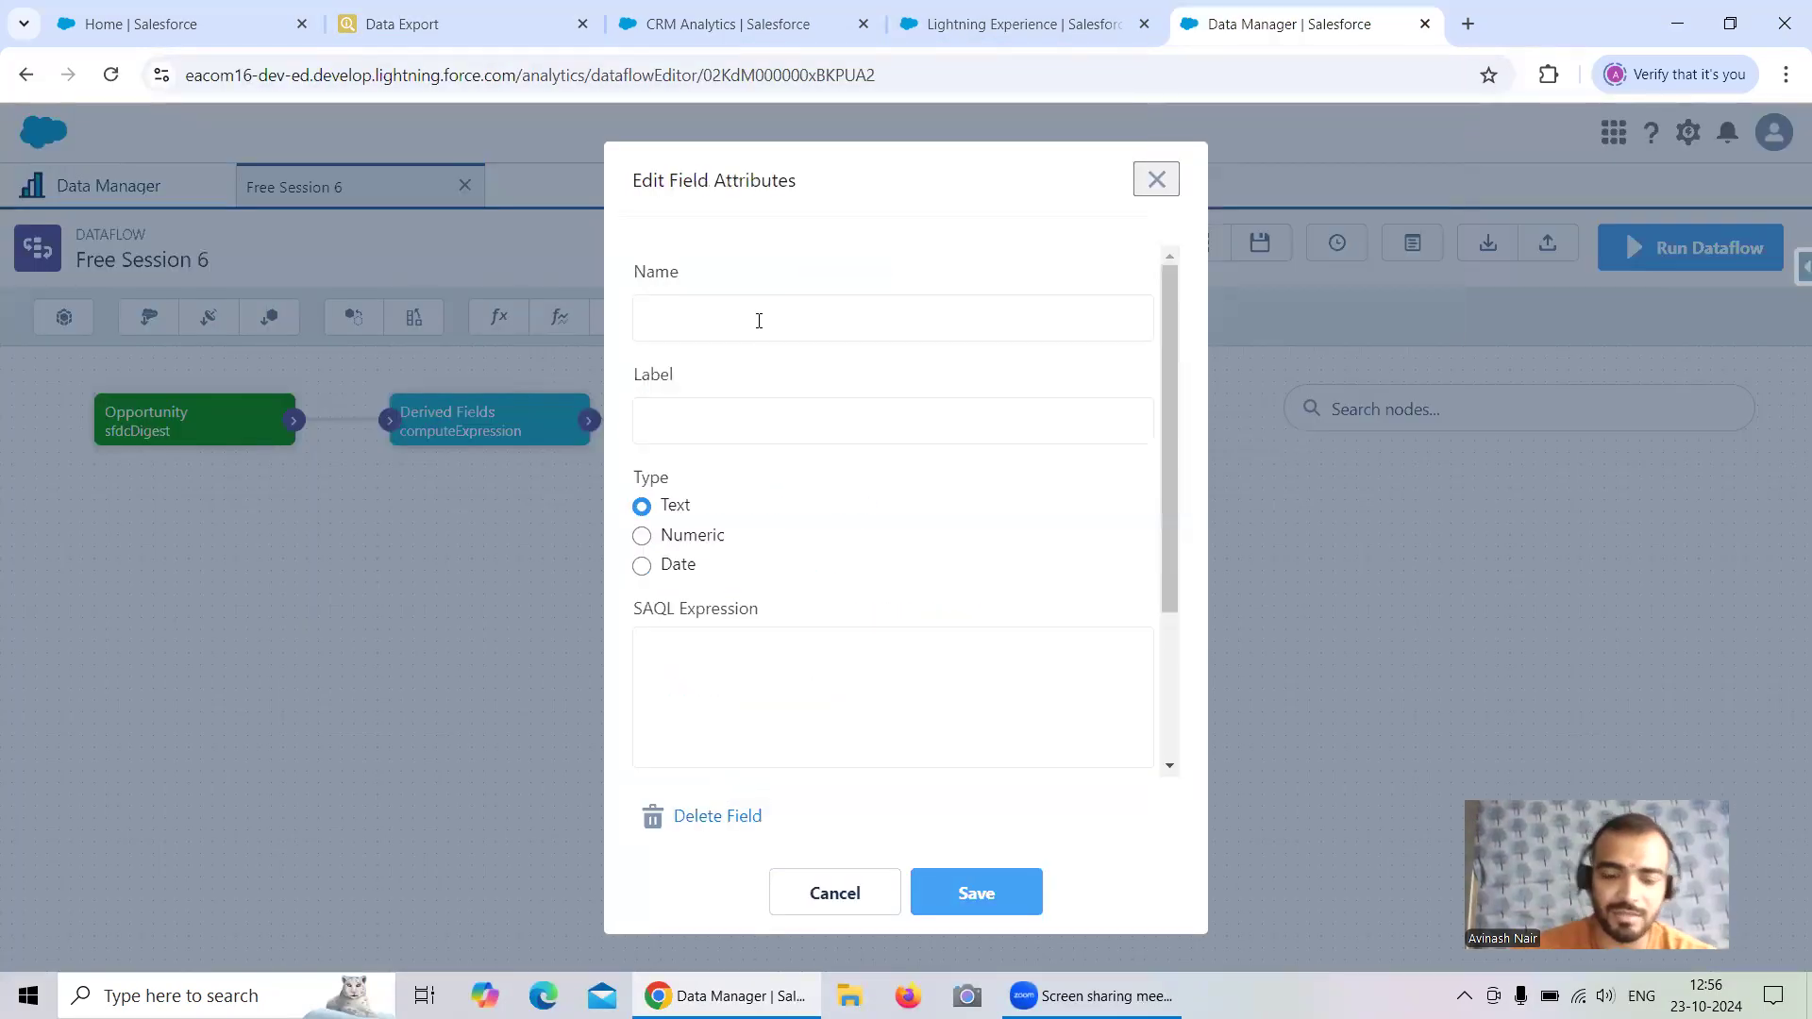
pyautogui.write('Created')
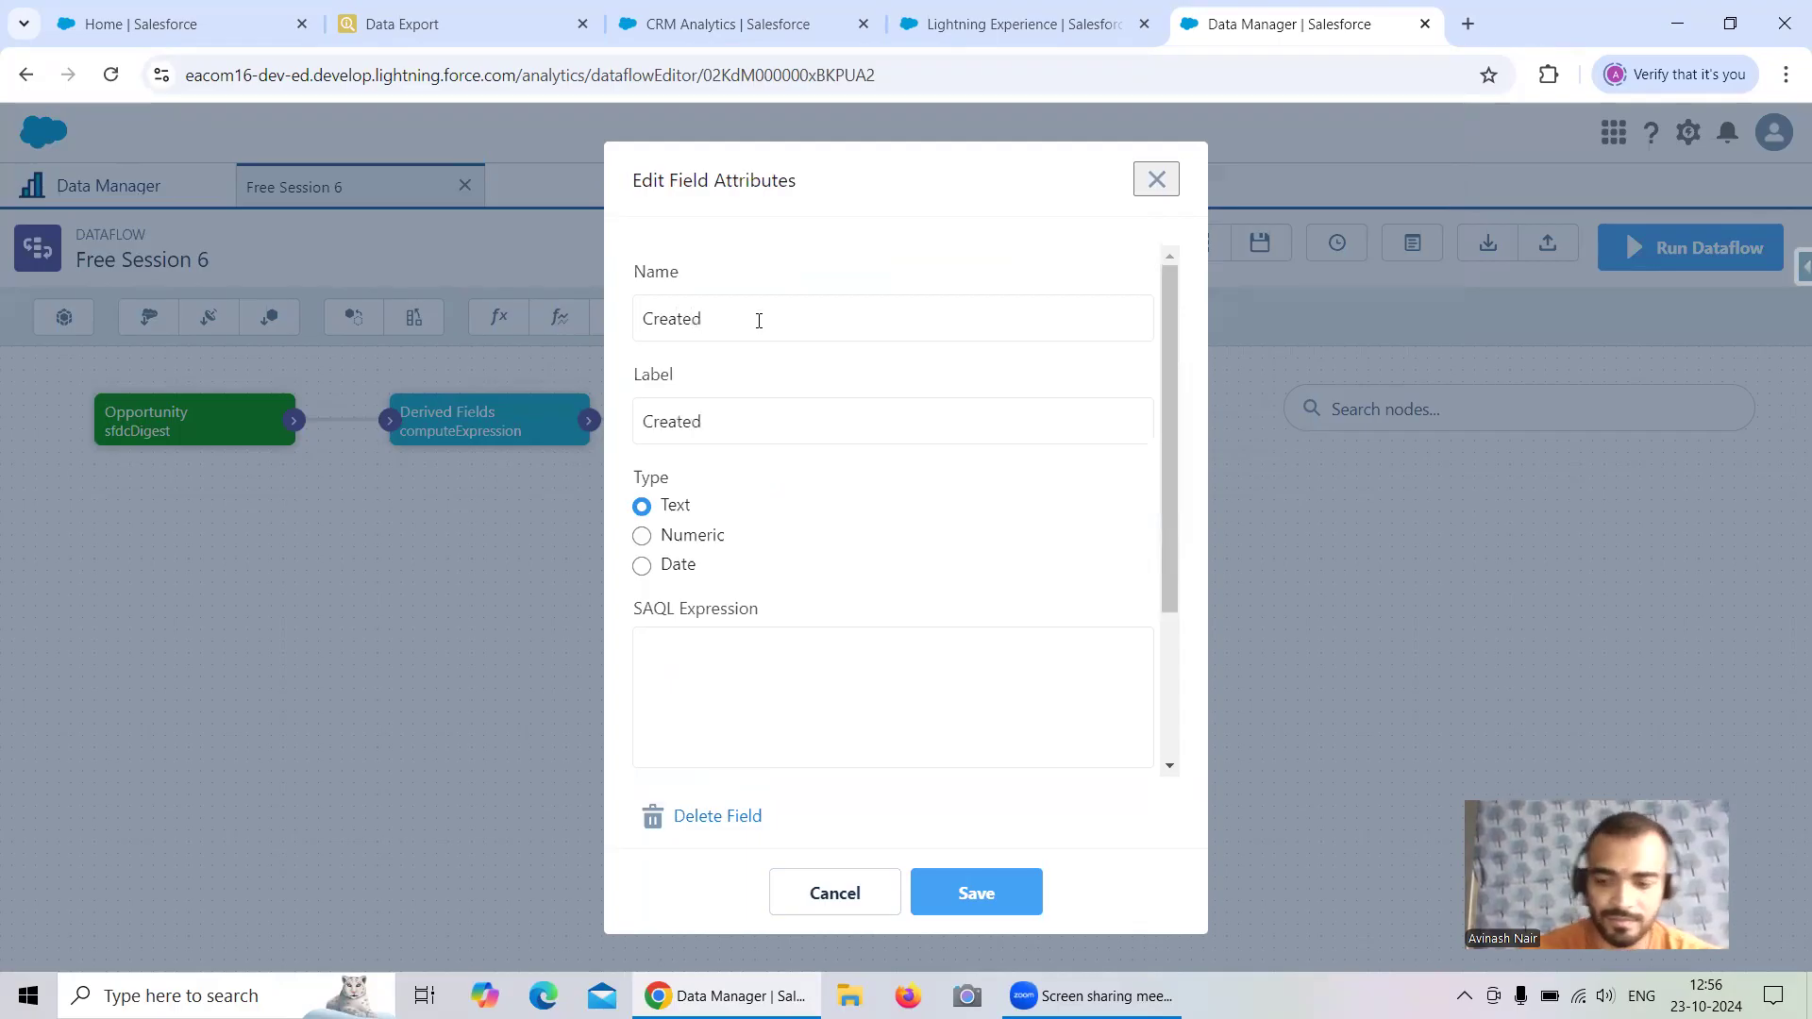
pyautogui.press('BackSpace')
pyautogui.press('BackSpace')
pyautogui.press('BackSpace')
pyautogui.press('BackSpace')
pyautogui.press('BackSpace')
pyautogui.press('BackSpace')
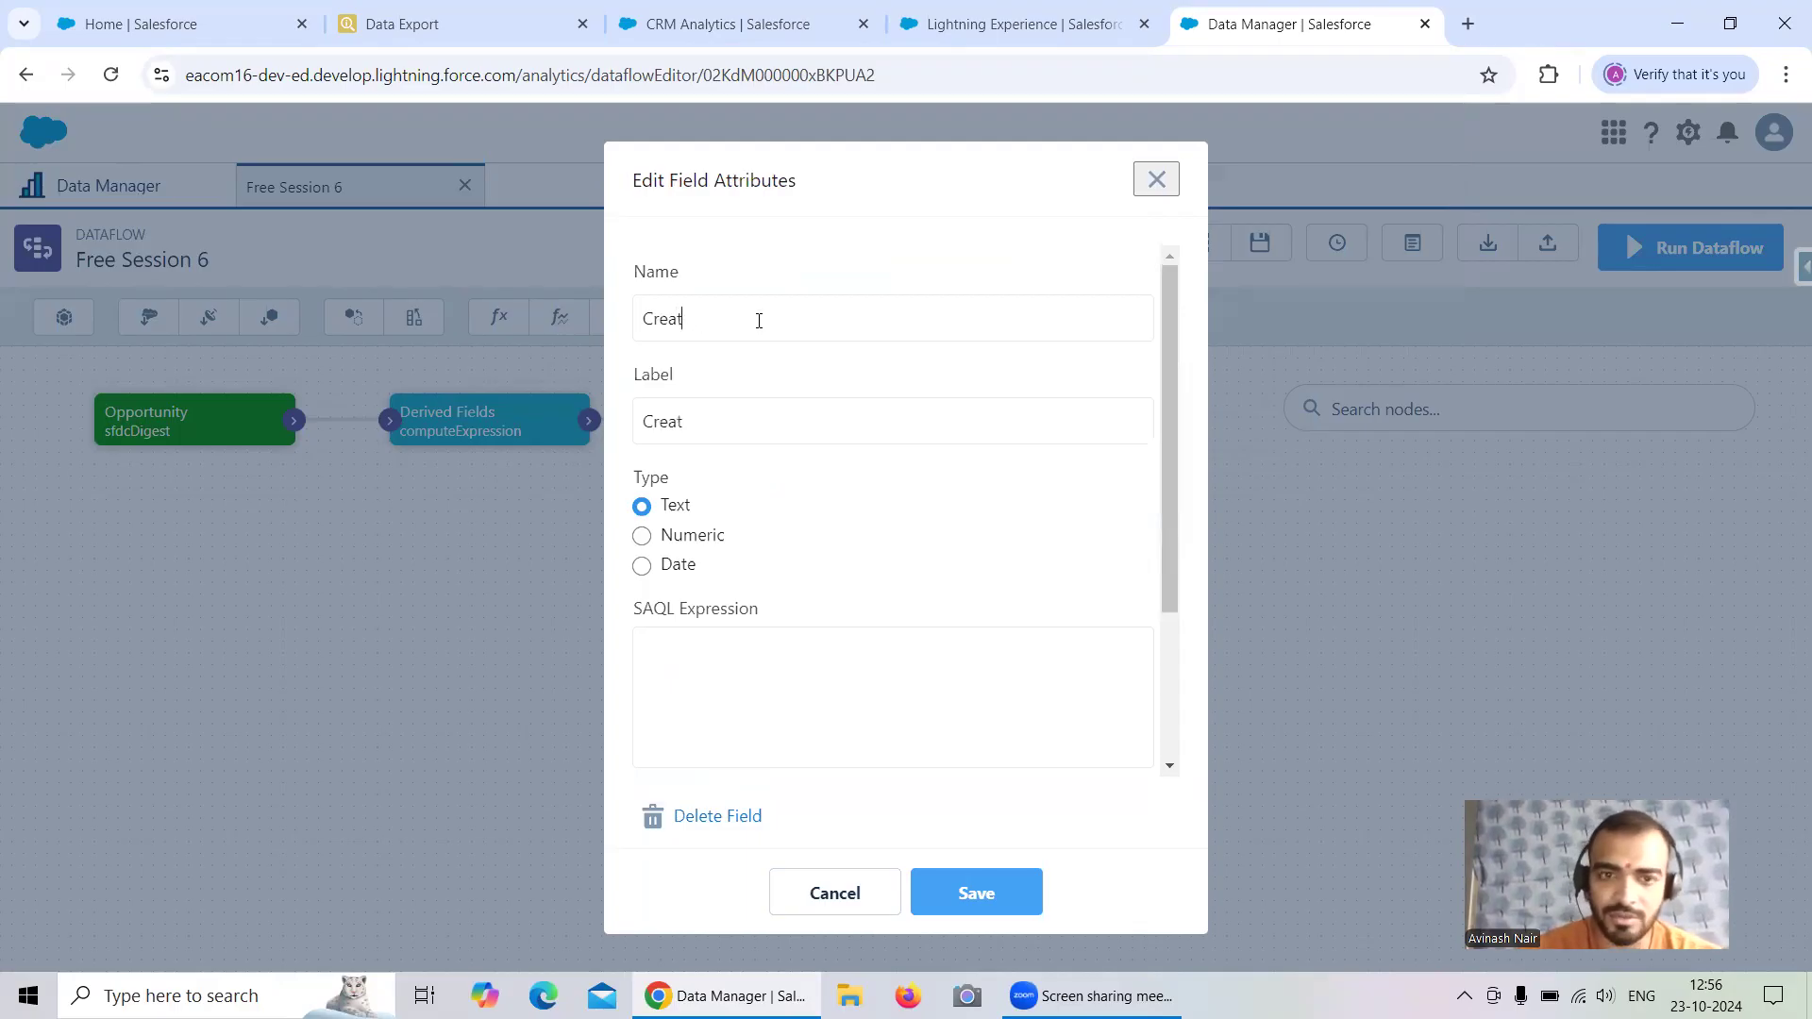
# Name the new computed field RecordsCreatedInLast60Days
pyautogui.write('Reo')
pyautogui.press('BackSpace')
pyautogui.write('c')
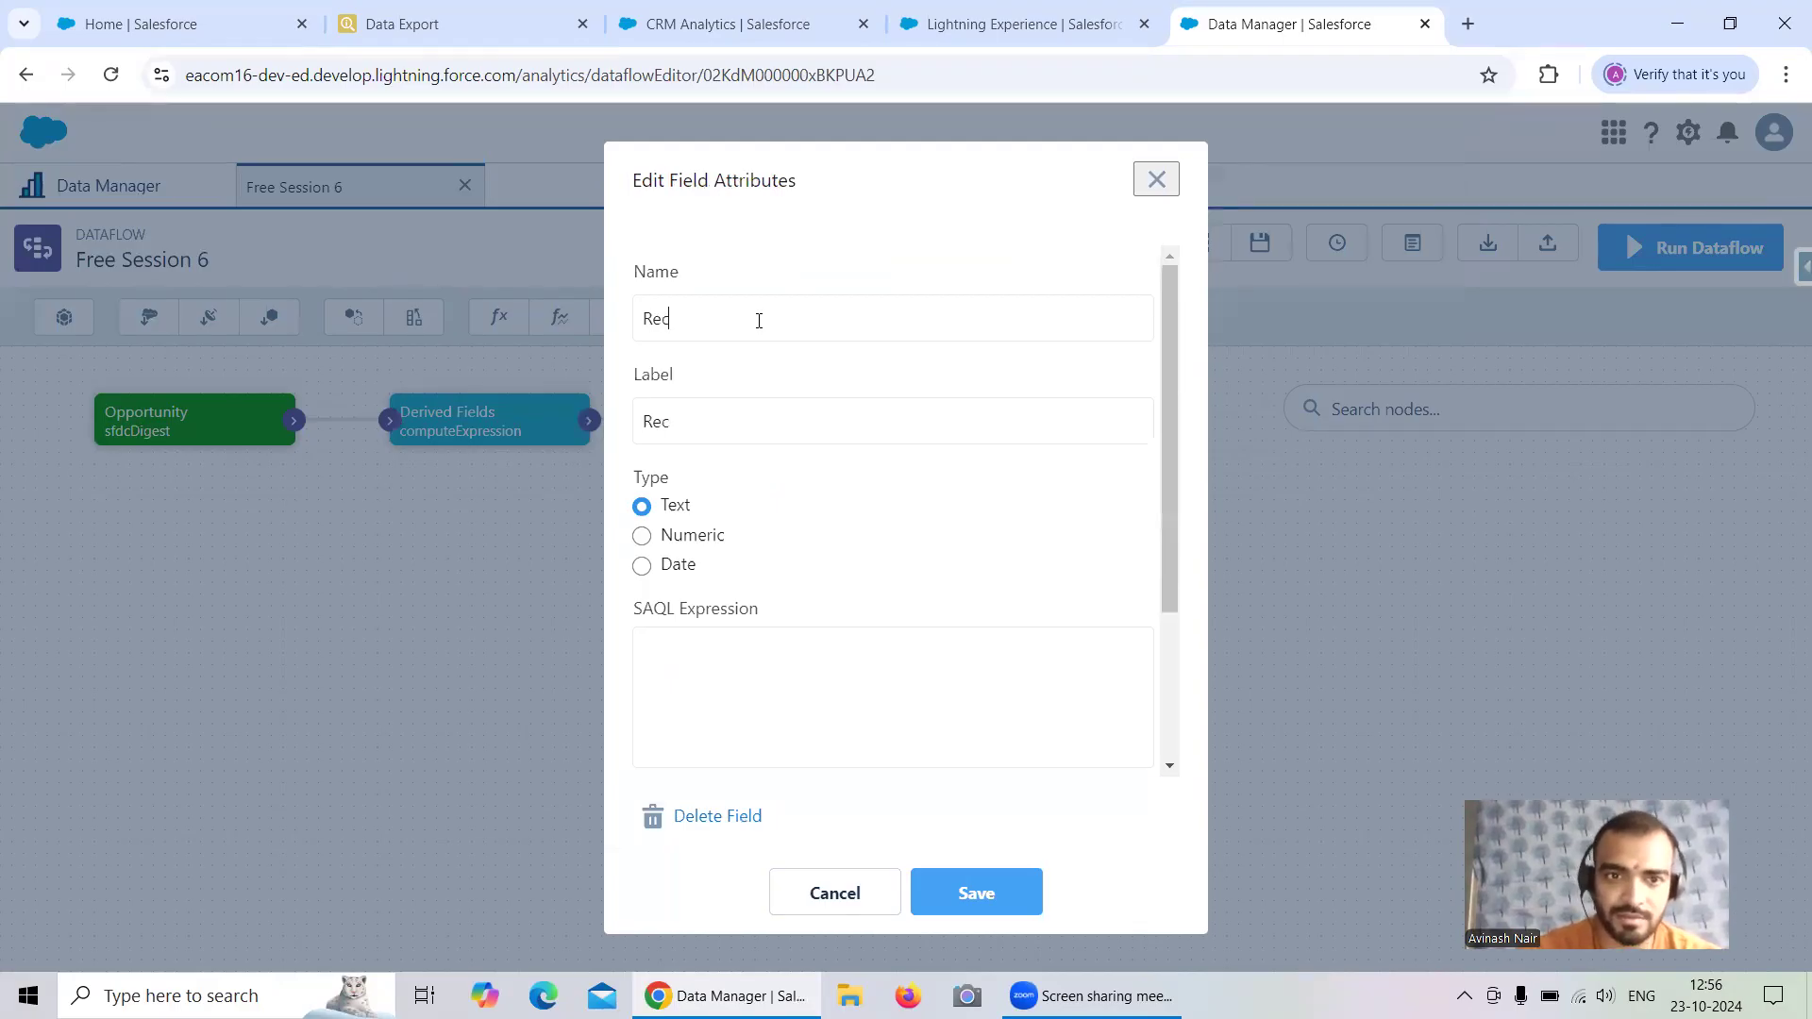
pyautogui.write('ordsCreat')
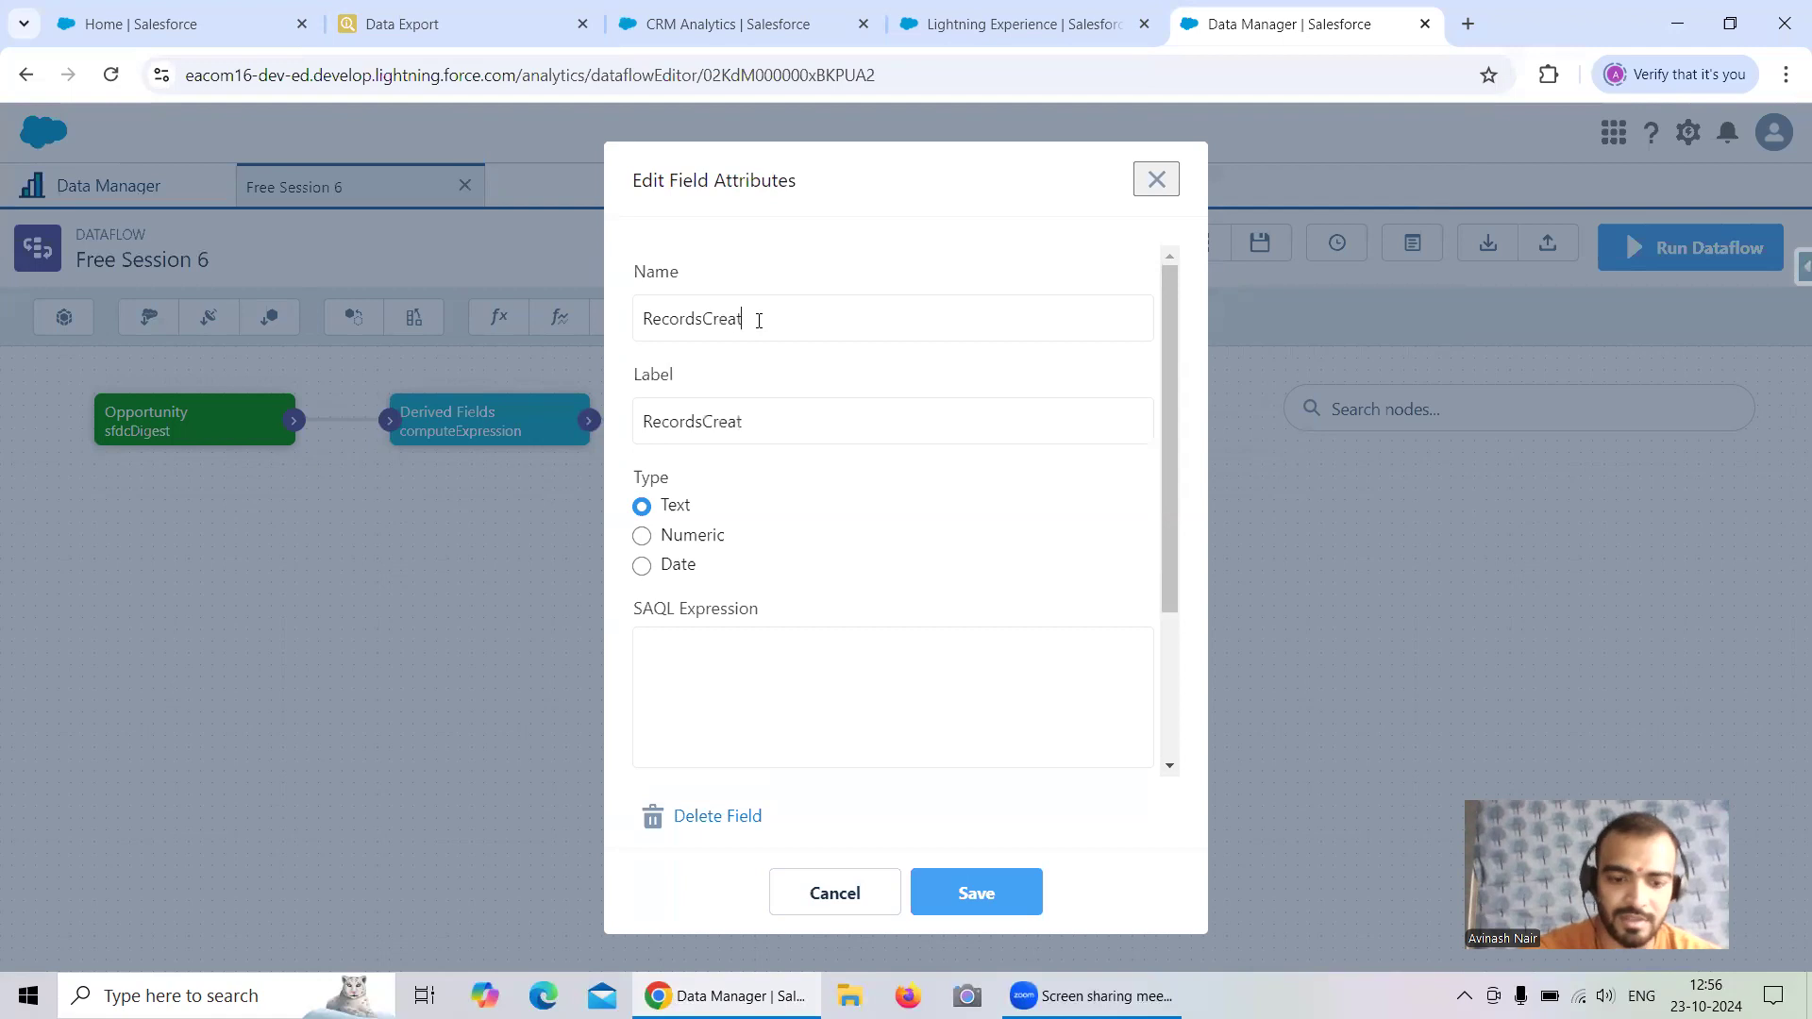
pyautogui.write('edInLas')
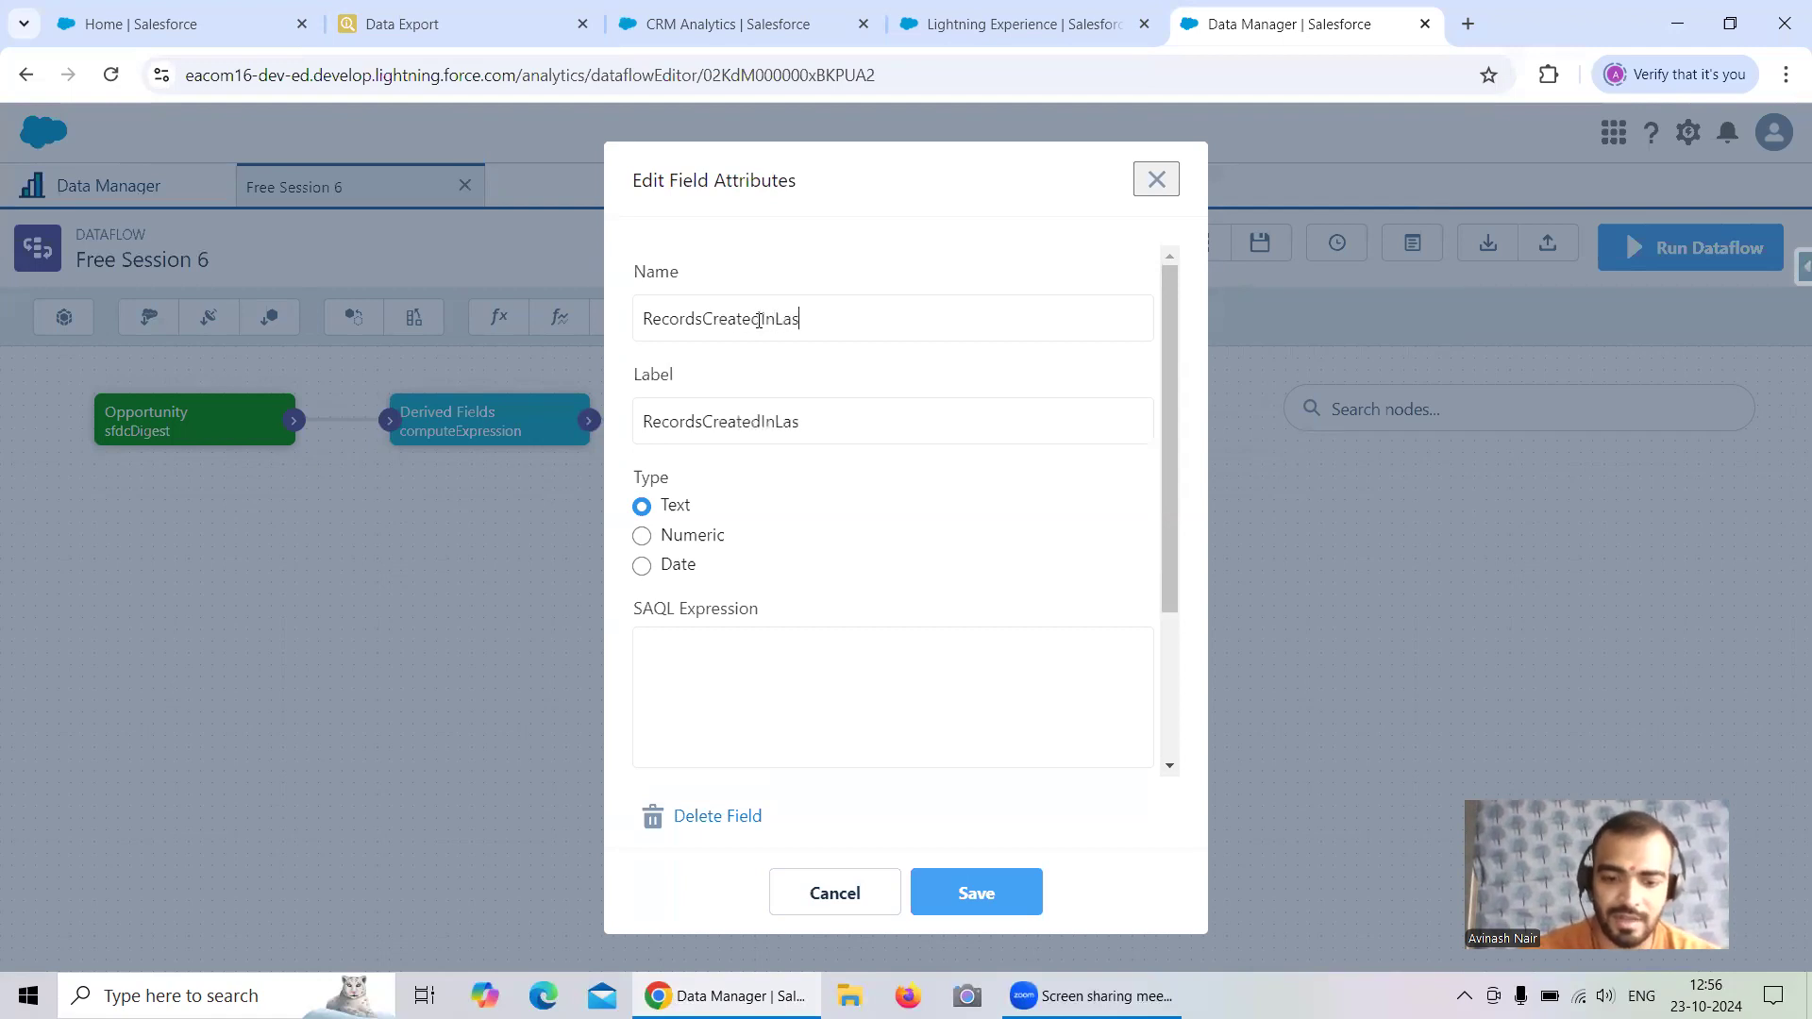
pyautogui.write('t60')
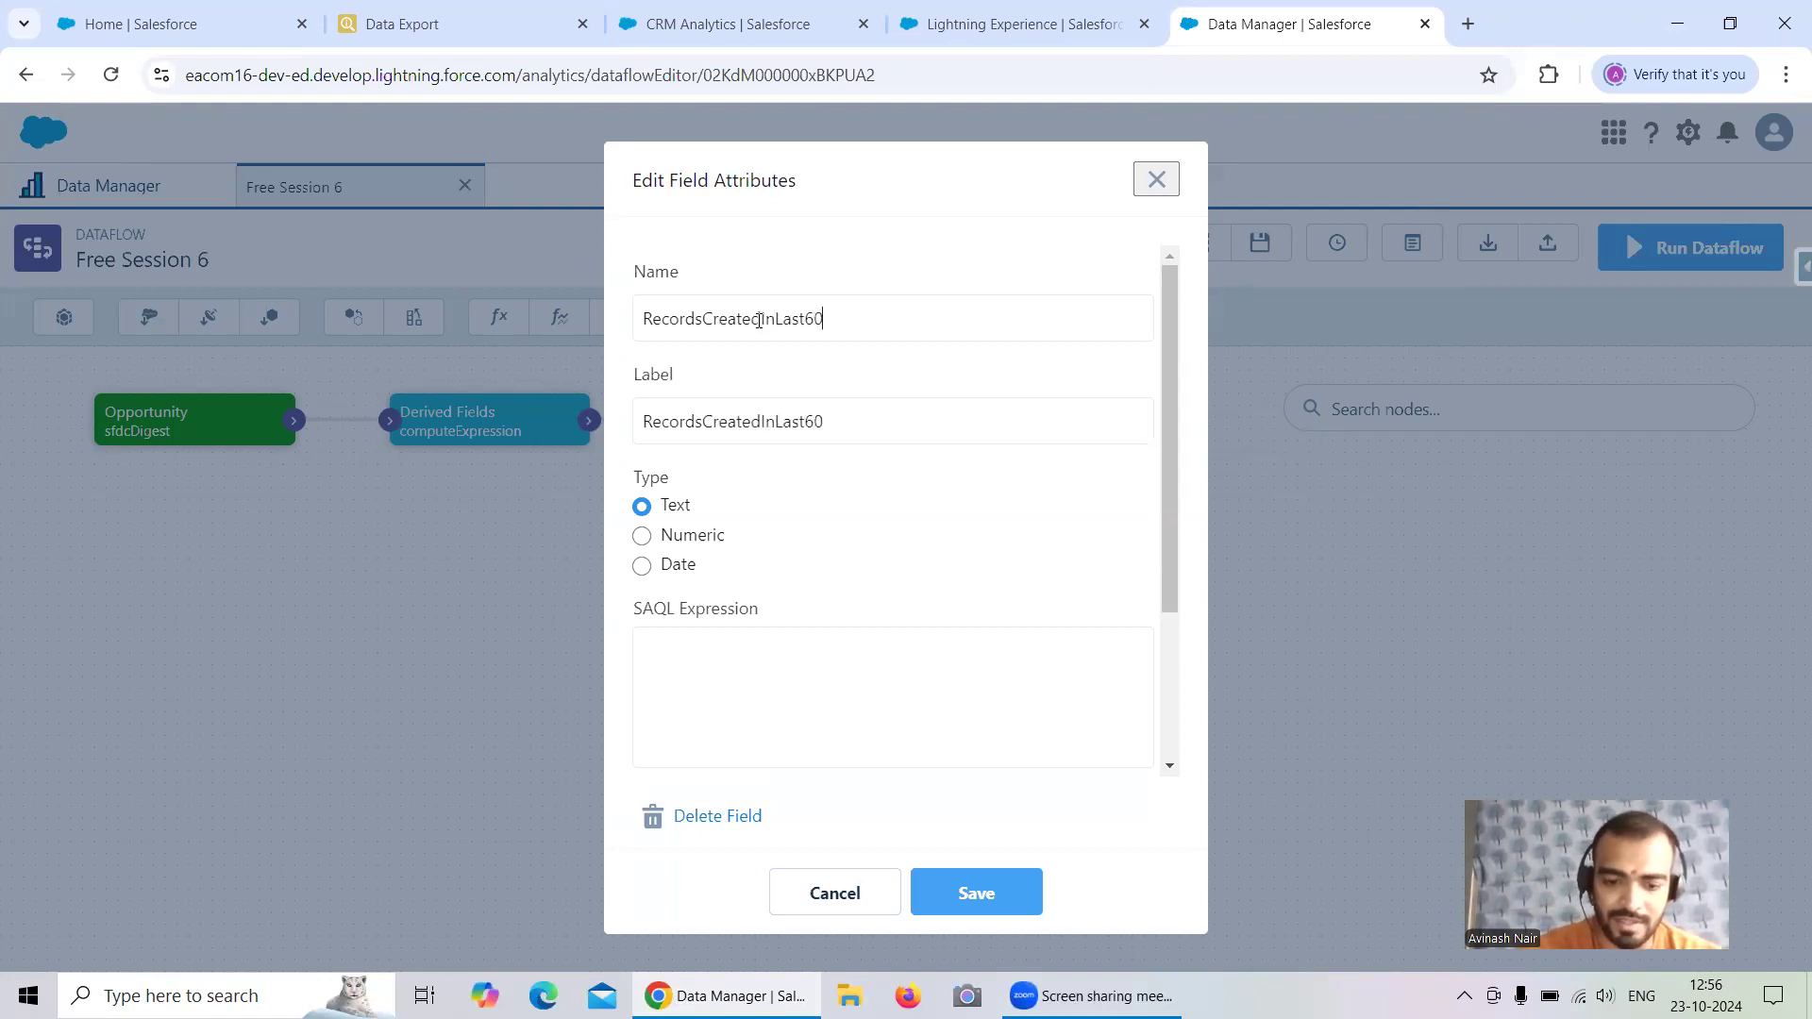
pyautogui.write('Days')
# Begin the SAQL expression of the RecordsCreatedInLast60Days field with case when
pyautogui.click(724, 660)
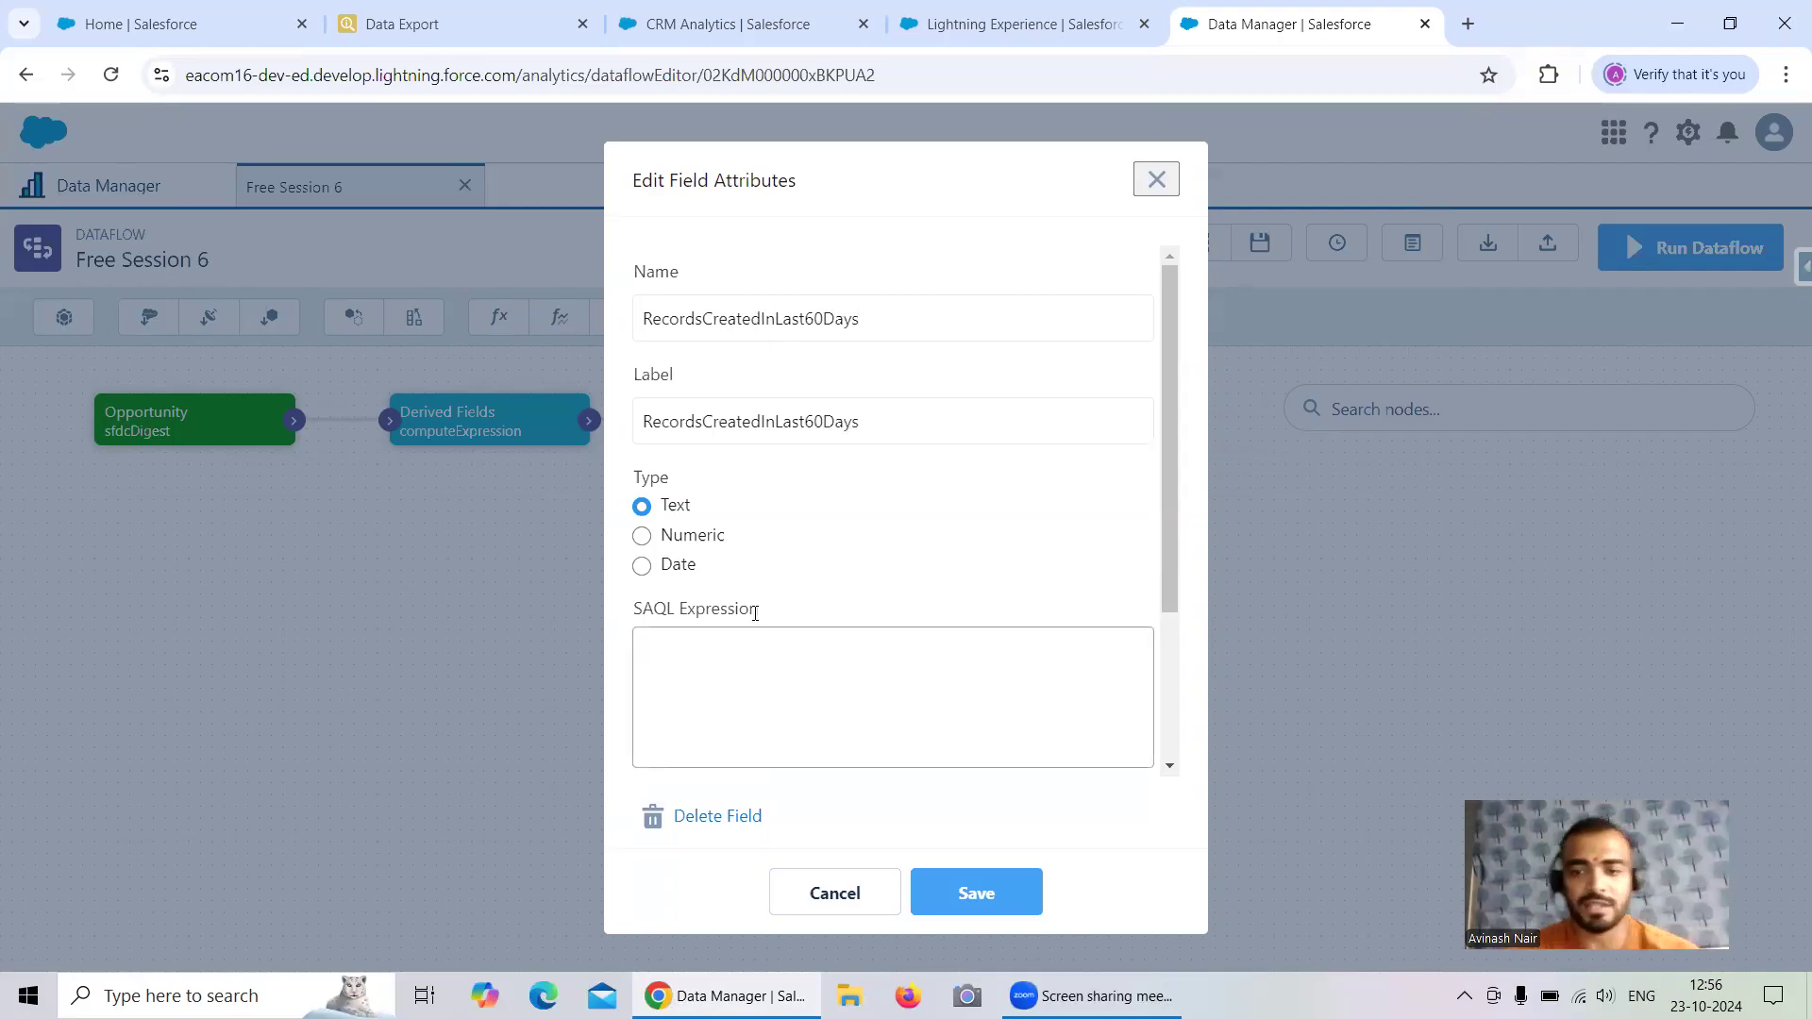
pyautogui.write('cas when')
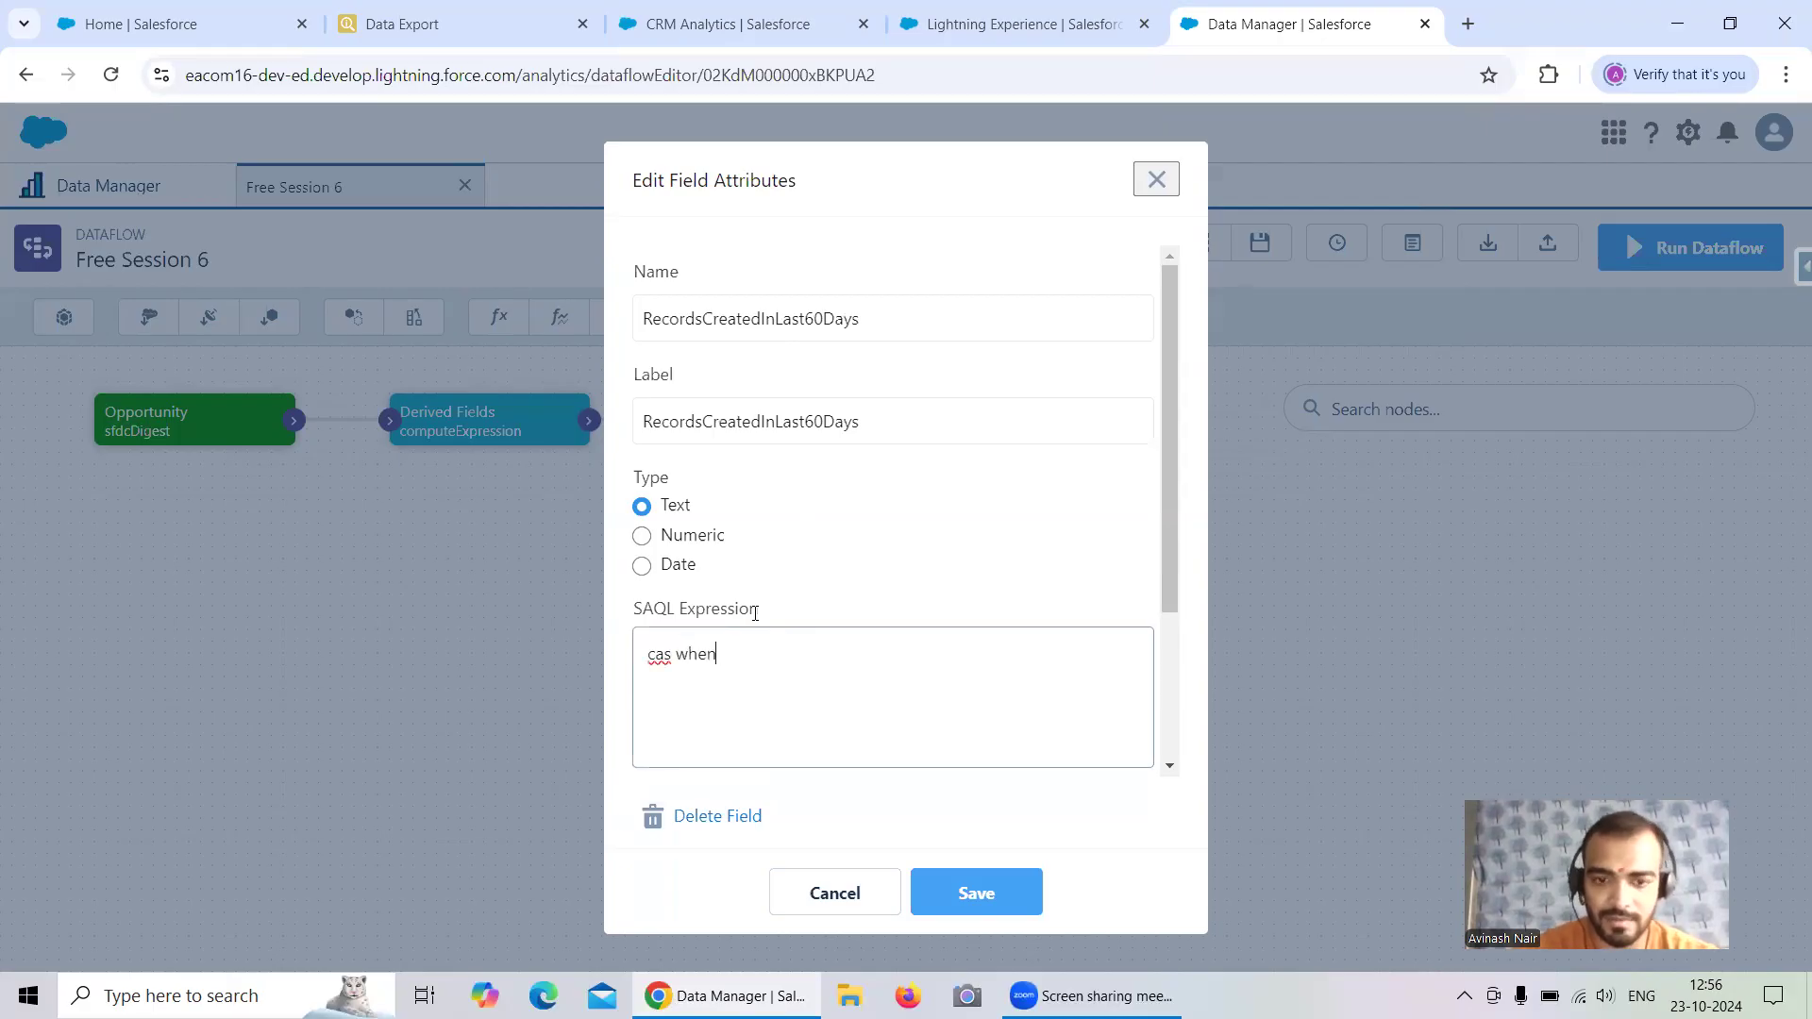
pyautogui.press('Left')
pyautogui.press('Left')
pyautogui.press('Left')
pyautogui.press('Left')
pyautogui.press('Left')
pyautogui.write('en')
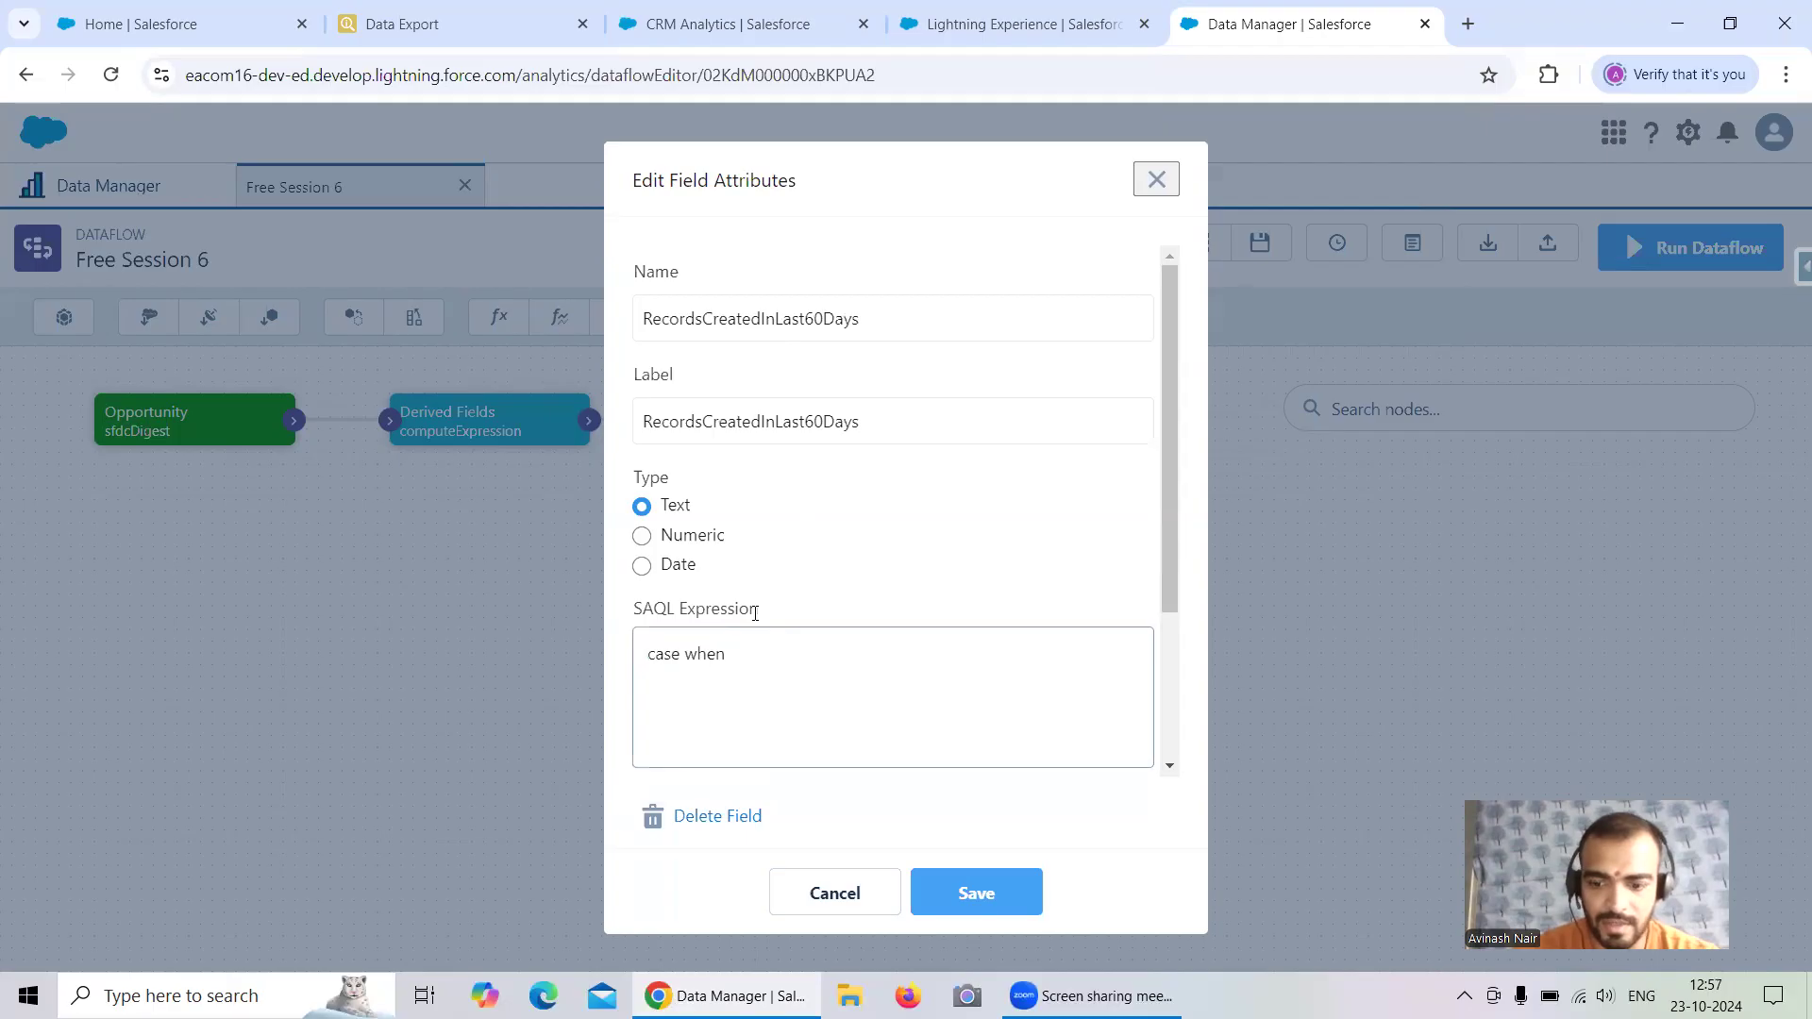
# Extend the SAQL condition with 'CreatedDate' >= "LAST_N_DAYS:60" and append a question mark to the field's label
pyautogui.write(" 'Create")
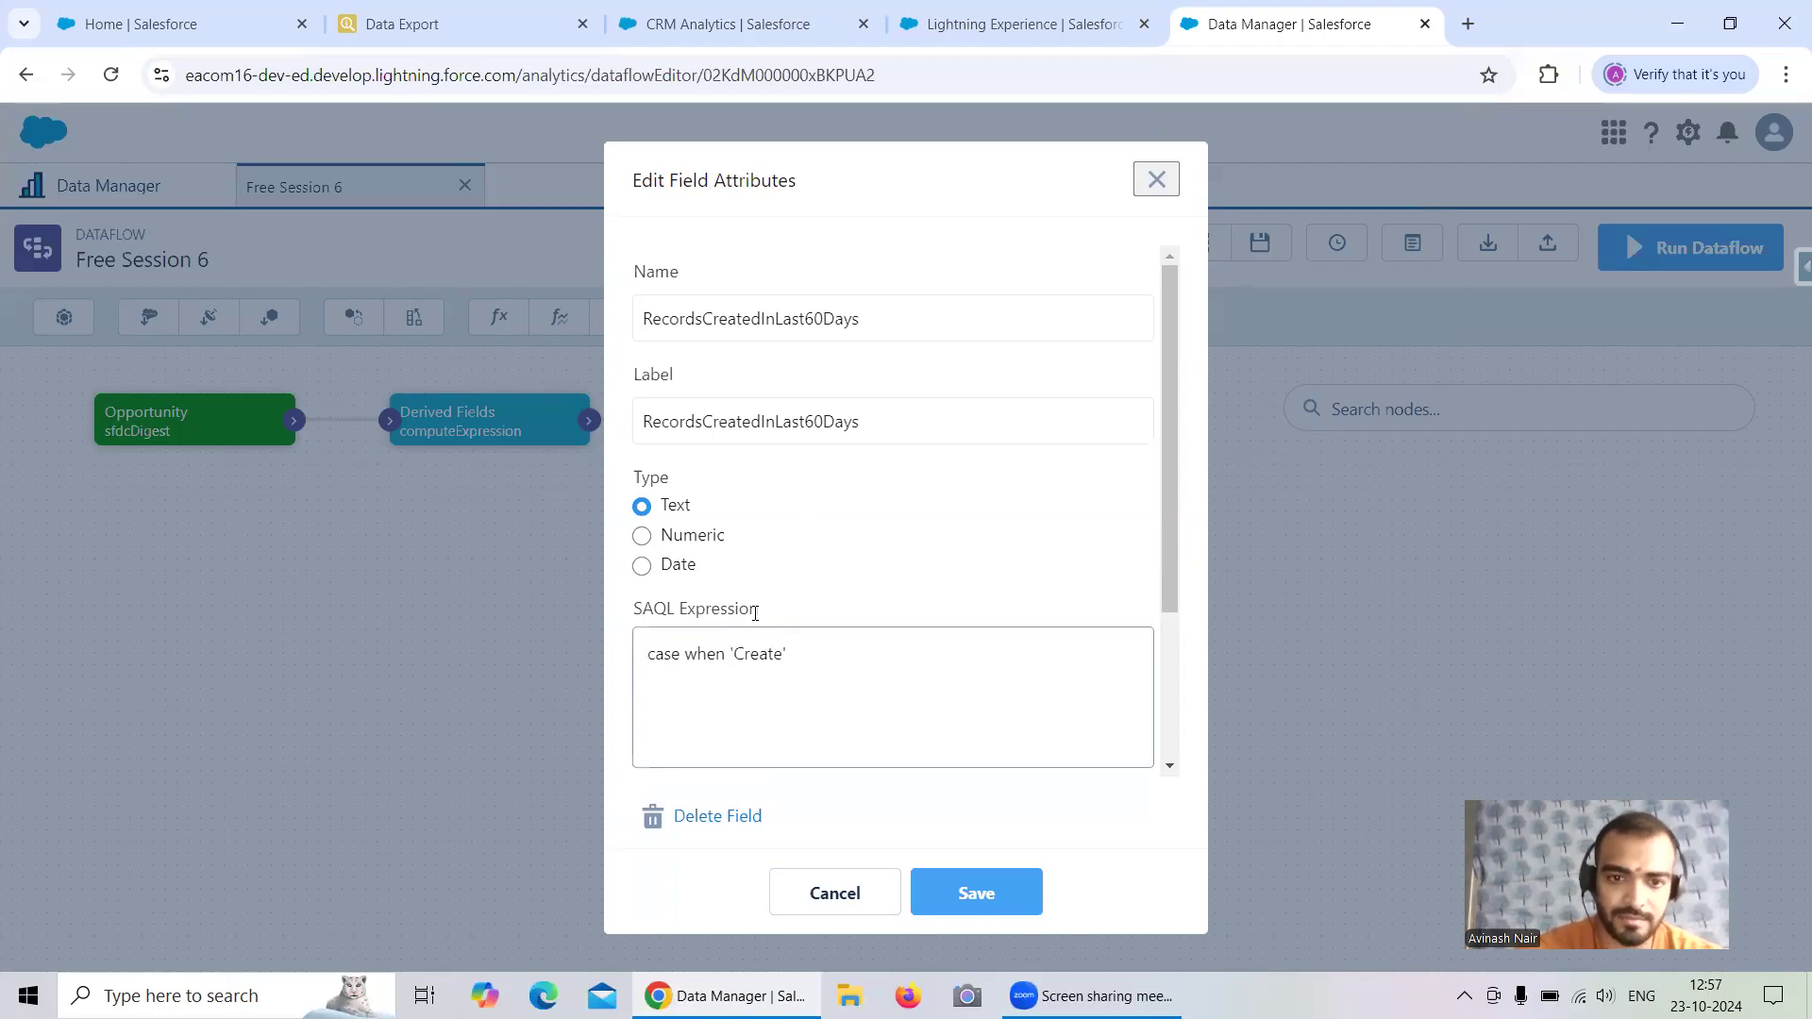
pyautogui.write('dDate')
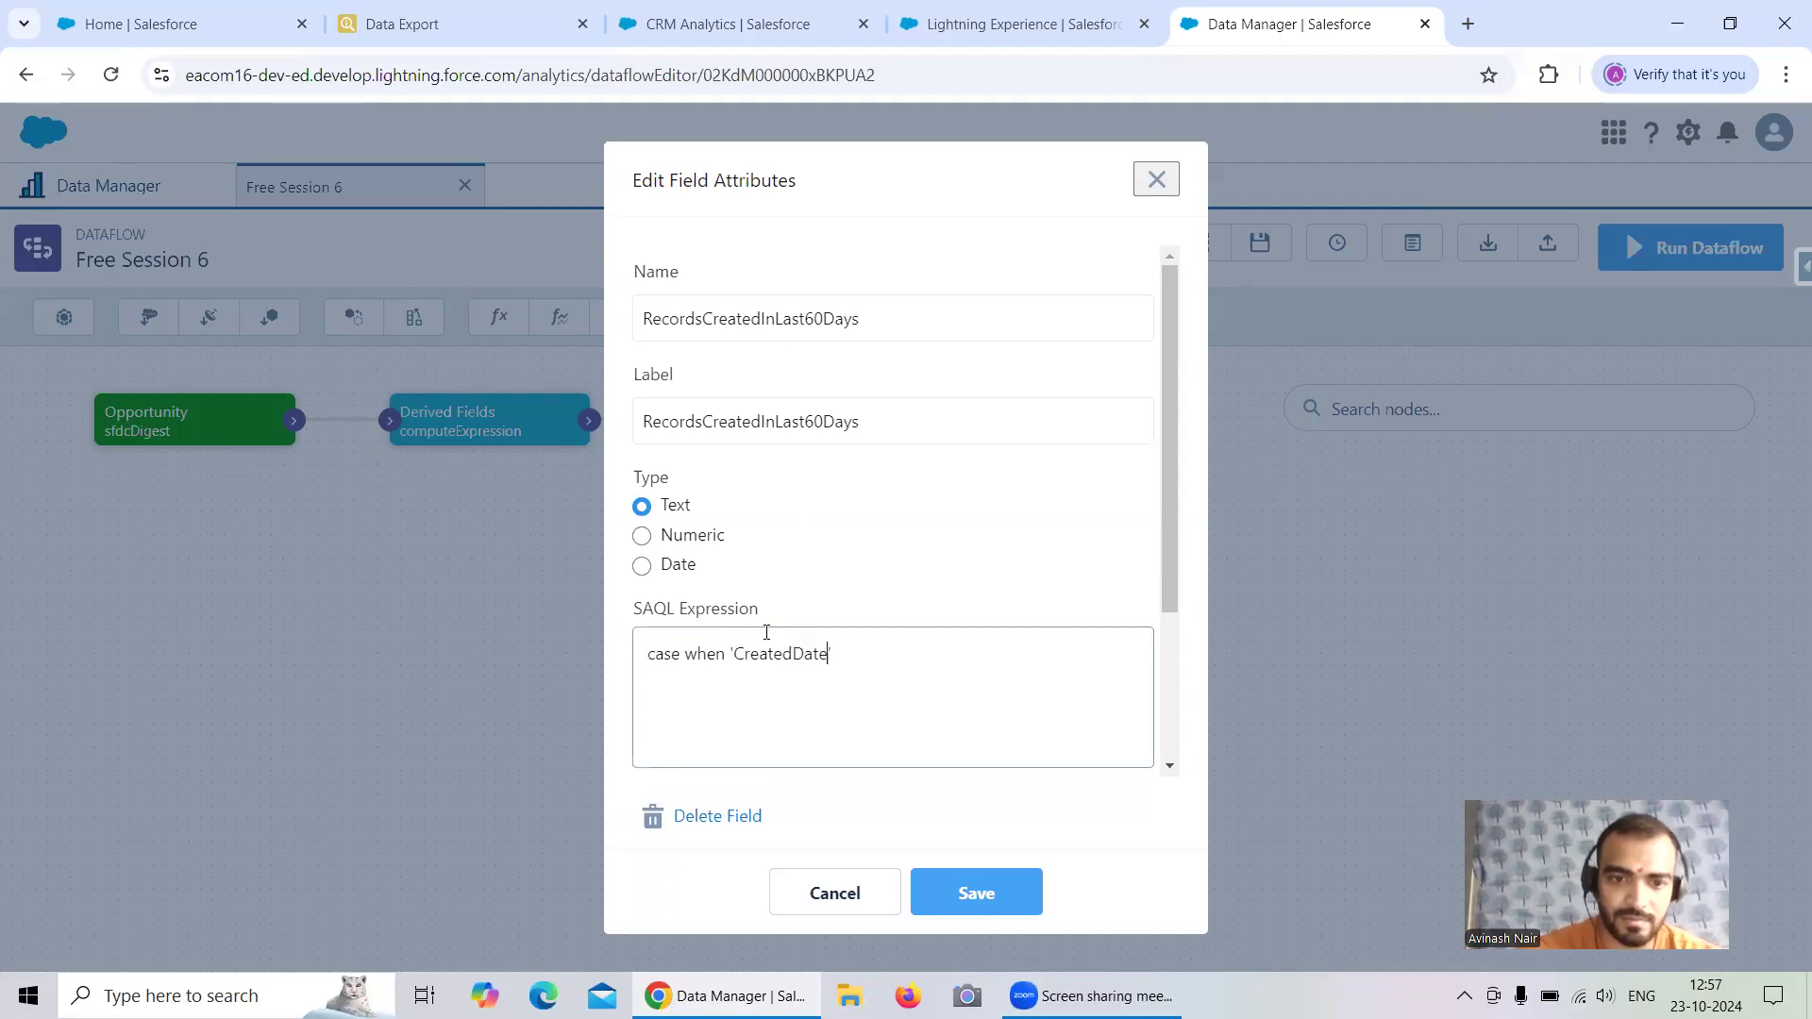
pyautogui.write("' ")
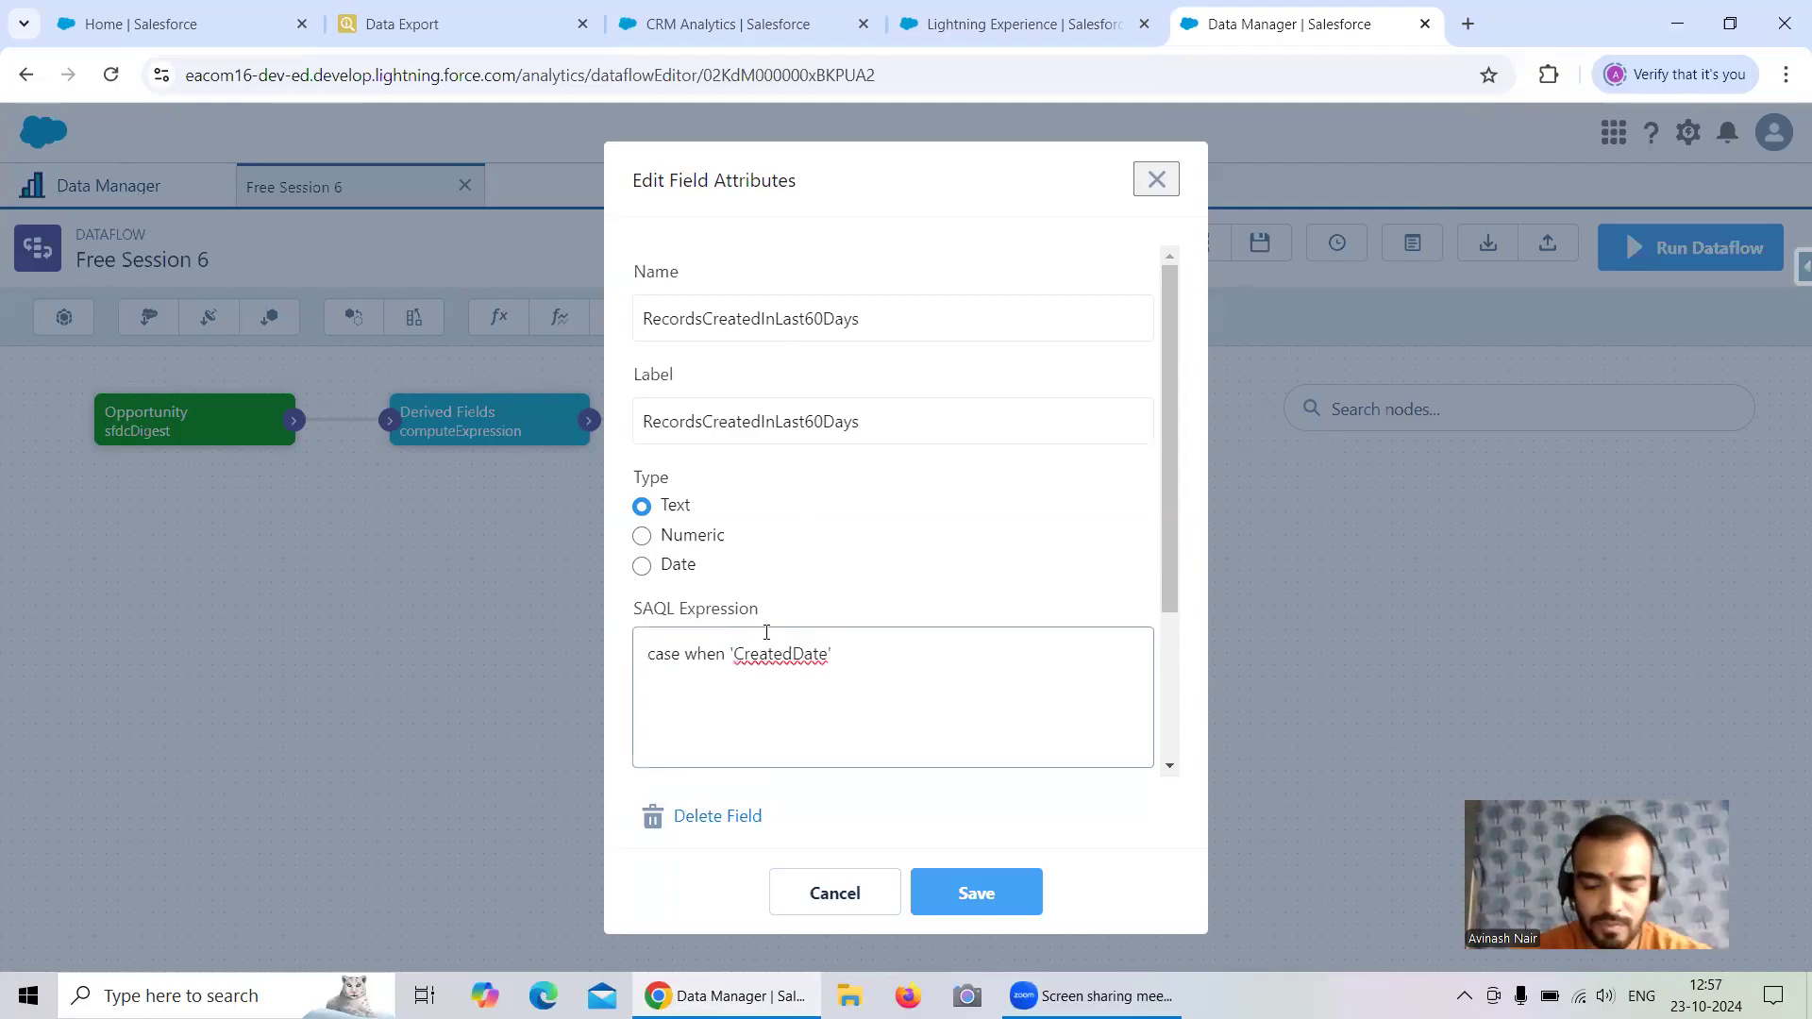
pyautogui.write(">= ''")
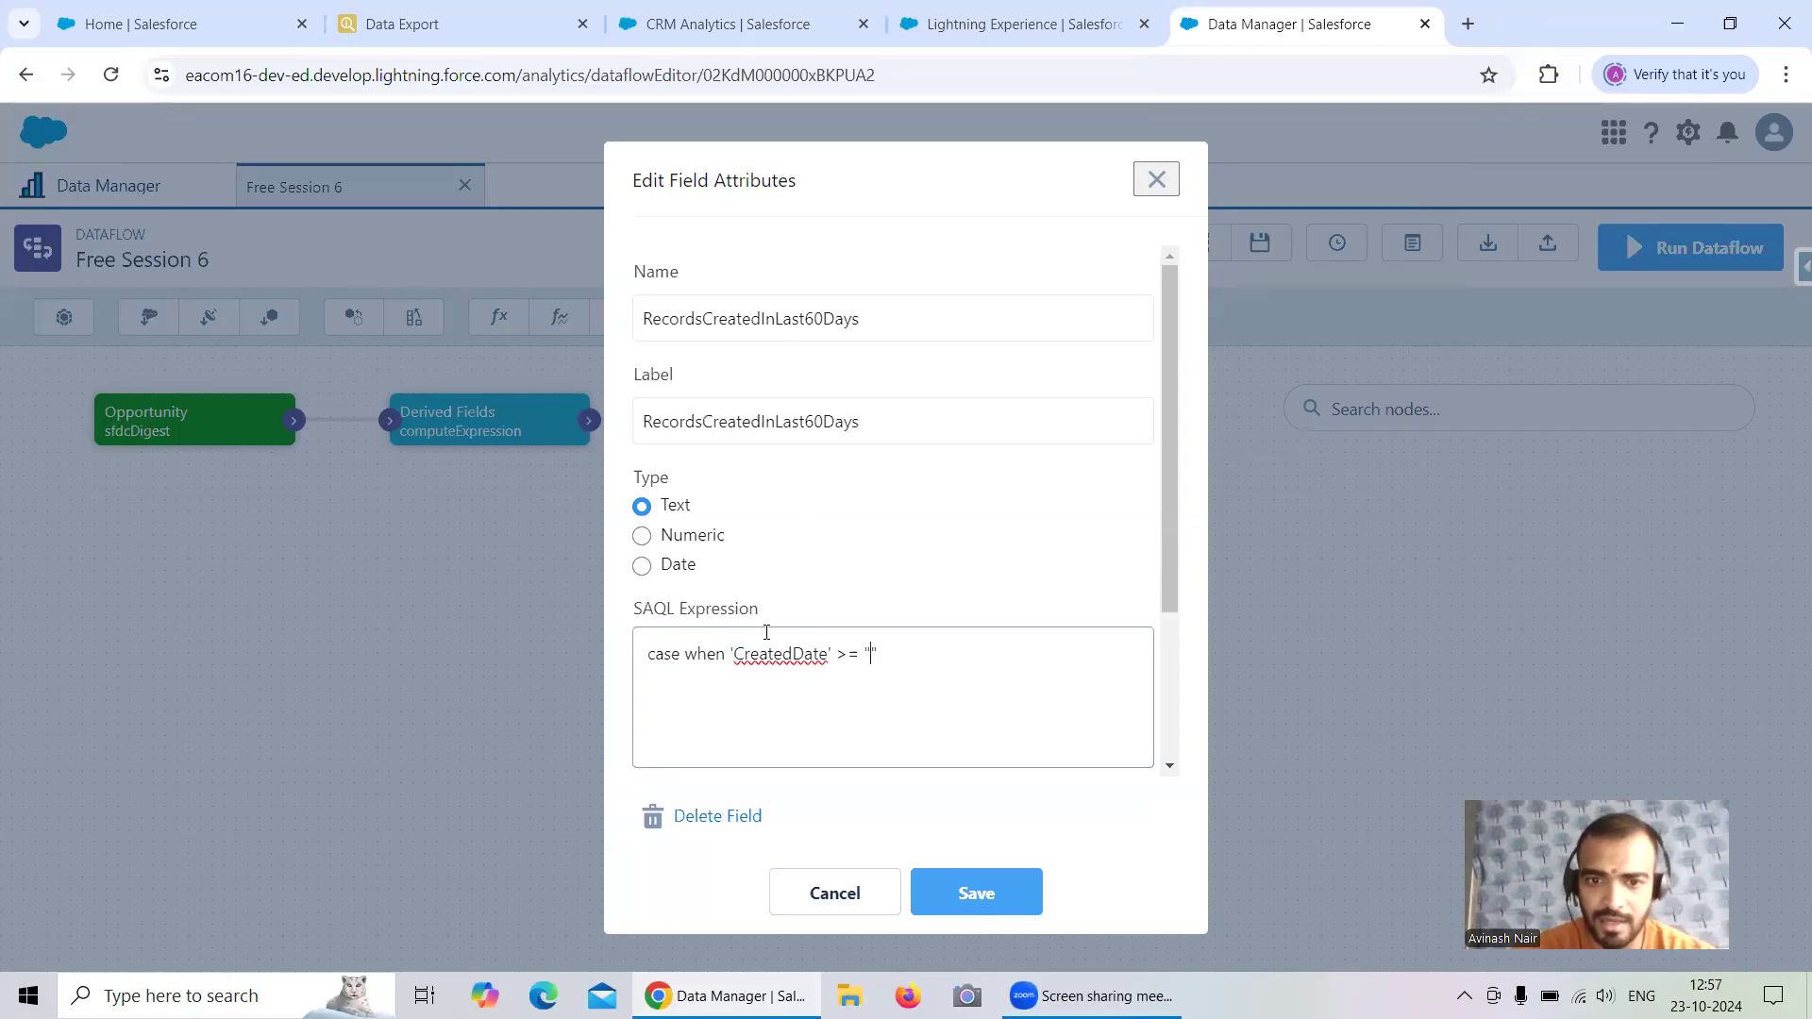
pyautogui.write('LAST')
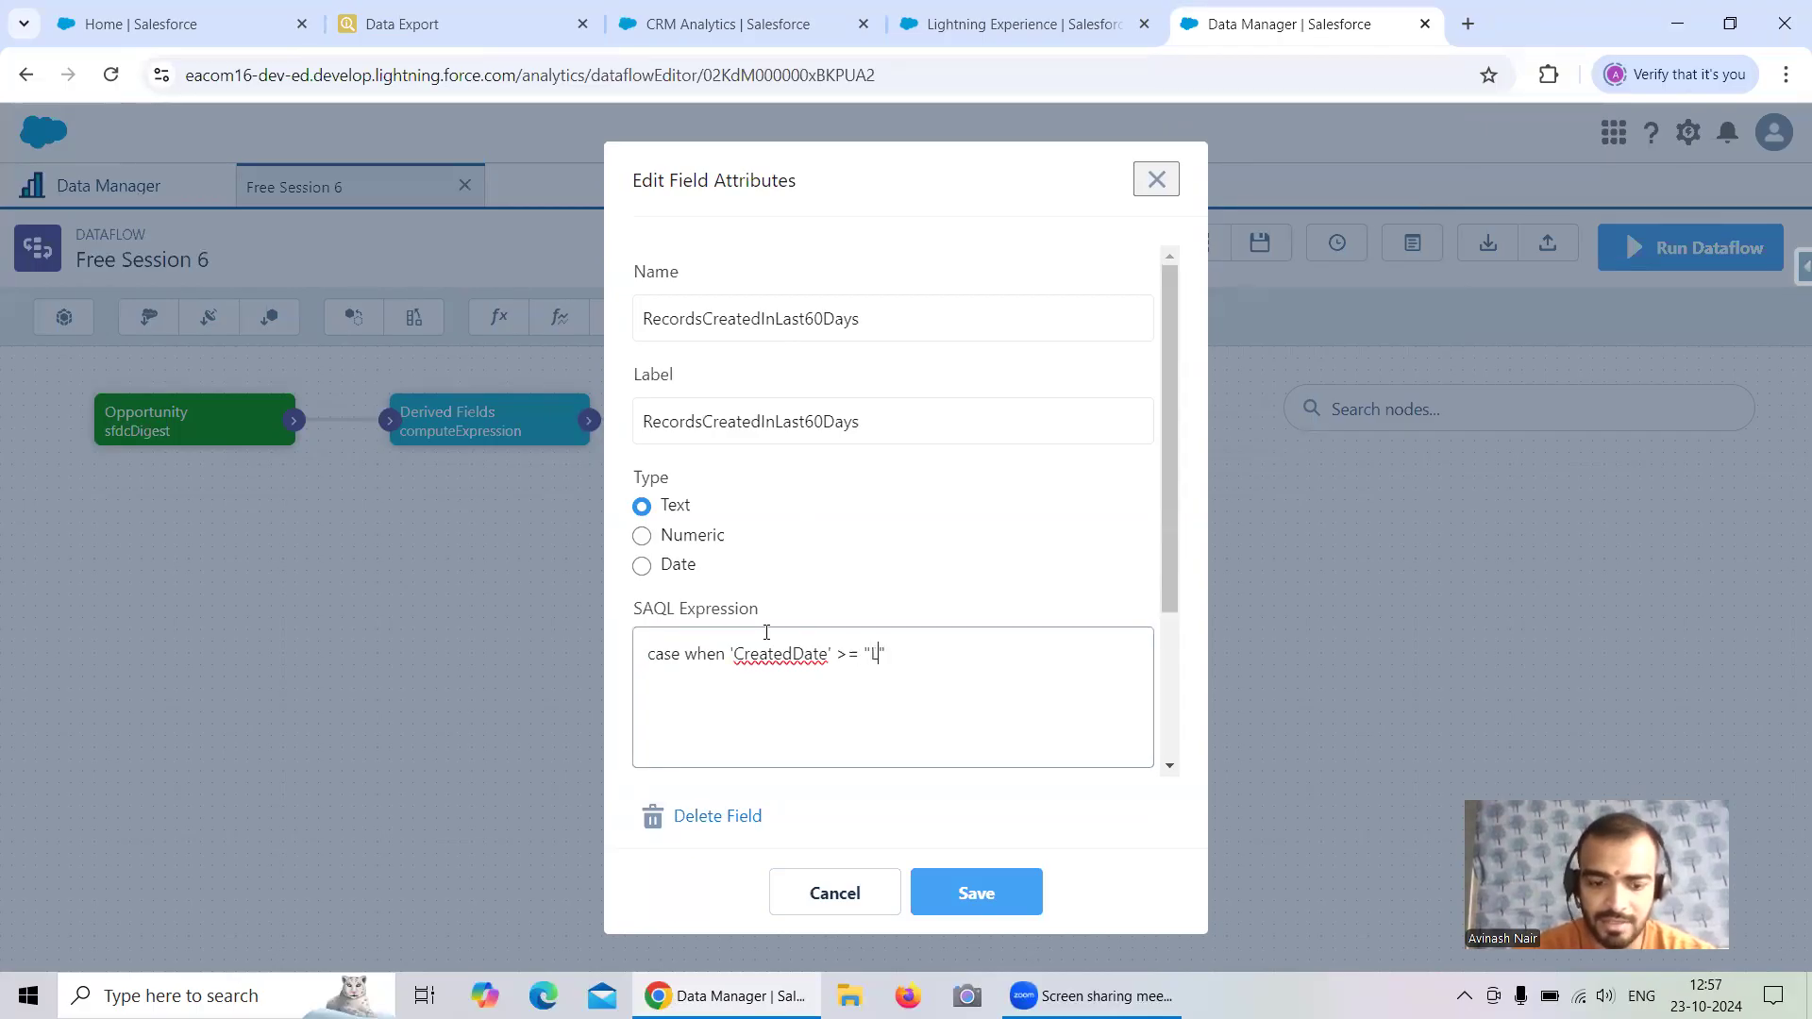
pyautogui.write('_N_D')
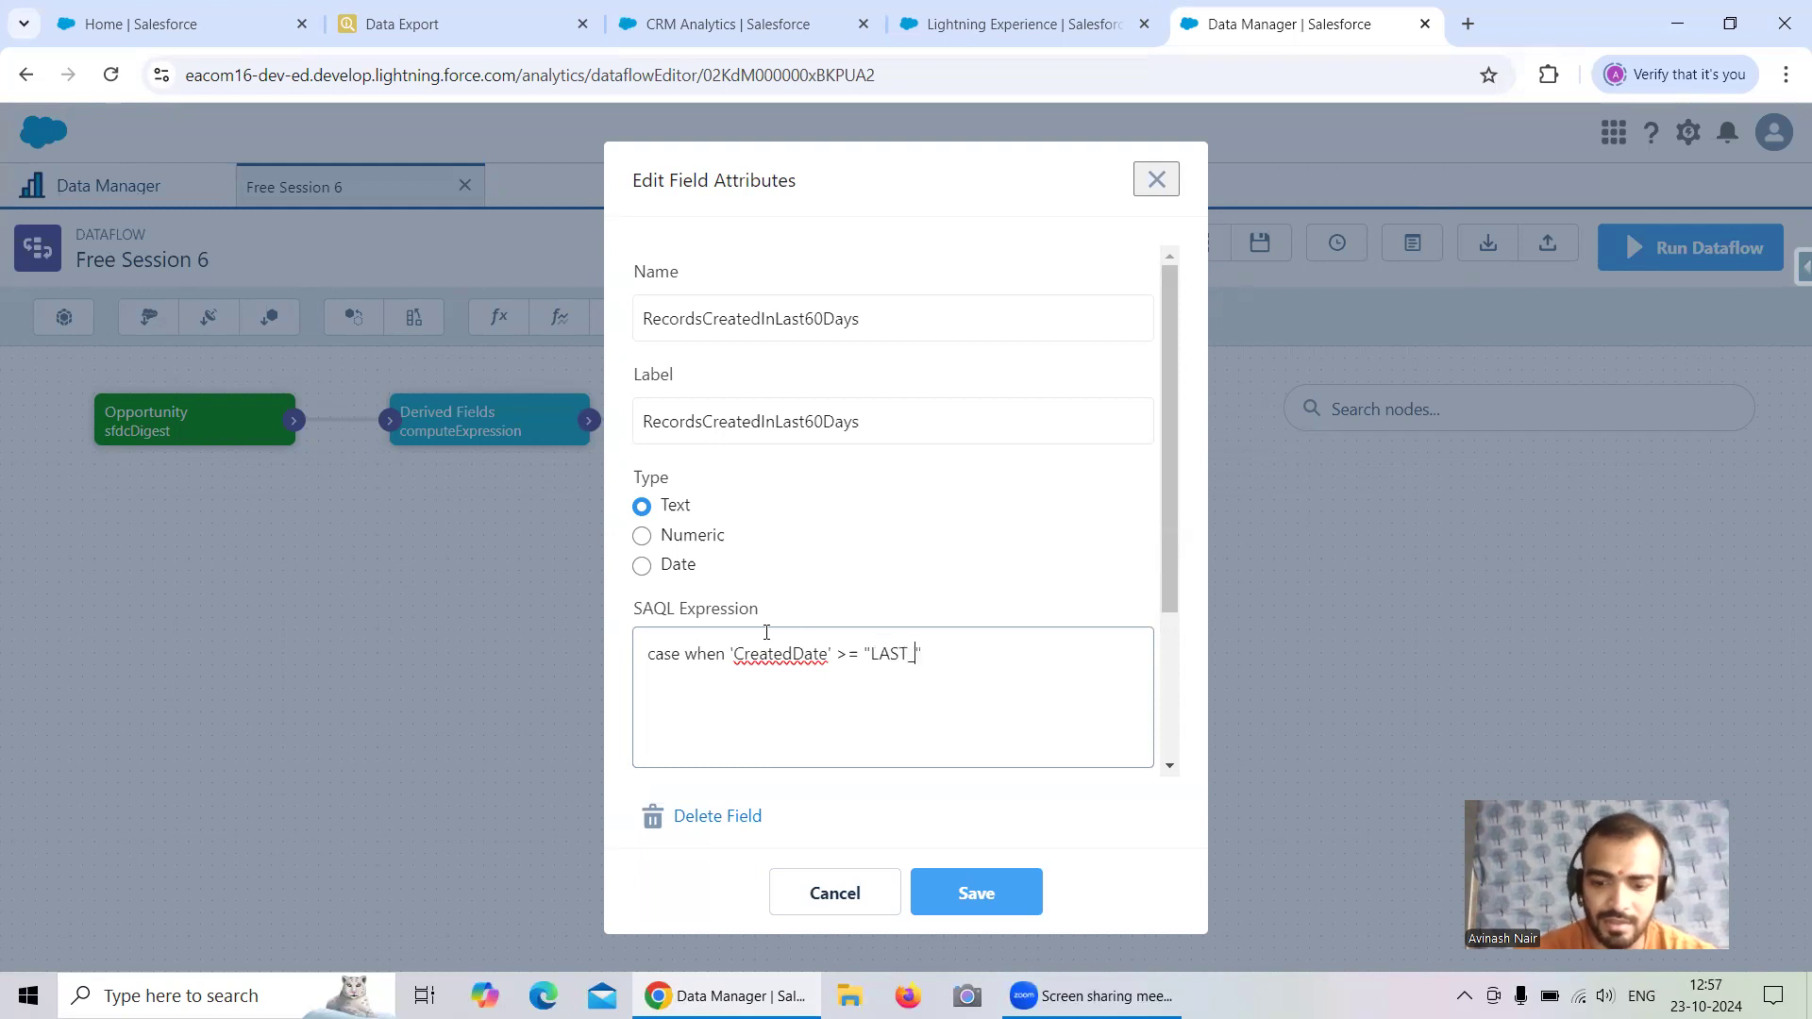
pyautogui.write('AYS:60')
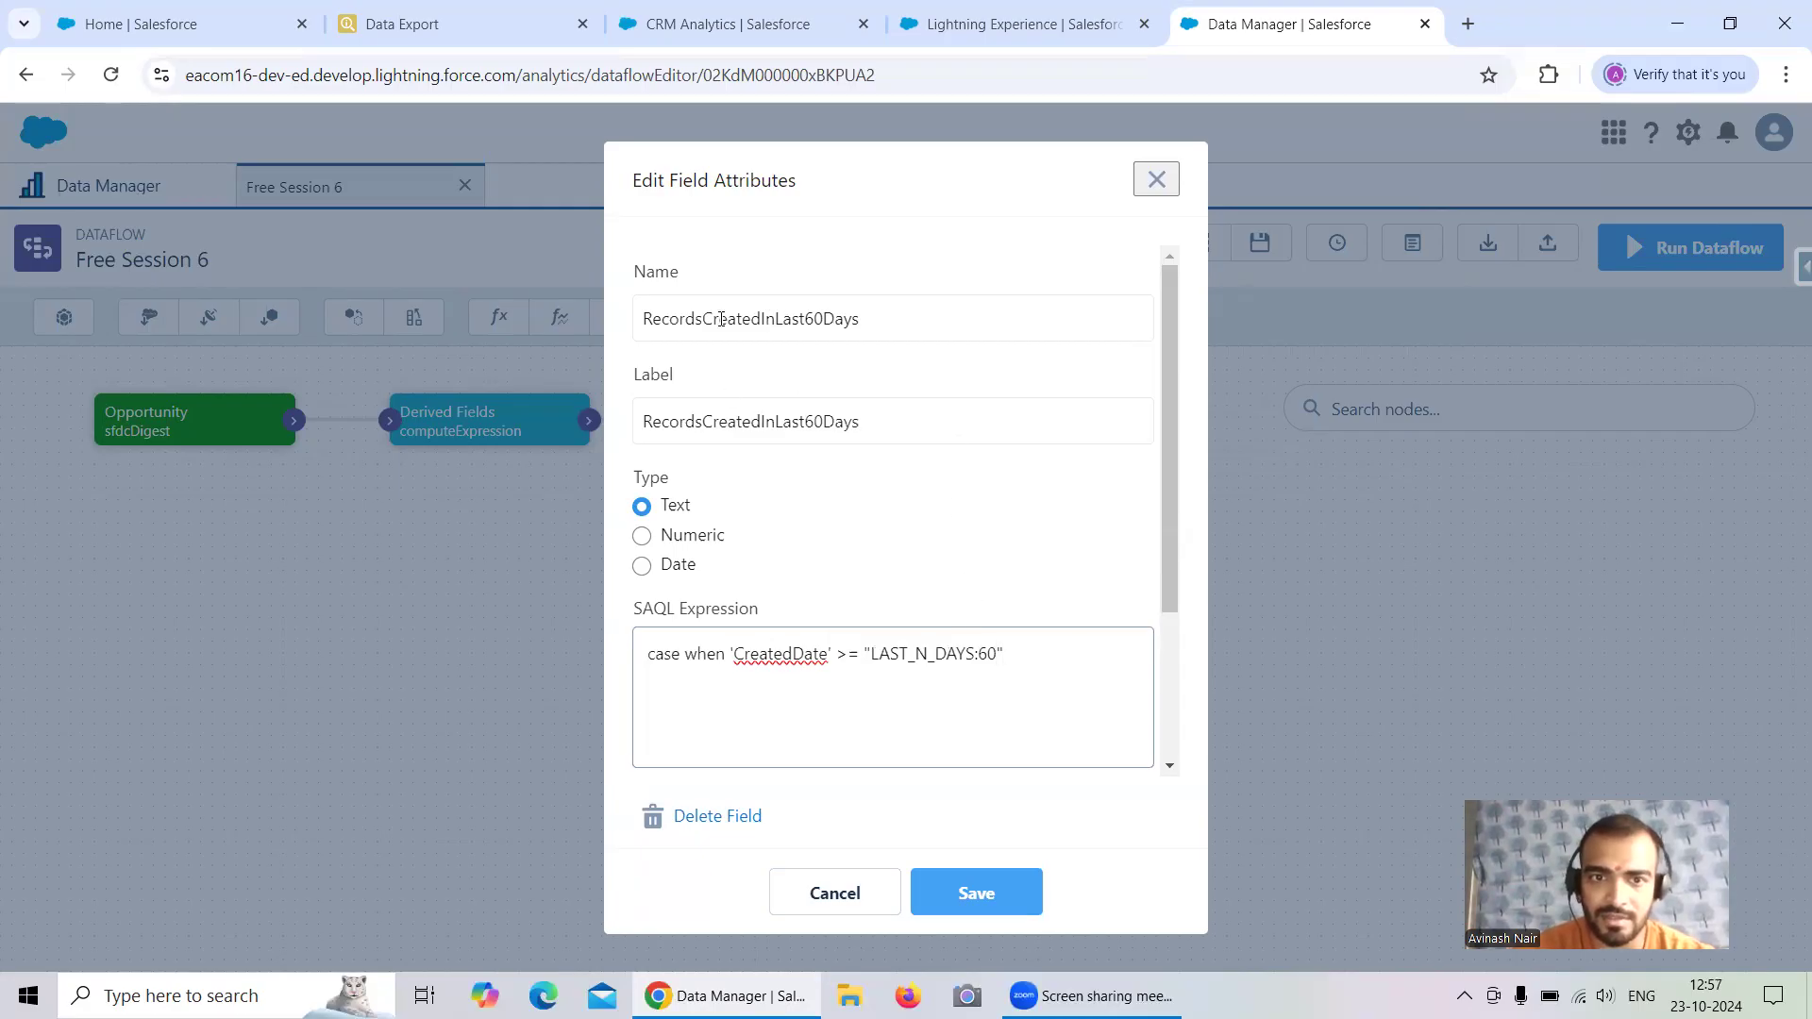
pyautogui.click(889, 418)
pyautogui.write('?')
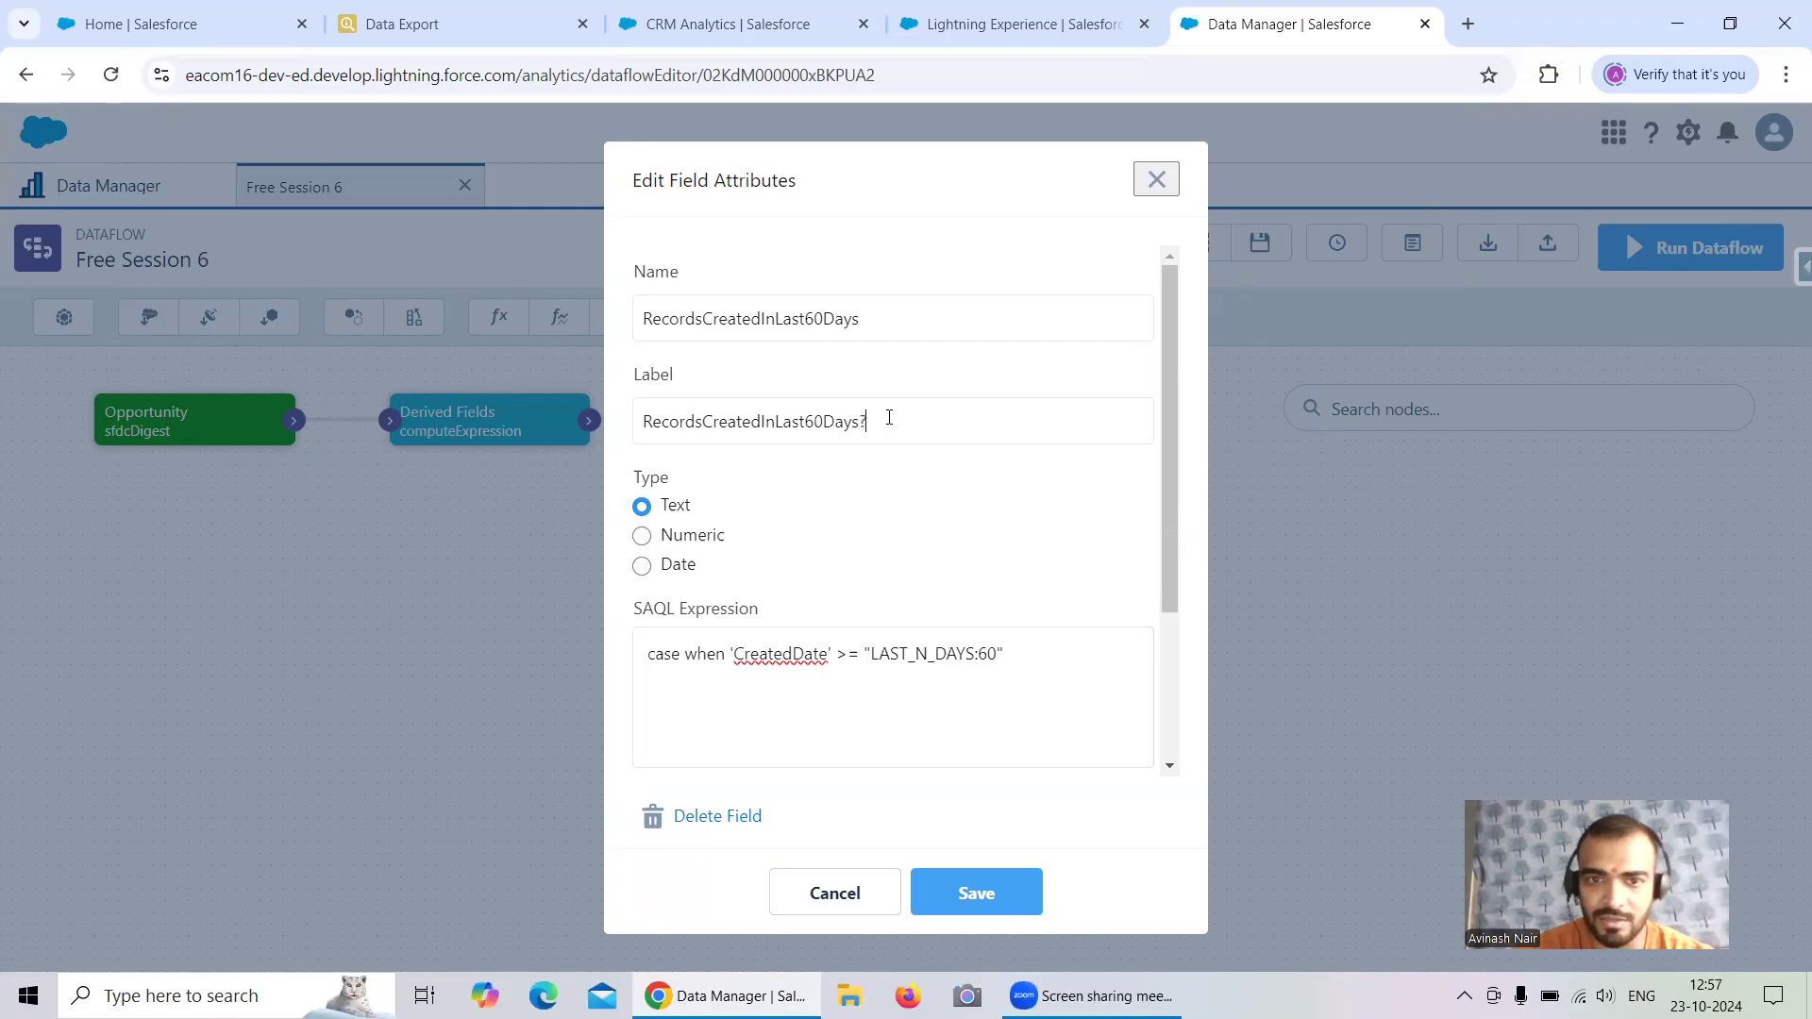
# Complete the SAQL expression with then "Yes" else "No" end and save the RecordsCreatedInLast60Days field
pyautogui.click(1057, 651)
pyautogui.write('then "')
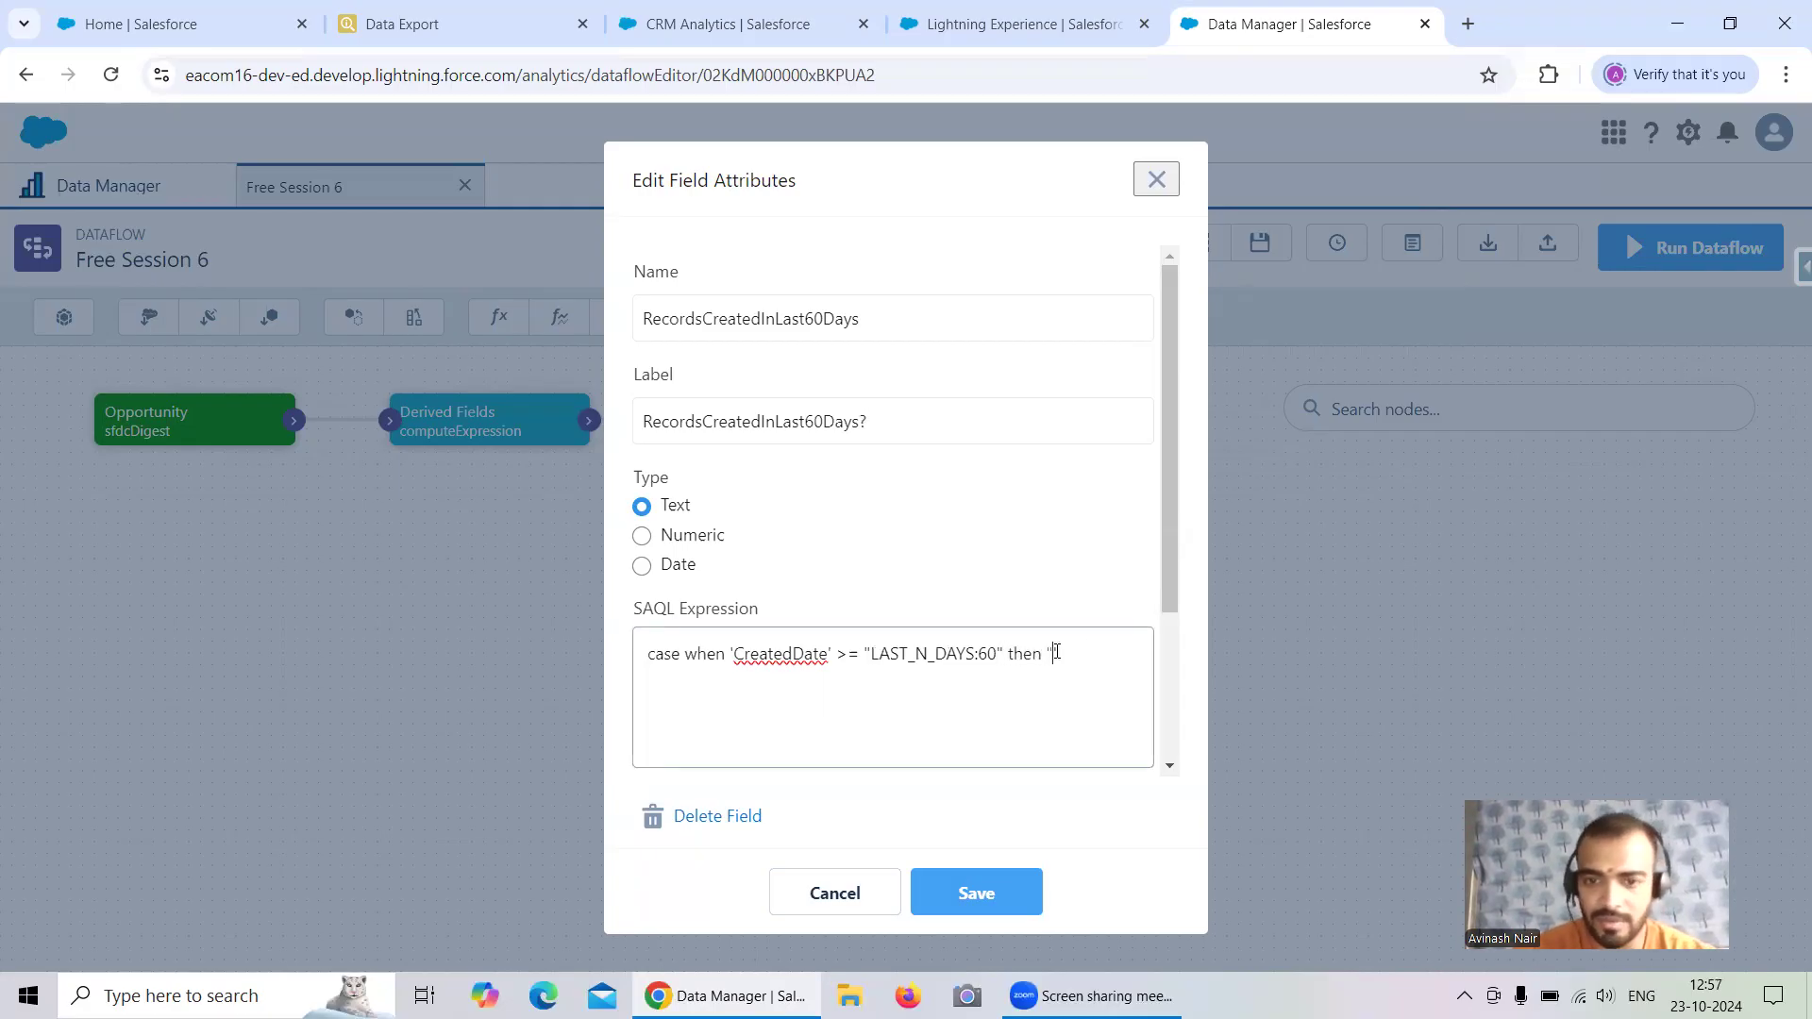
pyautogui.write('Yes" else ""')
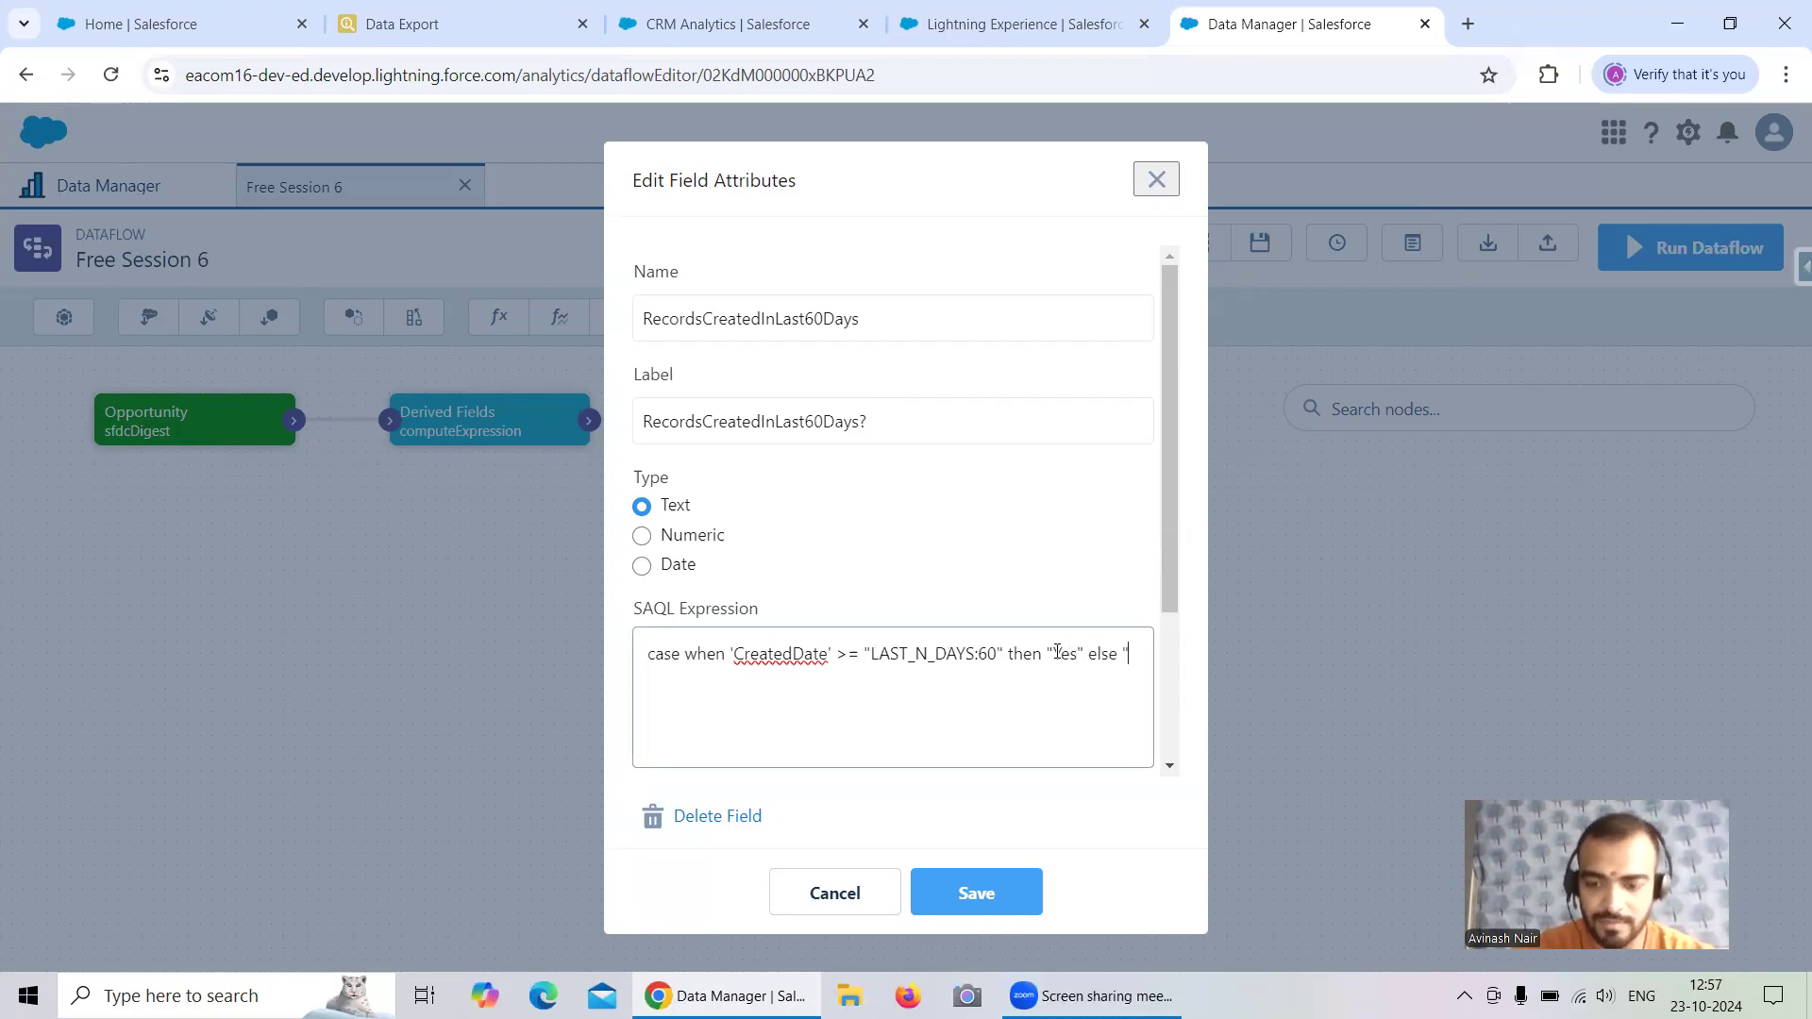
pyautogui.write('No" end')
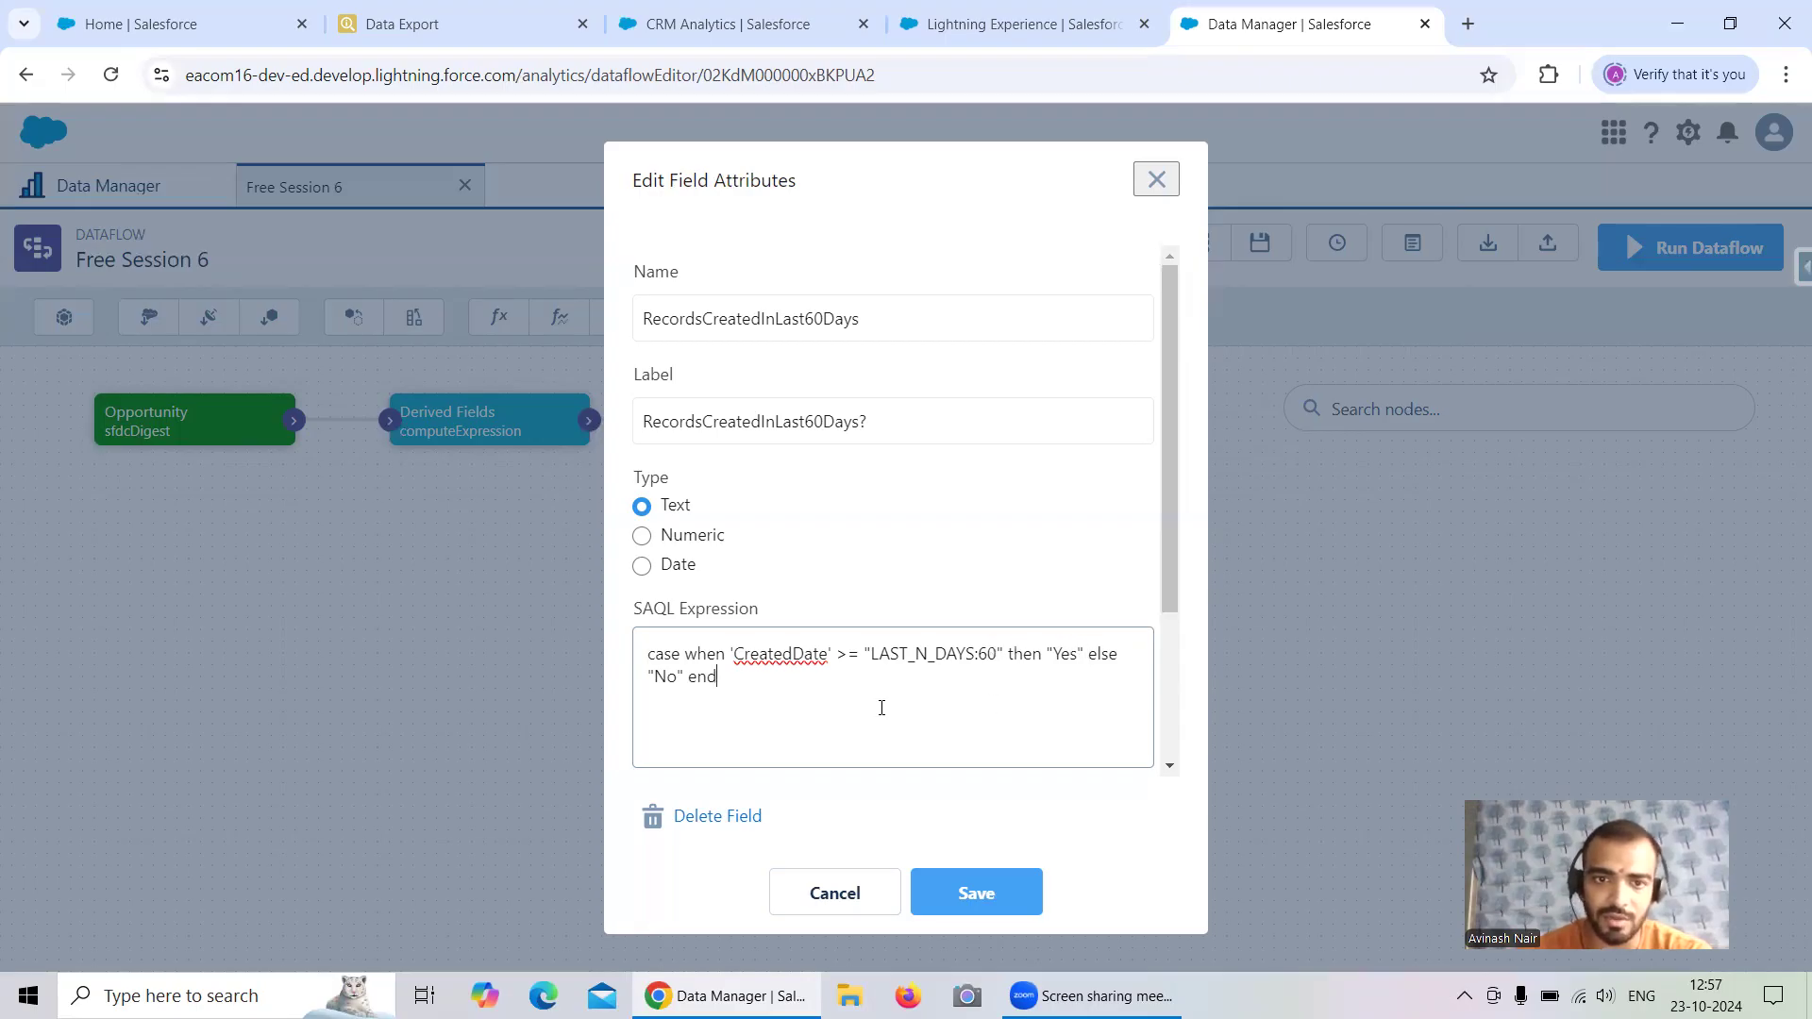
pyautogui.click(973, 894)
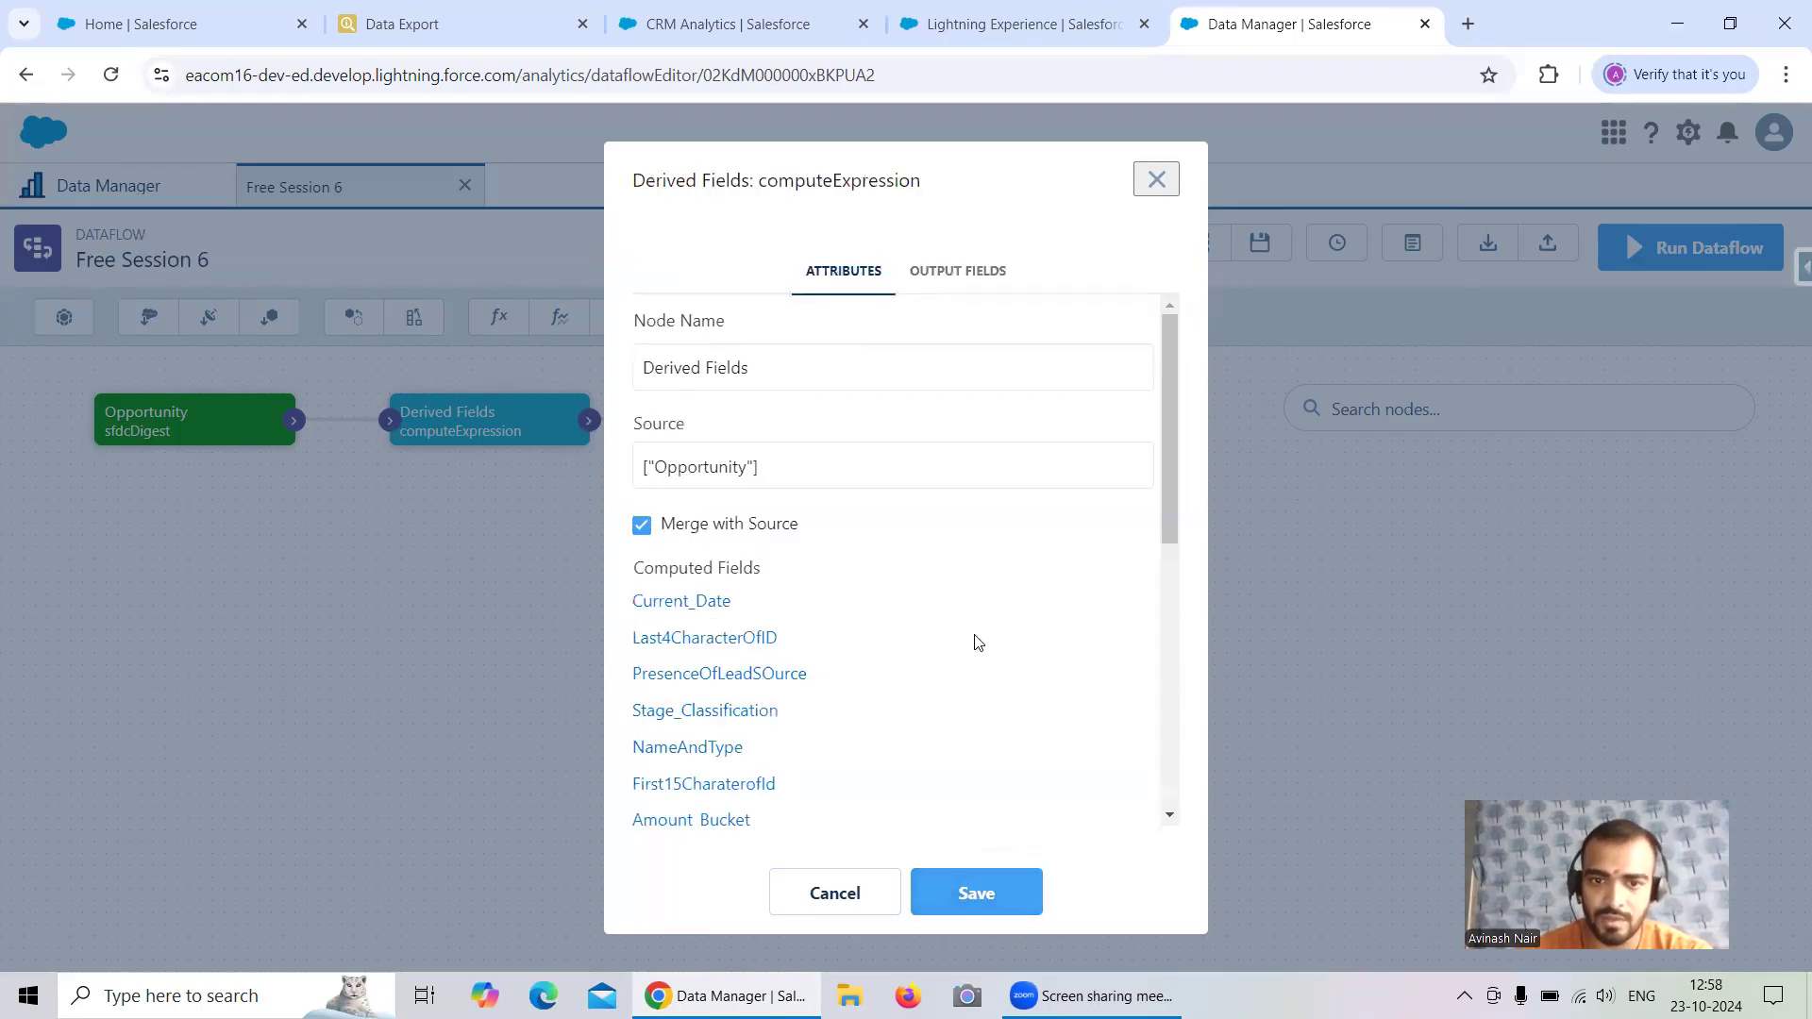
pyautogui.scroll(-5, 971, 638)
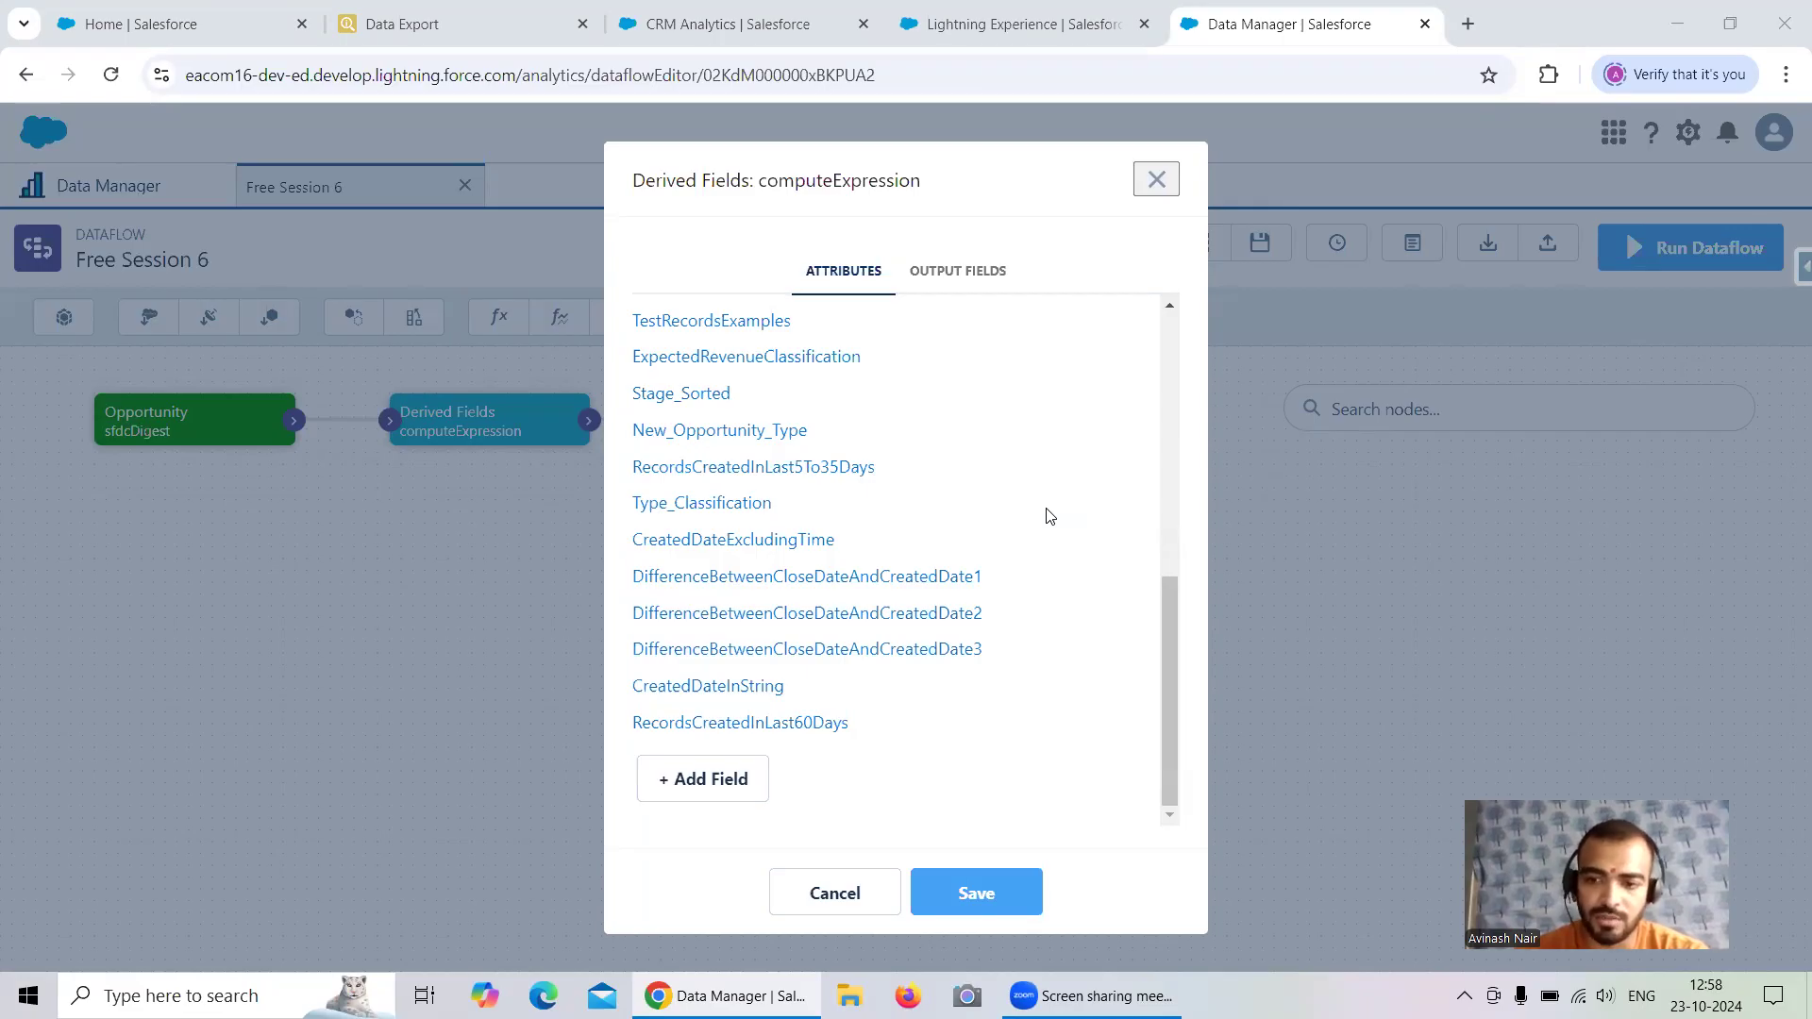
# Switch to the Data Export results and review the CreatedDate values of Test Opp 1 to 3 against the other Opportunity records
pyautogui.click(415, 24)
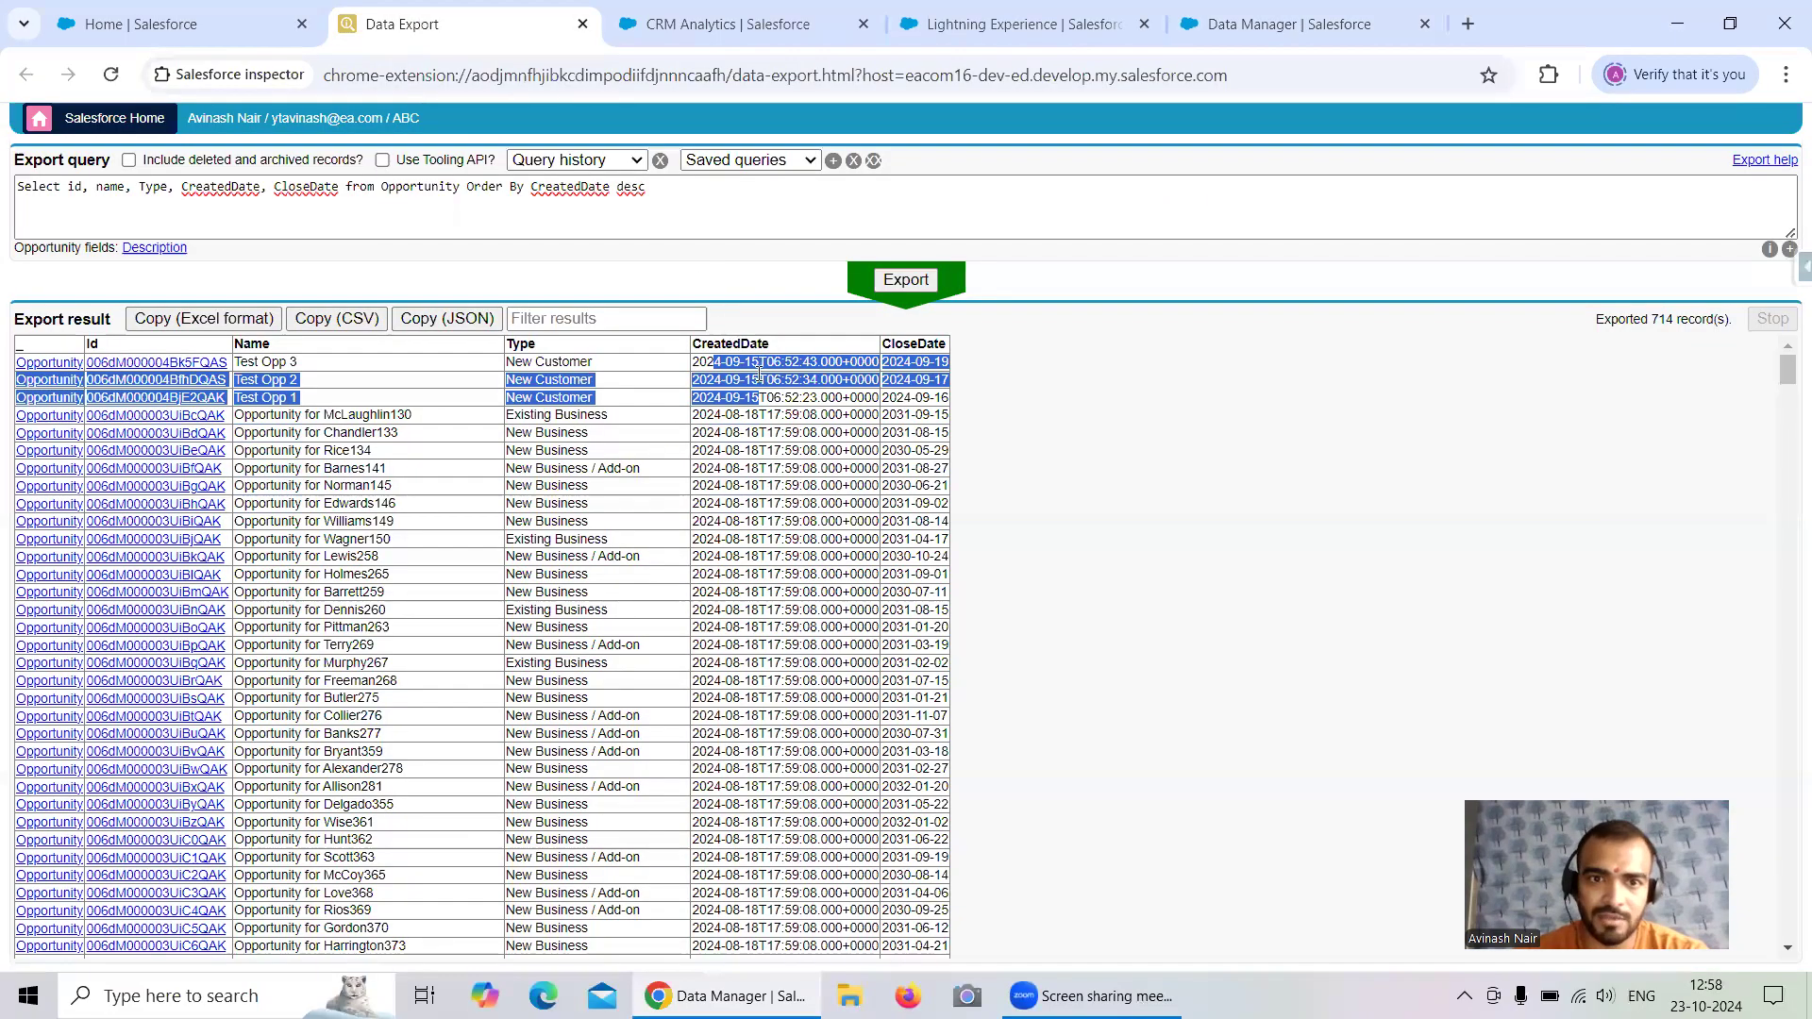
pyautogui.click(739, 397)
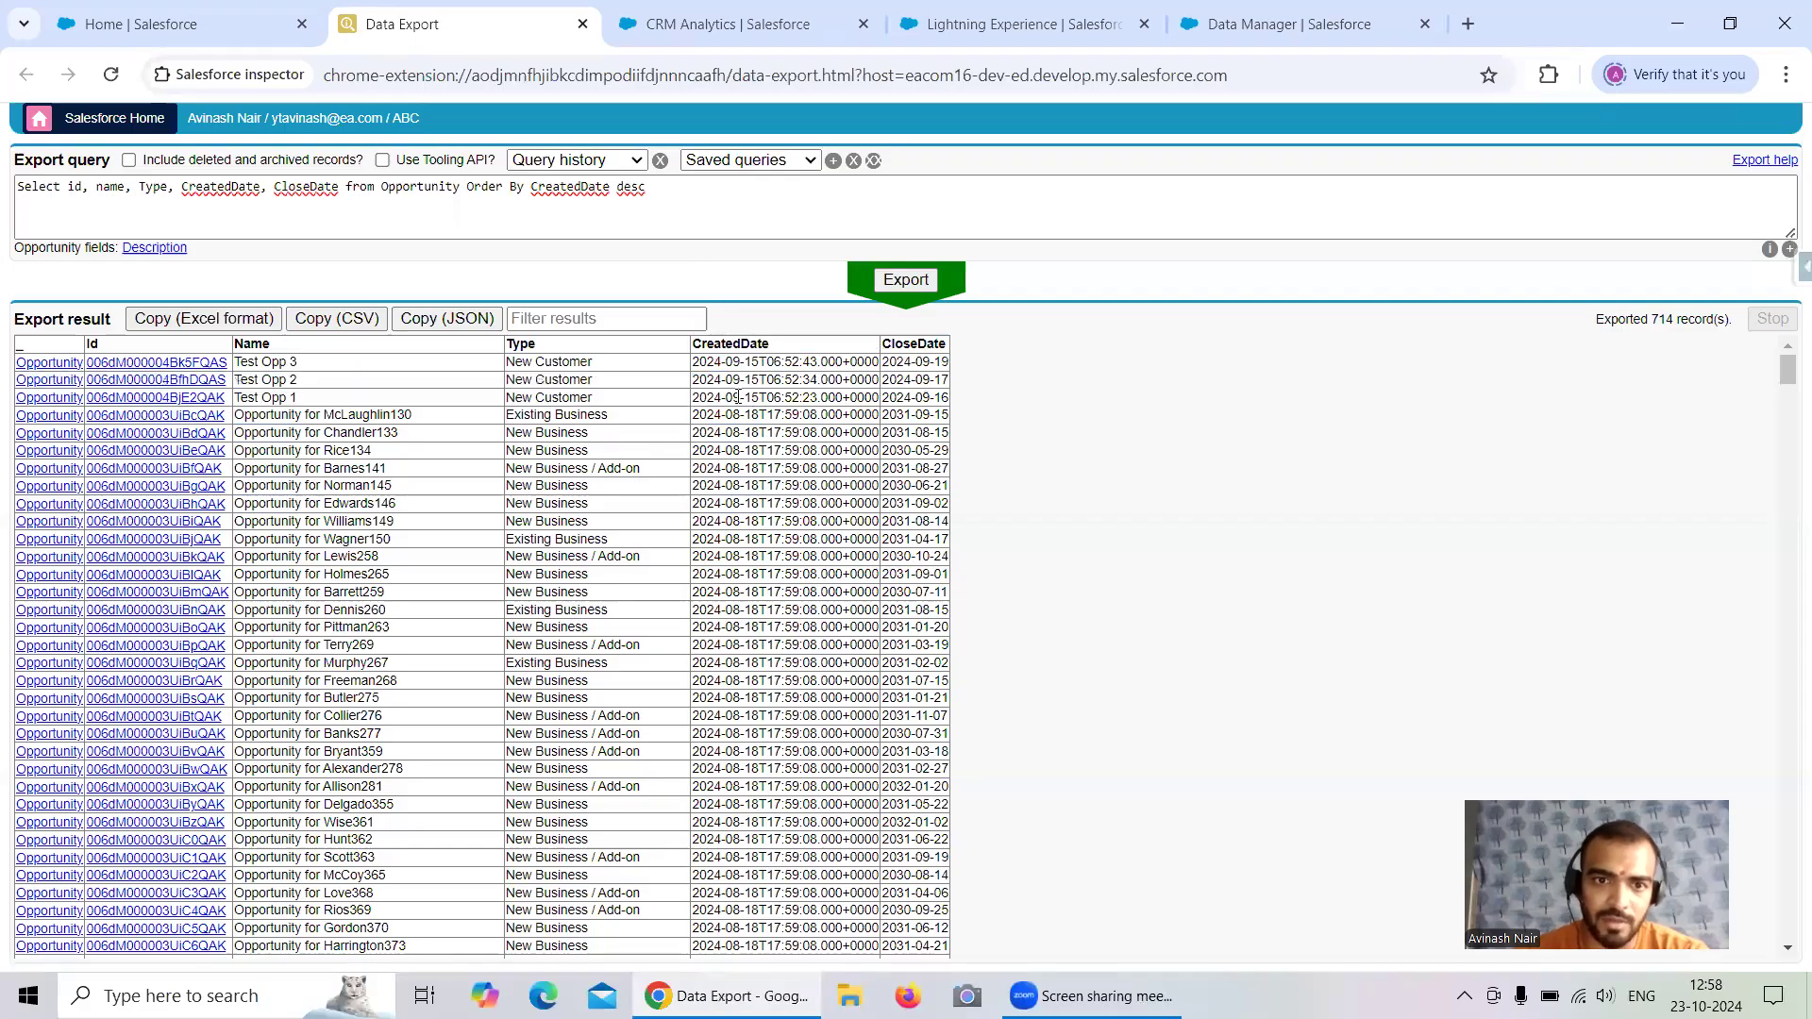
pyautogui.scroll(-1, 1786, 495)
pyautogui.moveTo(1787, 370)
pyautogui.mouseDown()
pyautogui.moveTo(1785, 960)
pyautogui.moveTo(1786, 370)
pyautogui.mouseUp()
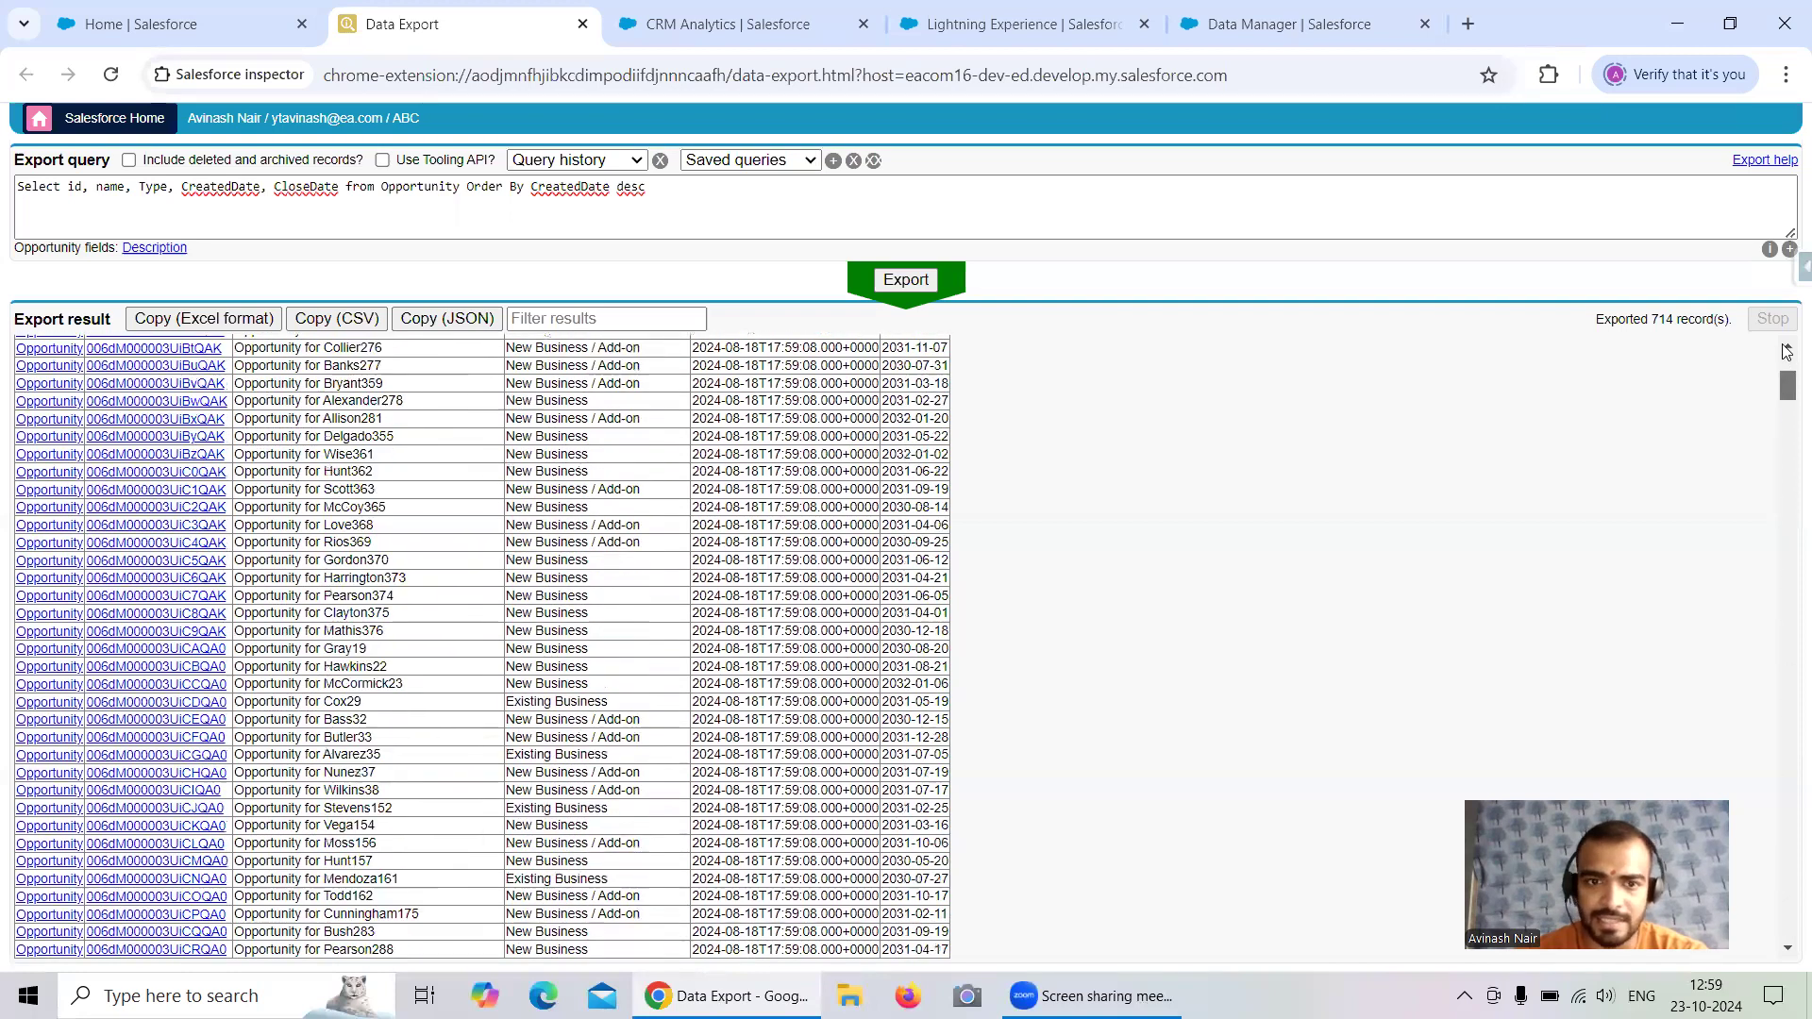
pyautogui.moveTo(759, 397); pyautogui.dragTo(718, 363)
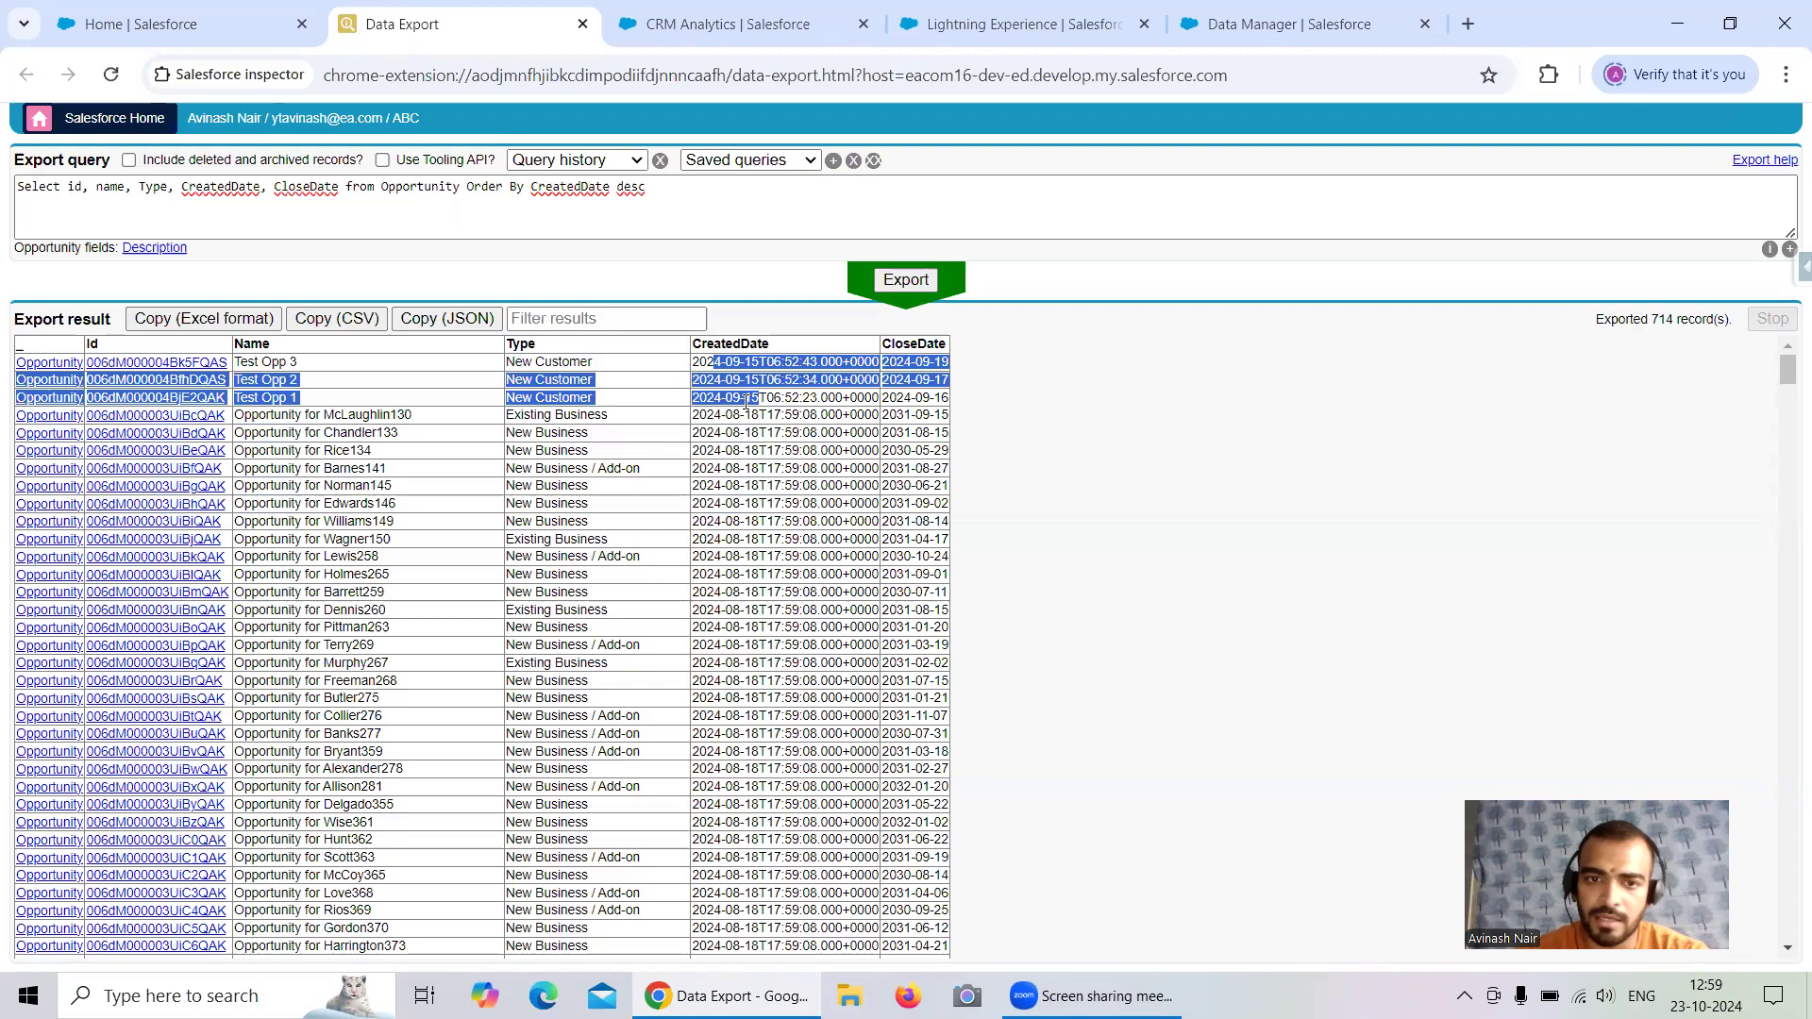
pyautogui.moveTo(759, 398); pyautogui.dragTo(755, 398)
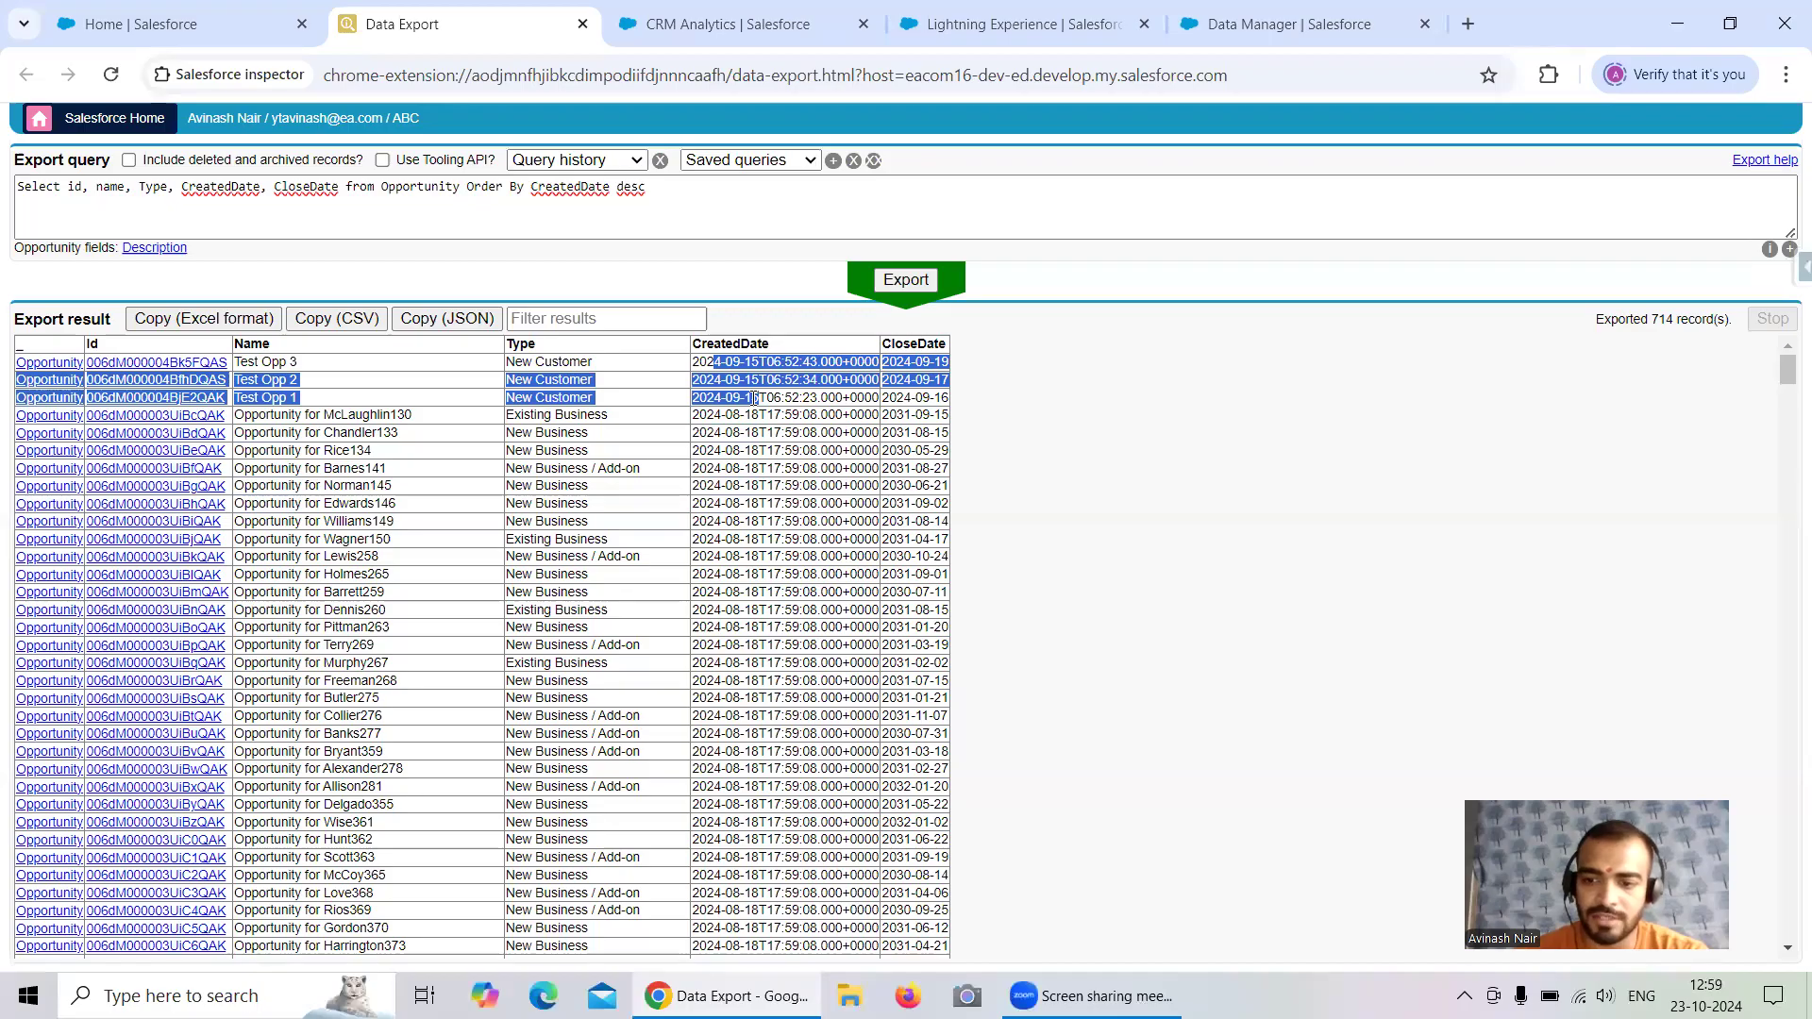
pyautogui.moveTo(755, 397); pyautogui.dragTo(741, 393)
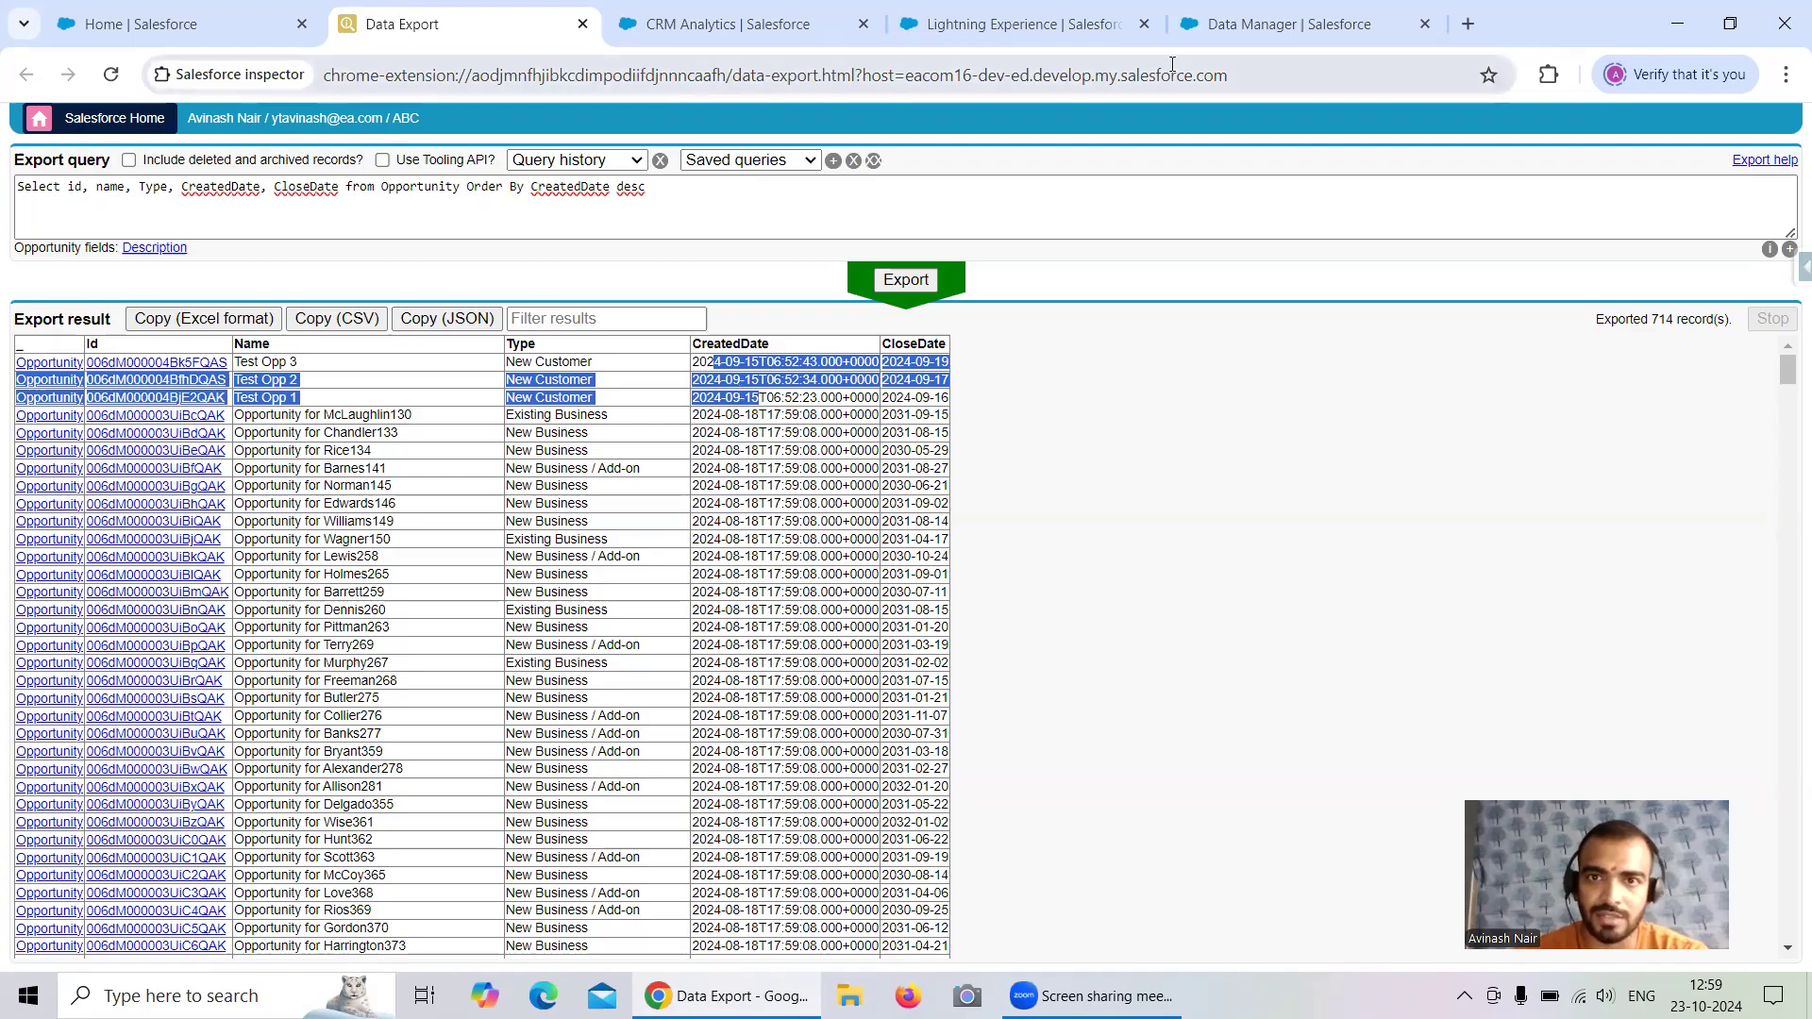
# Return to the dataflow in Data Manager and add another computed field to the Derived Fields node
pyautogui.click(1236, 28)
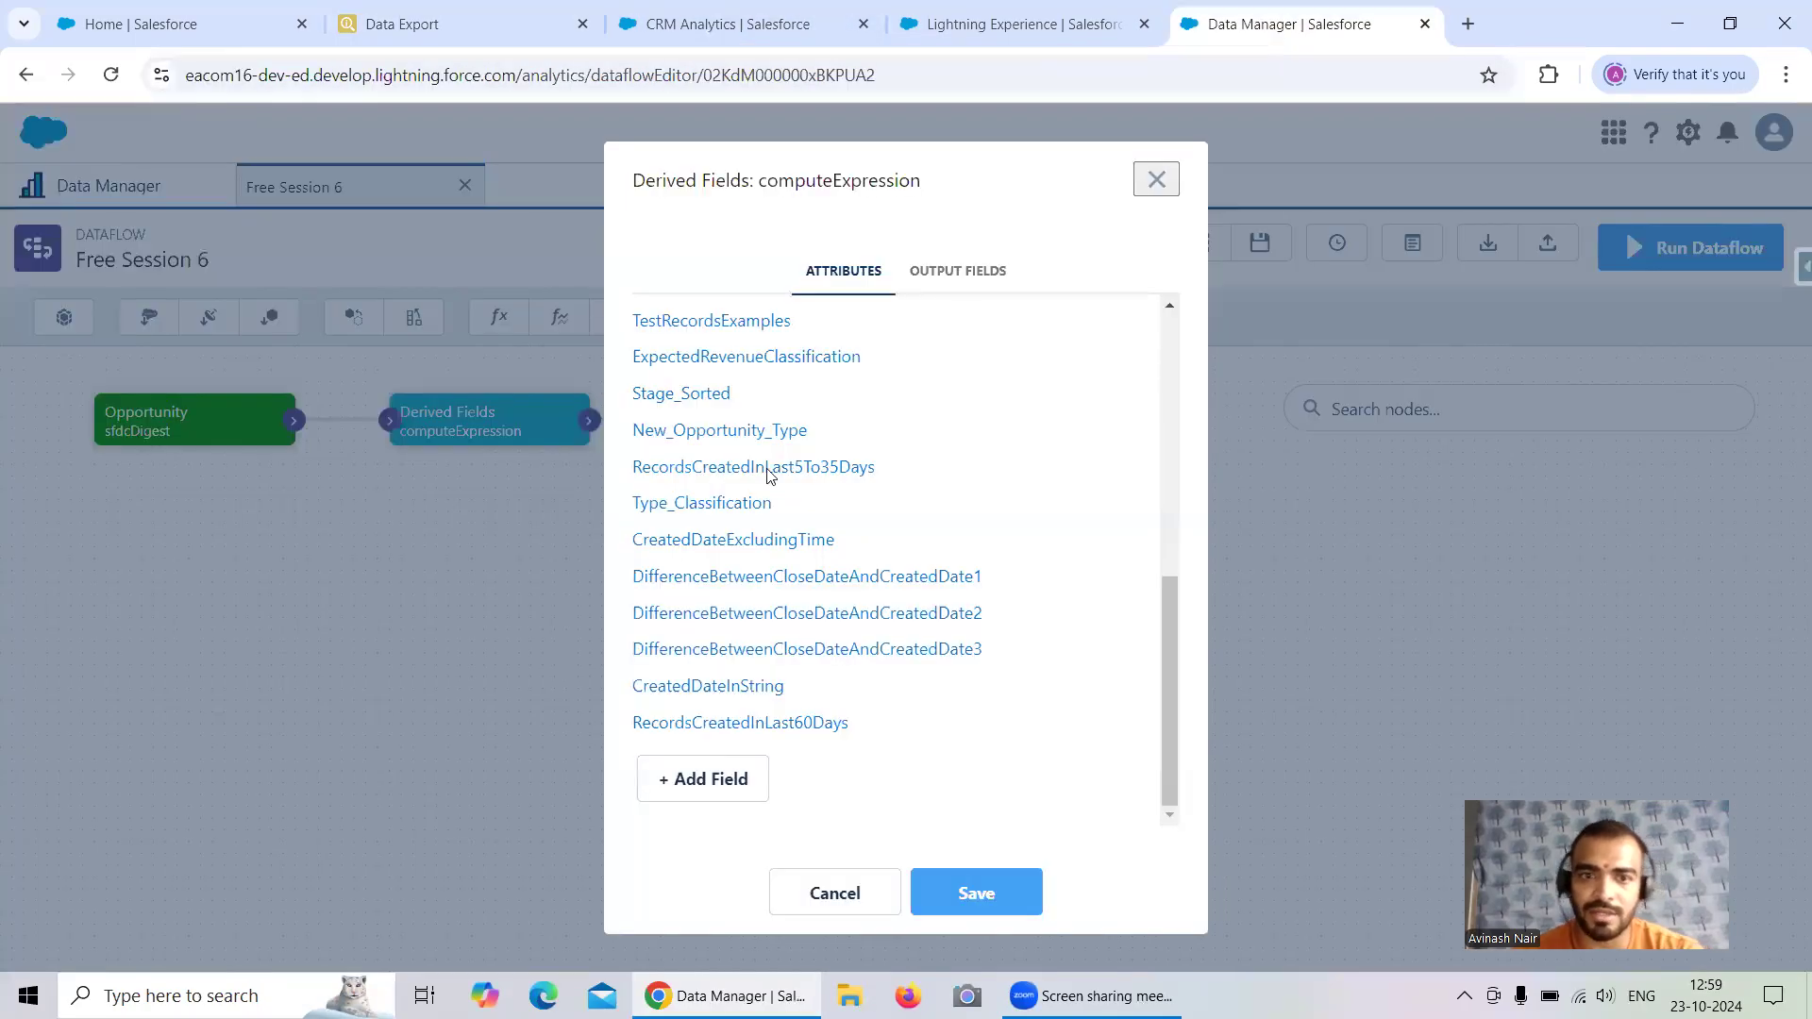
pyautogui.click(736, 778)
pyautogui.click(719, 309)
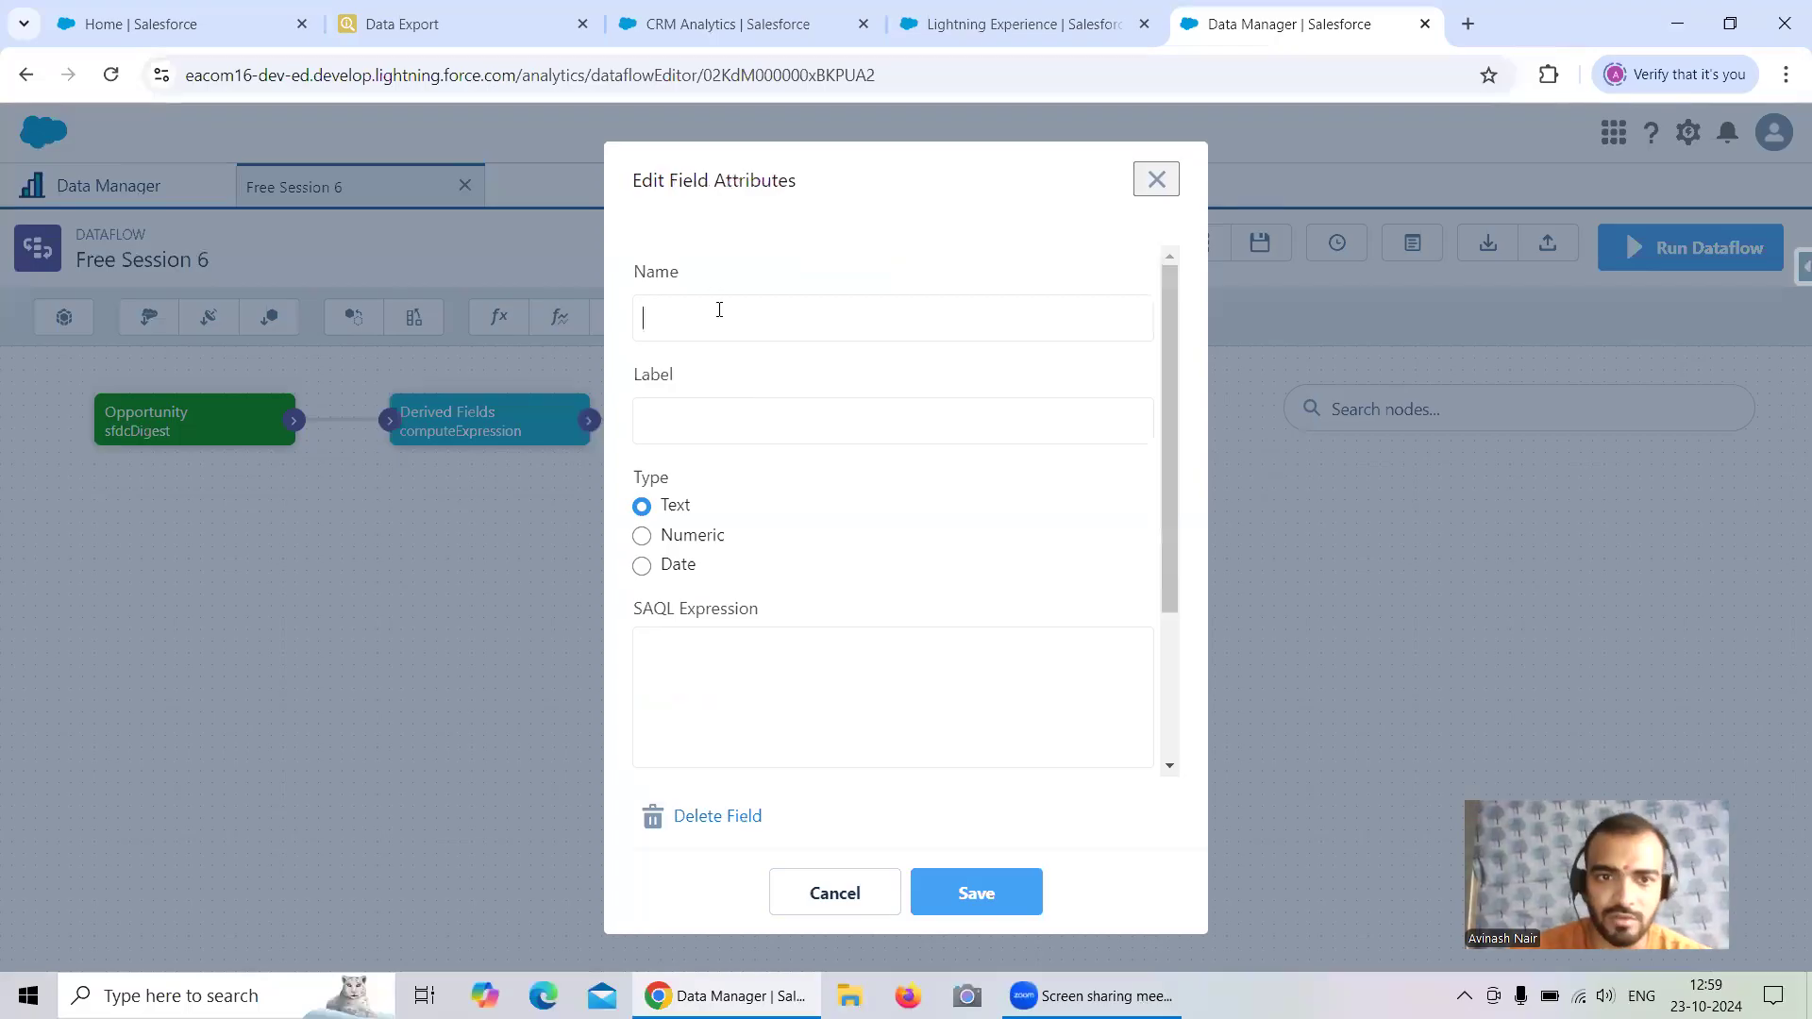
# Name the new field RecordsCreatedFromSept24tillDec24 and label it RecordsCreatedFromSept24tillDec24?
pyautogui.write('Records')
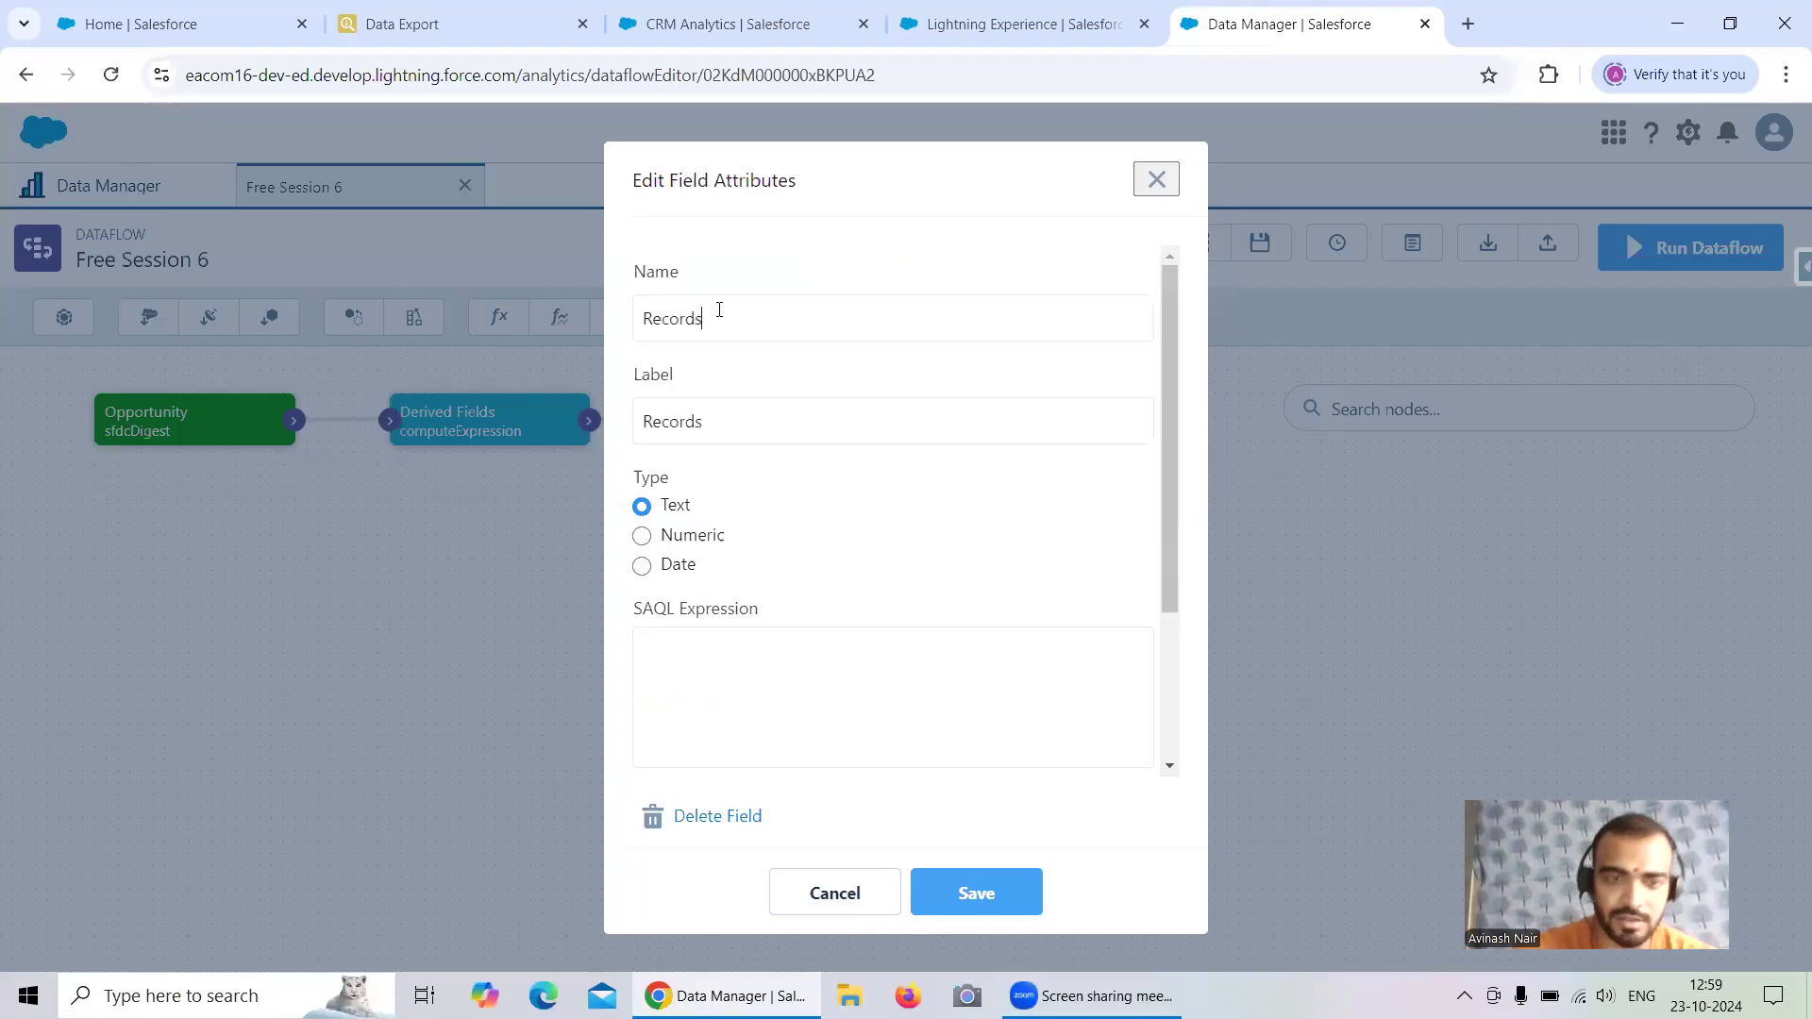
pyautogui.write('Creat')
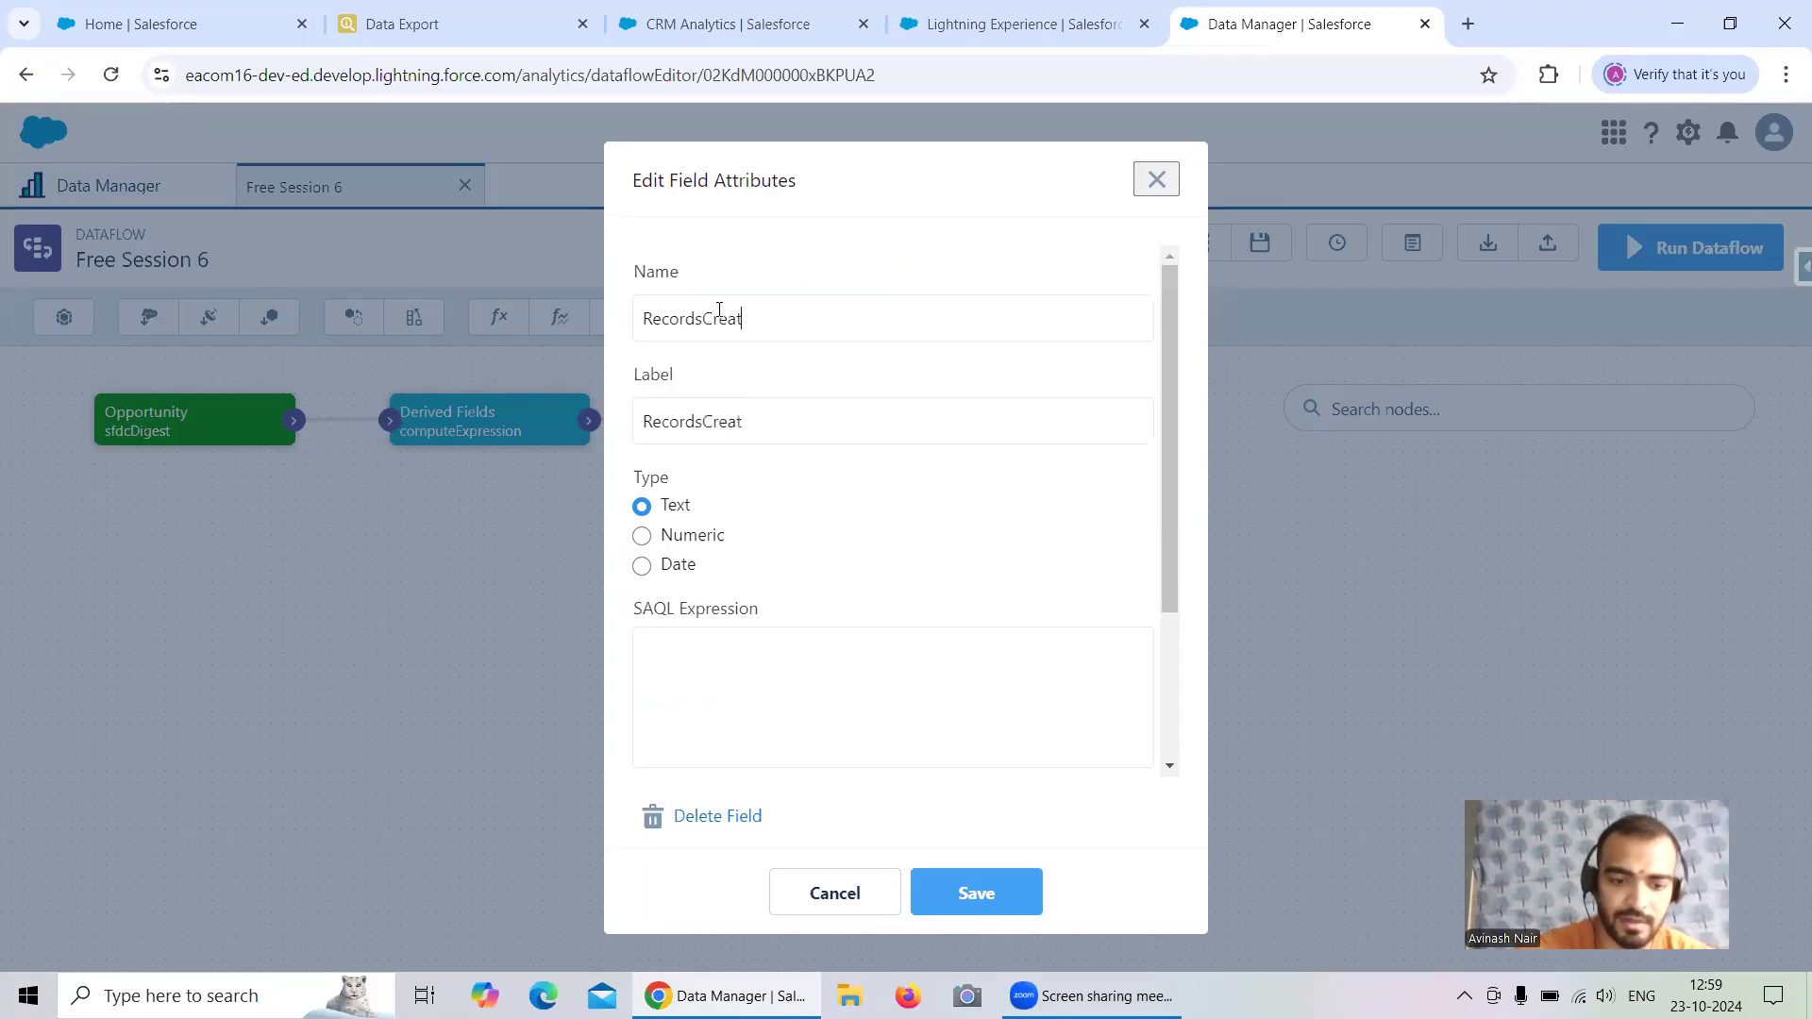
pyautogui.write('edFromS')
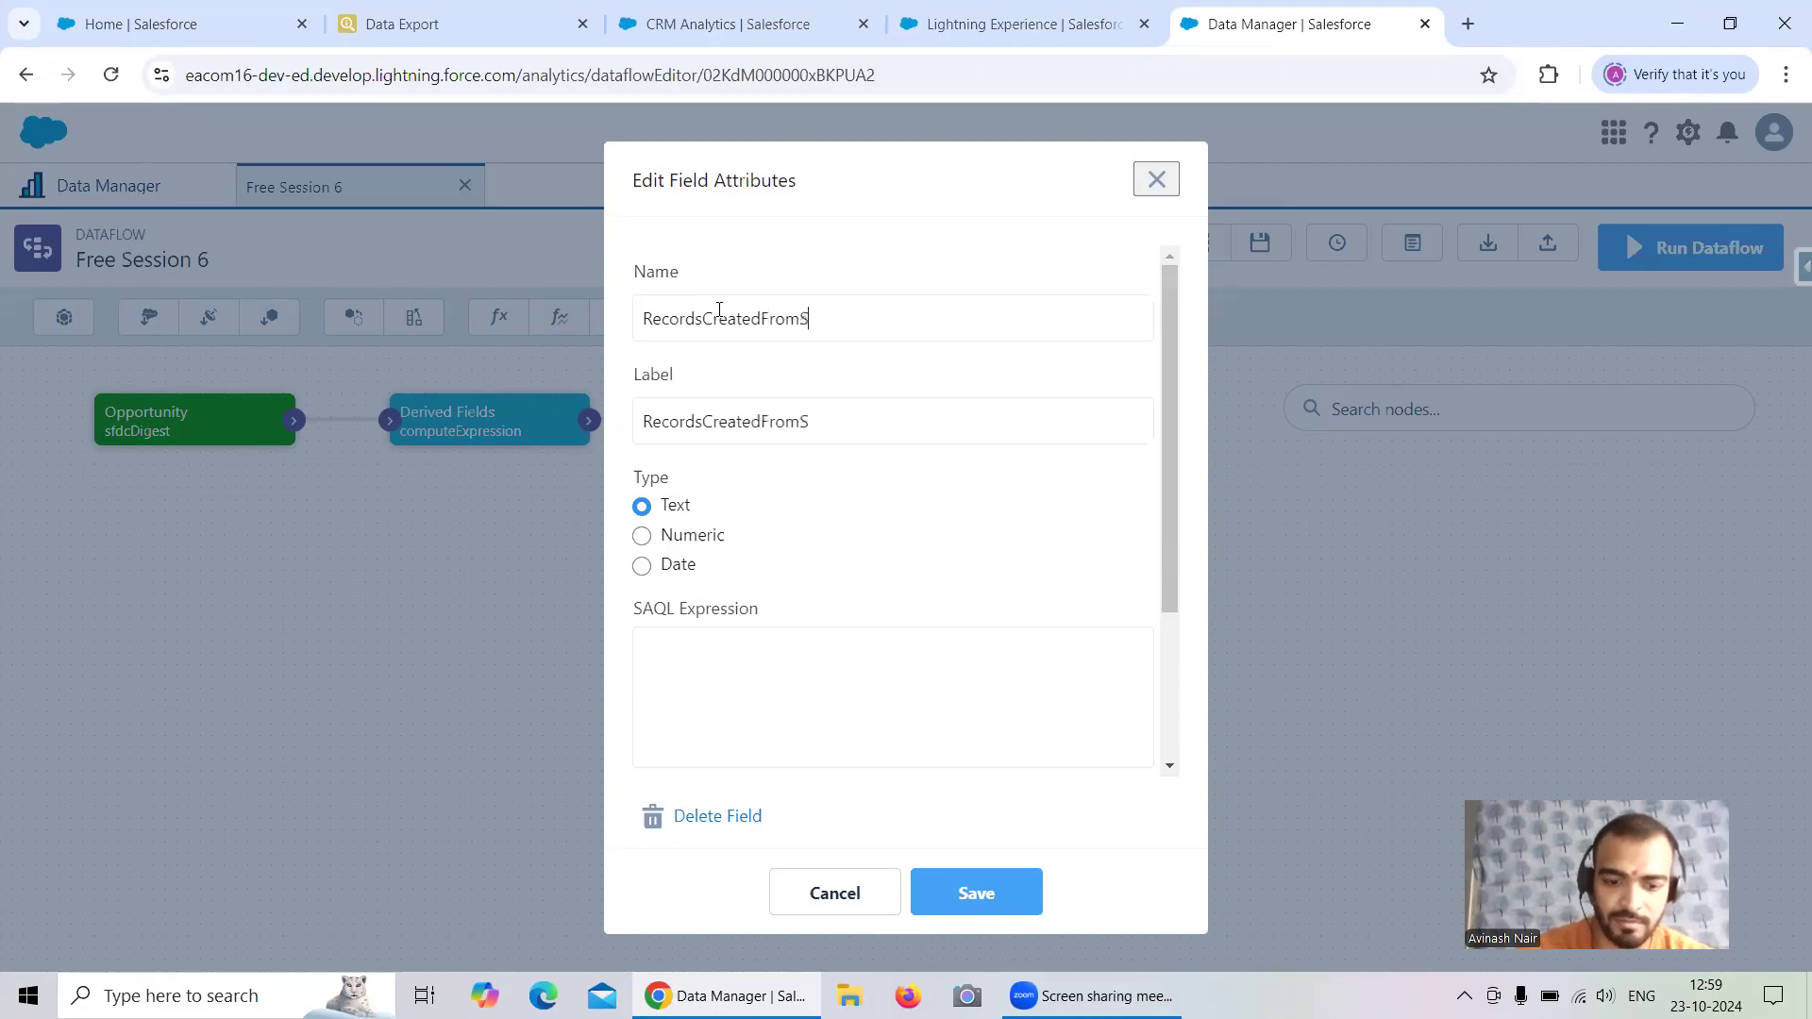
pyautogui.write('eptember')
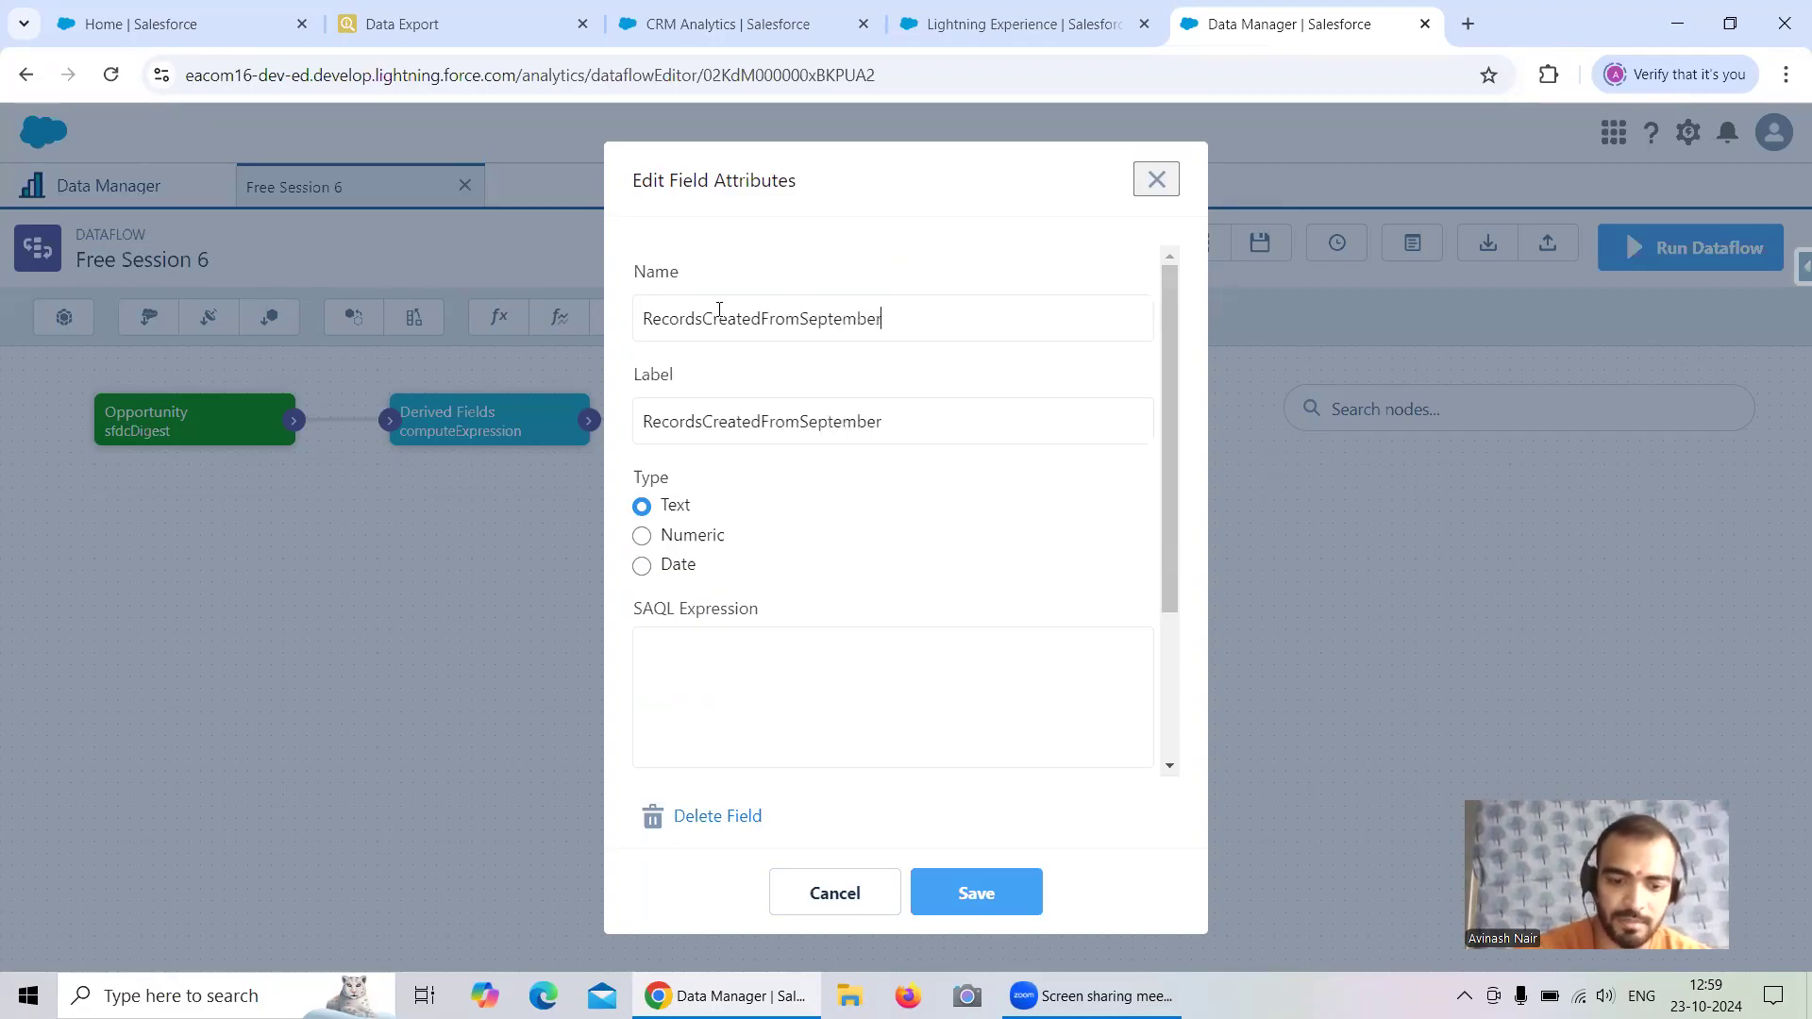
pyautogui.write('24')
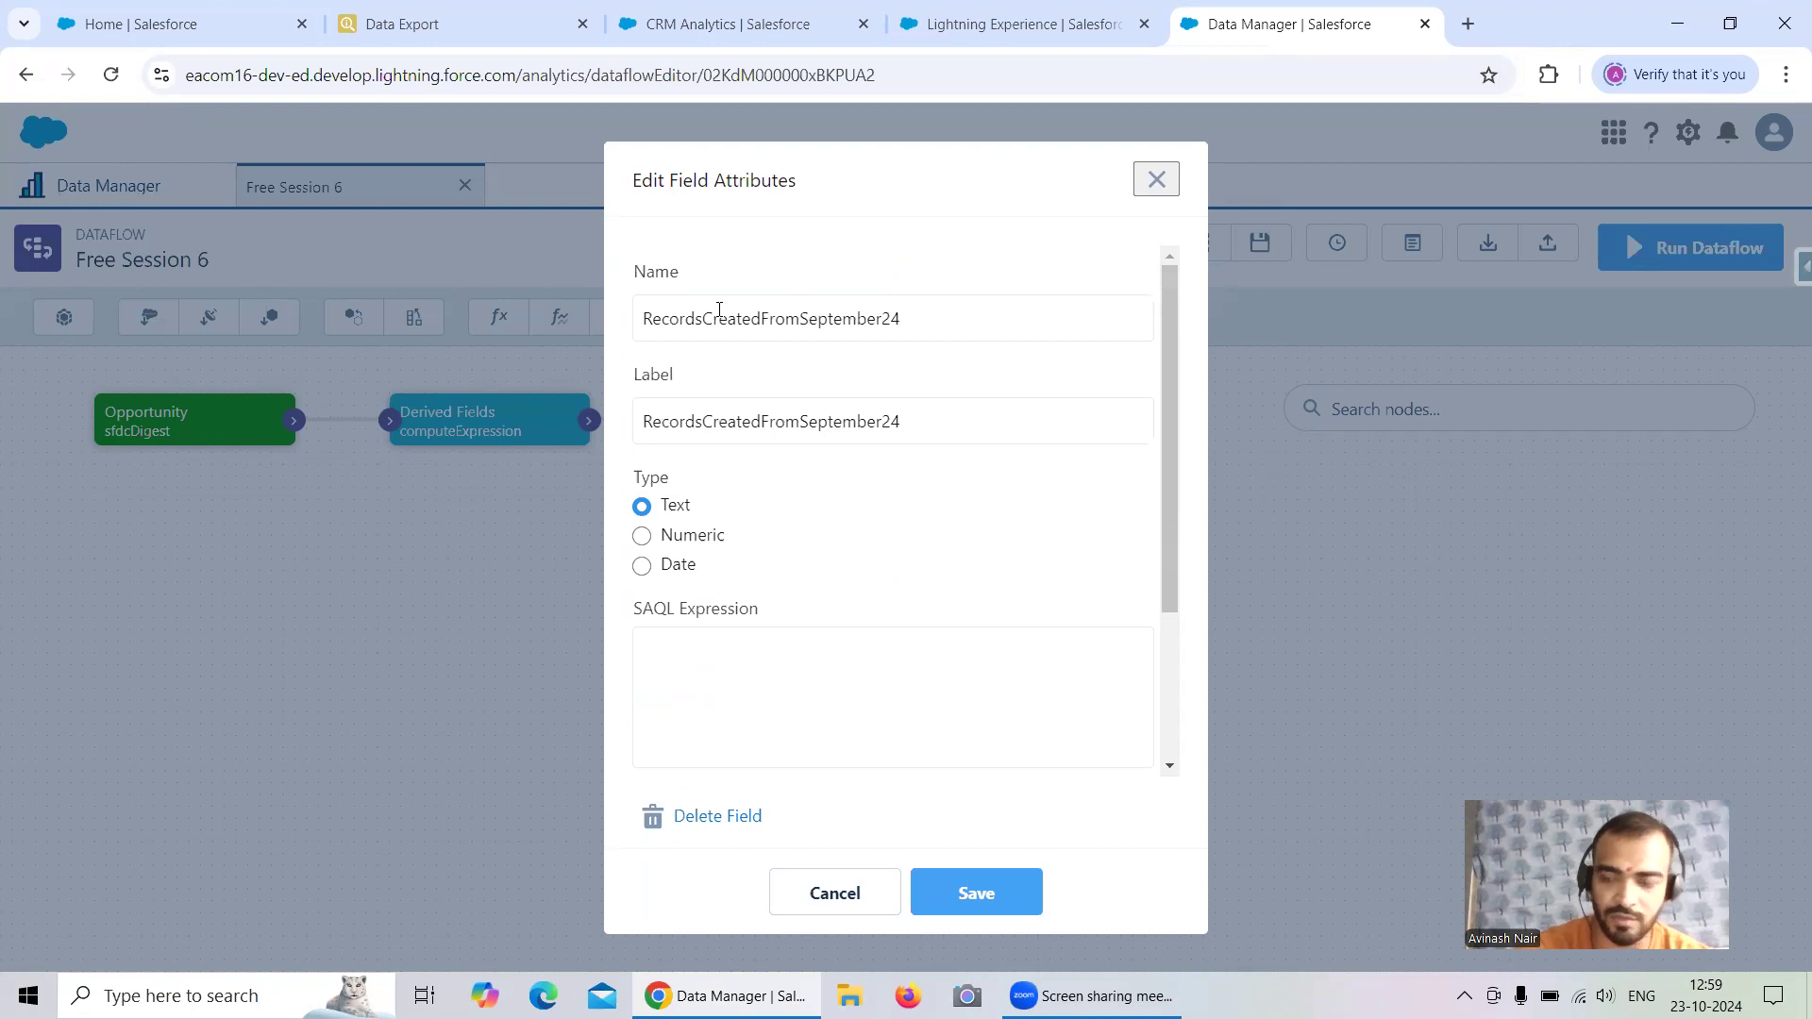
pyautogui.write('t')
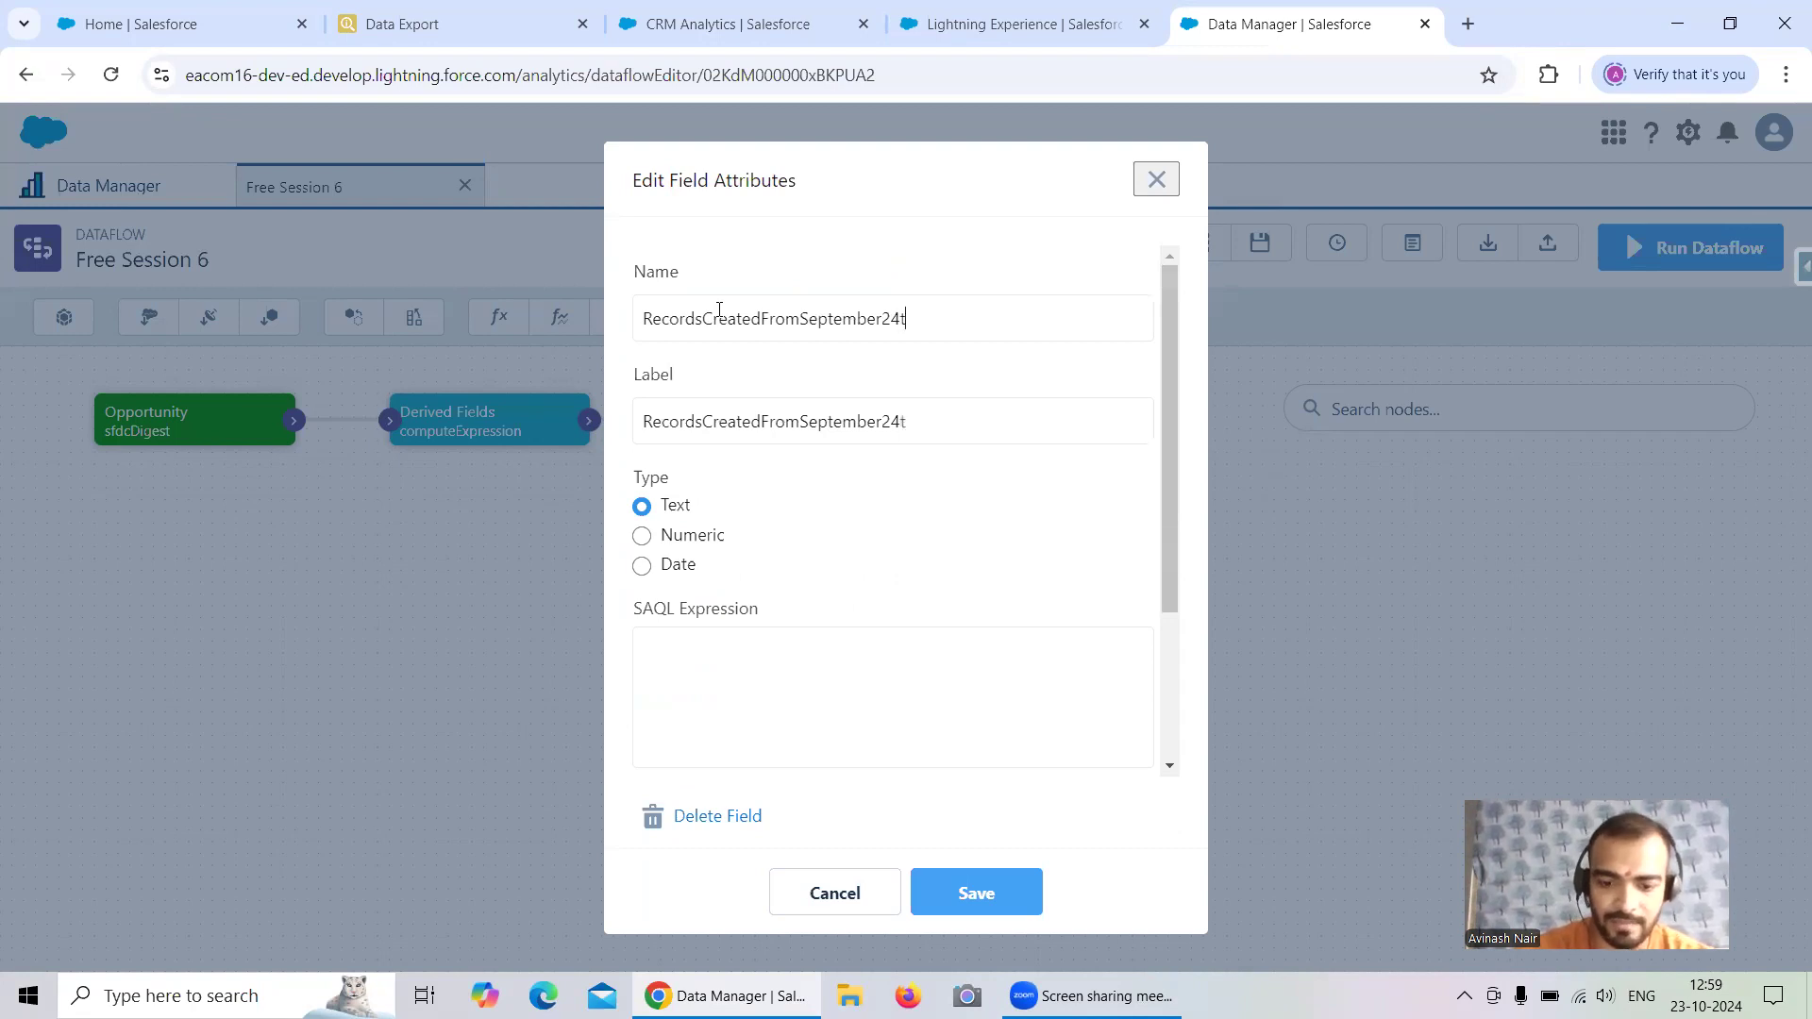
pyautogui.write('illDec24')
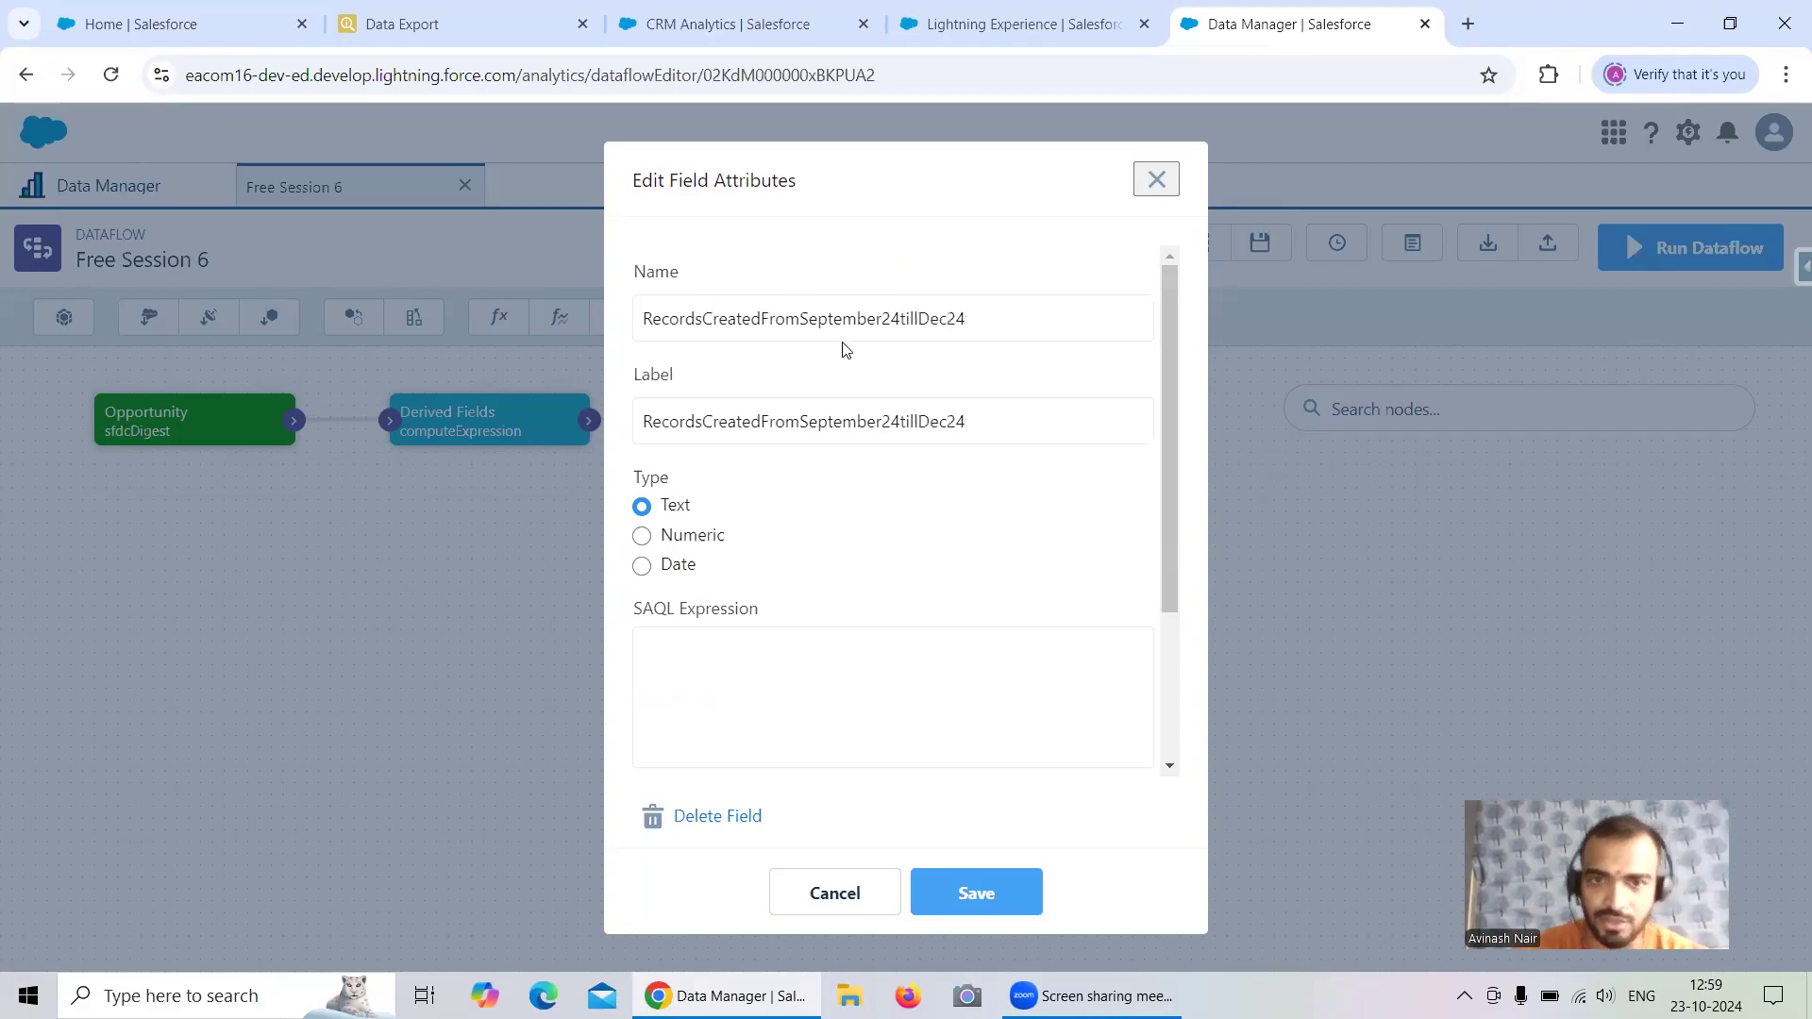
pyautogui.moveTo(885, 318); pyautogui.dragTo(838, 320)
pyautogui.press('BackSpace')
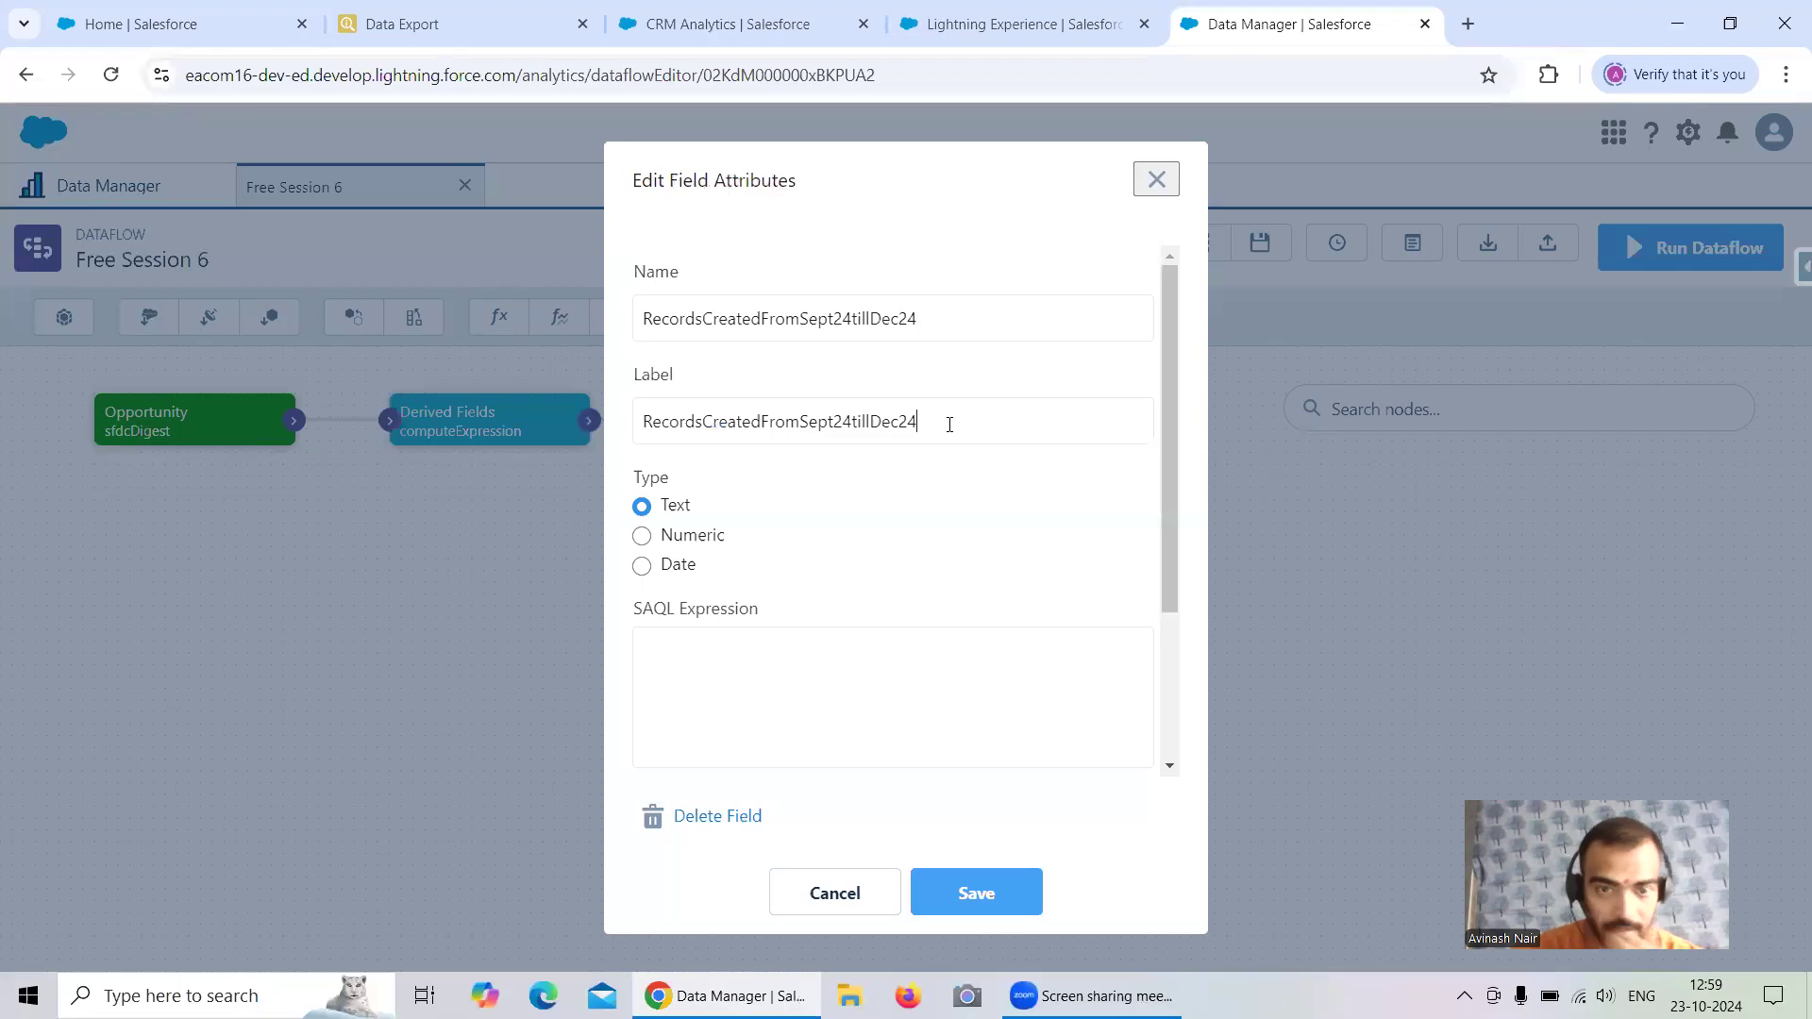
pyautogui.write('?')
# Begin the field's SAQL expression with case when date('CreatedDate_Year', 'CreatedDate_Month', 'CreatedDate_Day')
pyautogui.click(761, 662)
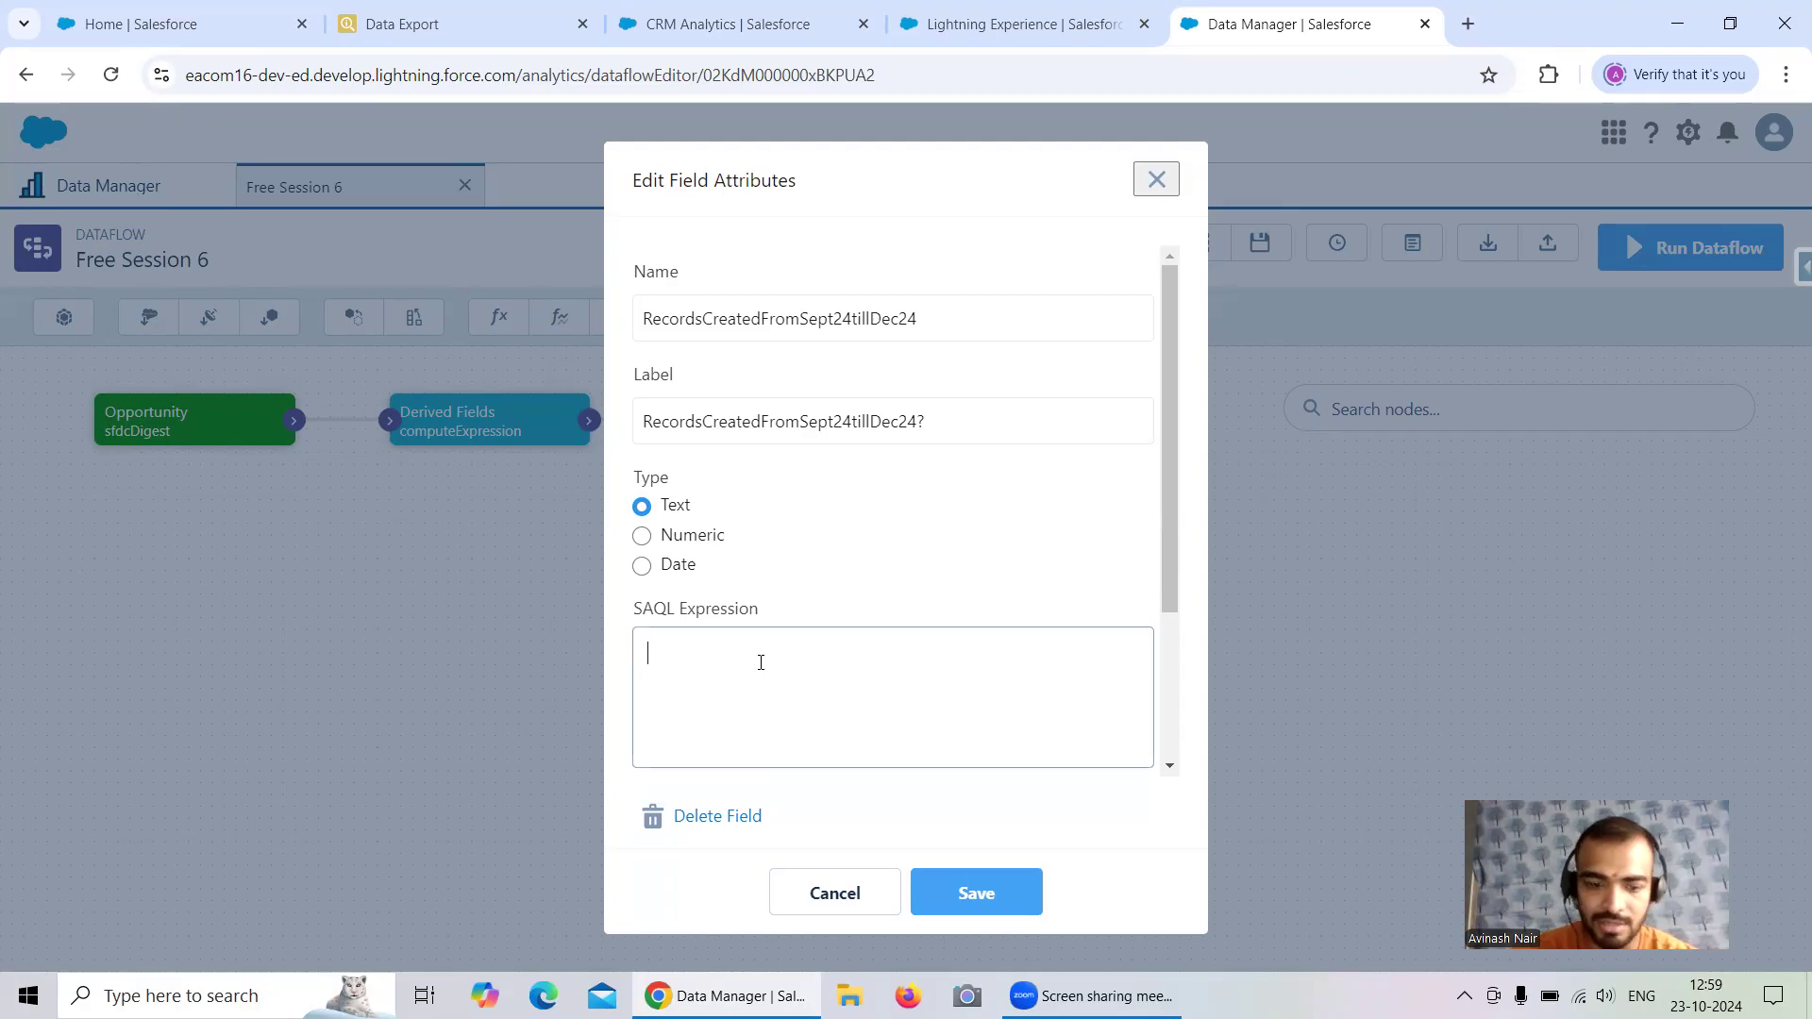
pyautogui.write('case when')
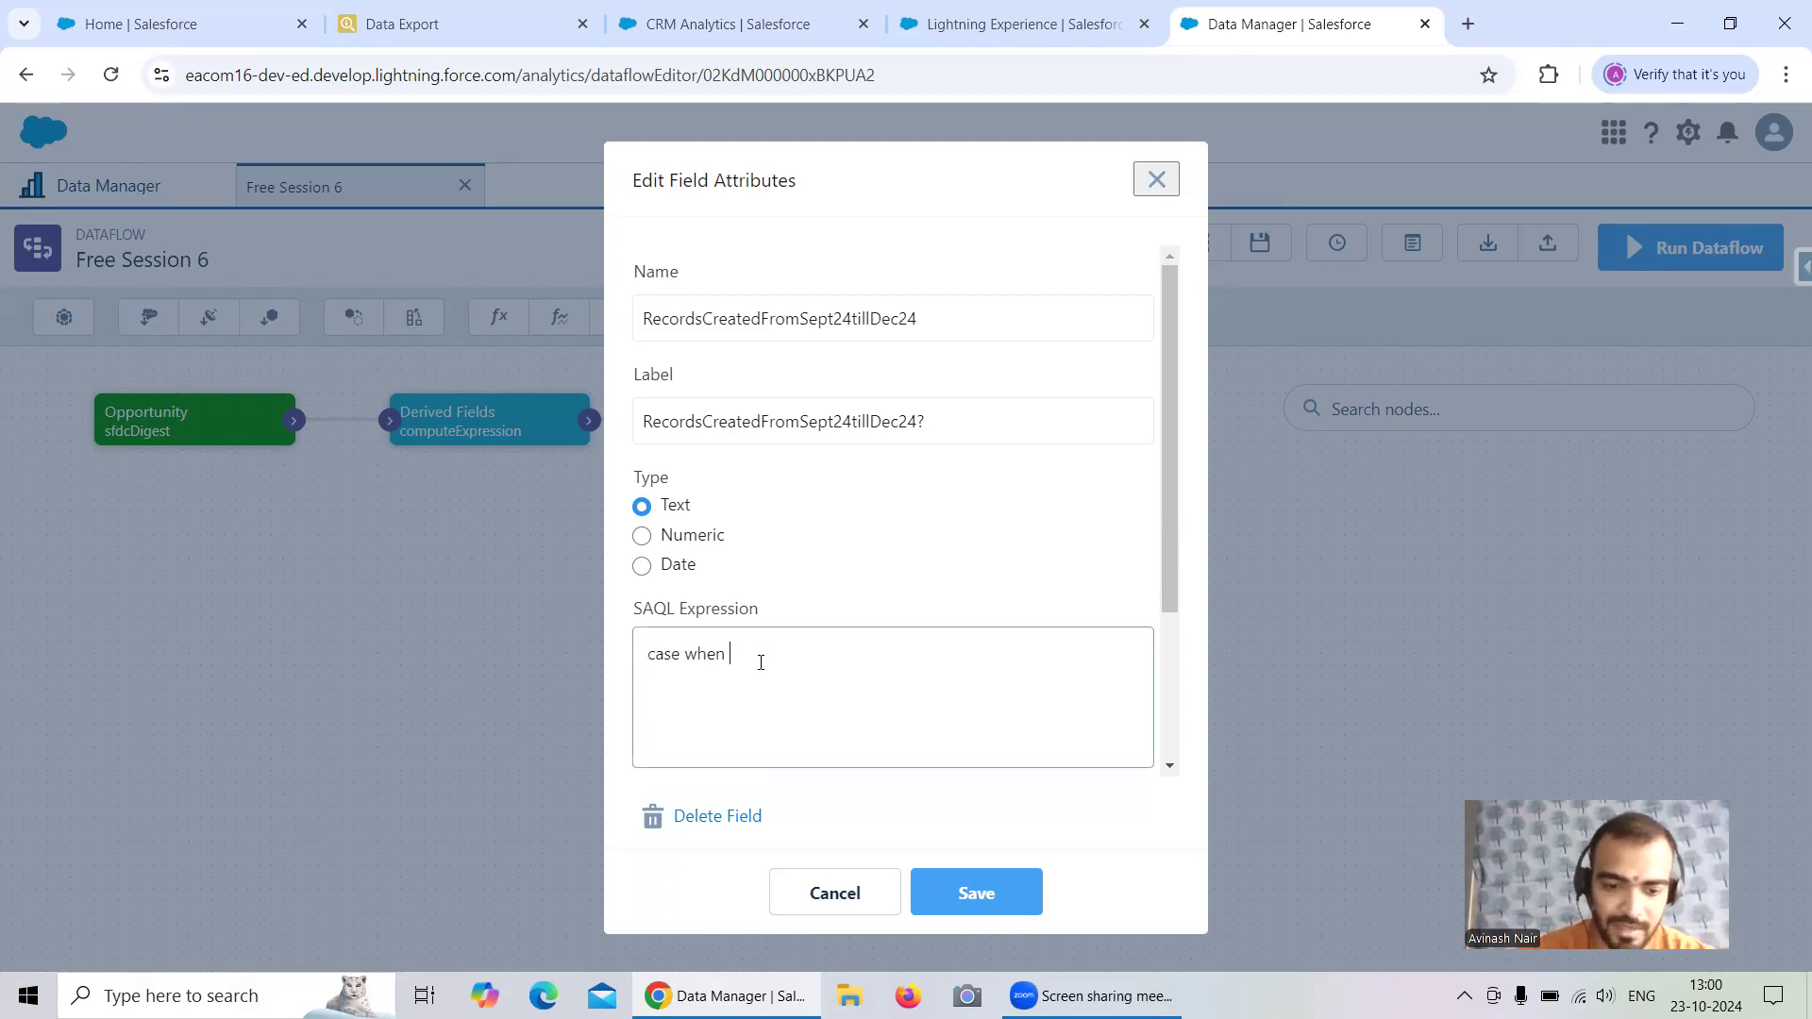
pyautogui.write('date')
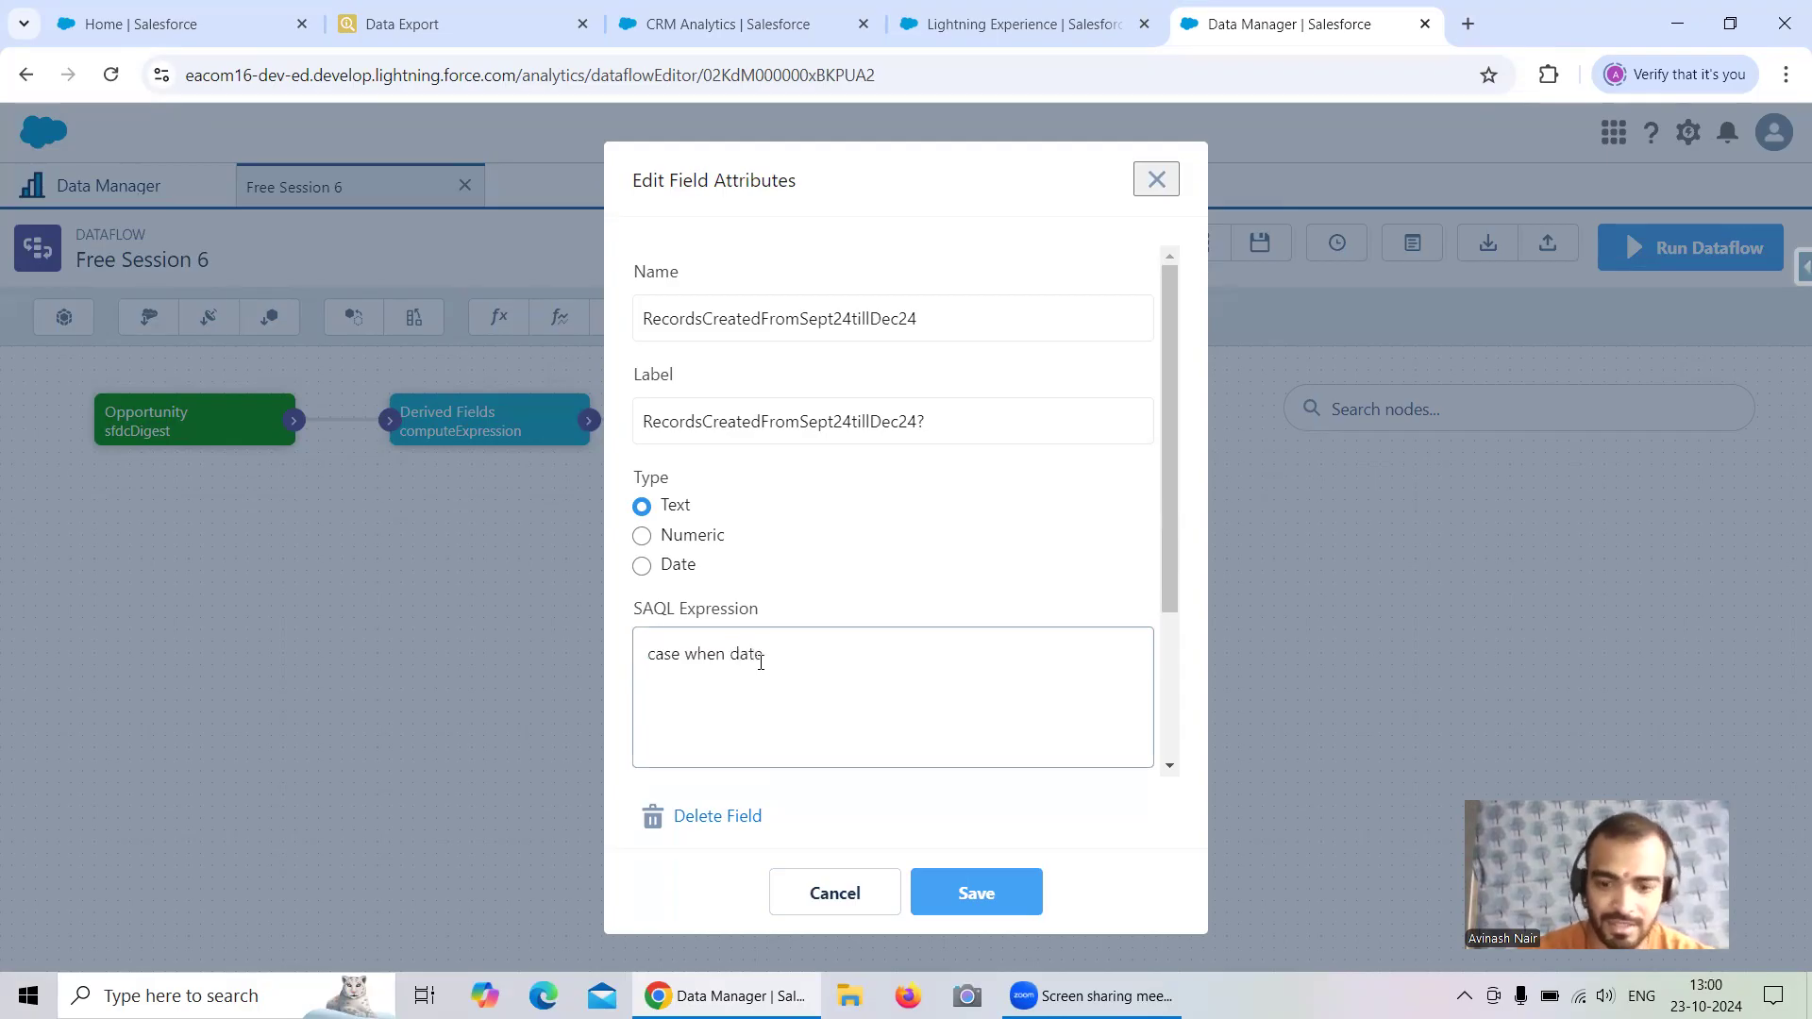
pyautogui.write("()''CreatedDa")
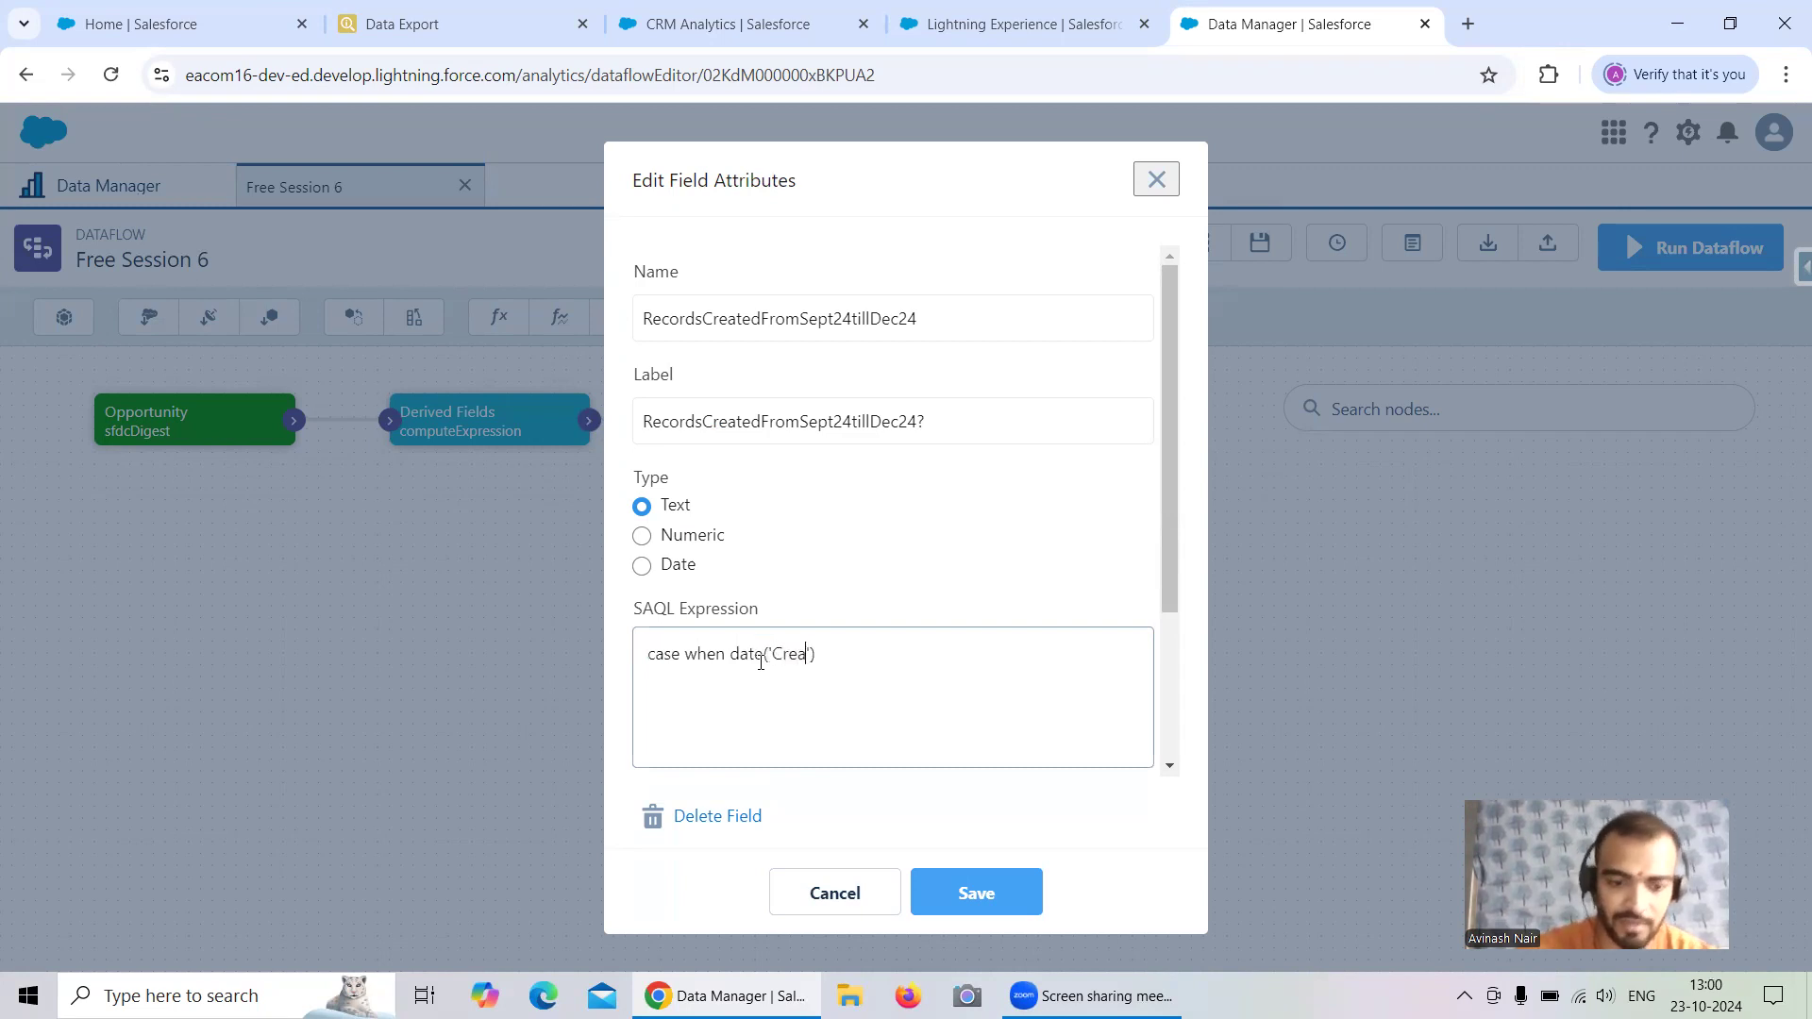
pyautogui.write('te_Year')
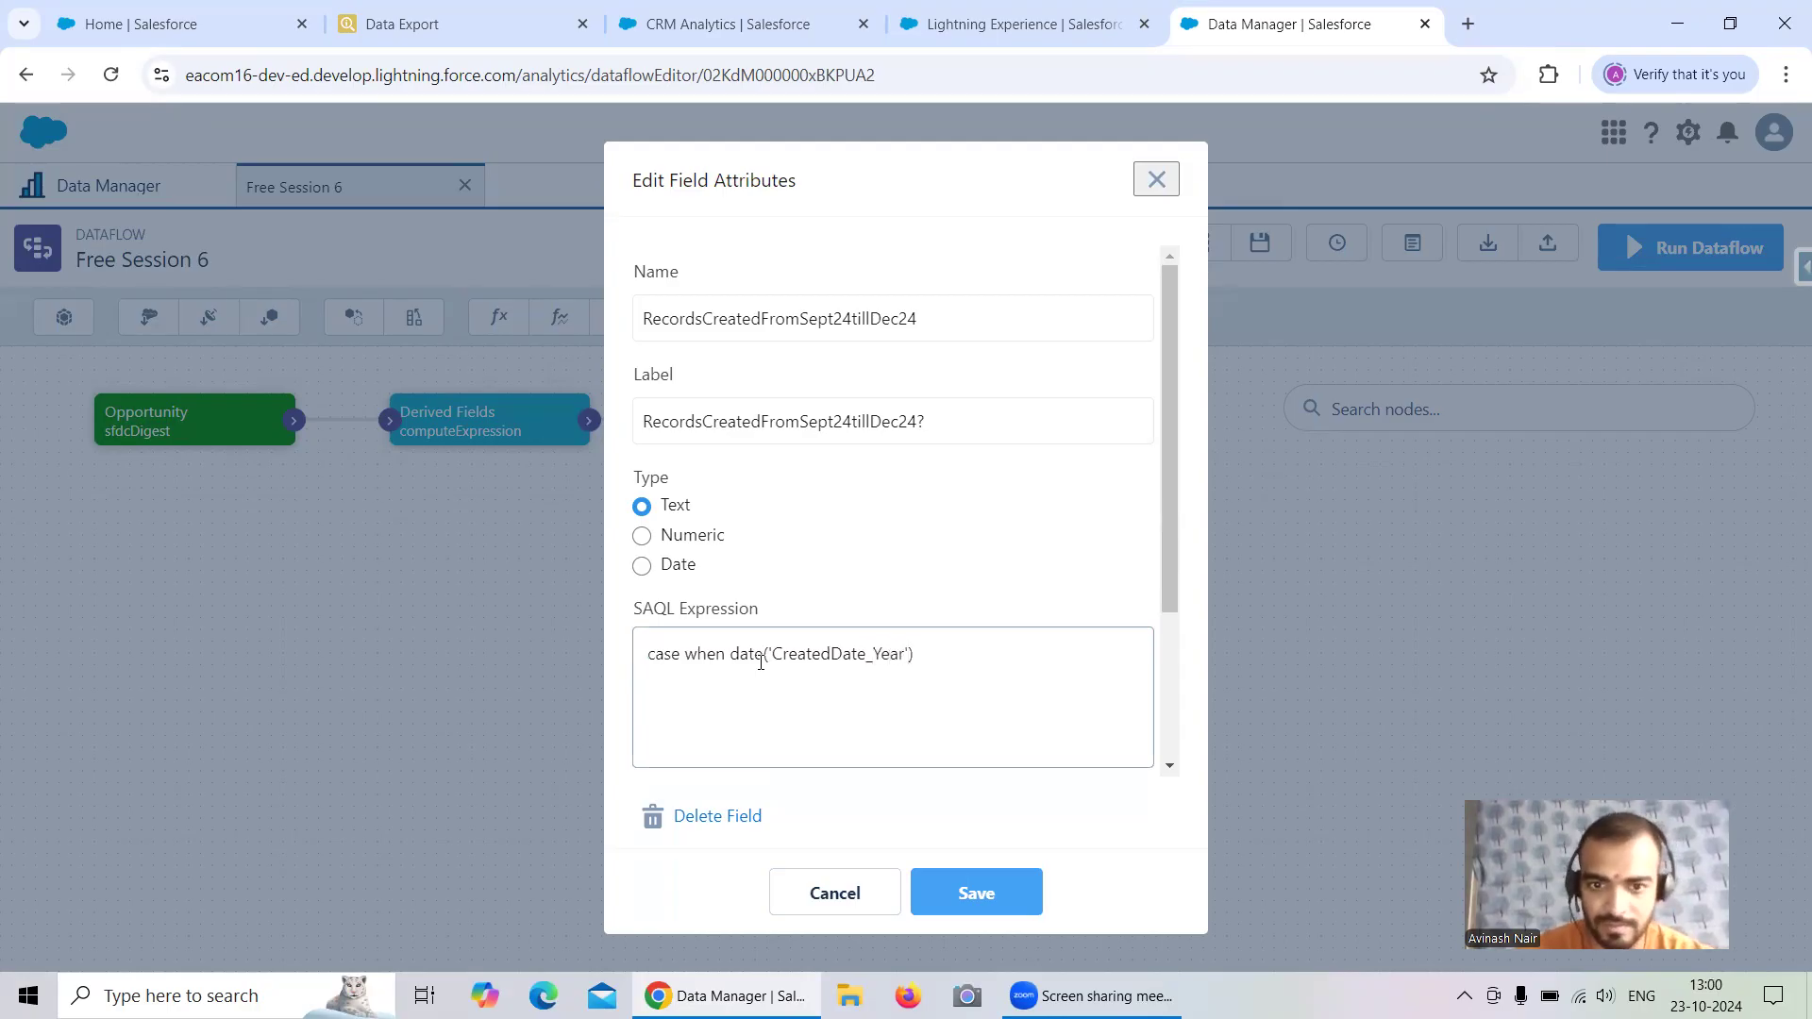
pyautogui.write(", '")
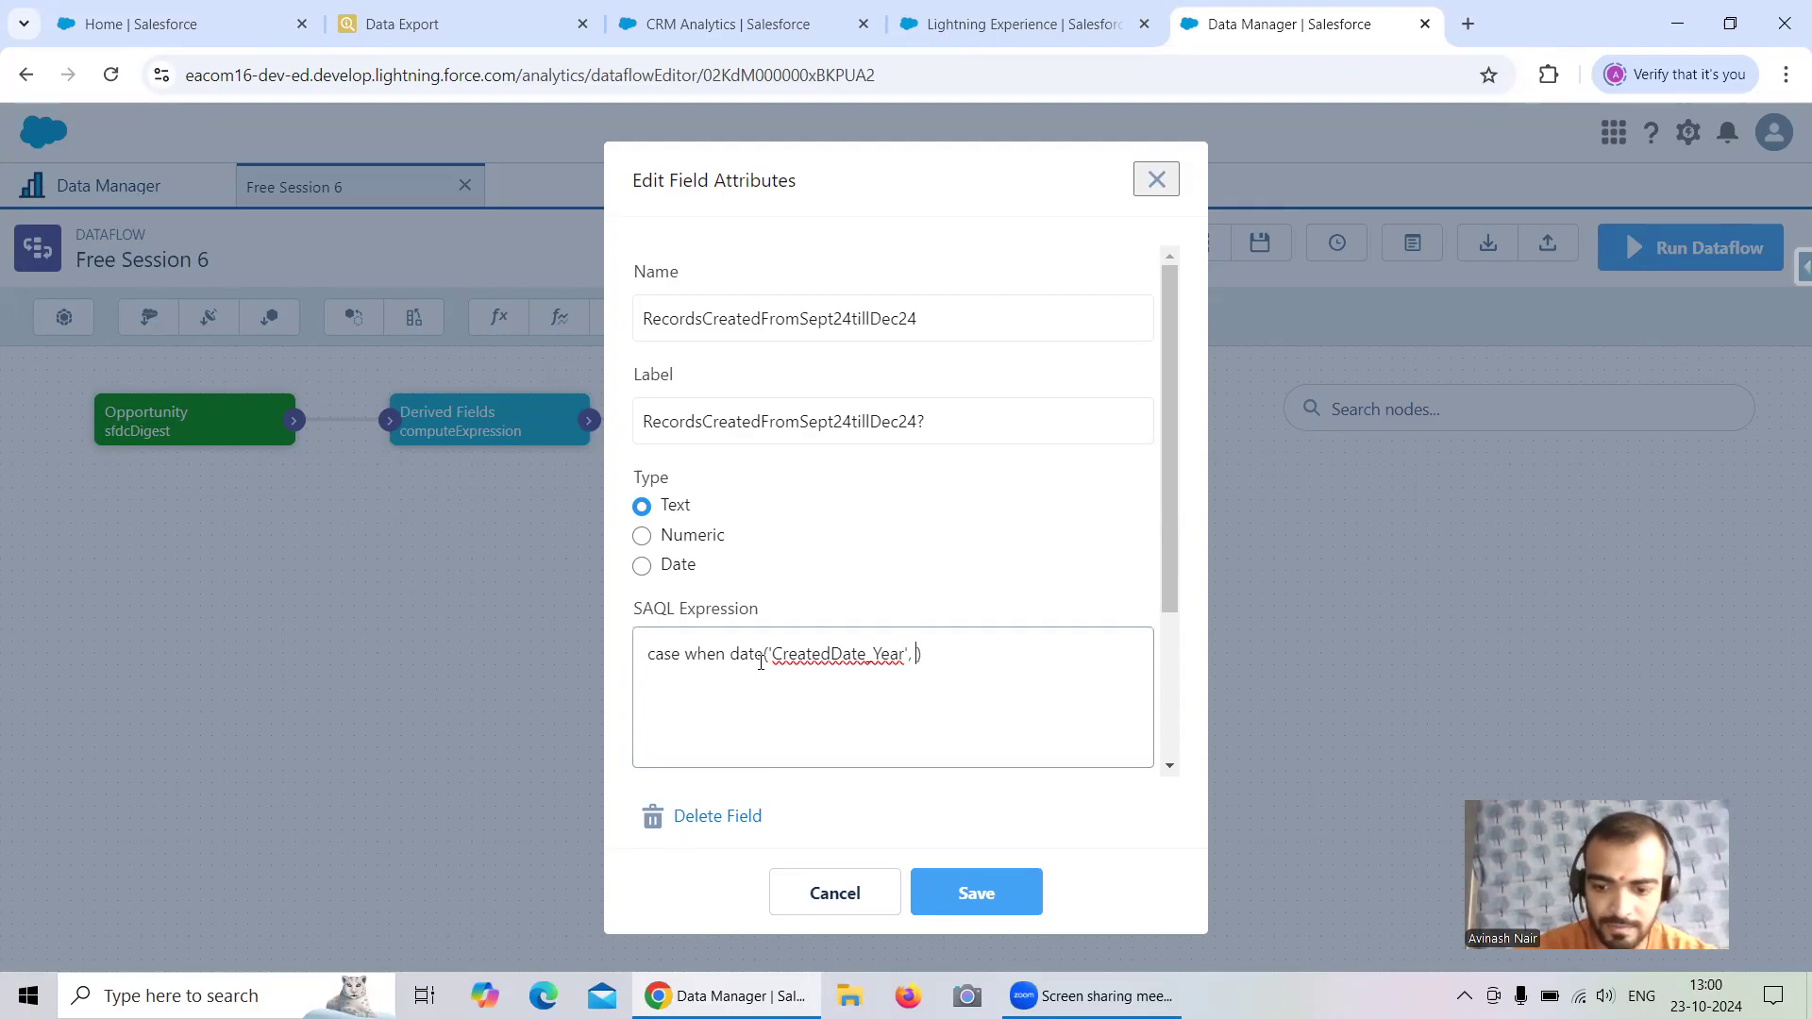
pyautogui.write('CreatedD')
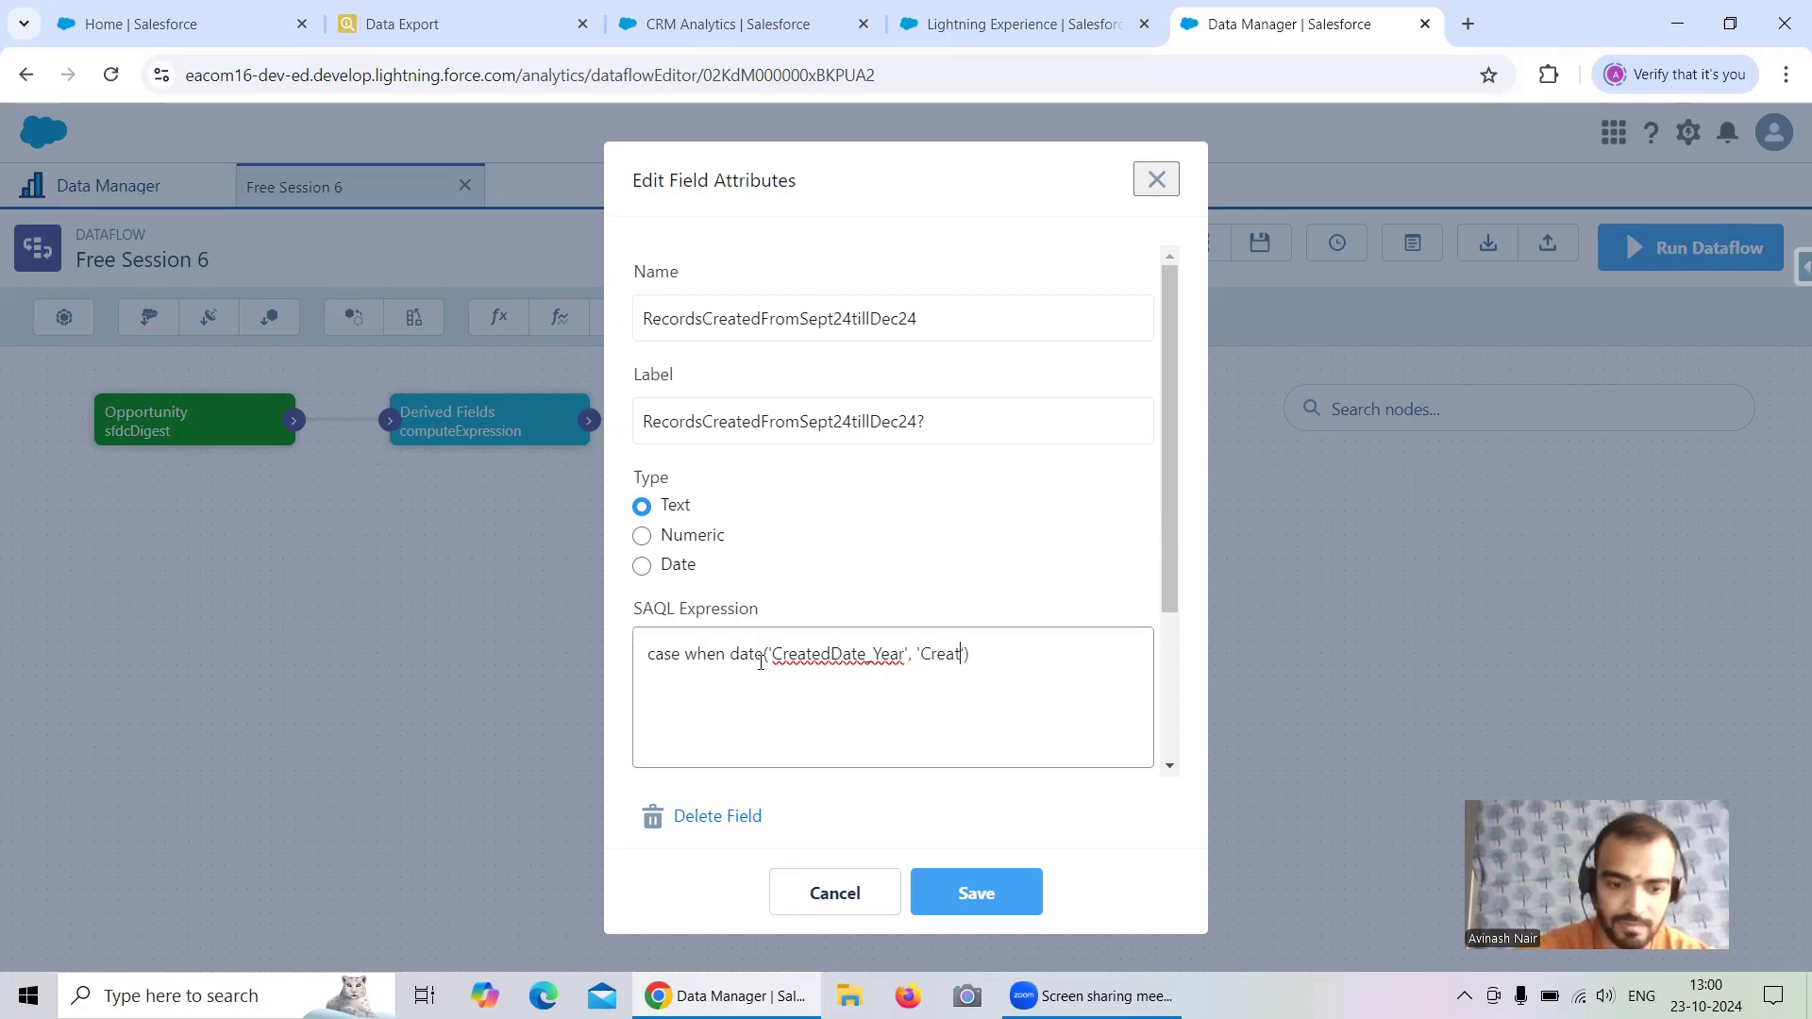
pyautogui.write('ate_Month')
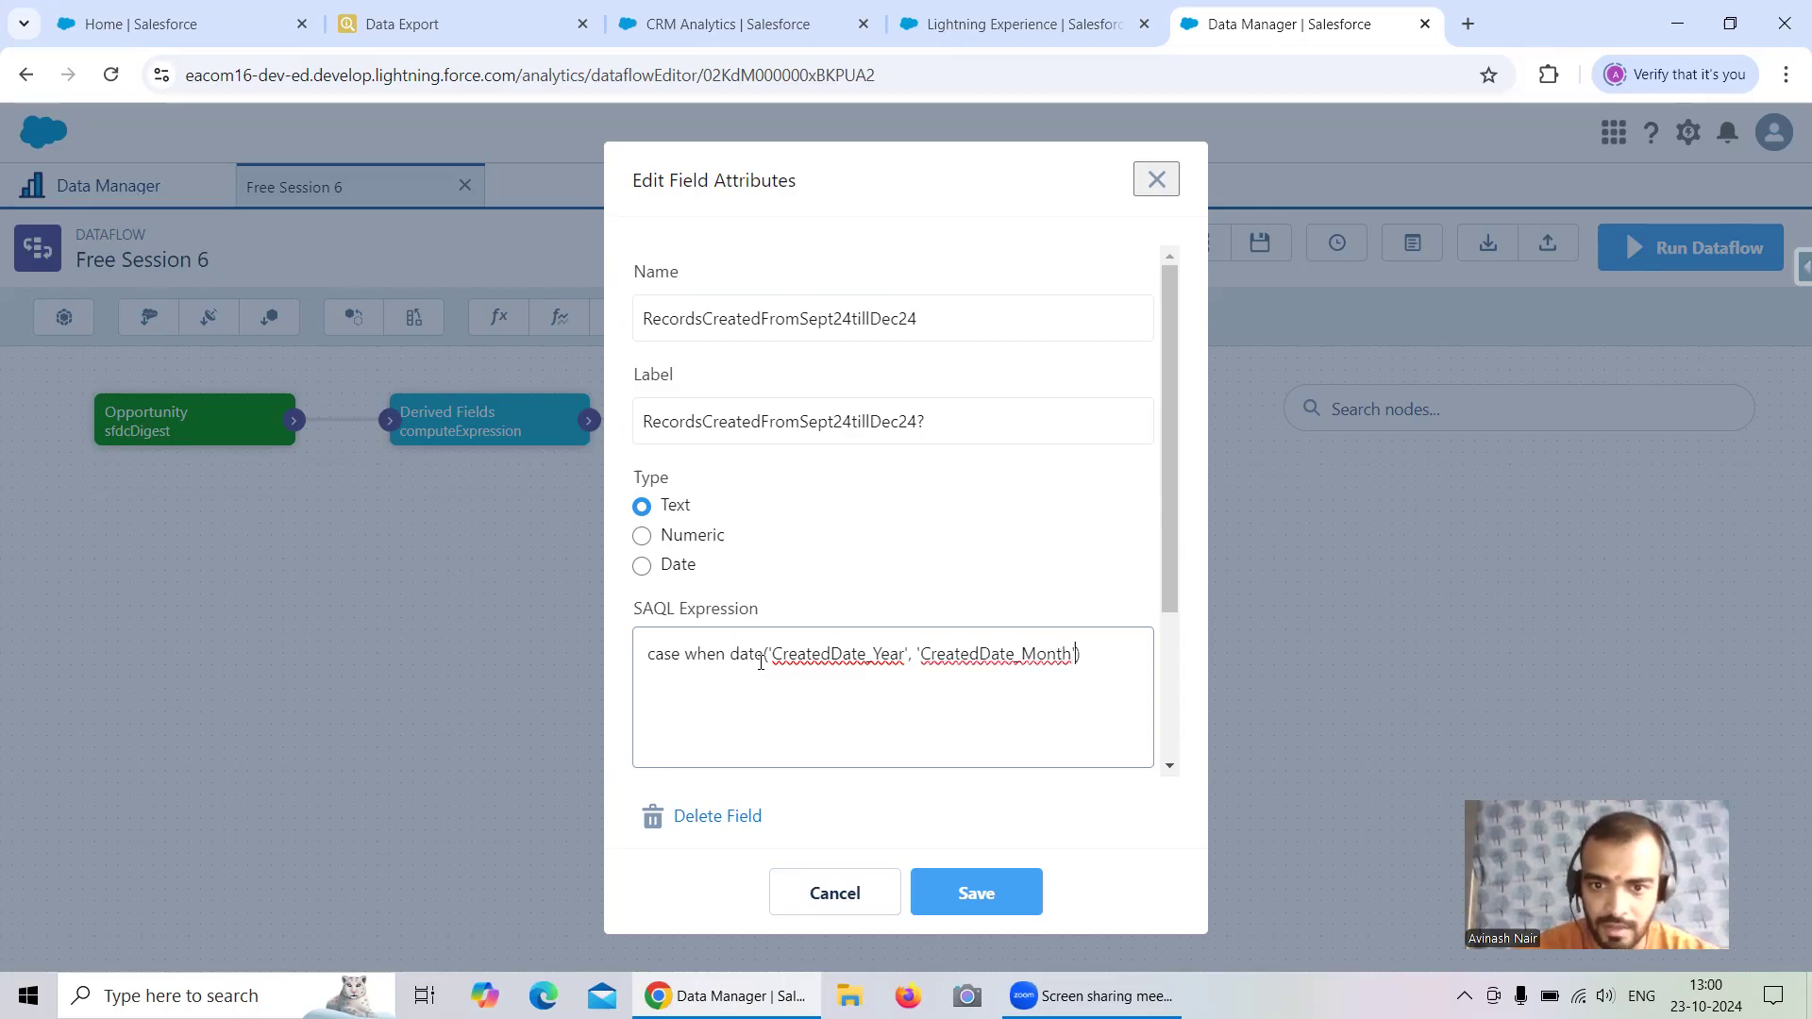
pyautogui.write(", '")
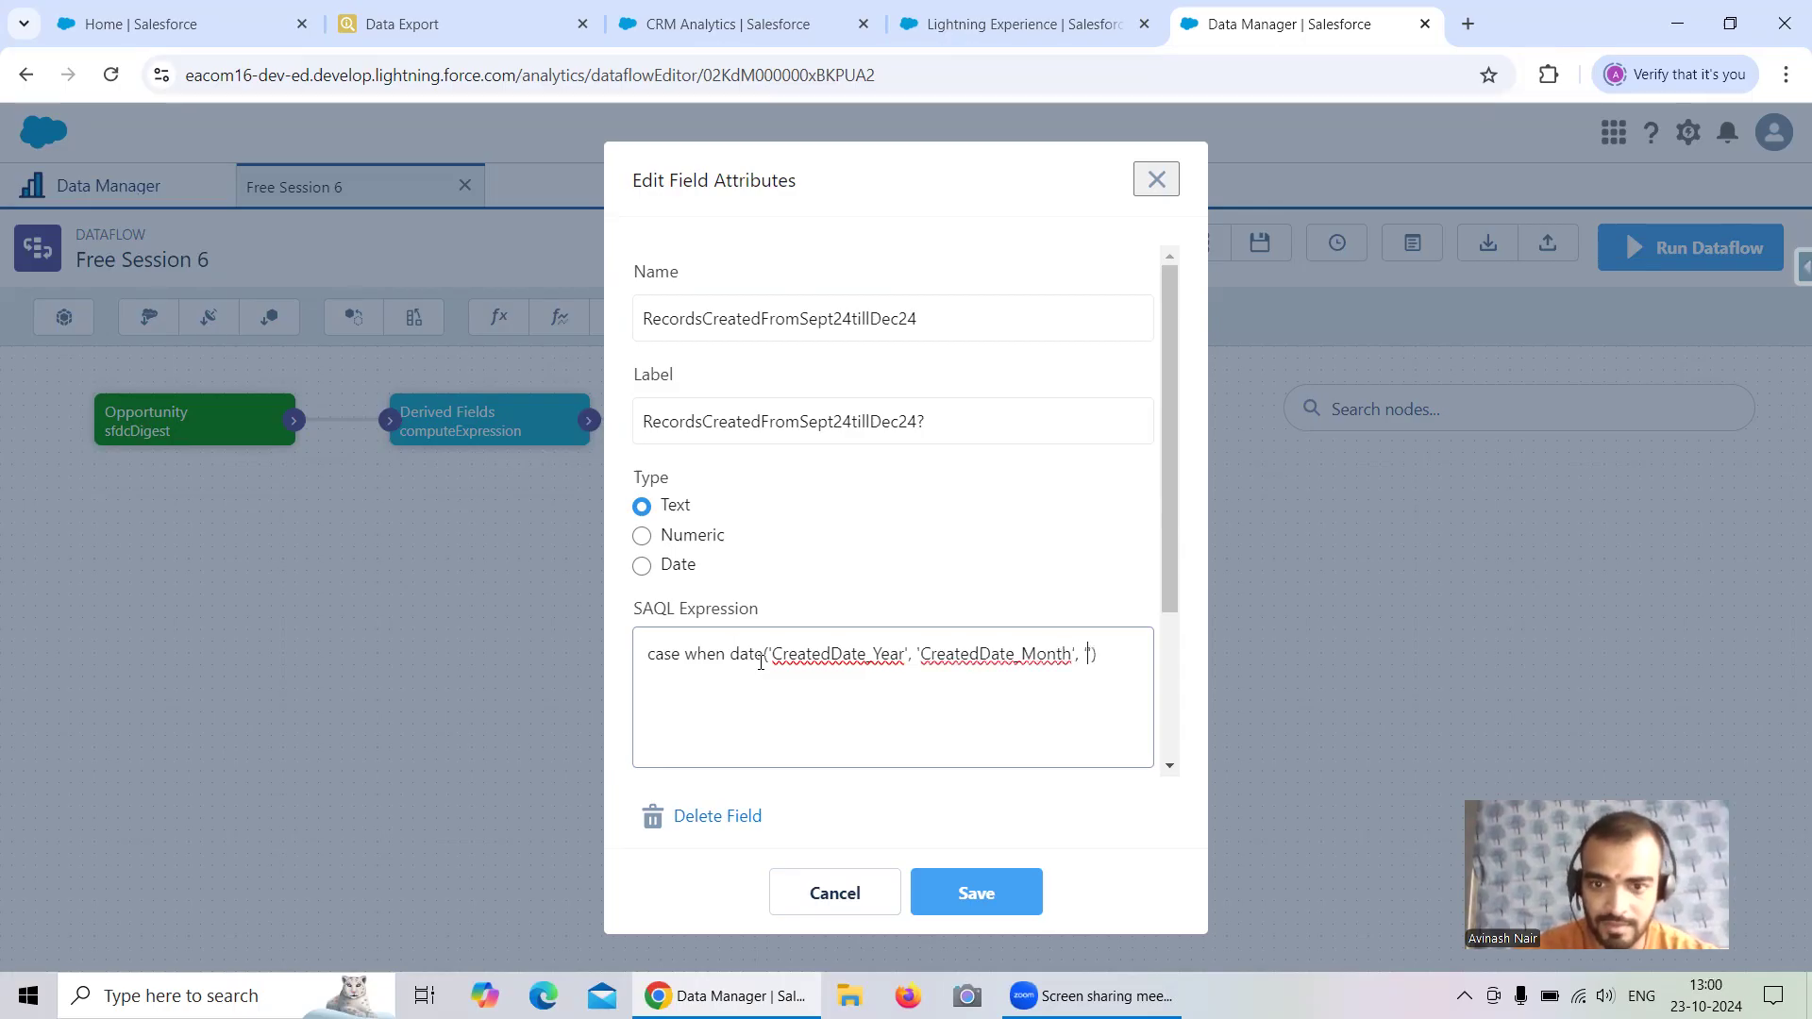
pyautogui.write('CreatedDat')
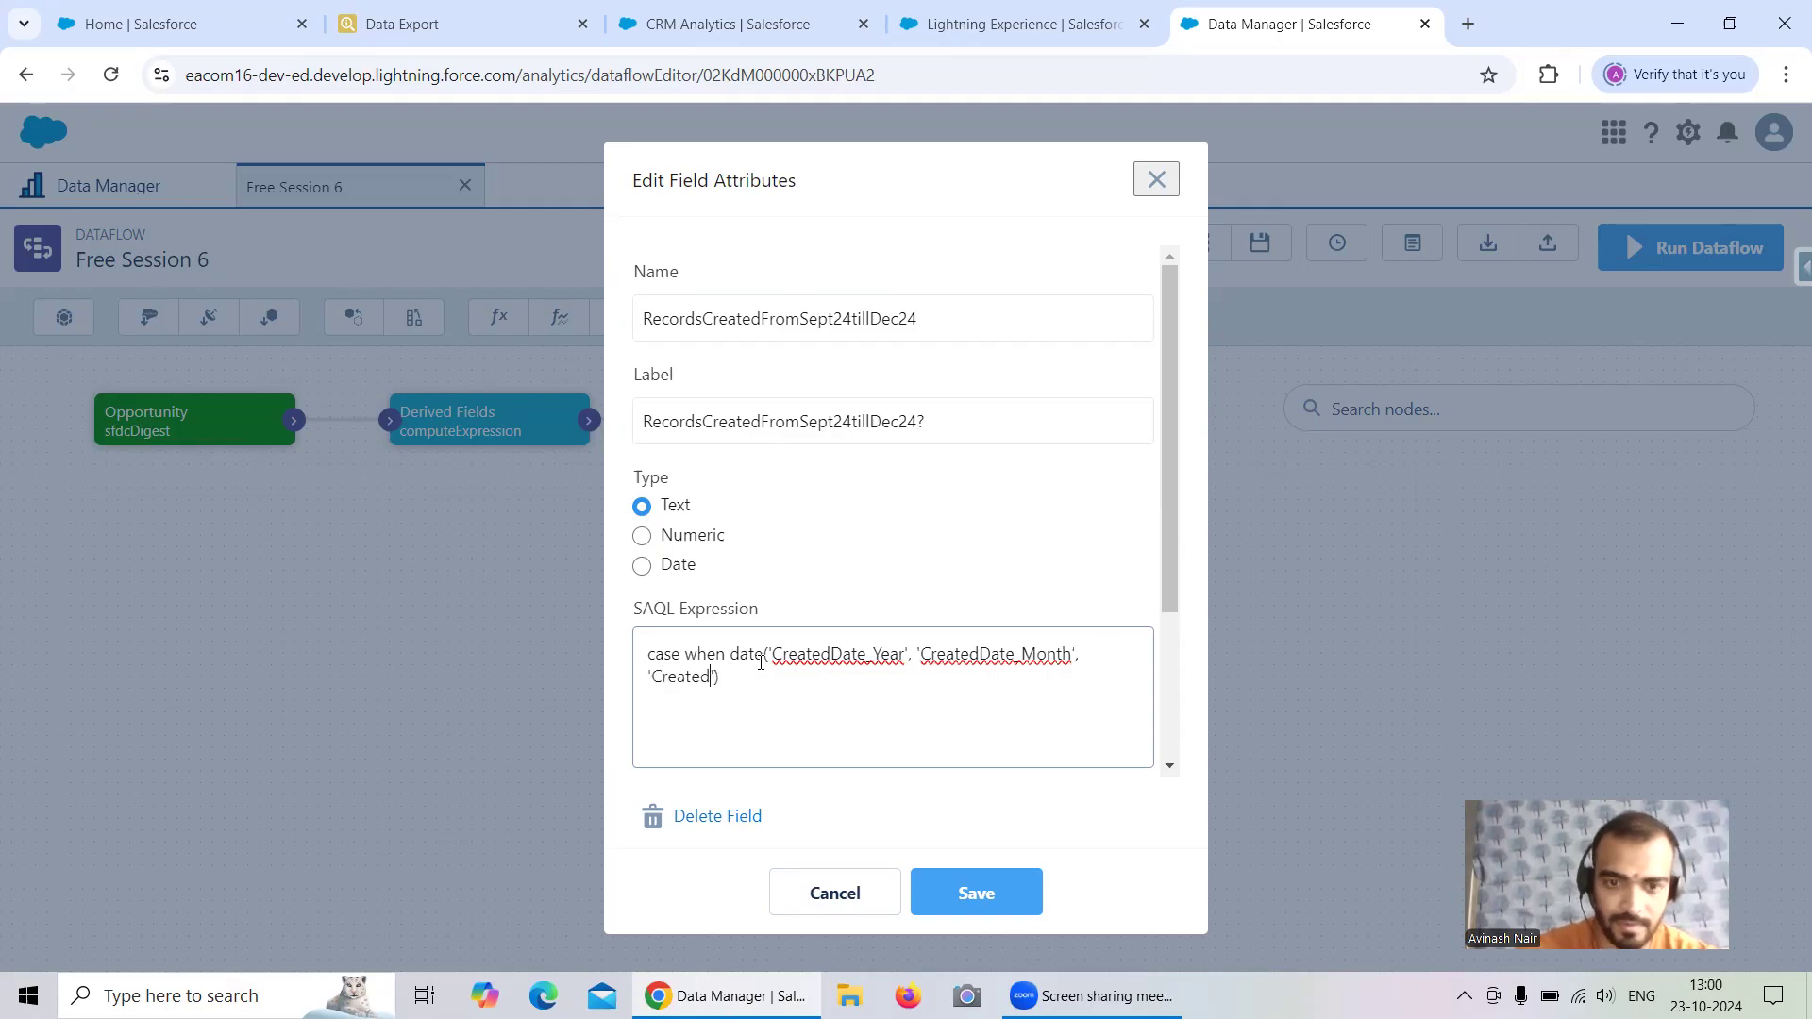
pyautogui.write('e_')
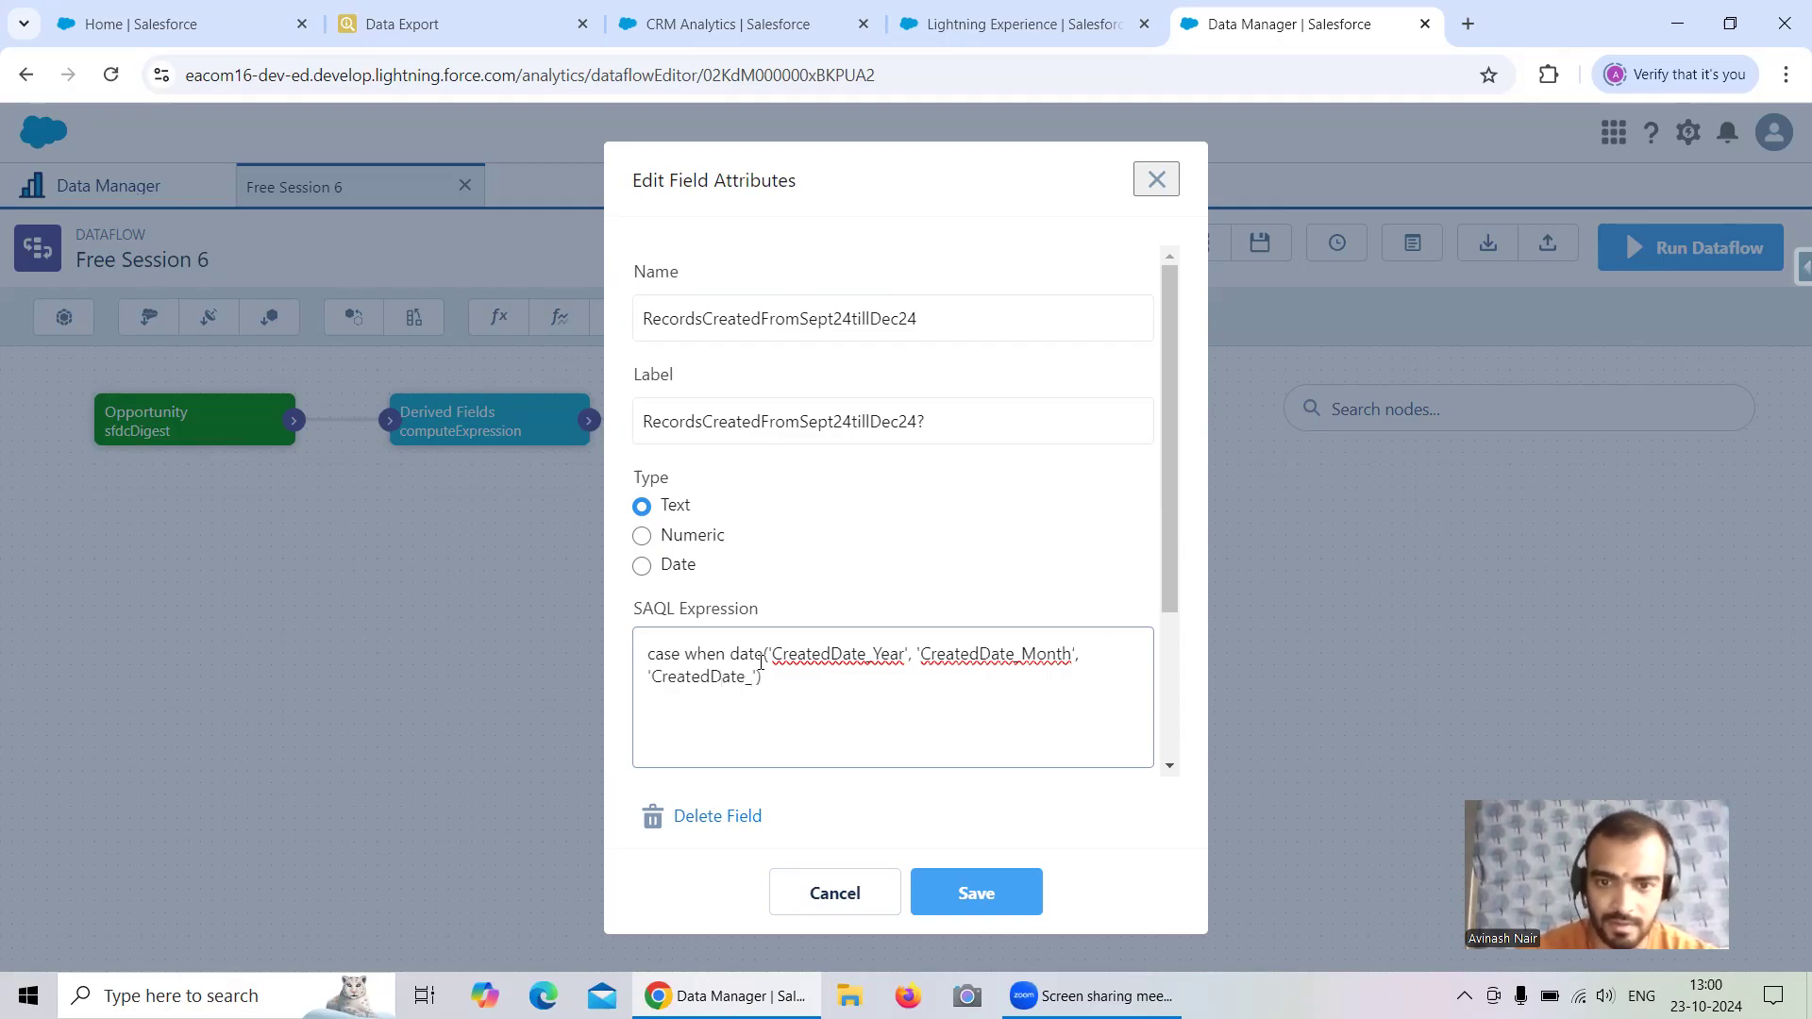
pyautogui.write('Day')
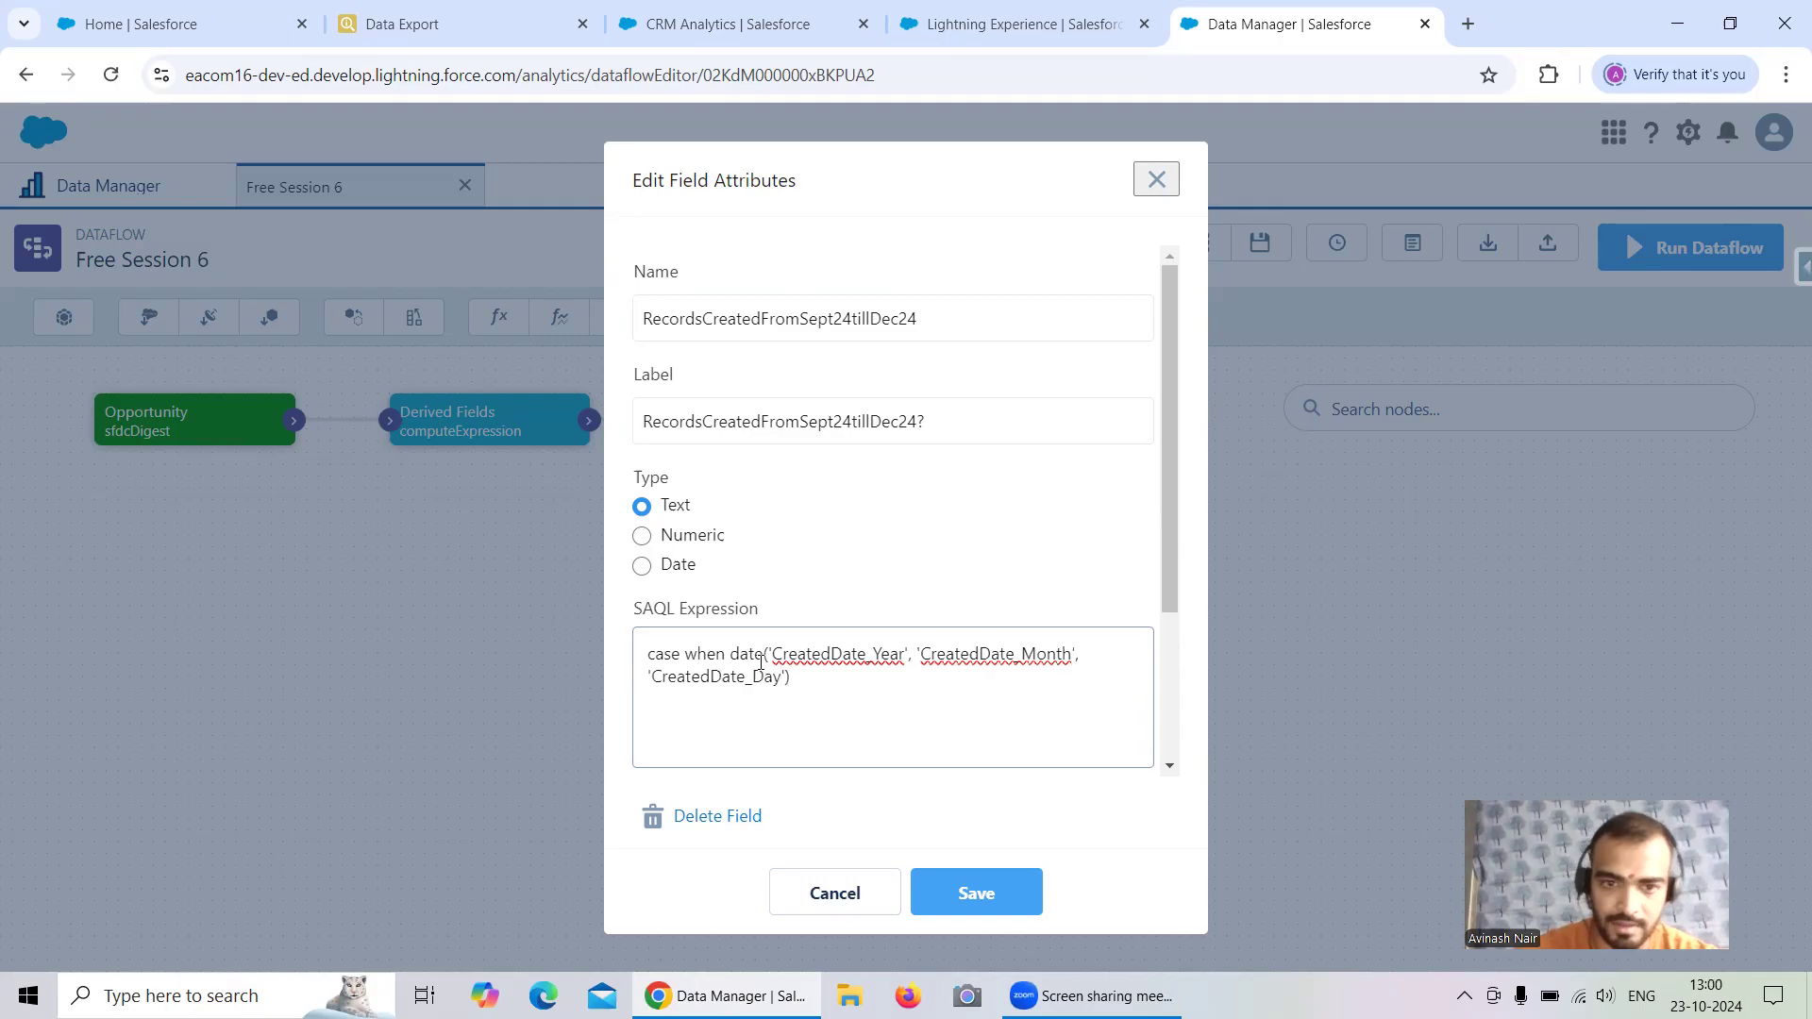
# Continue the condition with in [dateRange([2024,09,01]) so the date range starts on 1 September 2024
pyautogui.click(812, 683)
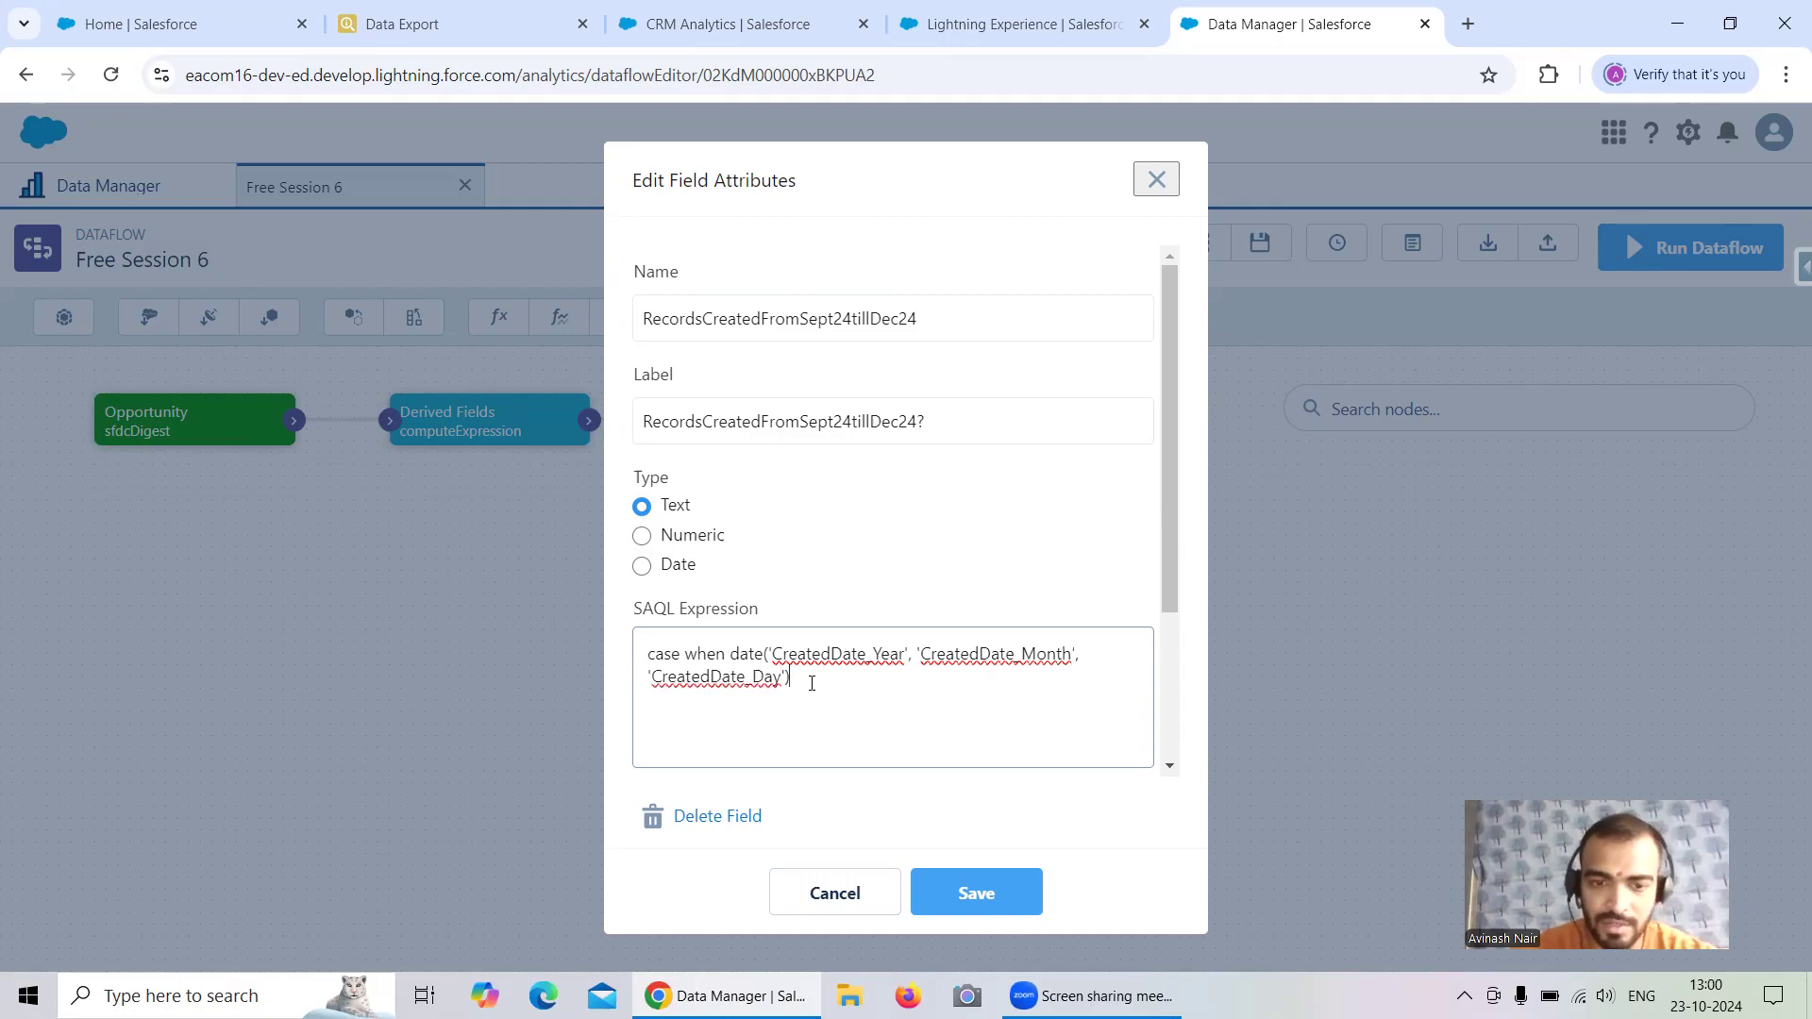
pyautogui.write('in')
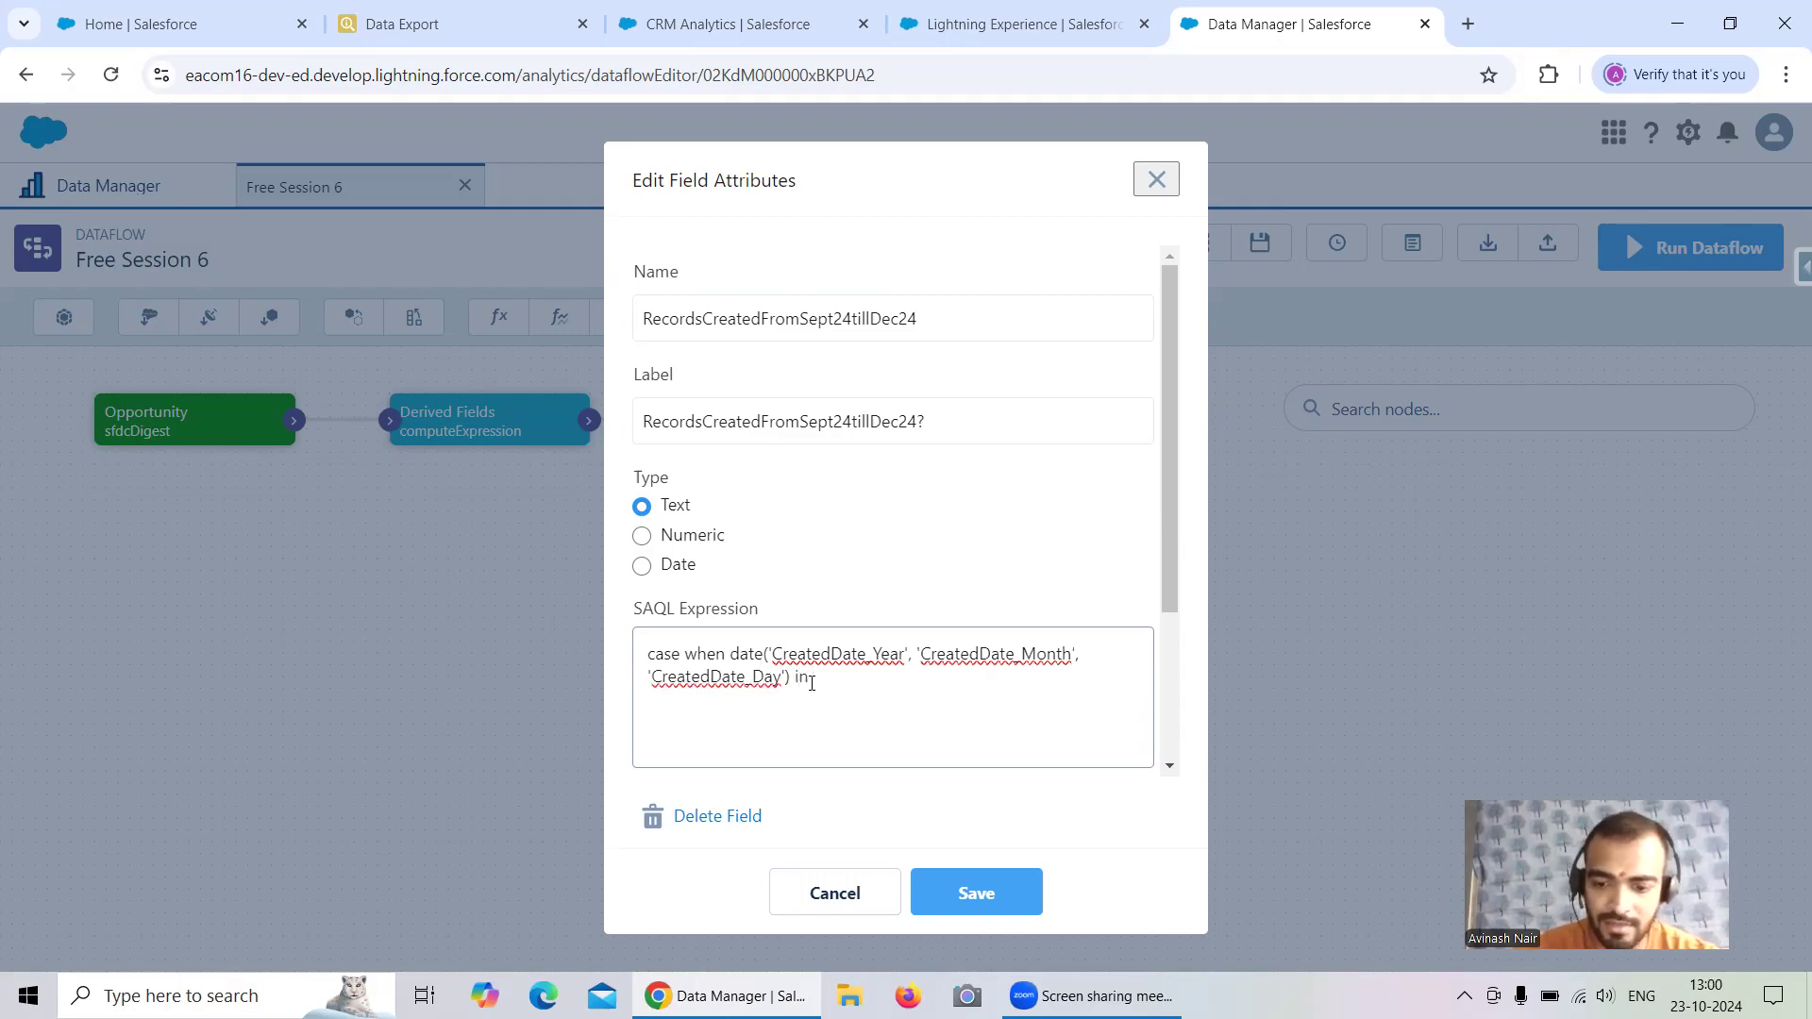
pyautogui.write(' [dateRa')
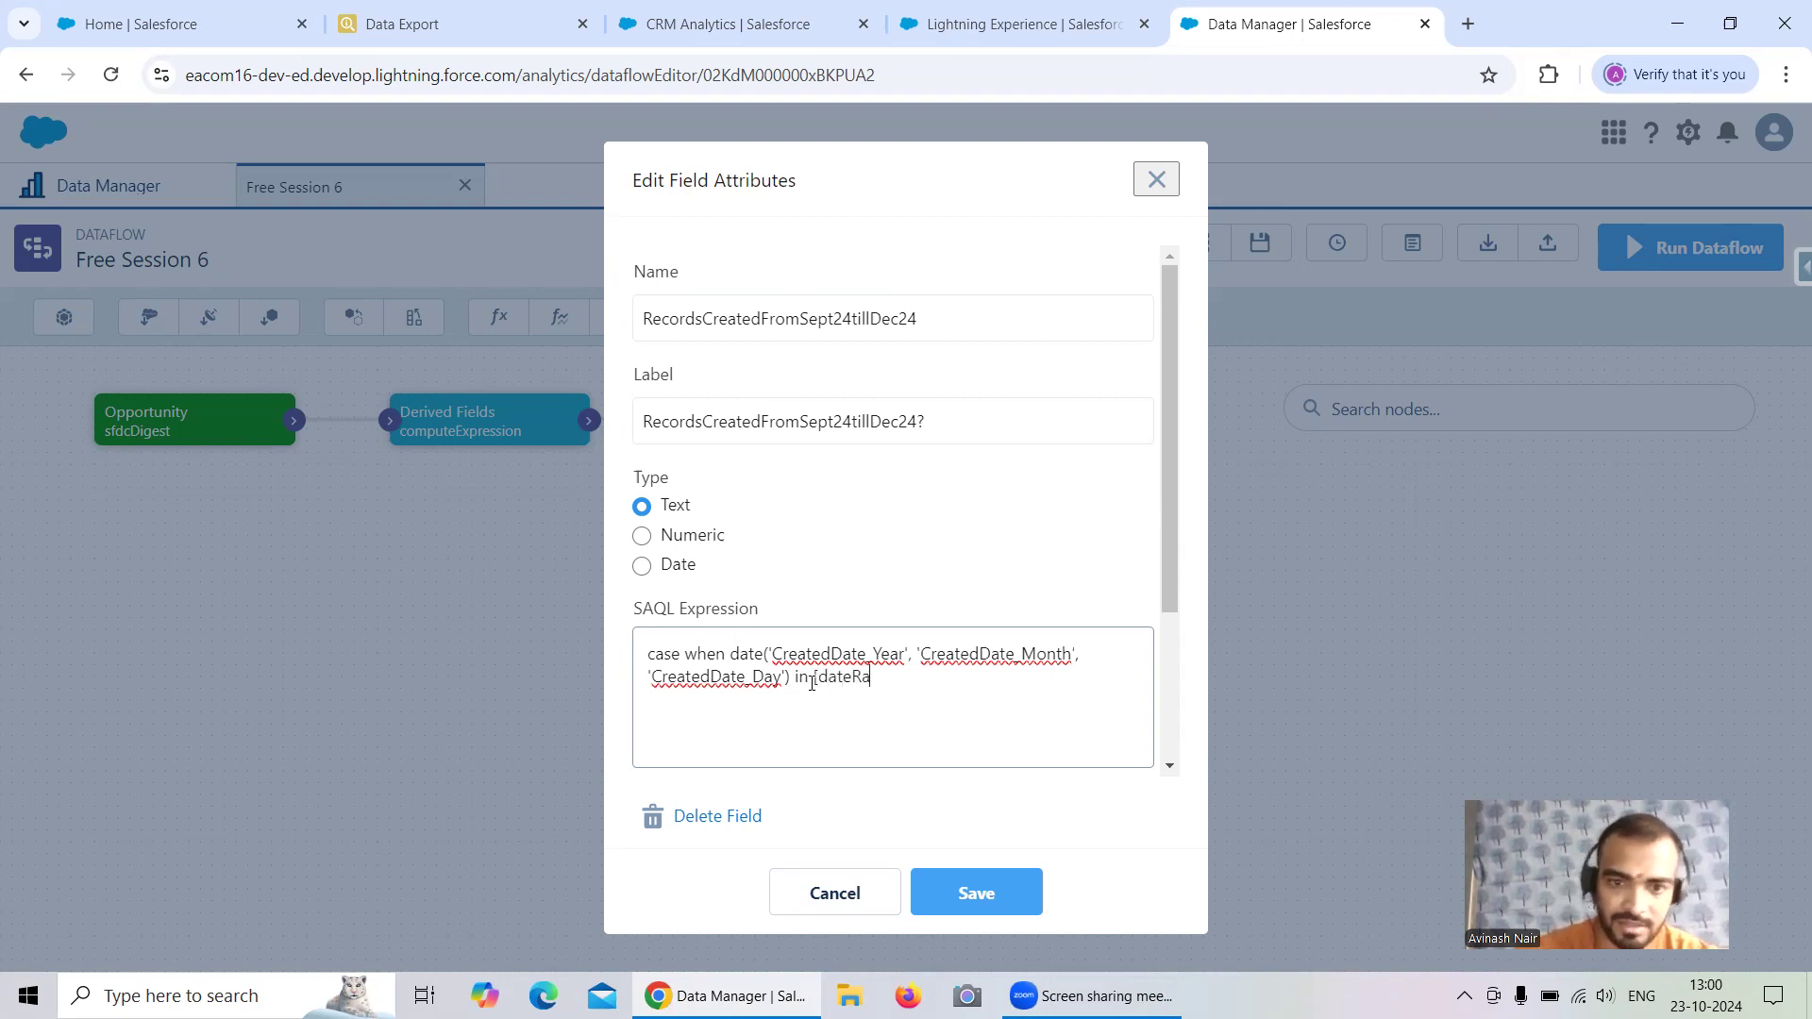
pyautogui.write('nge')
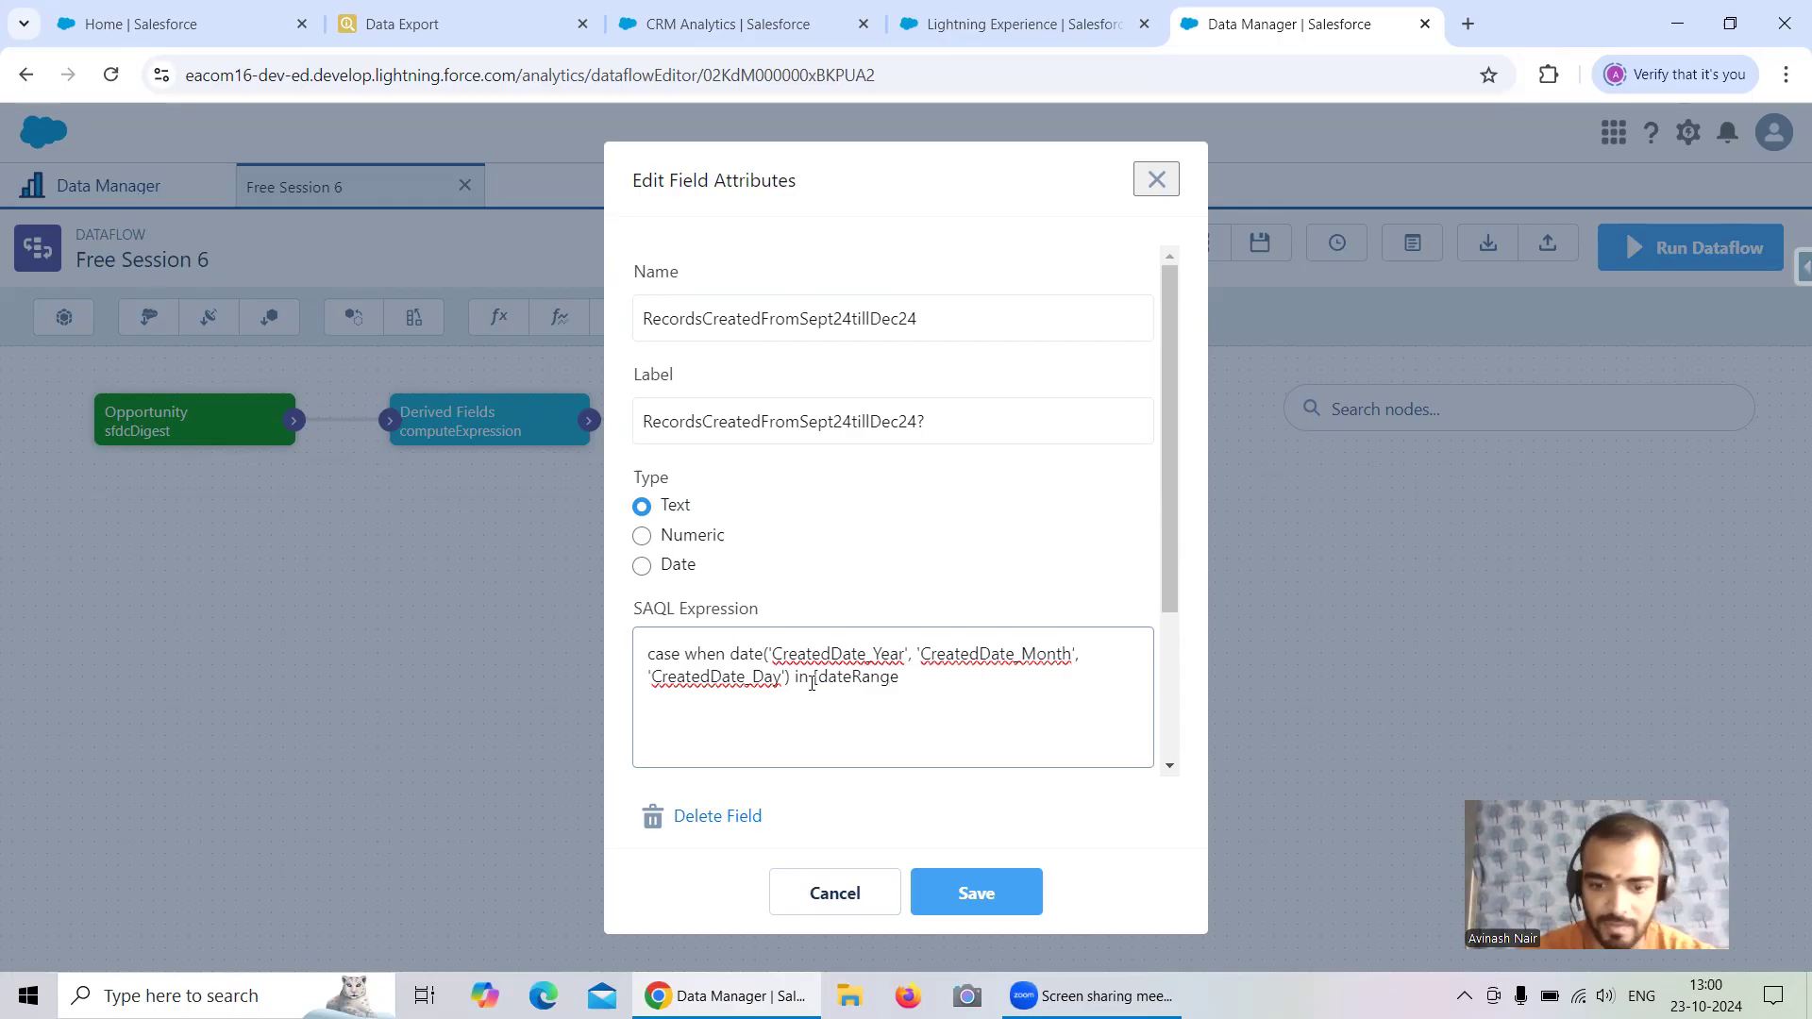
pyautogui.write('()')
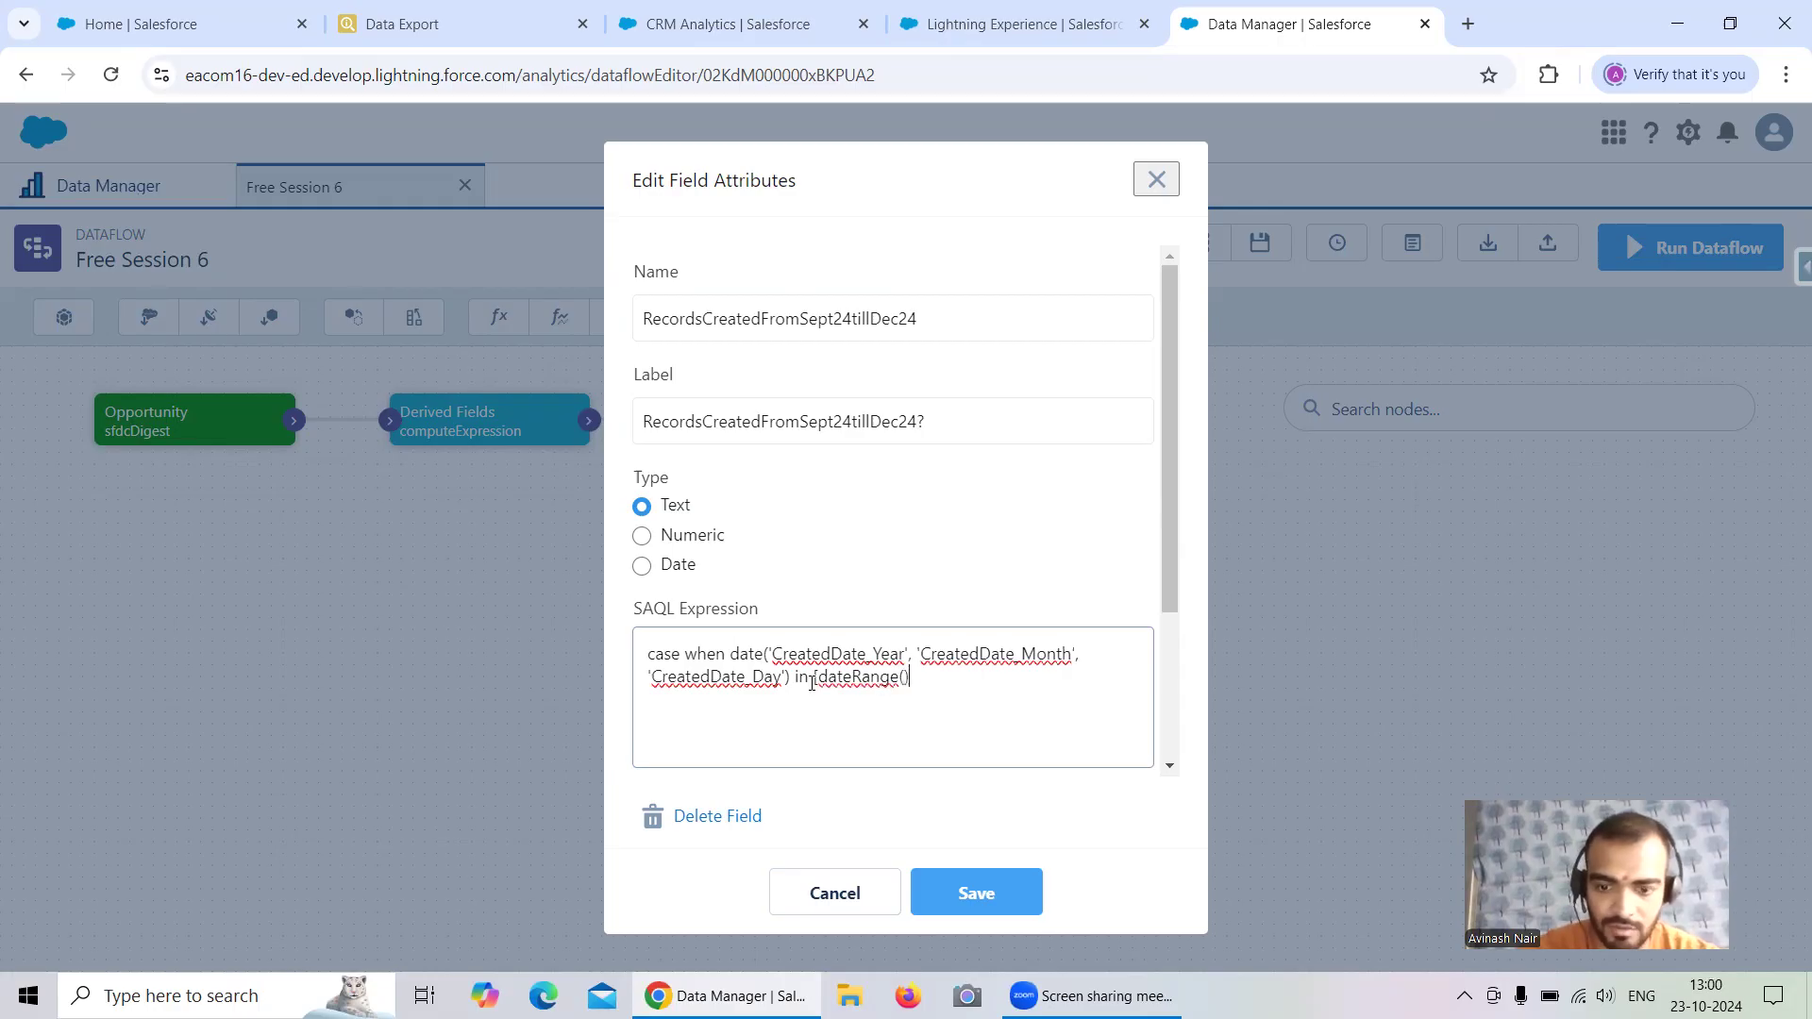
pyautogui.press('Left')
pyautogui.write('[]')
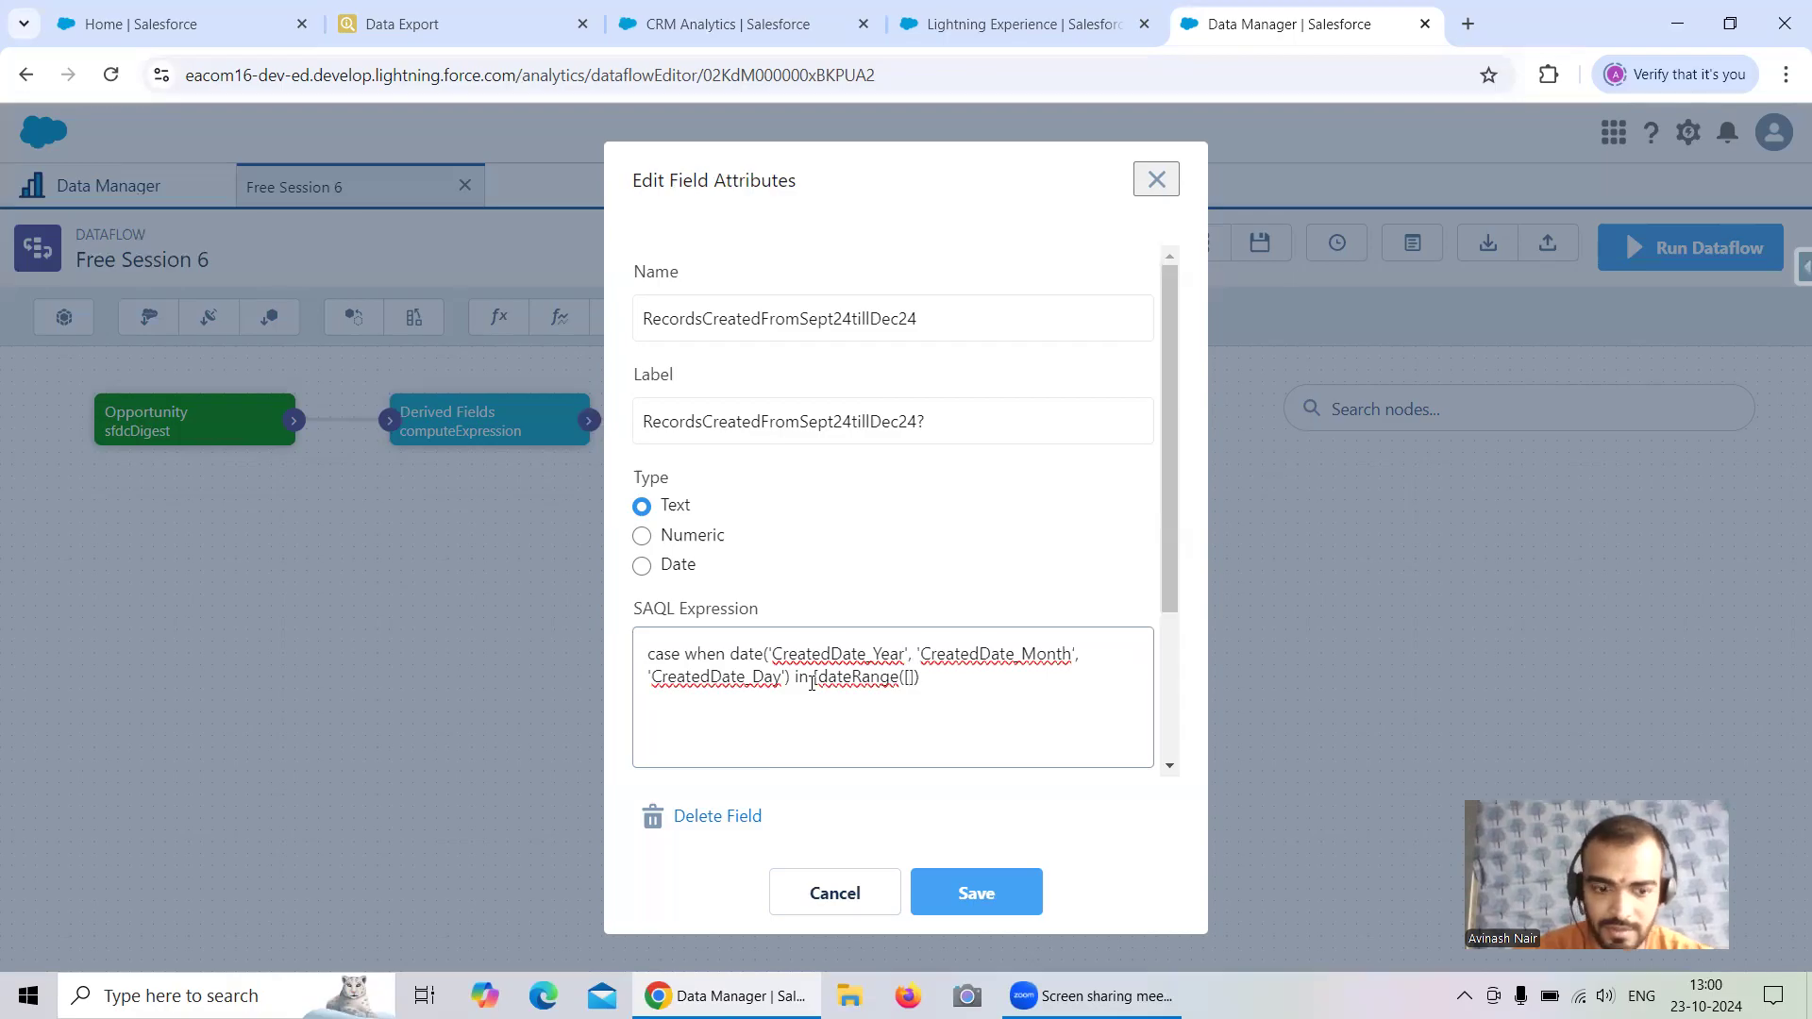
pyautogui.write('2024,')
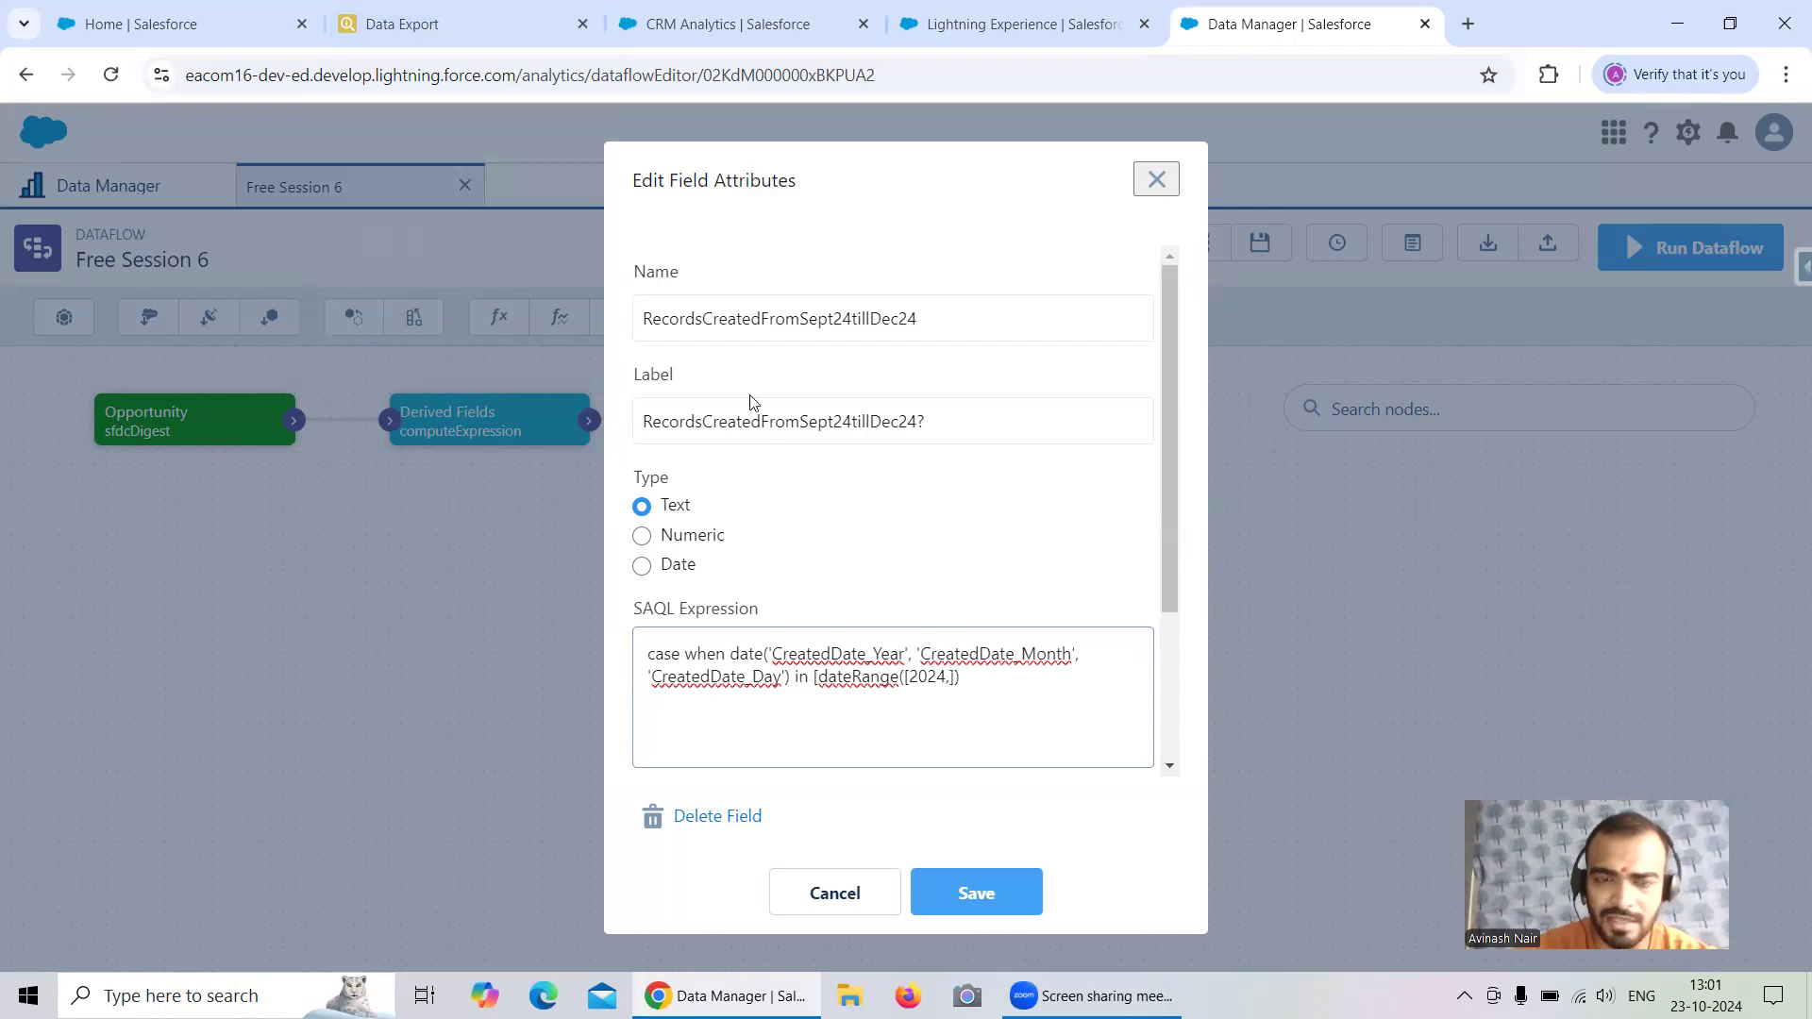
pyautogui.click(551, 47)
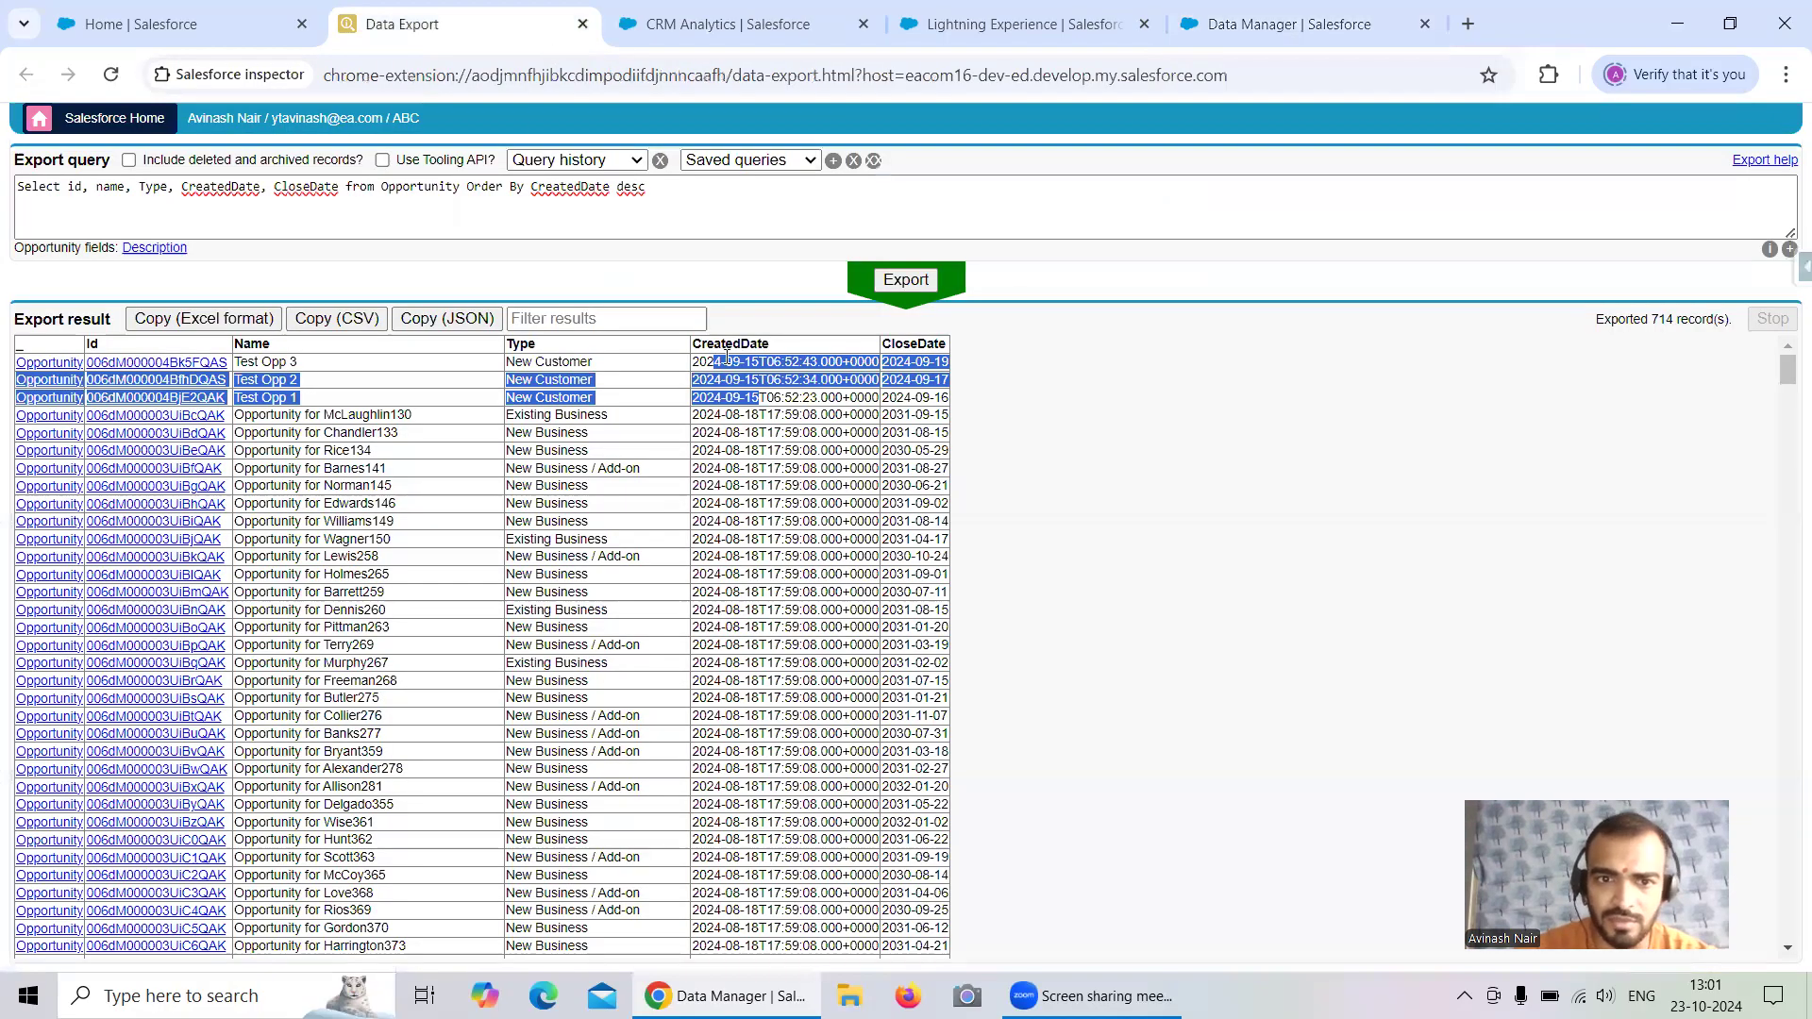
pyautogui.click(1225, 28)
pyautogui.write(',09,01')
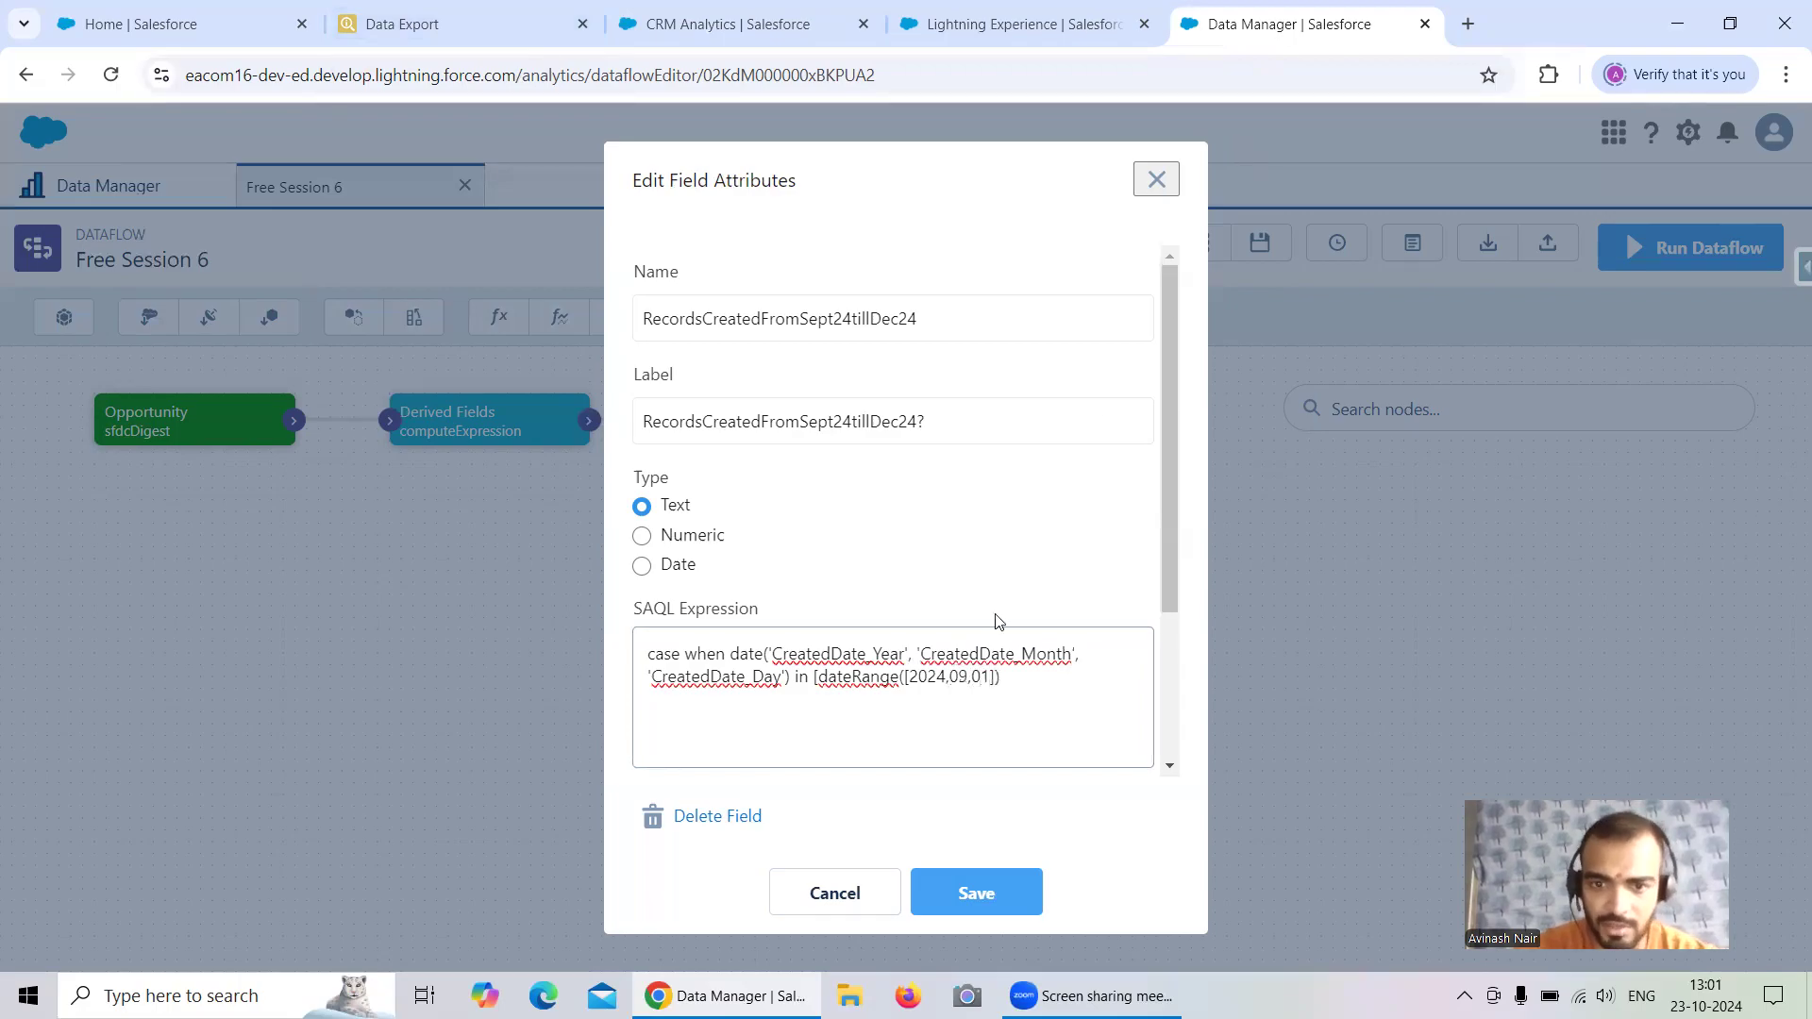
# Add ,([2024,12,01]) after the start date as the end of the date range
pyautogui.click(1021, 679)
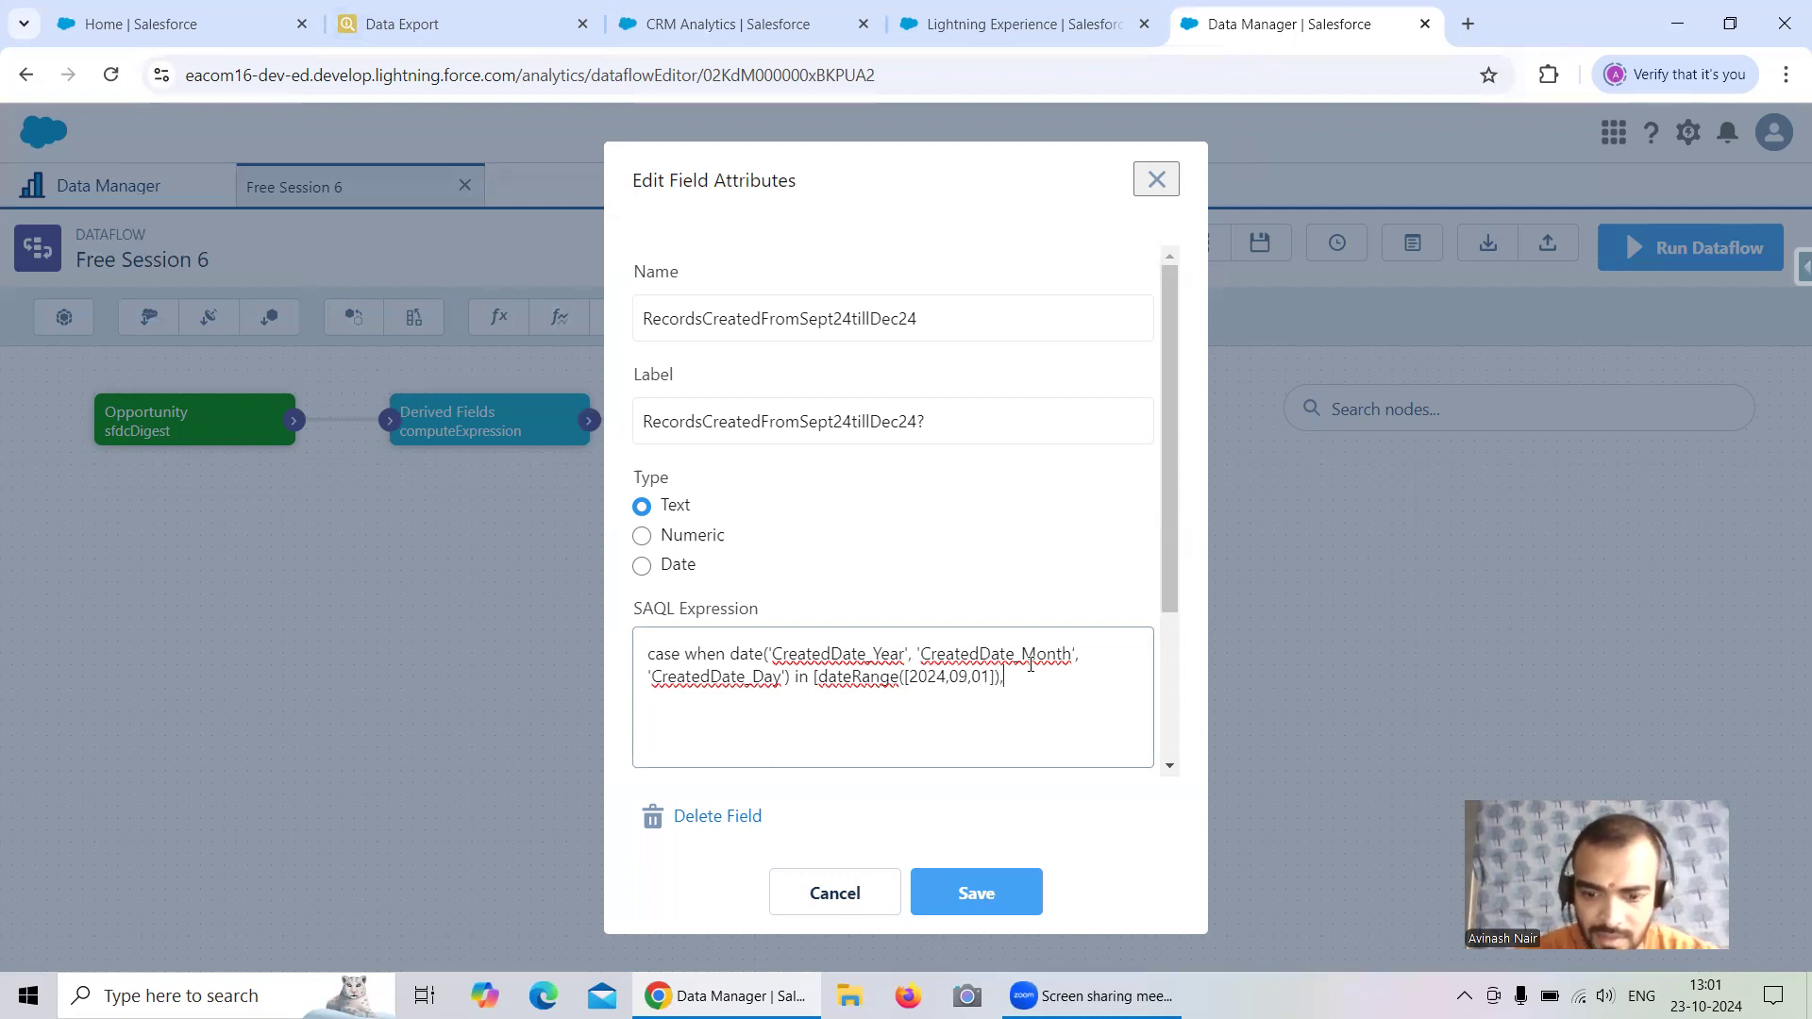
pyautogui.write('()')
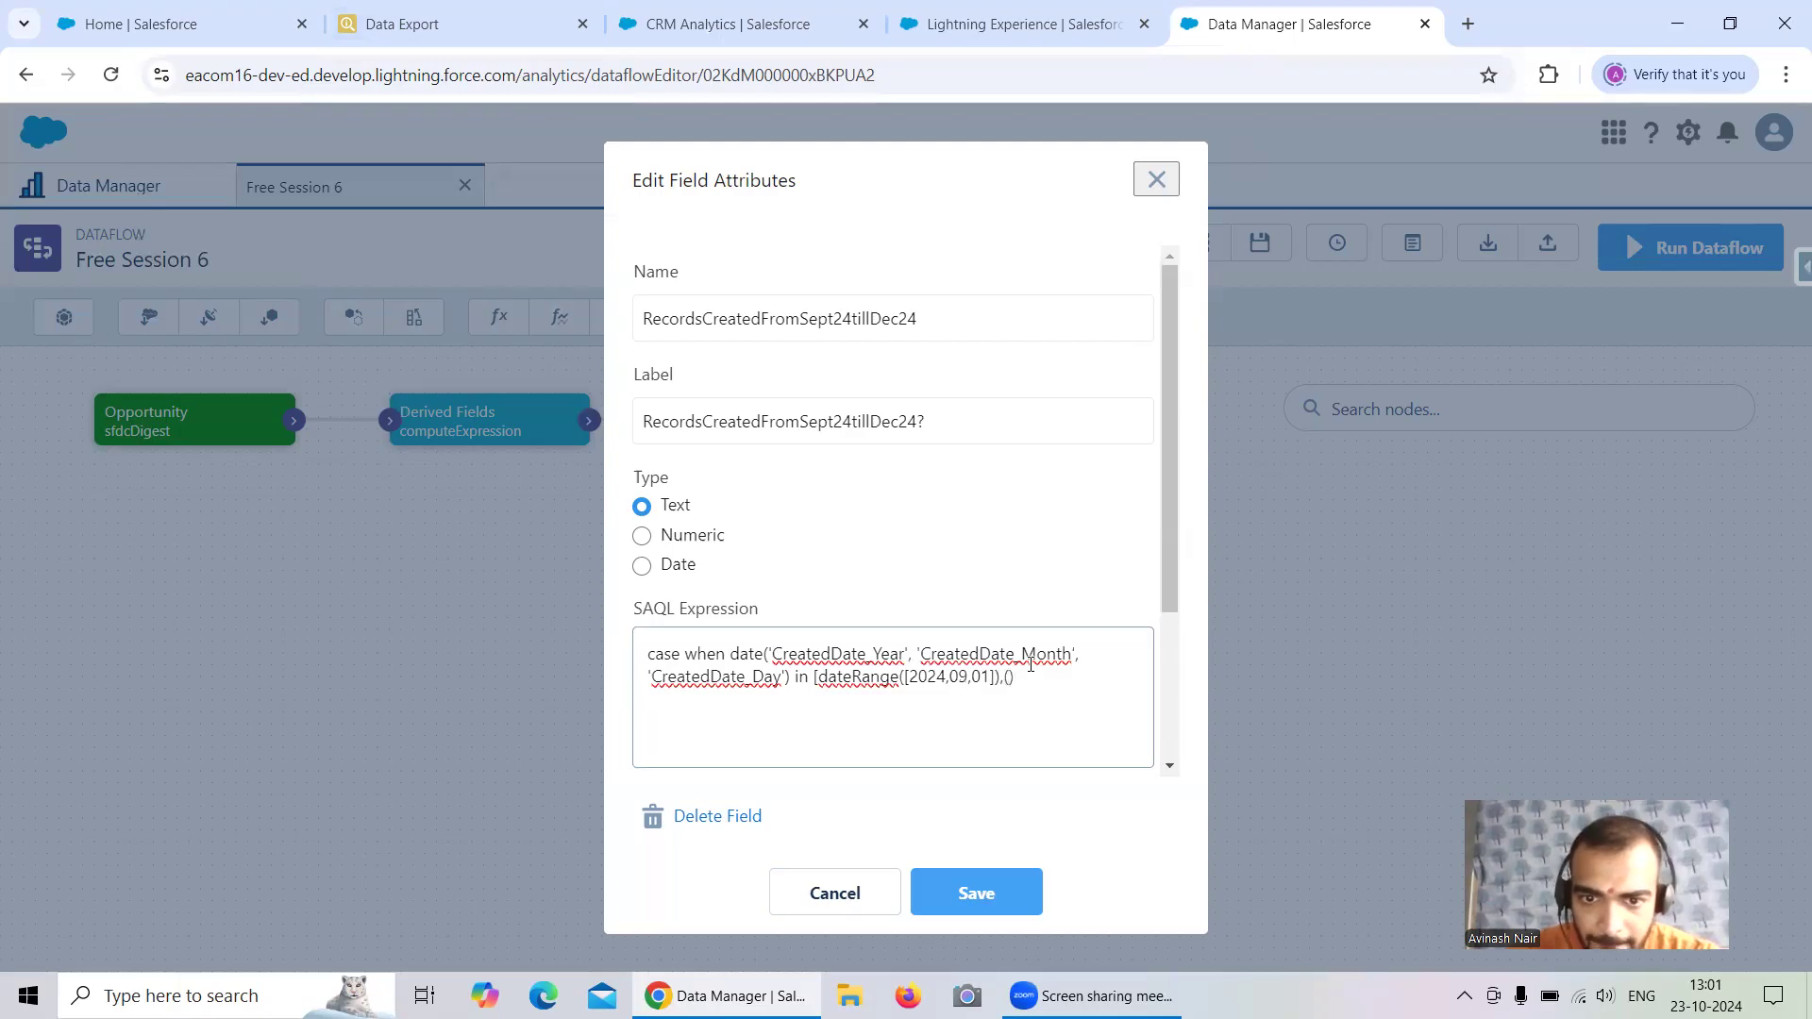
pyautogui.write('[')
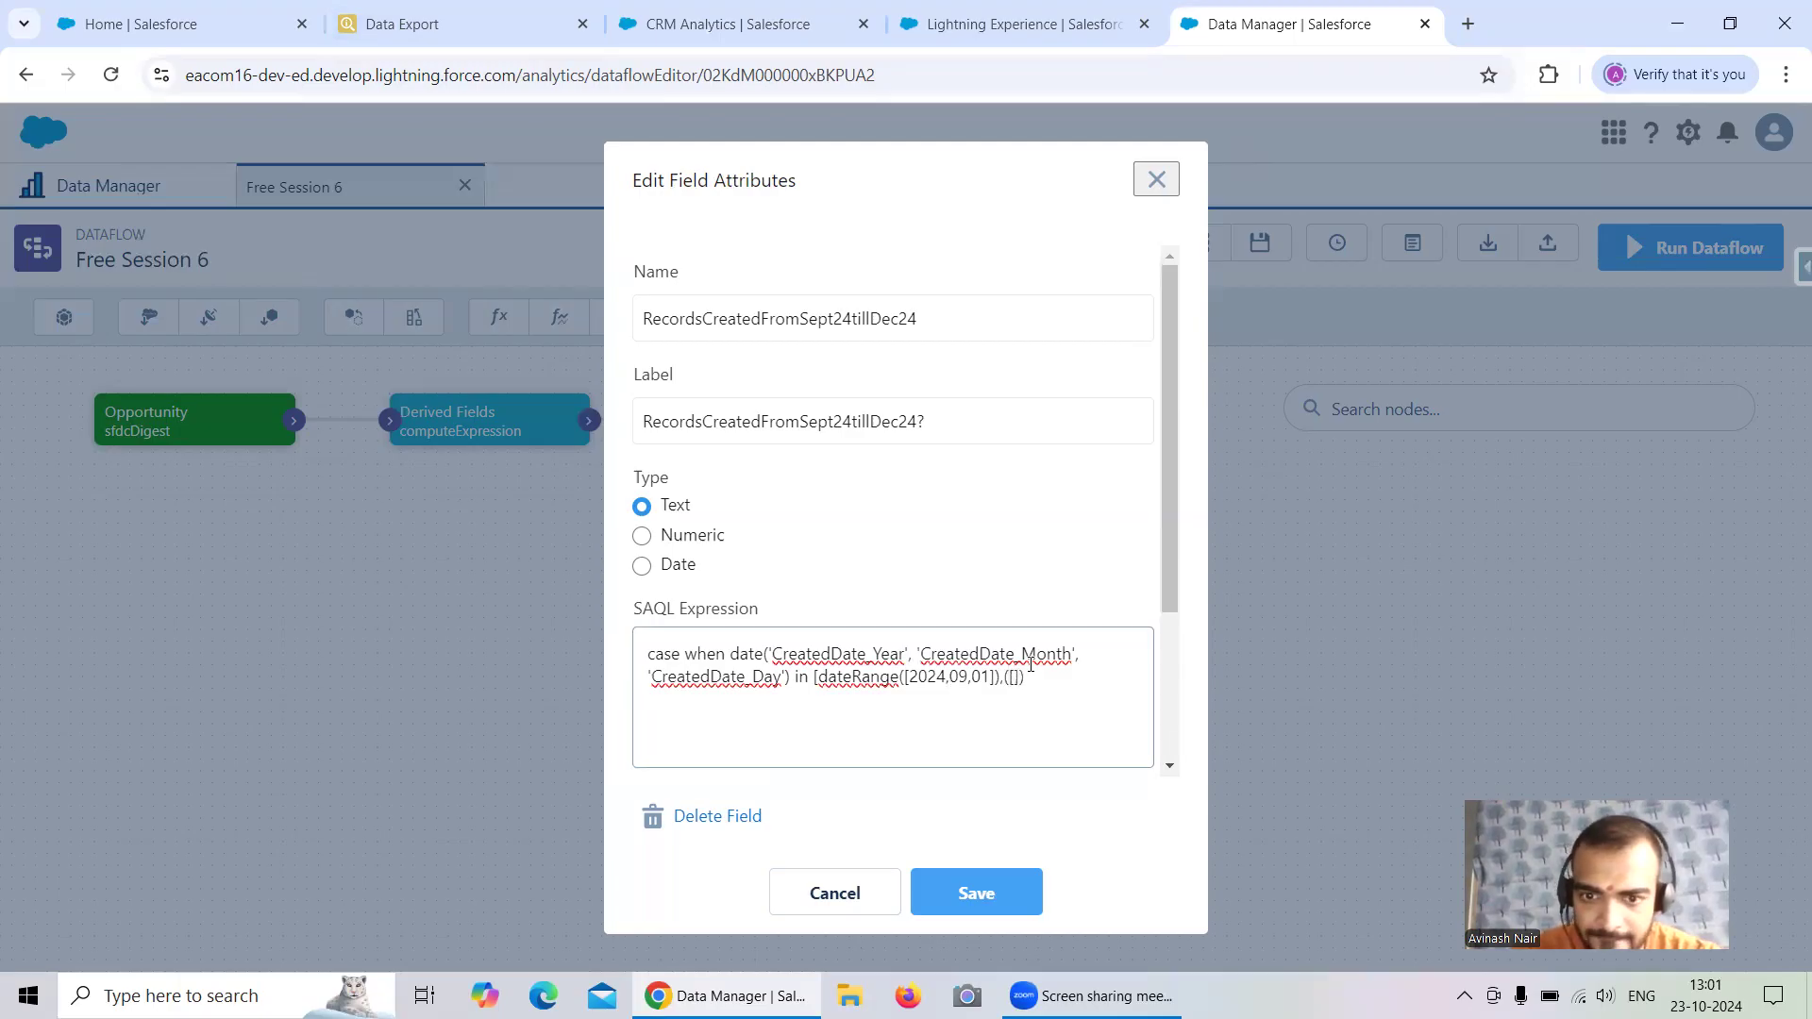
pyautogui.write('2024,12,01')
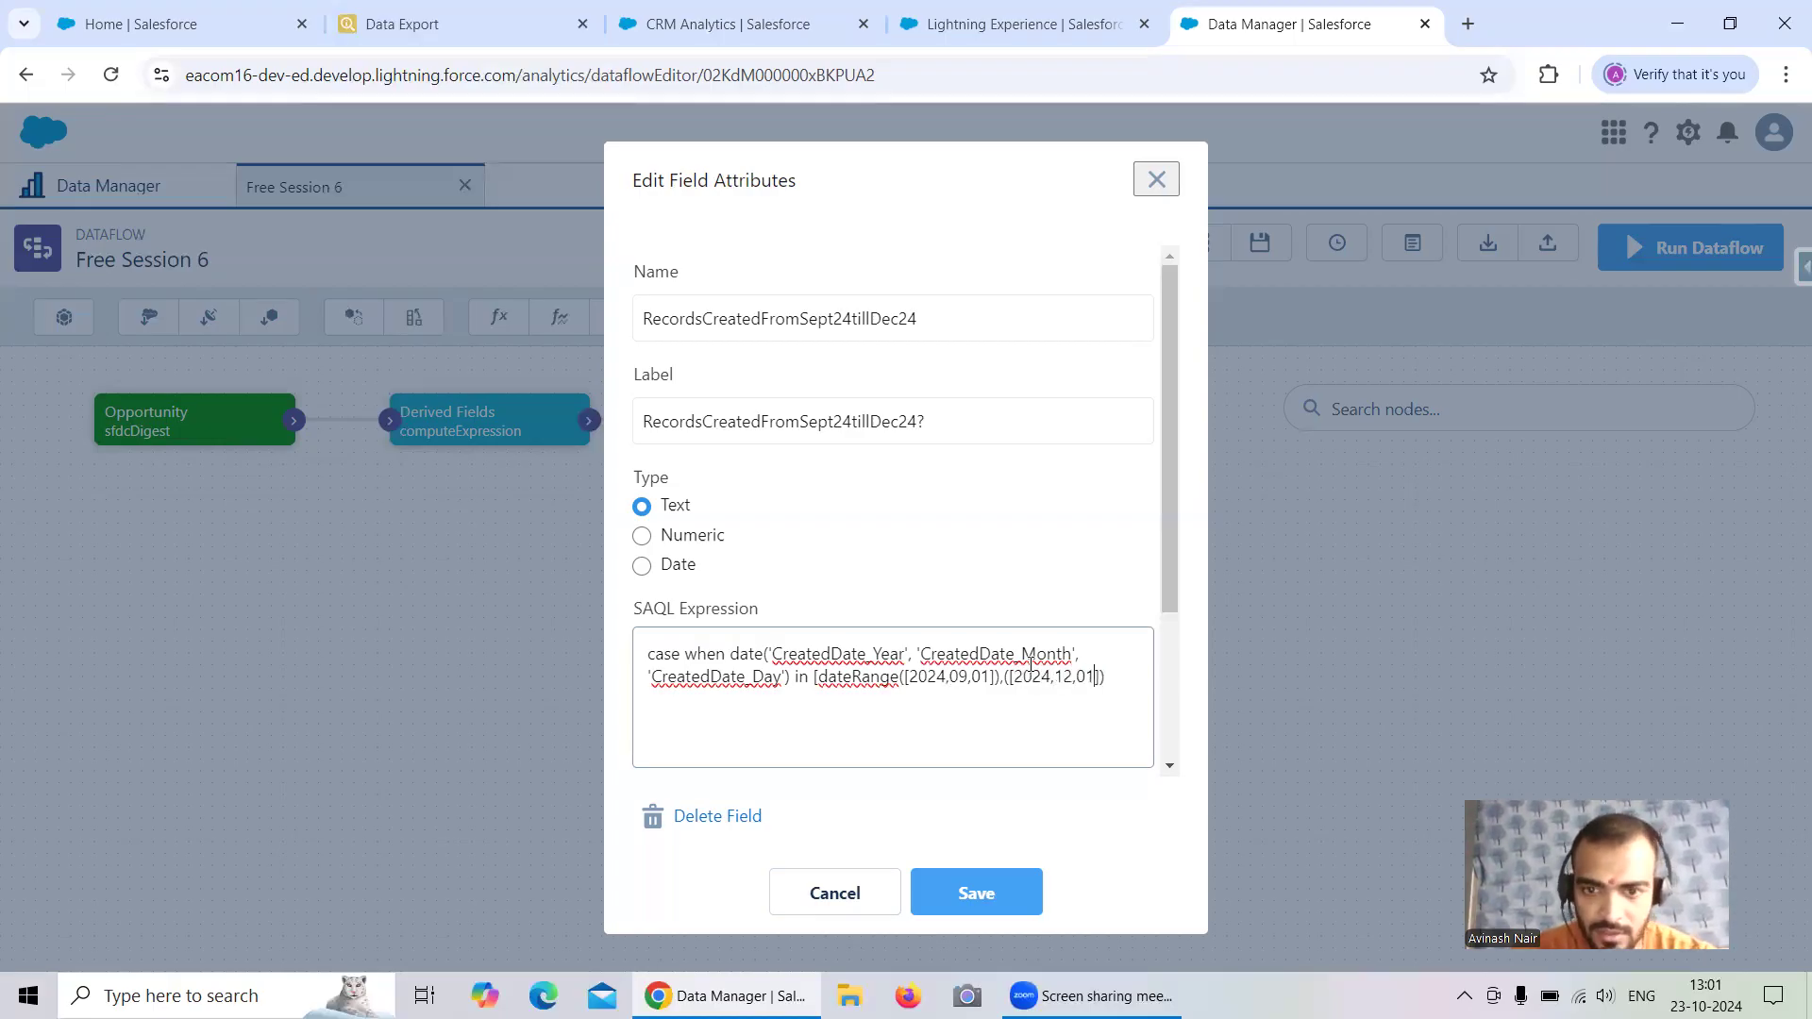
pyautogui.press('Right')
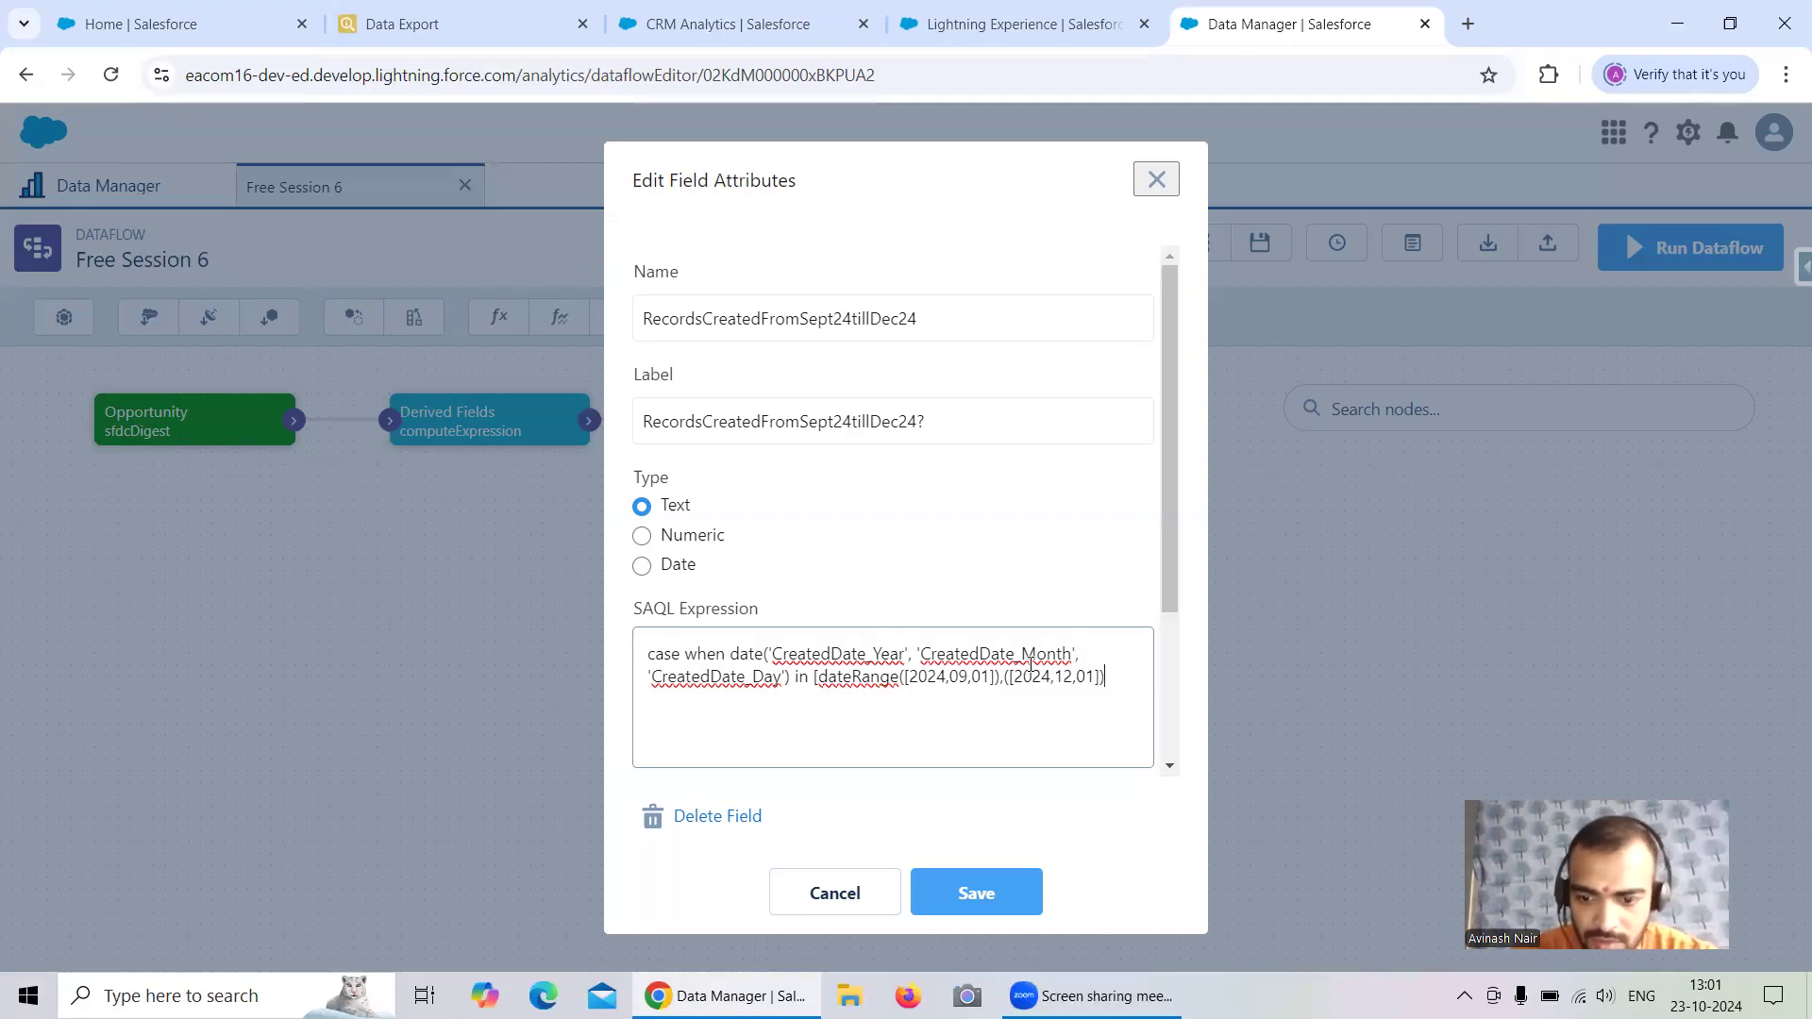
# Close the range bracket, finish the expression with then "Yes" else "No" end, and save the field
pyautogui.write('] then ""')
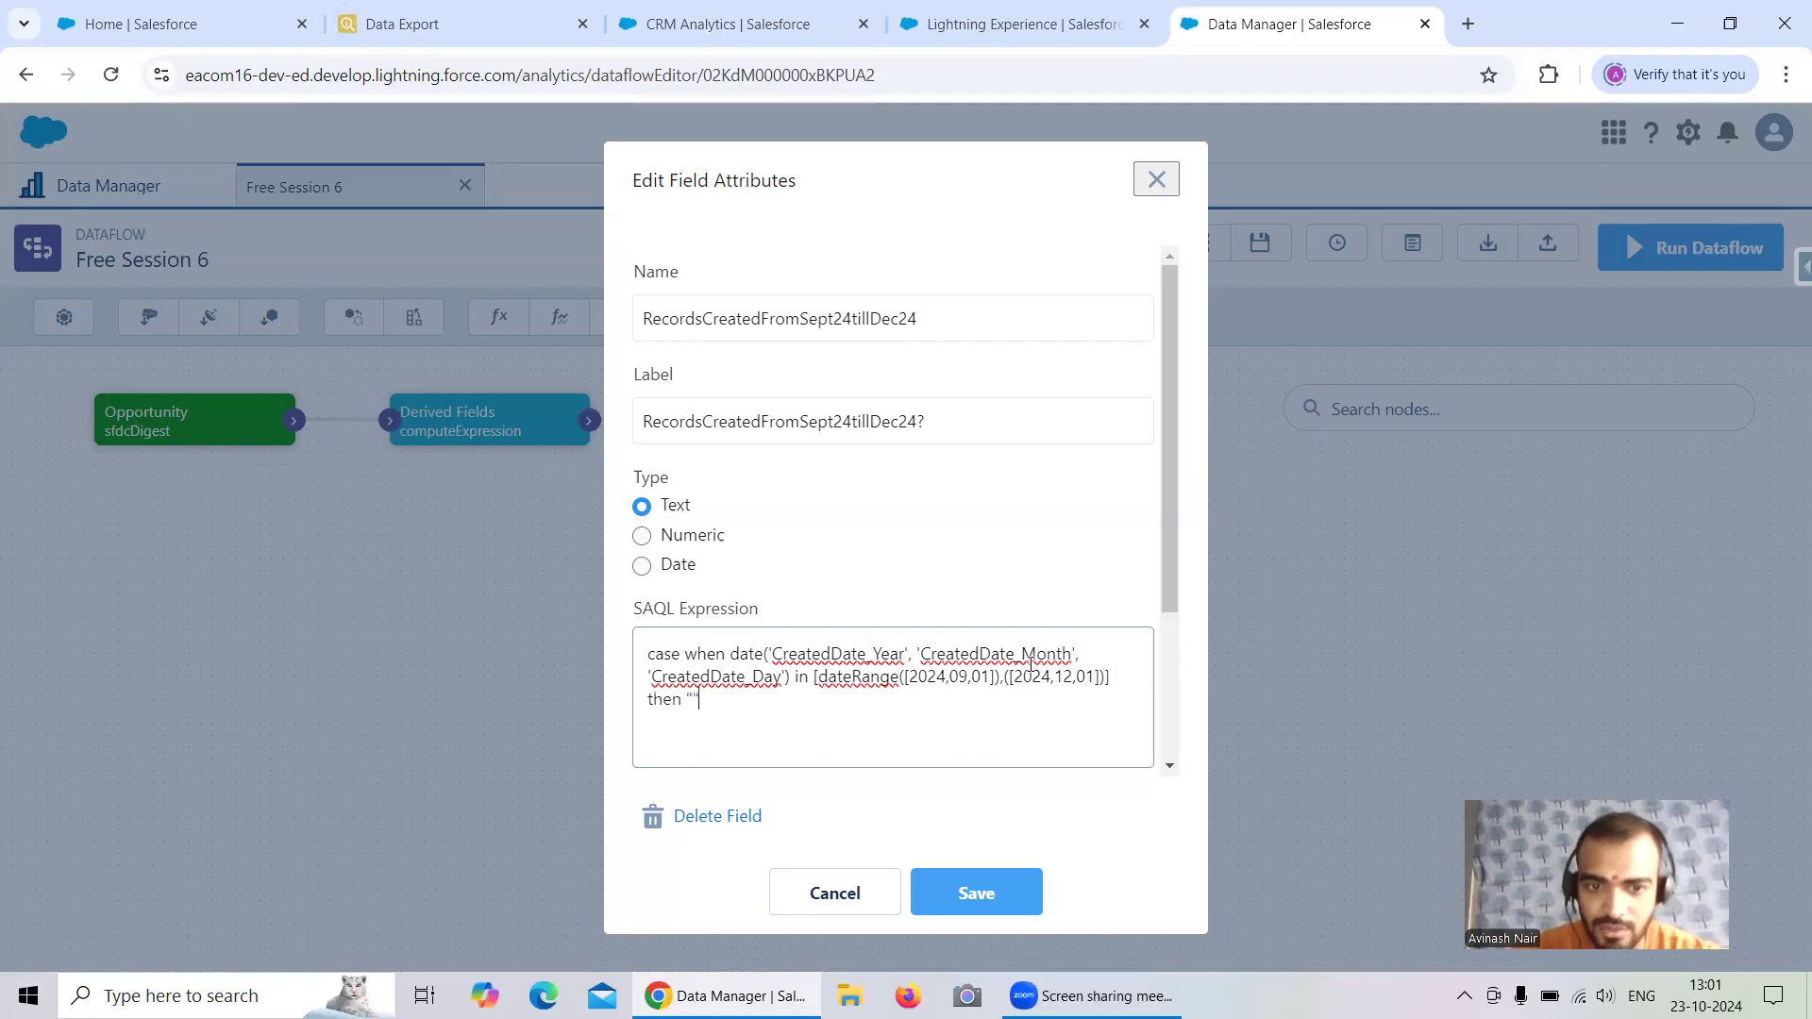
pyautogui.write('Yes')
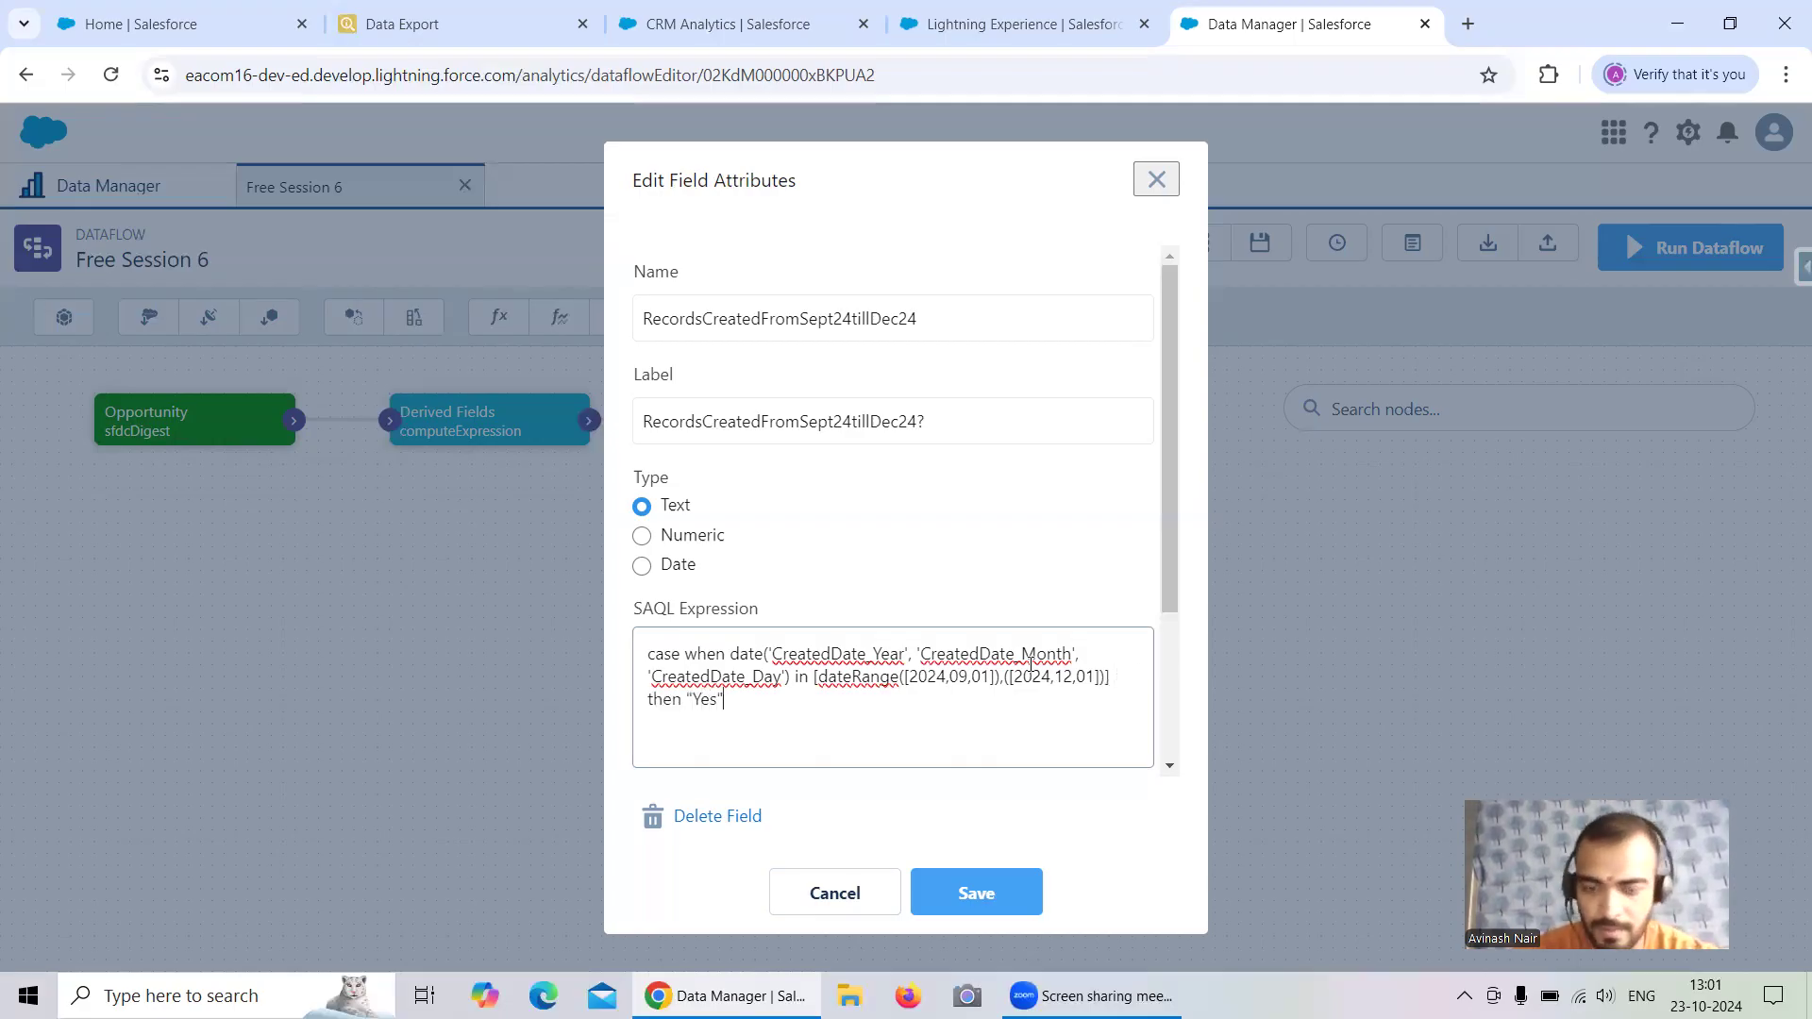
pyautogui.write(' else ')
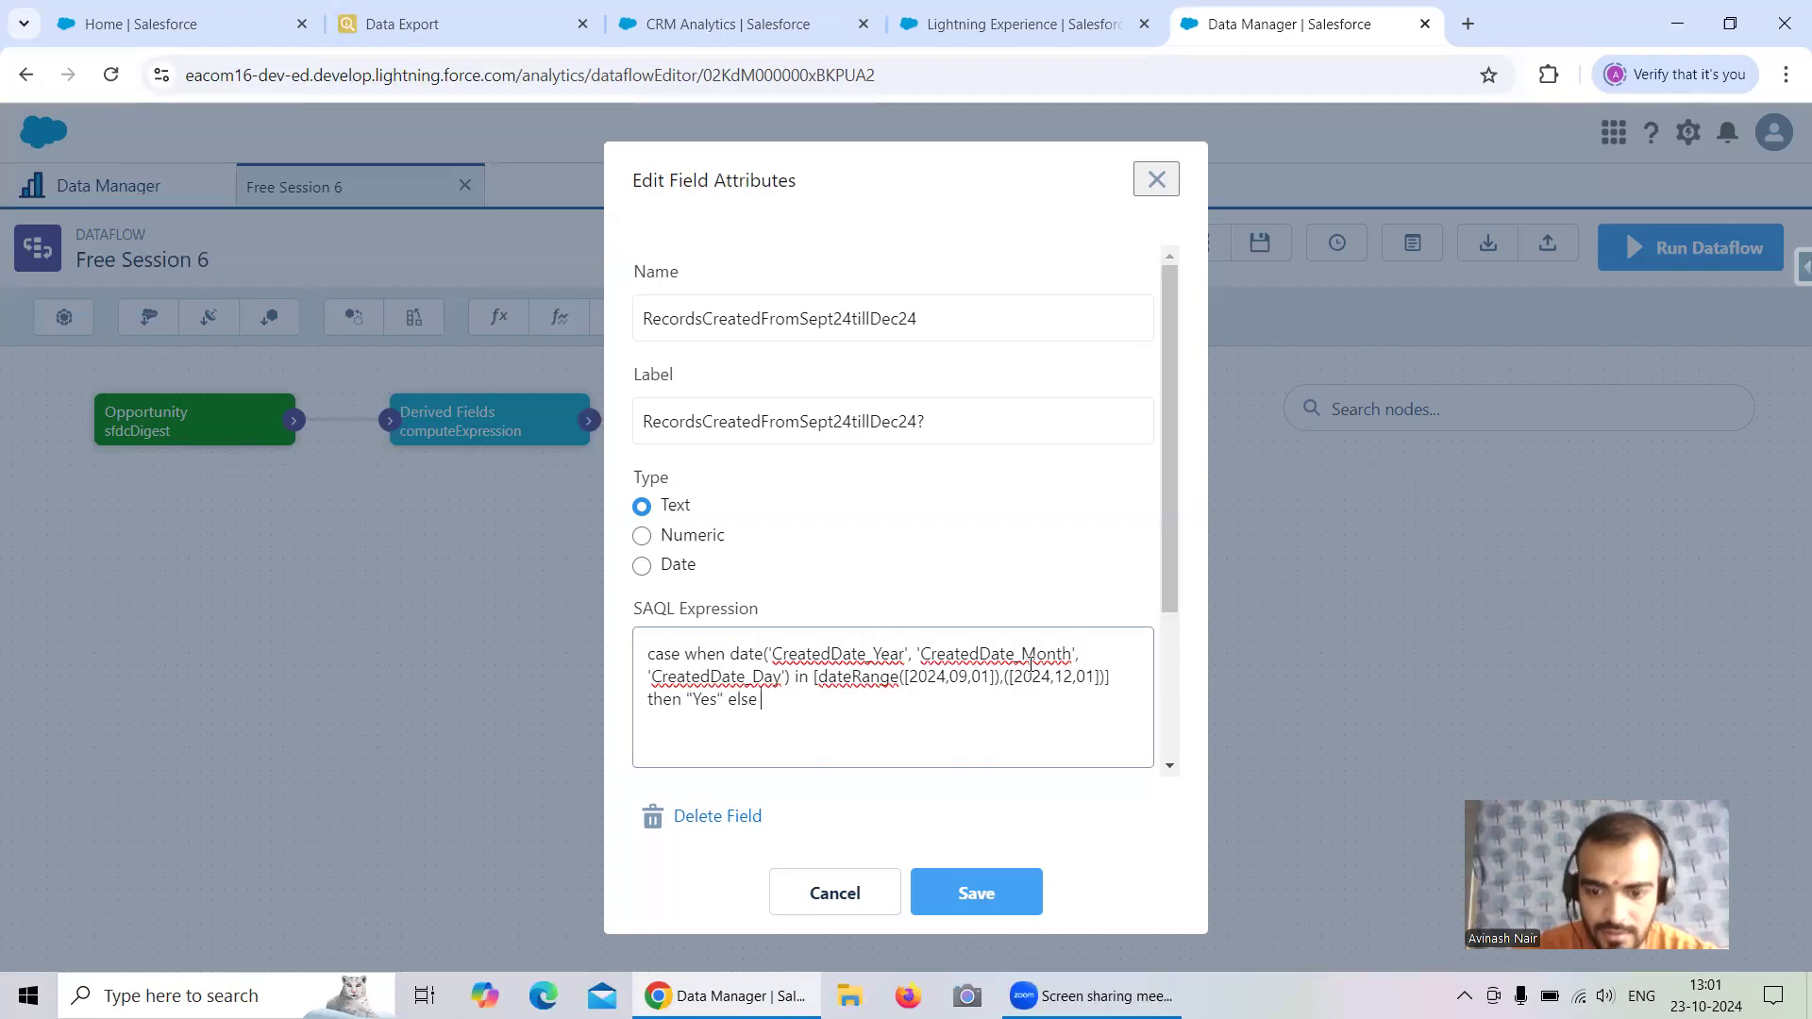
pyautogui.write('""No')
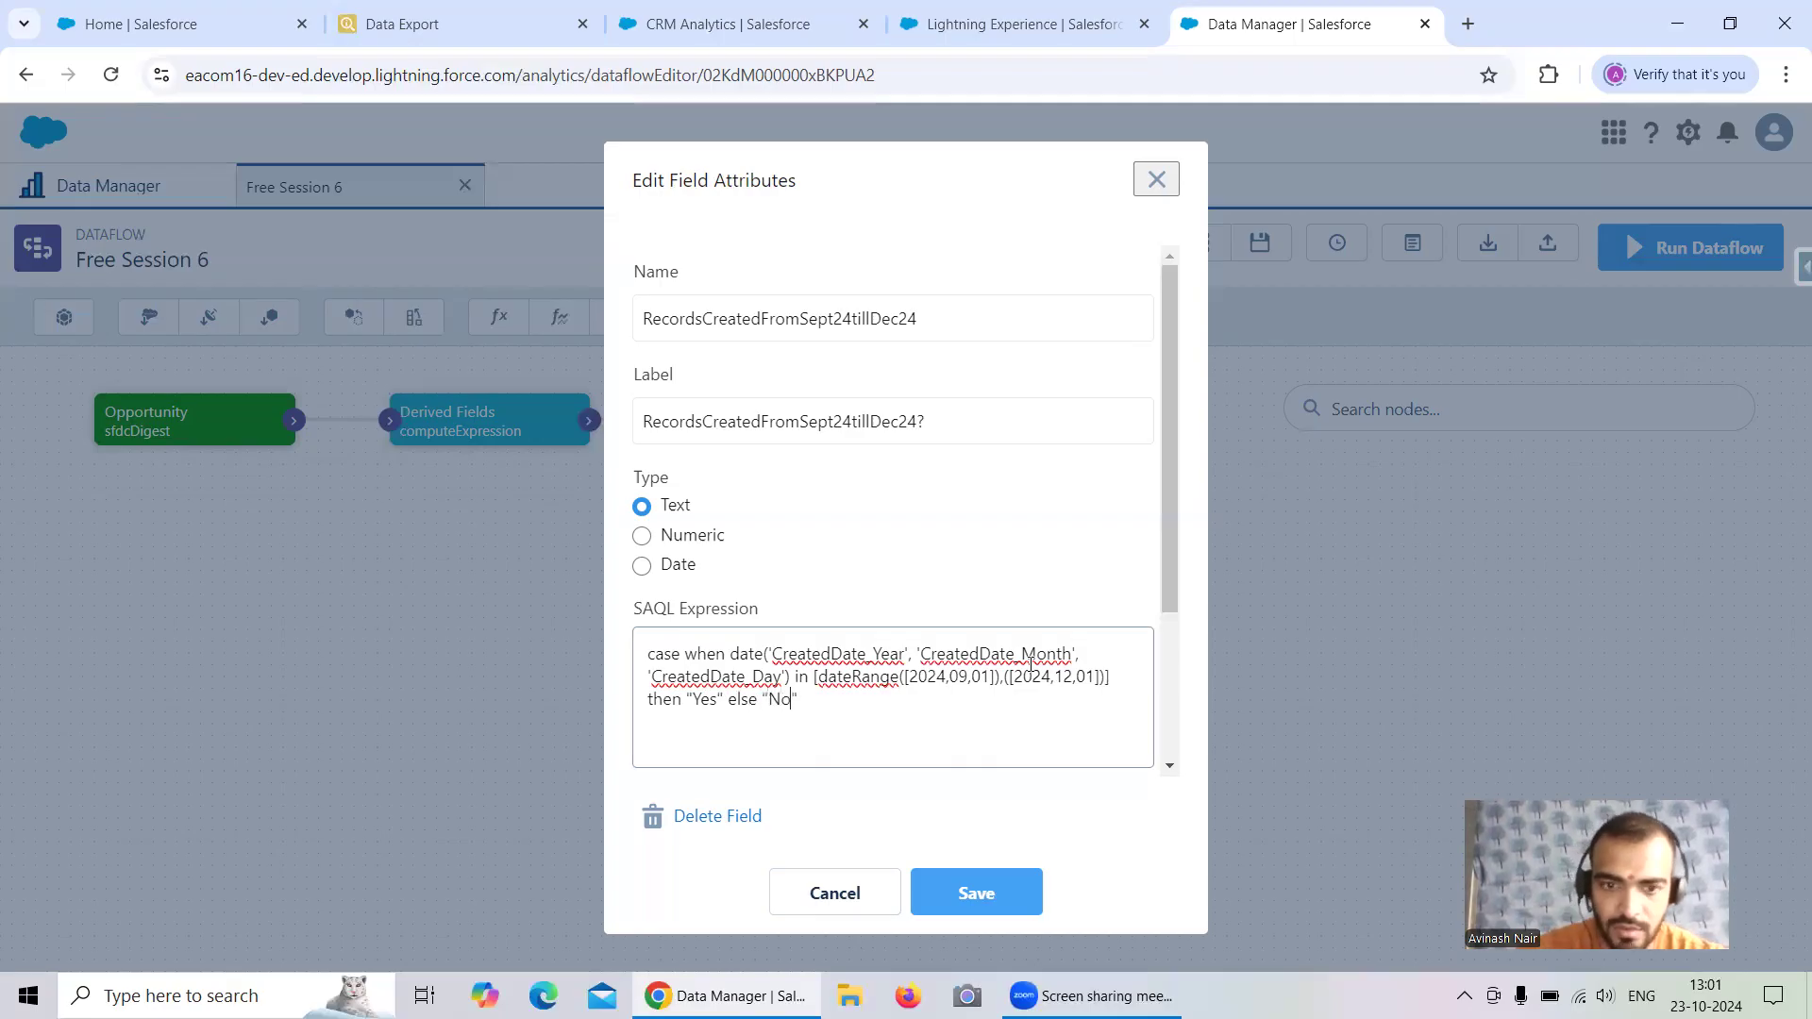
pyautogui.write(' end')
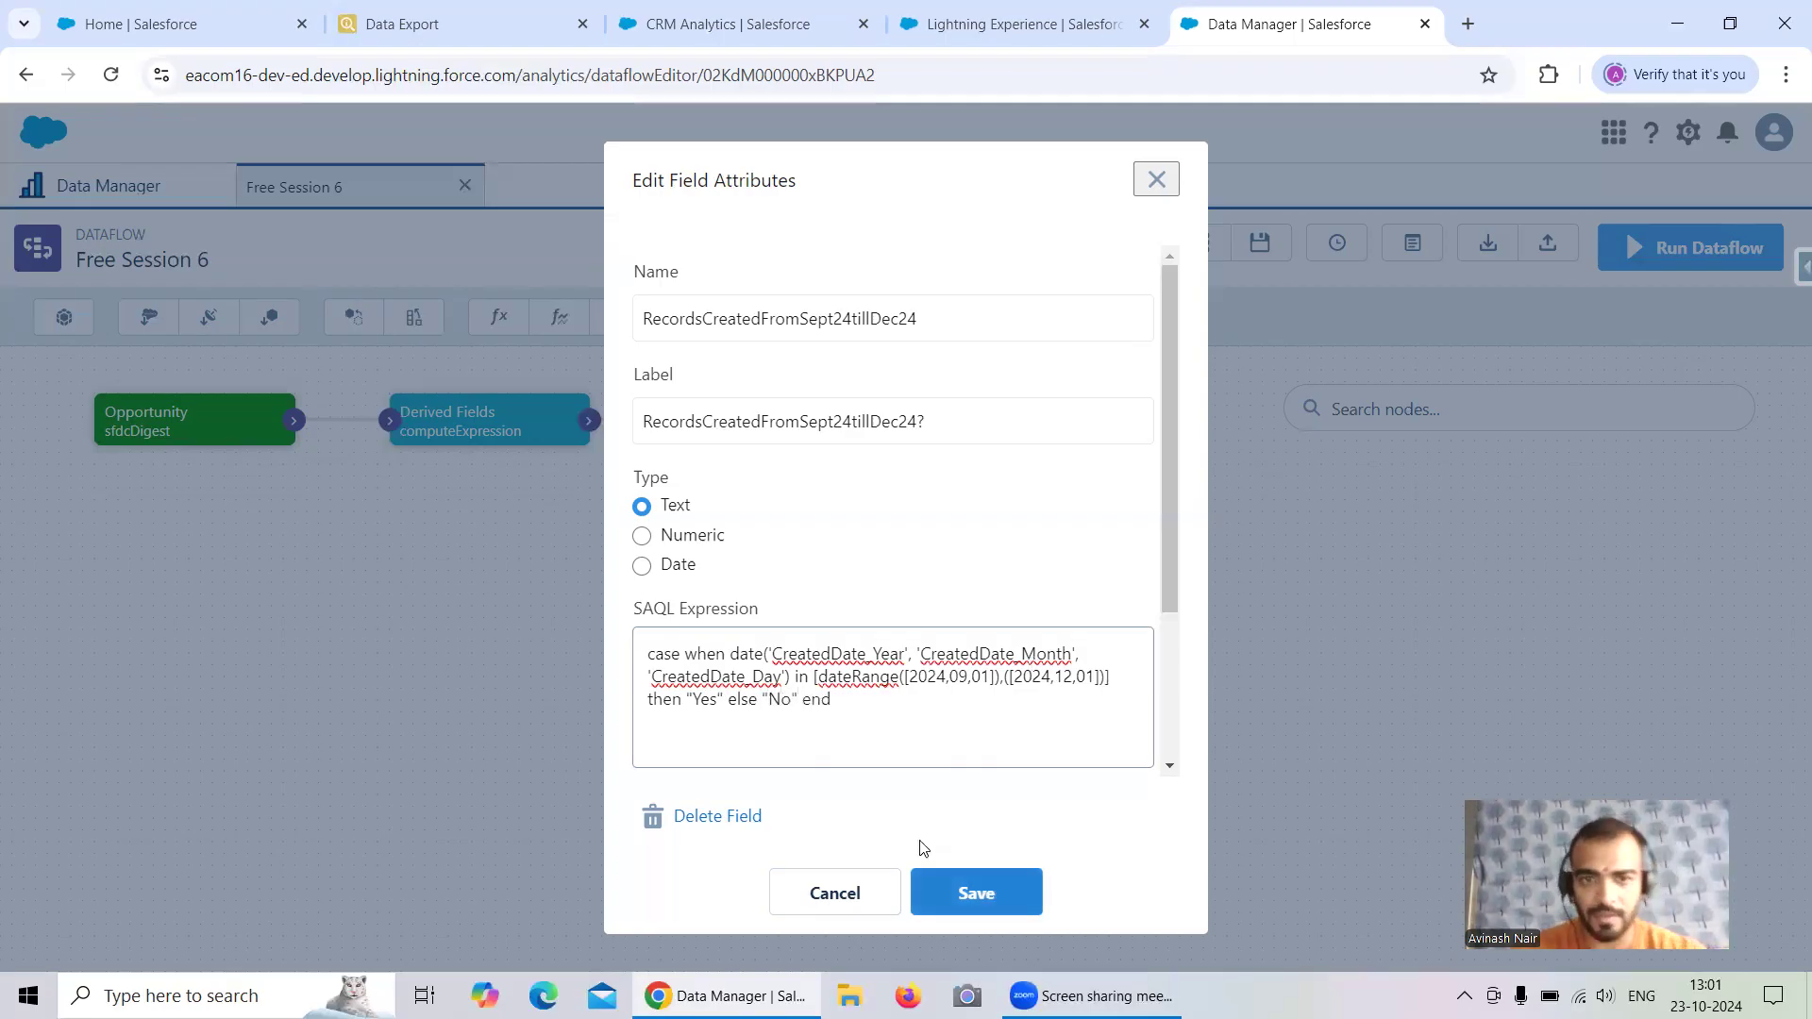
pyautogui.click(986, 901)
pyautogui.scroll(-10, 1029, 564)
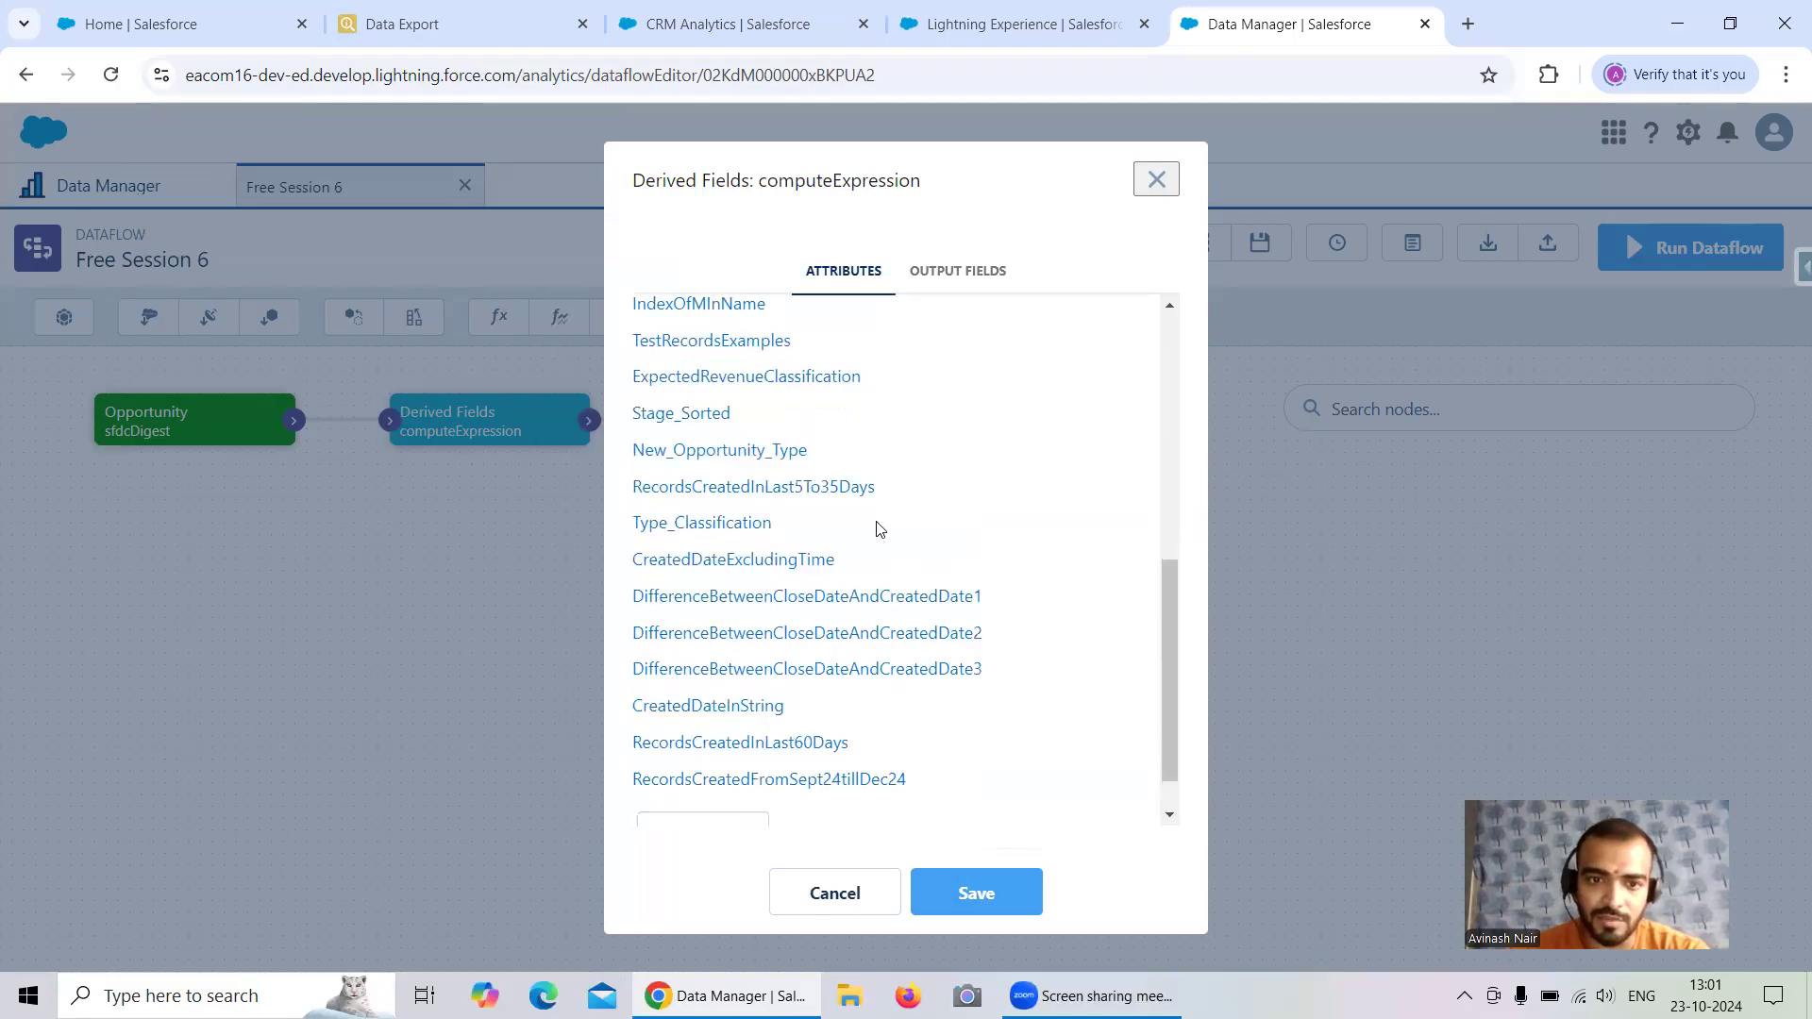
pyautogui.click(796, 563)
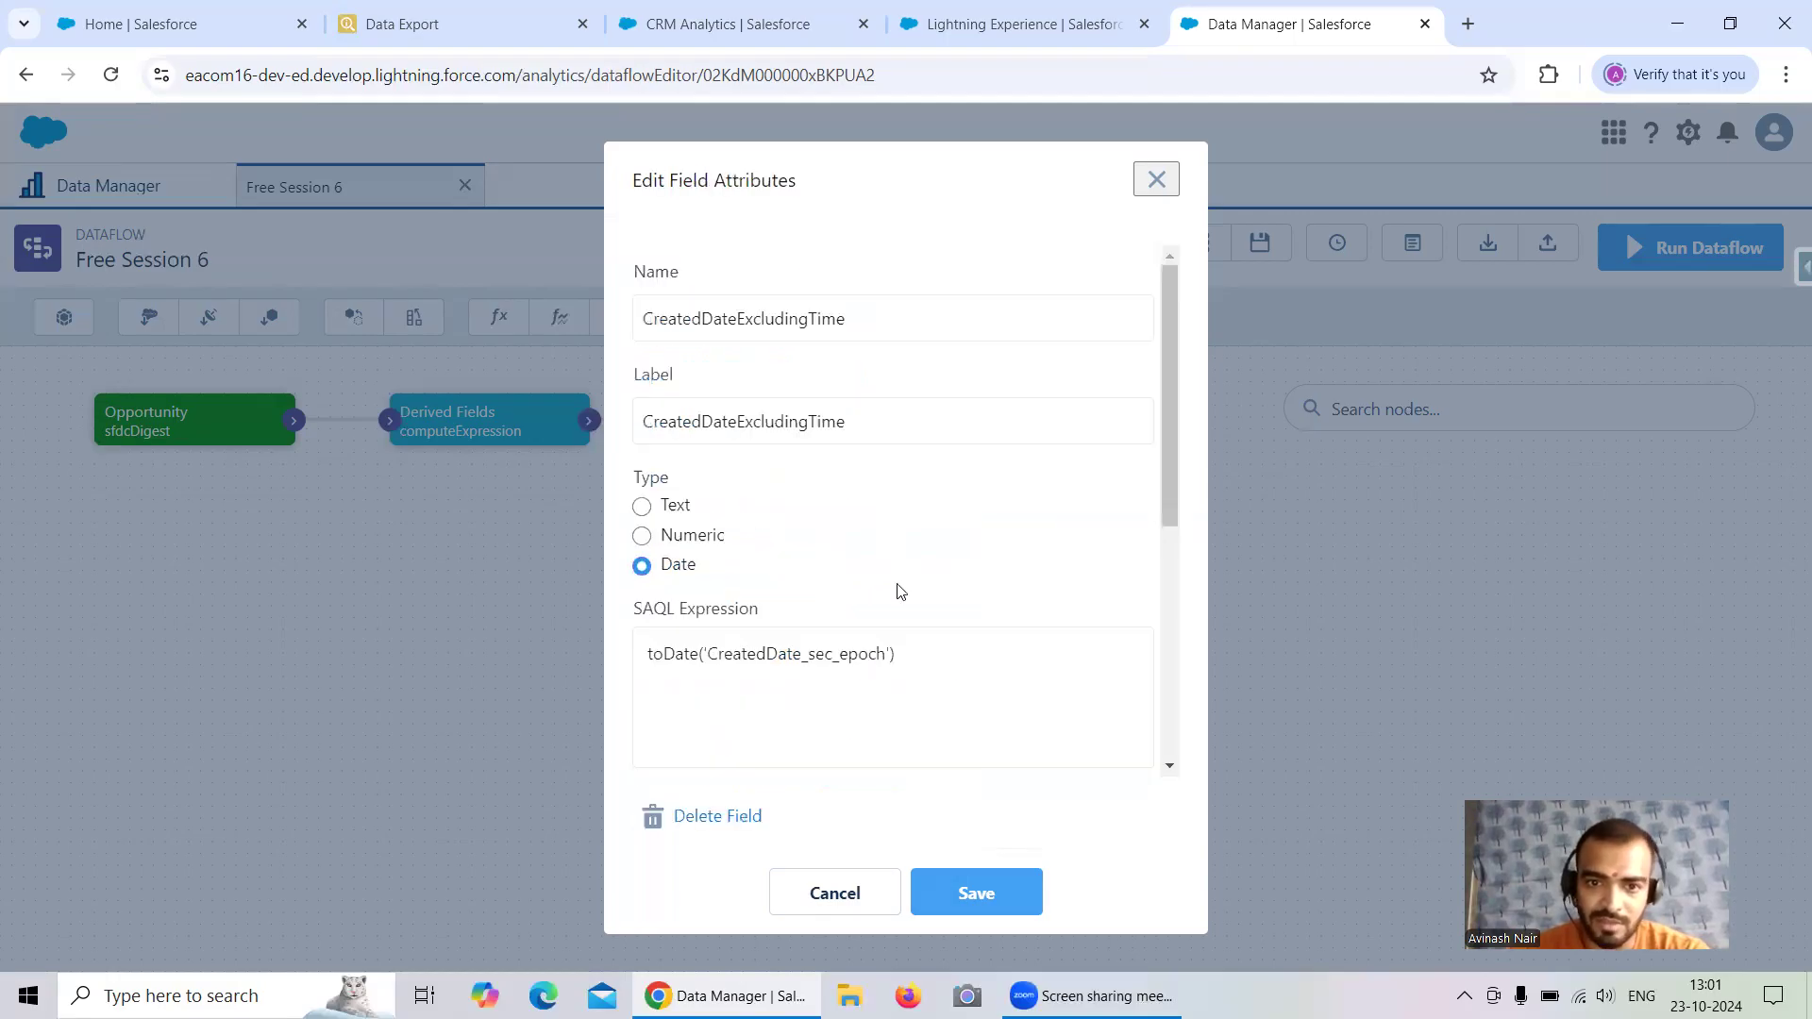
pyautogui.click(831, 892)
# Copy the whole SAQL expression of the RecordsCreatedInLast5To35Days computed field and leave that field without editing it
pyautogui.scroll(-1, 859, 682)
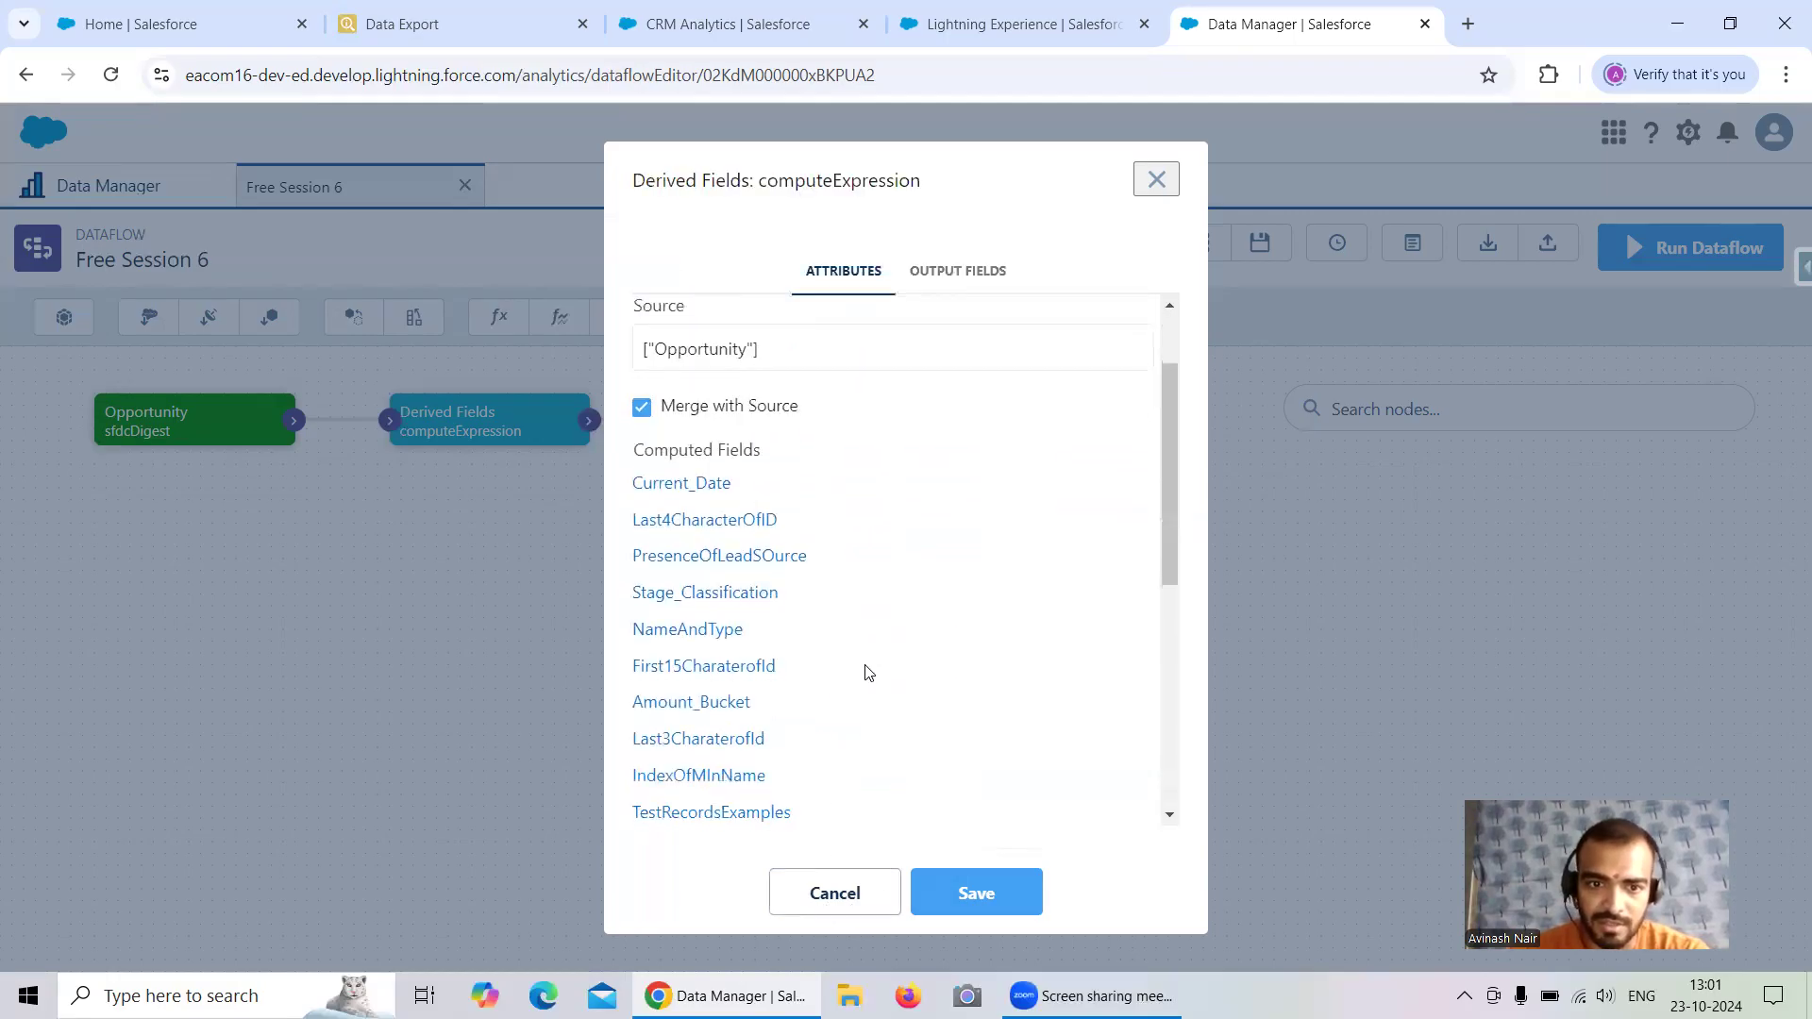
pyautogui.scroll(-1, 870, 671)
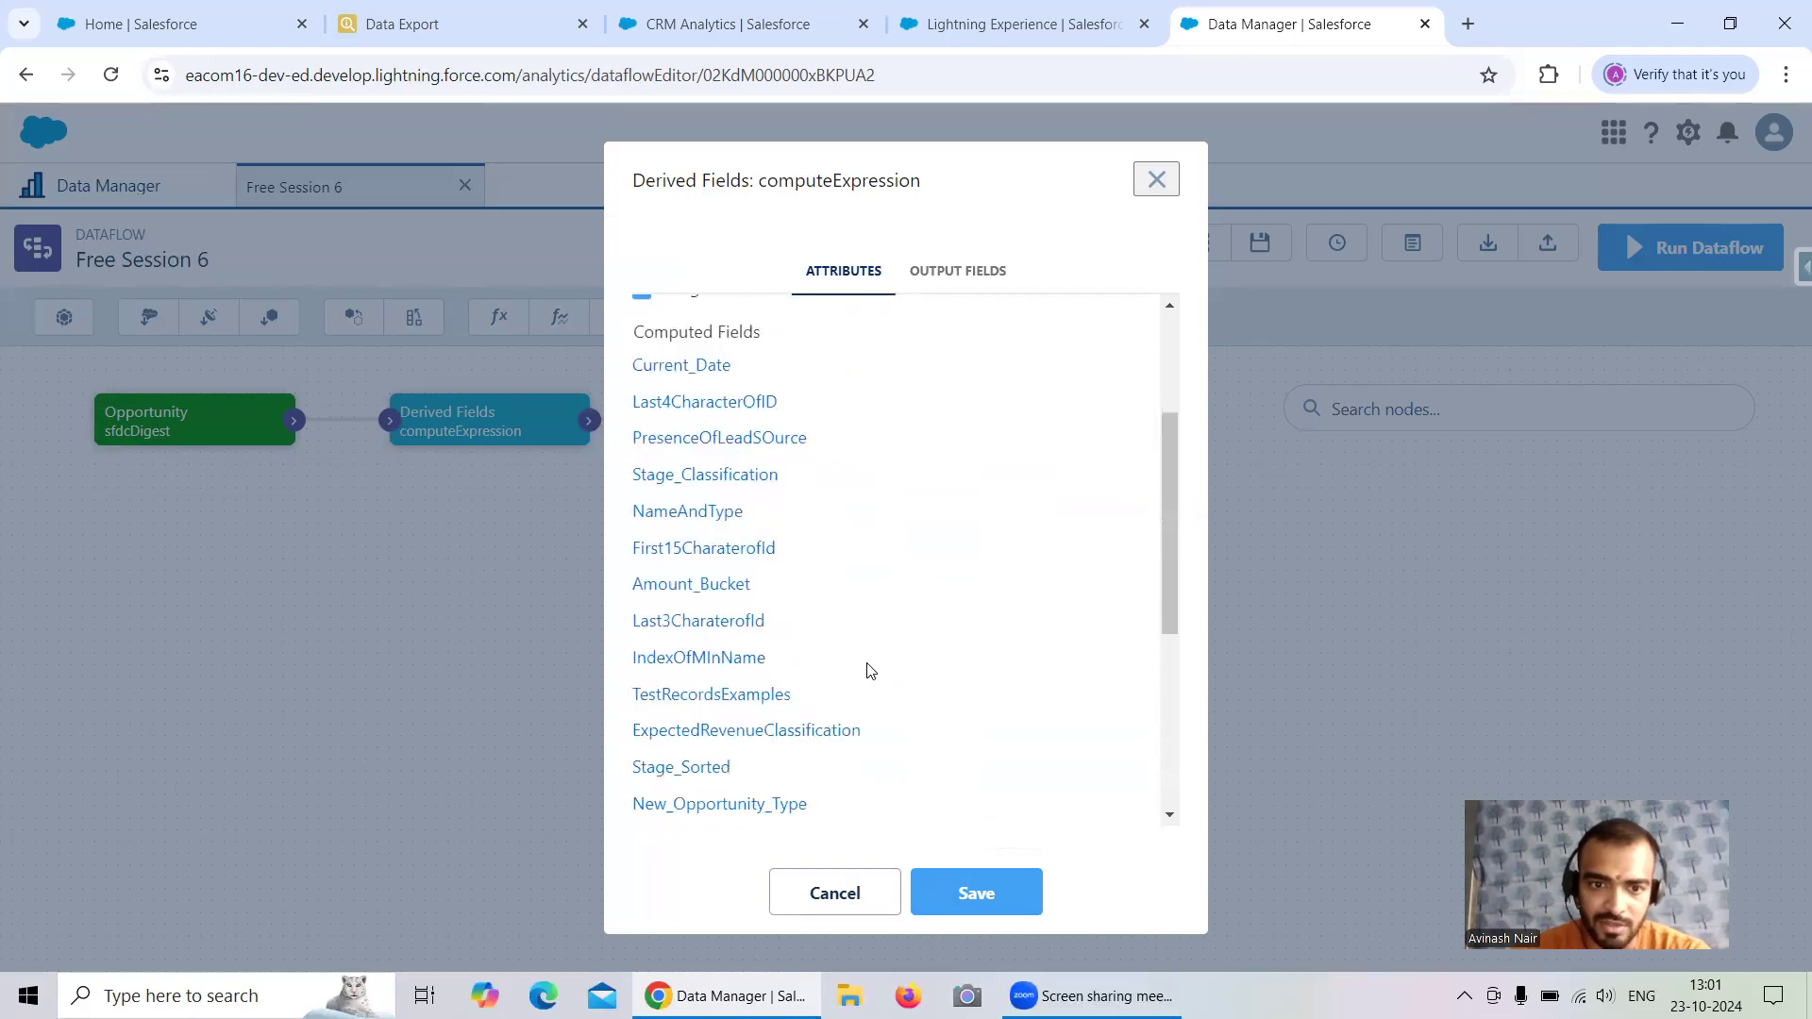
pyautogui.scroll(-1, 870, 671)
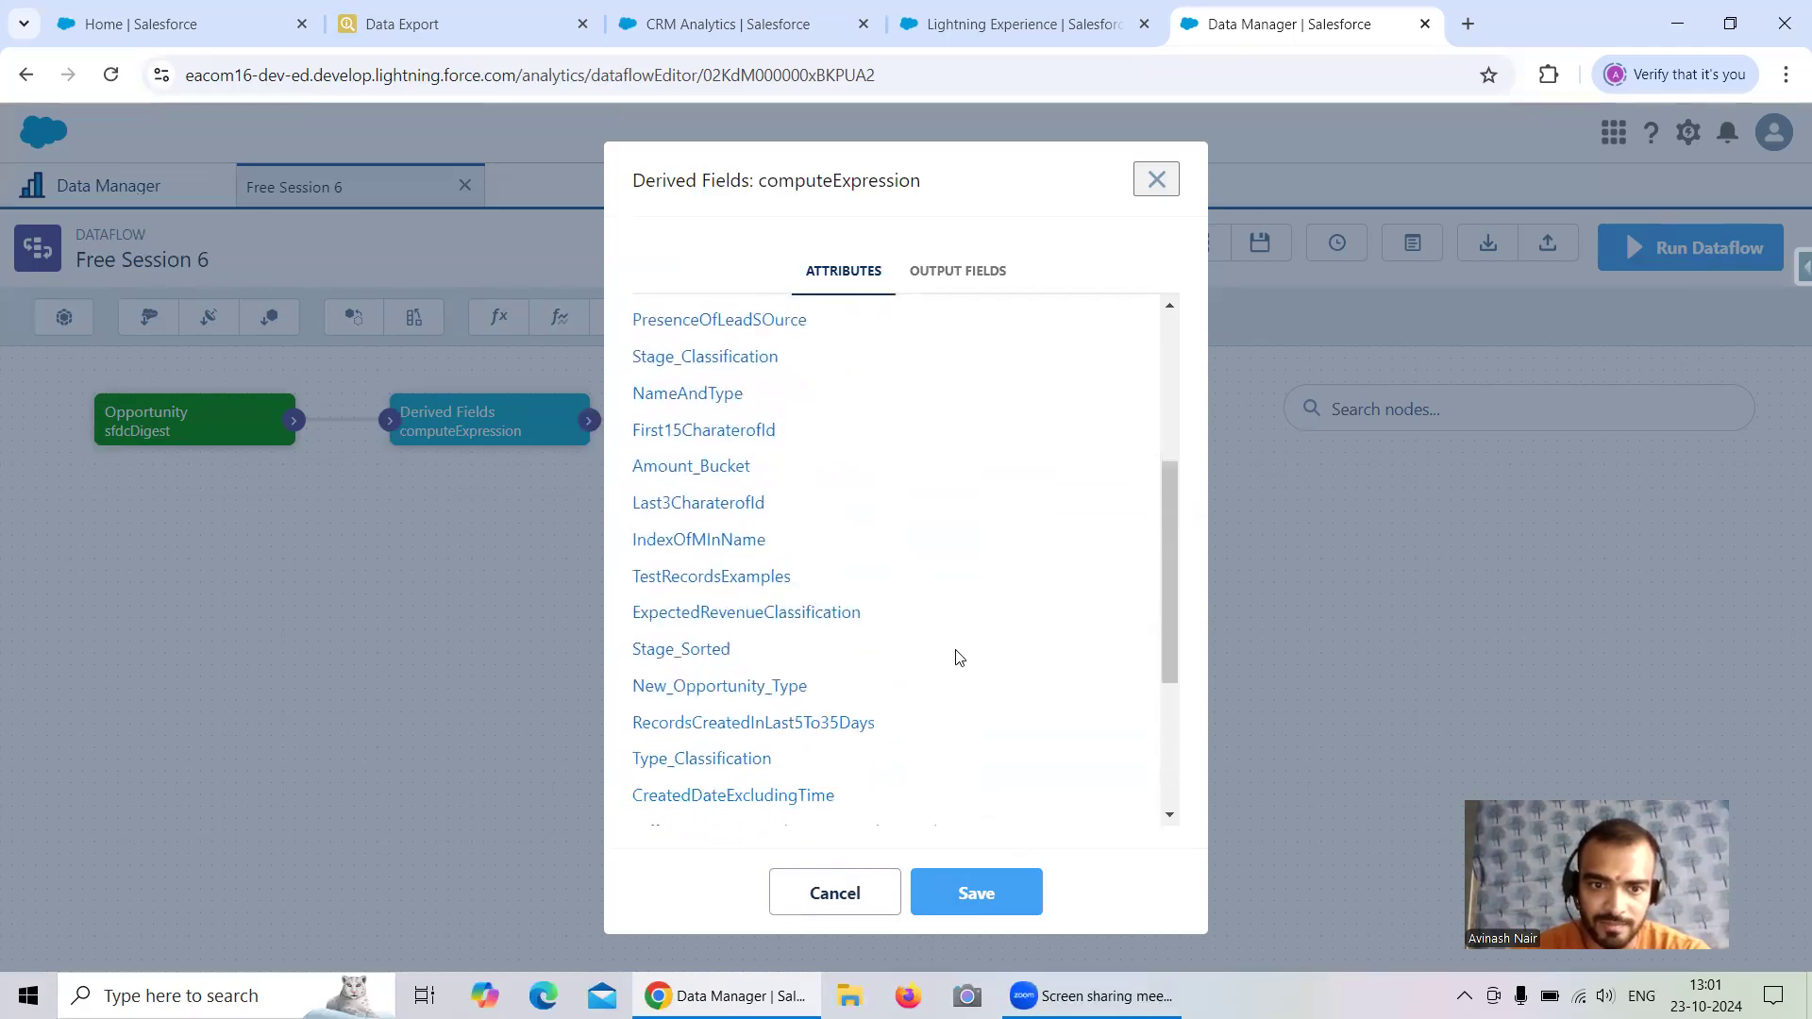
pyautogui.scroll(-1, 959, 657)
pyautogui.scroll(-1, 958, 658)
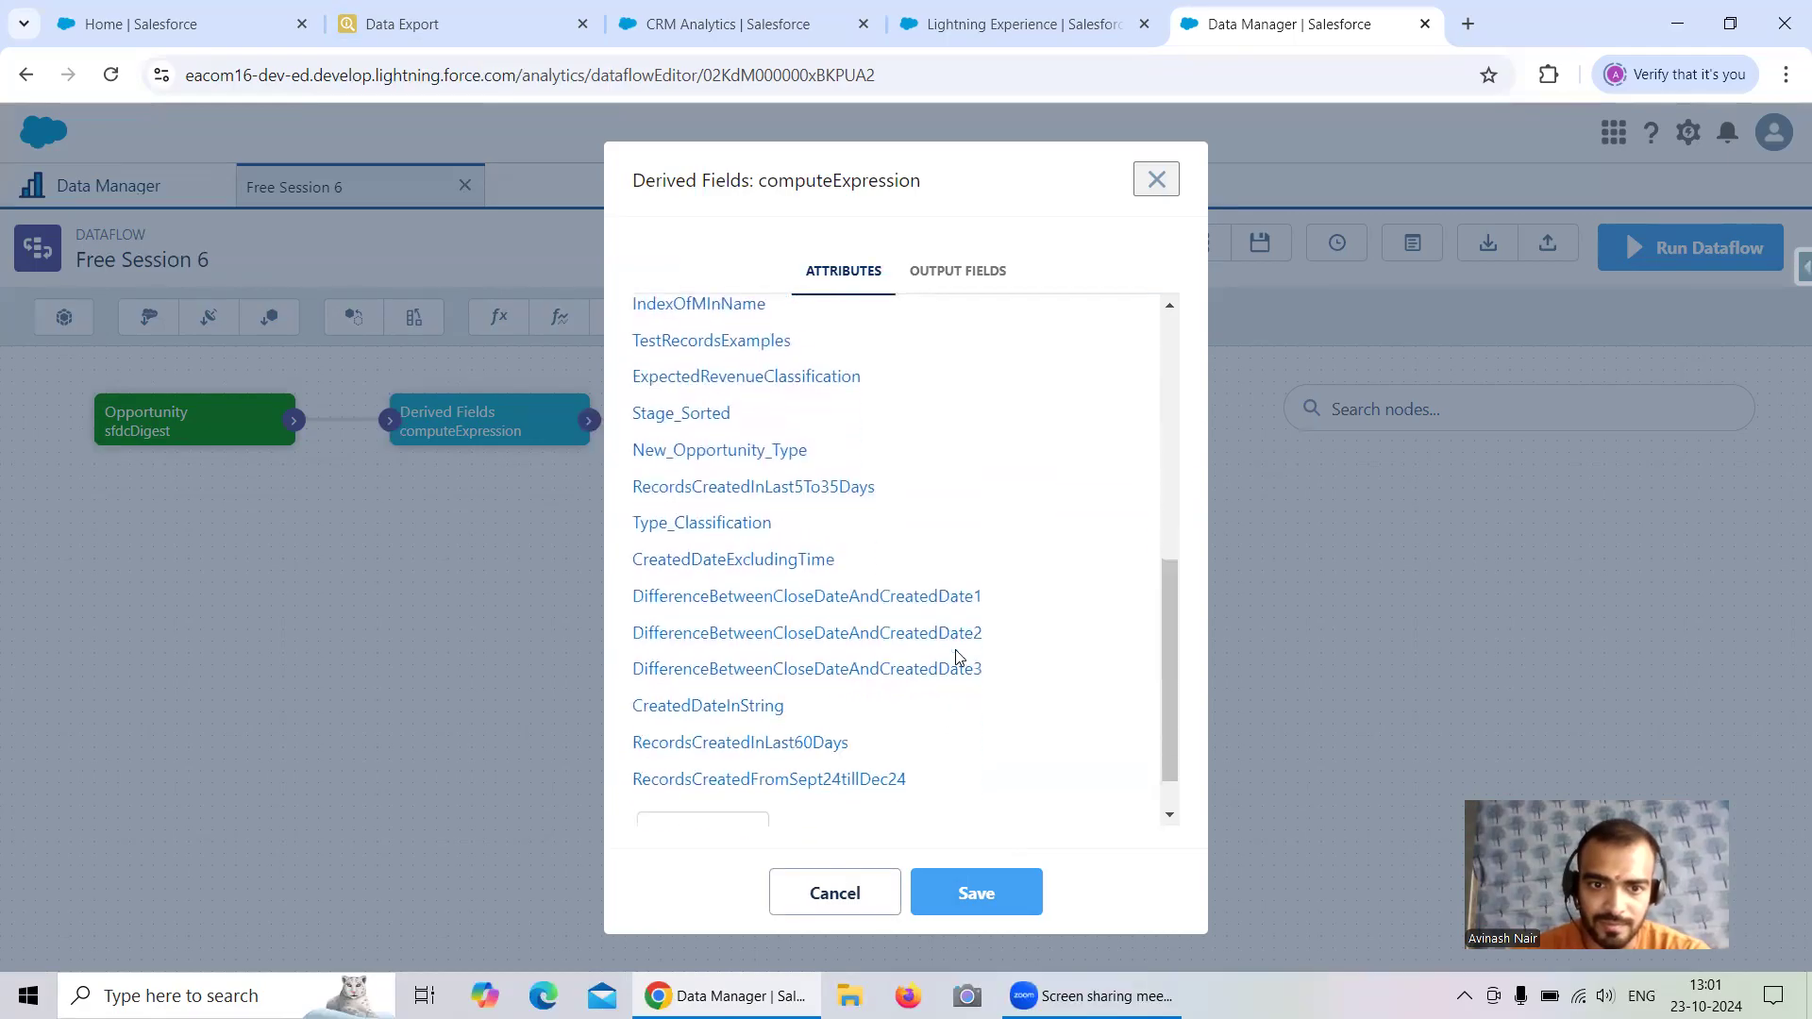
pyautogui.click(783, 487)
pyautogui.moveTo(759, 702); pyautogui.dragTo(645, 654)
pyautogui.hotkey('ctrl', 'c')
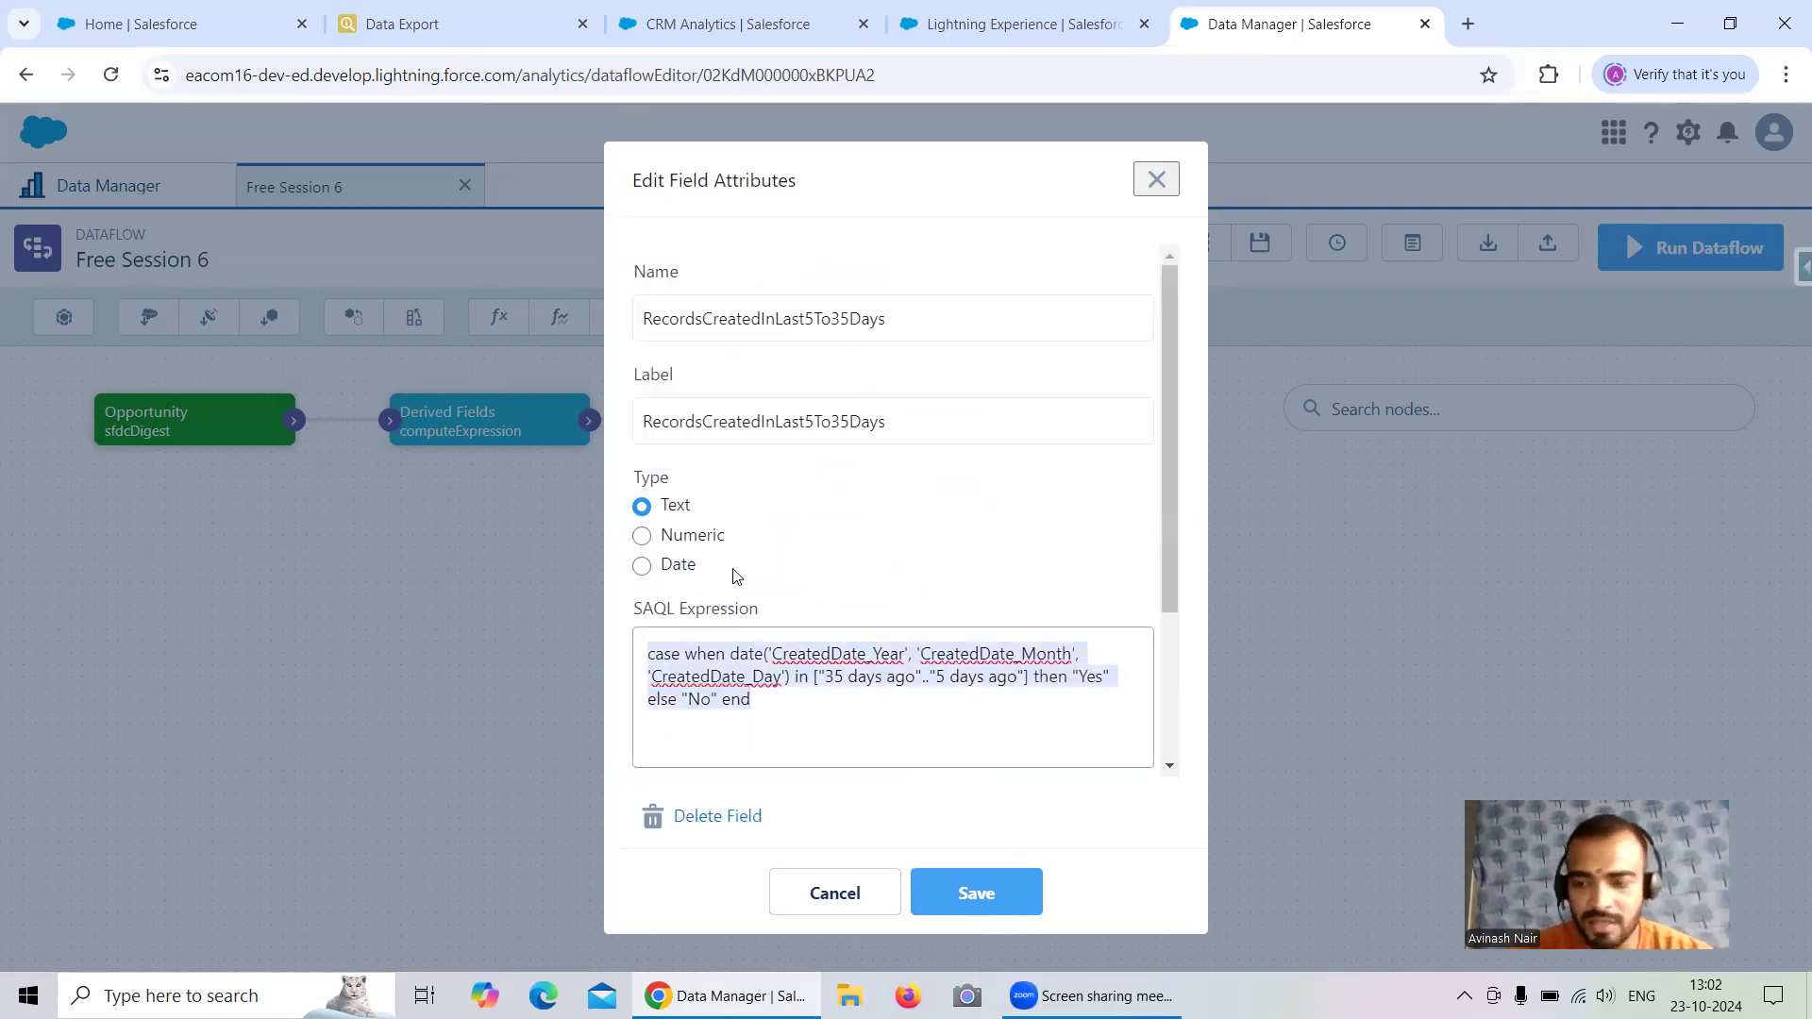
pyautogui.click(832, 891)
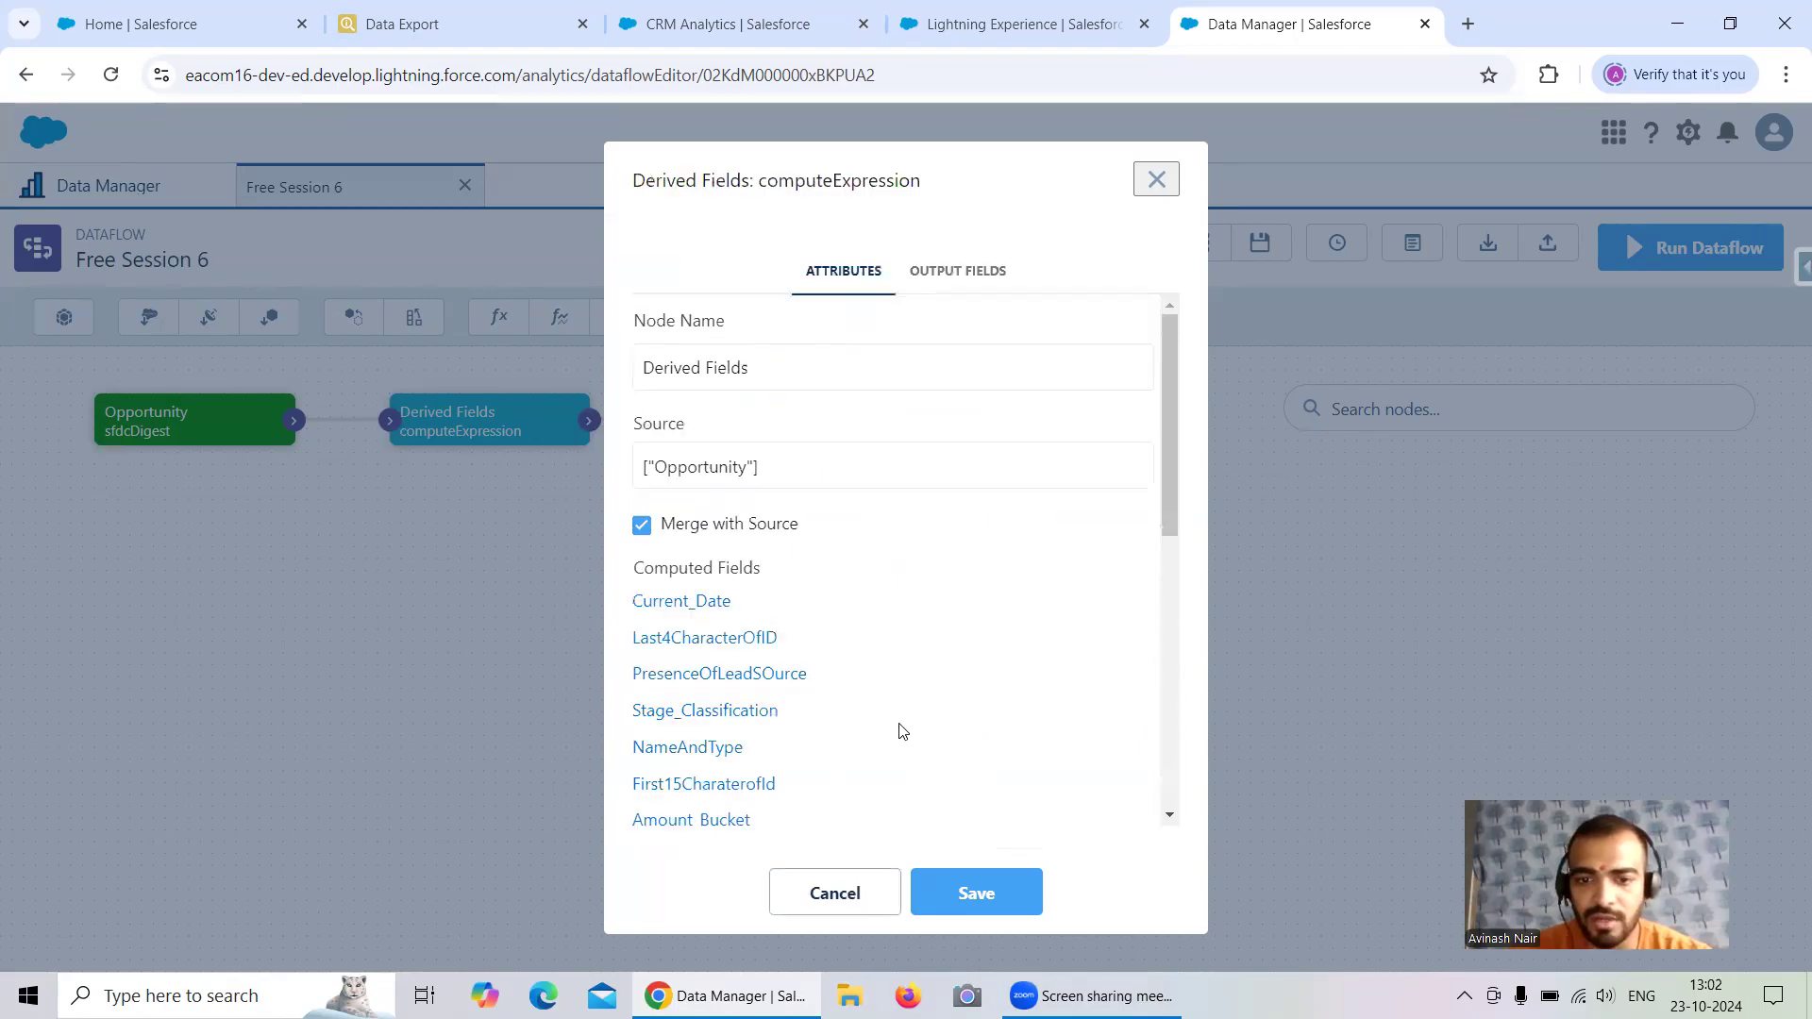
# Add a Text computed field named RecordsCreatedSinceYesterday with the label RecordsCreatedSinceYesterday?
pyautogui.scroll(-6, 906, 660)
pyautogui.click(727, 779)
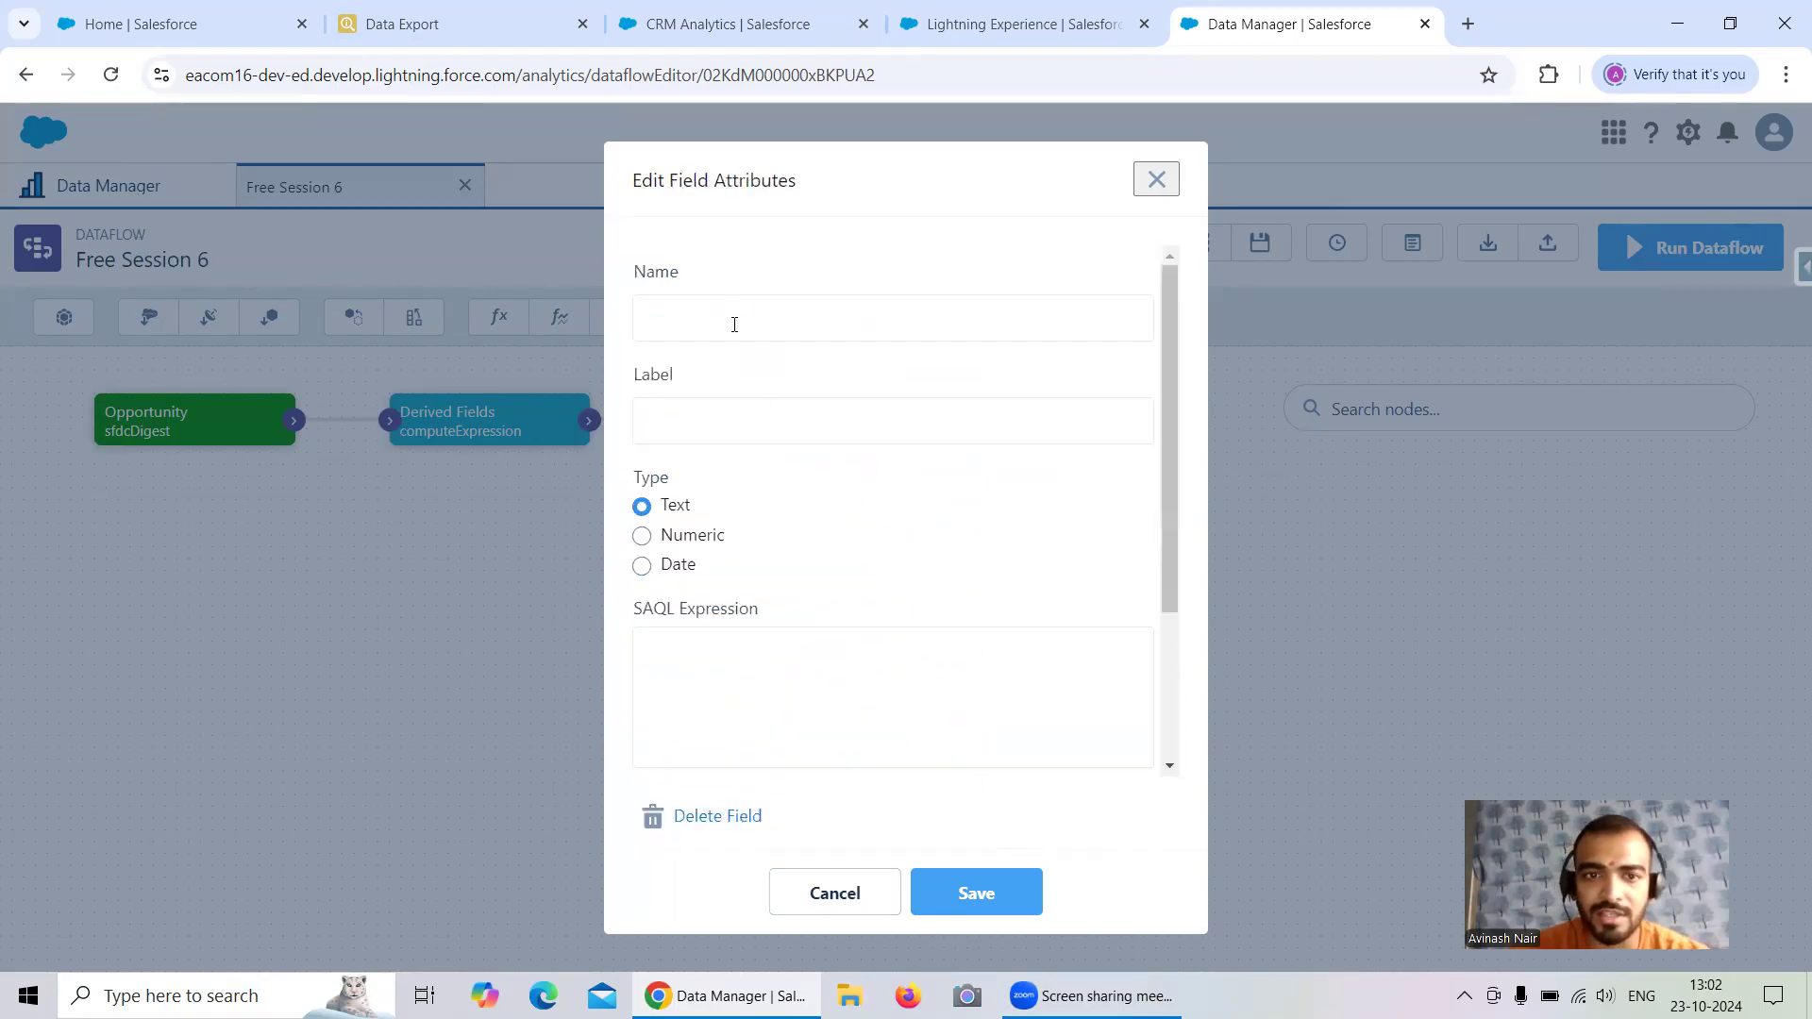
pyautogui.write('Recor')
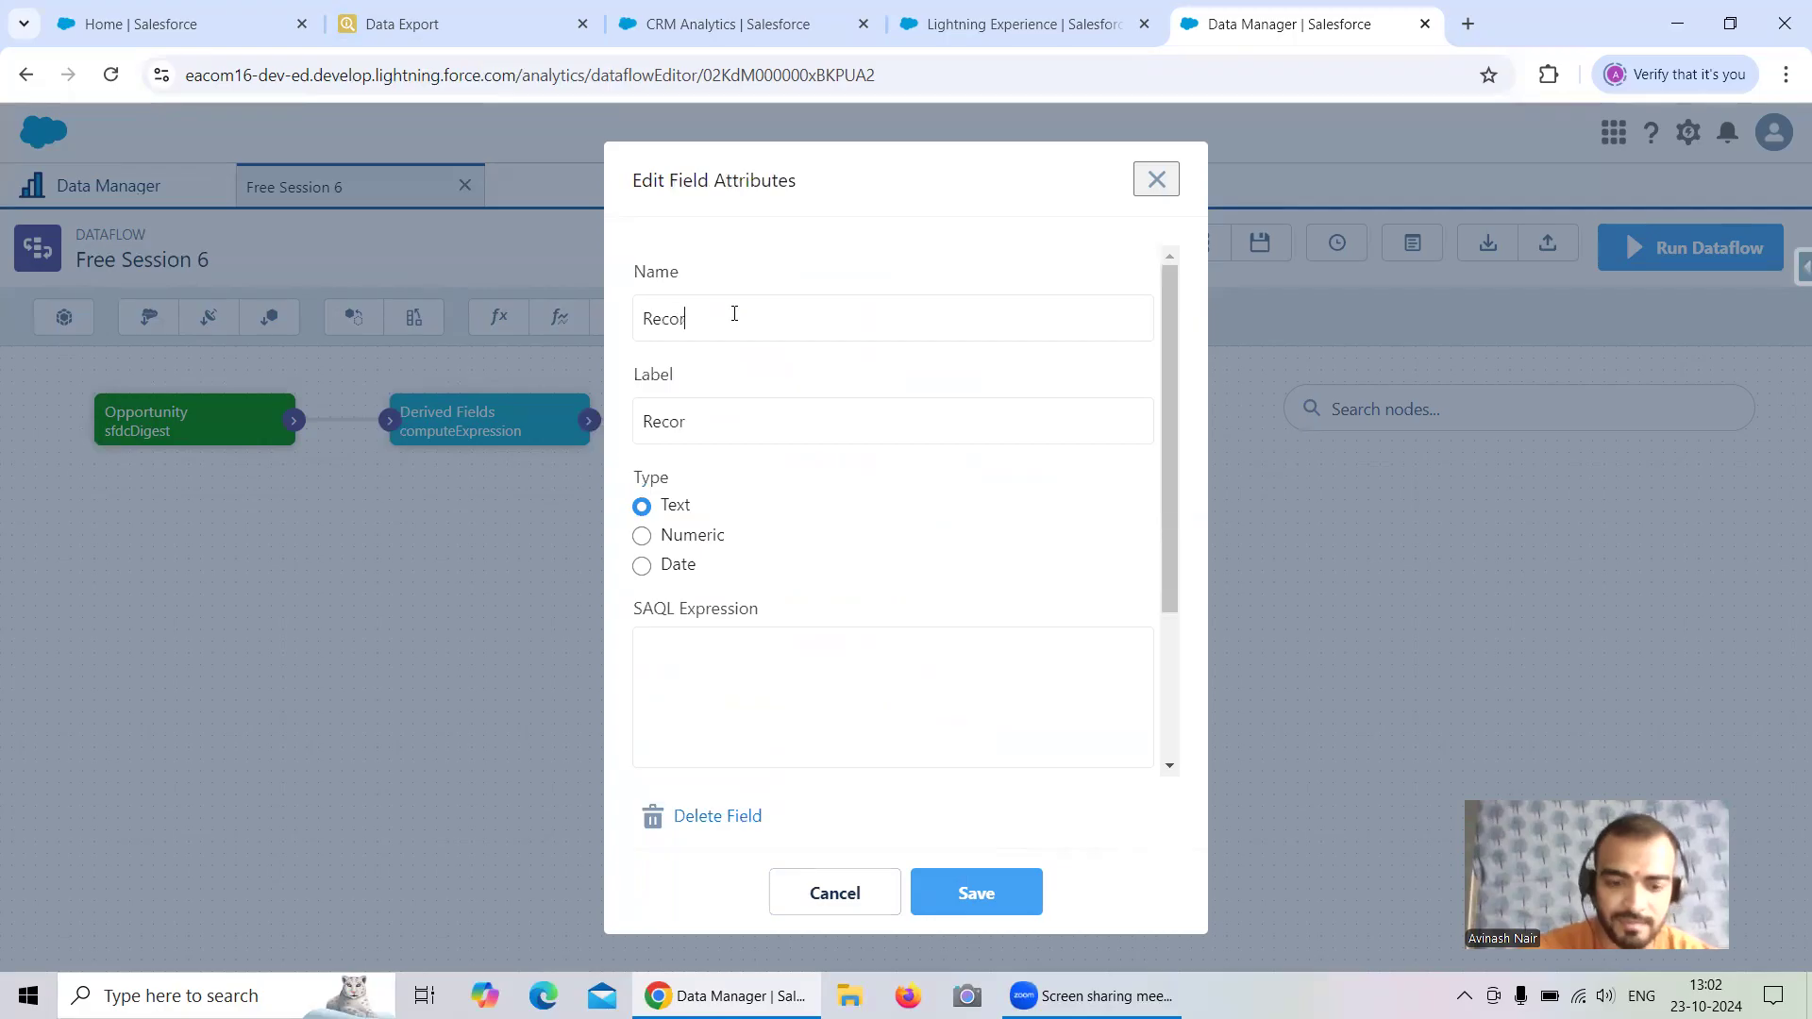
pyautogui.write('ds Created')
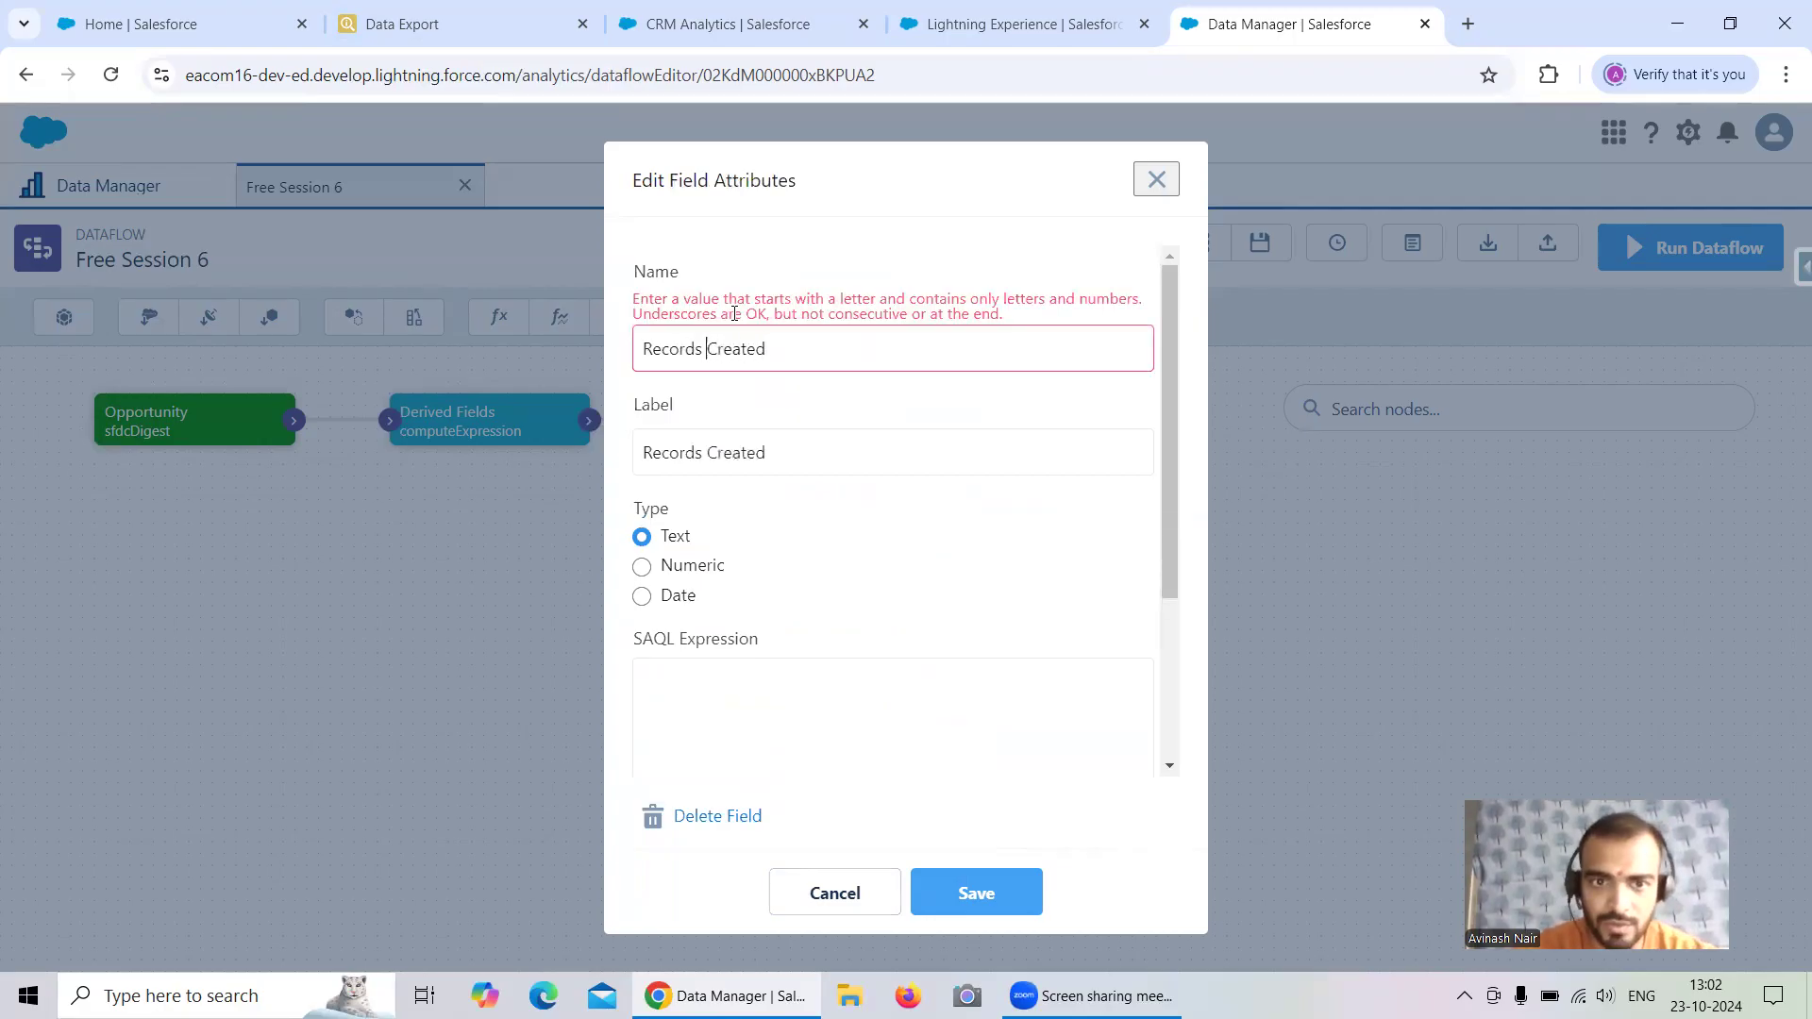
pyautogui.press('BackSpace')
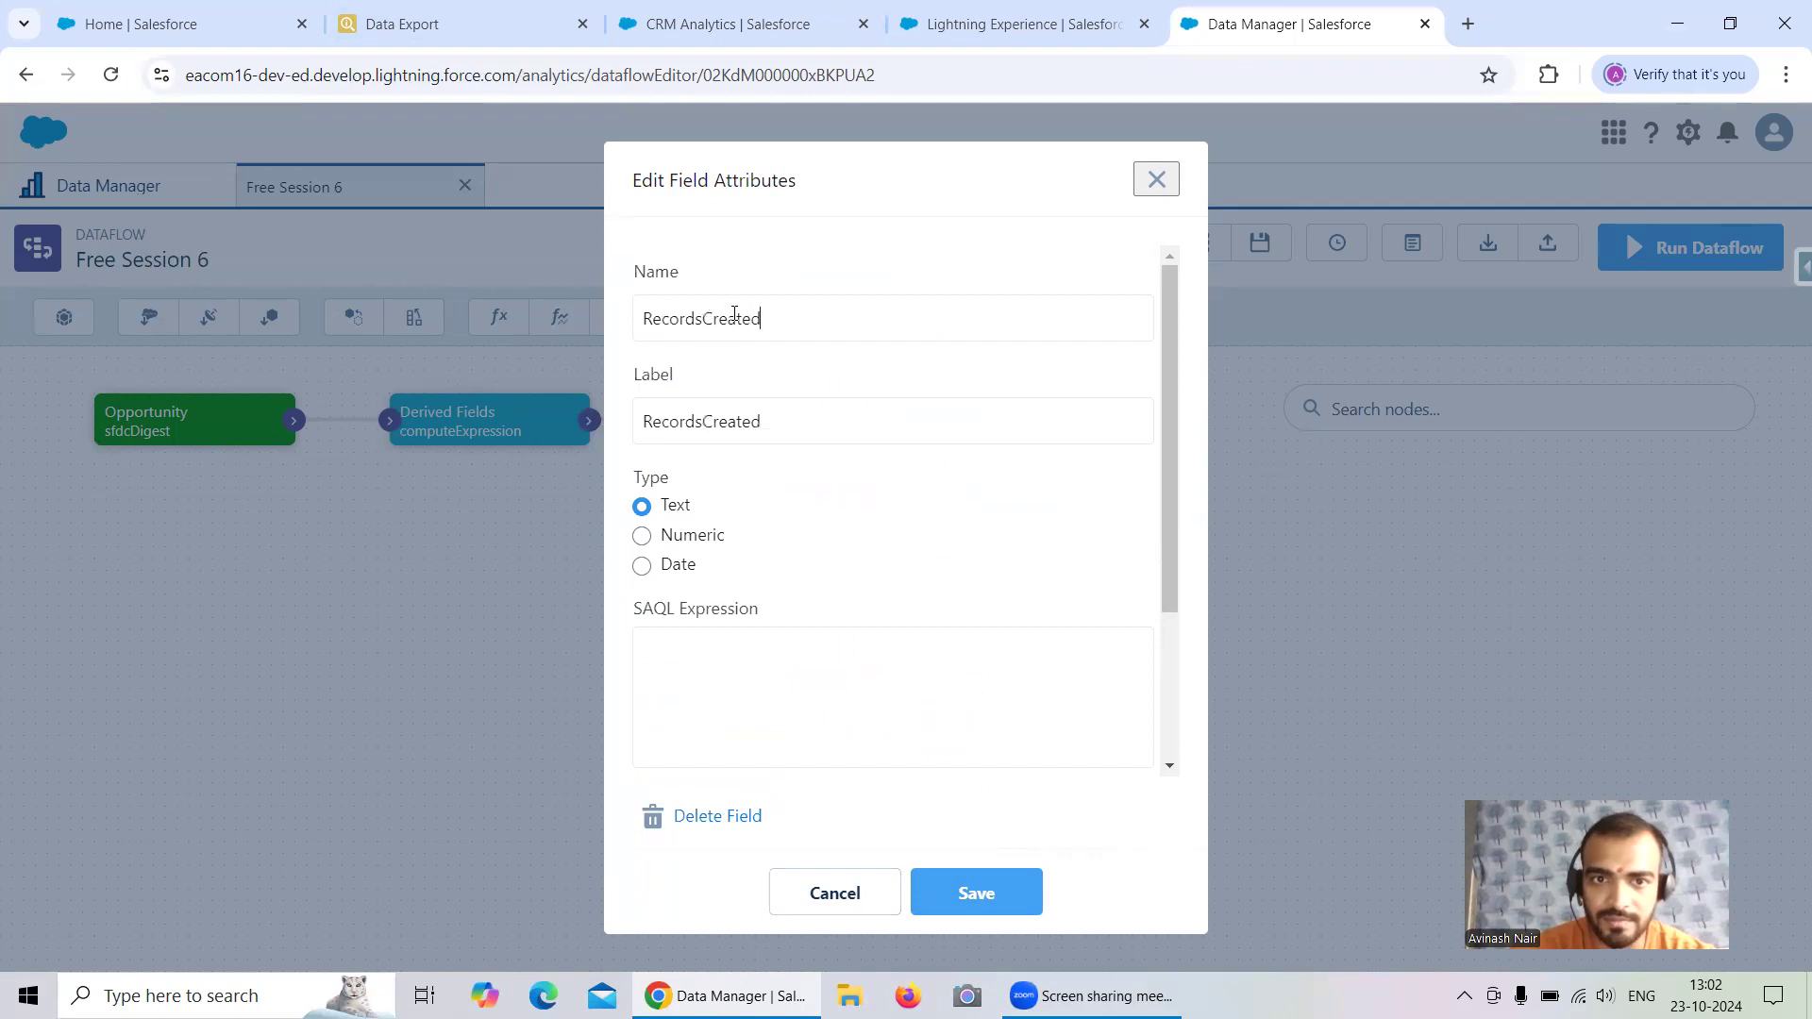
pyautogui.write('Since')
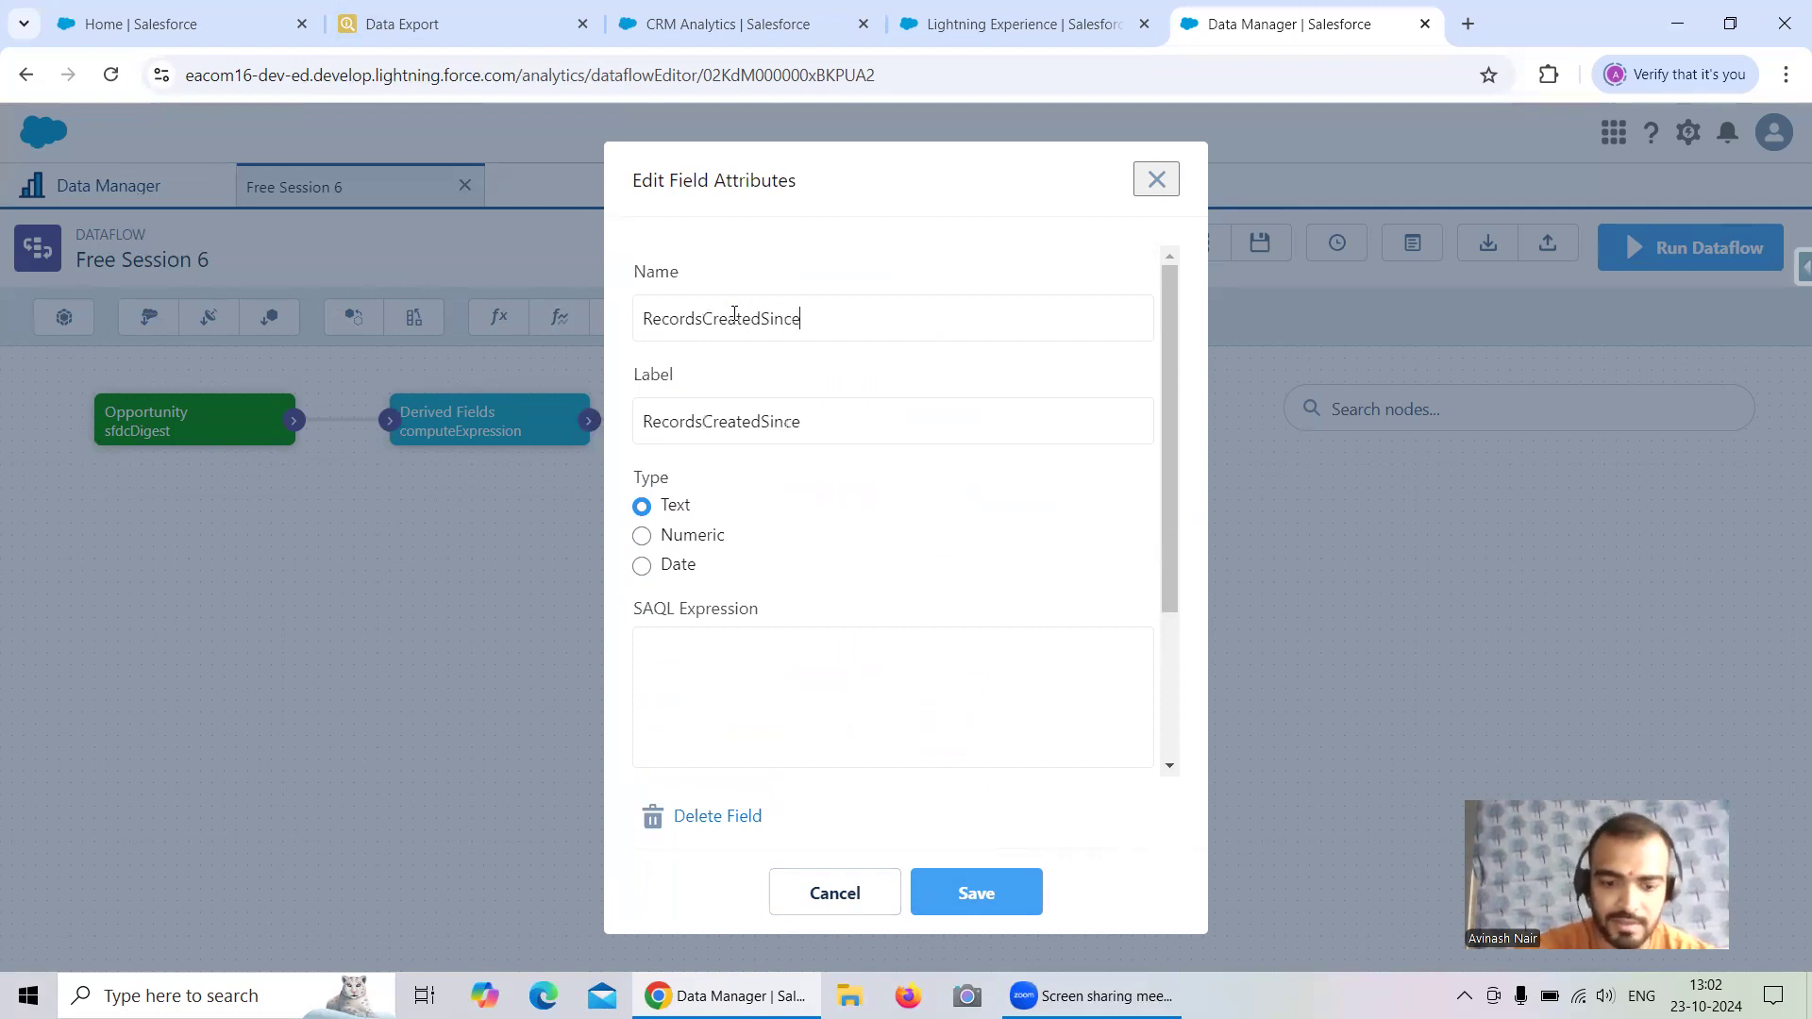
pyautogui.write('Yesterday')
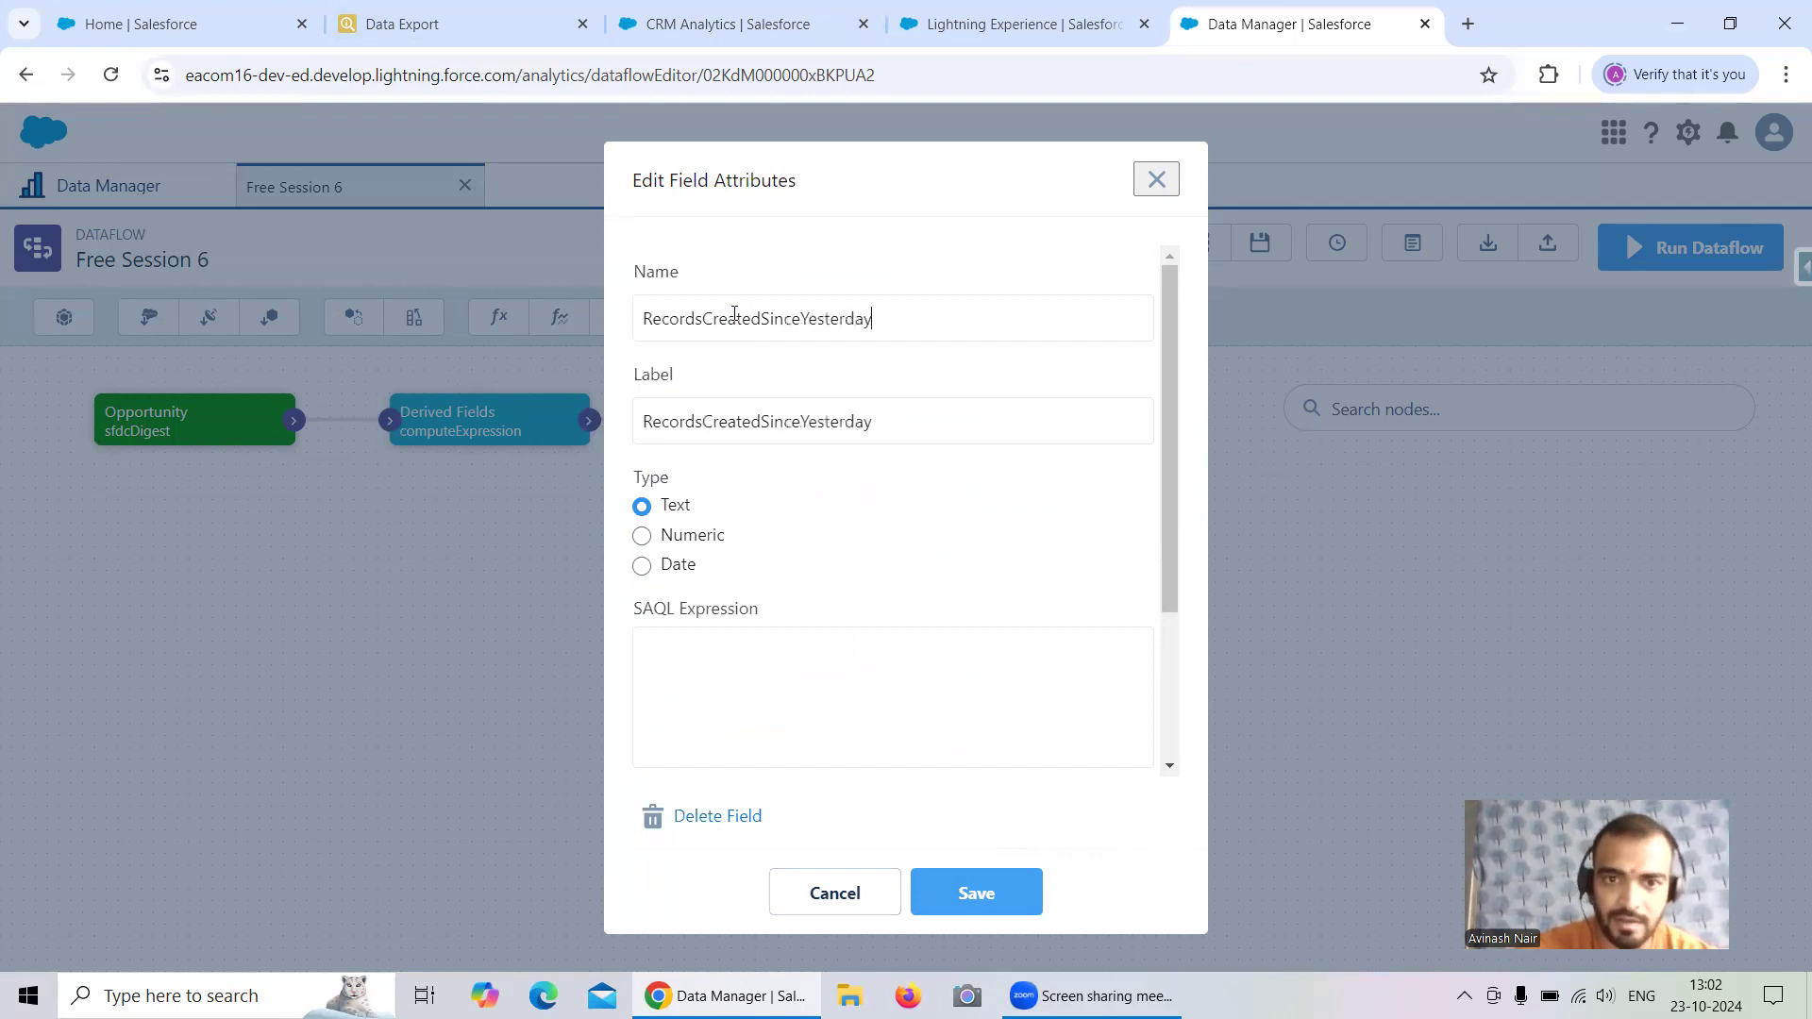
pyautogui.click(886, 428)
pyautogui.write('?')
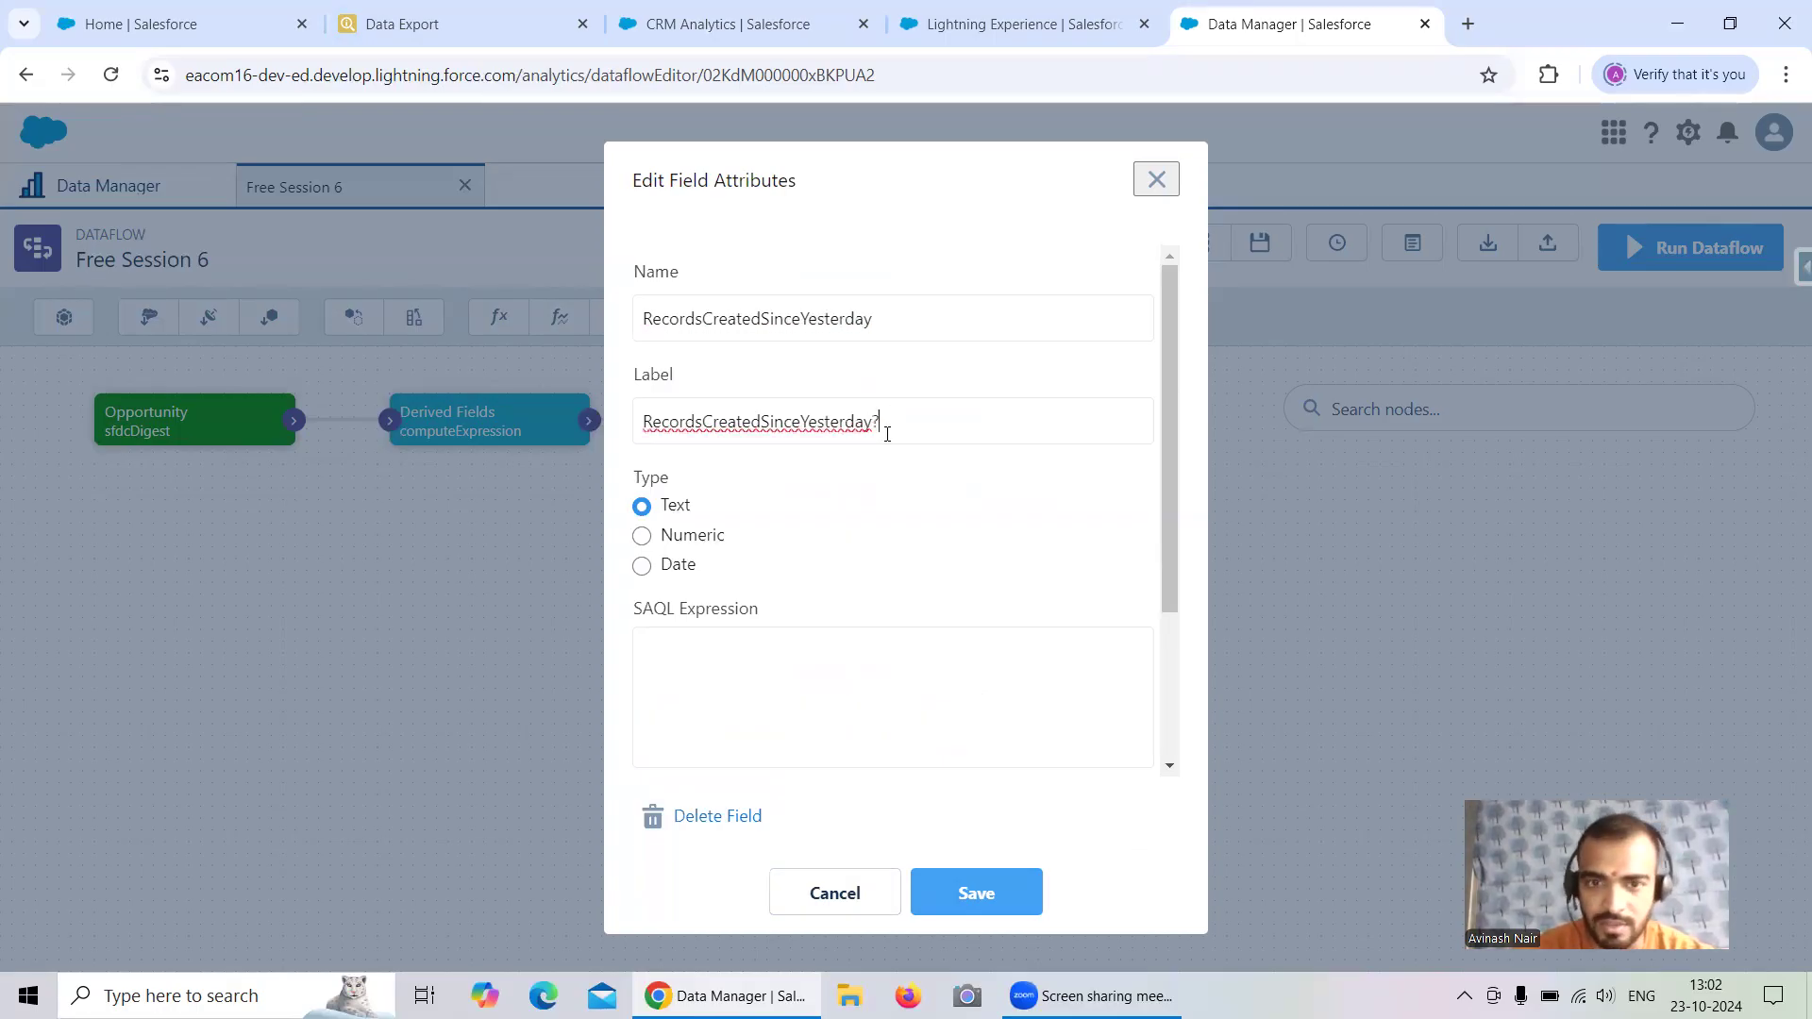
# Paste the copied case expression into the new field's SAQL Expression and set the range start to "1 day ago"
pyautogui.click(853, 640)
pyautogui.hotkey('ctrl', 'v')
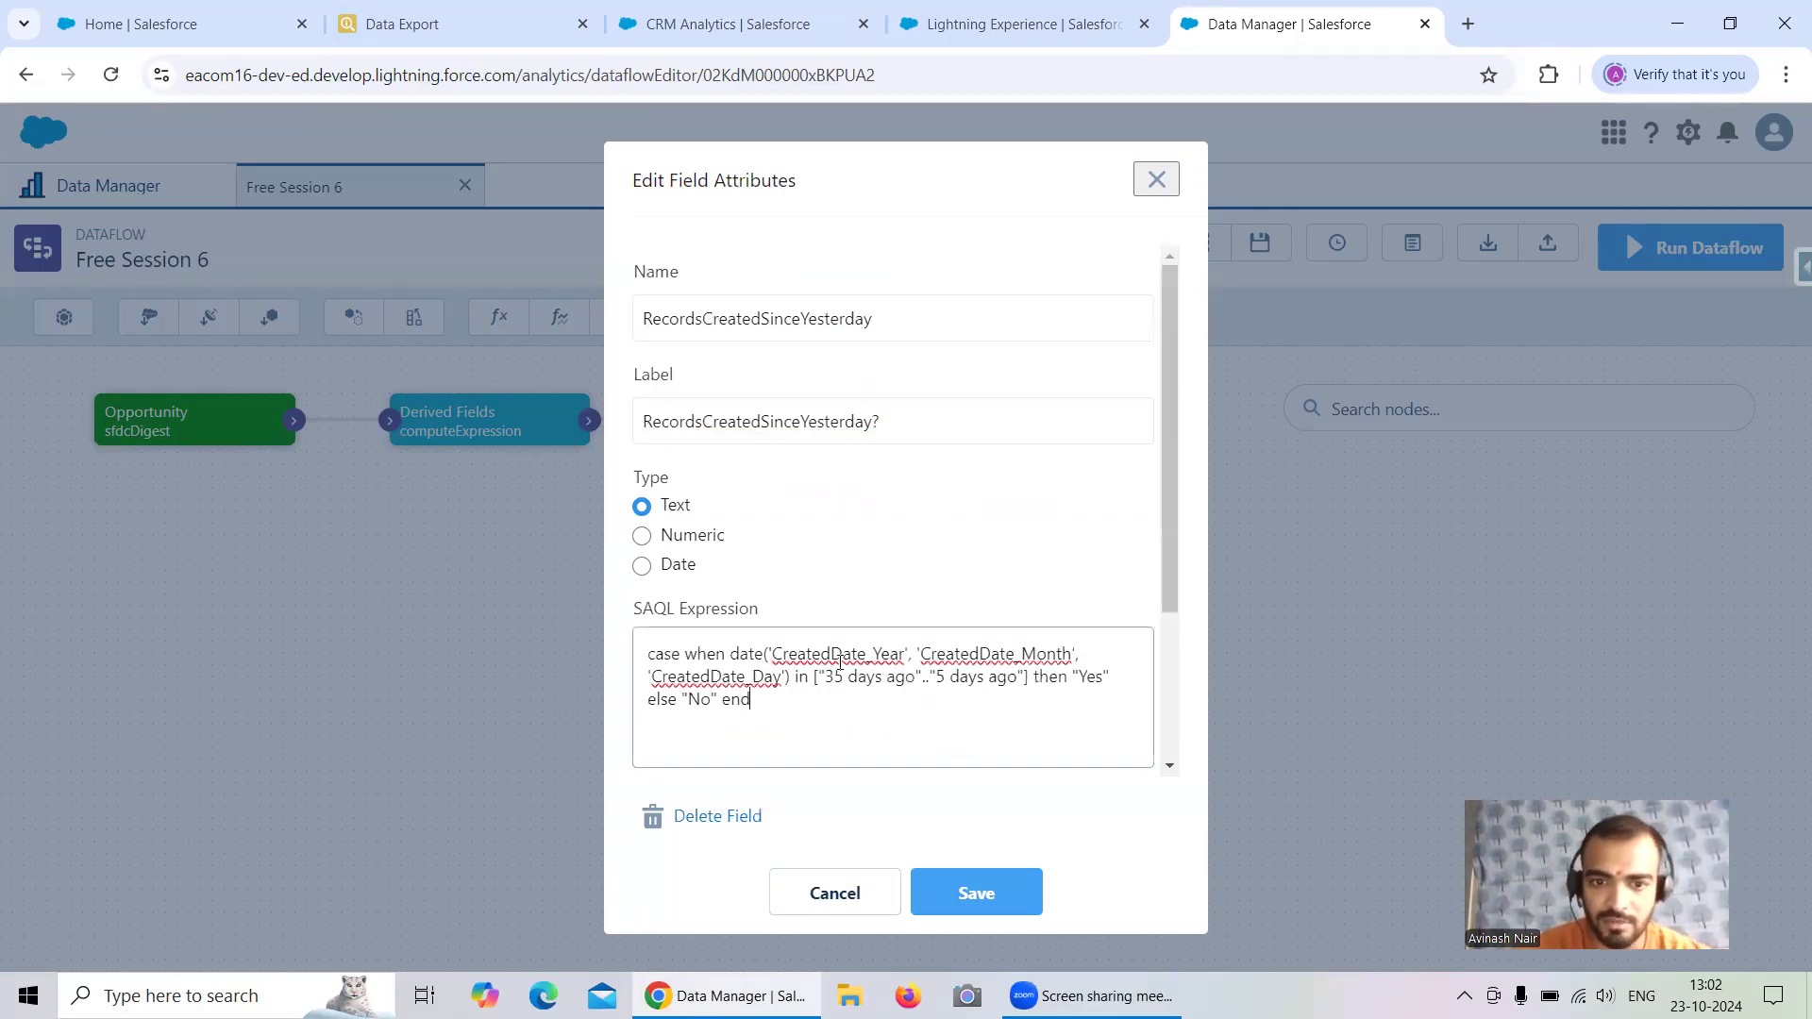
pyautogui.moveTo(823, 676); pyautogui.dragTo(914, 675)
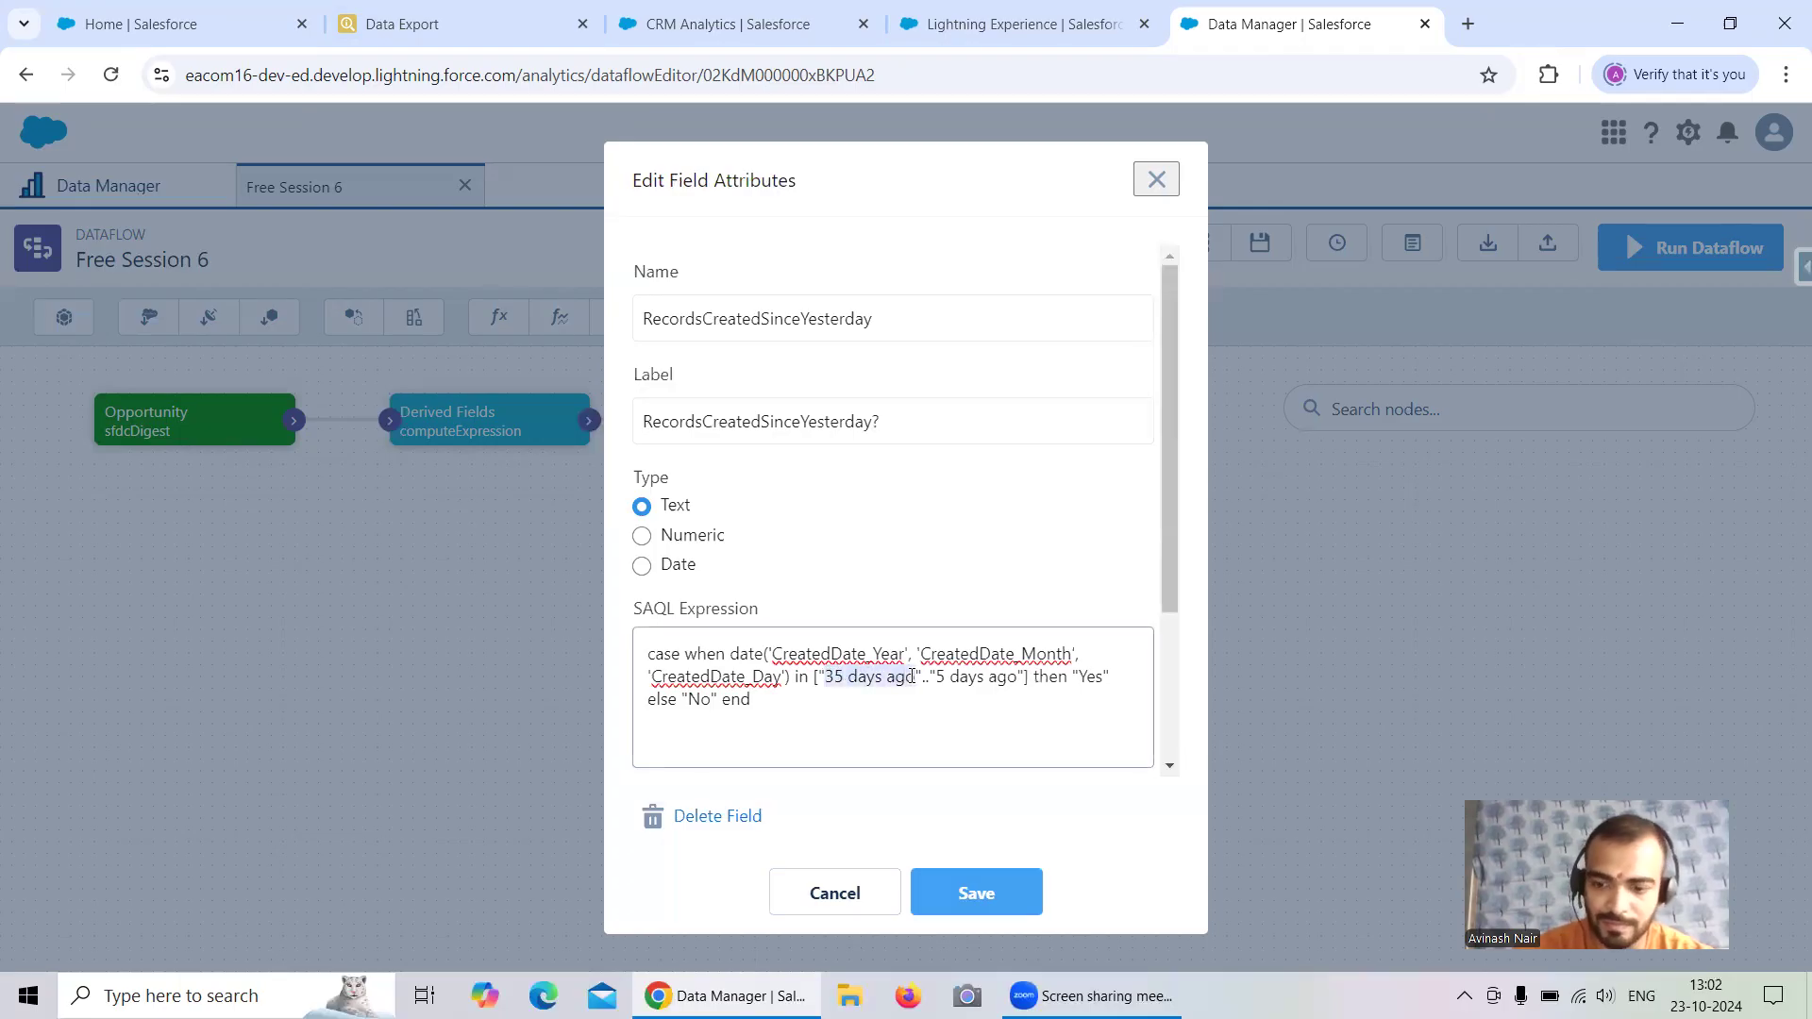
pyautogui.write('1 day')
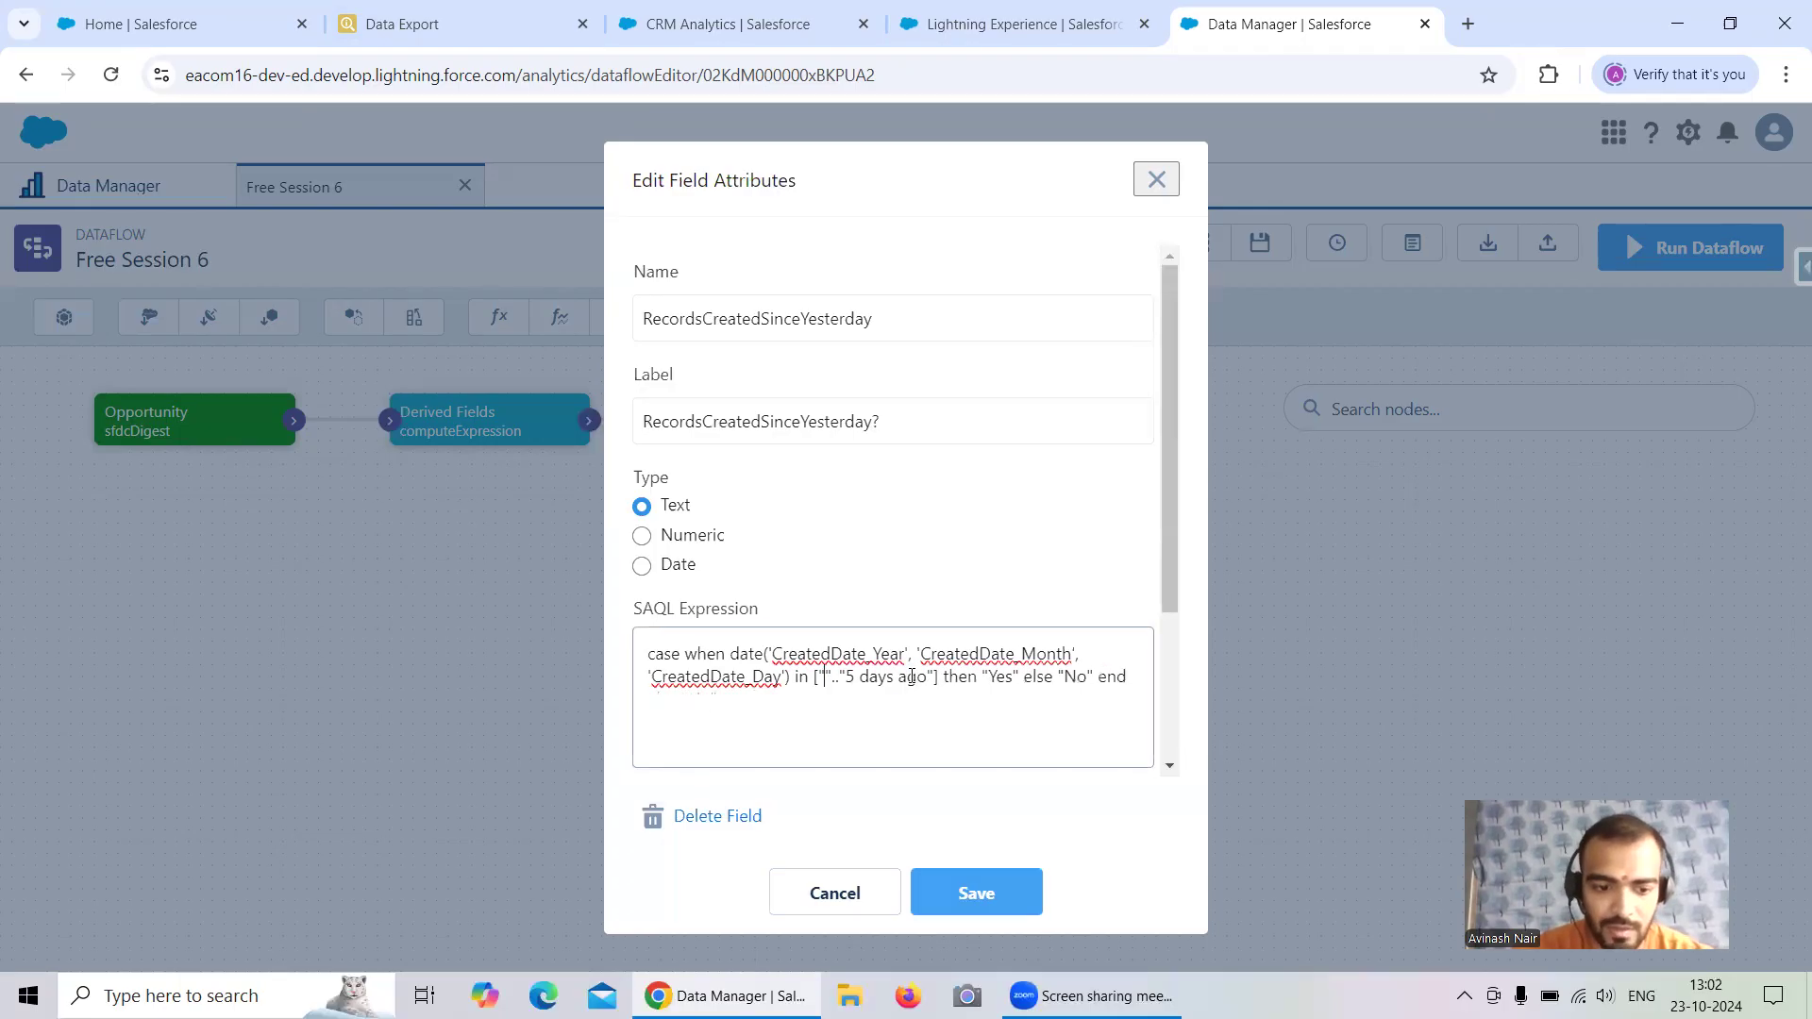
pyautogui.write(' ago')
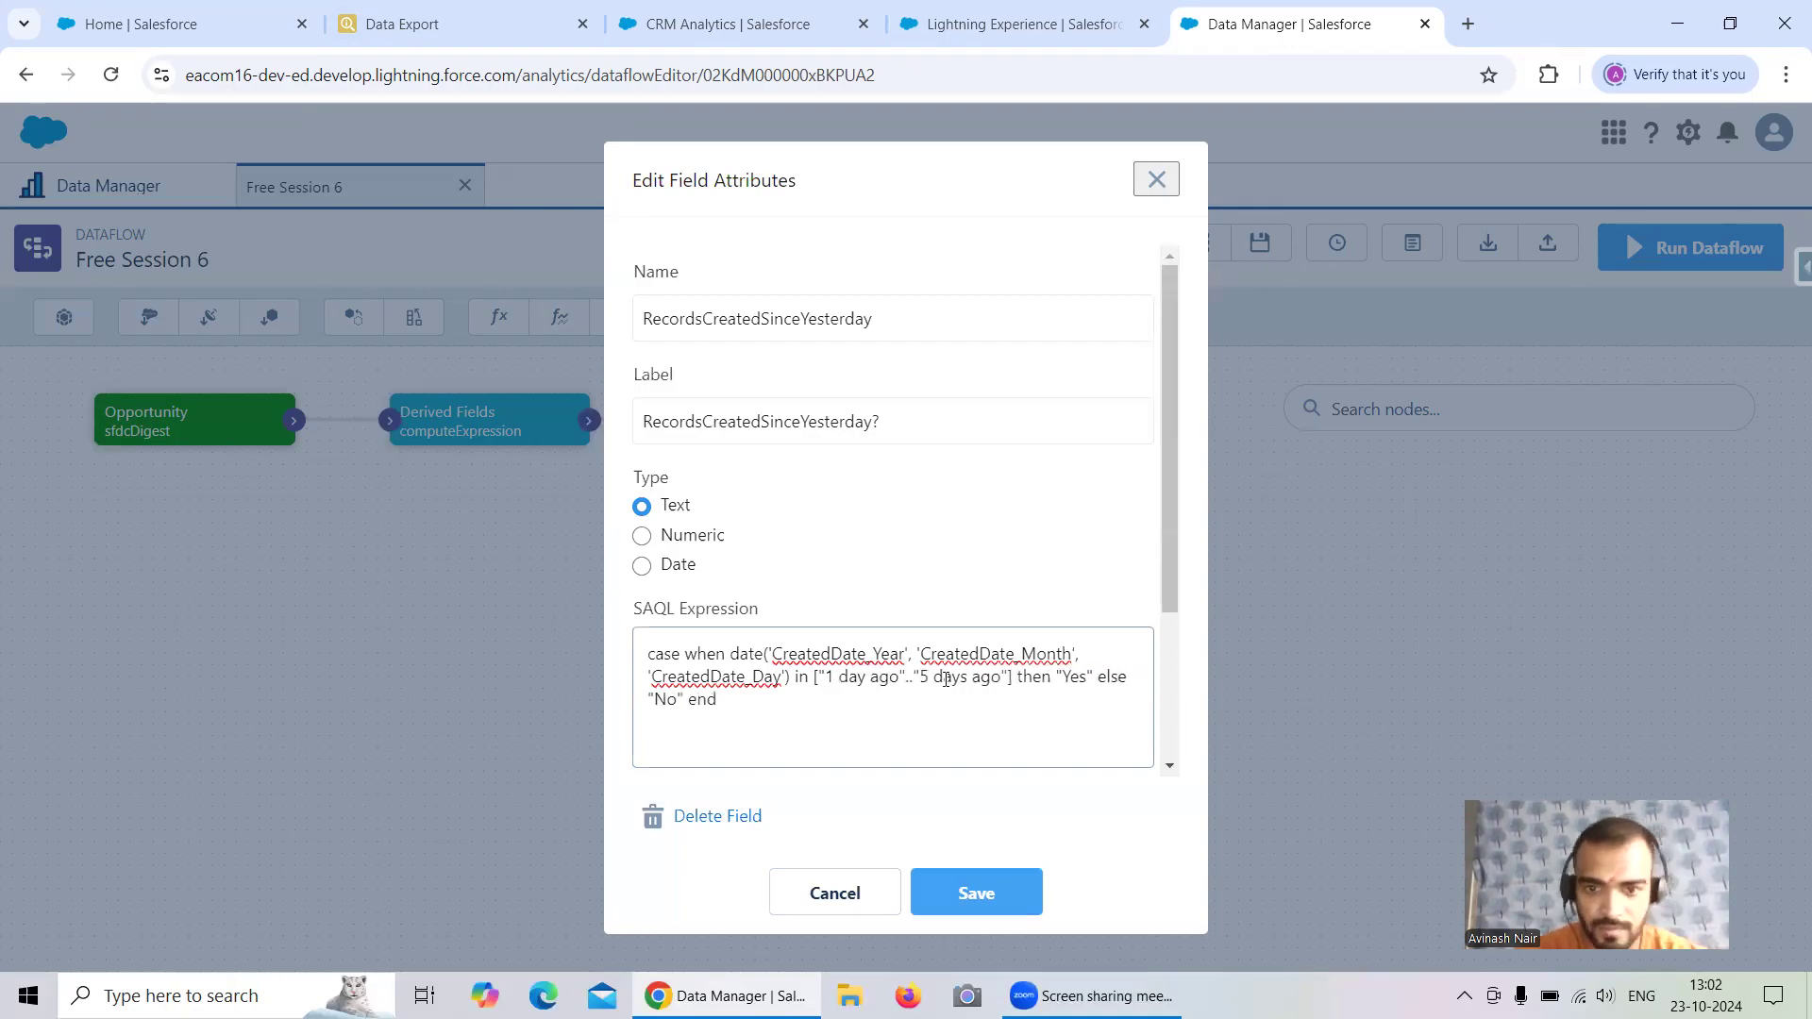
# Set the end of the date range to "current day" and save the RecordsCreatedSinceYesterday field
pyautogui.moveTo(1002, 676); pyautogui.dragTo(920, 677)
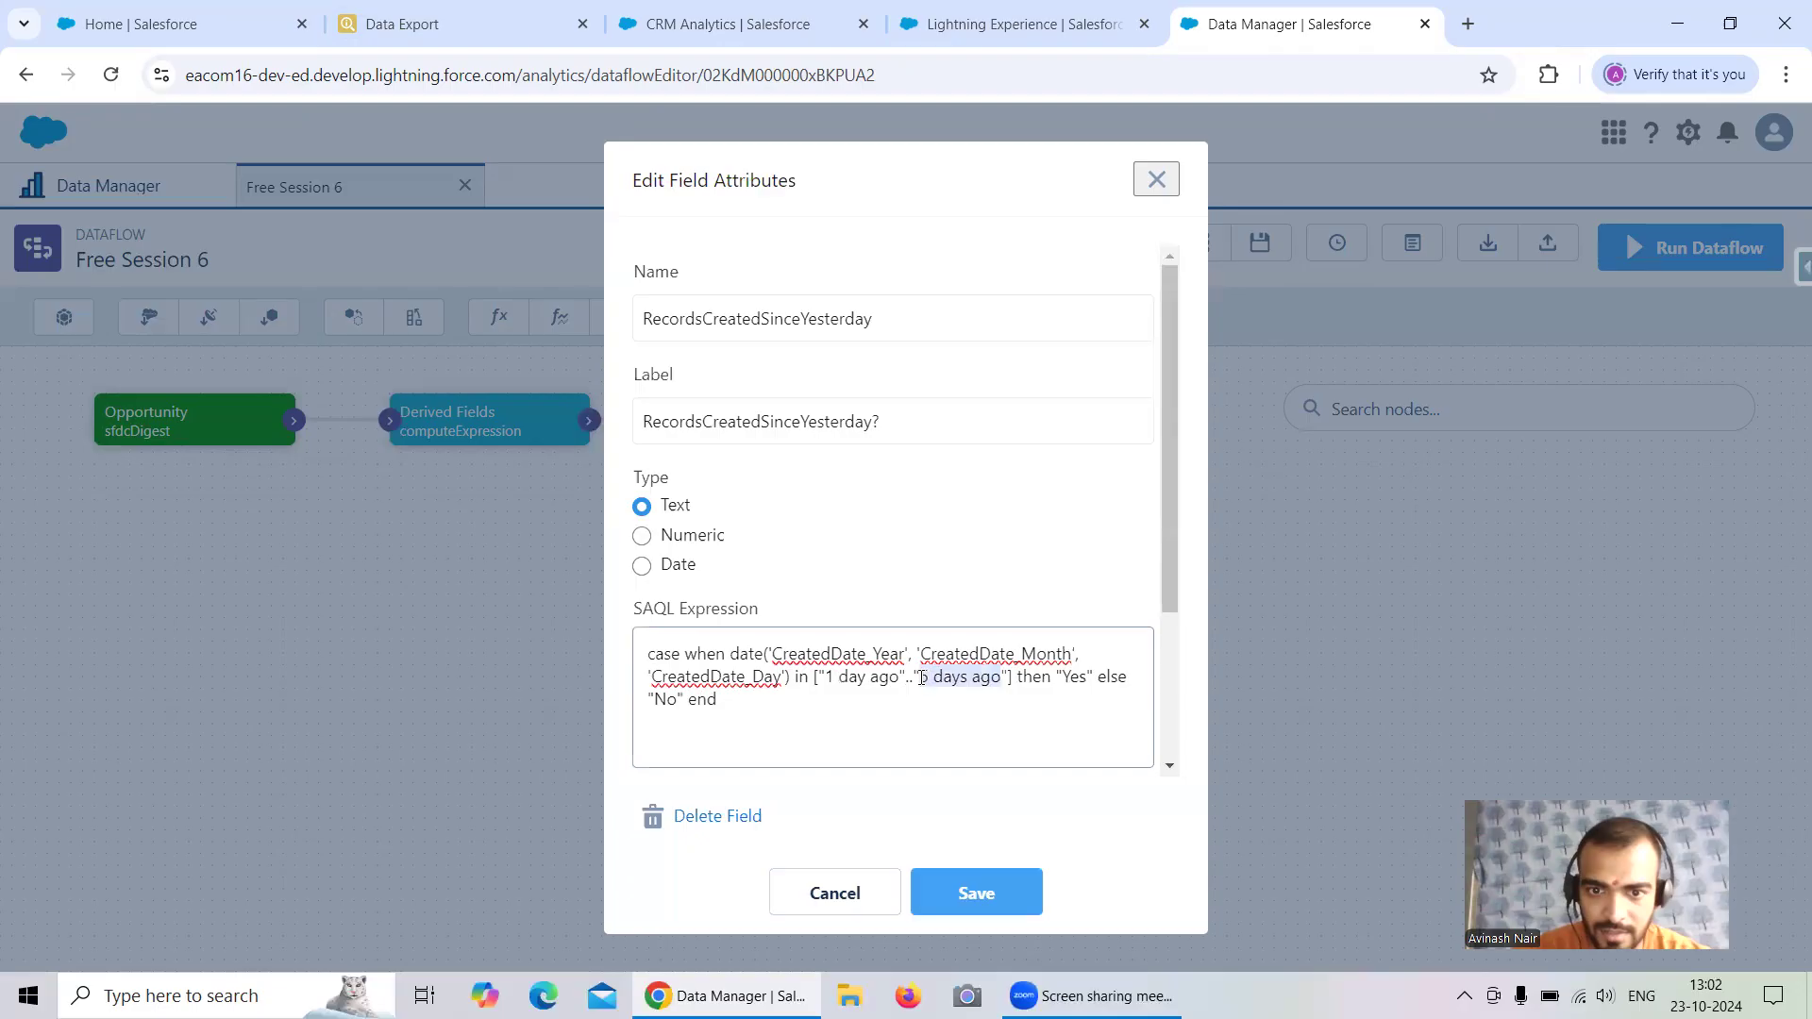
pyautogui.write('current ')
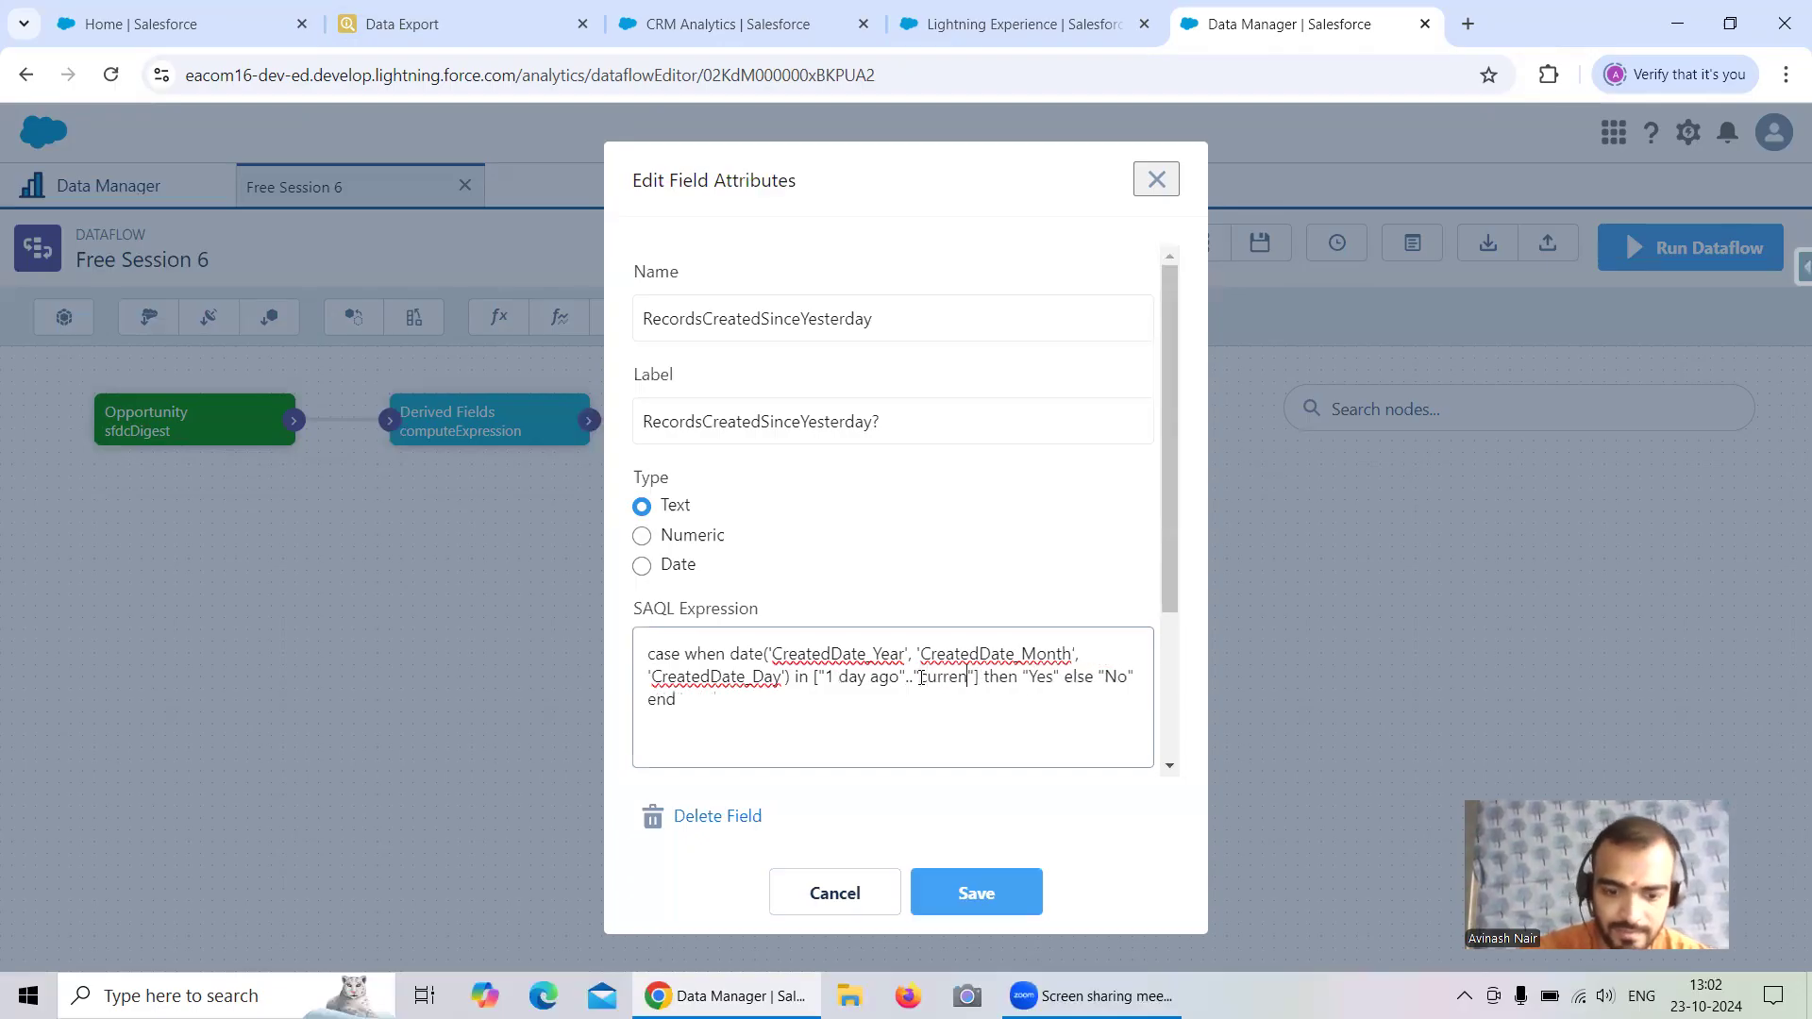
pyautogui.write('day')
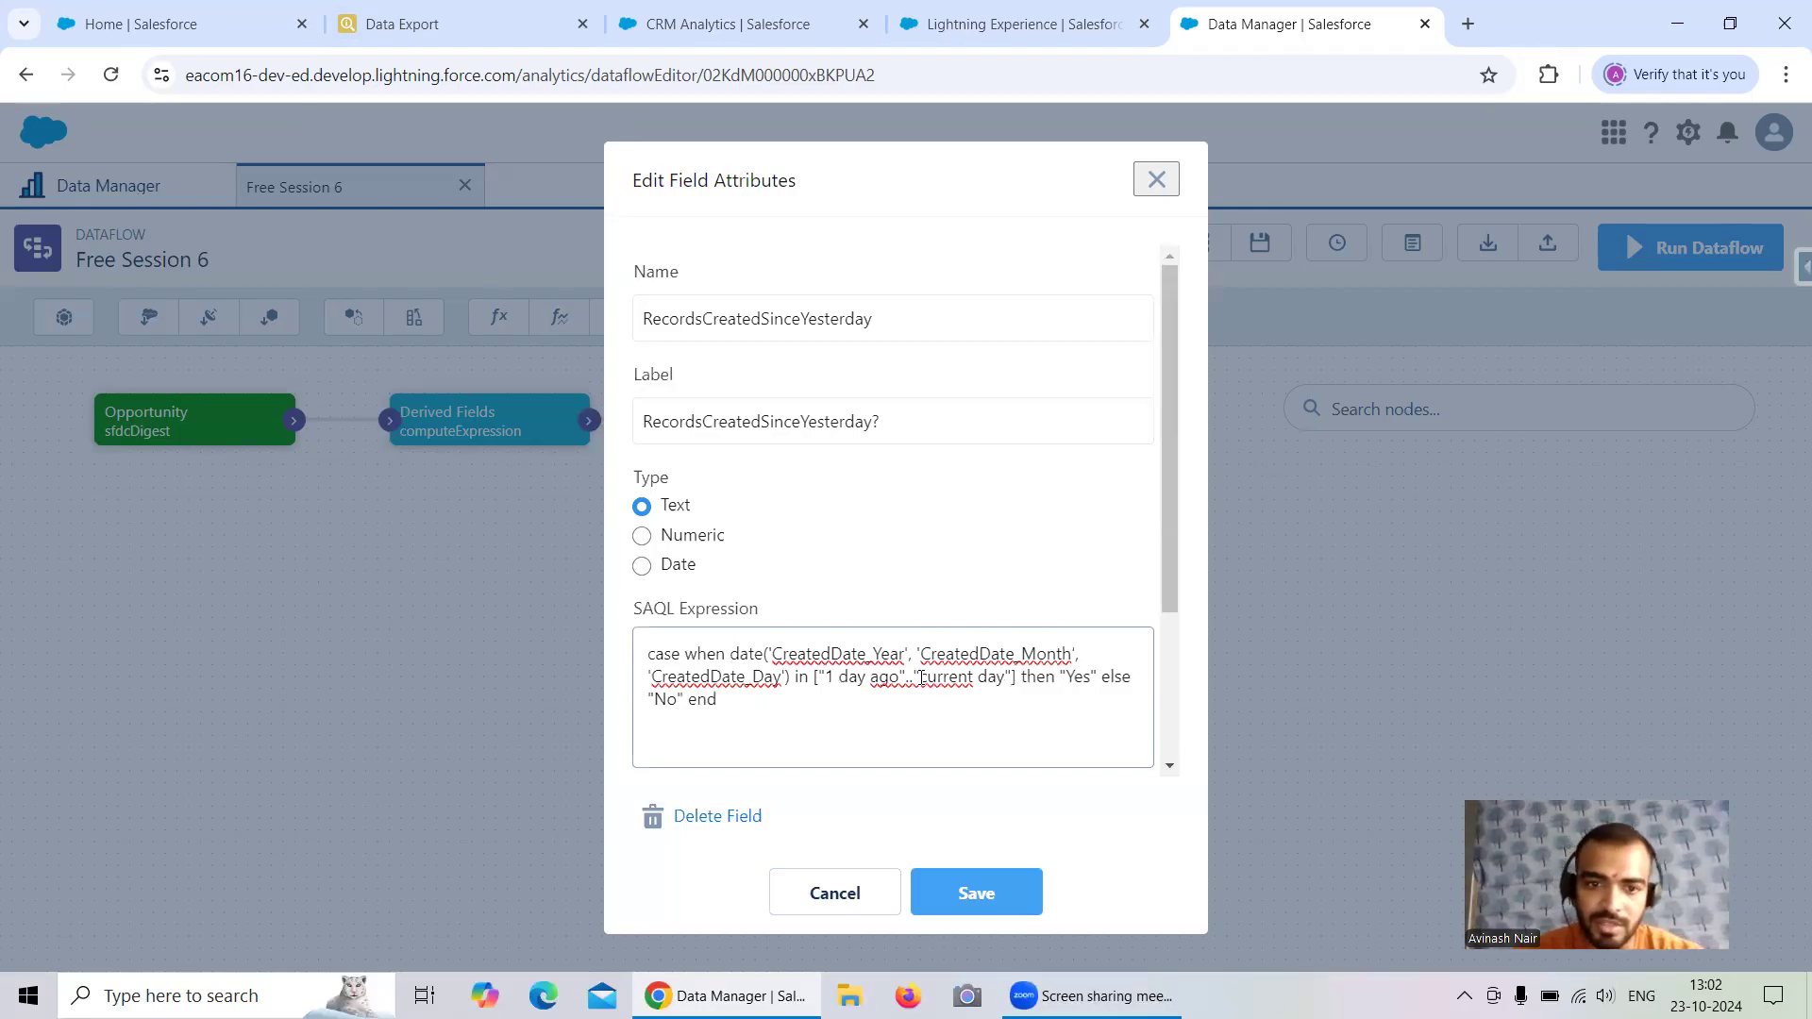
pyautogui.click(980, 894)
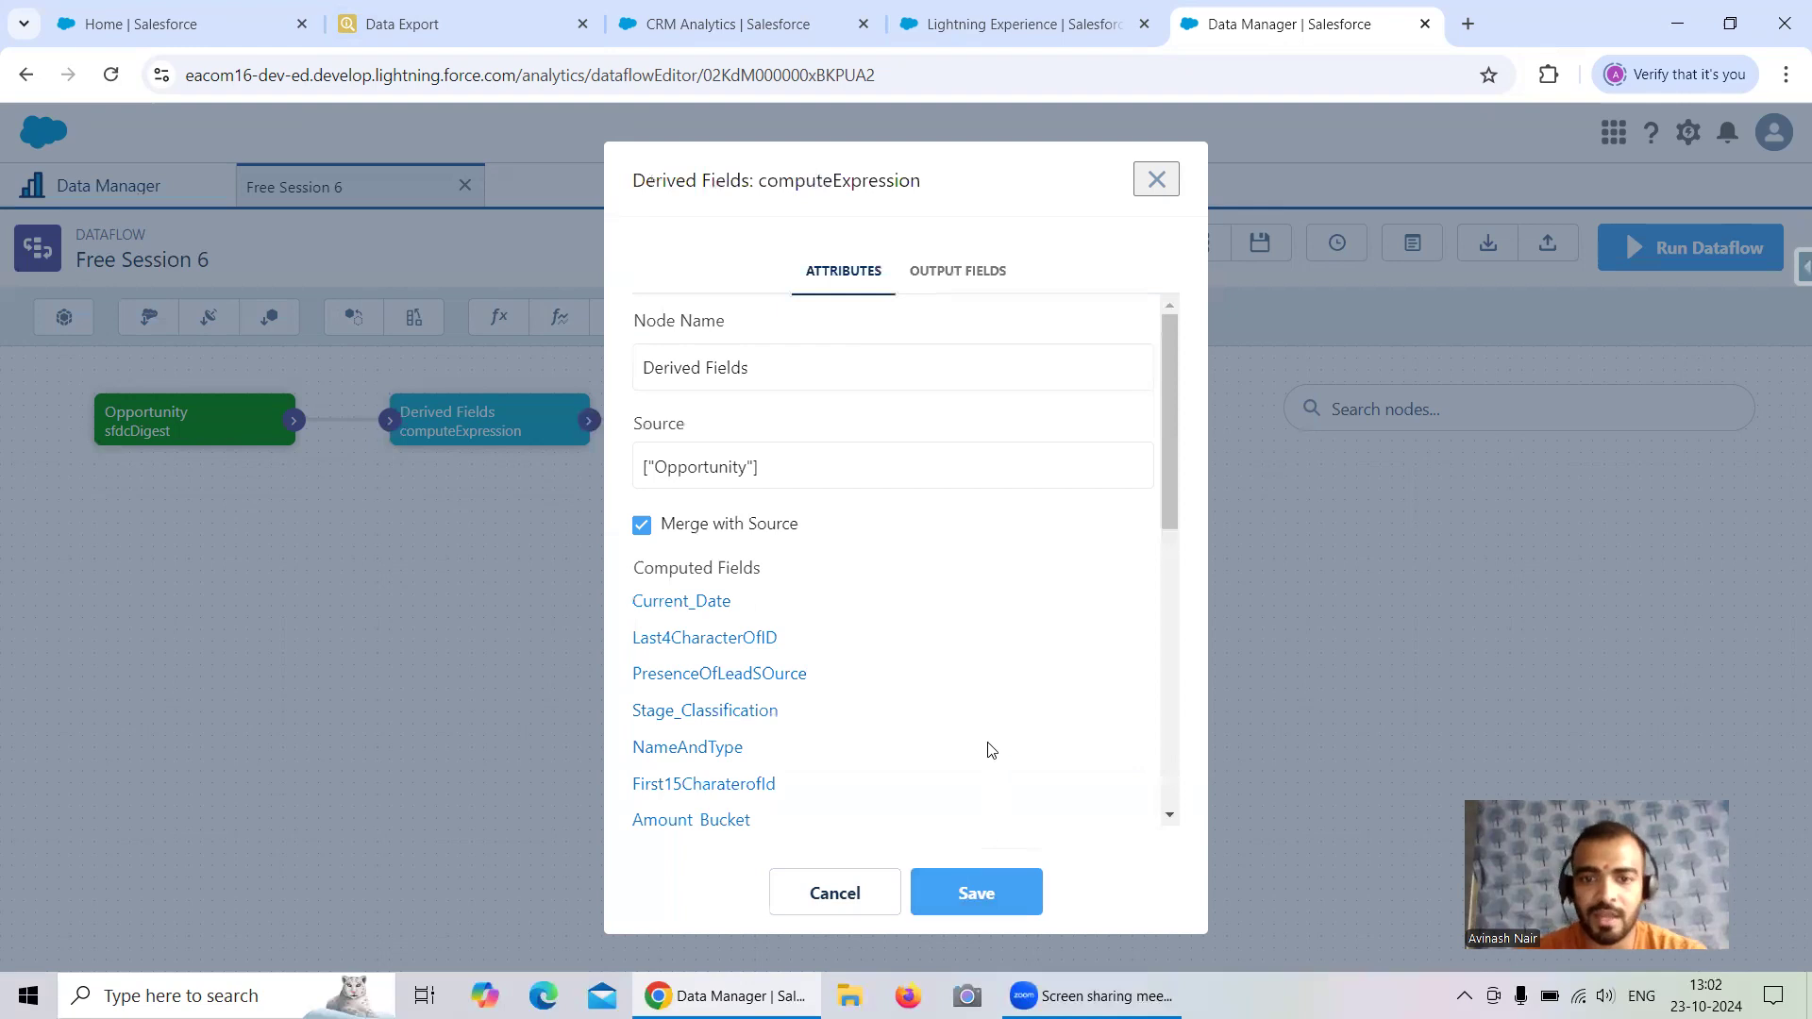
# Switch to the Salesforce Setup browser tab and go to the Opportunities list by searching the App Launcher for opp
pyautogui.click(226, 24)
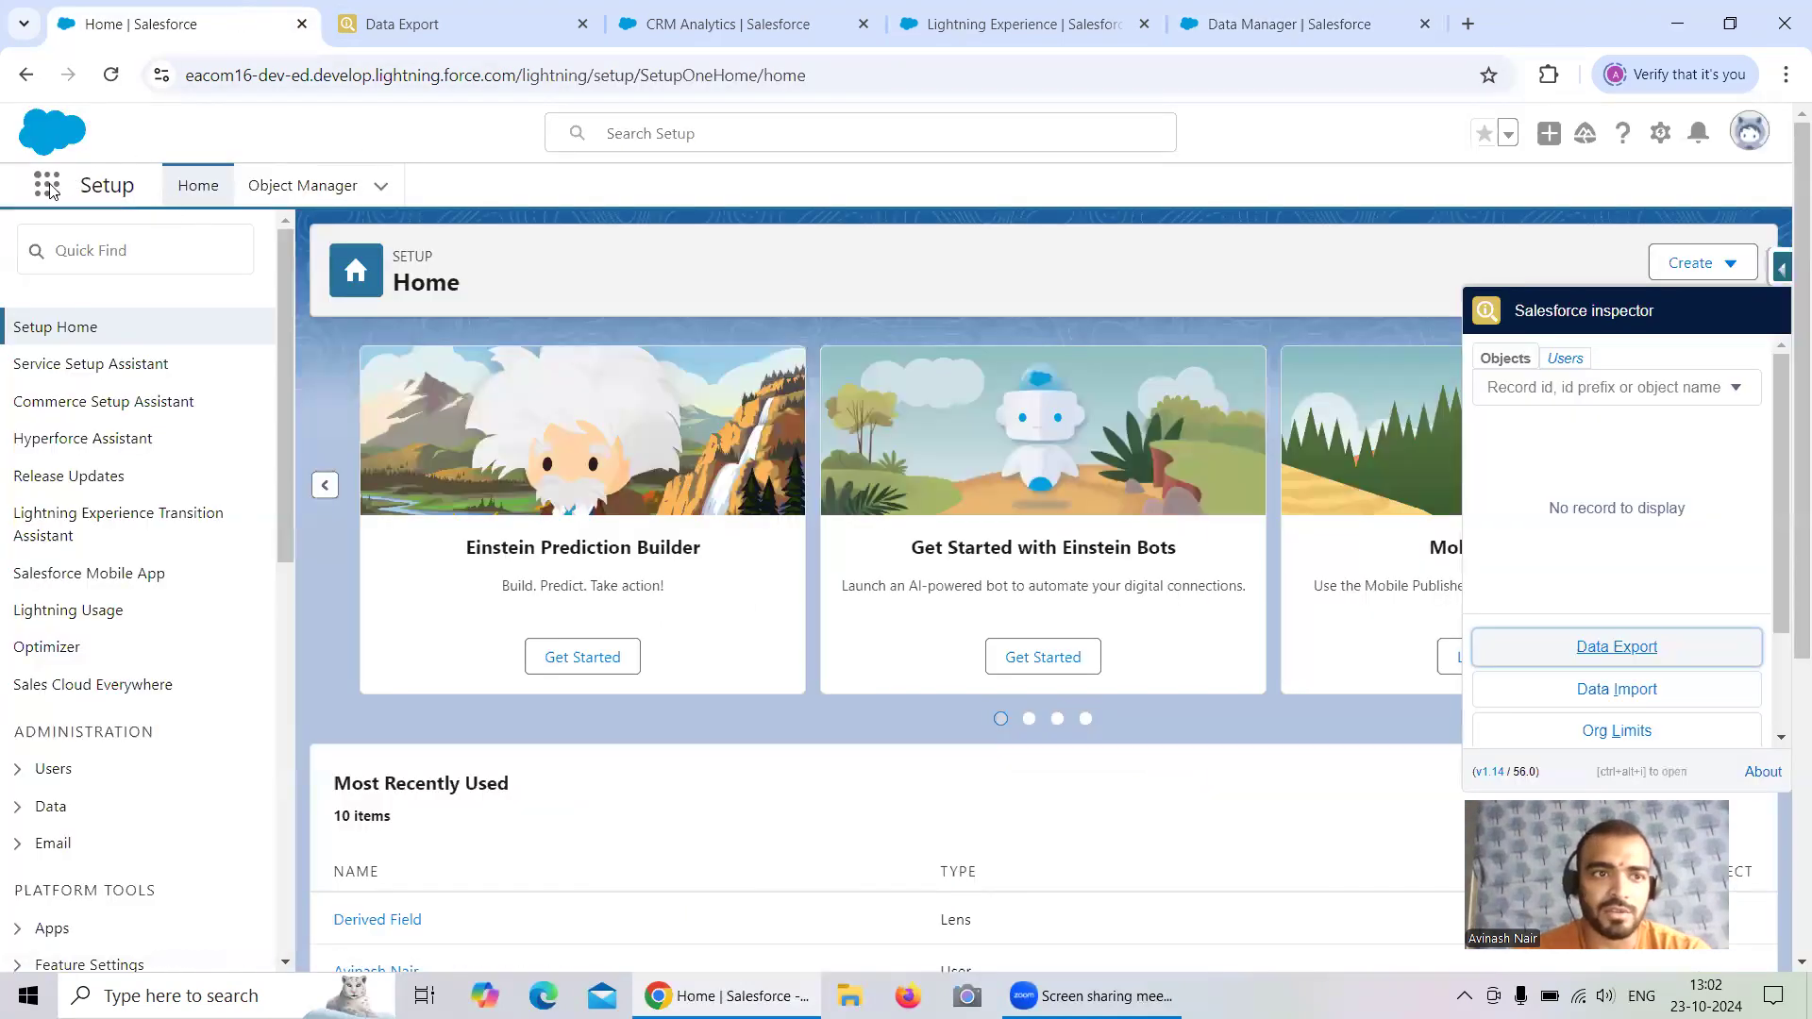
pyautogui.click(55, 194)
pyautogui.write('opp')
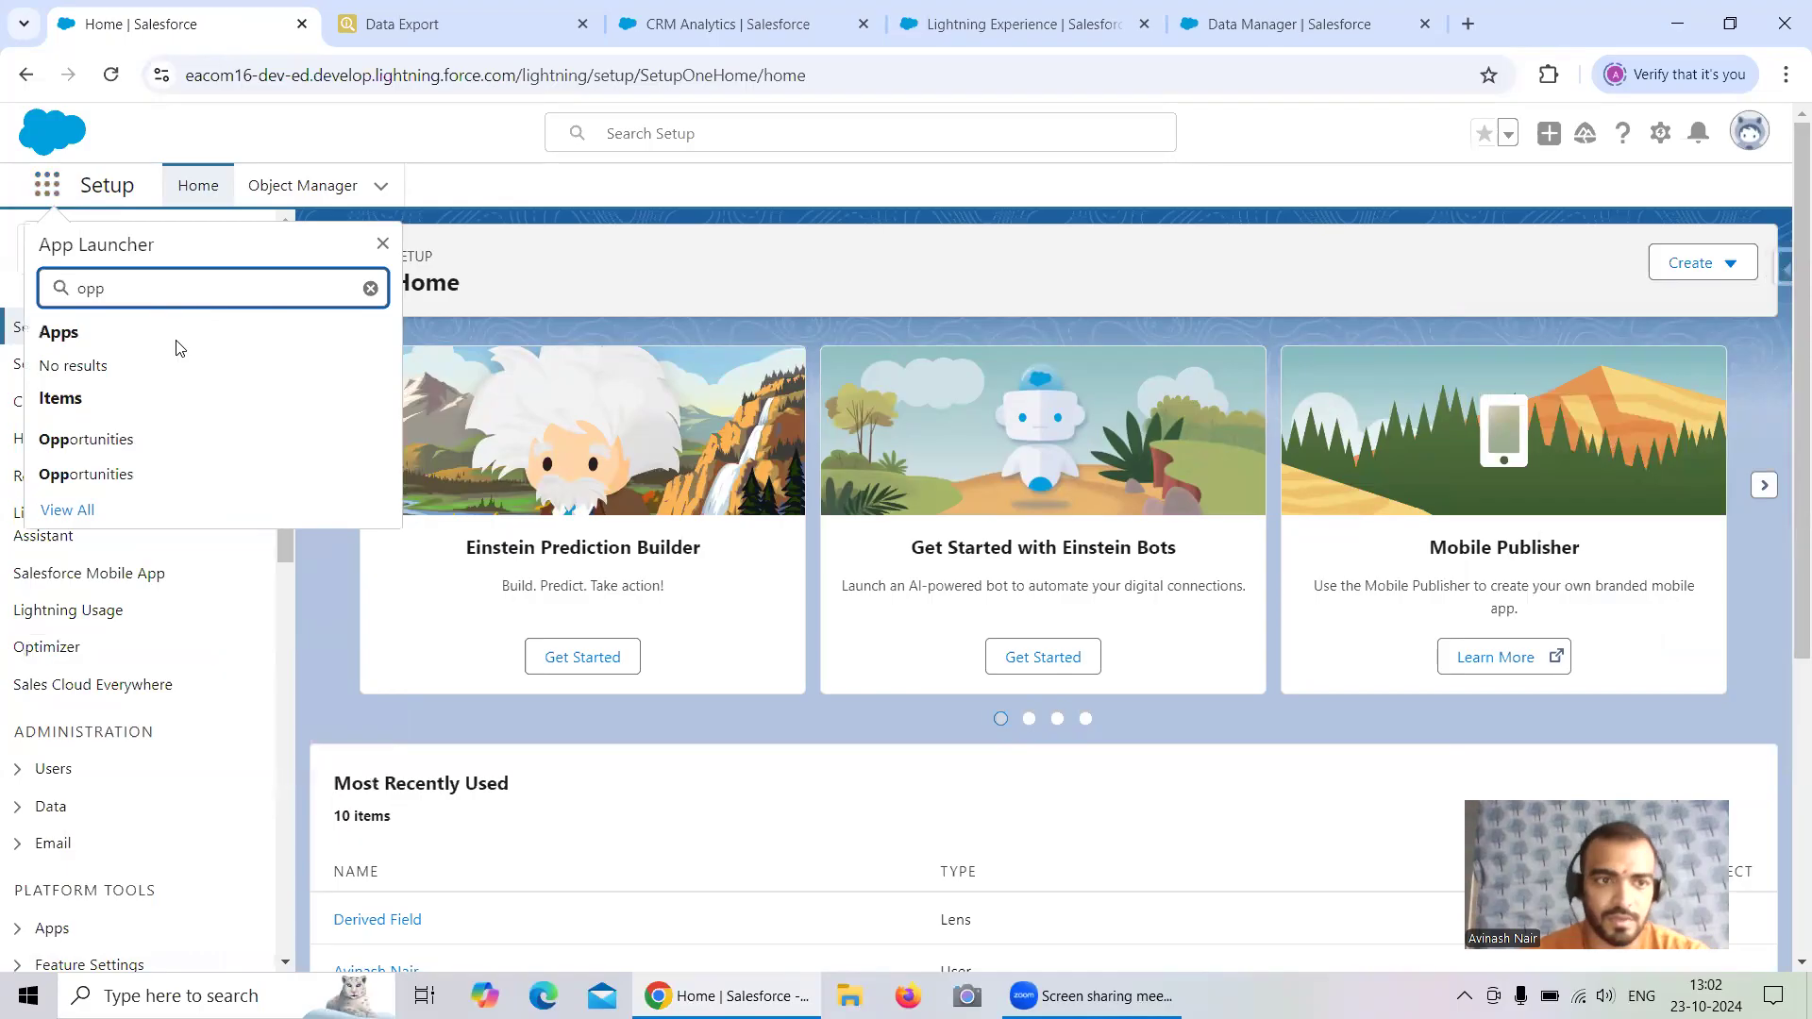
pyautogui.click(154, 473)
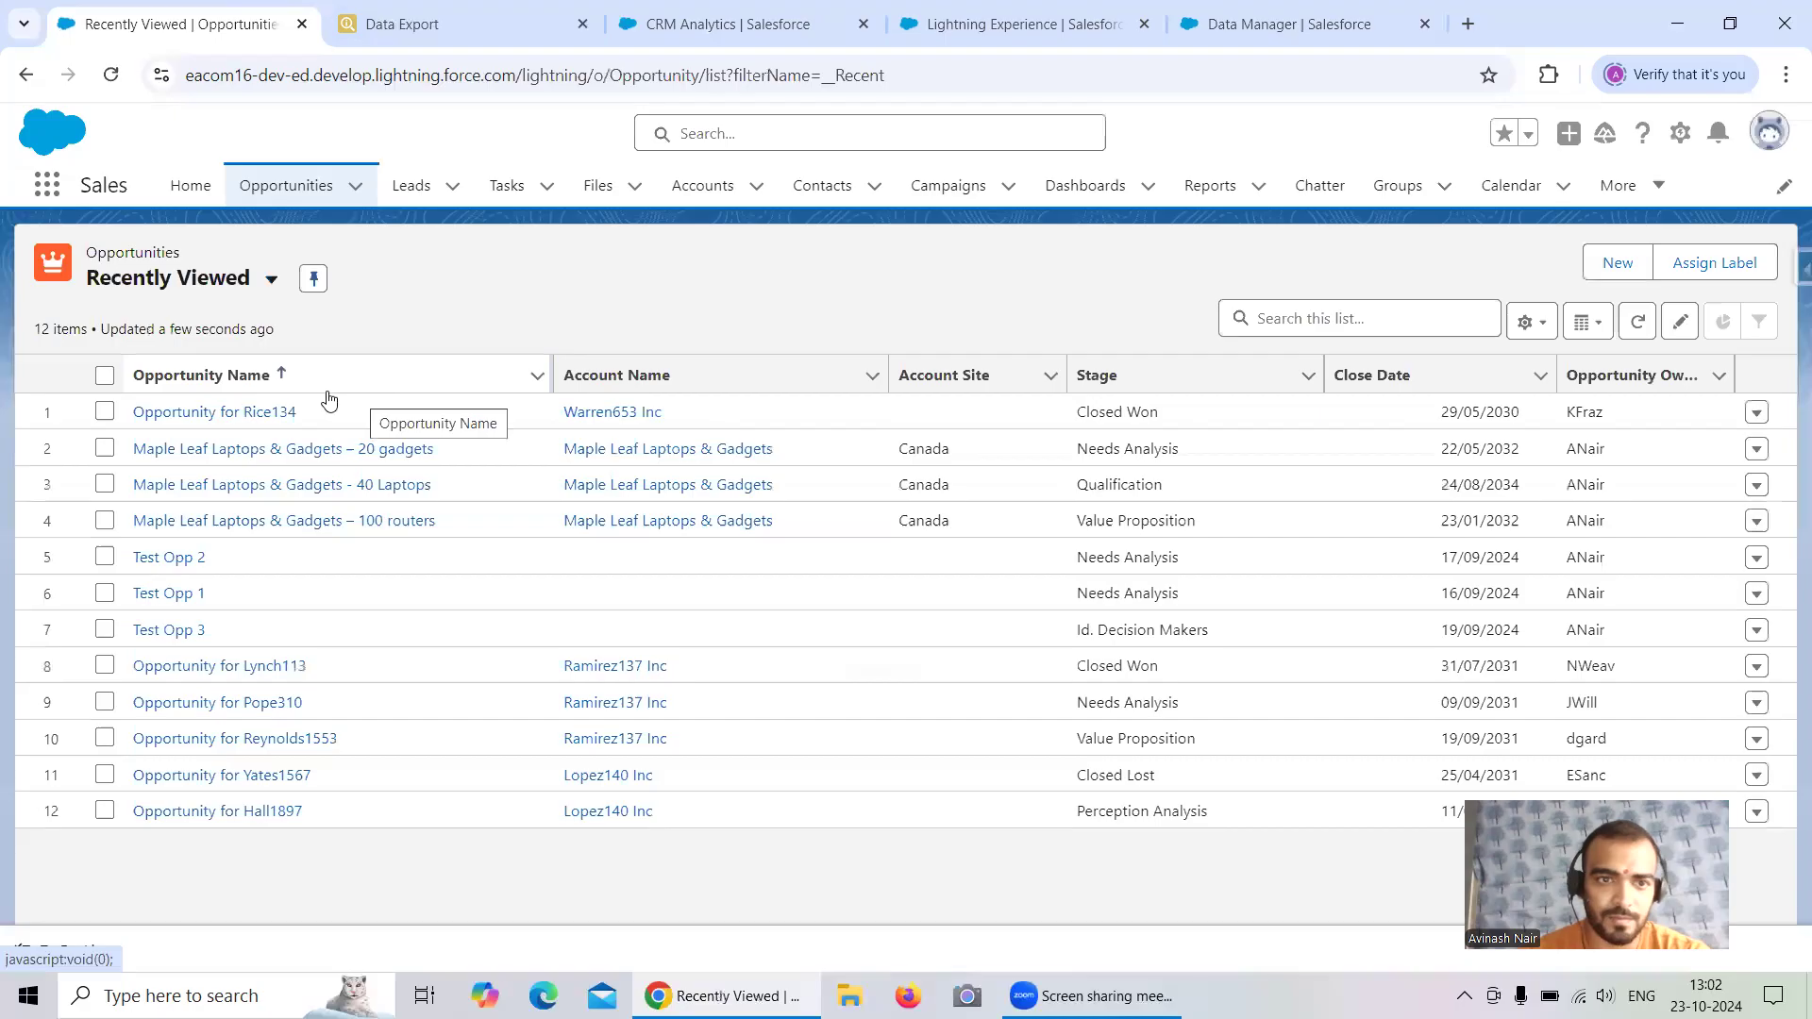
# Start a new opportunity, name it Opp 23rd Oct 2024 Rec 1, and copy that name
pyautogui.click(1617, 262)
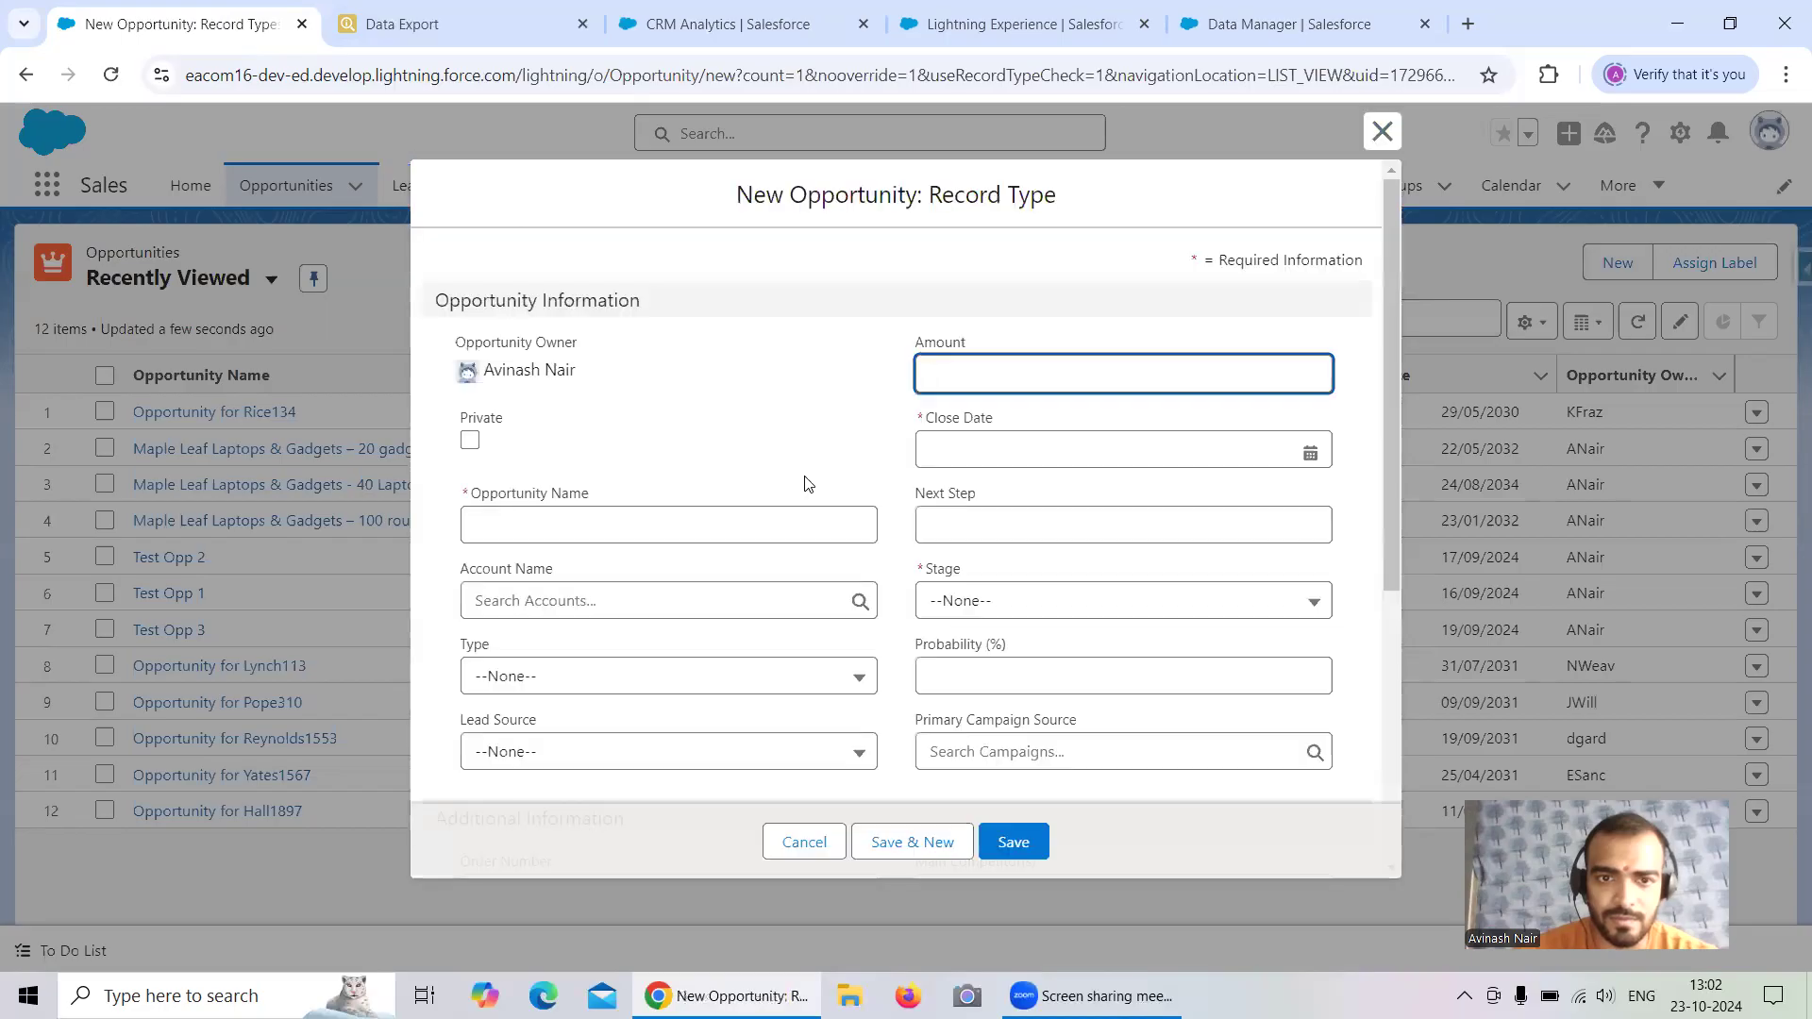
pyautogui.click(547, 521)
pyautogui.write('Opp 23rd Oct 2024')
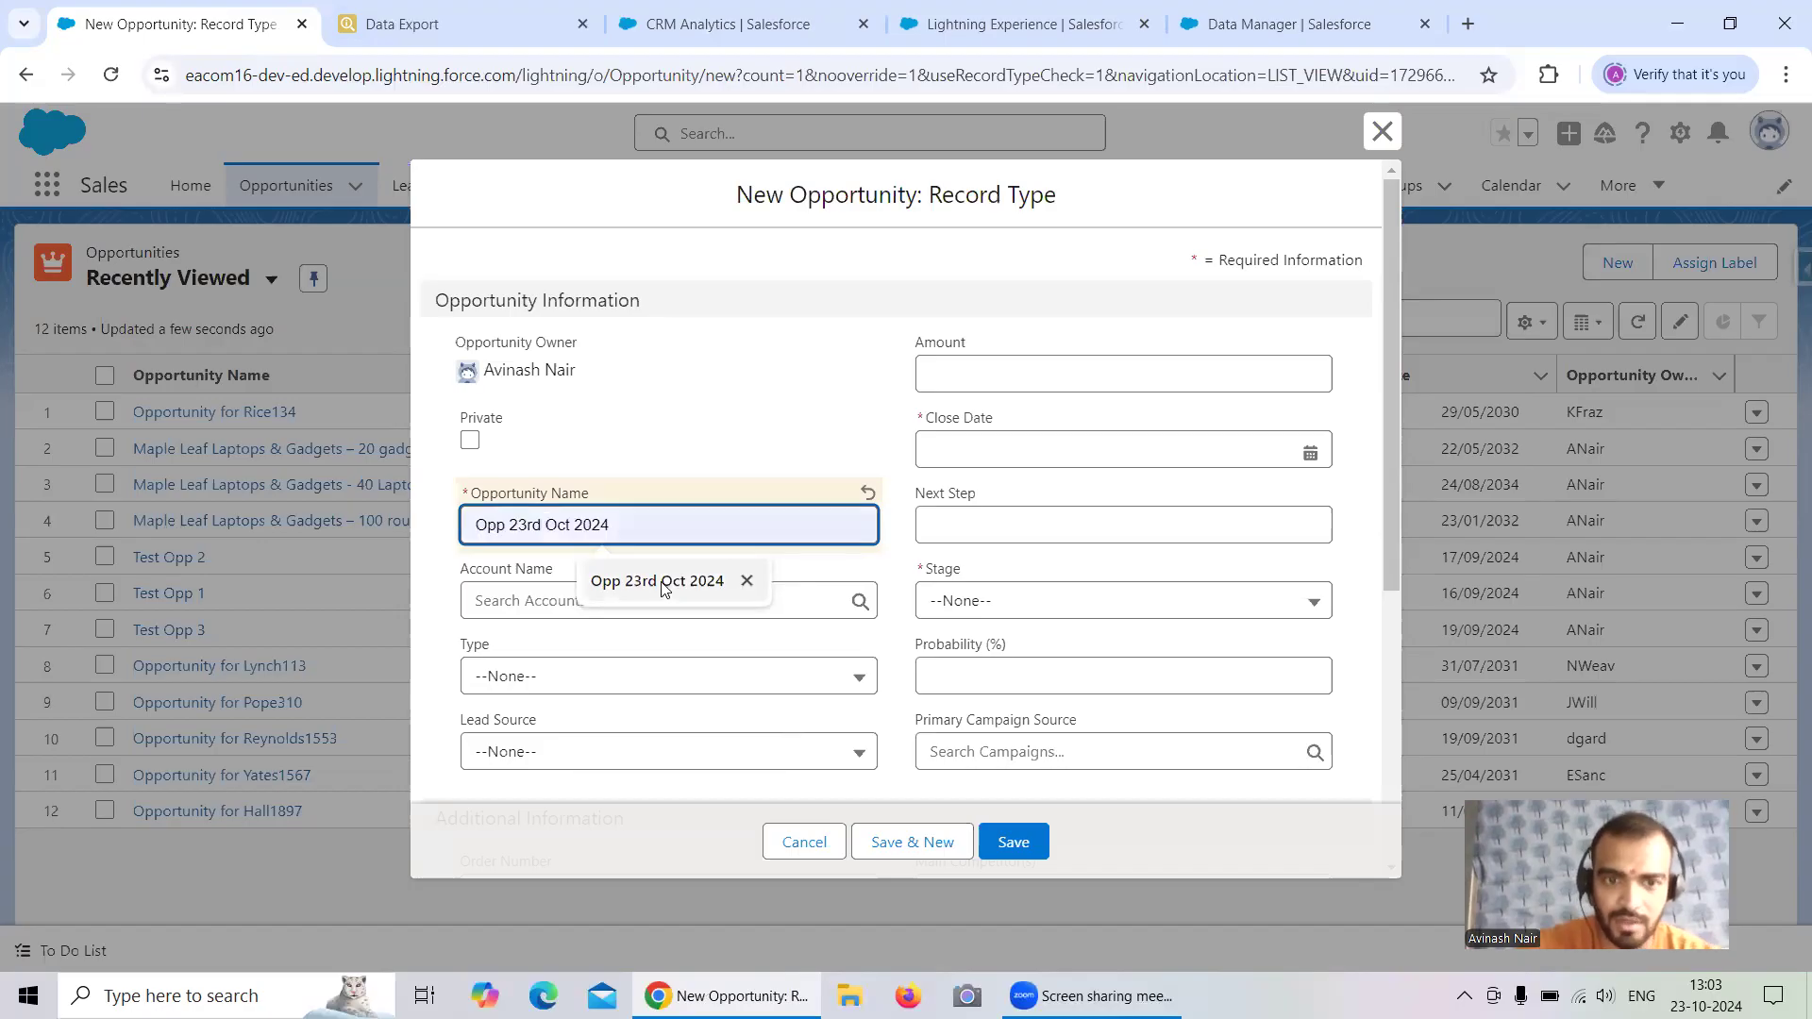
pyautogui.click(665, 581)
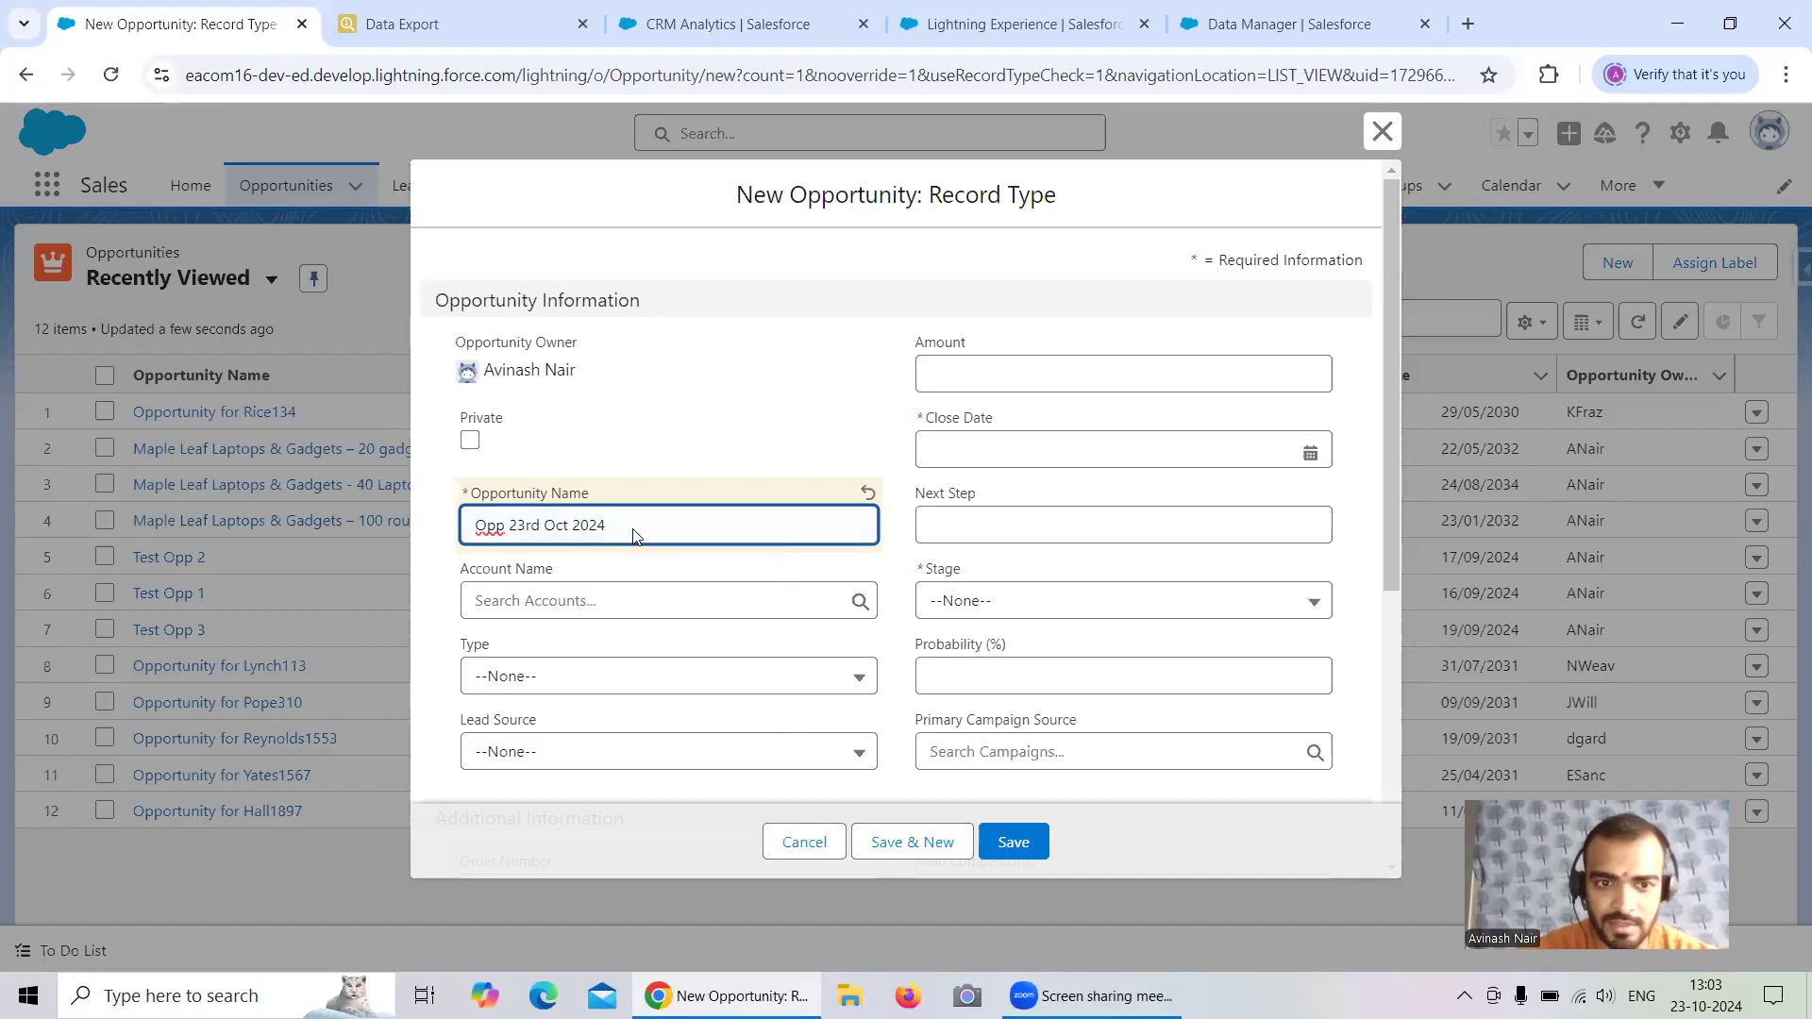
pyautogui.write('Rec 1')
pyautogui.moveTo(674, 525); pyautogui.dragTo(471, 521)
pyautogui.hotkey('ctrl', 'c')
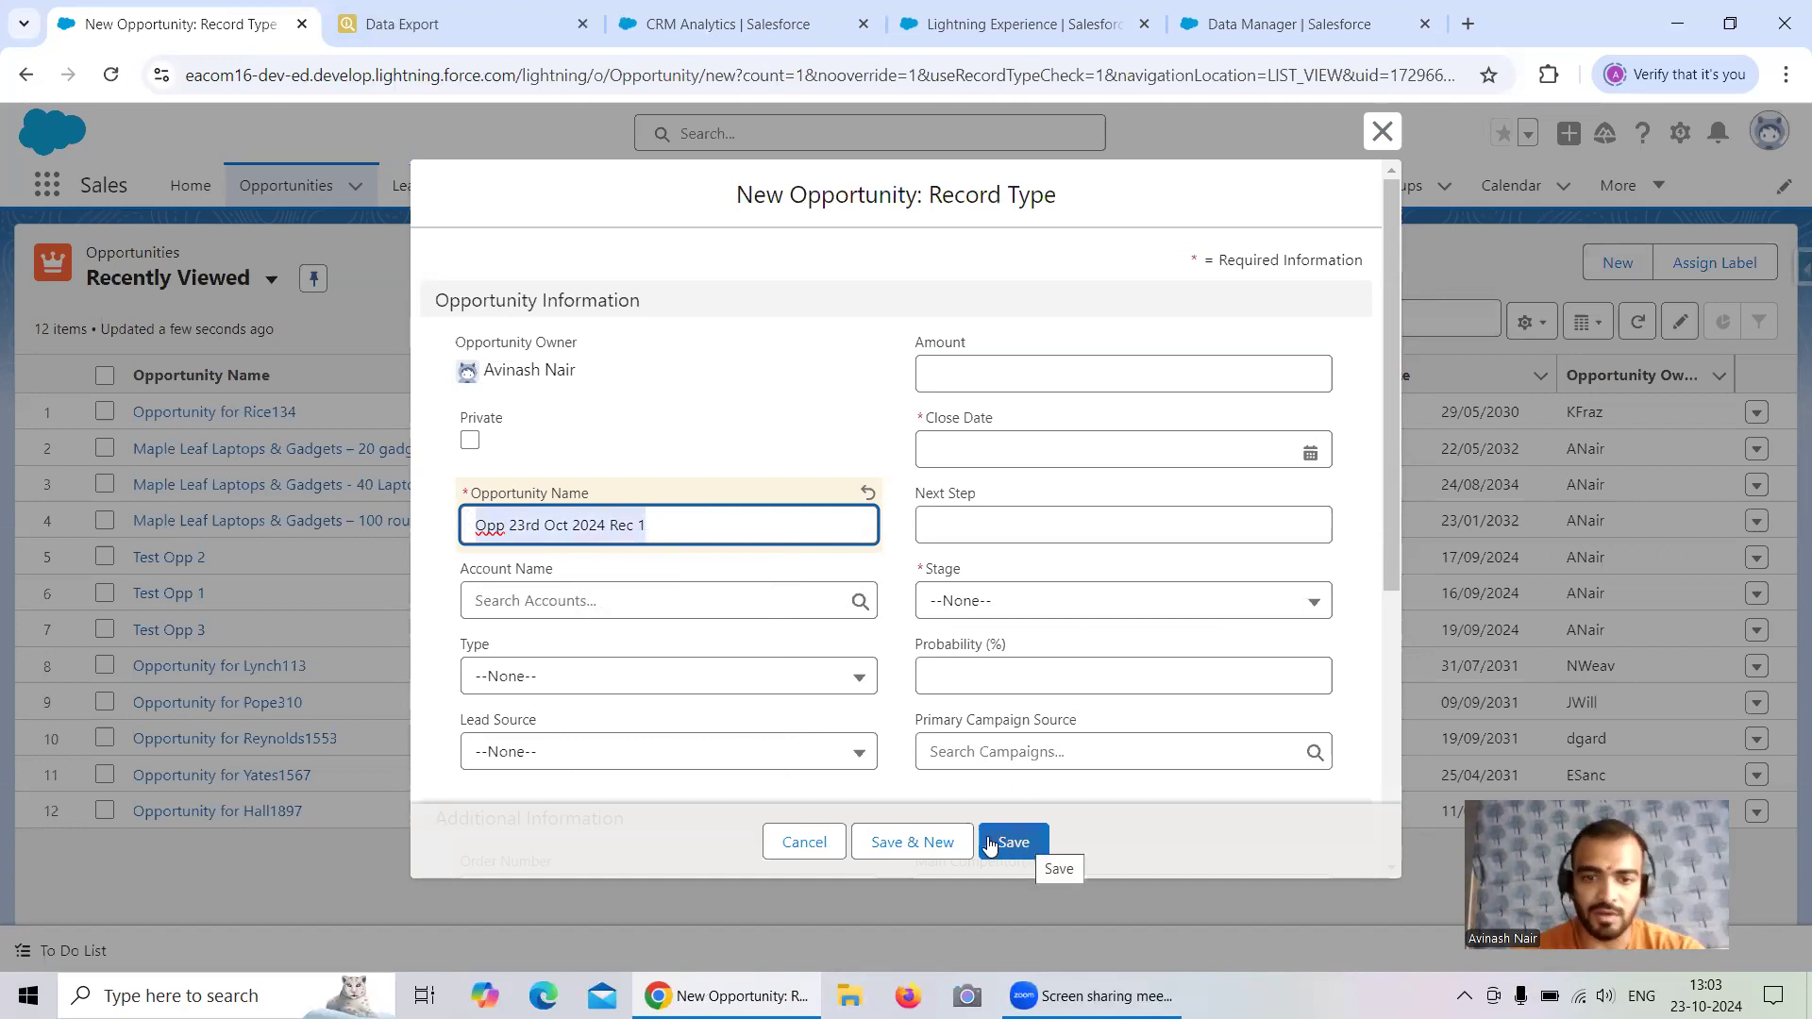
# Set the opportunity's close date to 30/10/2024 and its stage to Qualification, and save it while starting another new record
pyautogui.click(947, 849)
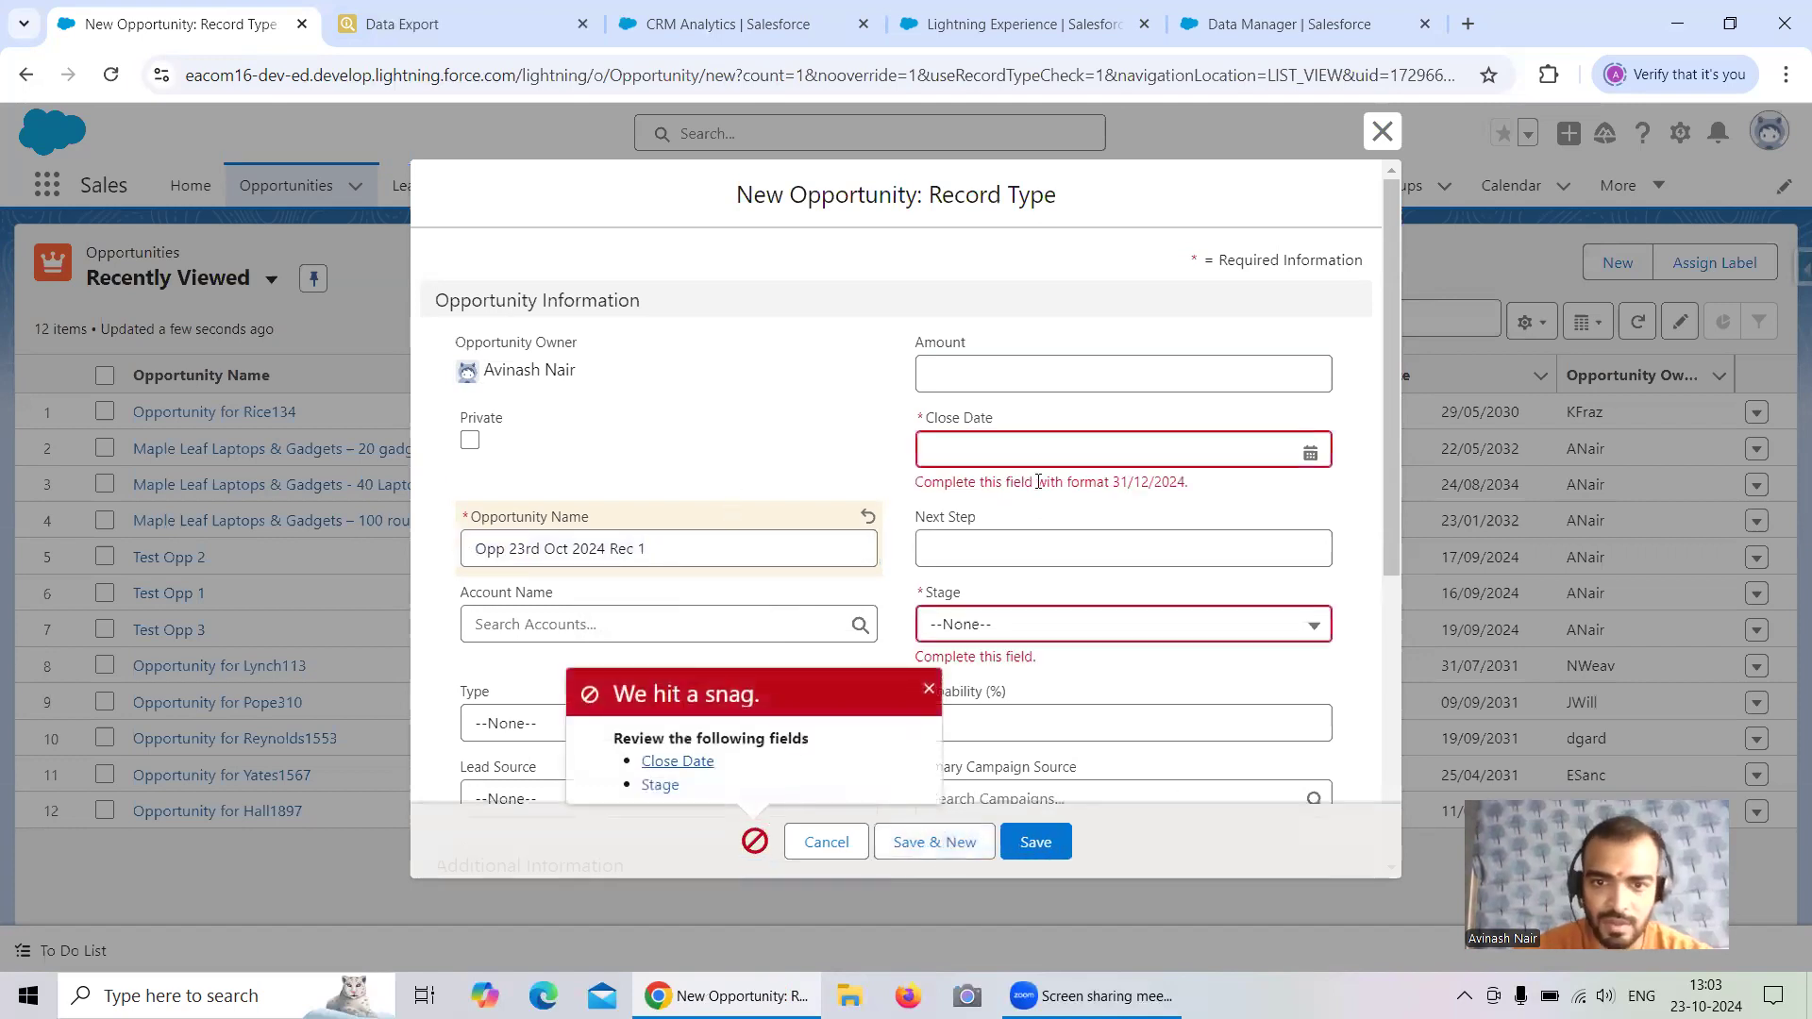
pyautogui.click(1309, 452)
pyautogui.click(1166, 773)
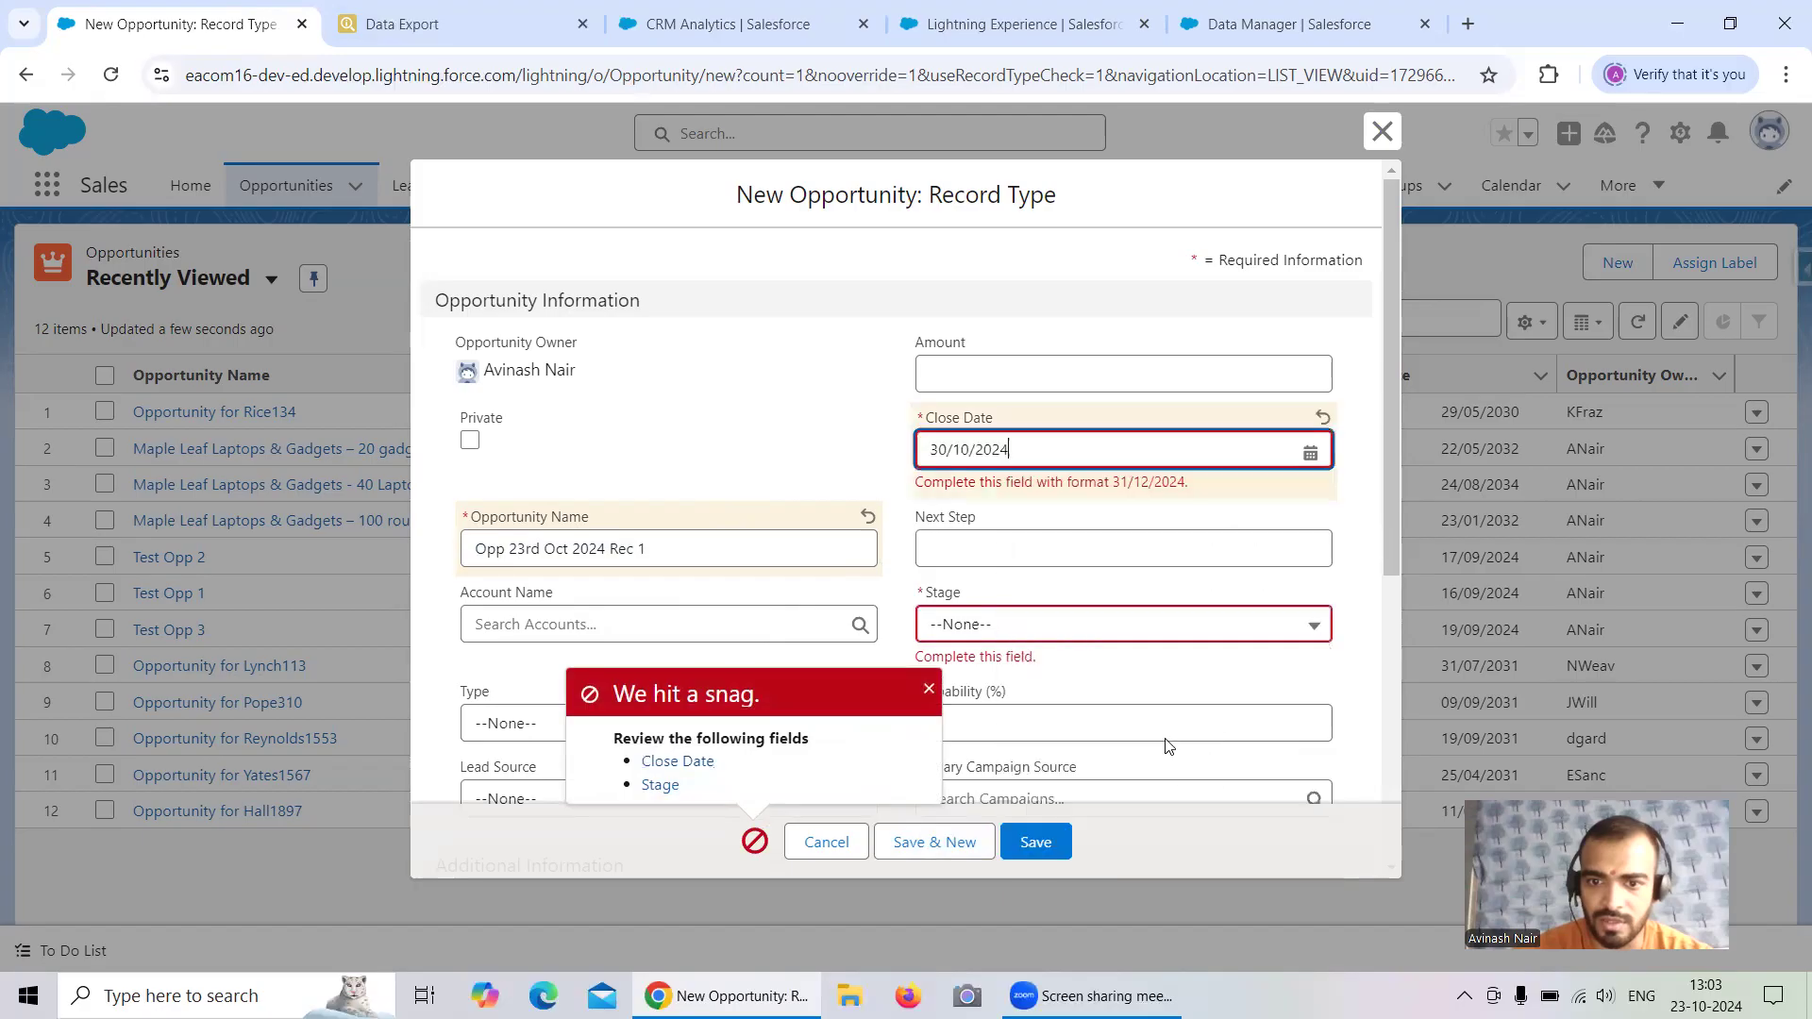
pyautogui.click(1153, 638)
pyautogui.click(1085, 601)
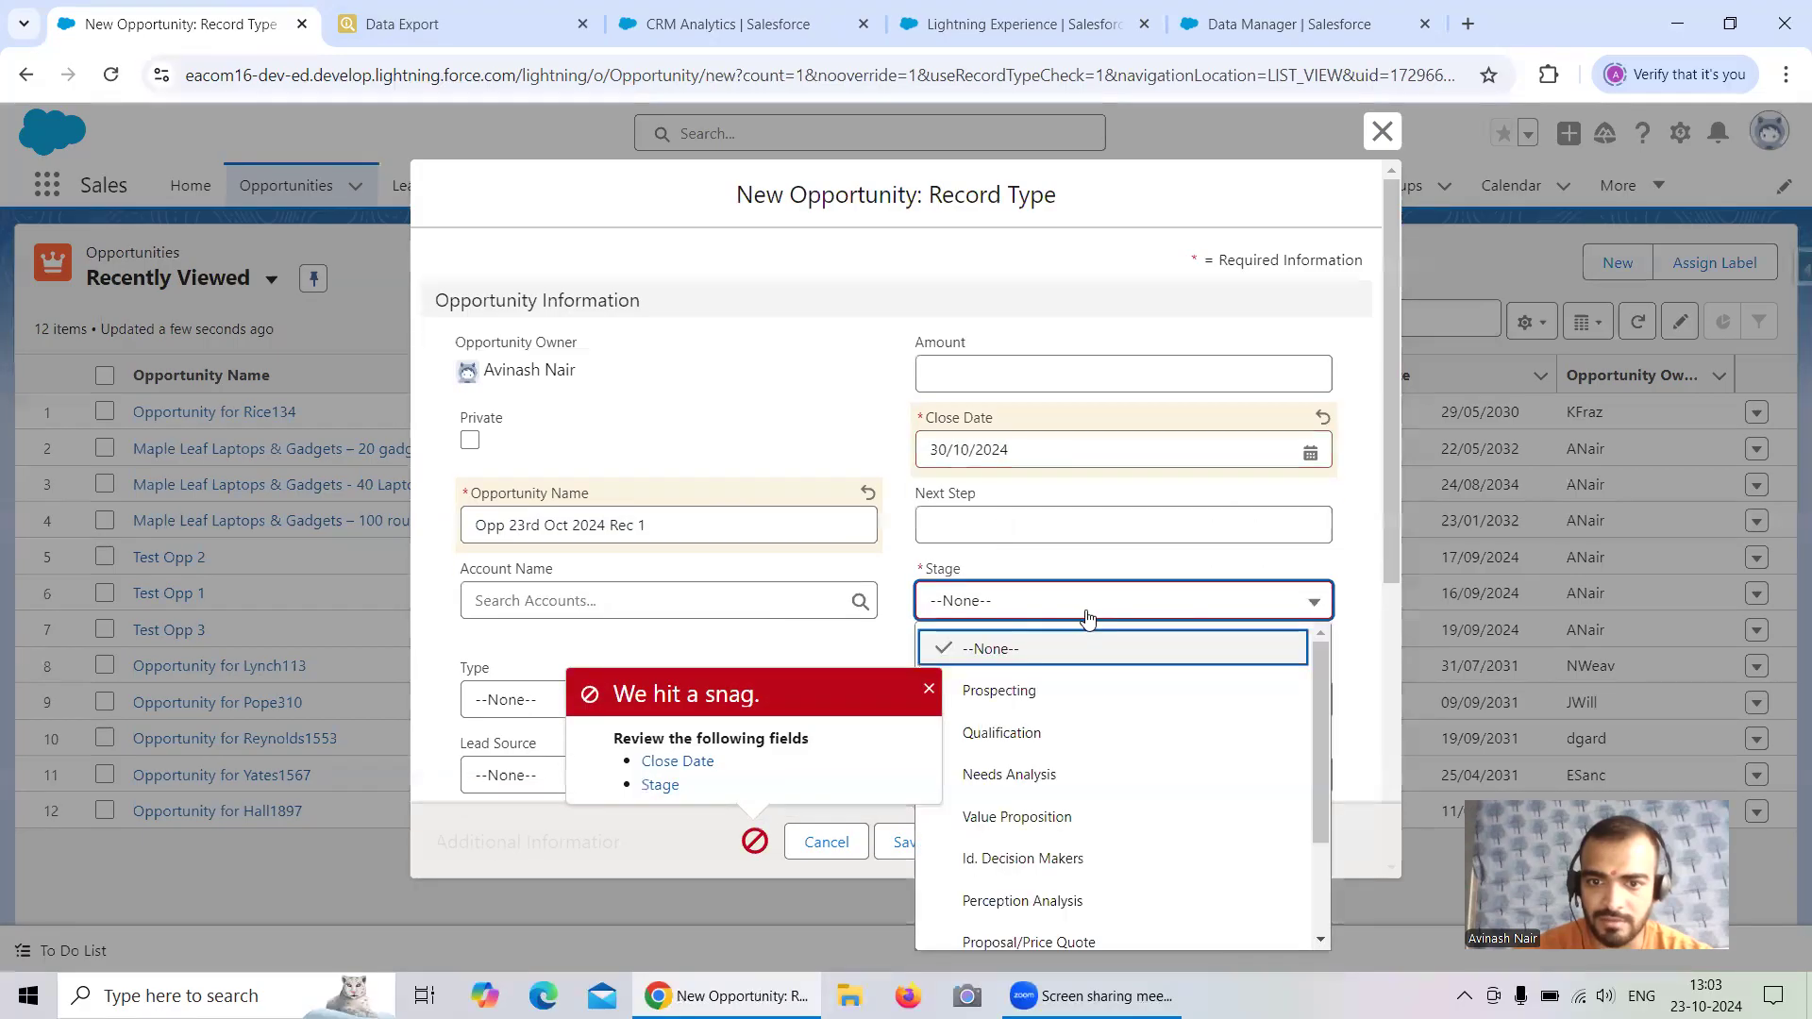
pyautogui.click(1059, 727)
pyautogui.click(953, 831)
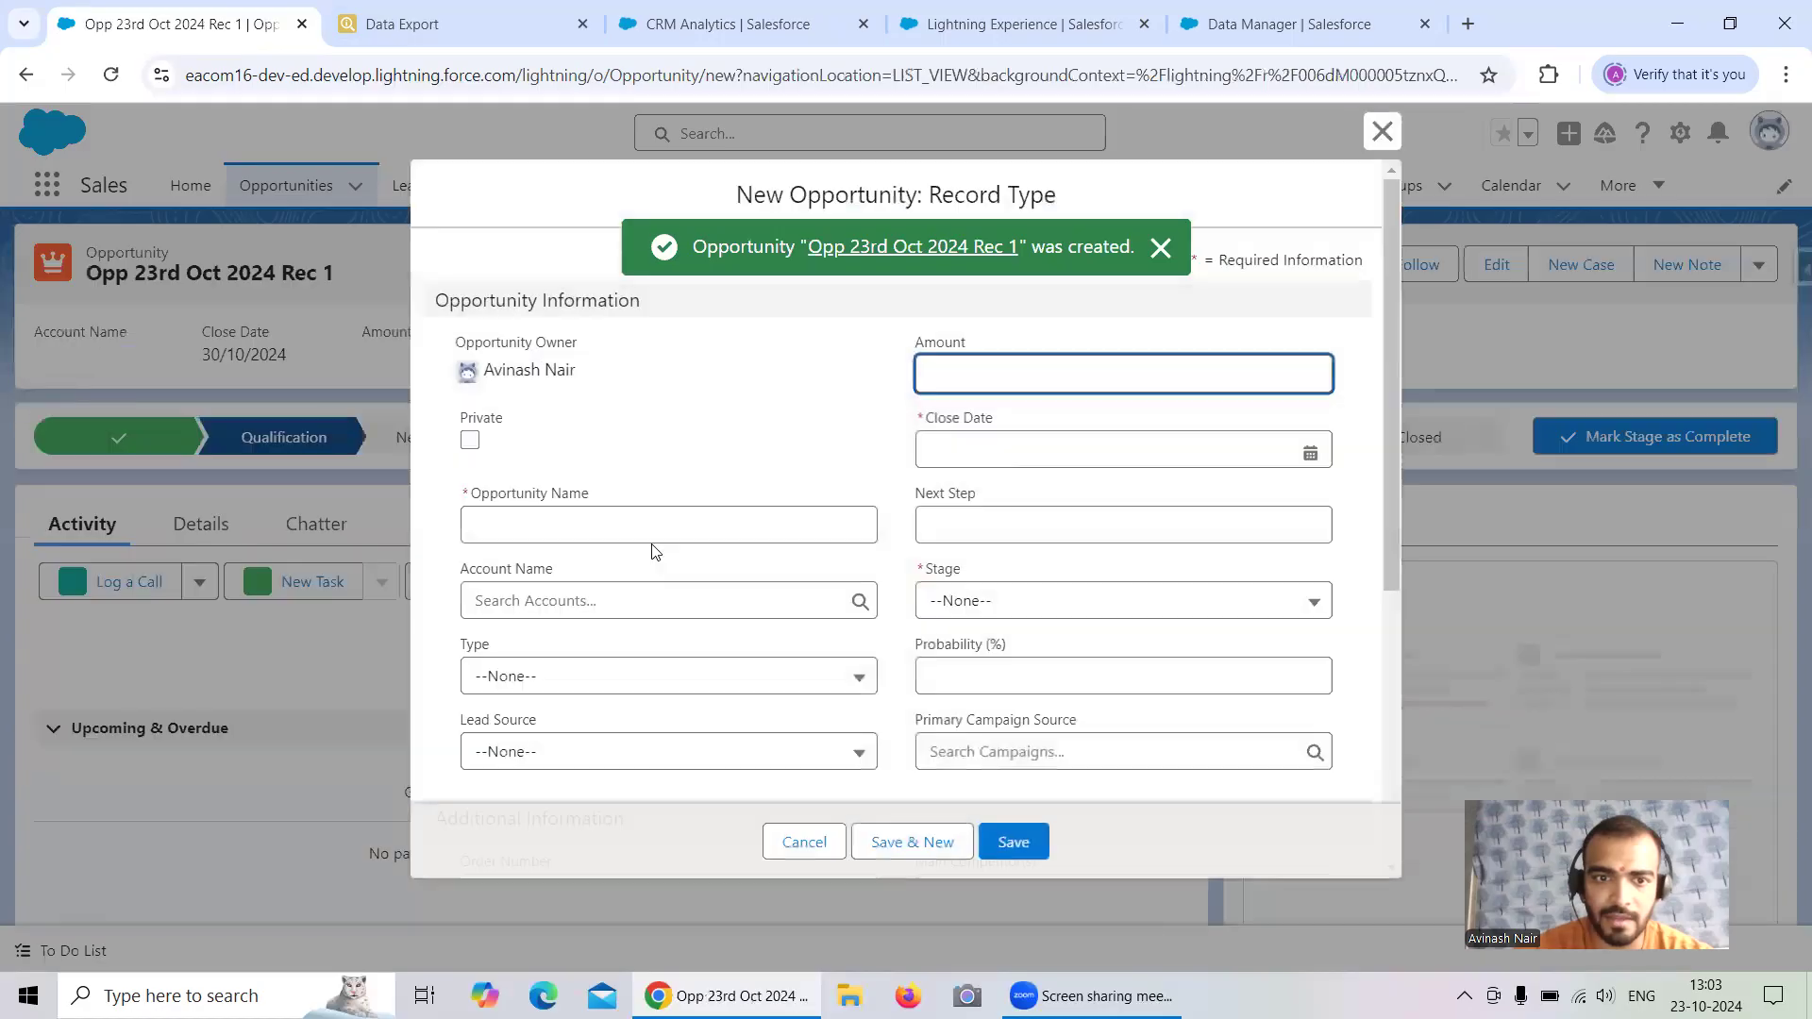
# Name the new opportunity Opp 23rd Oct 2024 Rec 2 by adapting the copied name
pyautogui.click(628, 525)
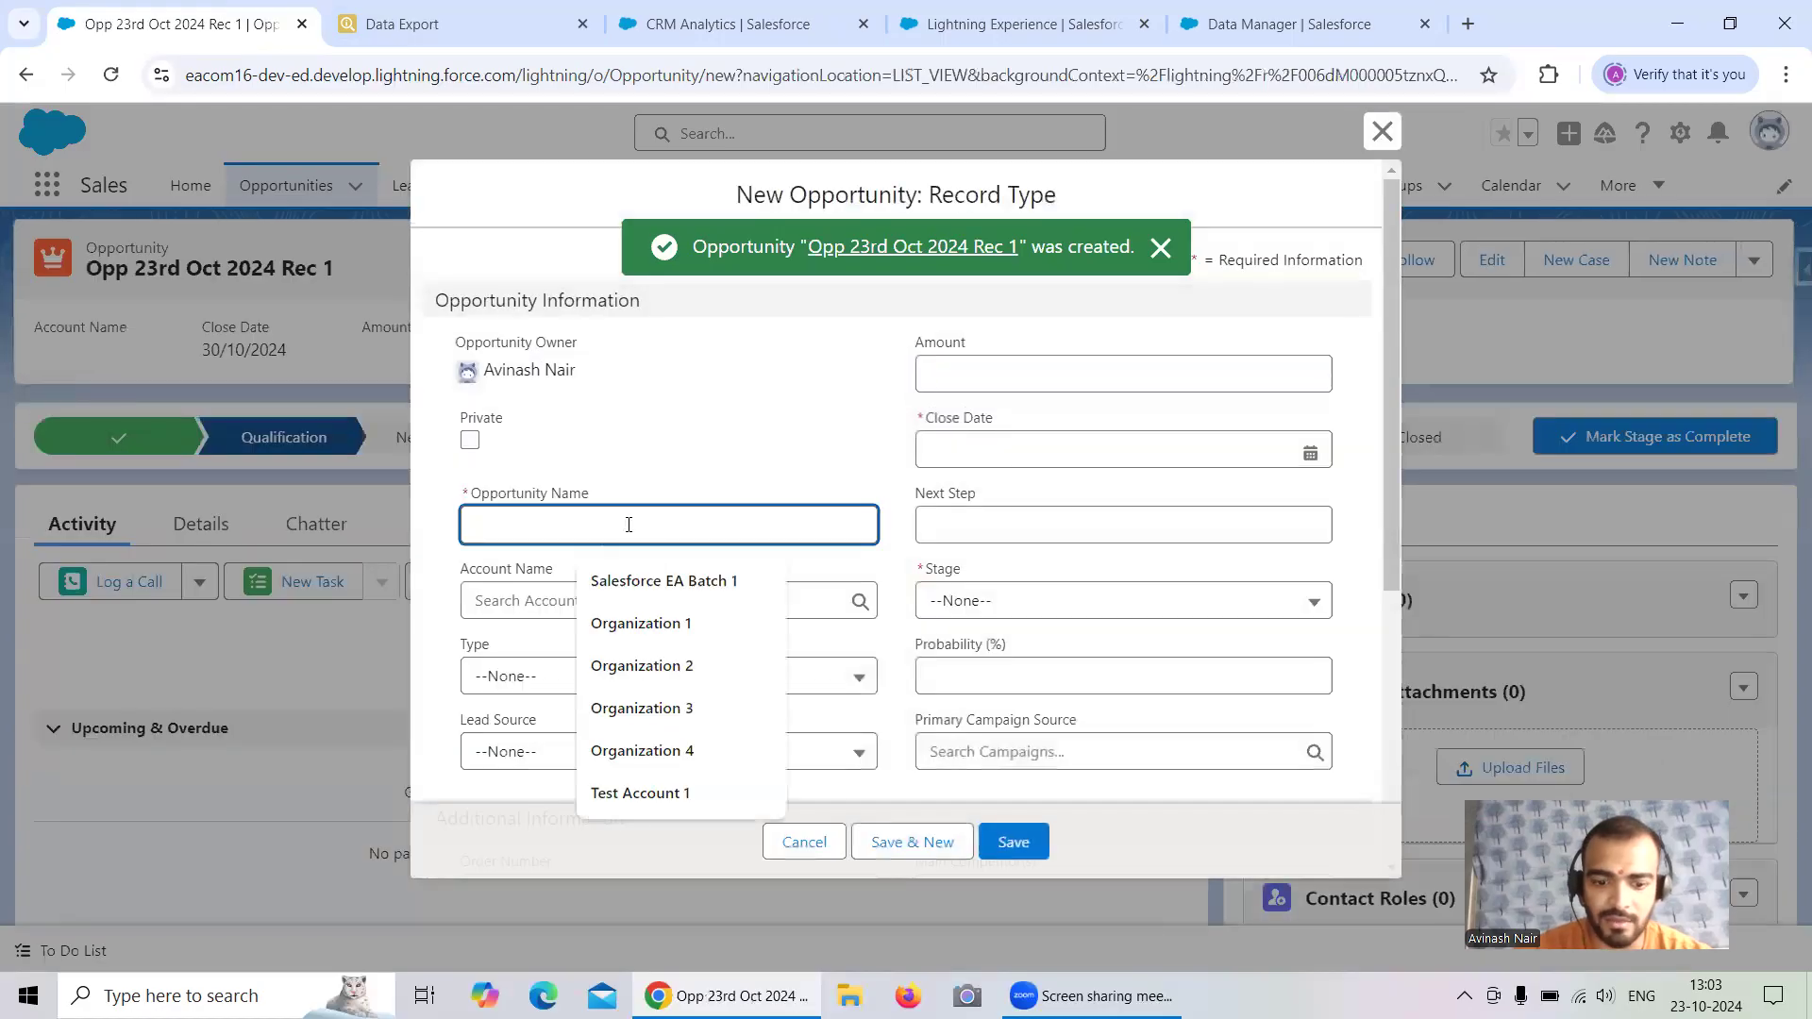
pyautogui.hotkey('ctrl', 'v')
pyautogui.press('BackSpace')
pyautogui.write('2')
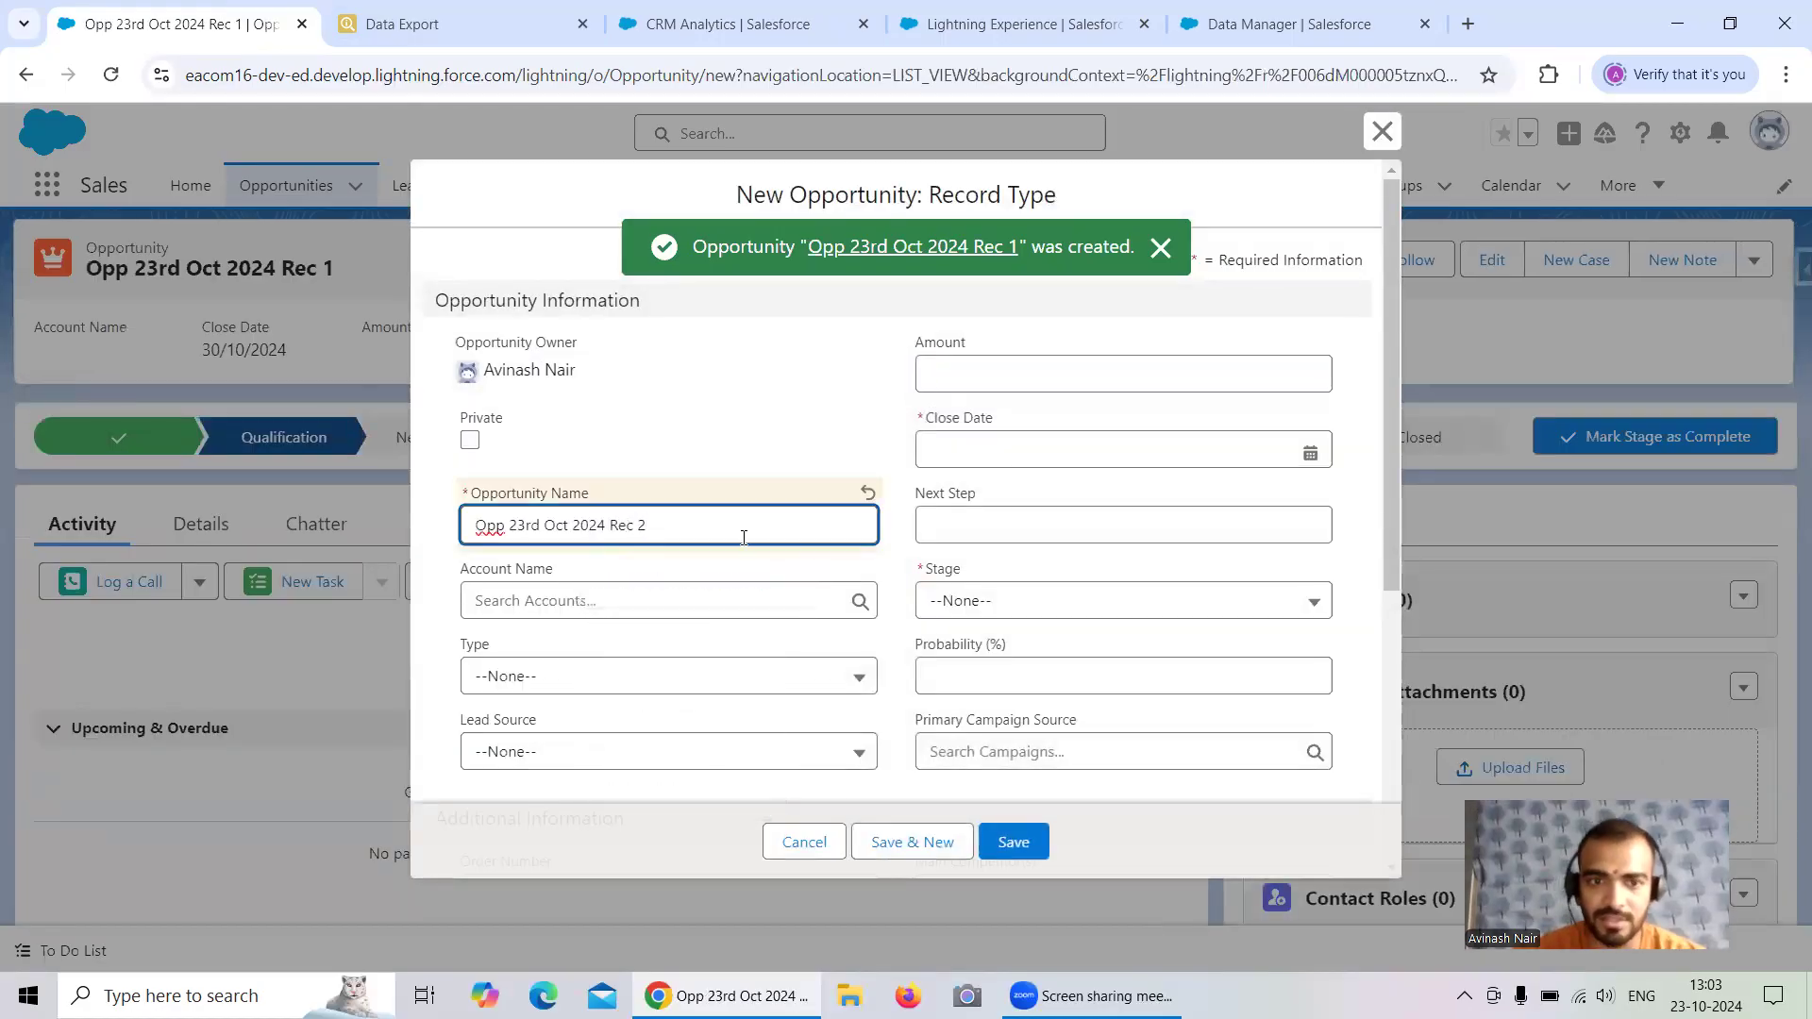
# Set the Rec 2 opportunity's close date to 30/10/2024, choose its stage, and save it while starting another new record
pyautogui.click(1085, 450)
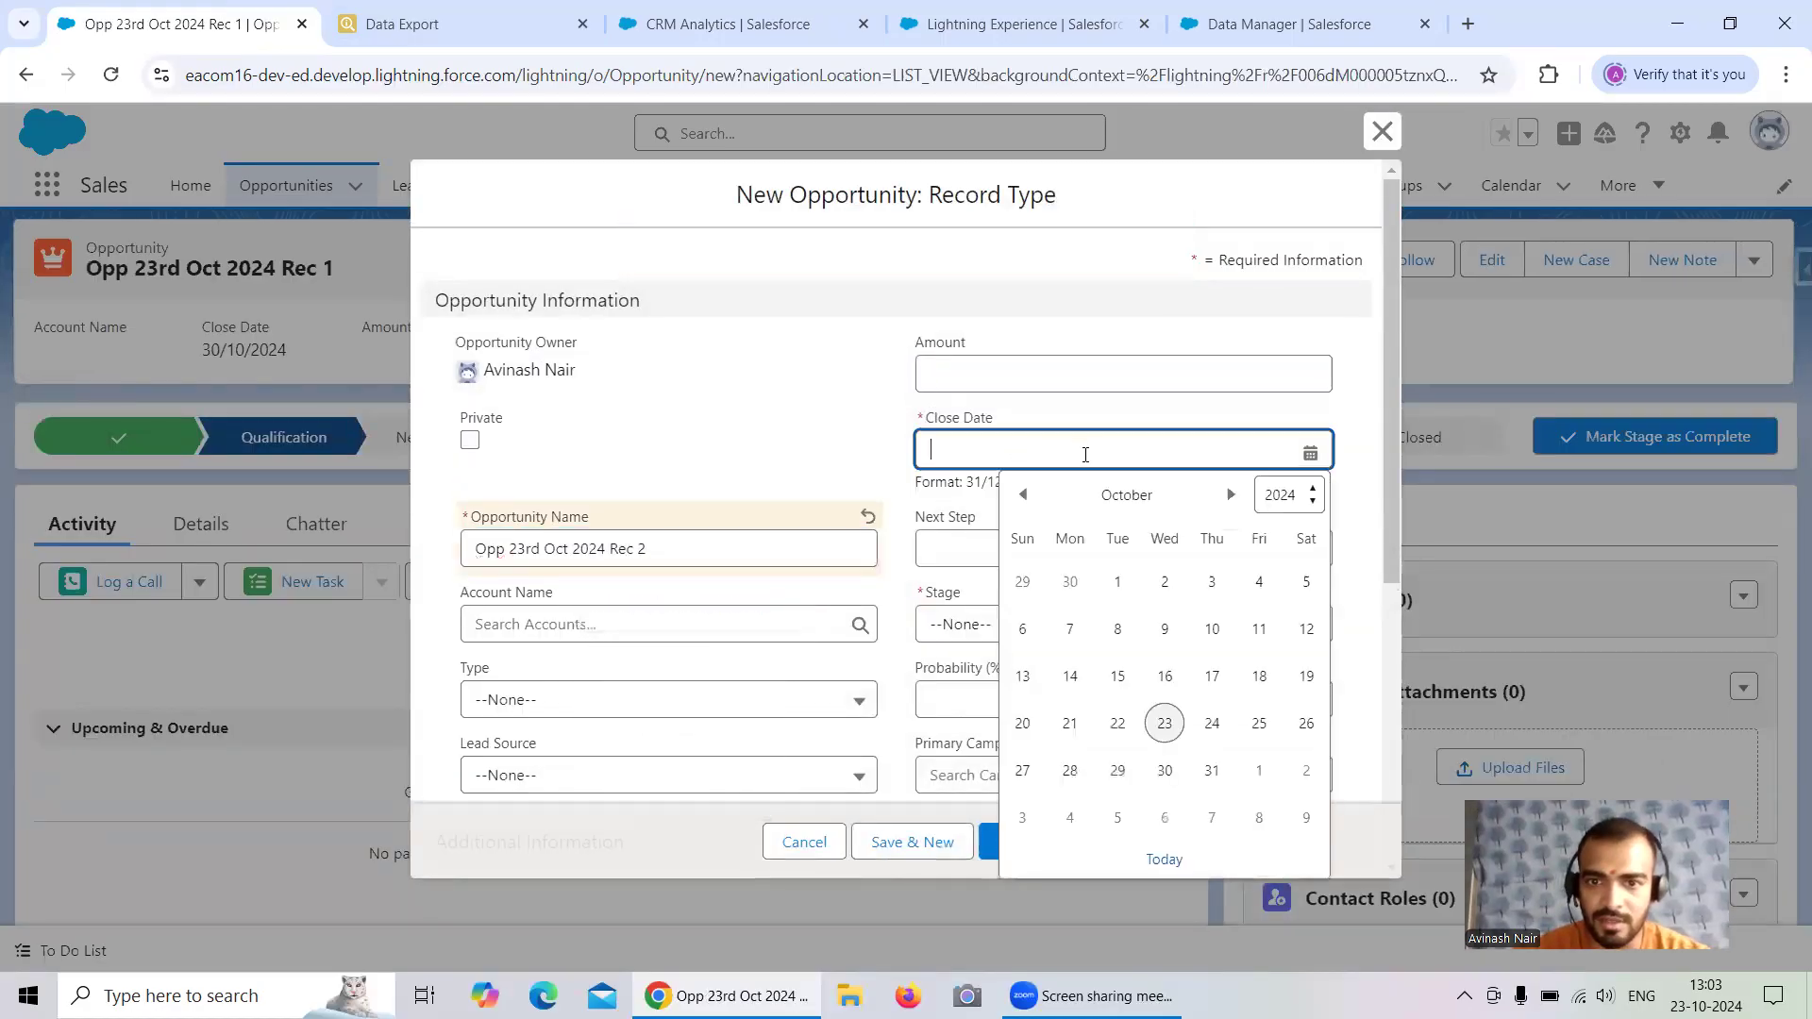
pyautogui.click(1164, 770)
pyautogui.click(1087, 609)
pyautogui.scroll(-4, 1092, 604)
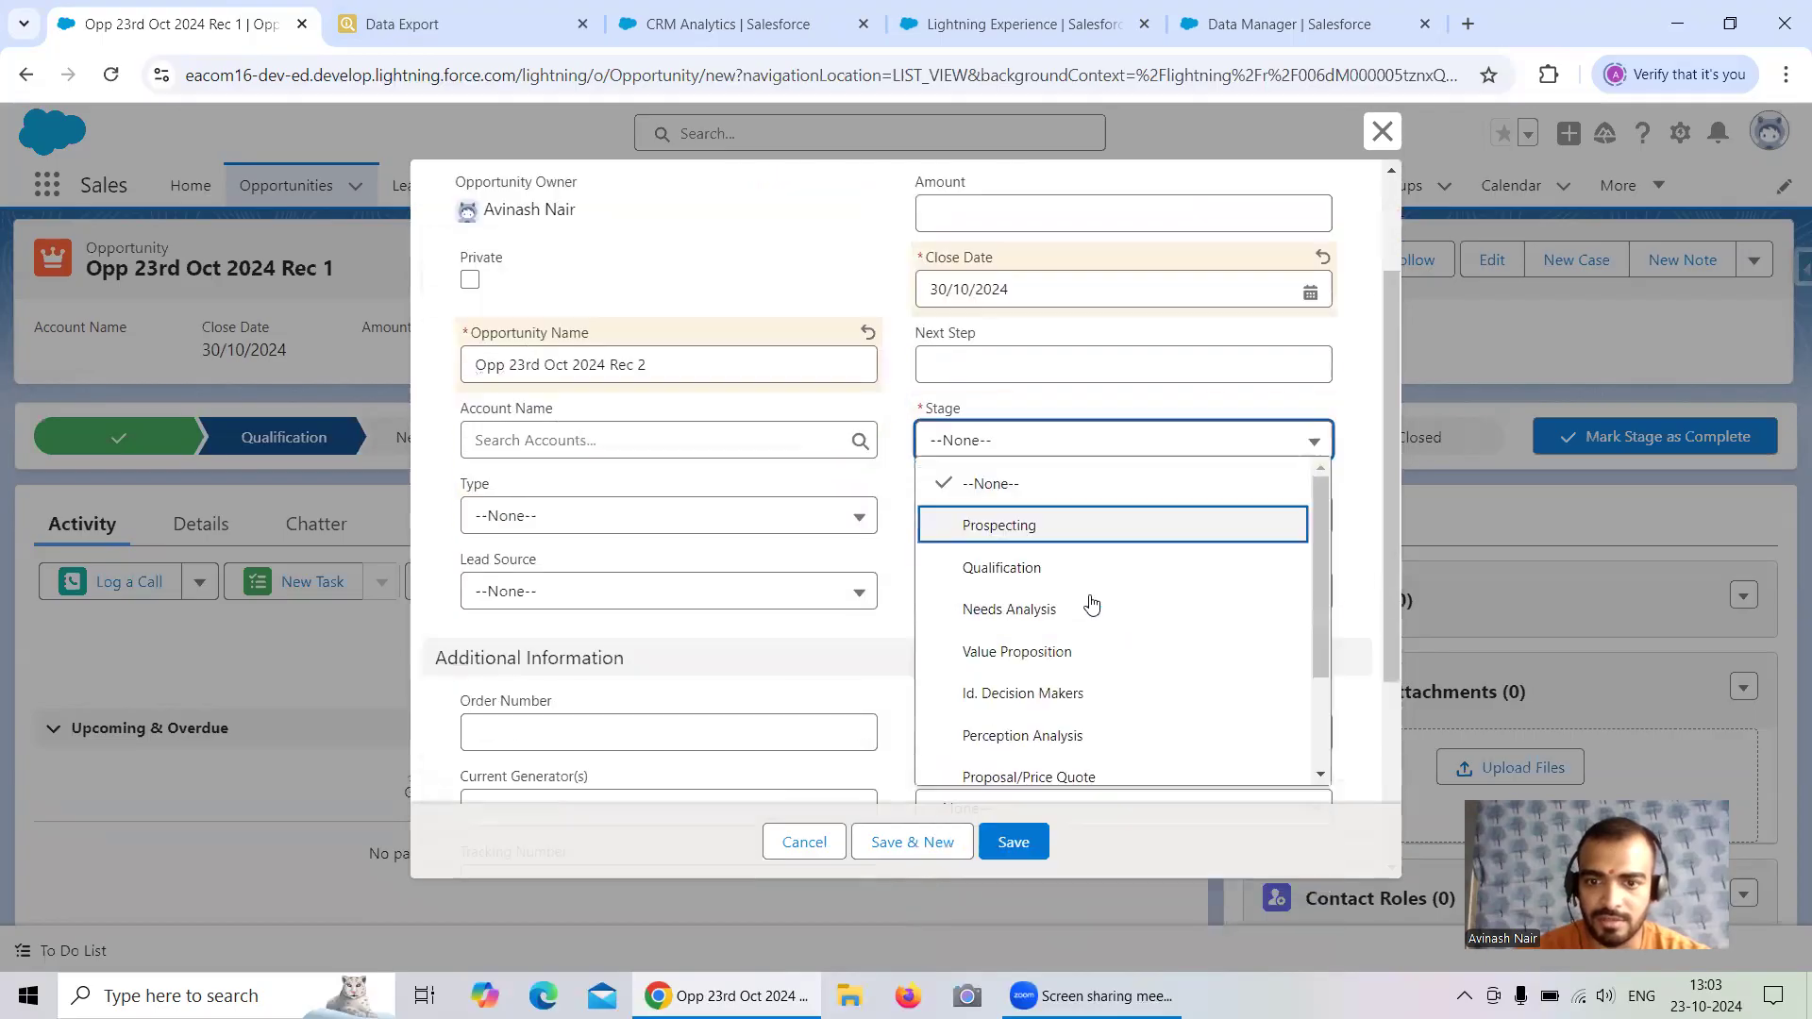
pyautogui.click(1086, 543)
pyautogui.click(923, 836)
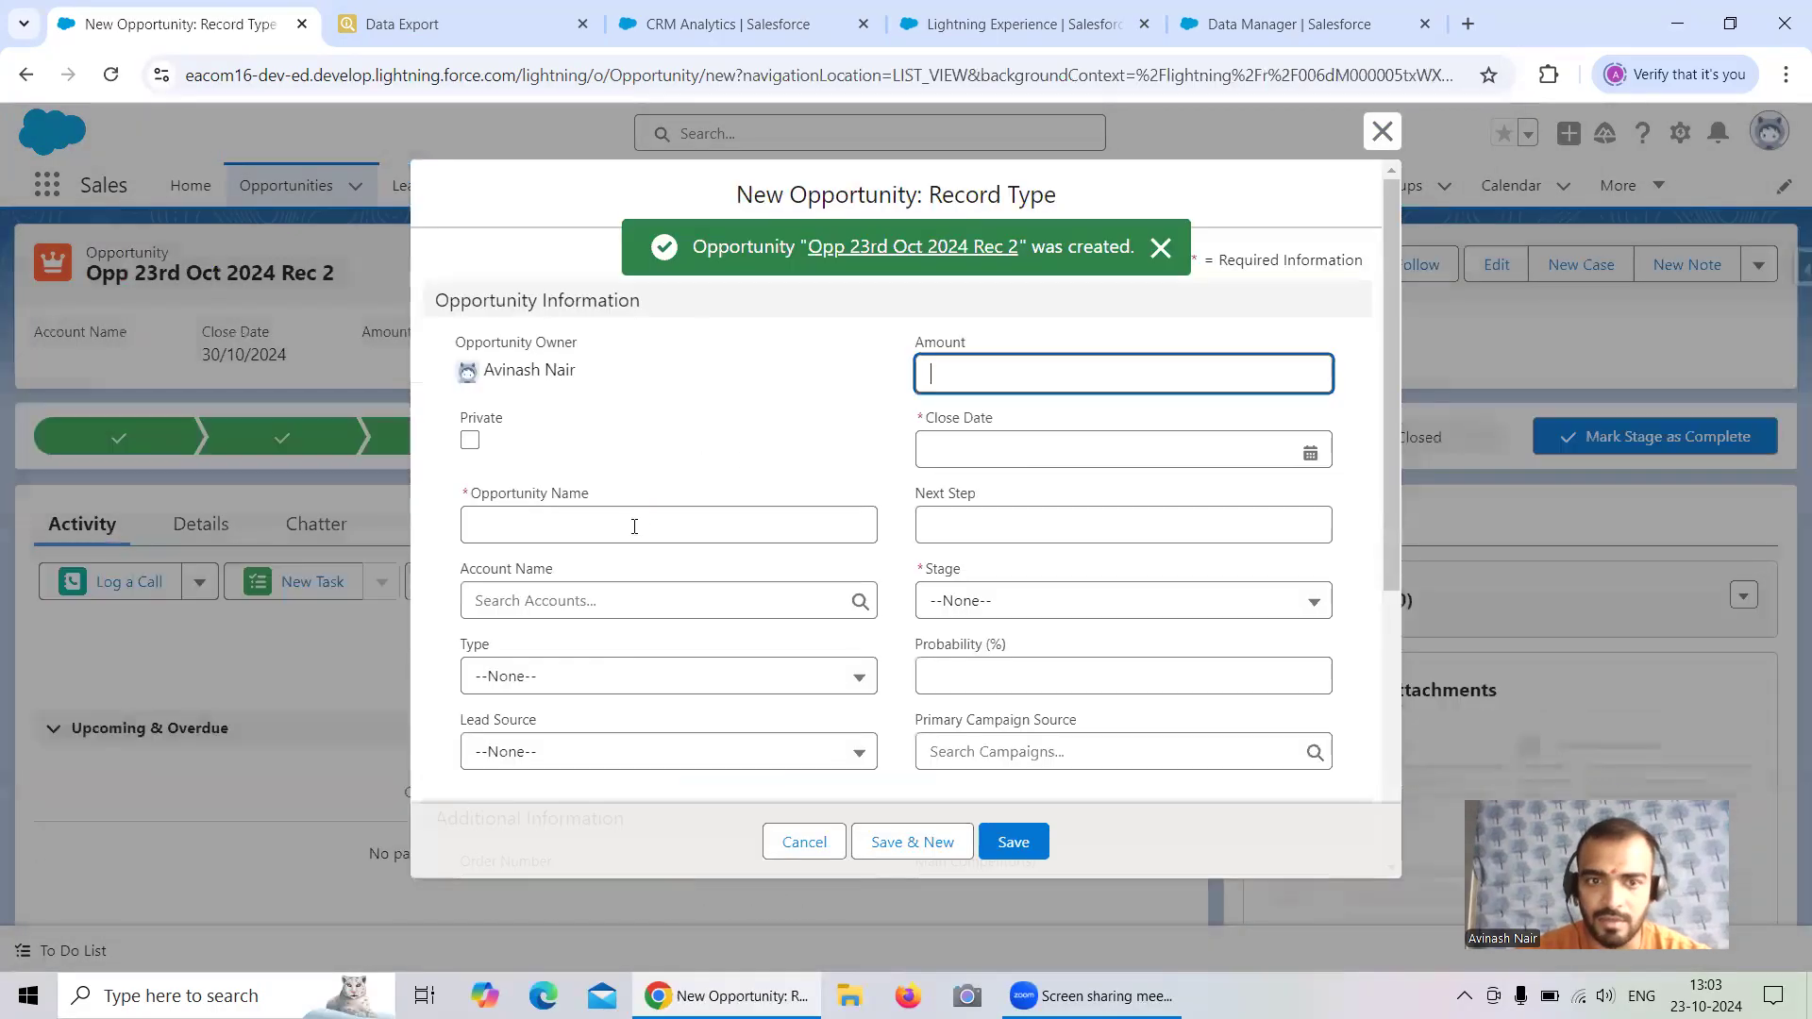
# Name the next new opportunity Opp 23rd Oct 2024 Rec 3 by adapting the copied name
pyautogui.click(629, 534)
pyautogui.hotkey('ctrl', 'v')
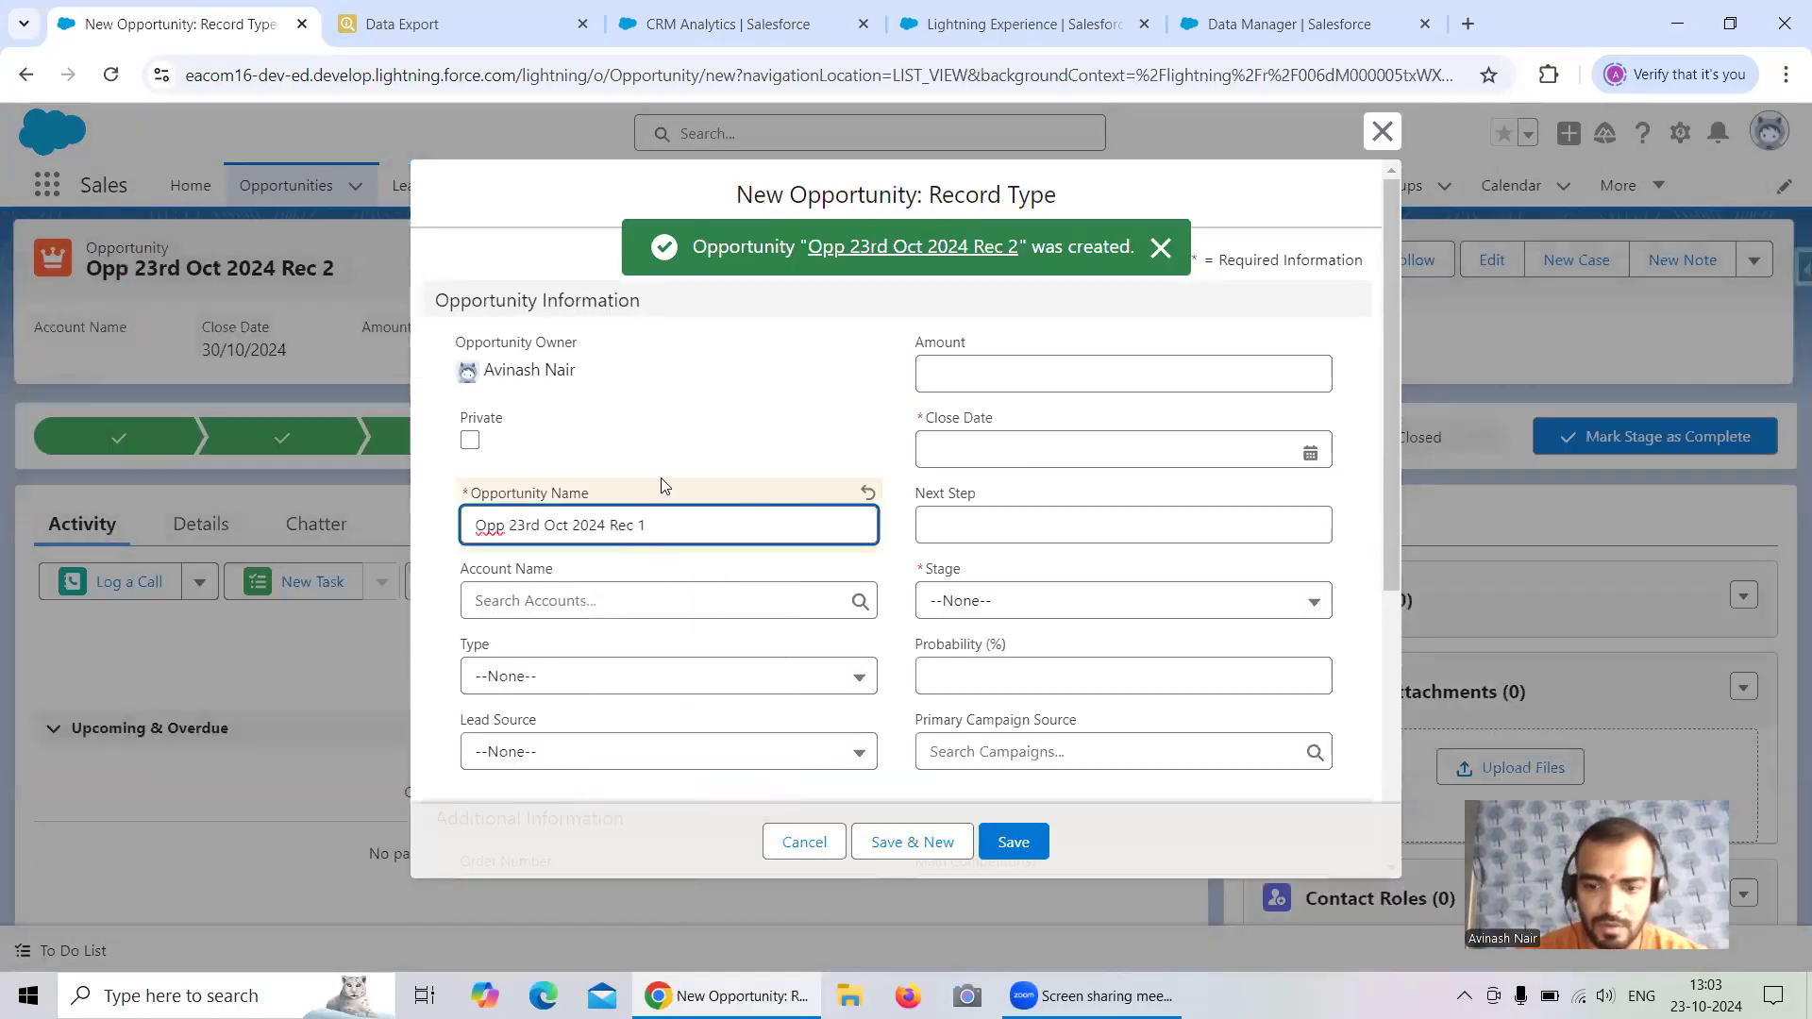
pyautogui.press('BackSpace')
pyautogui.write('3')
# Set the Rec 3 opportunity's close date to 31/10/2024 and its stage to Negotiation/Review, and save it
pyautogui.click(939, 451)
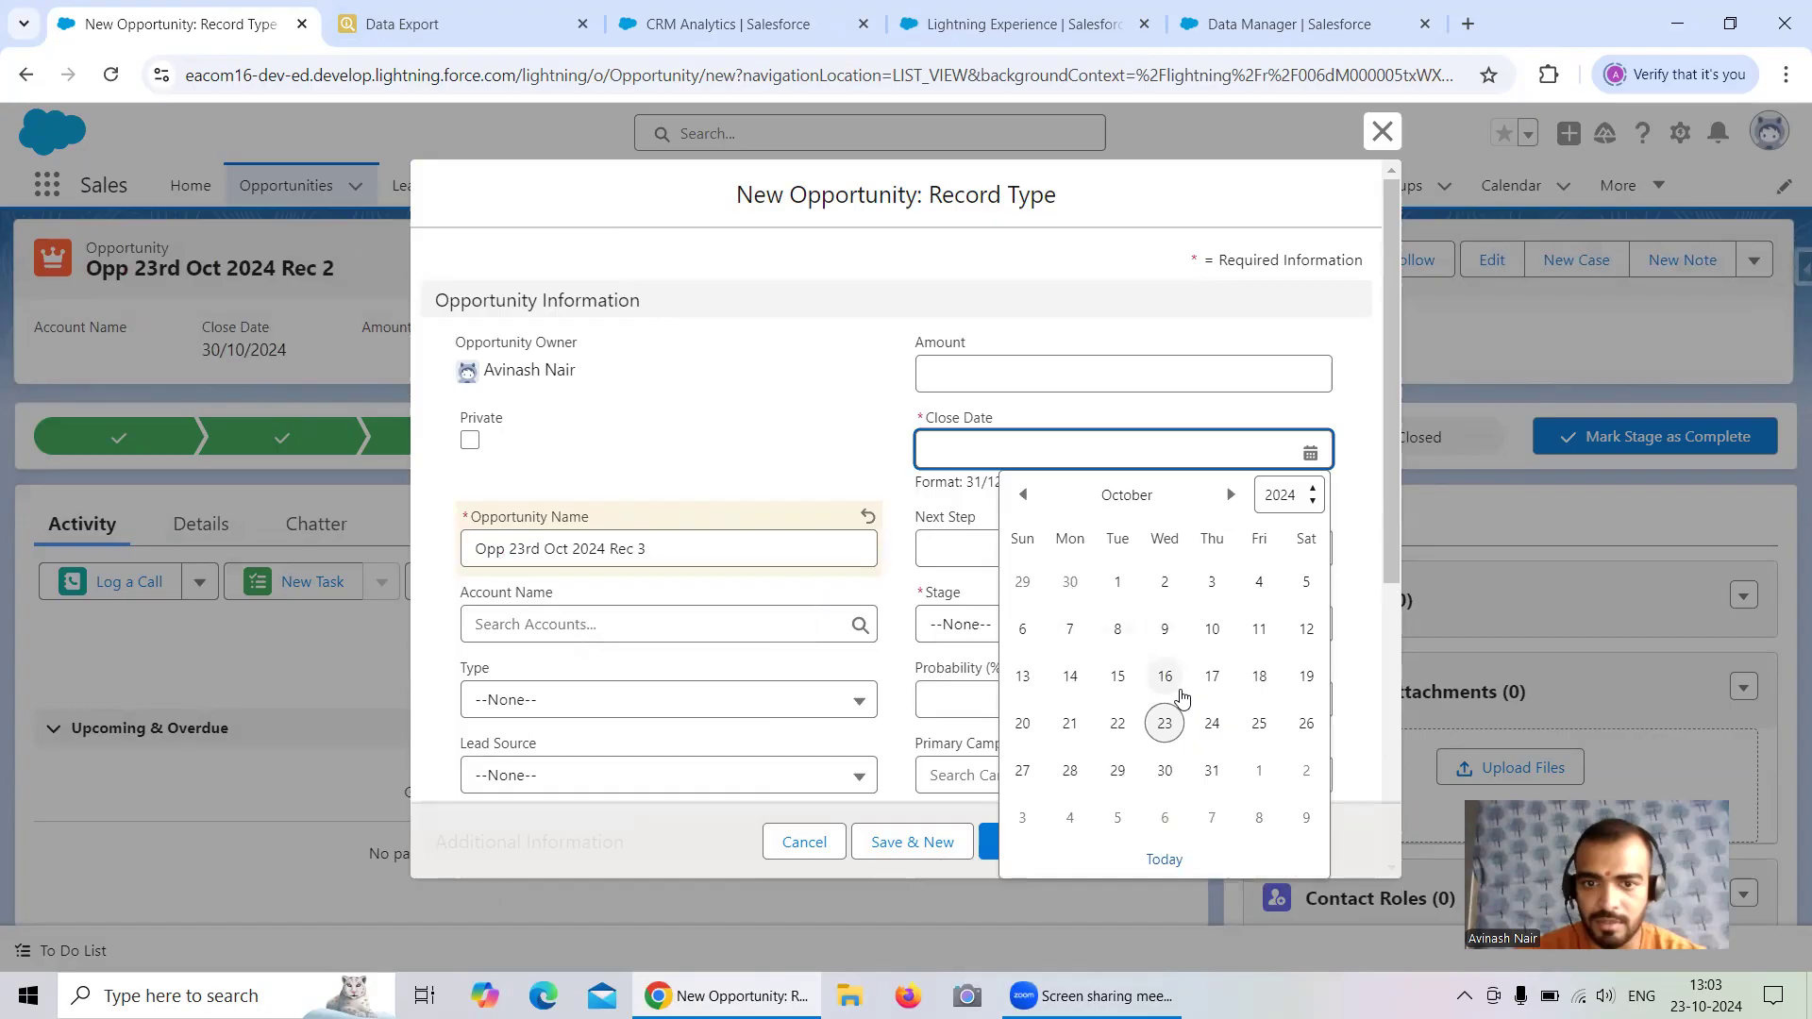
pyautogui.click(1211, 770)
pyautogui.click(1024, 626)
pyautogui.scroll(-2, 1095, 754)
pyautogui.click(1070, 838)
pyautogui.click(986, 842)
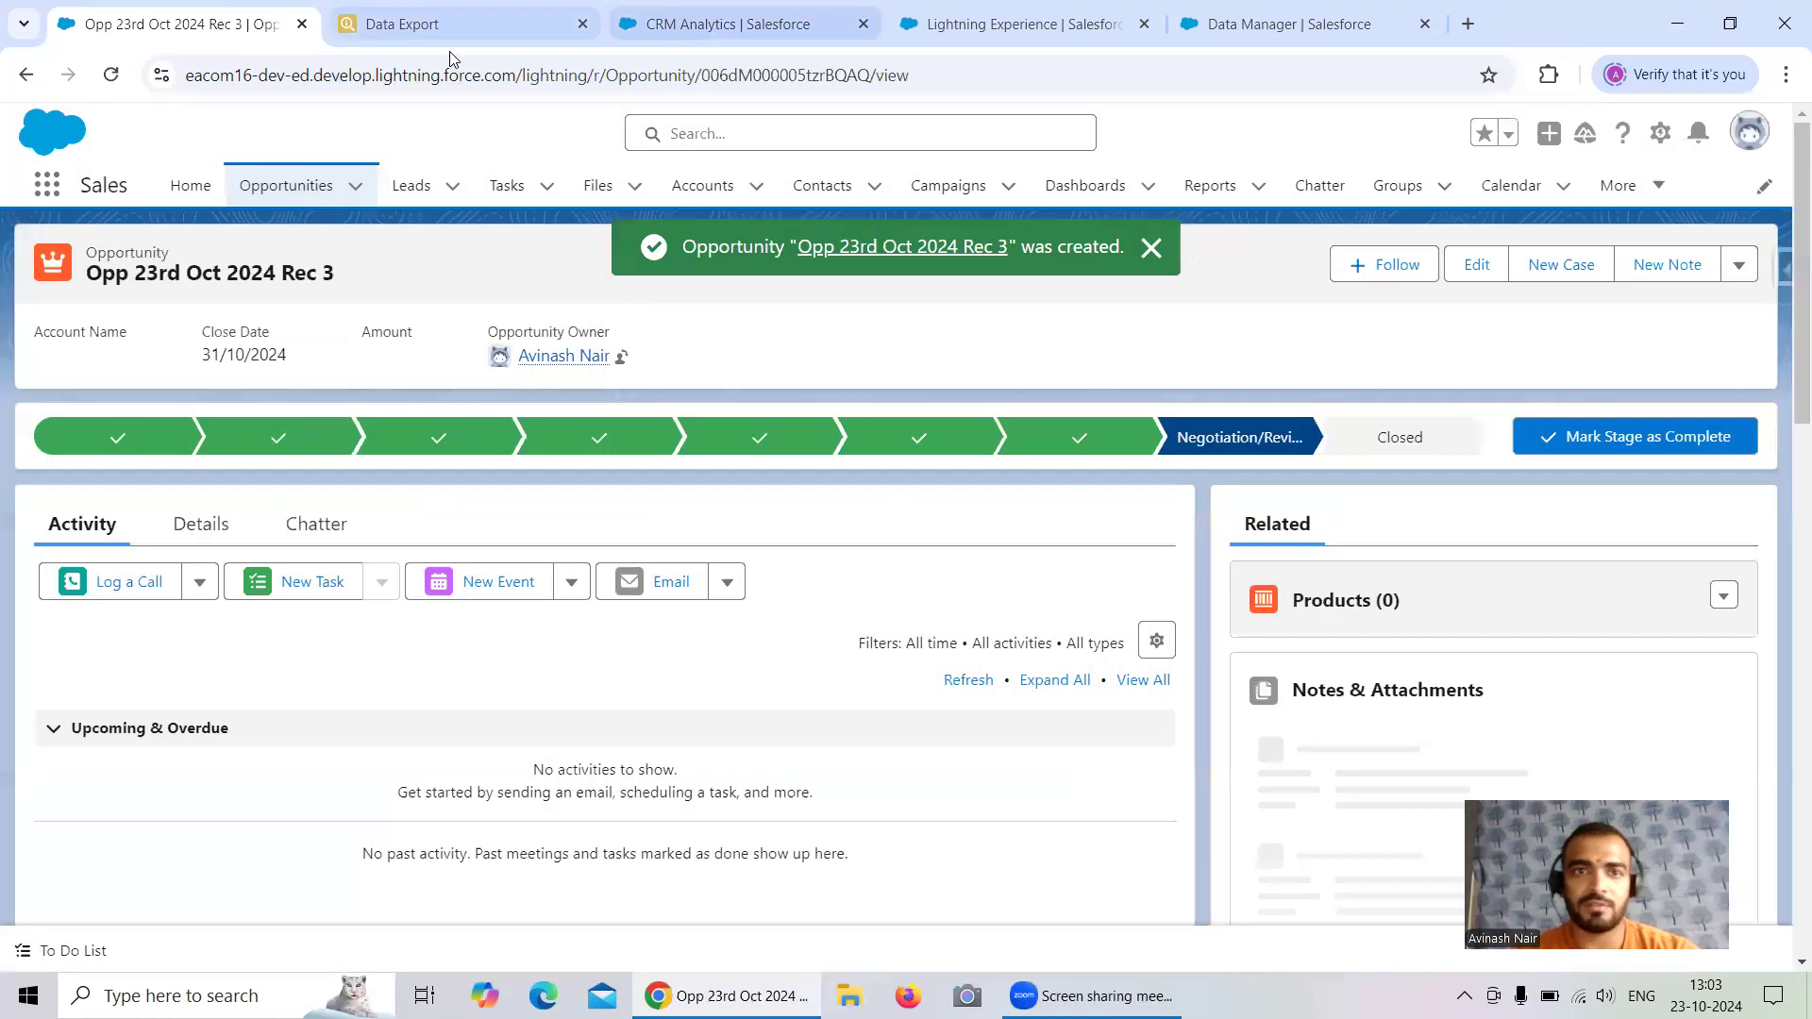
# Switch to the Data Manager browser tab, save the Derived Fields node with its field changes propagated, and update the Free Session 6 dataflow
pyautogui.click(727, 24)
pyautogui.click(1274, 23)
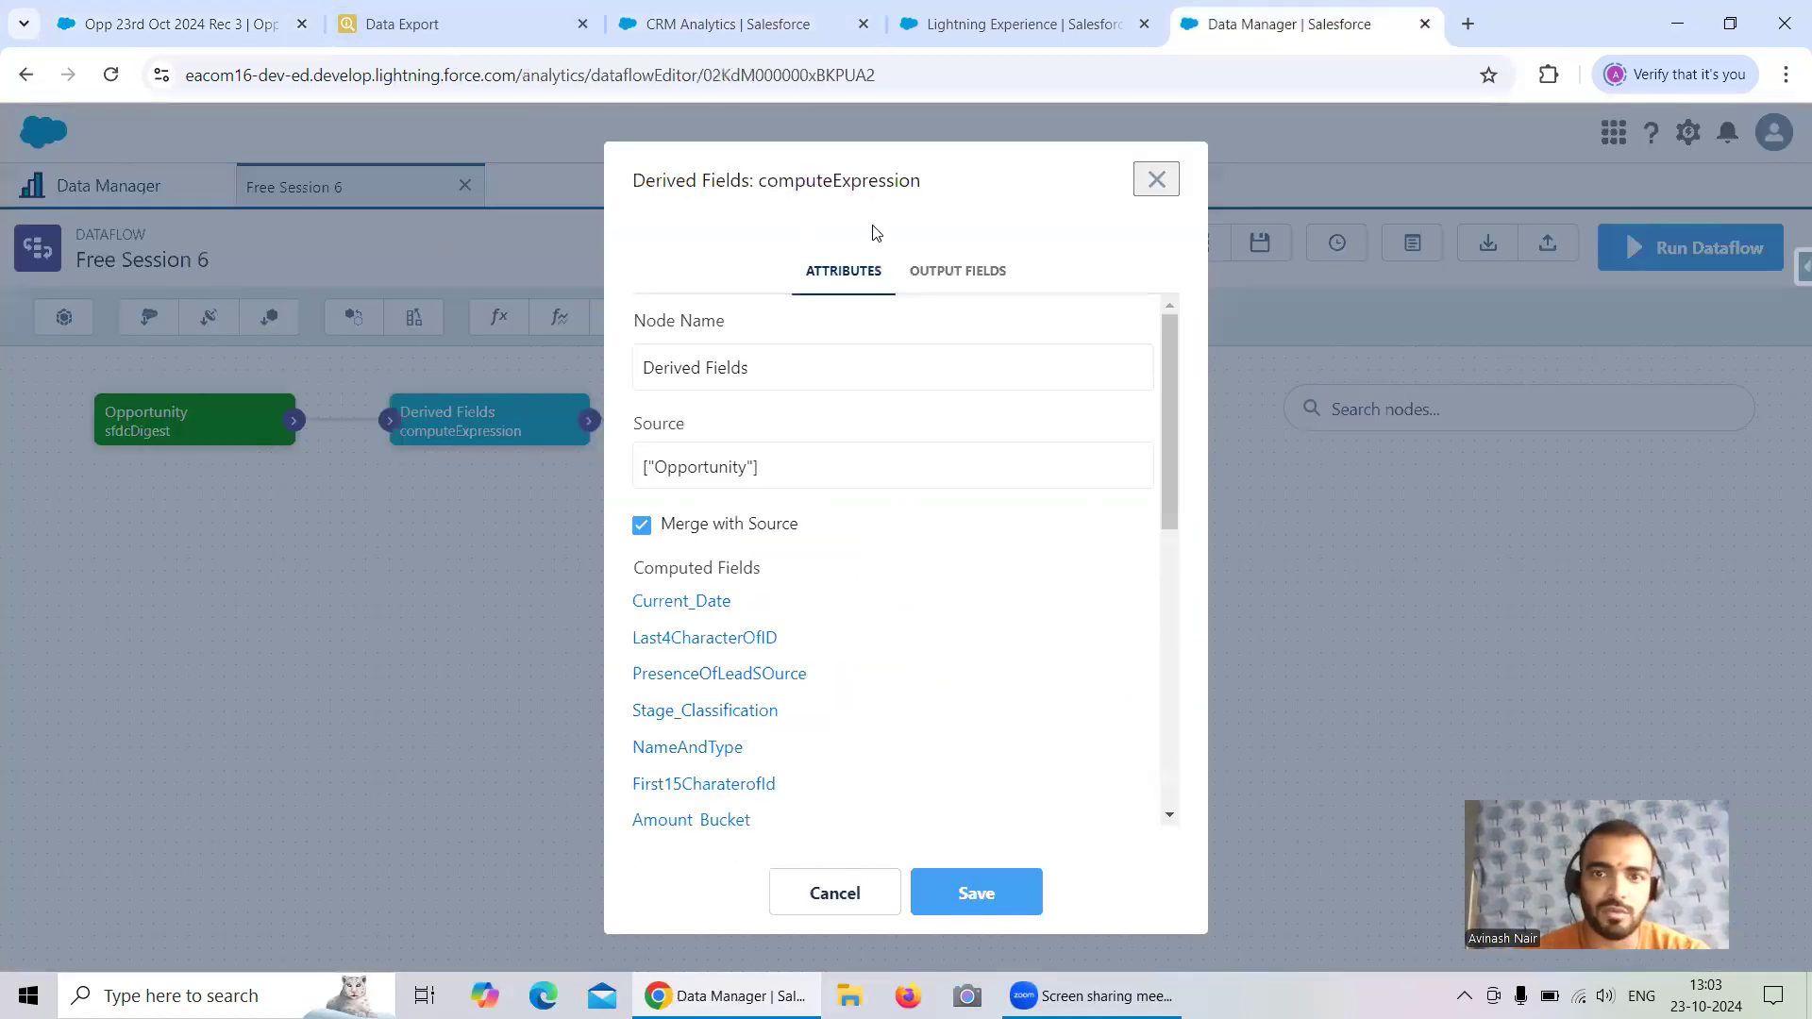
pyautogui.click(986, 891)
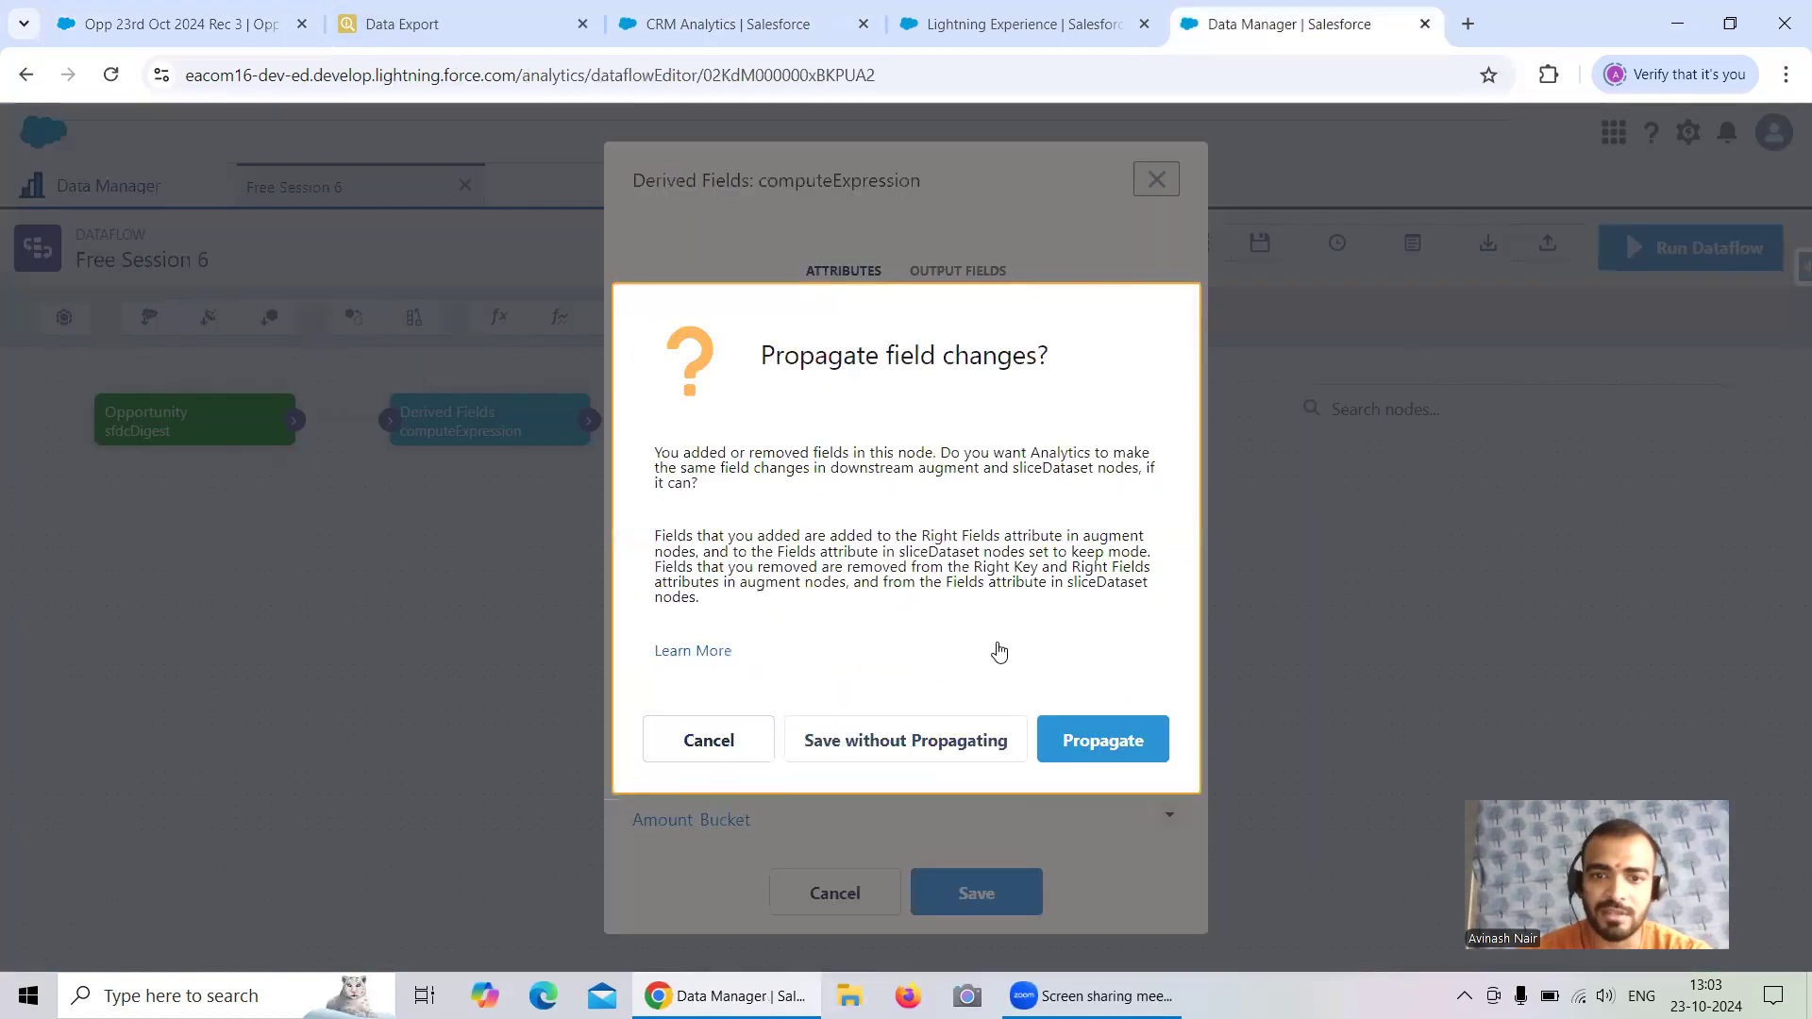
pyautogui.click(1106, 755)
pyautogui.click(1687, 243)
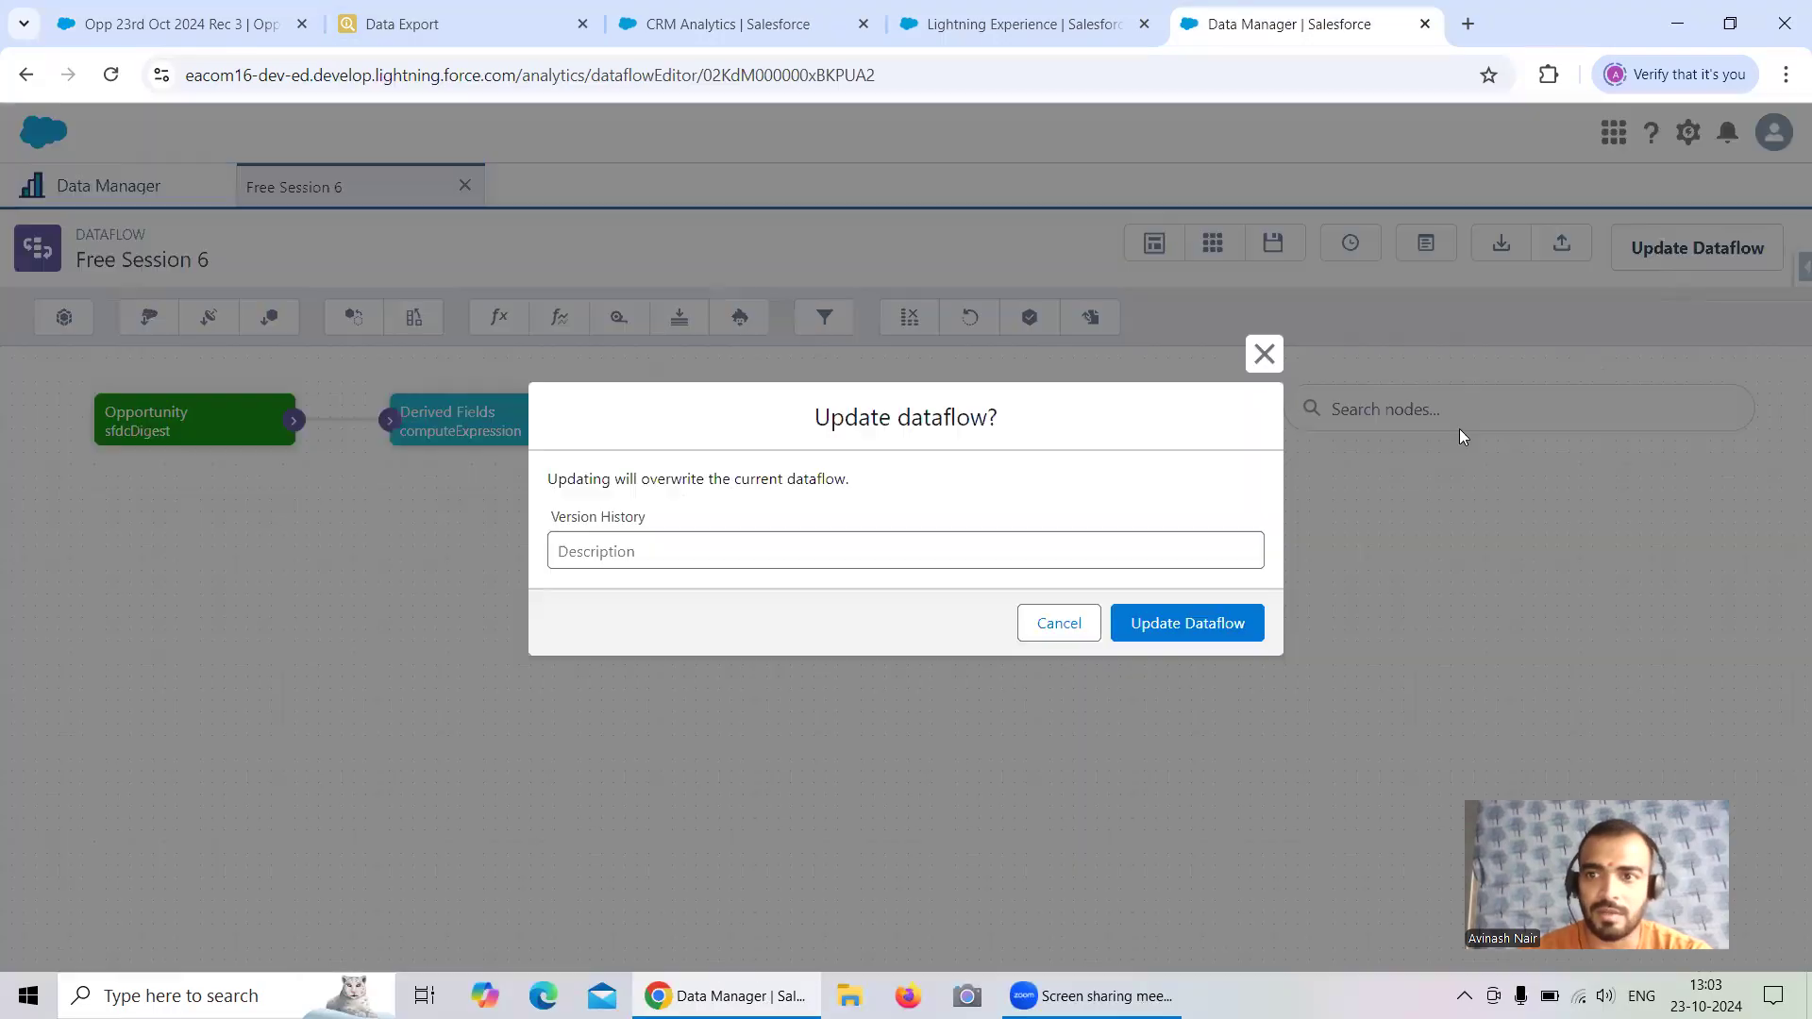
pyautogui.click(1219, 630)
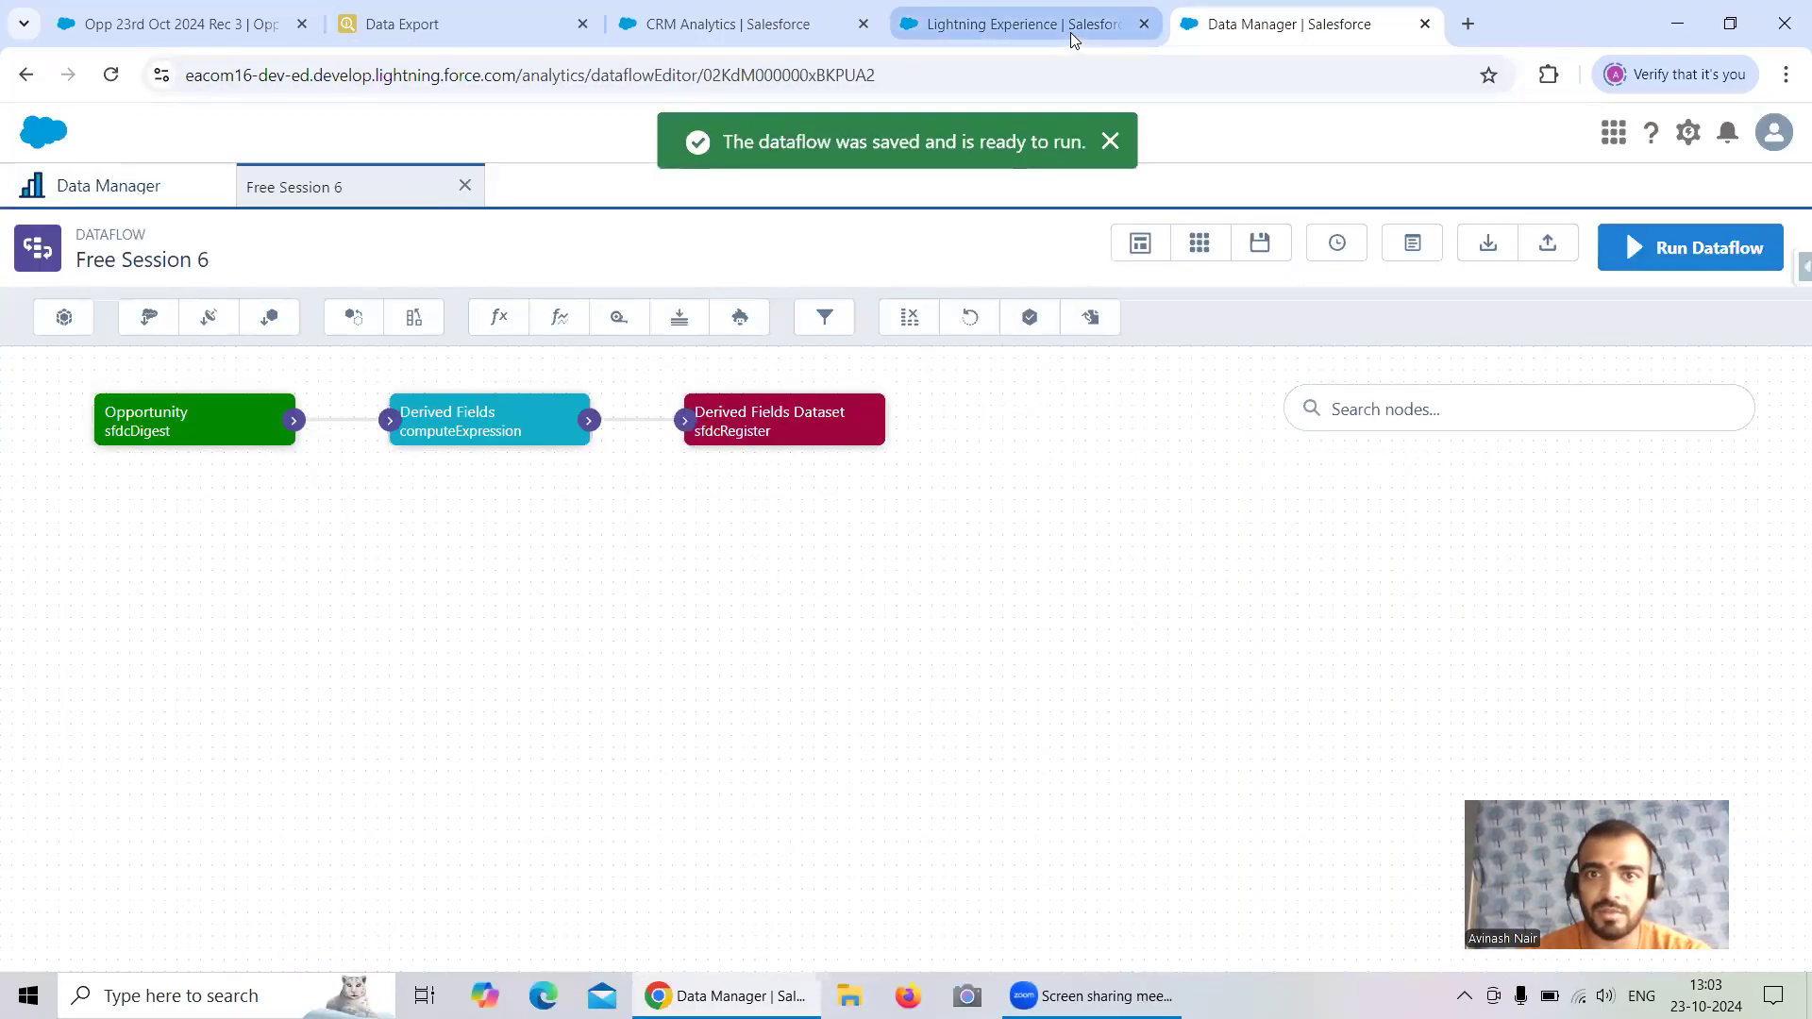
# Switch to the Data Export browser tab and rerun the Opportunity query sorted by CreatedDate descending
pyautogui.click(1070, 32)
pyautogui.click(551, 38)
pyautogui.click(906, 280)
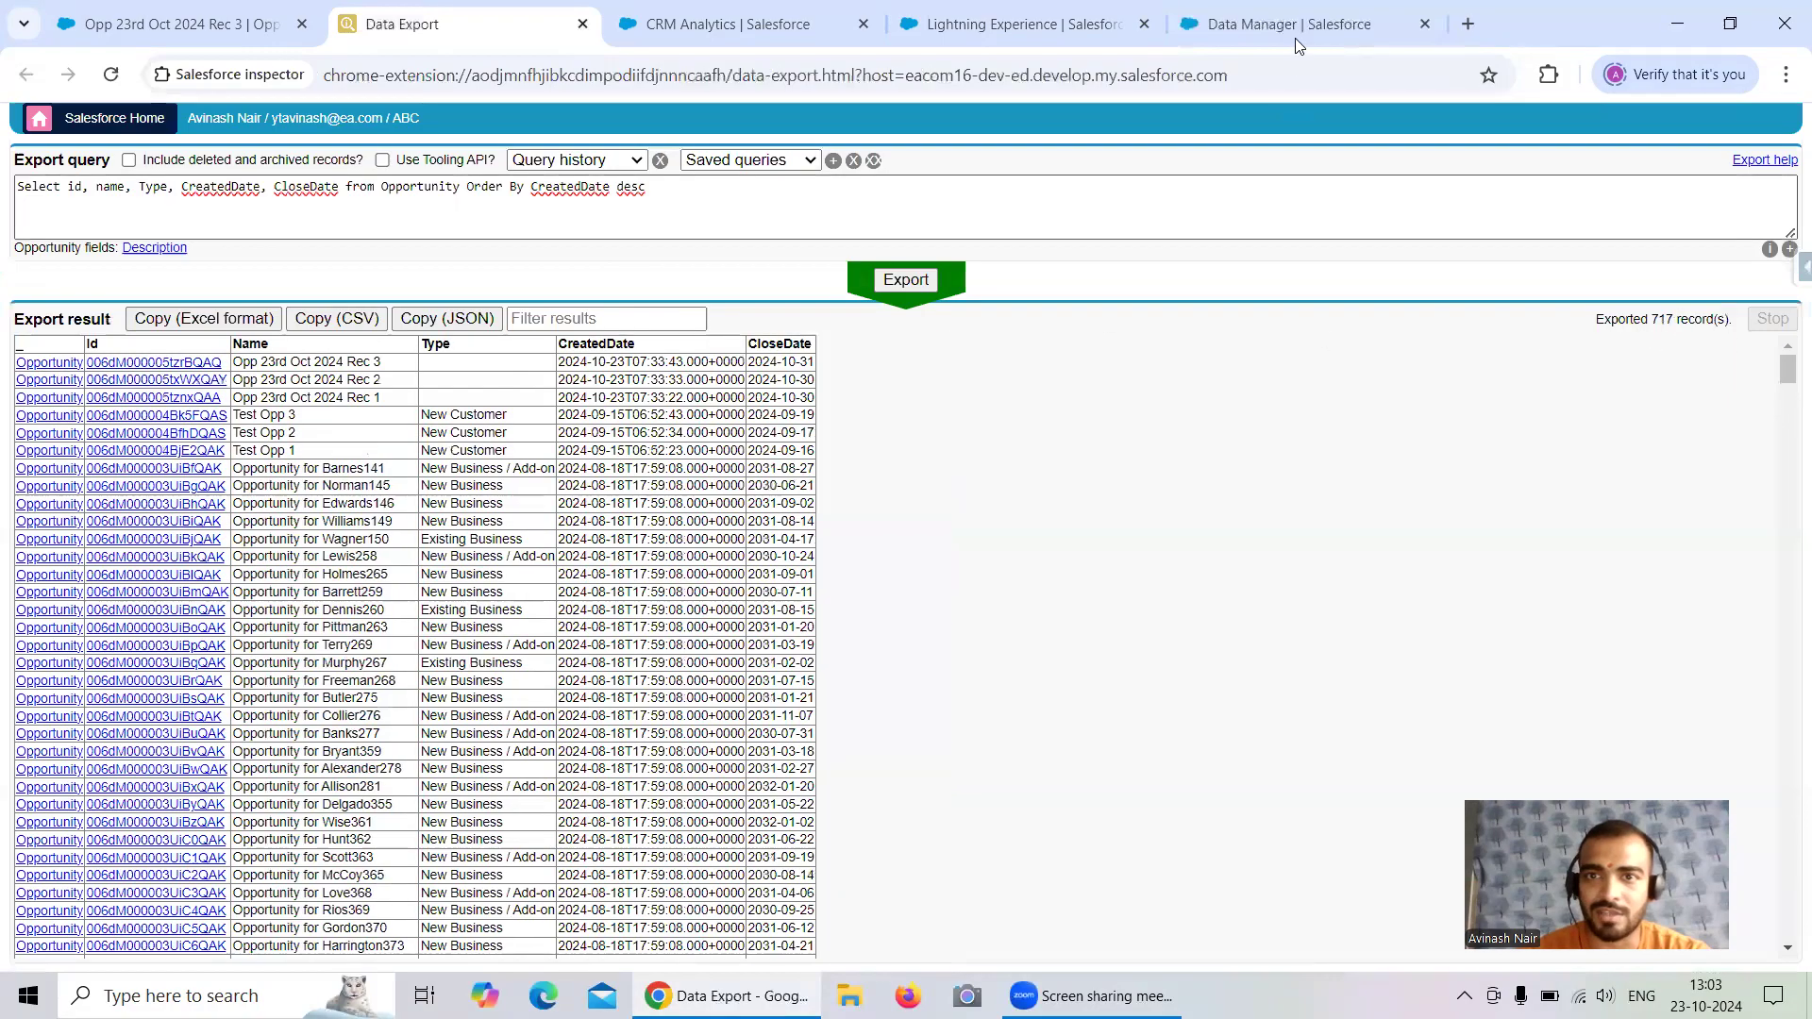
# Return to Data Manager and run a full data sync of the Opportunity object in the SFDC_LOCAL connection
pyautogui.click(1295, 38)
pyautogui.click(223, 179)
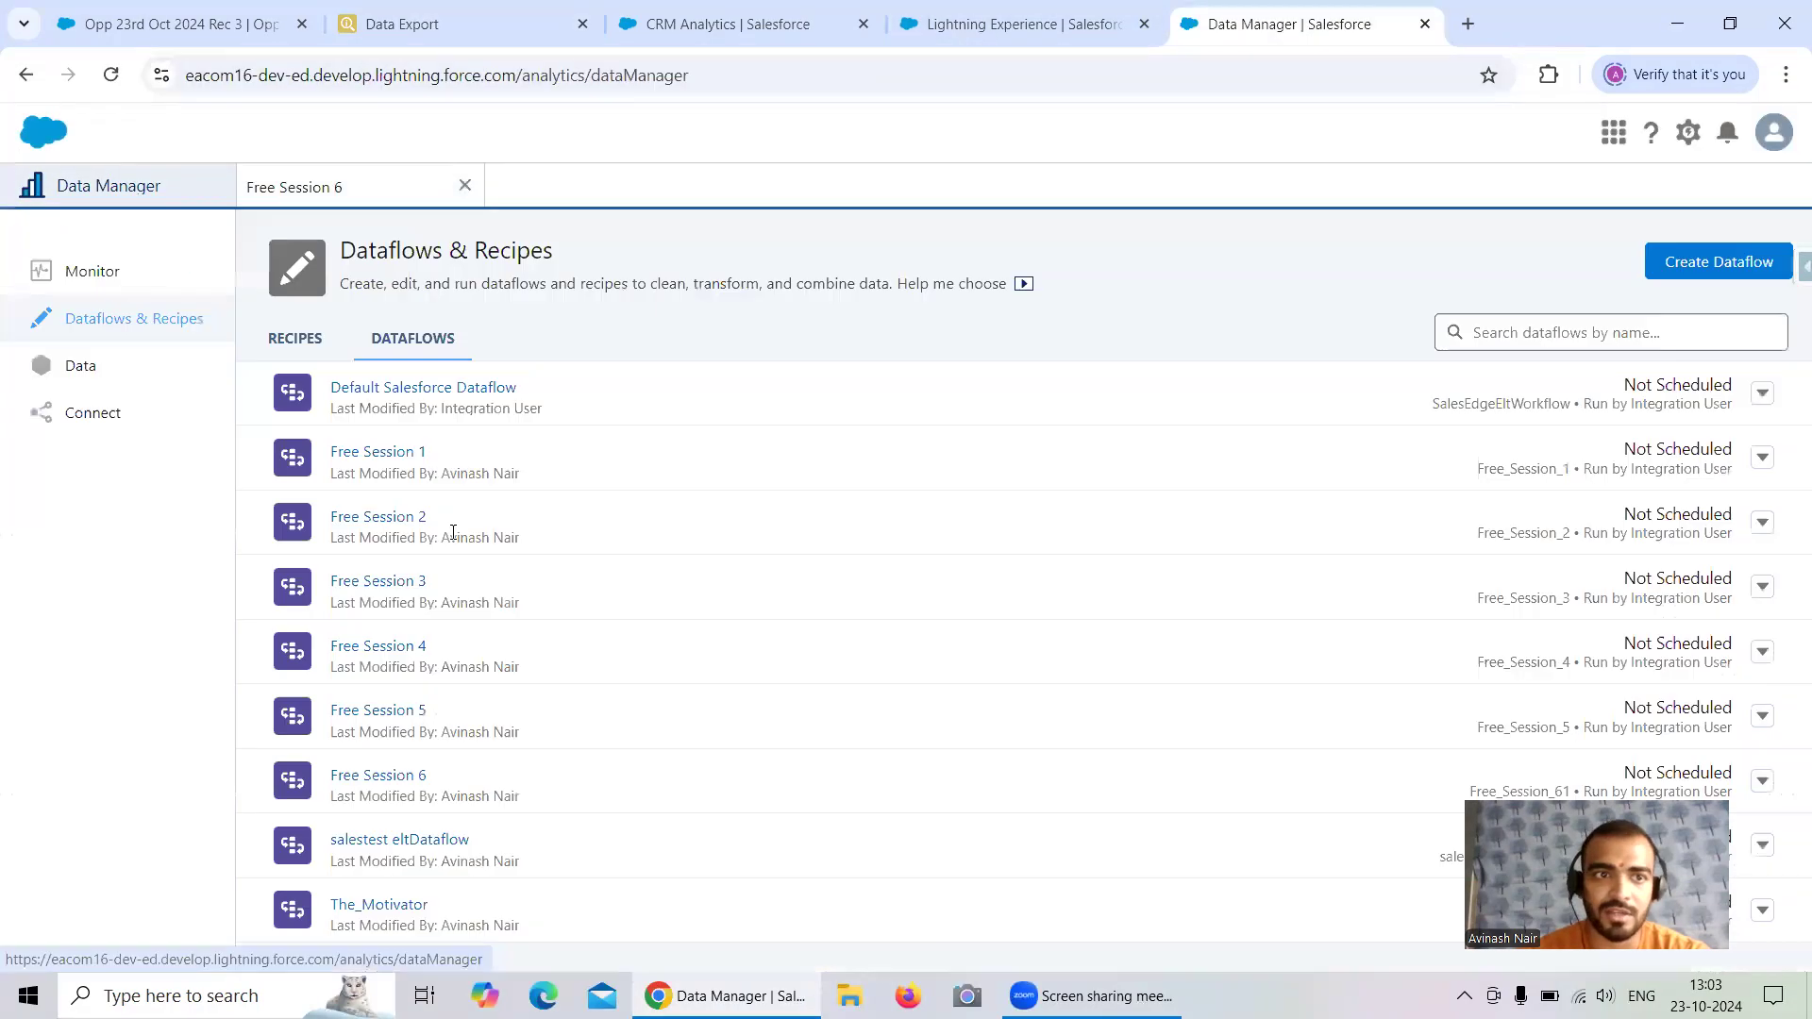
pyautogui.click(91, 415)
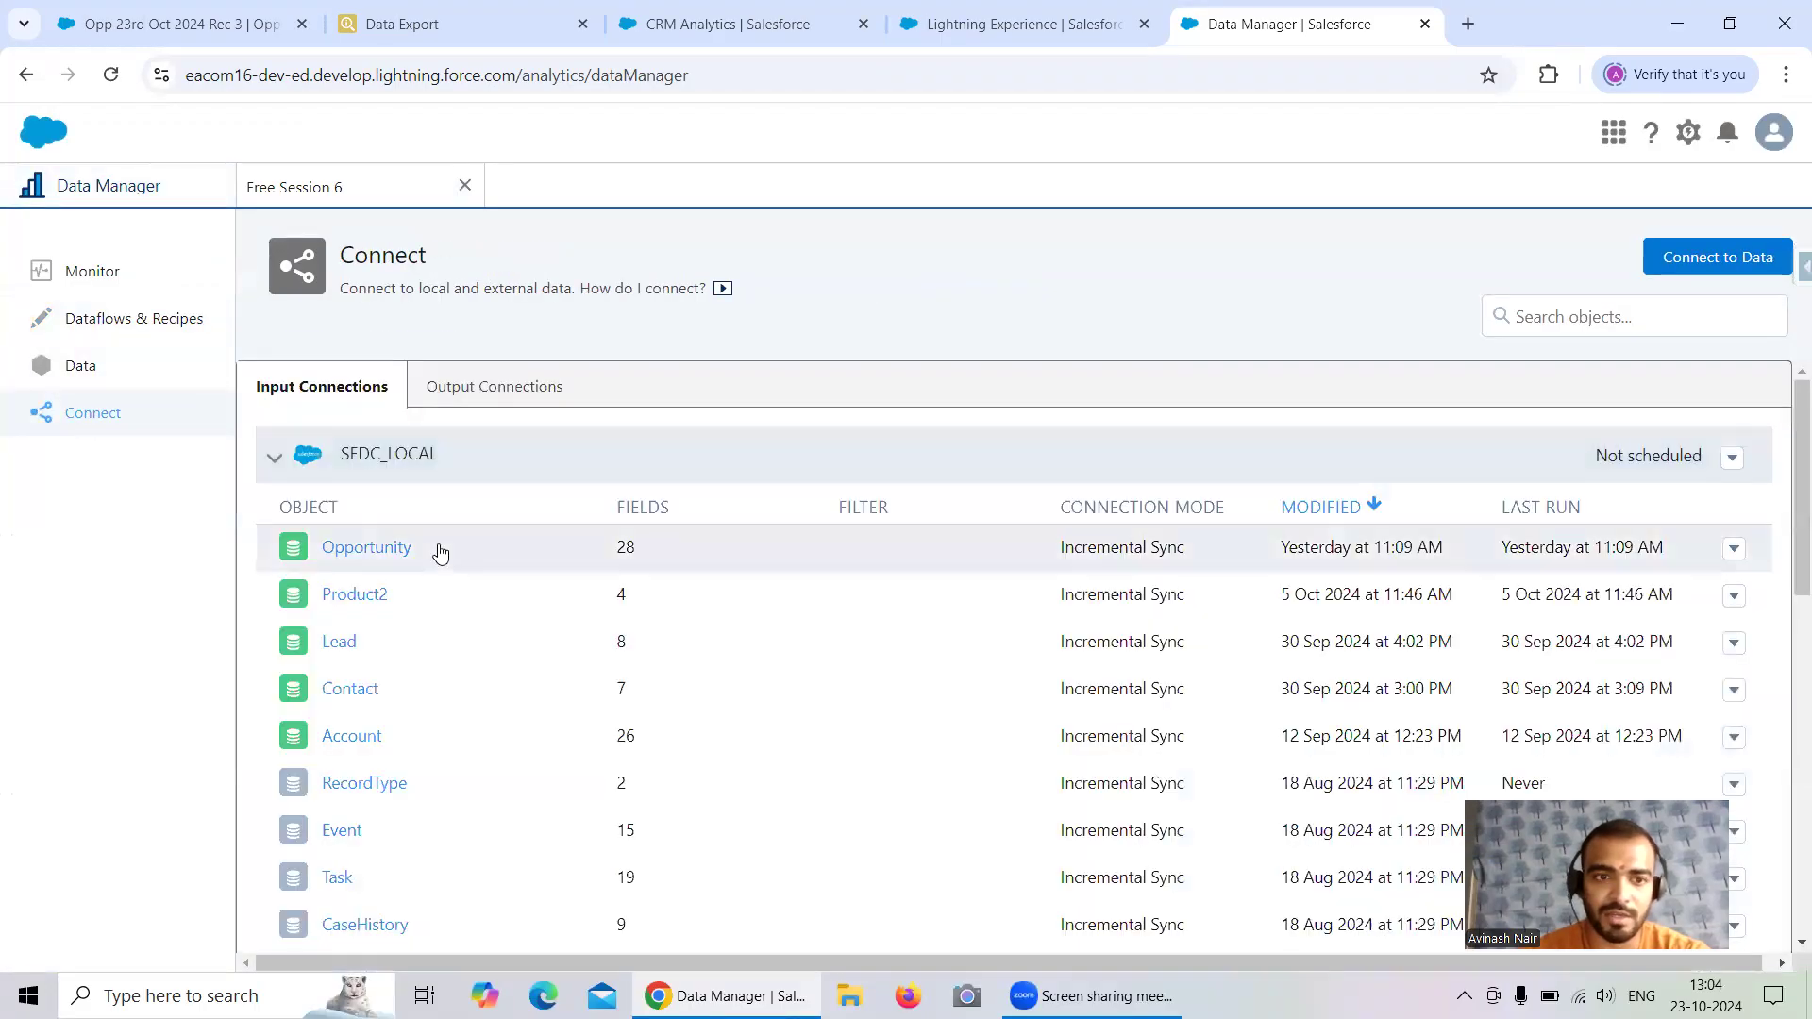
pyautogui.click(1734, 548)
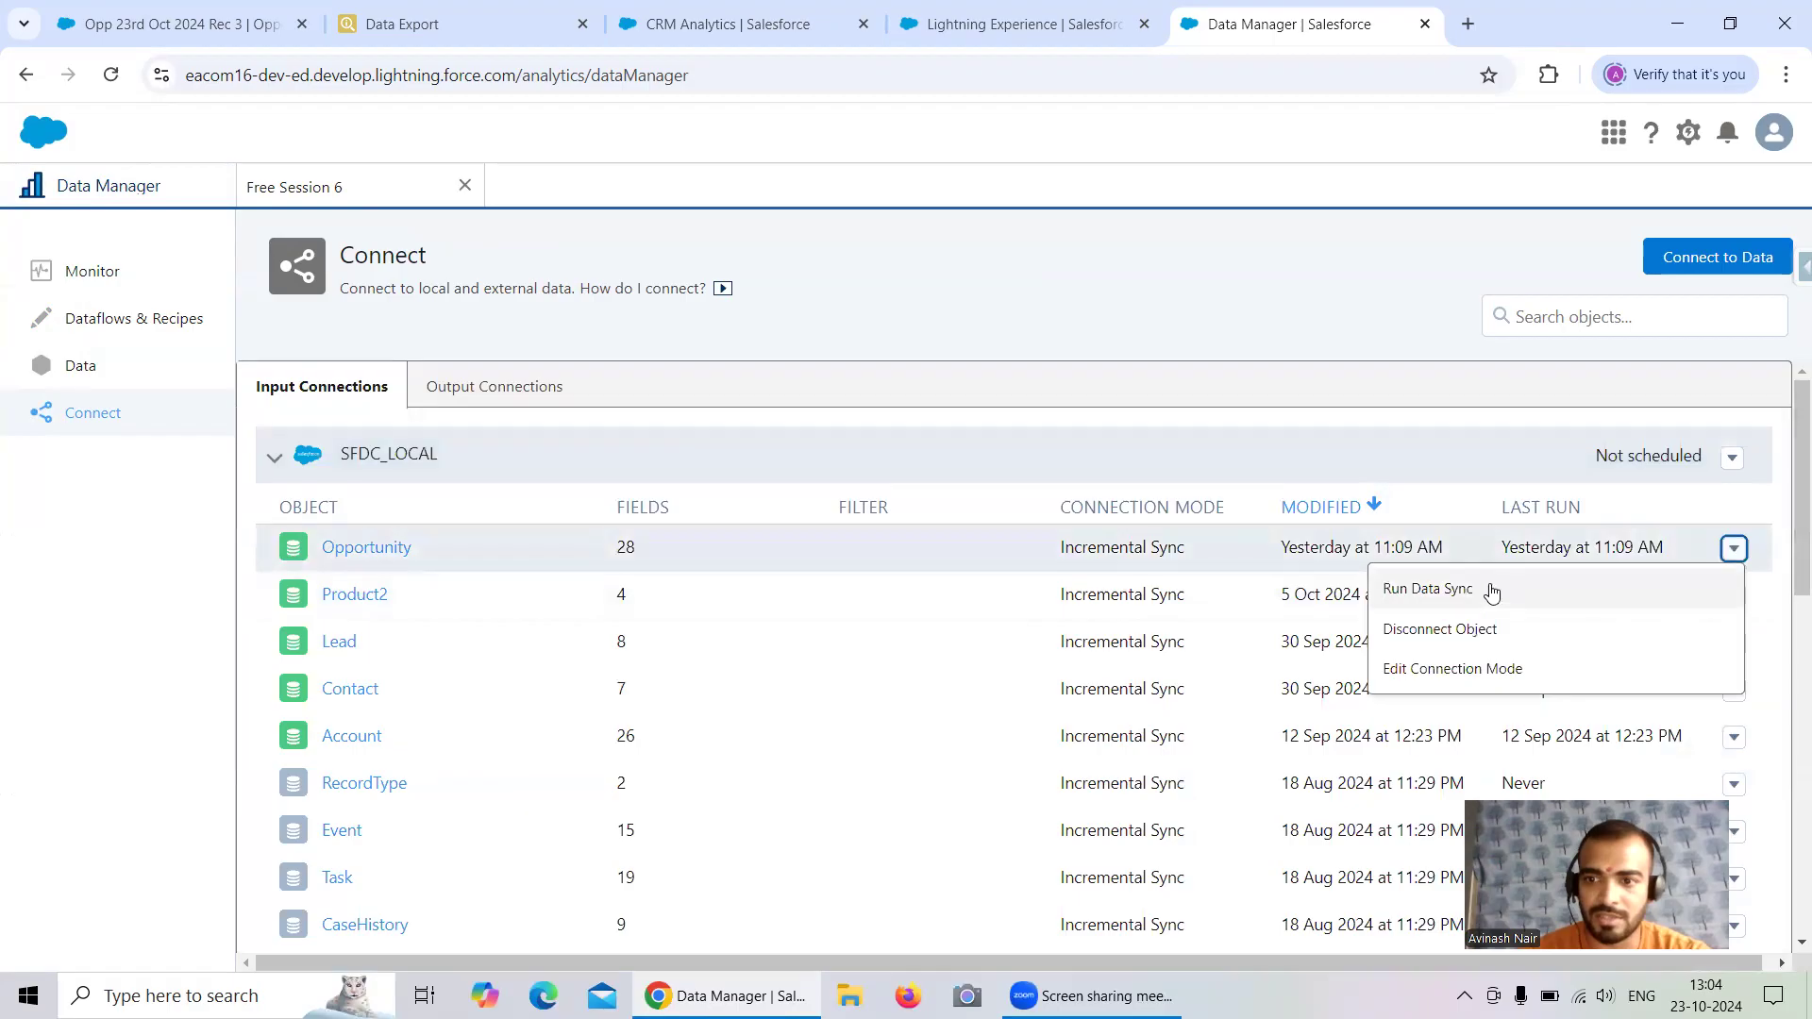
pyautogui.click(1491, 591)
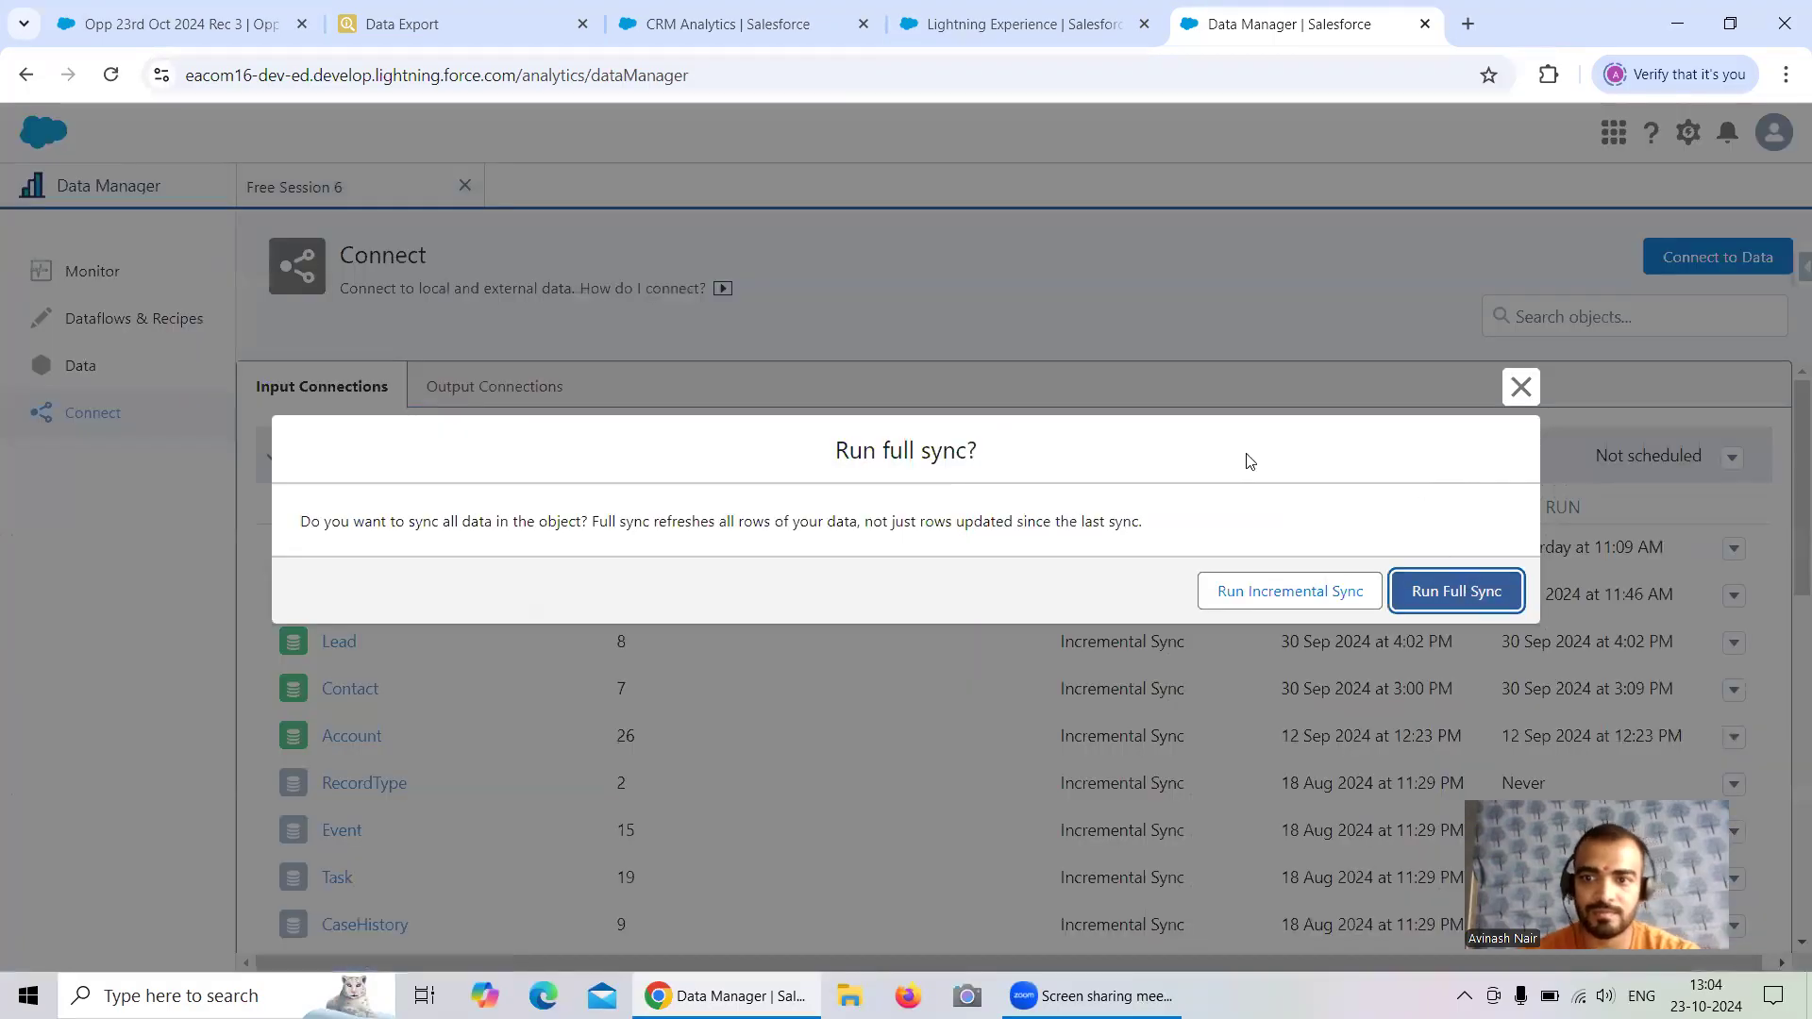
pyautogui.click(1454, 590)
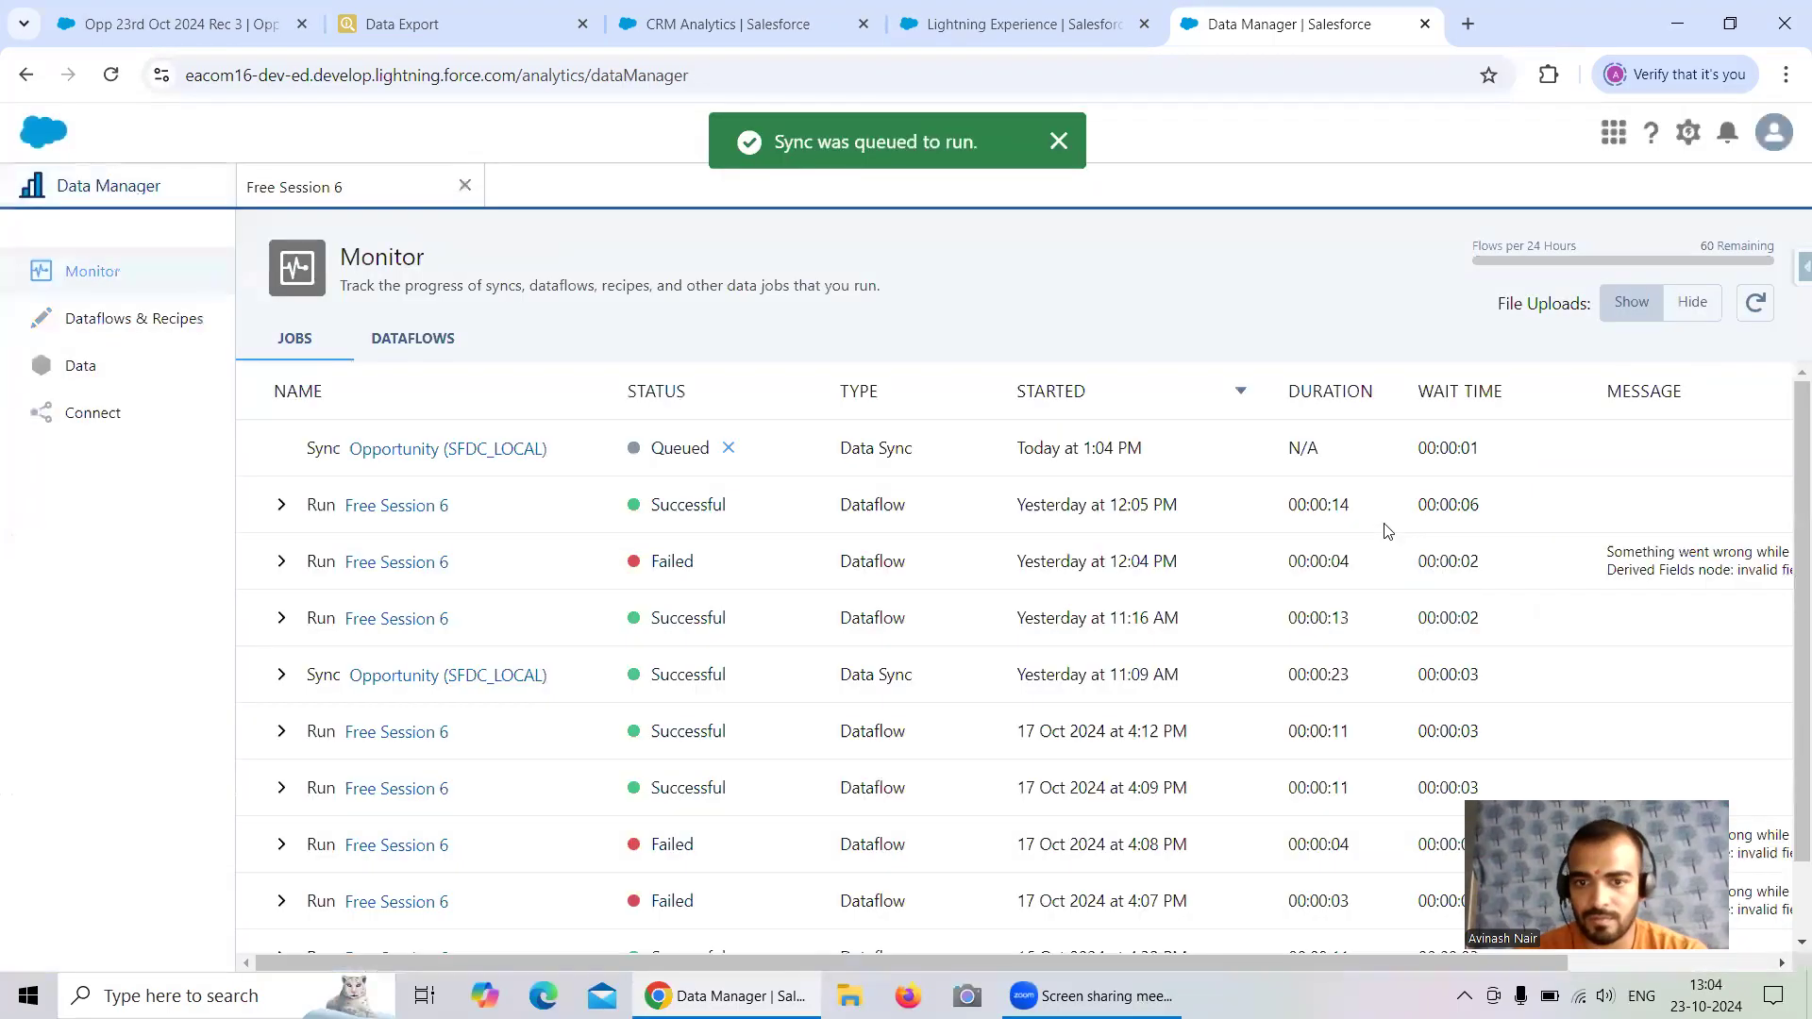
# Refresh the job monitor repeatedly to check the status of the Opportunity data sync until it finishes
pyautogui.click(1757, 305)
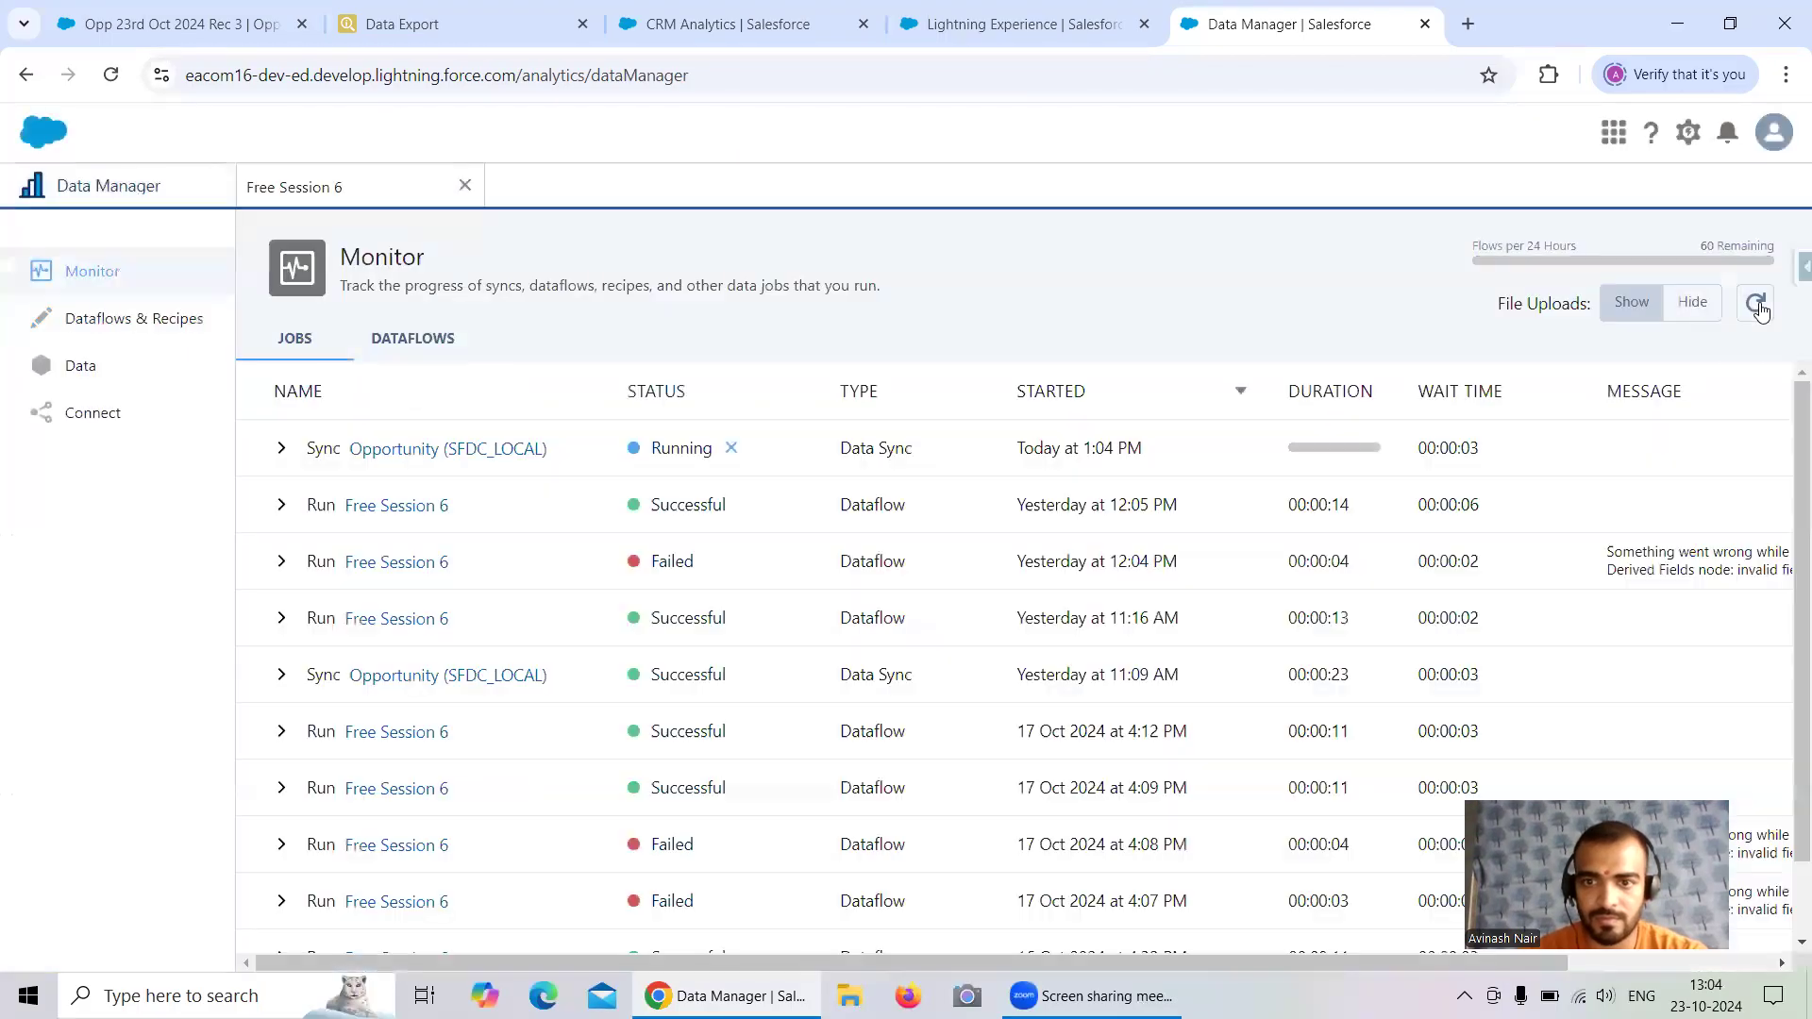
pyautogui.click(1757, 305)
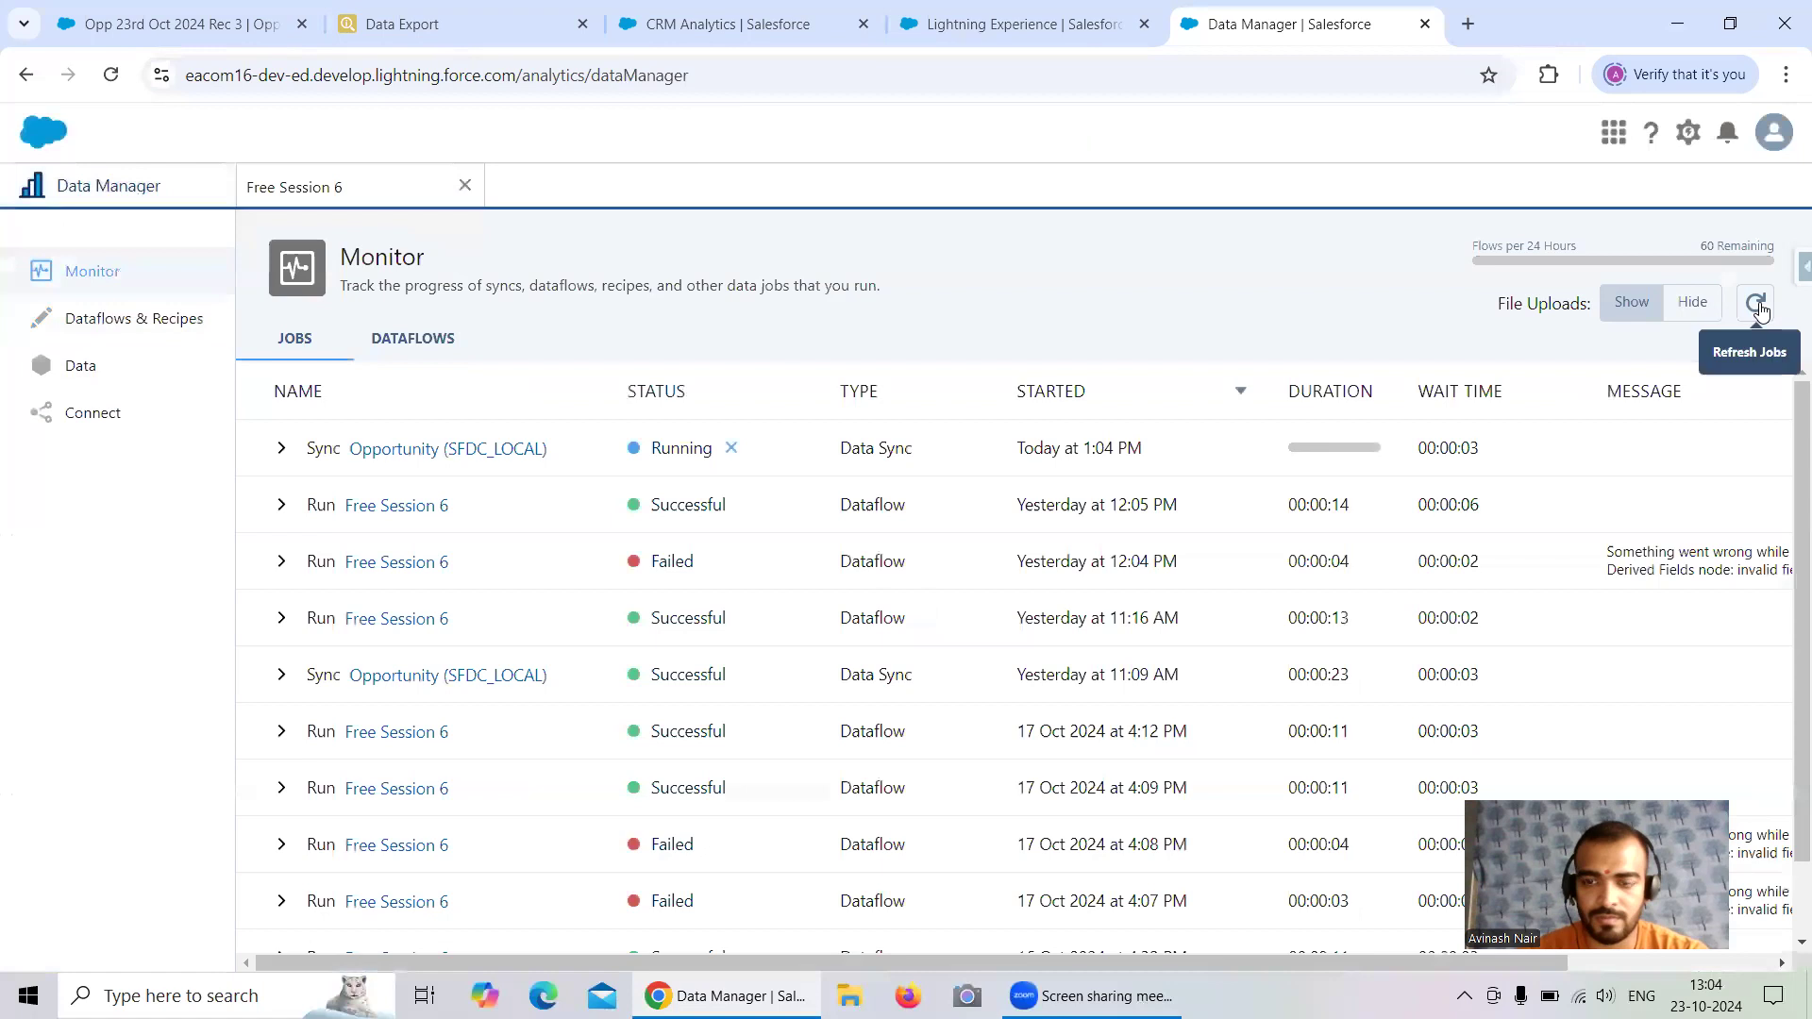
pyautogui.click(1757, 305)
pyautogui.click(1757, 305)
pyautogui.click(1757, 305)
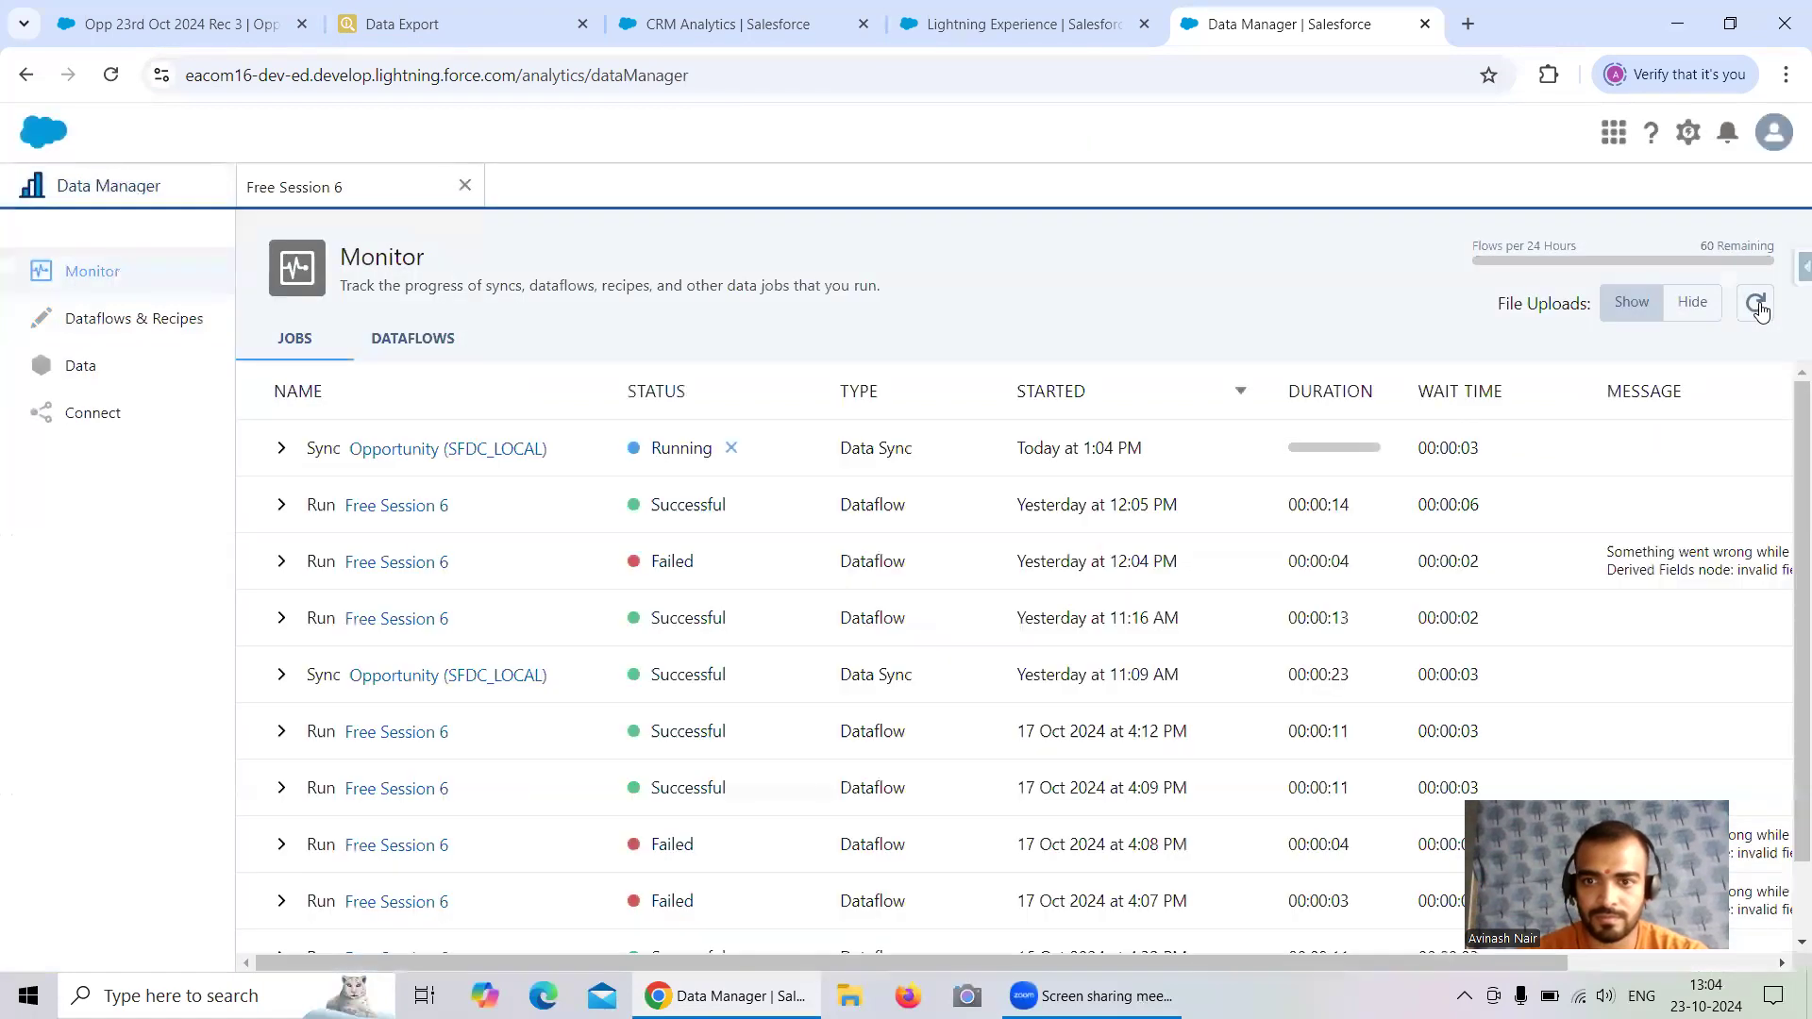
pyautogui.click(1759, 307)
pyautogui.click(1758, 305)
pyautogui.click(1758, 306)
pyautogui.click(1758, 306)
pyautogui.click(1758, 306)
pyautogui.click(1758, 305)
pyautogui.click(1758, 305)
pyautogui.click(1758, 306)
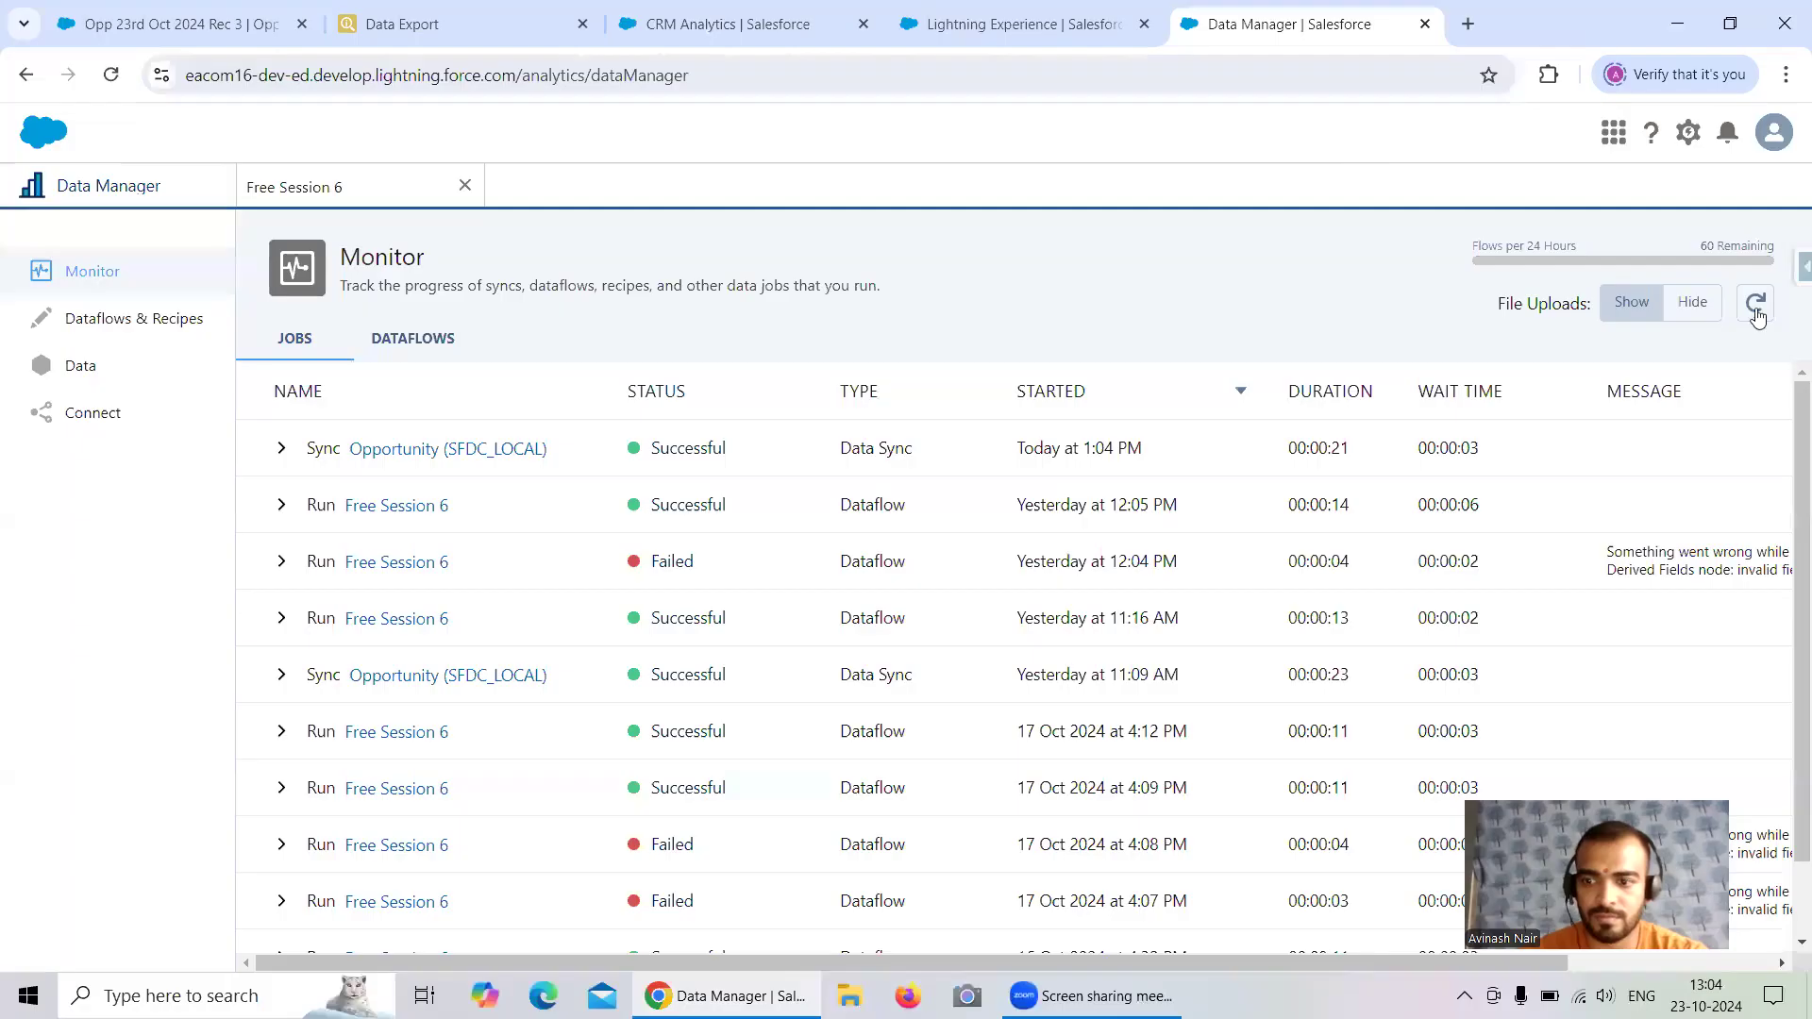
pyautogui.click(1757, 307)
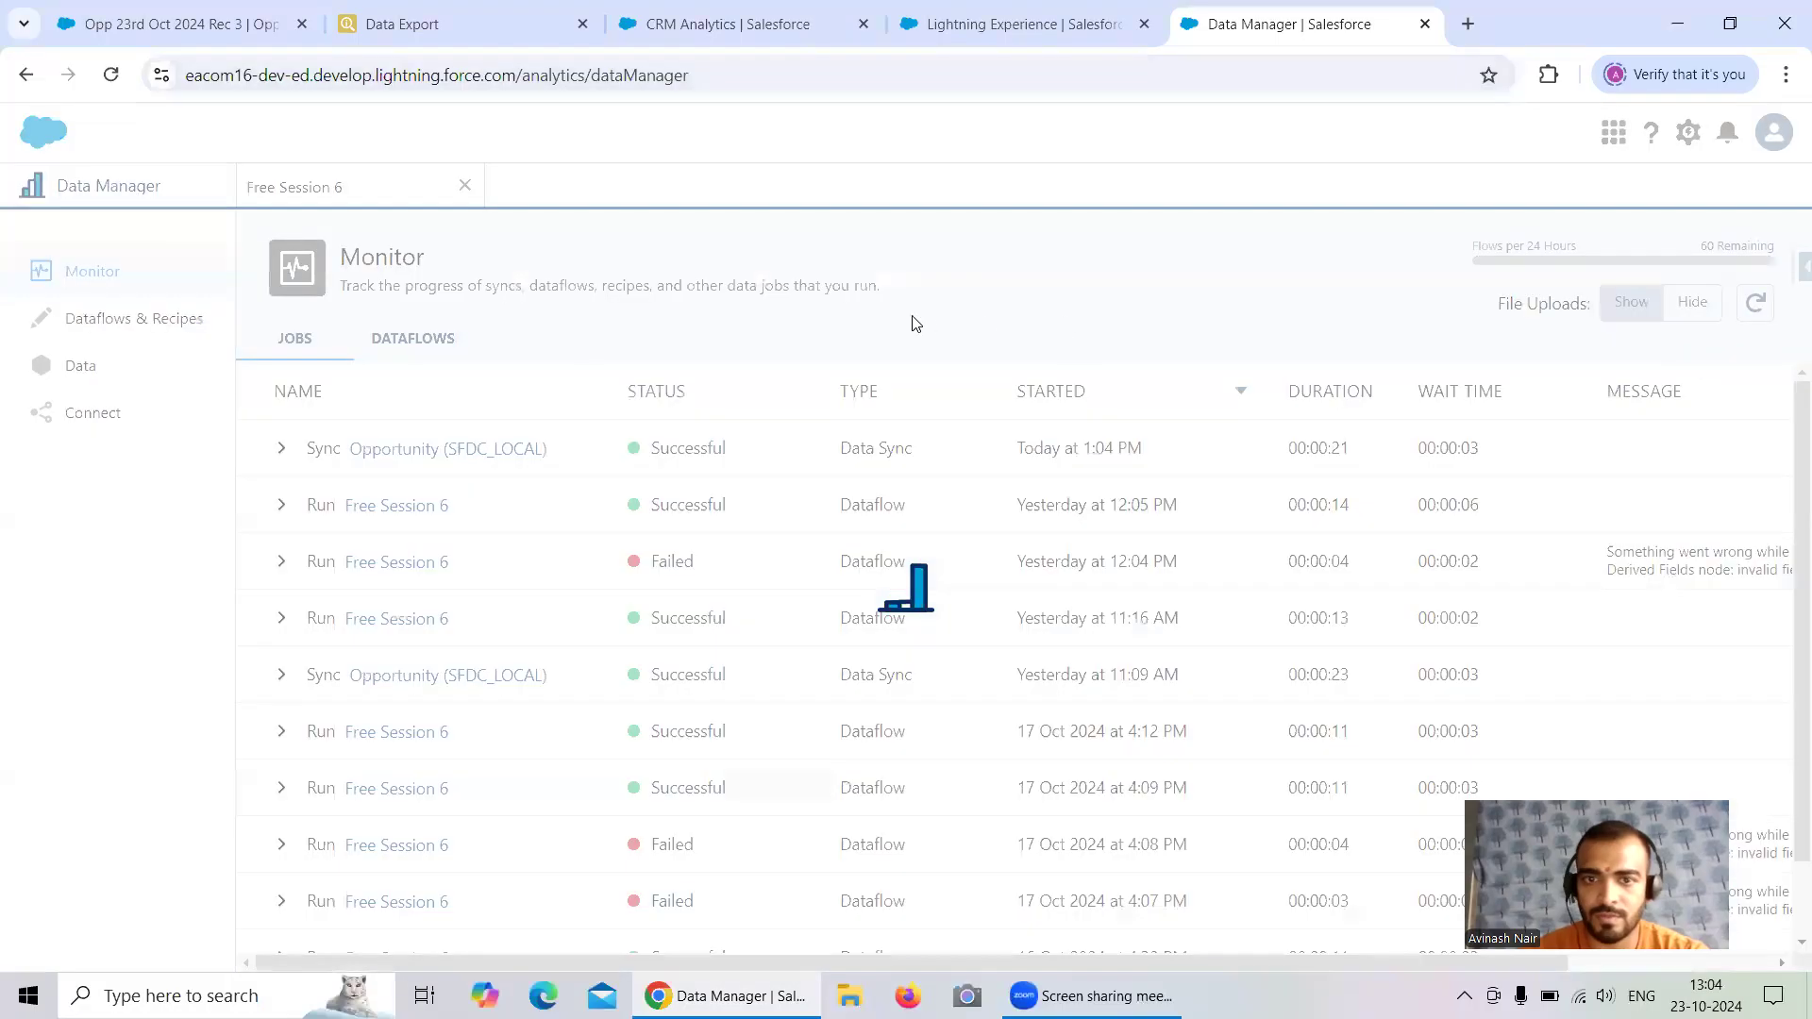
# Reopen the Derived Fields node of Free Session 6 and review the SAQL expression of the CreatedDateInString field
pyautogui.click(311, 195)
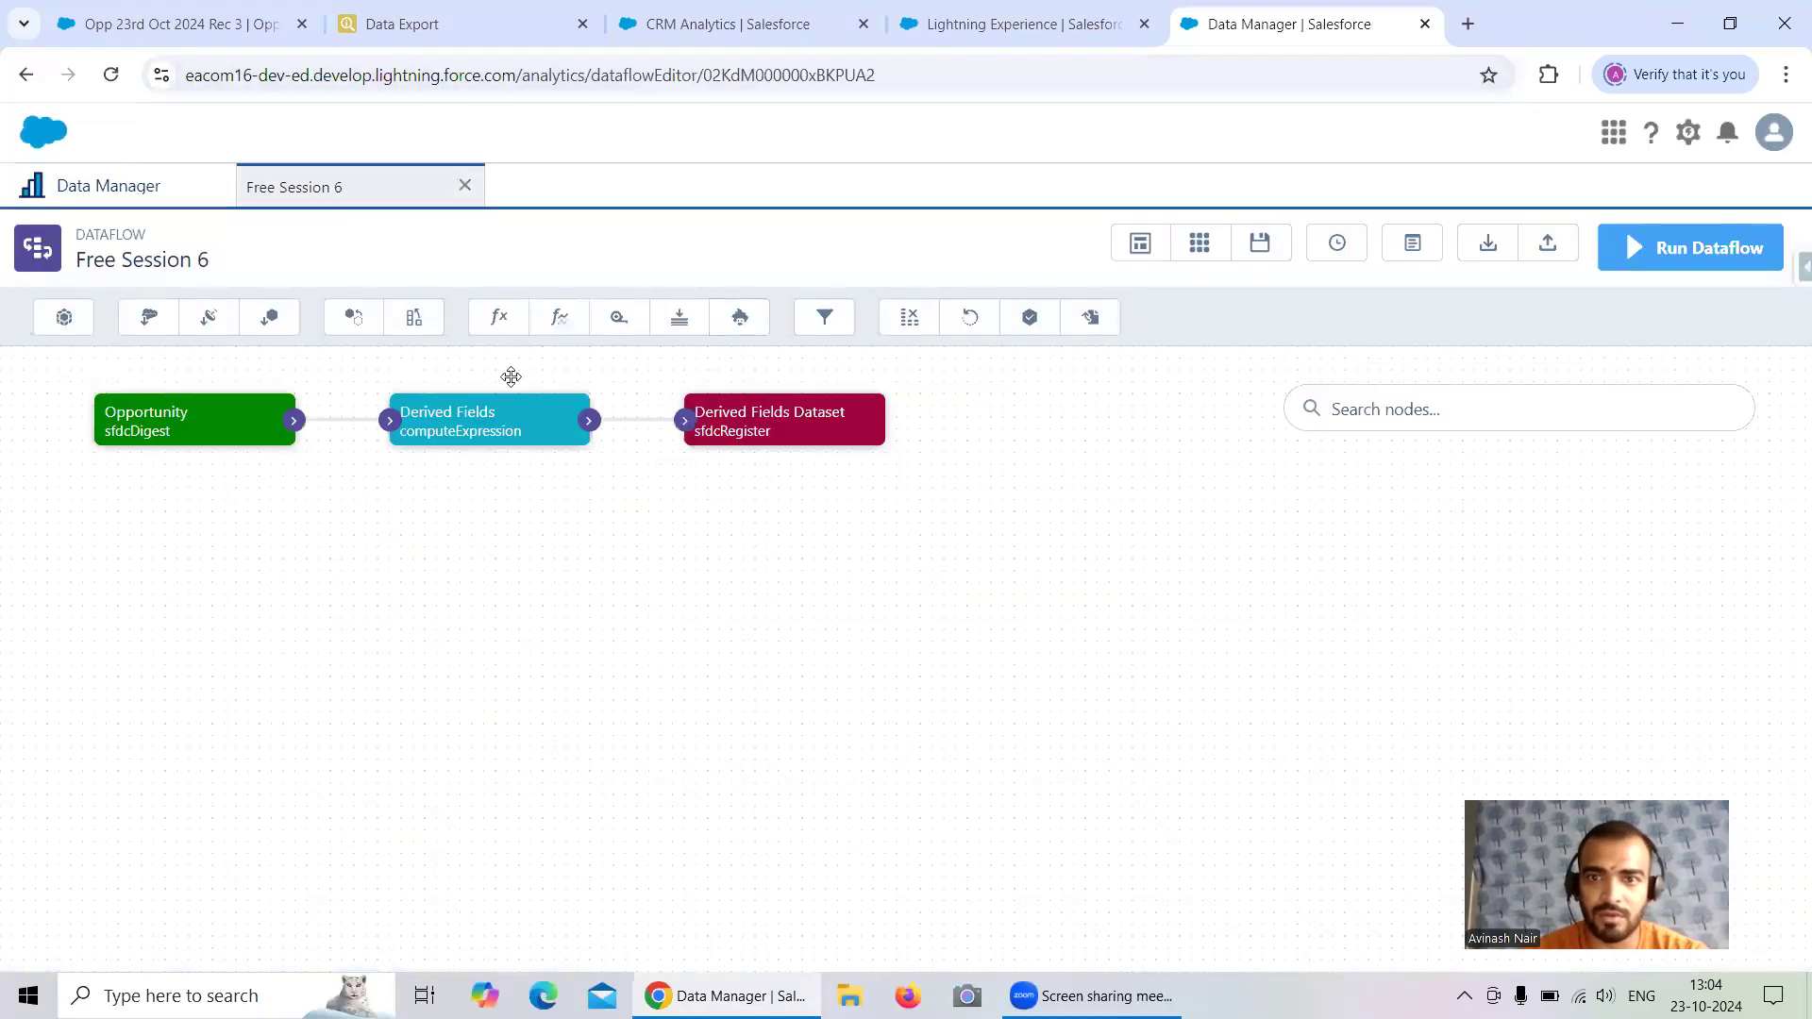
pyautogui.click(489, 415)
pyautogui.scroll(-10, 758, 523)
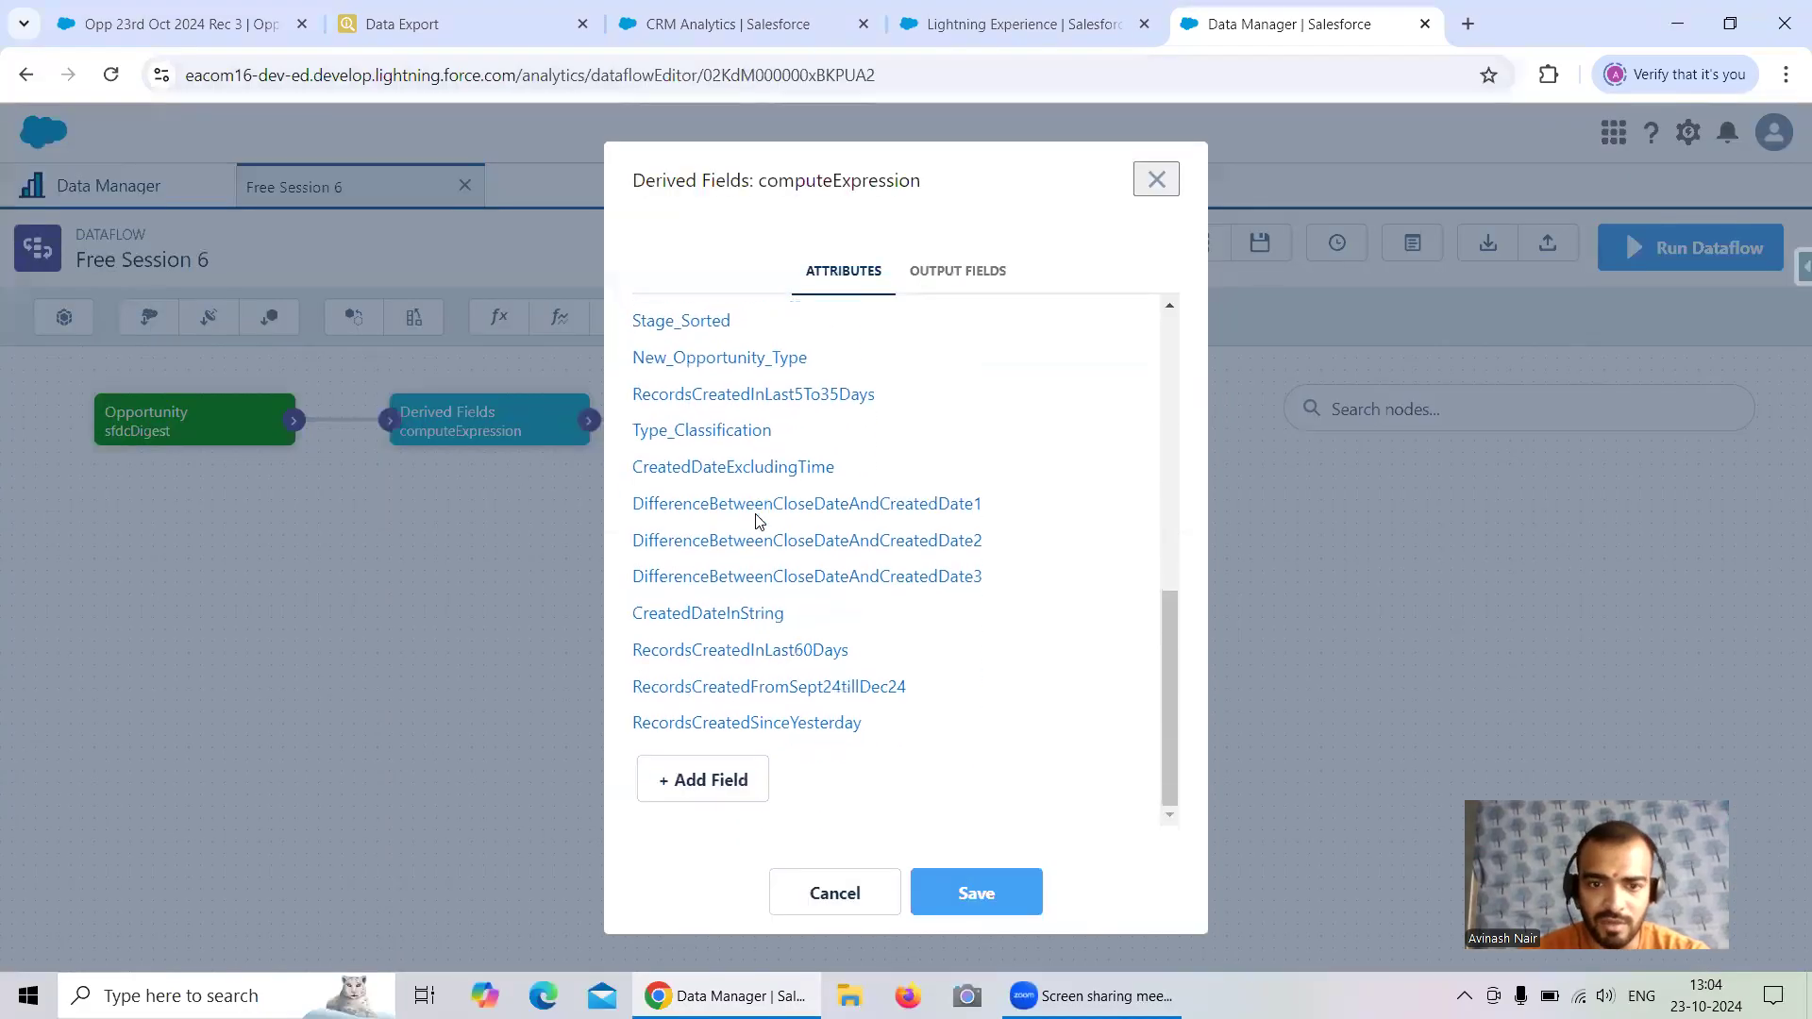
pyautogui.click(746, 614)
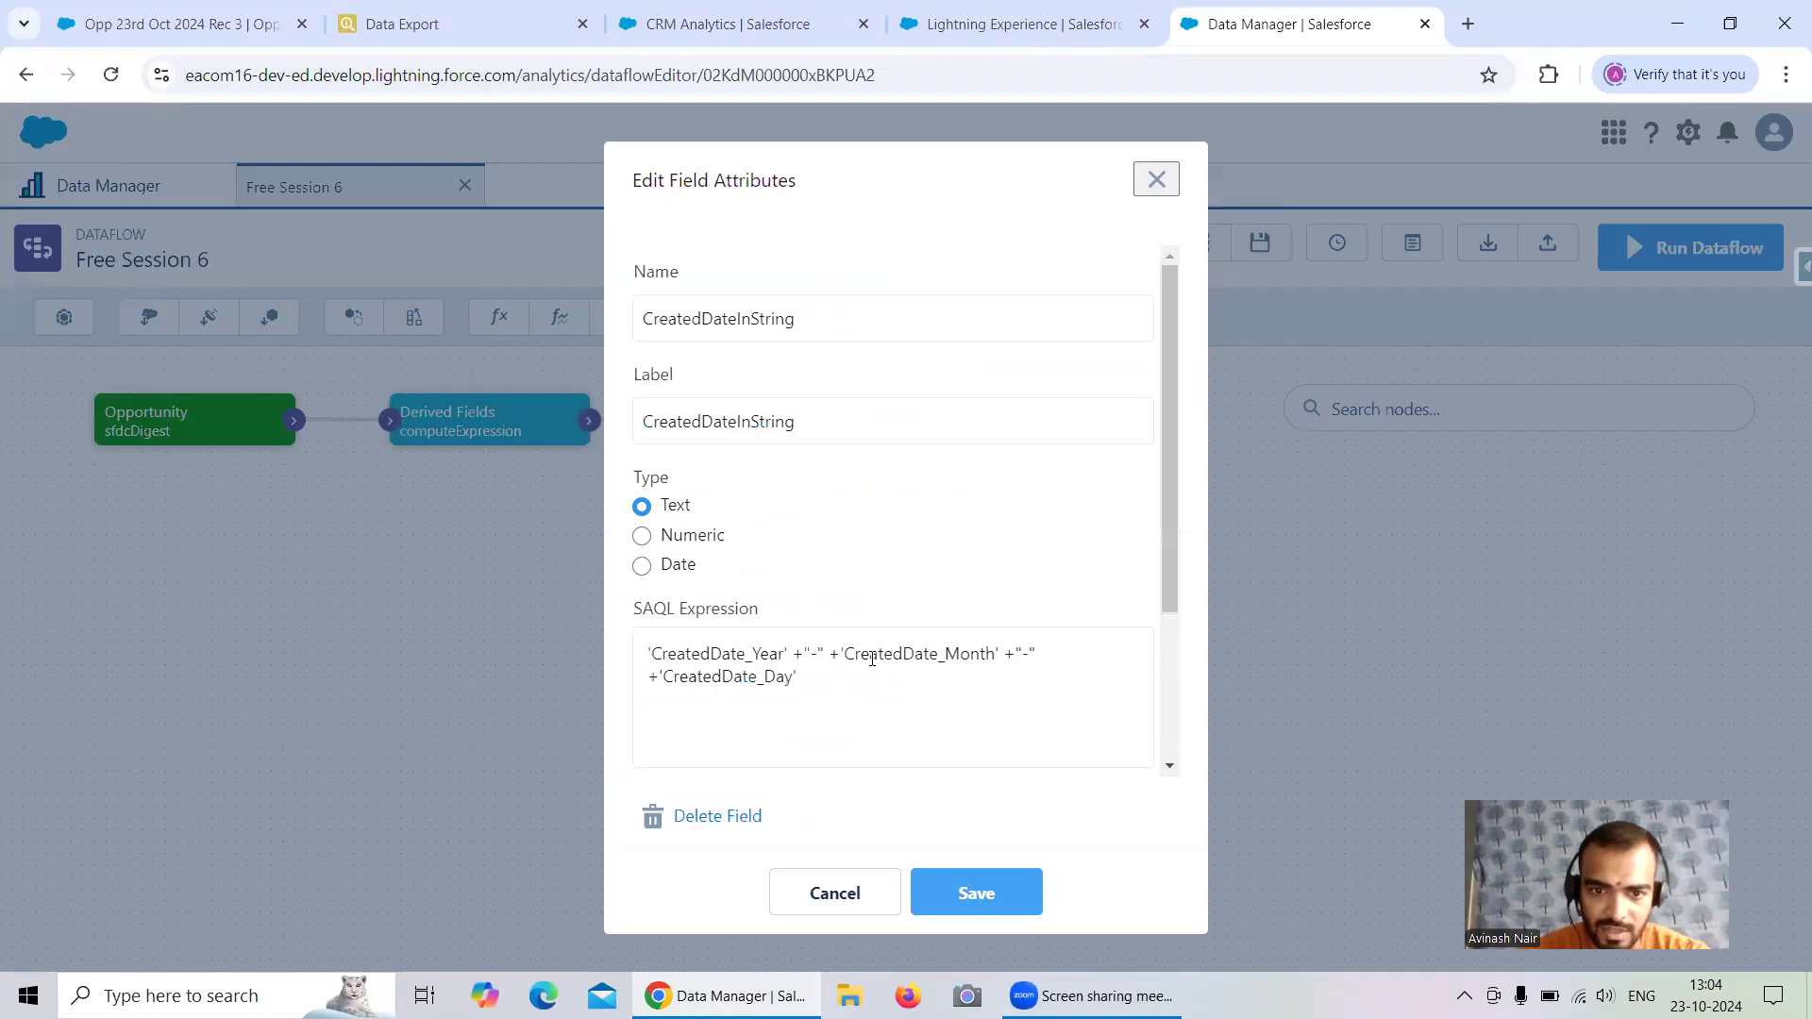
pyautogui.click(833, 892)
pyautogui.scroll(-10, 796, 667)
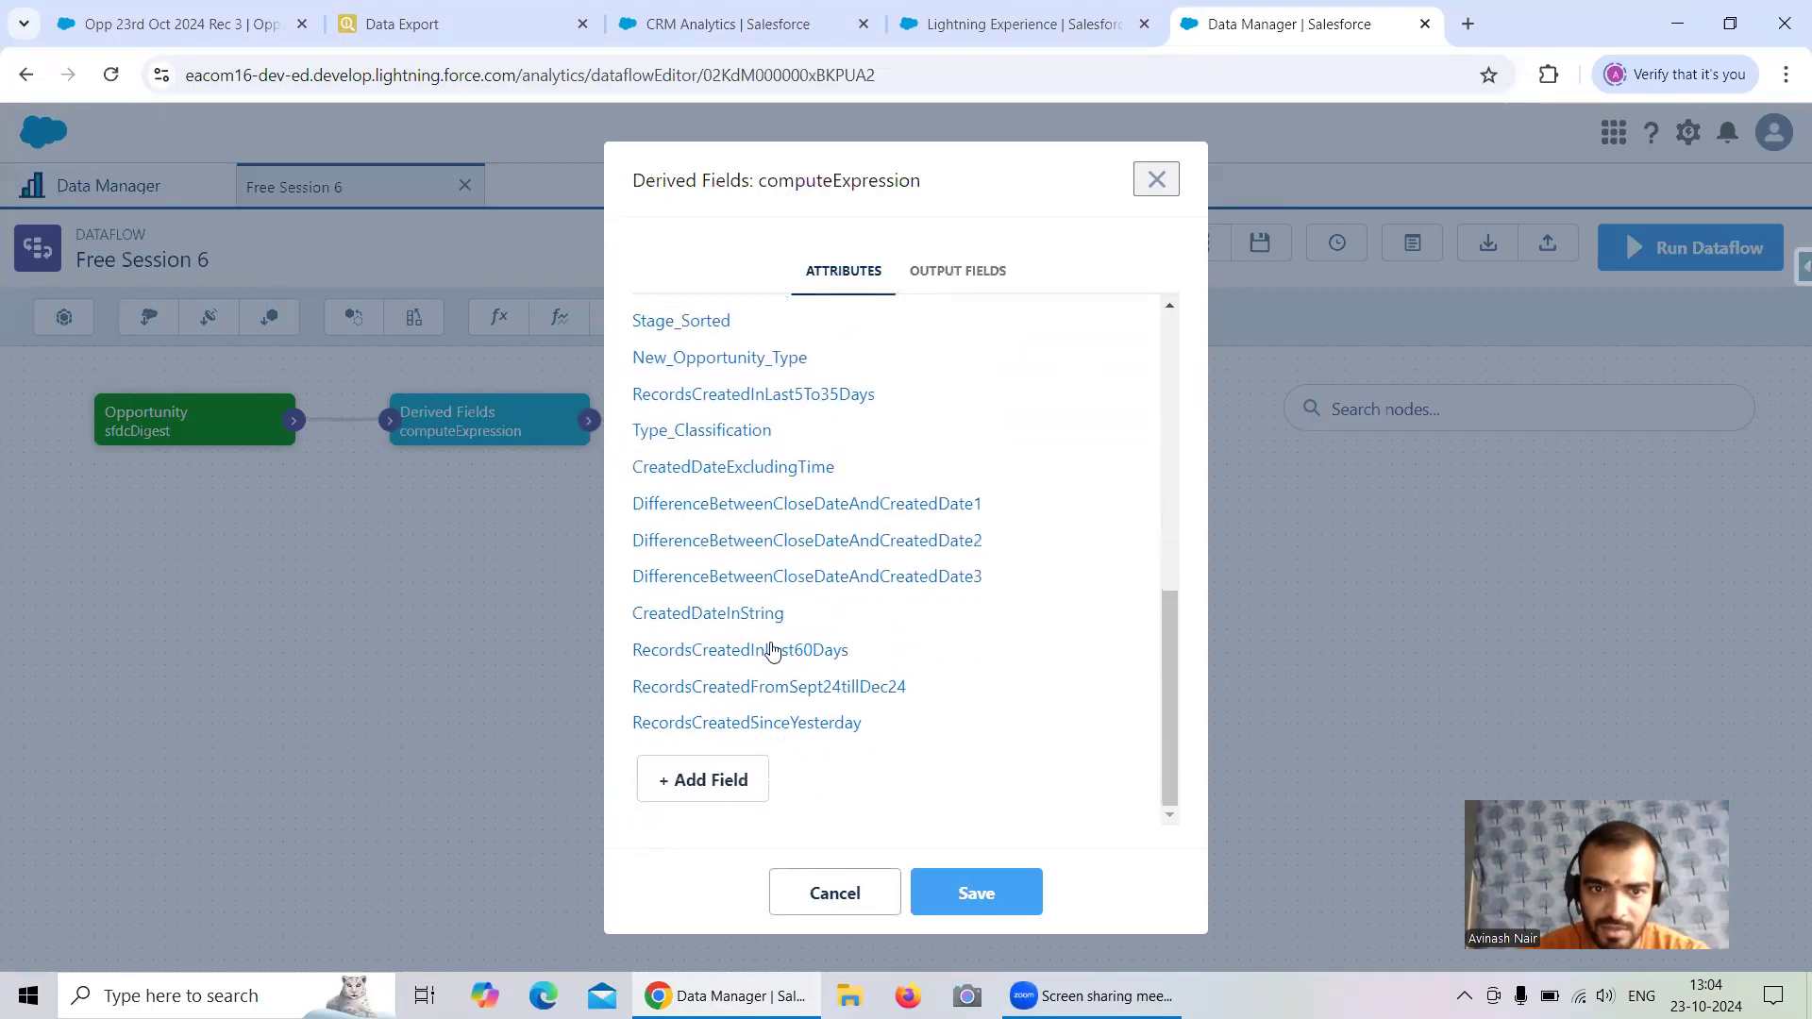
# Review the SAQL expression of the RecordsCreatedInLast60Days field and close it without changes
pyautogui.click(772, 651)
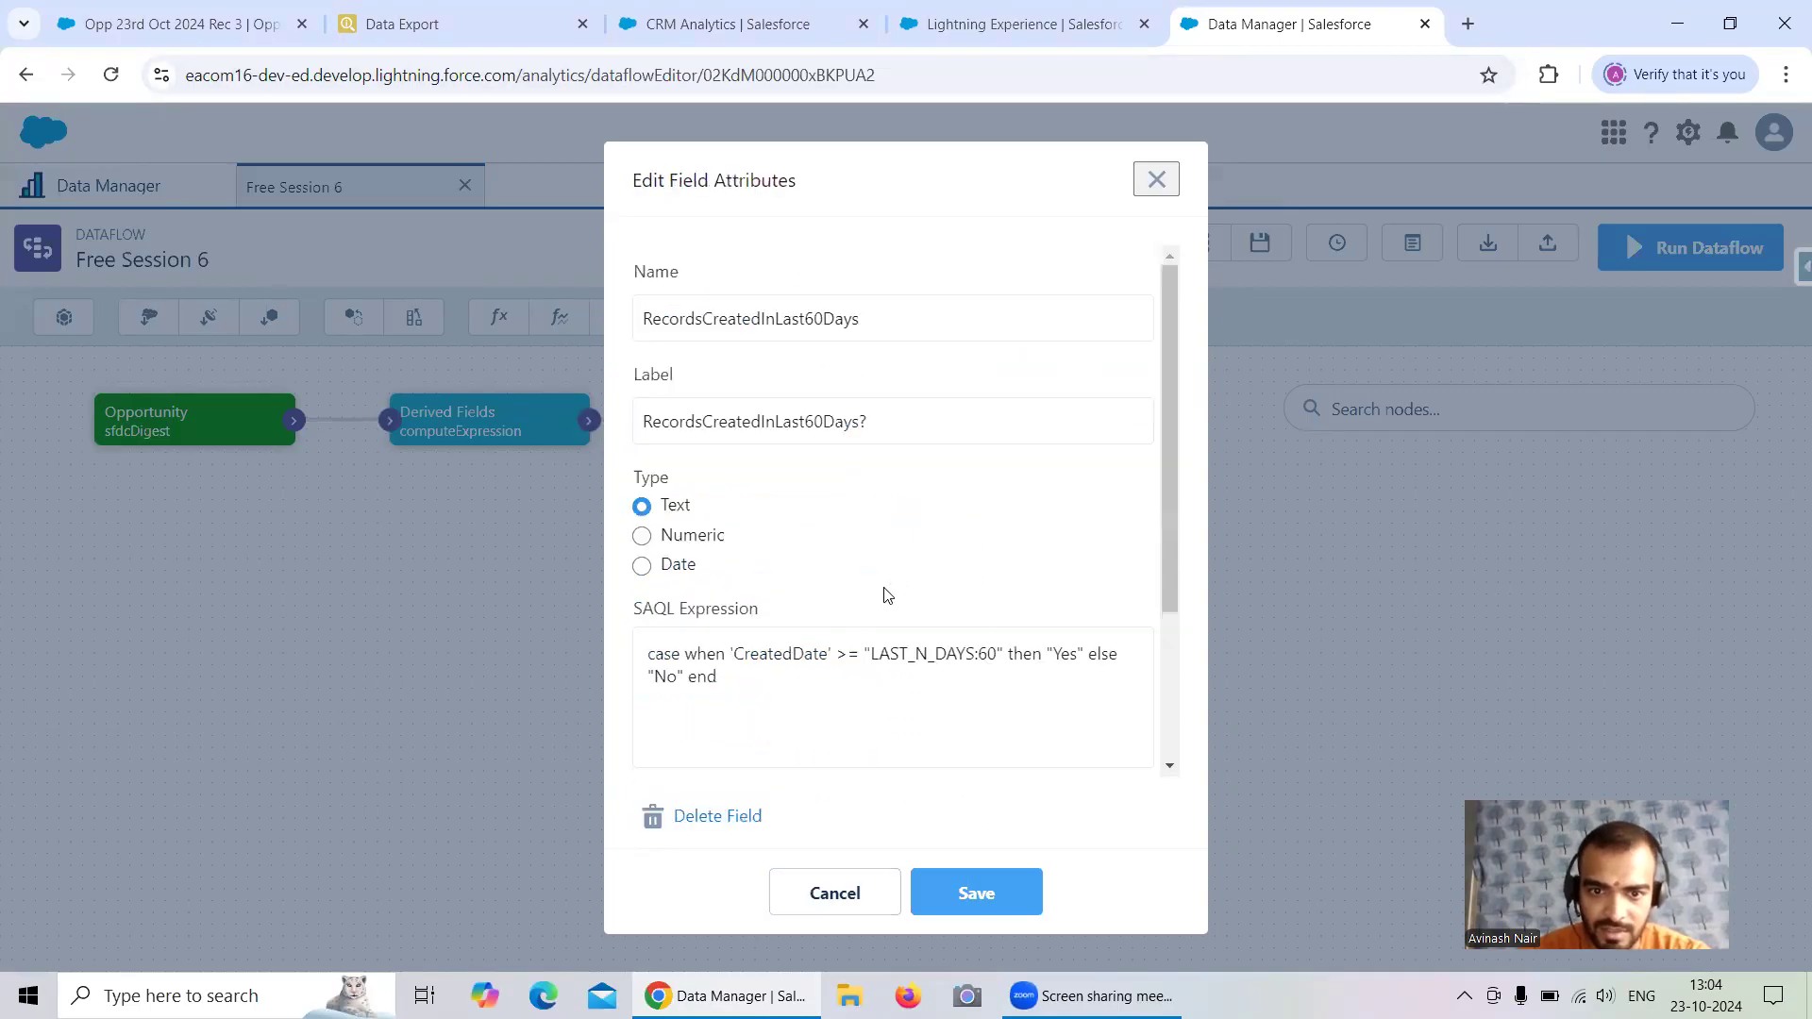
pyautogui.rightClick(863, 902)
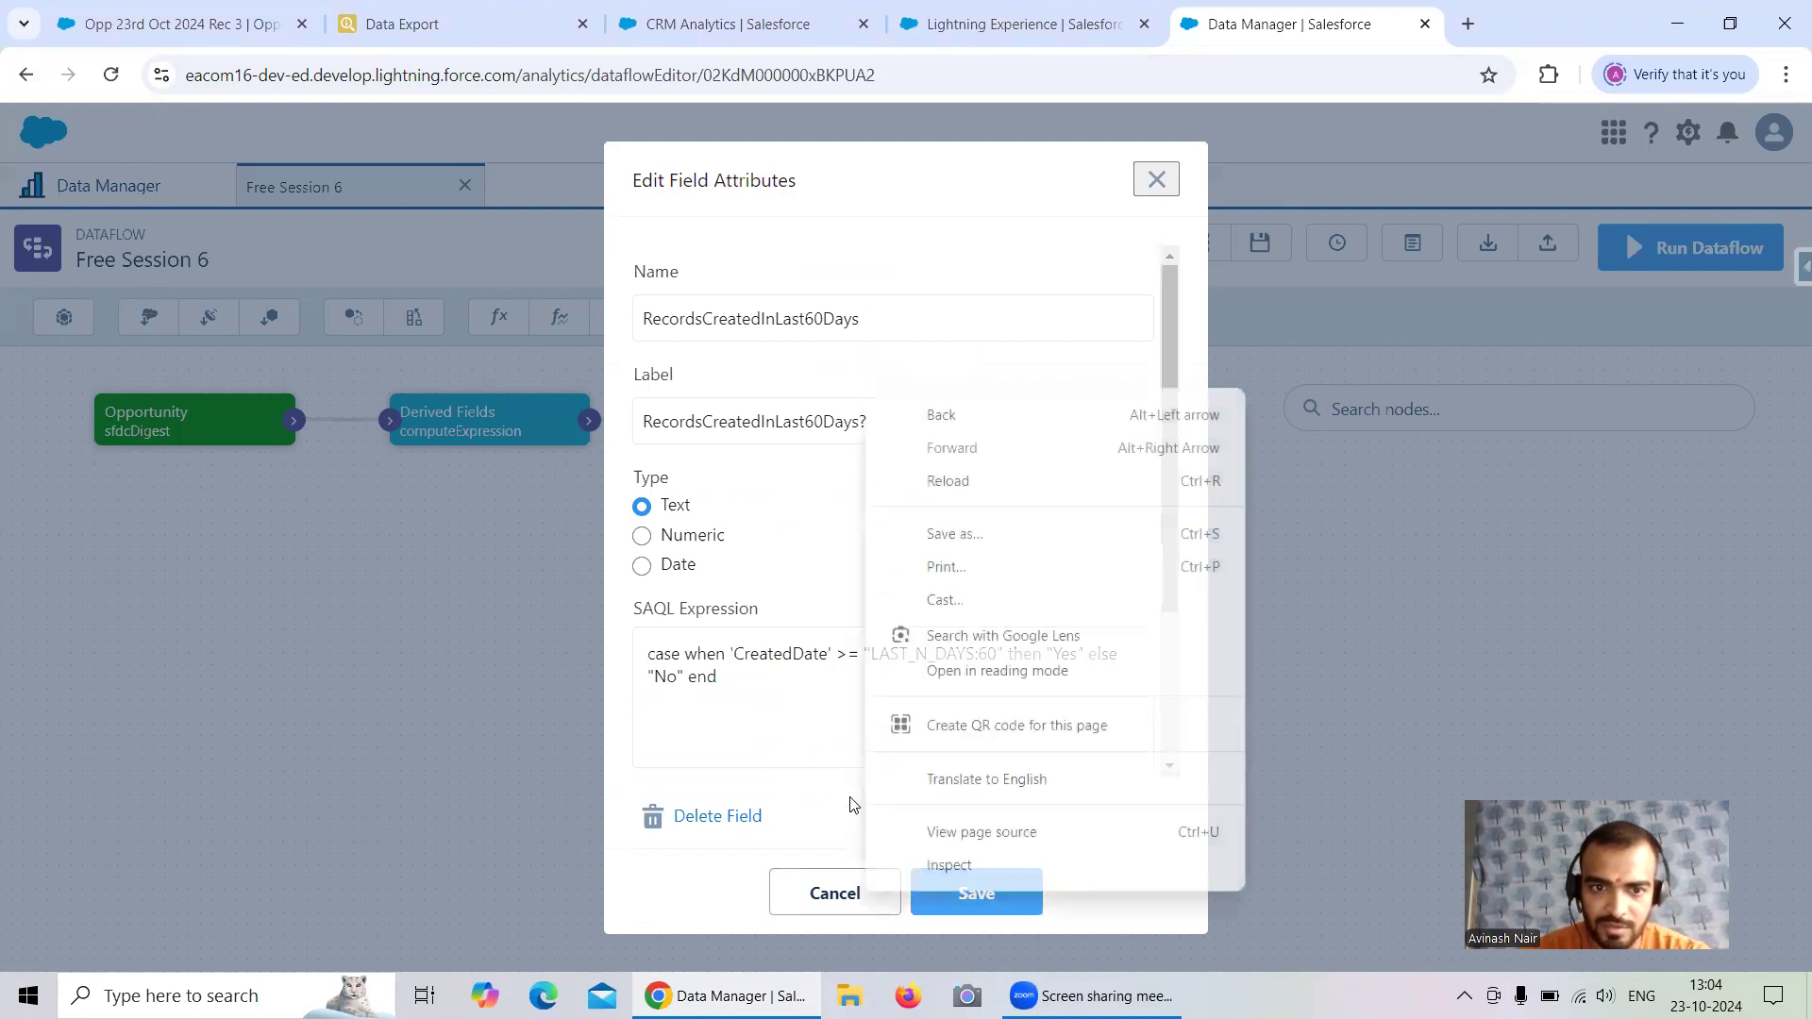
pyautogui.scroll(-3, 840, 716)
pyautogui.click(830, 891)
pyautogui.scroll(-4, 780, 610)
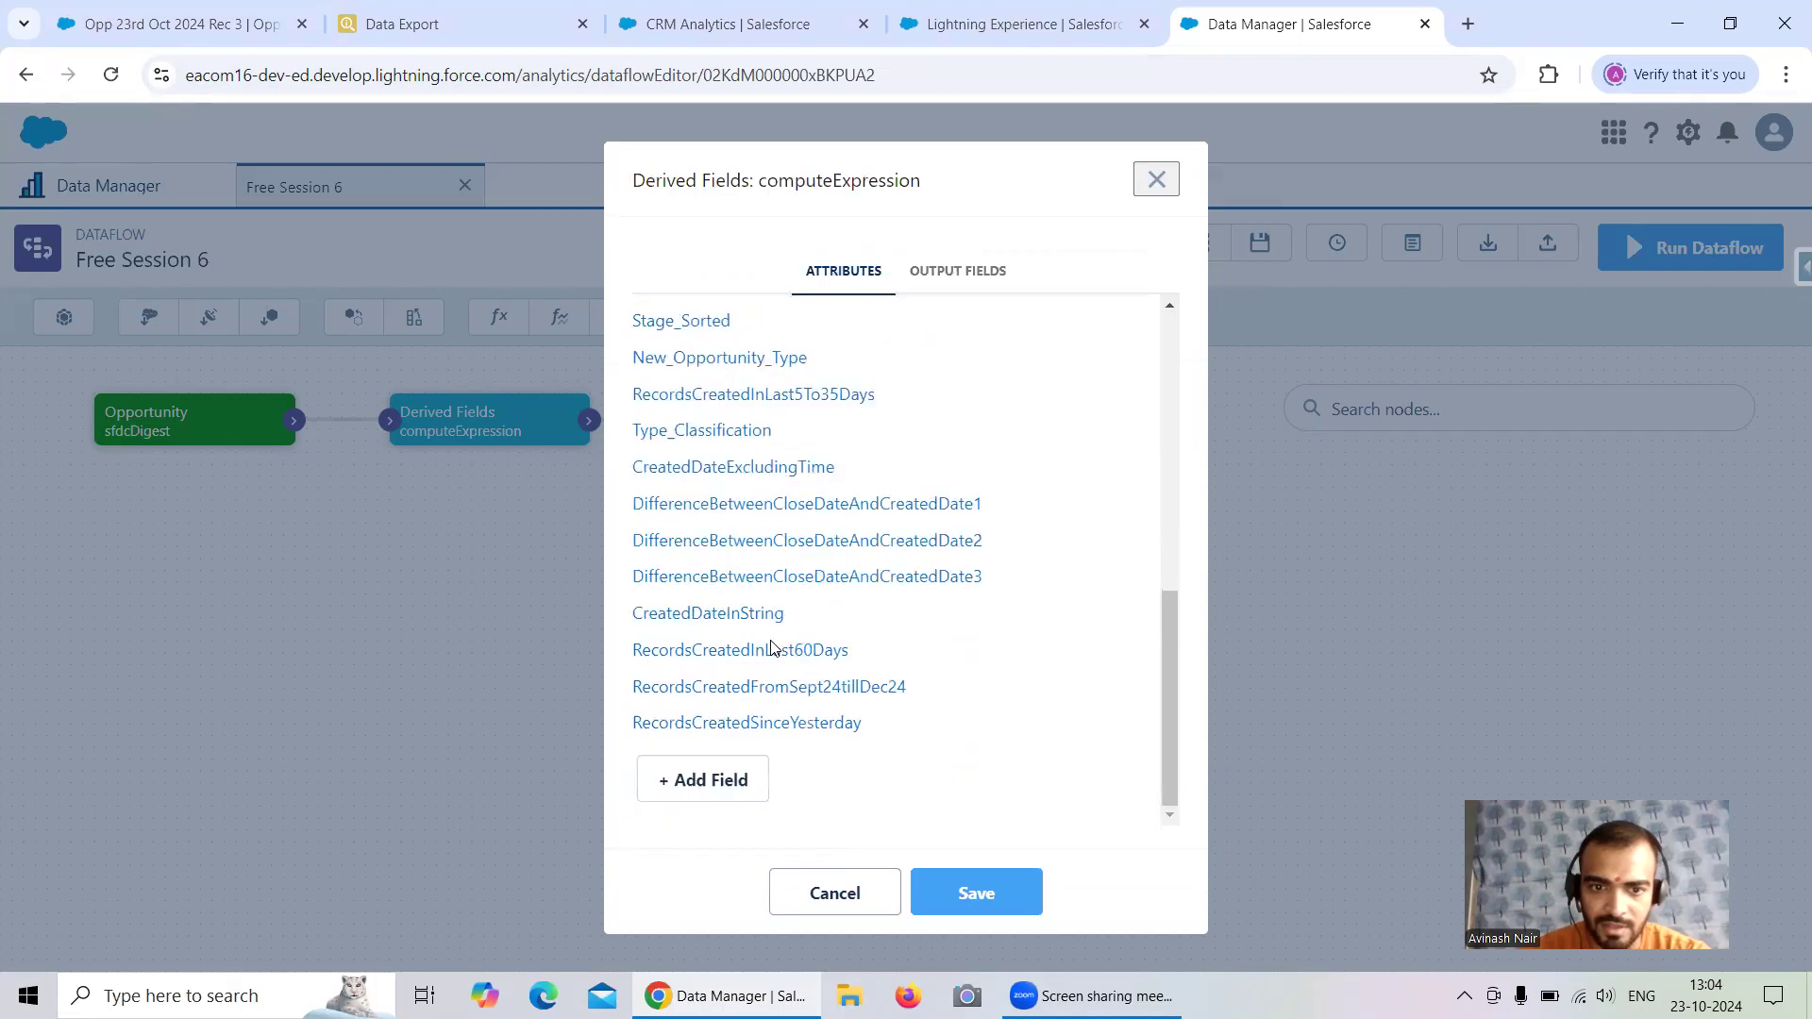
# Review the SAQL expressions of the RecordsCreatedFromSept24tillDec24 and RecordsCreatedSinceYesterday fields, leaving both without changes
pyautogui.click(768, 687)
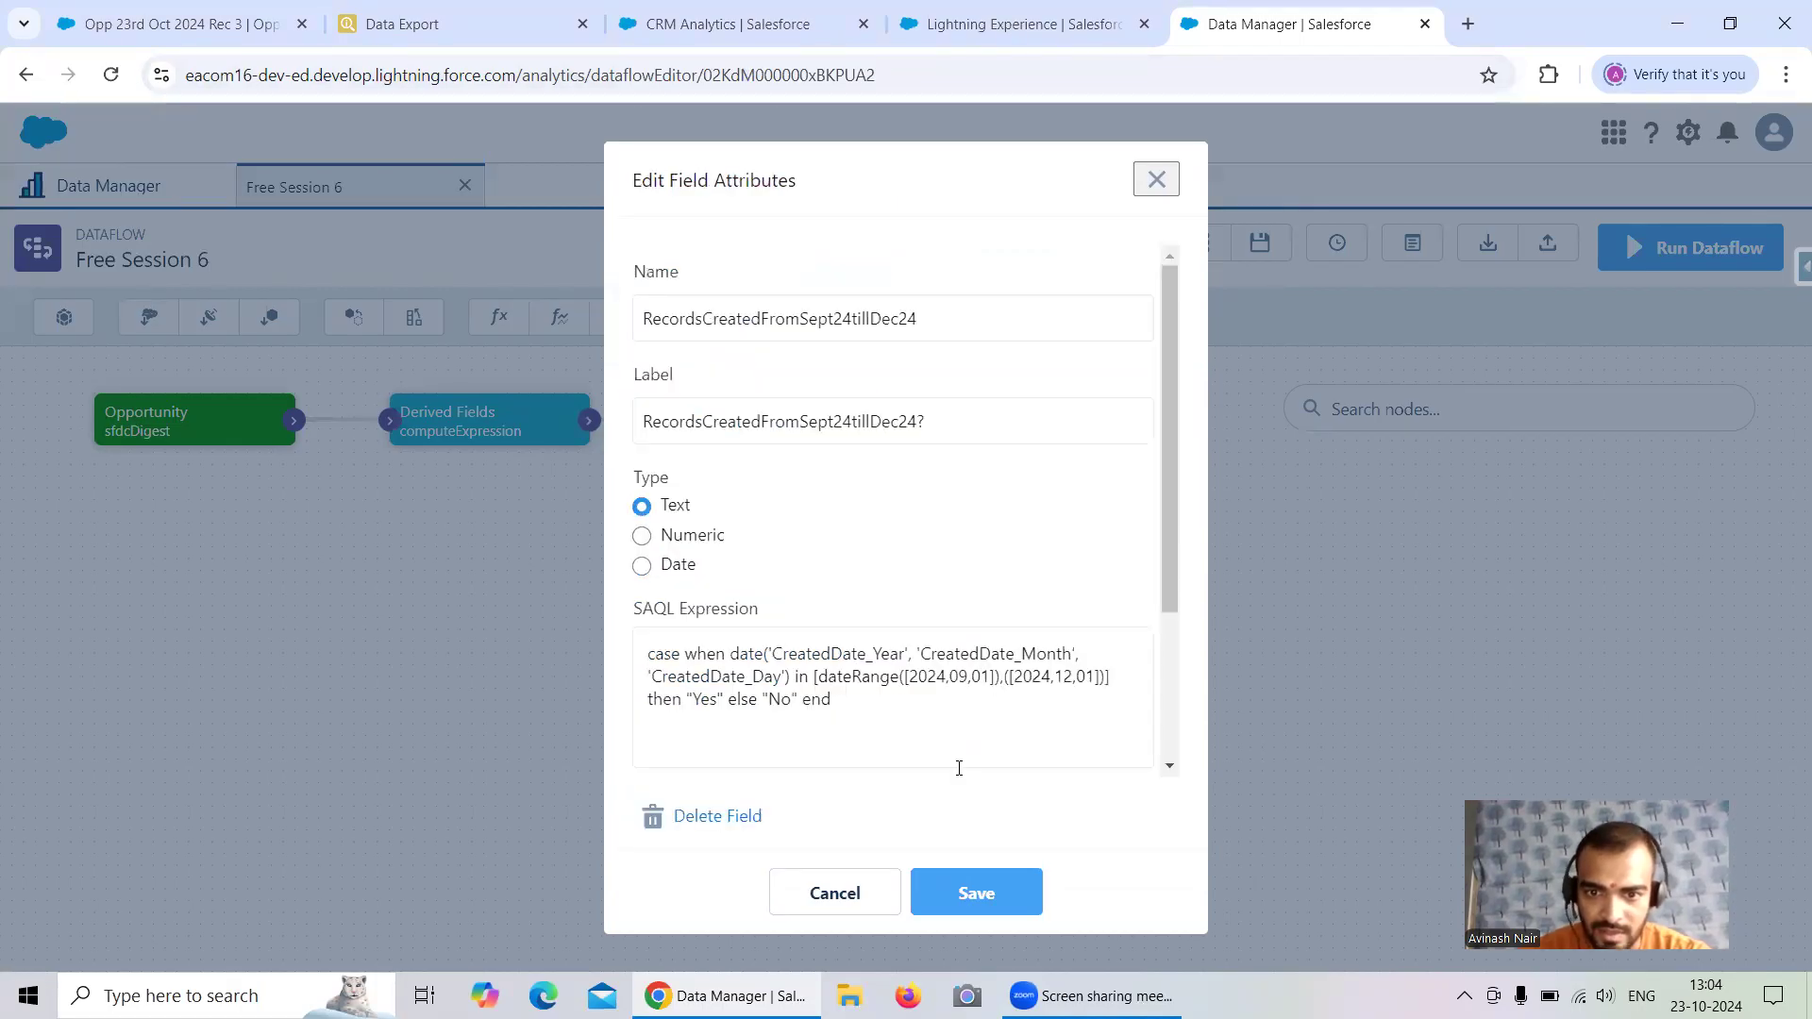
pyautogui.click(886, 896)
pyautogui.scroll(-5, 925, 695)
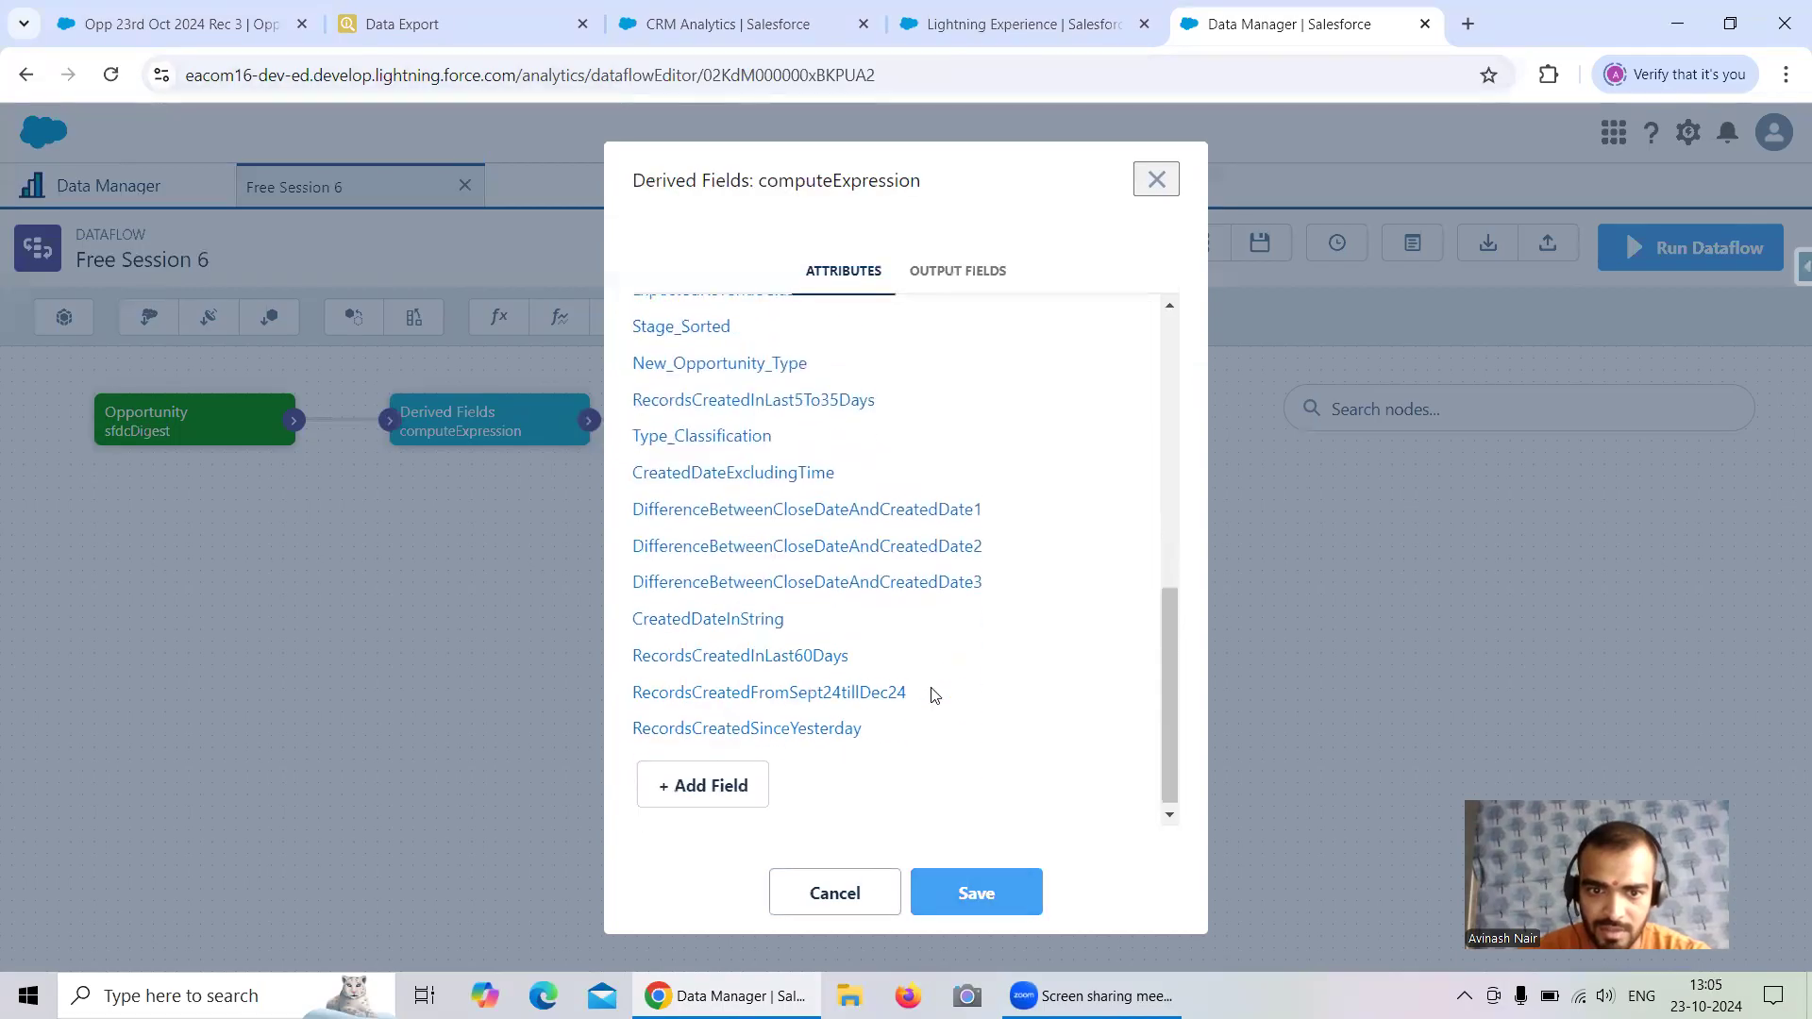
pyautogui.click(704, 726)
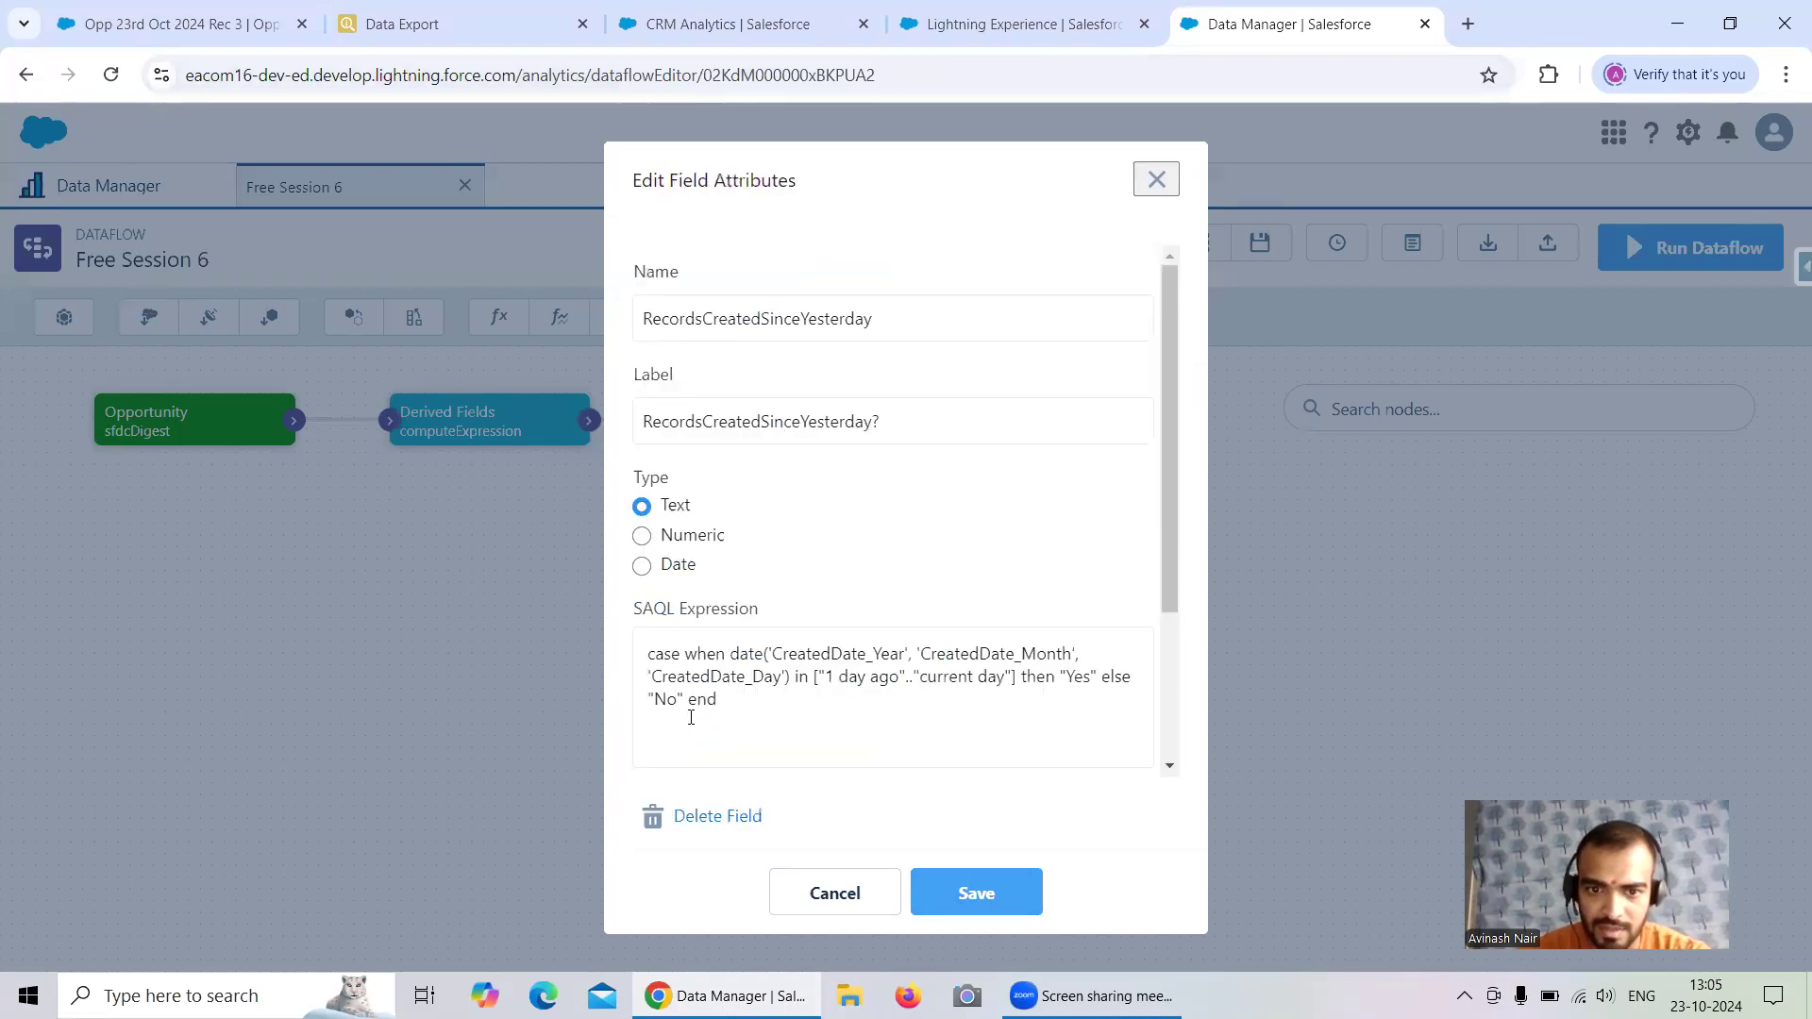
pyautogui.click(853, 889)
pyautogui.scroll(-10, 863, 726)
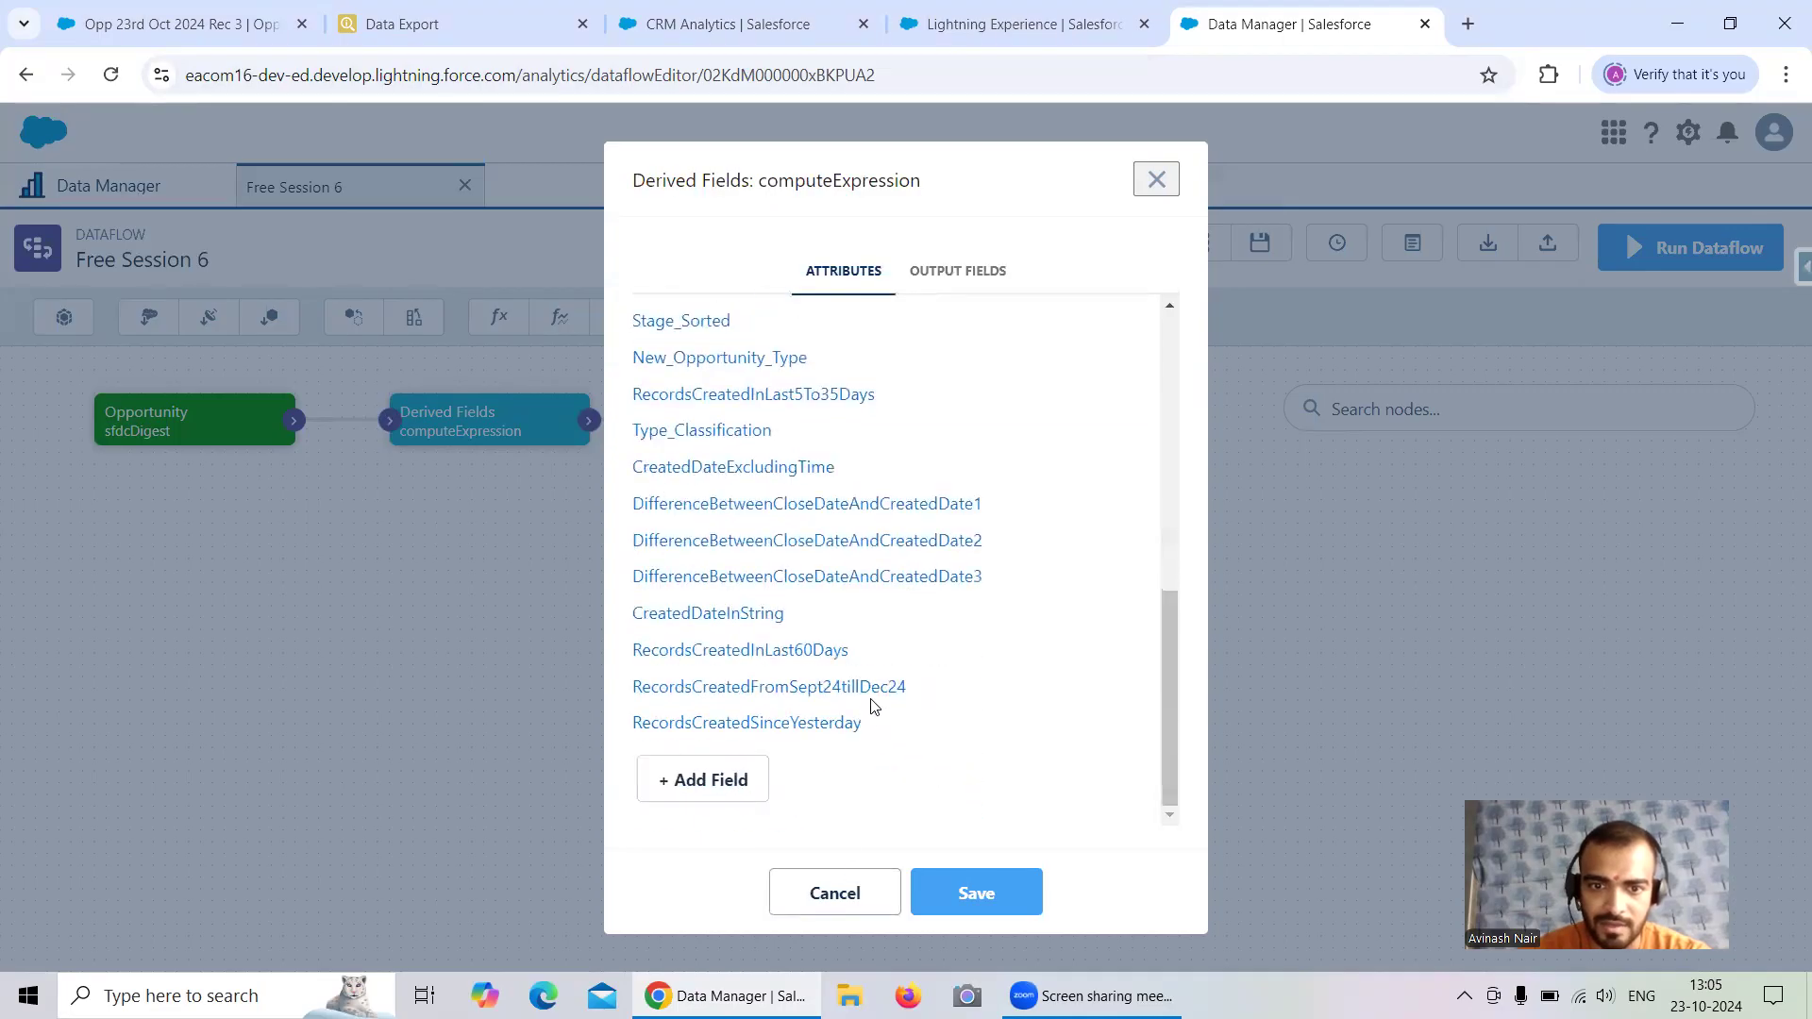
# Recheck the SAQL expressions of RecordsCreatedFromSept24tillDec24 and RecordsCreatedInLast60Days, and close the Derived Fields node without changes
pyautogui.click(862, 688)
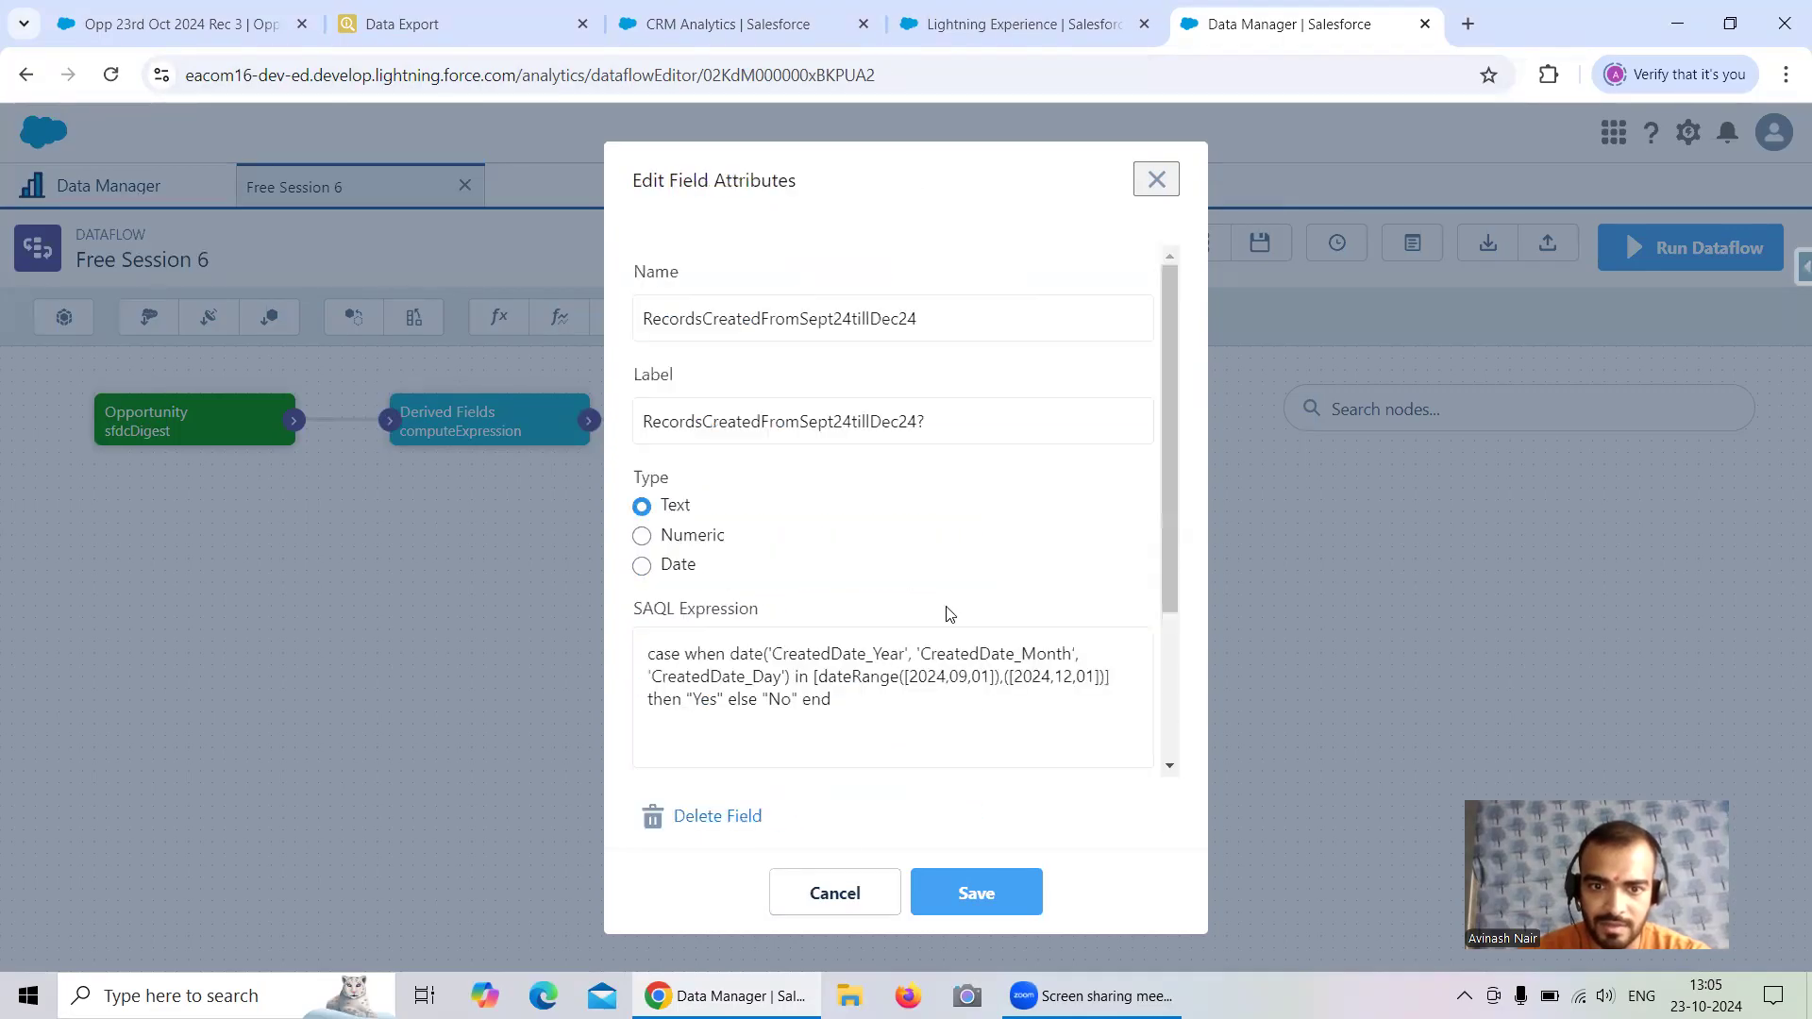
pyautogui.click(902, 901)
pyautogui.scroll(-10, 869, 716)
pyautogui.click(845, 642)
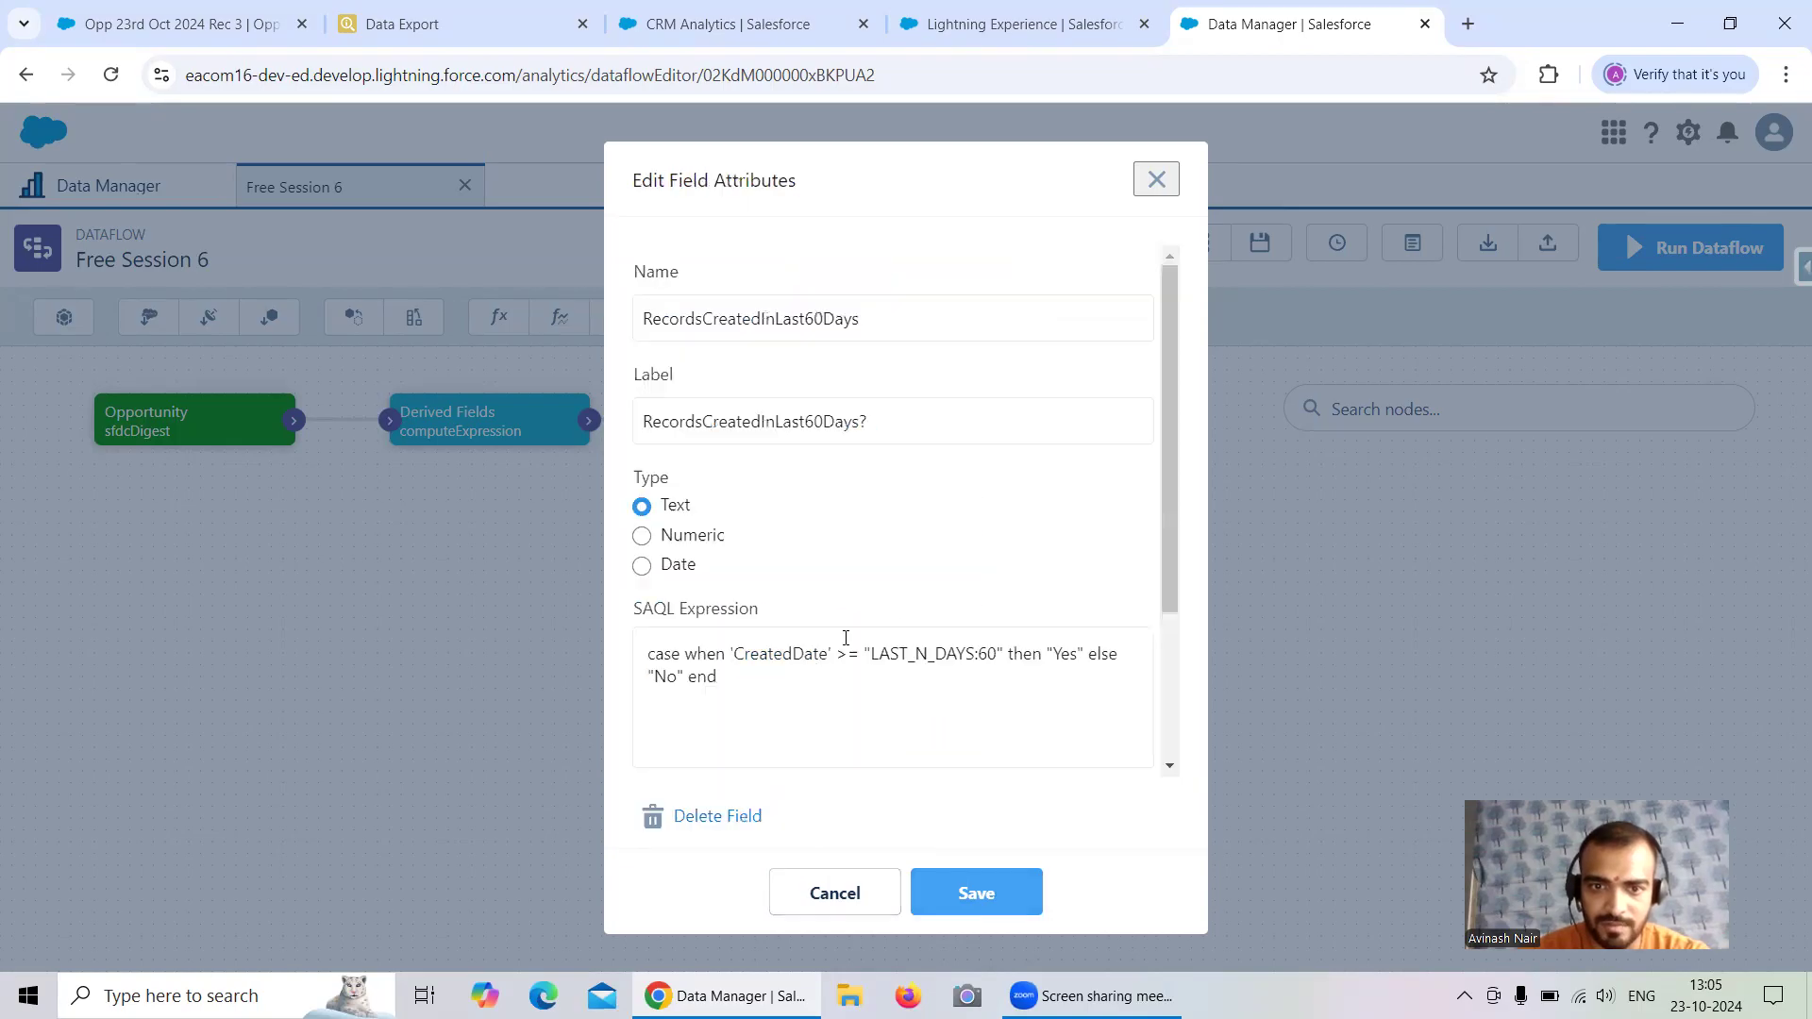
pyautogui.click(861, 892)
pyautogui.click(857, 889)
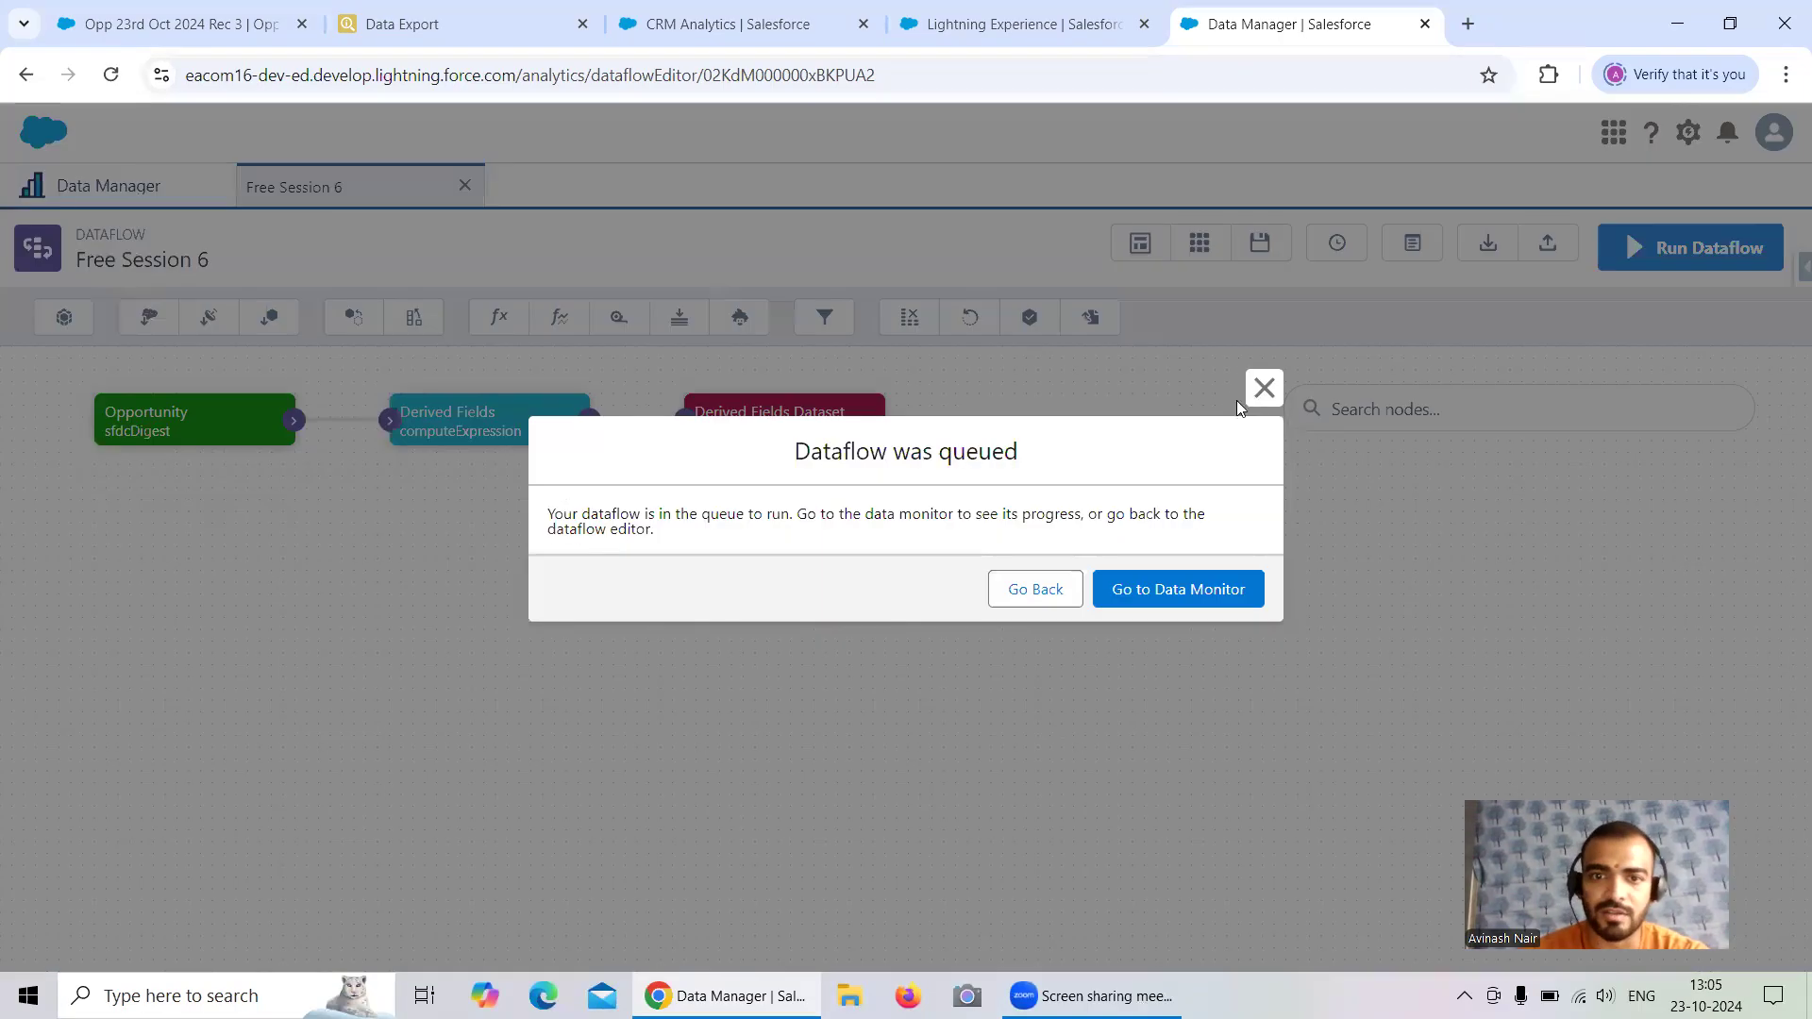
# Run the Free Session 6 dataflow and read the full message of its job in the data monitor
pyautogui.click(1191, 587)
pyautogui.click(1757, 303)
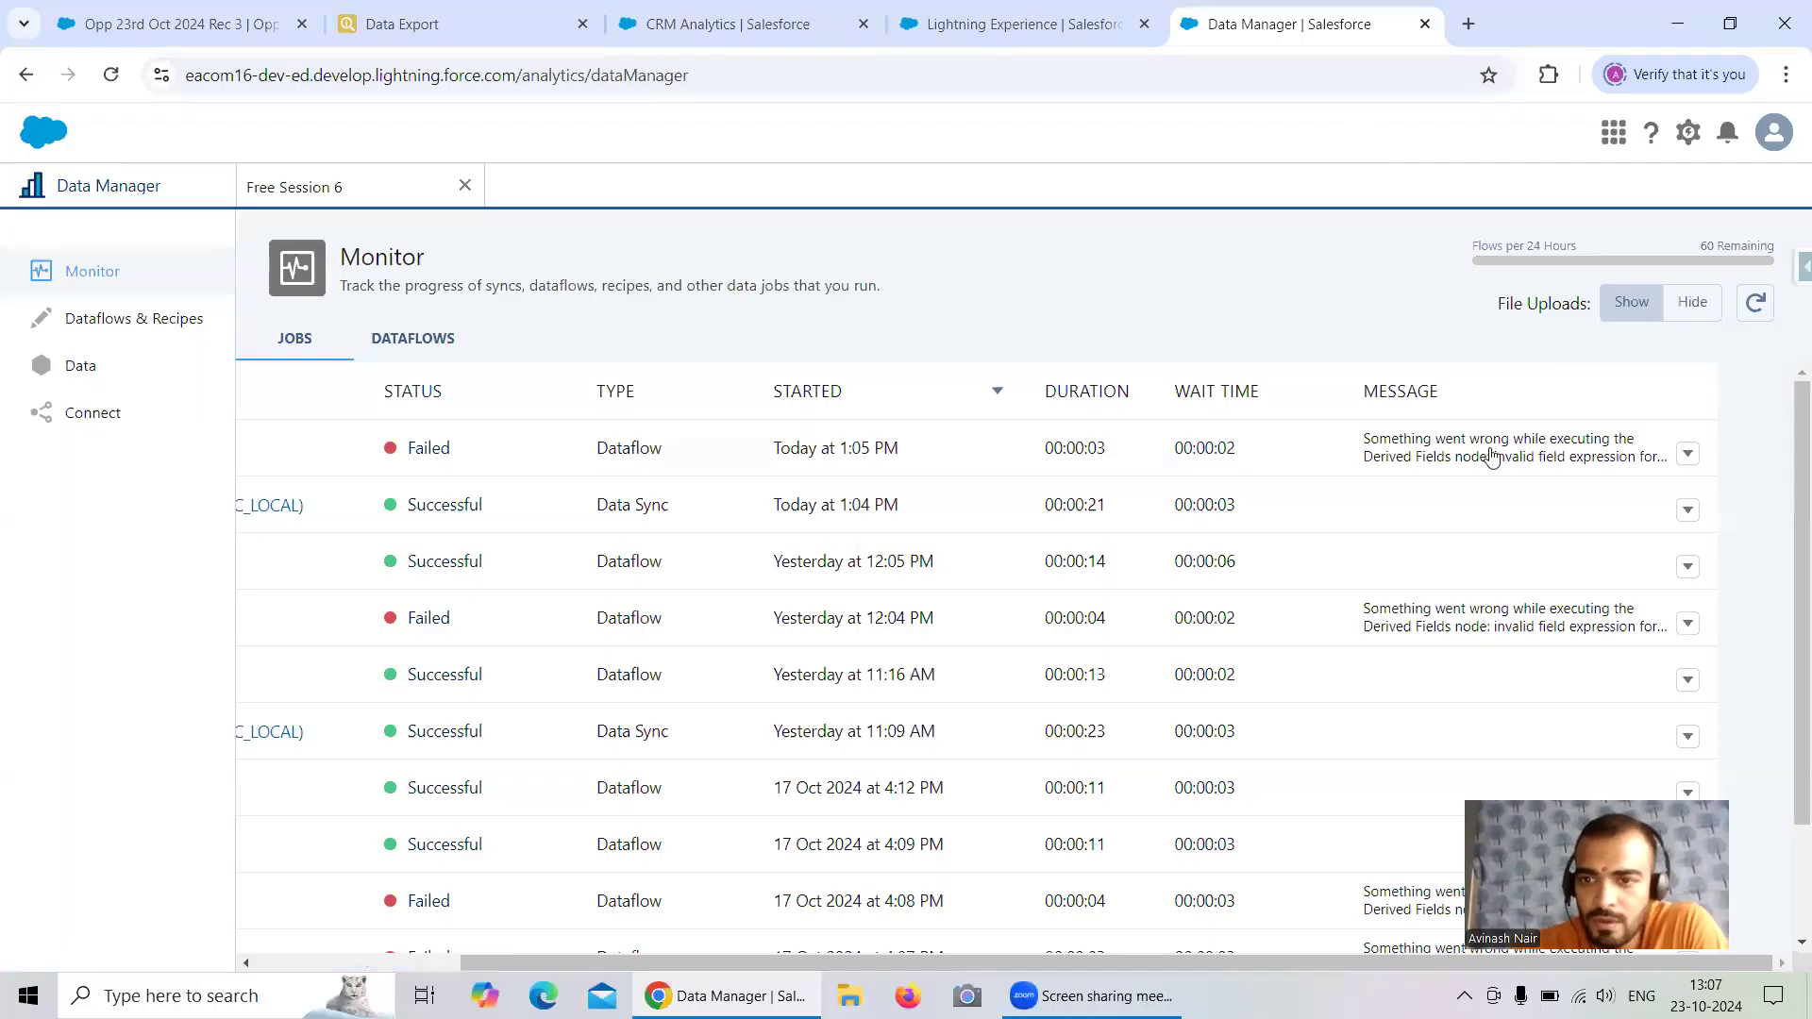
pyautogui.moveTo(1489, 456)
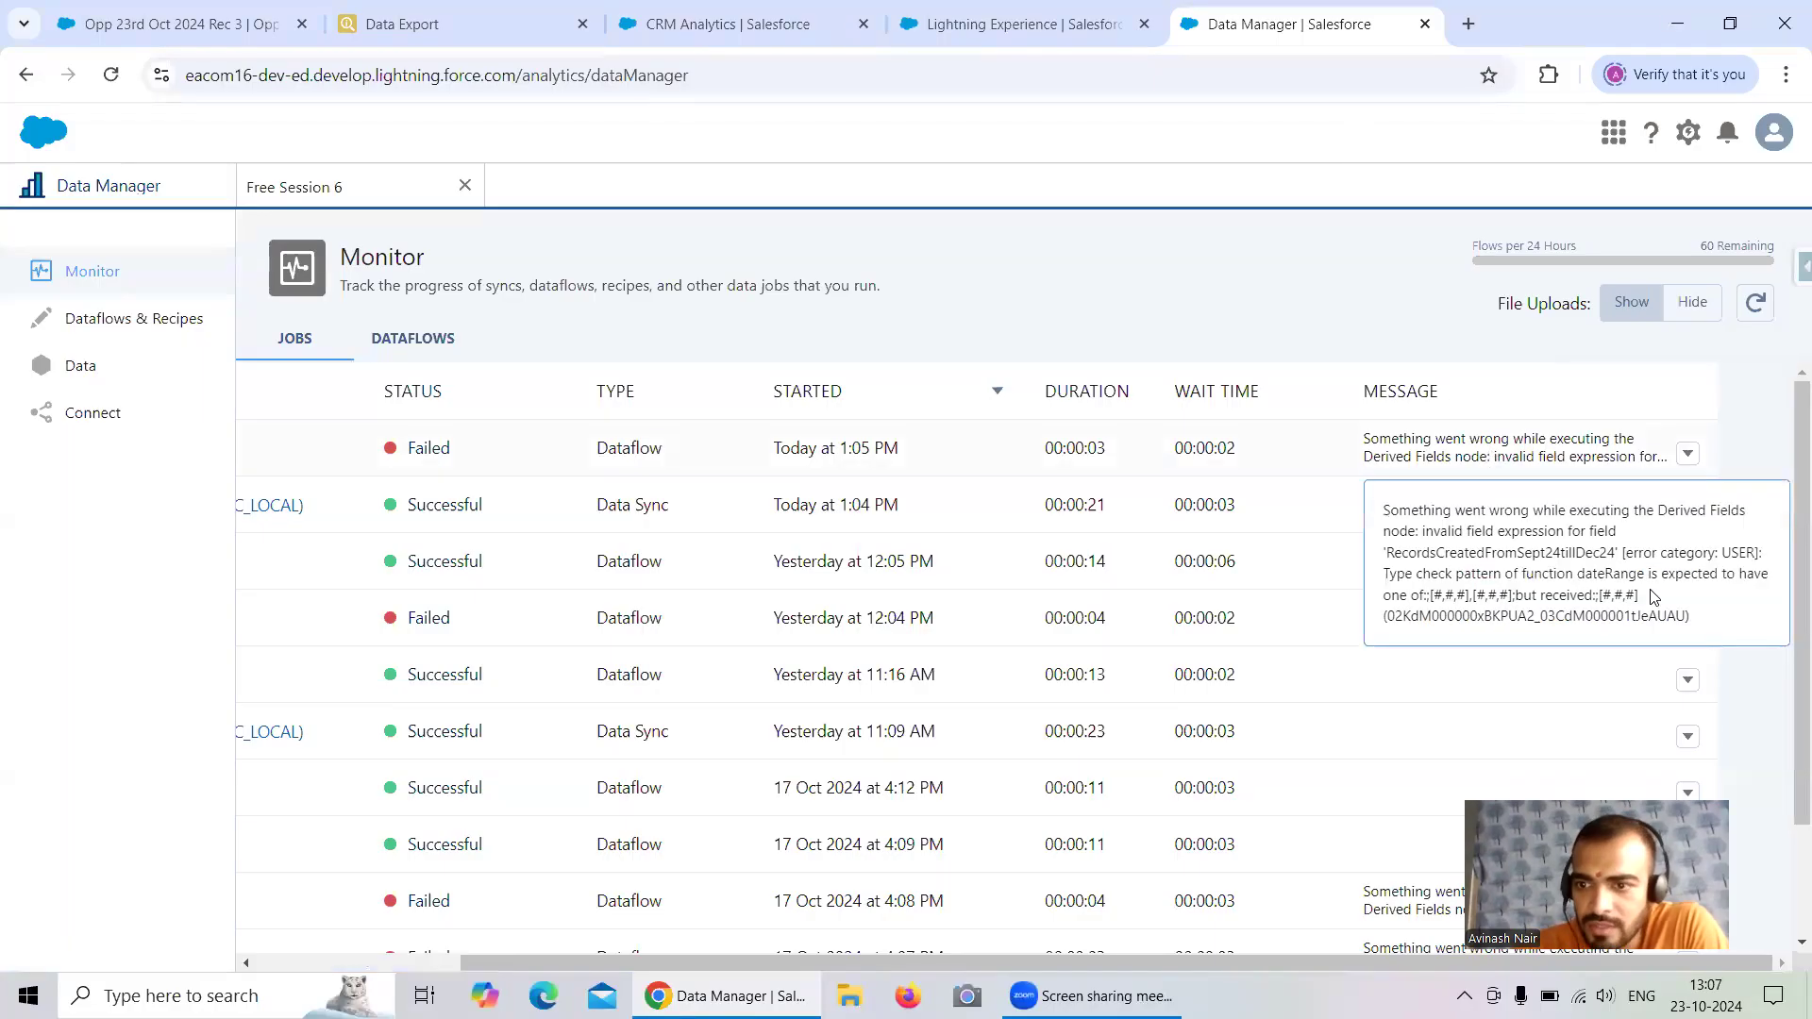
# Correct the dateRange in the RecordsCreatedFromSept24tillDec24 field's SAQL expression to dateRange([2024,09,01], [2024,12,01]) and save the field
pyautogui.click(355, 186)
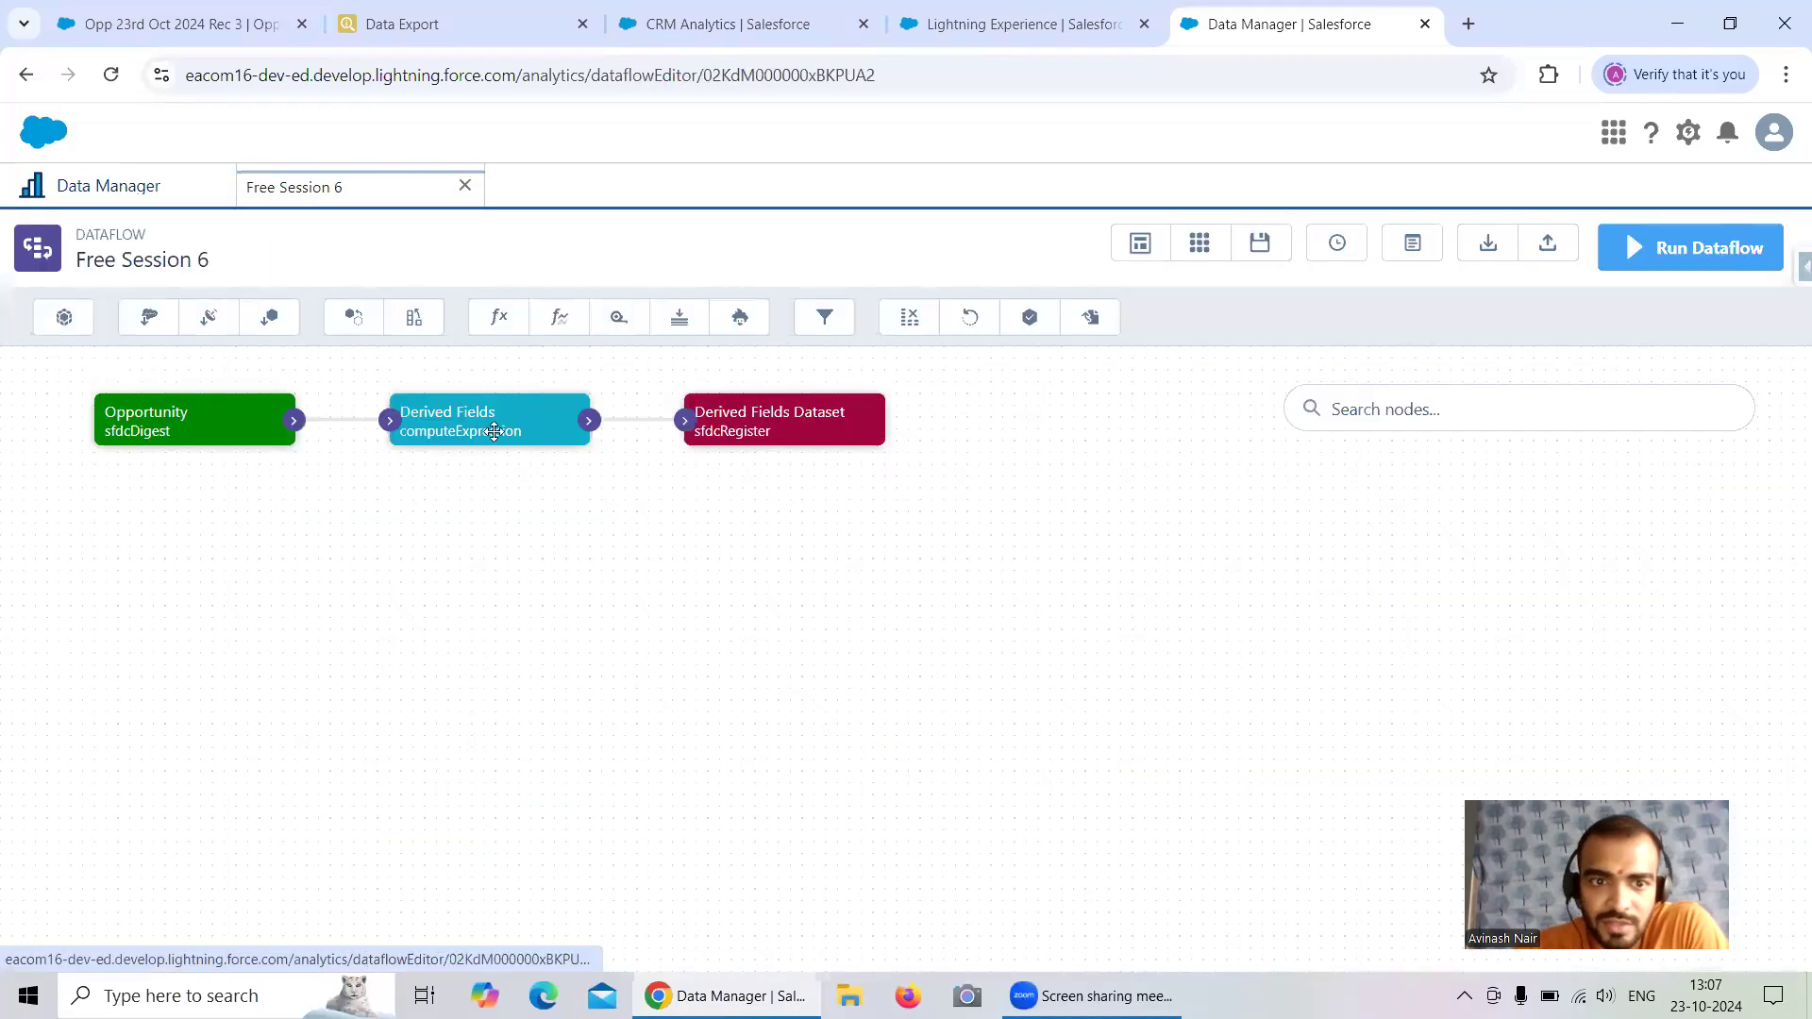
pyautogui.click(469, 418)
pyautogui.scroll(-10, 802, 660)
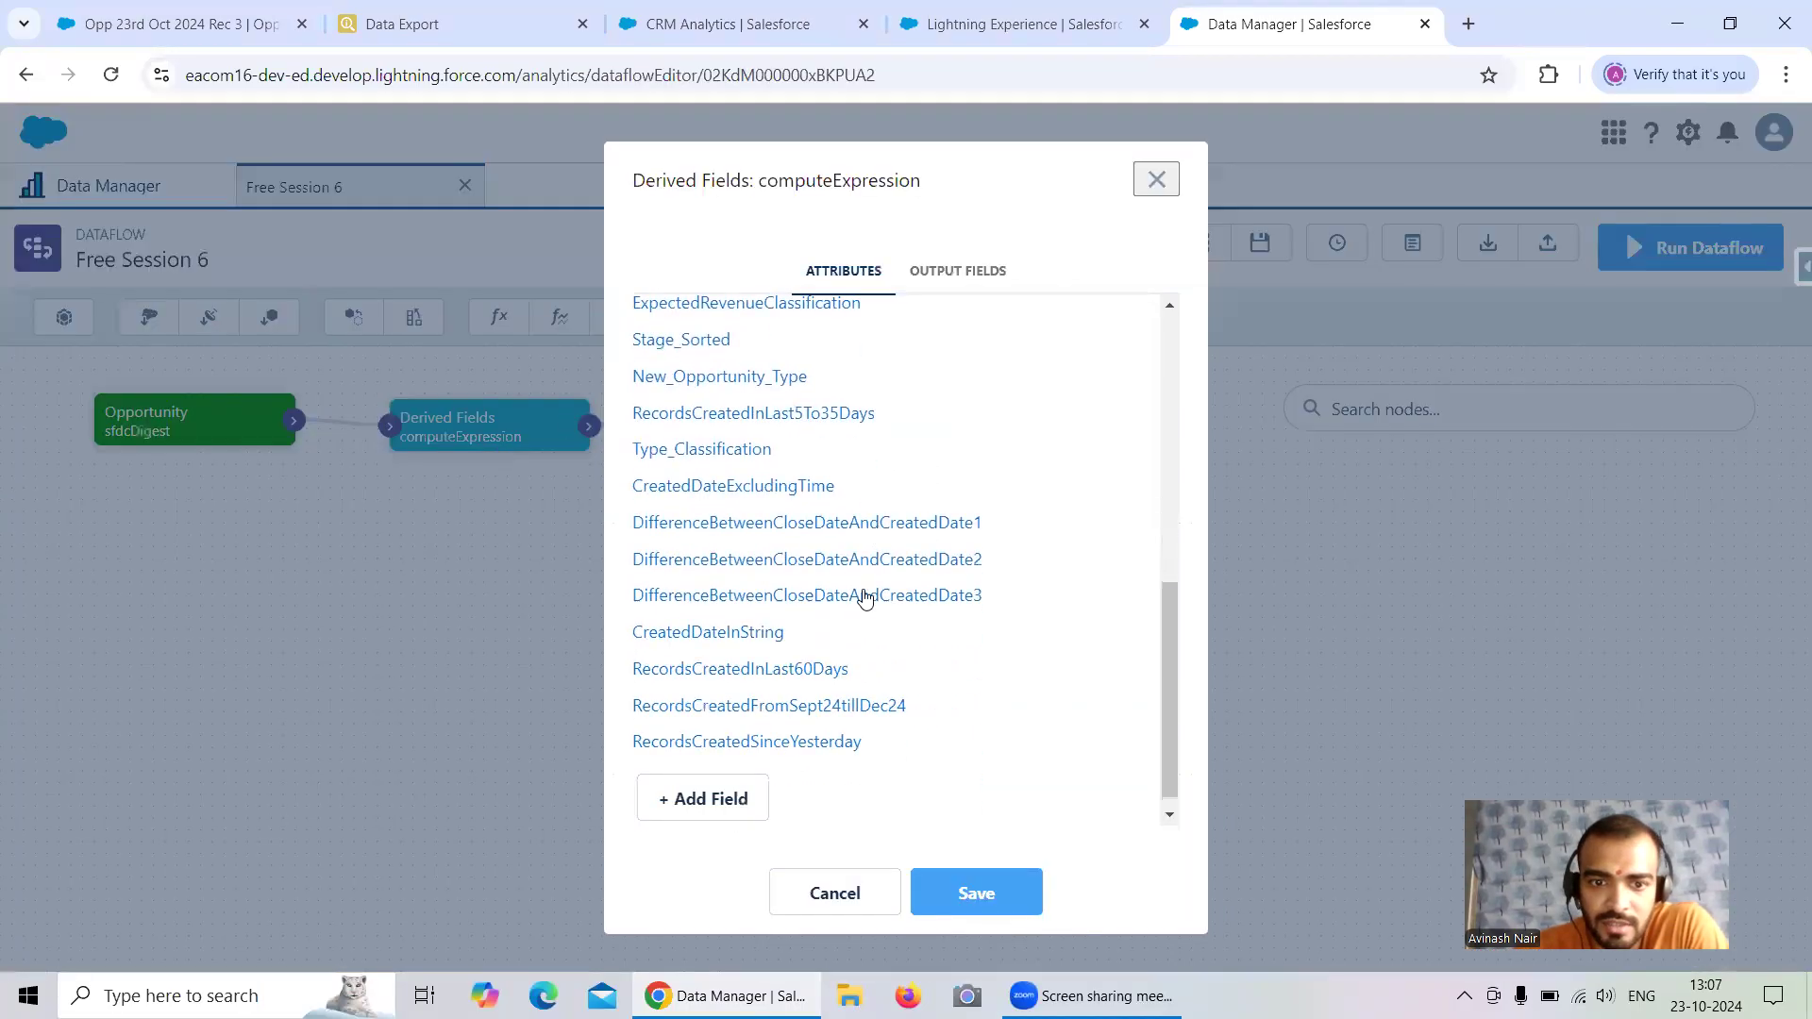
pyautogui.click(802, 687)
pyautogui.scroll(-1, 961, 619)
pyautogui.scroll(-1, 960, 619)
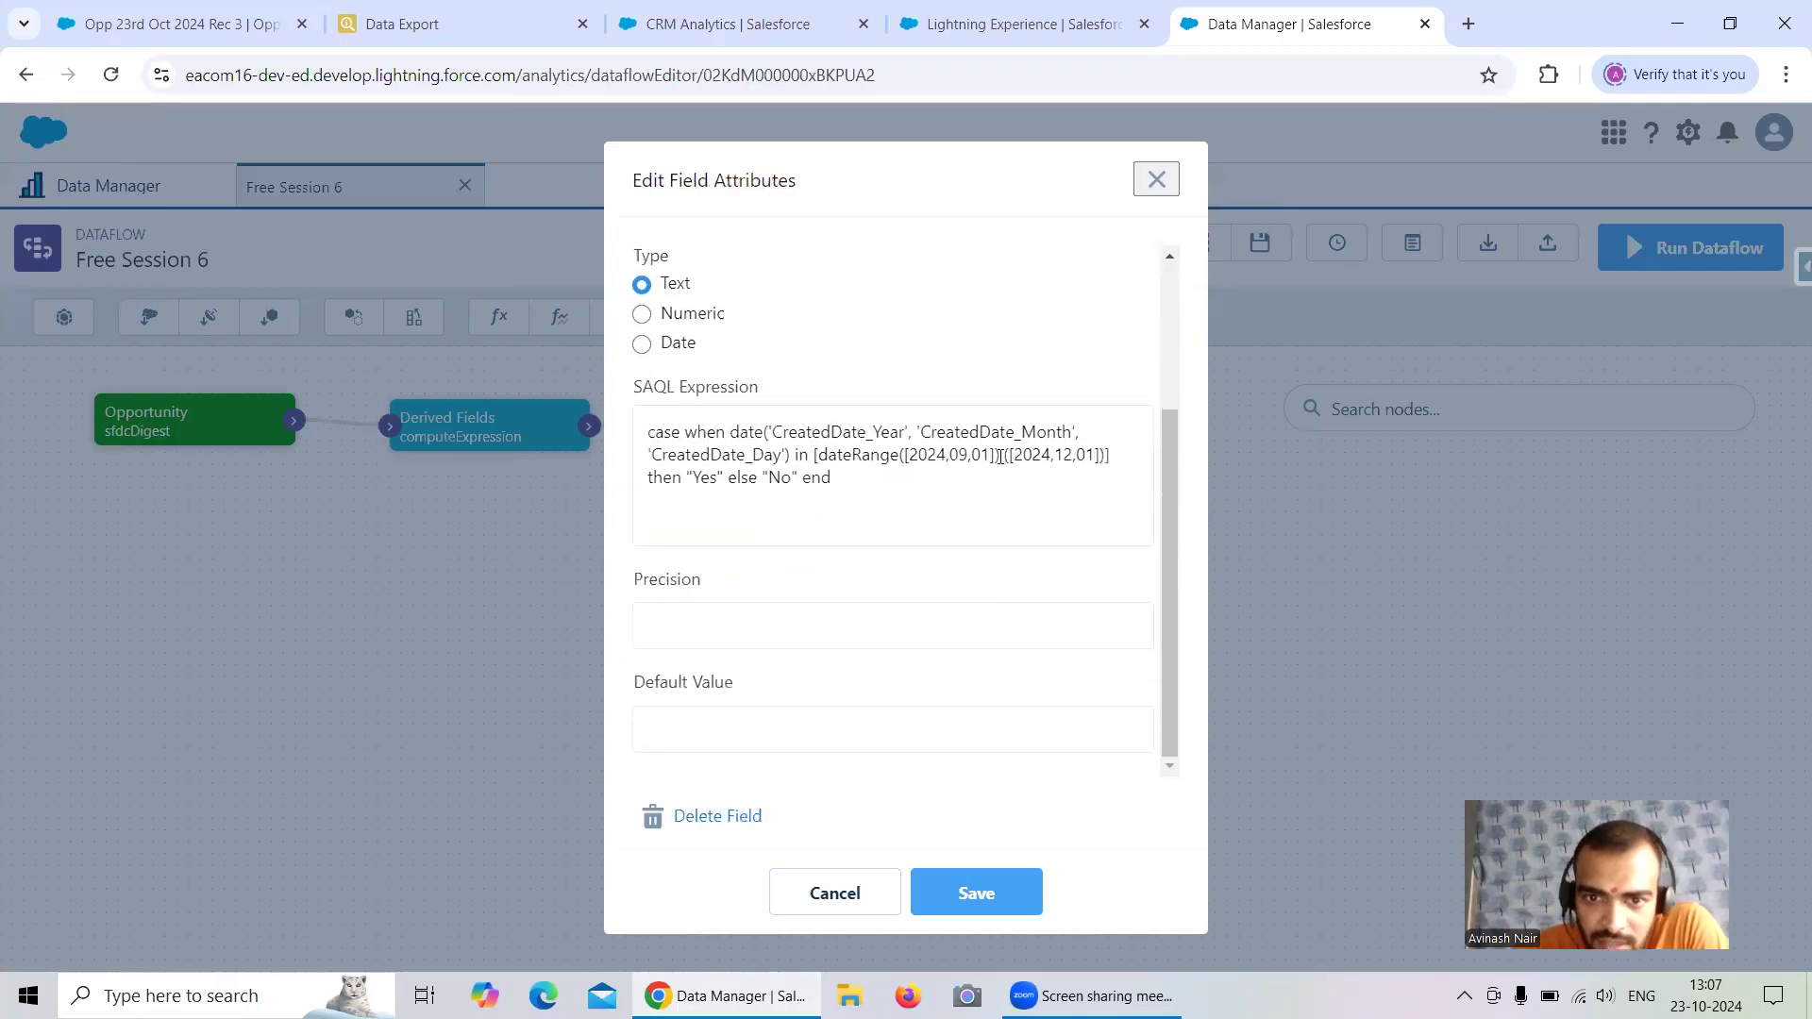
pyautogui.click(1000, 456)
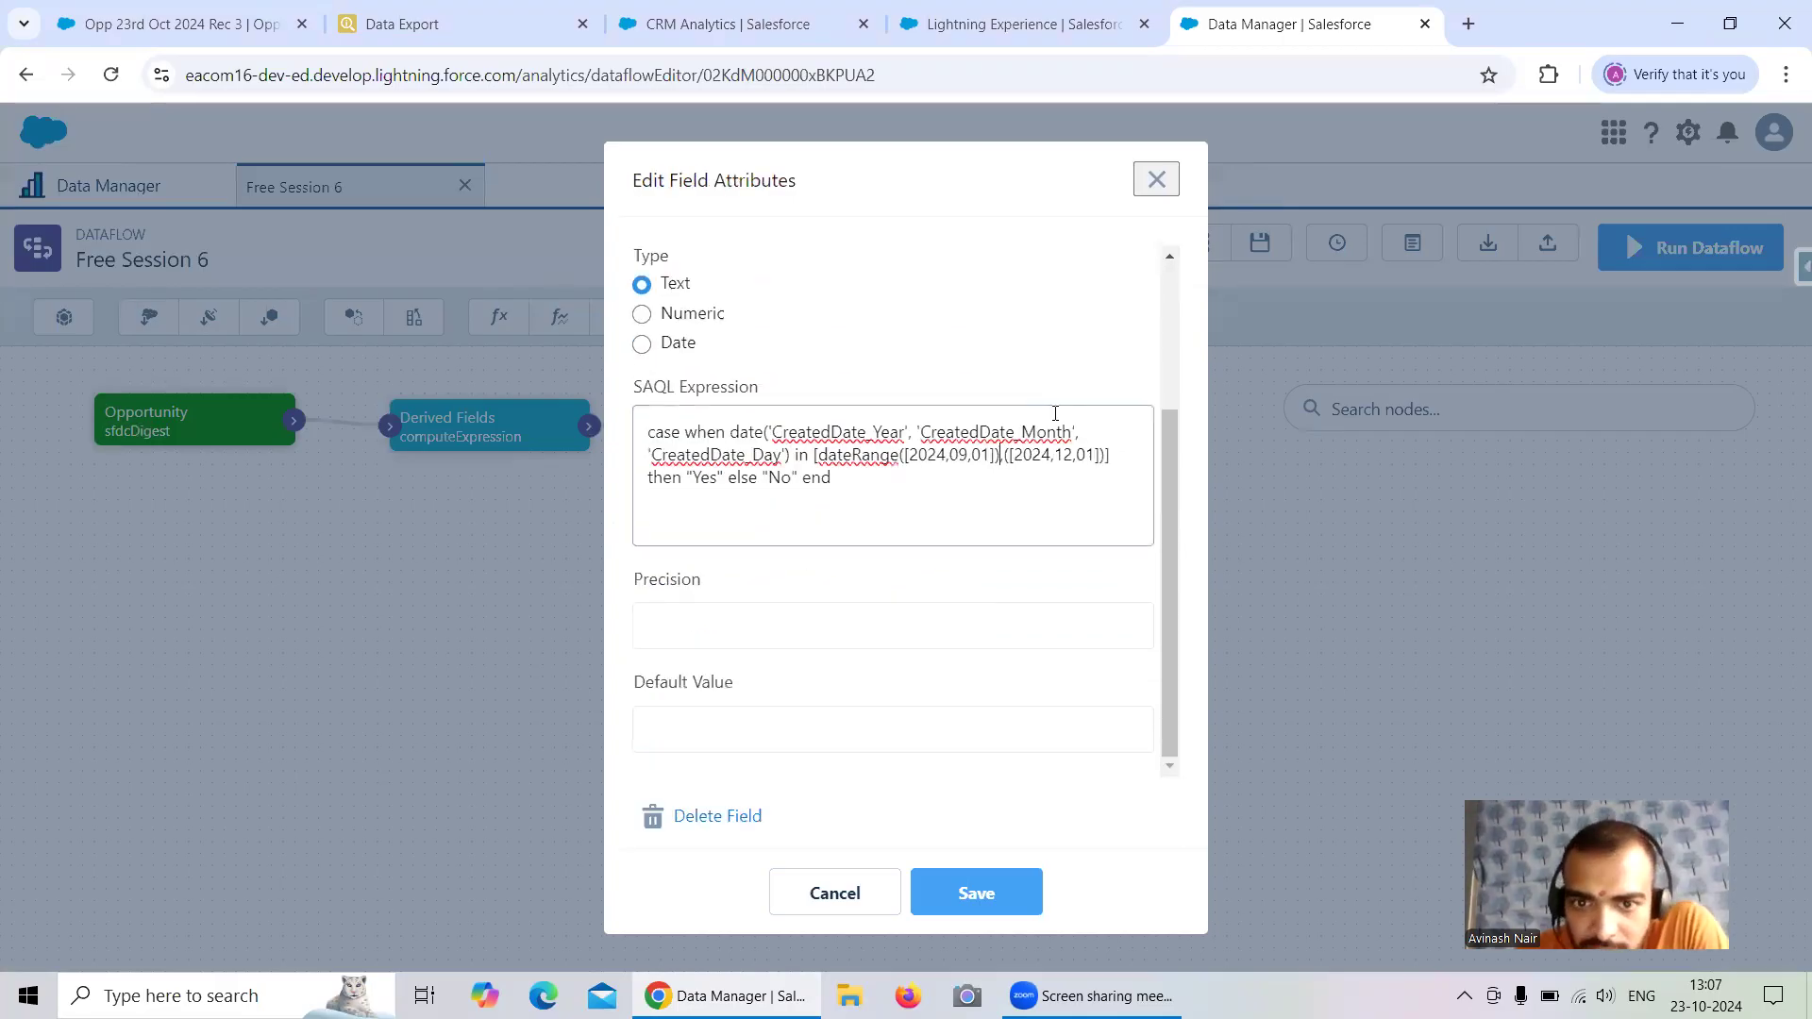
pyautogui.press('BackSpace')
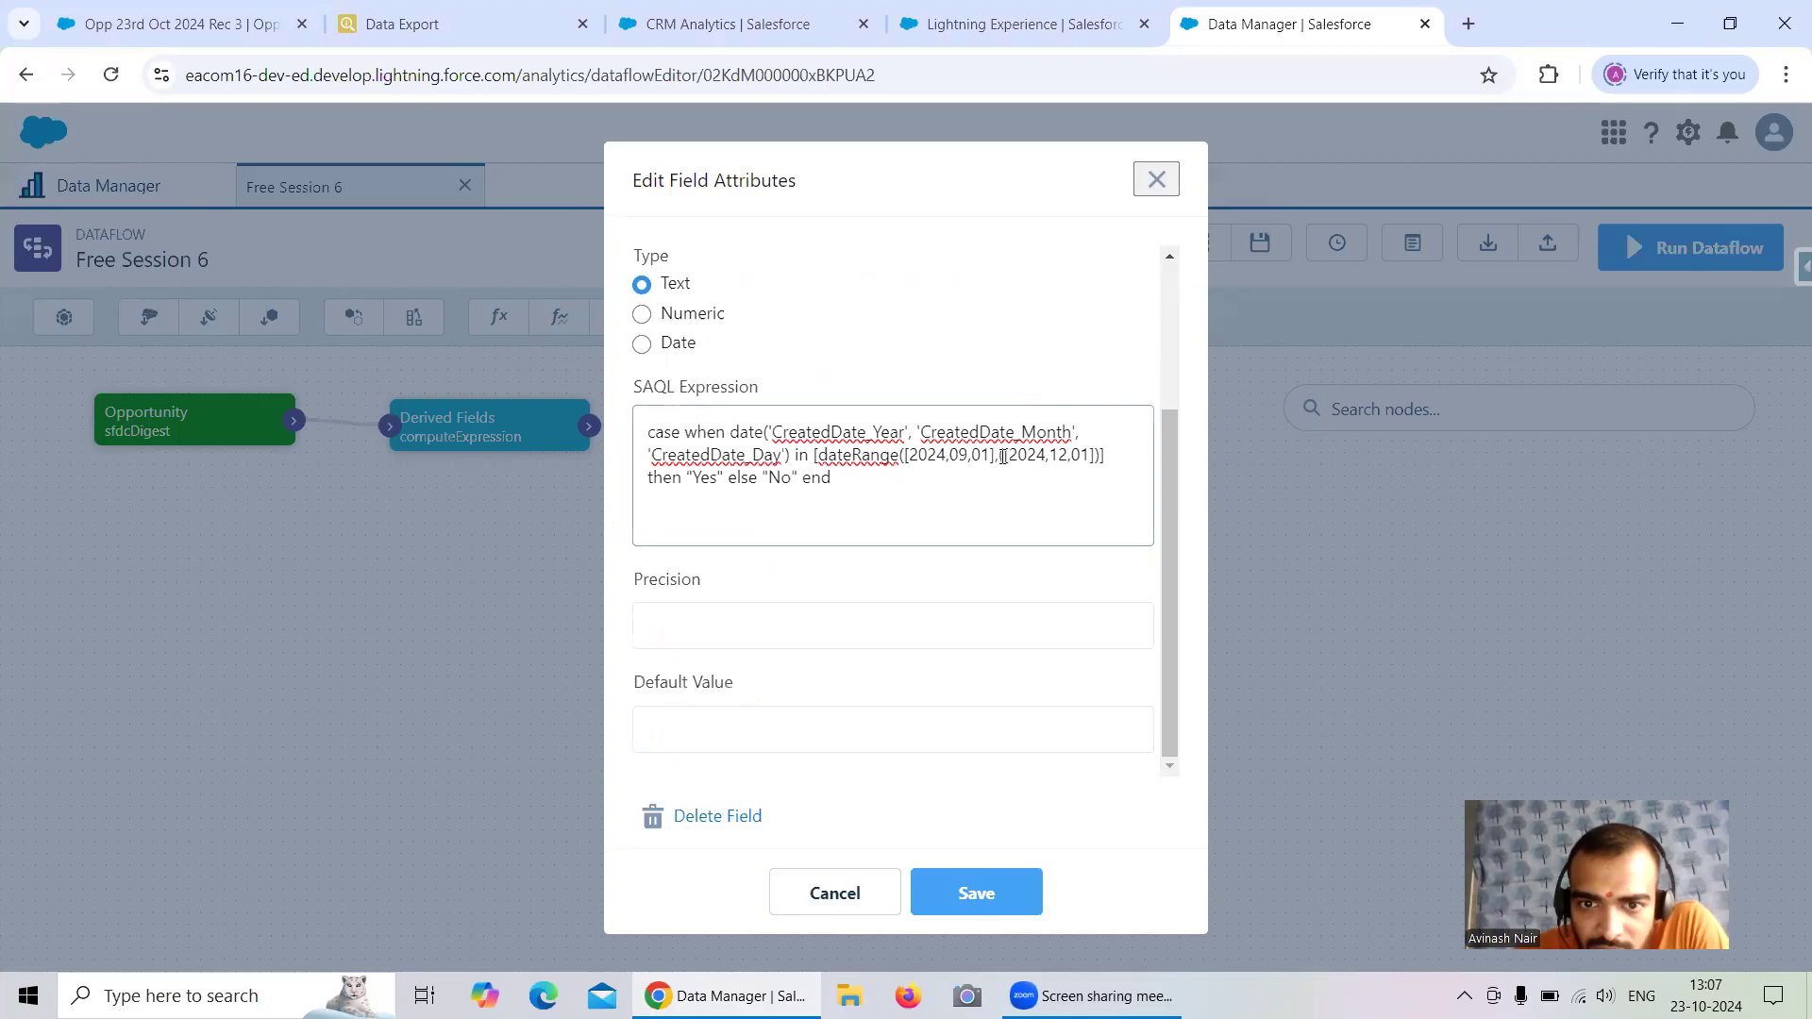
pyautogui.press('BackSpace')
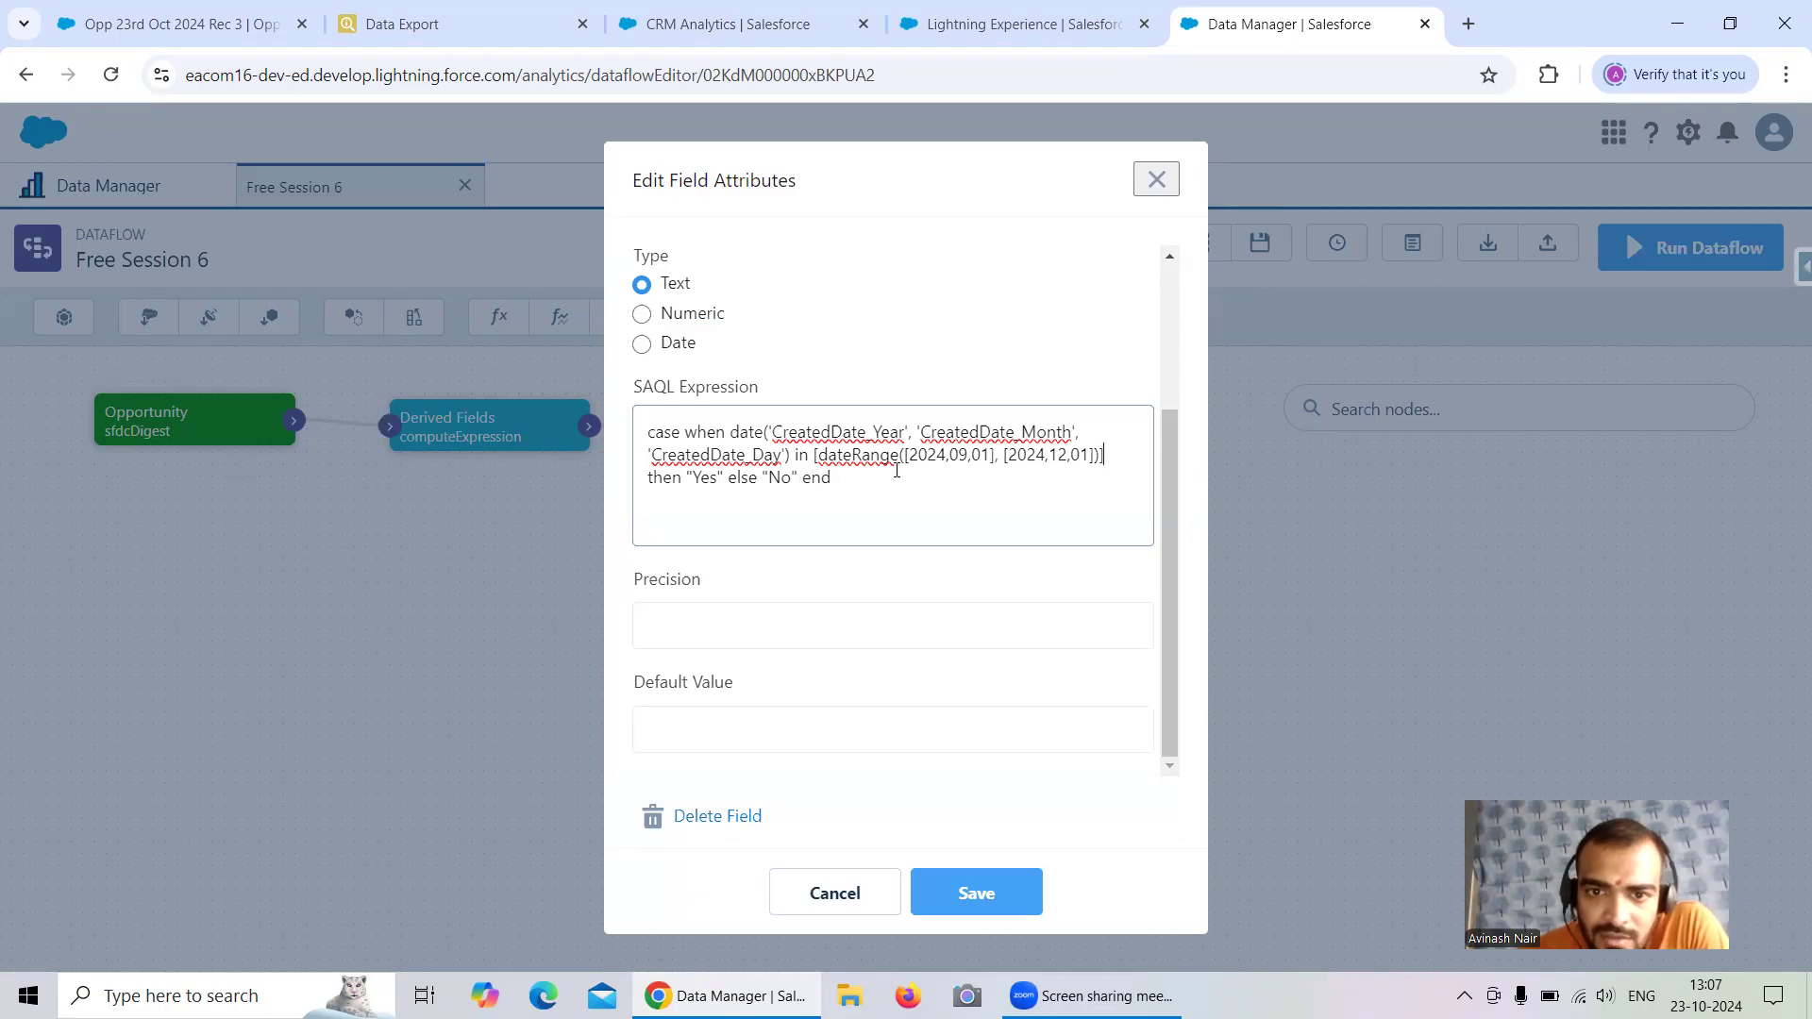
pyautogui.rightClick(819, 457)
pyautogui.click(761, 520)
pyautogui.click(981, 891)
# Save the Derived Fields node with its field changes propagated downstream, and update the Free Session 6 dataflow
pyautogui.click(994, 880)
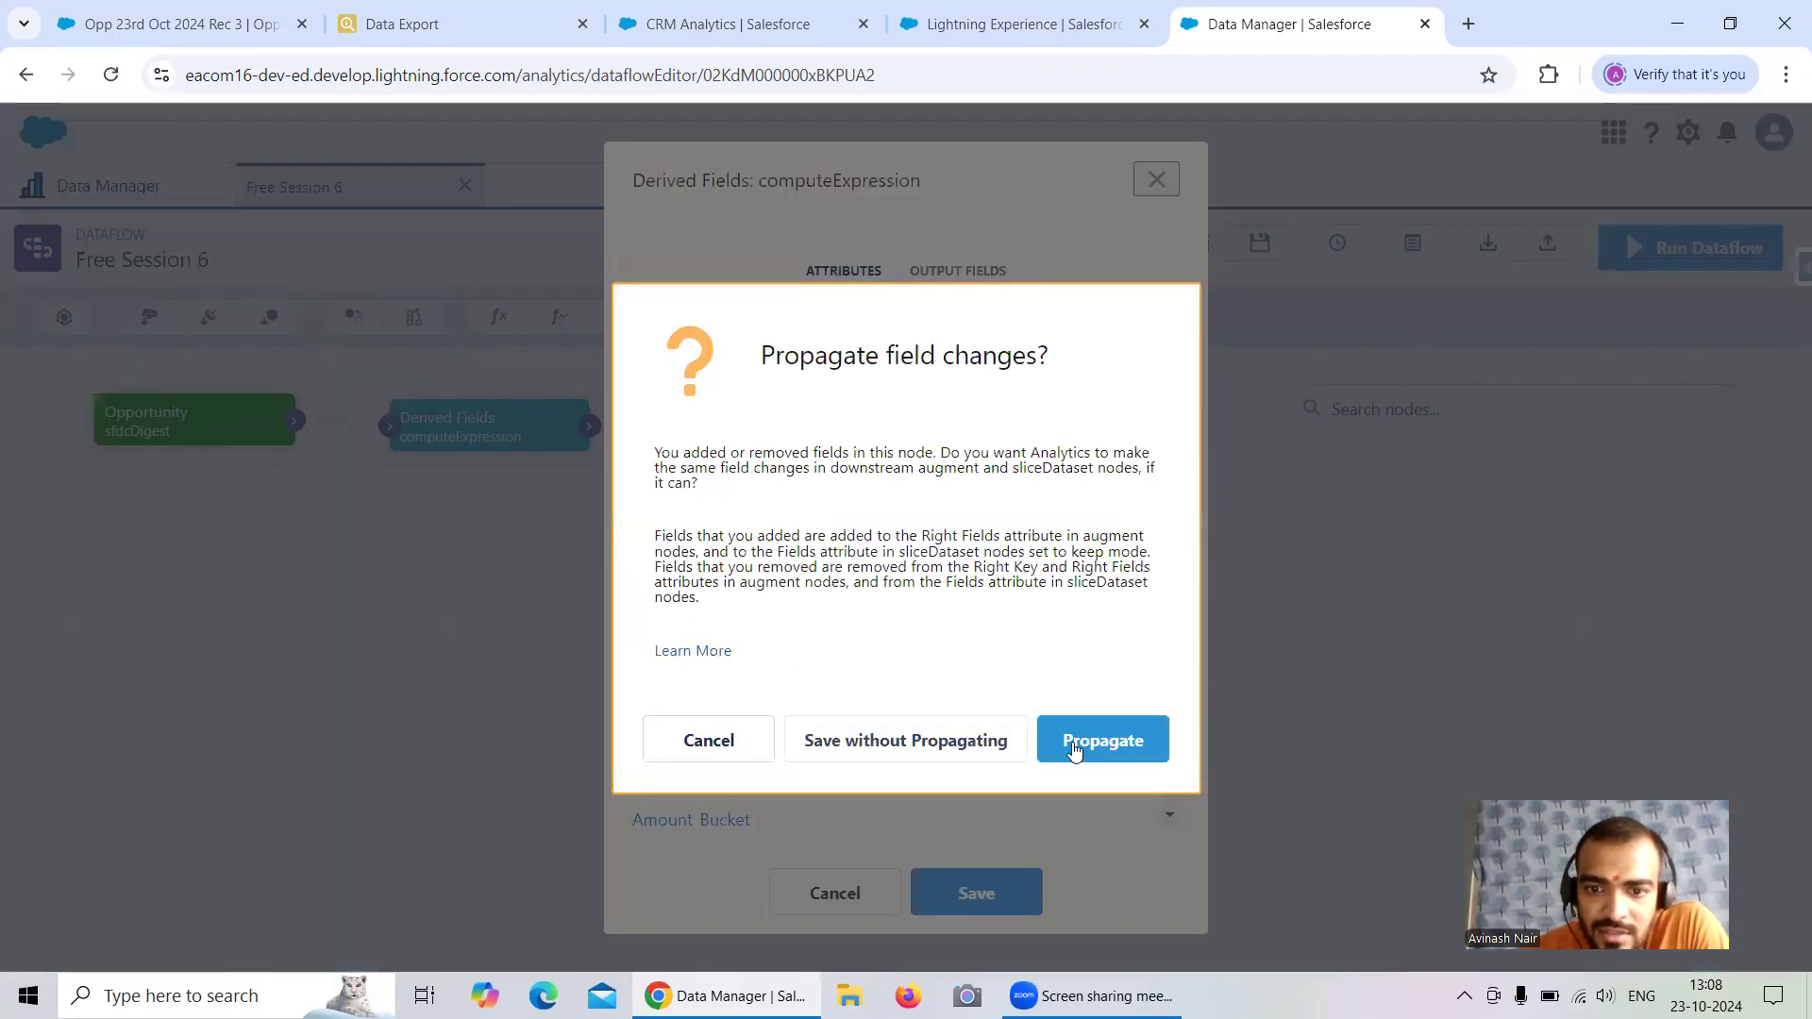
pyautogui.click(1080, 743)
pyautogui.click(1679, 264)
pyautogui.click(1189, 628)
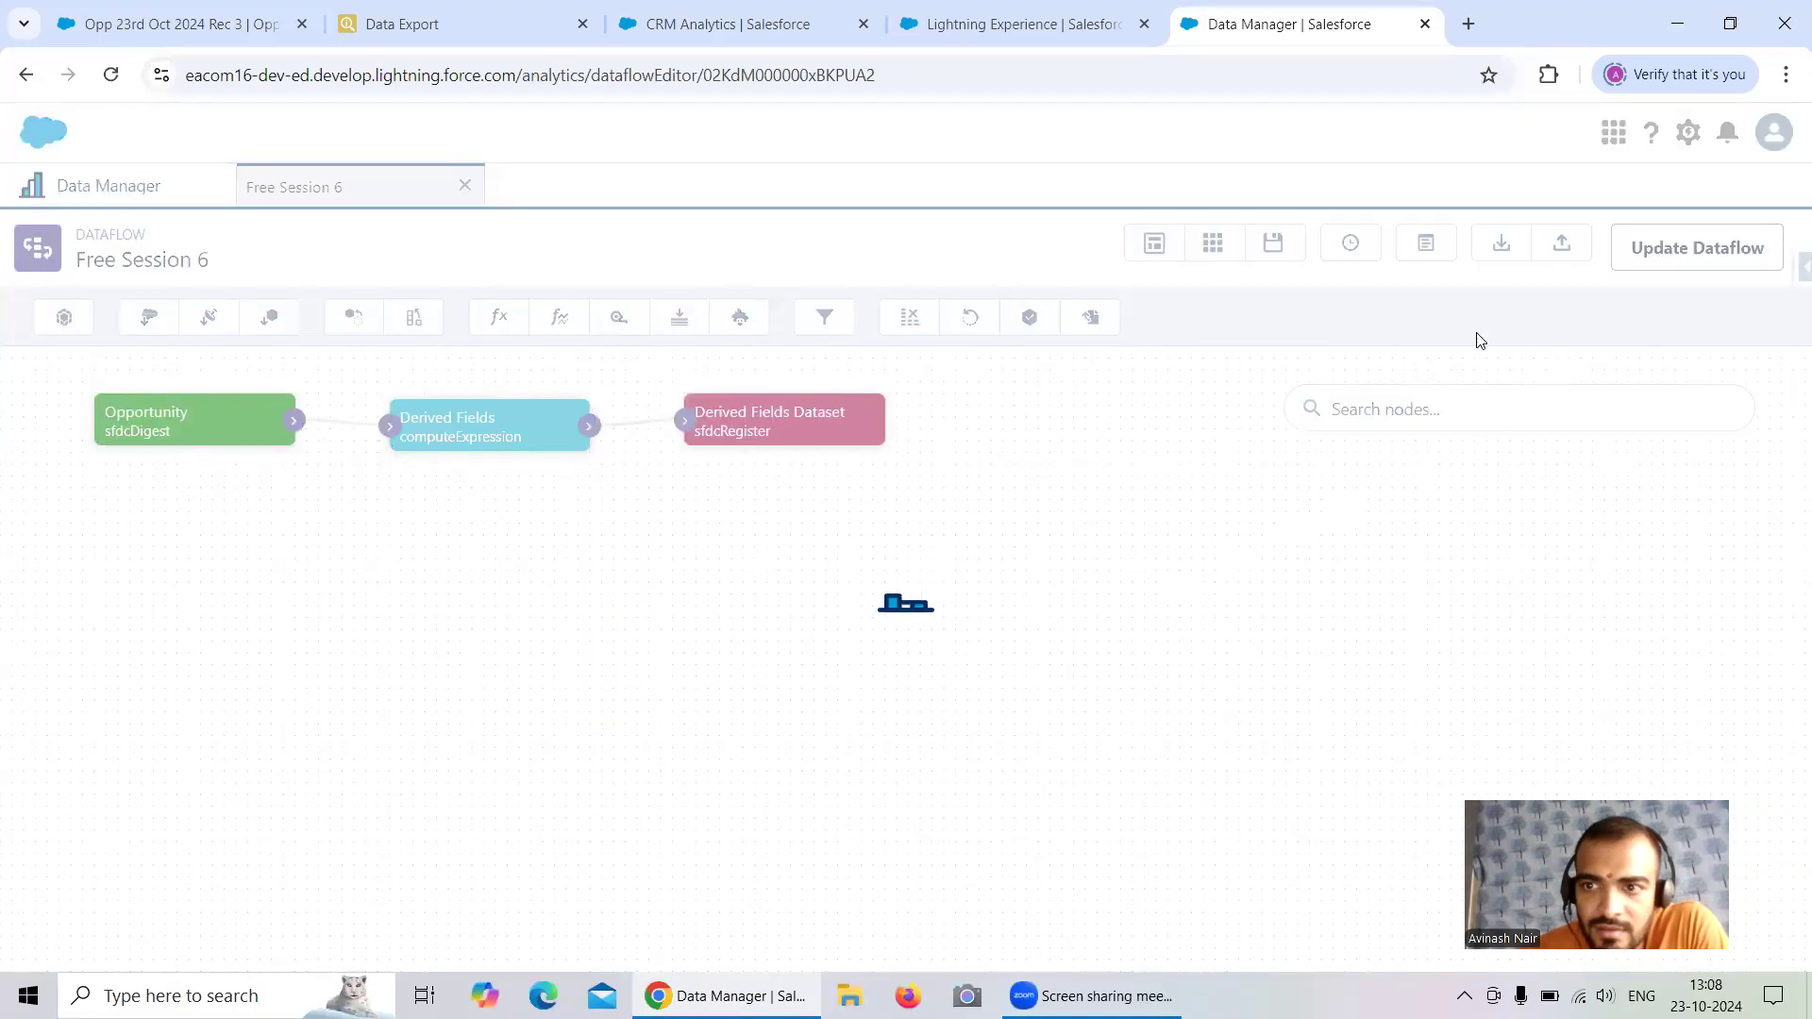
# Run the updated Free Session 6 dataflow and refresh the job monitor until the run finishes
pyautogui.click(1689, 249)
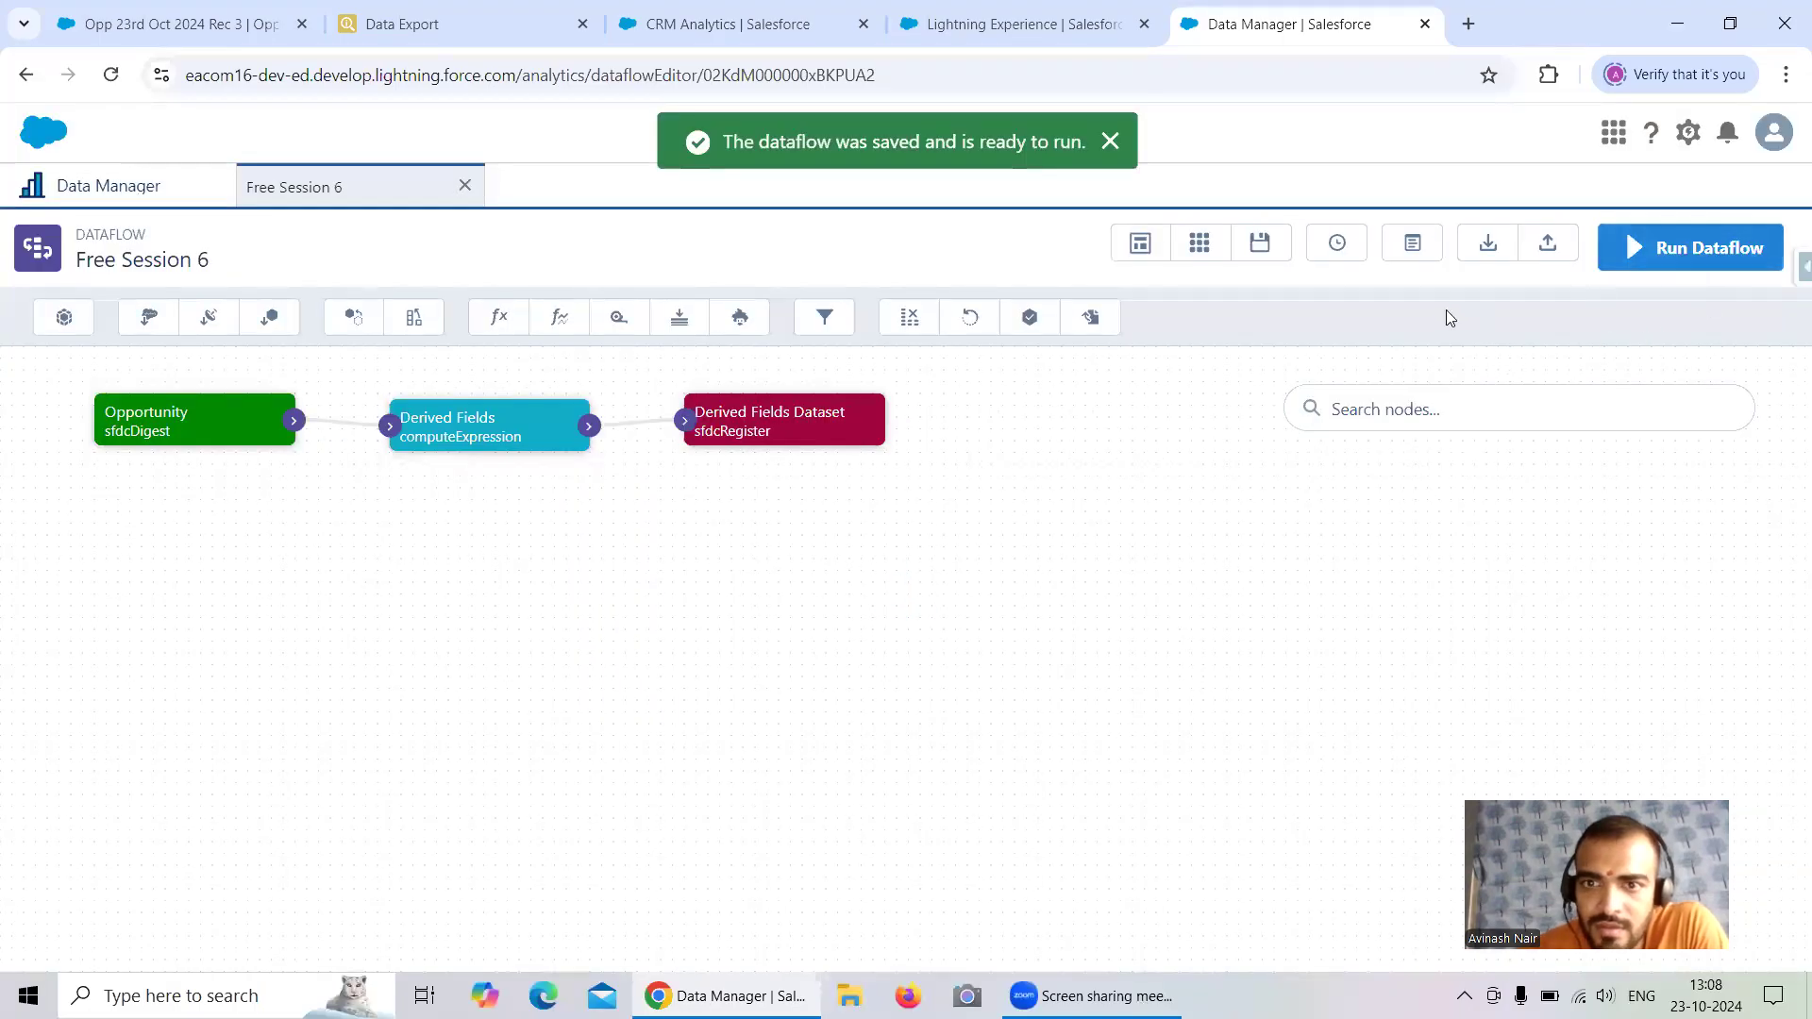
pyautogui.click(1225, 592)
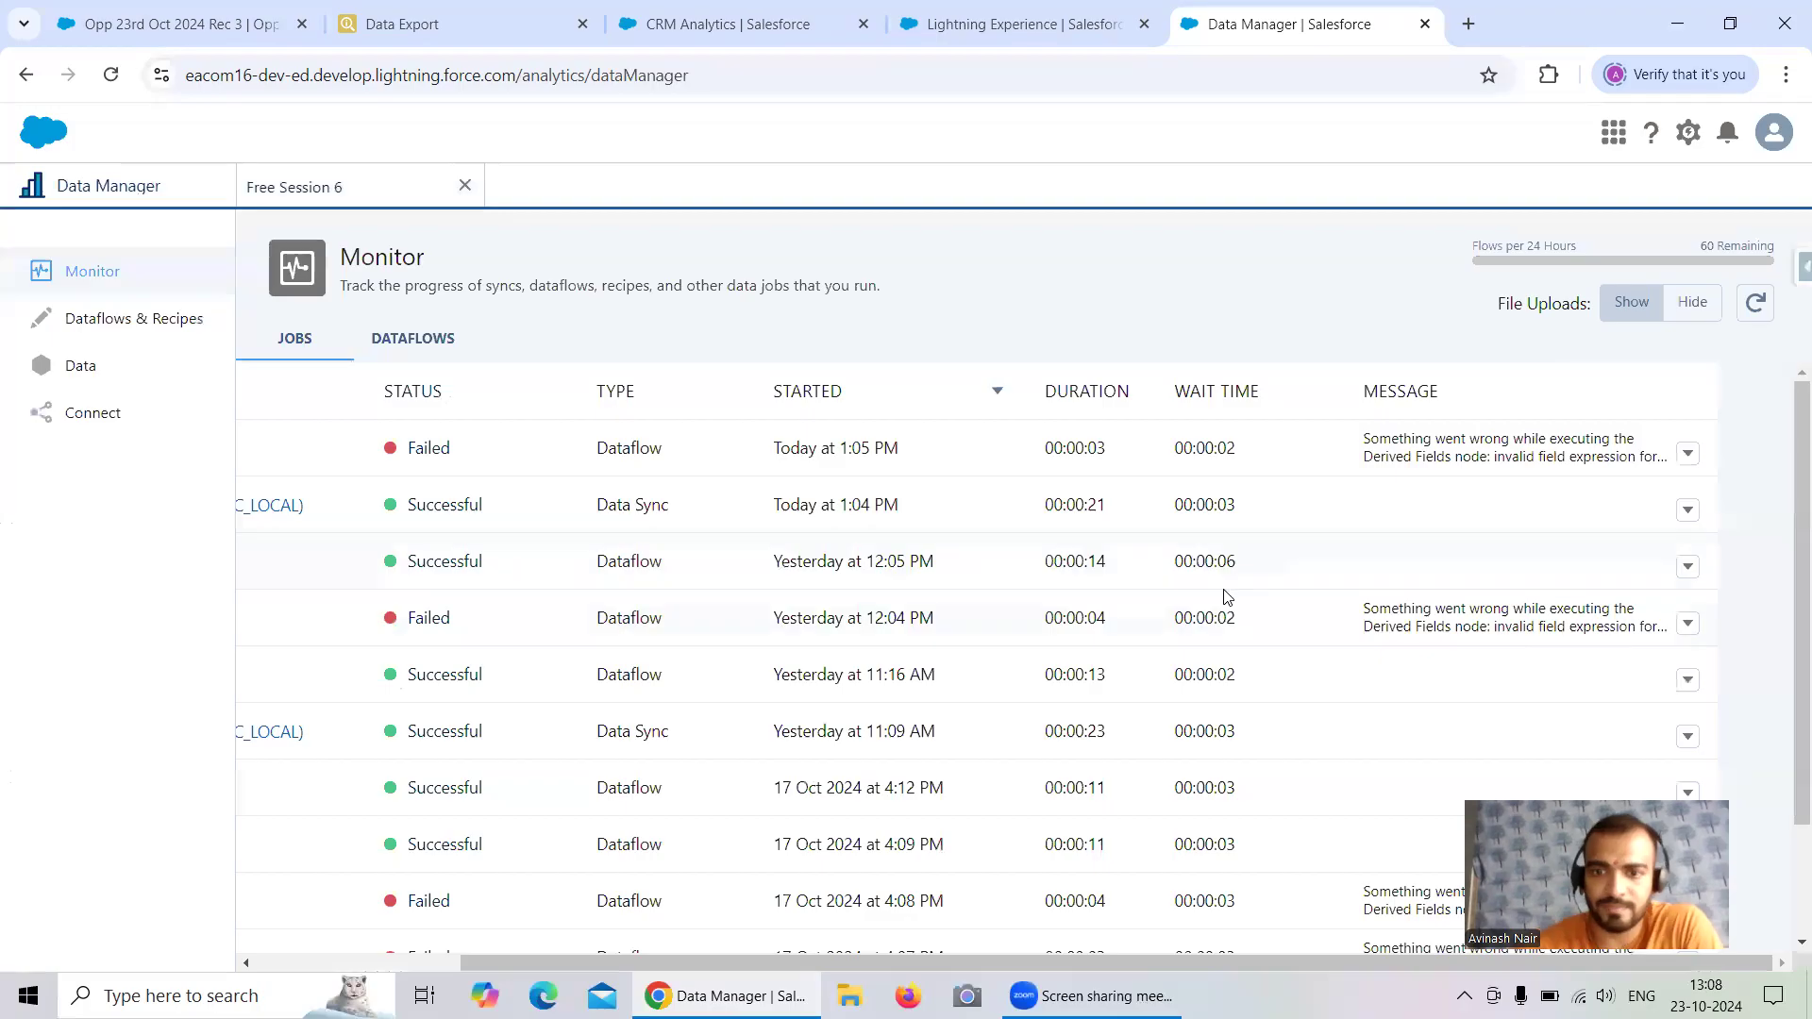
pyautogui.click(1762, 305)
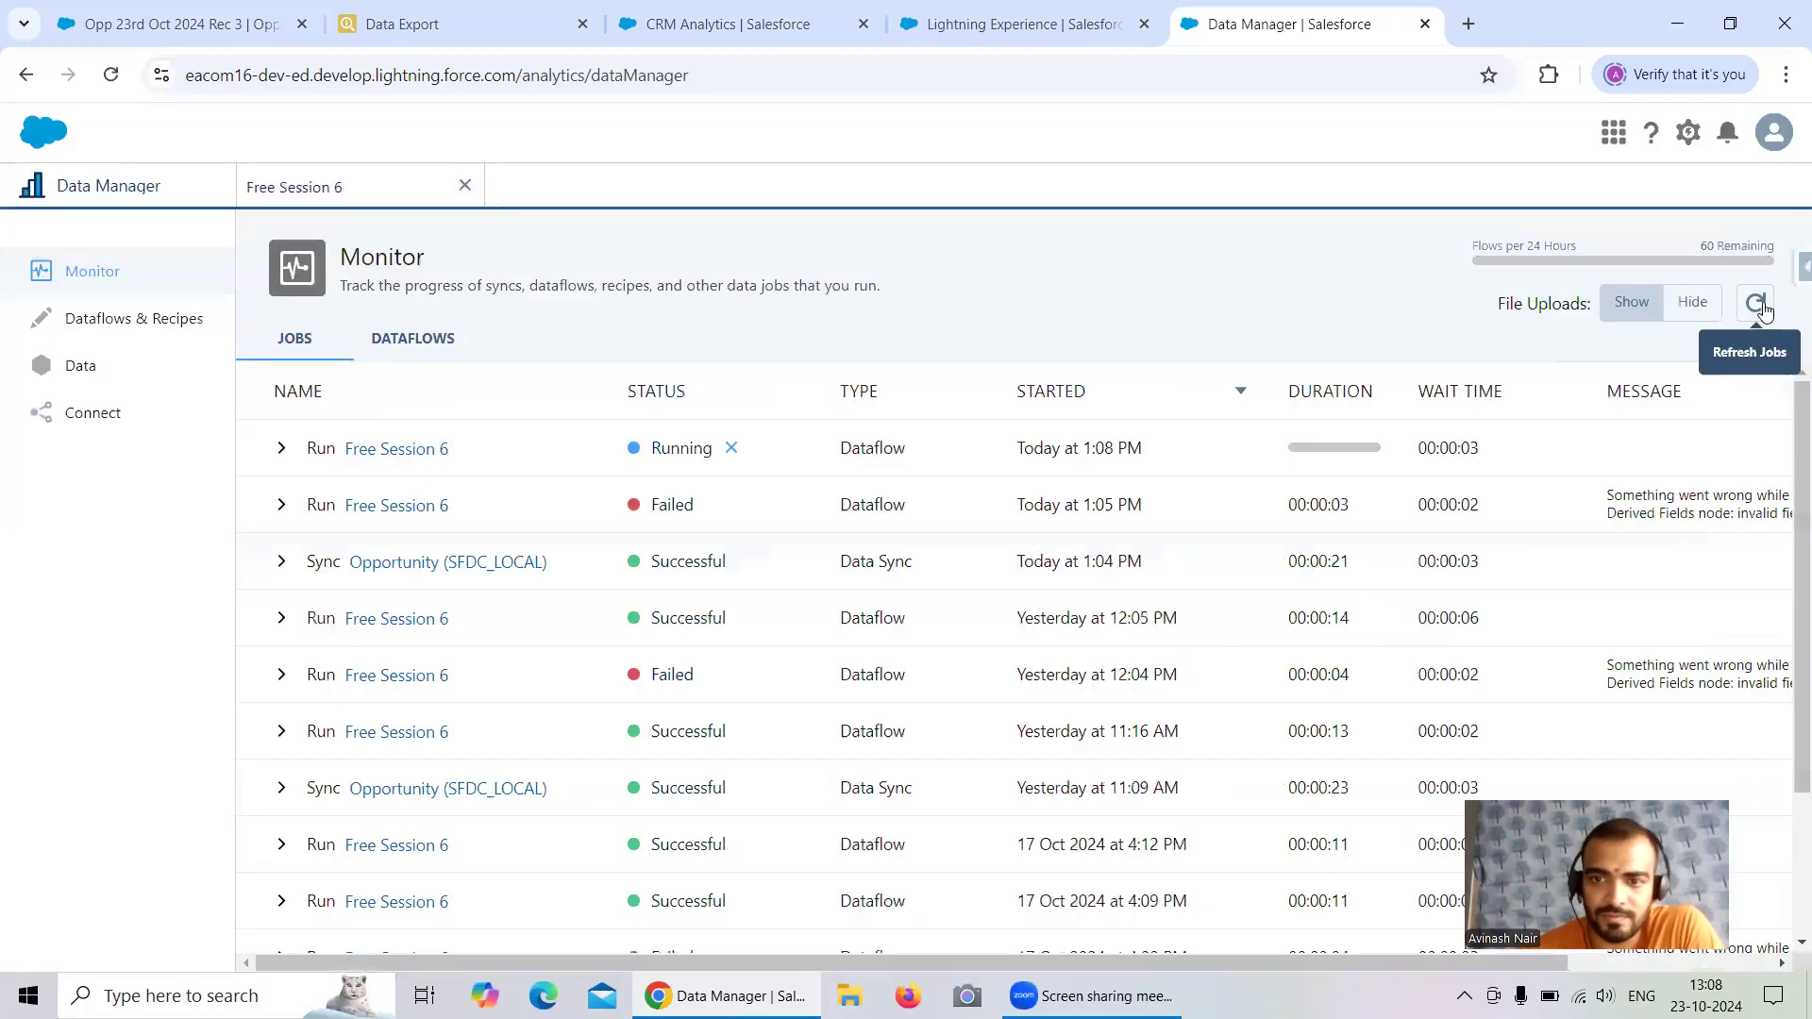
pyautogui.click(1763, 310)
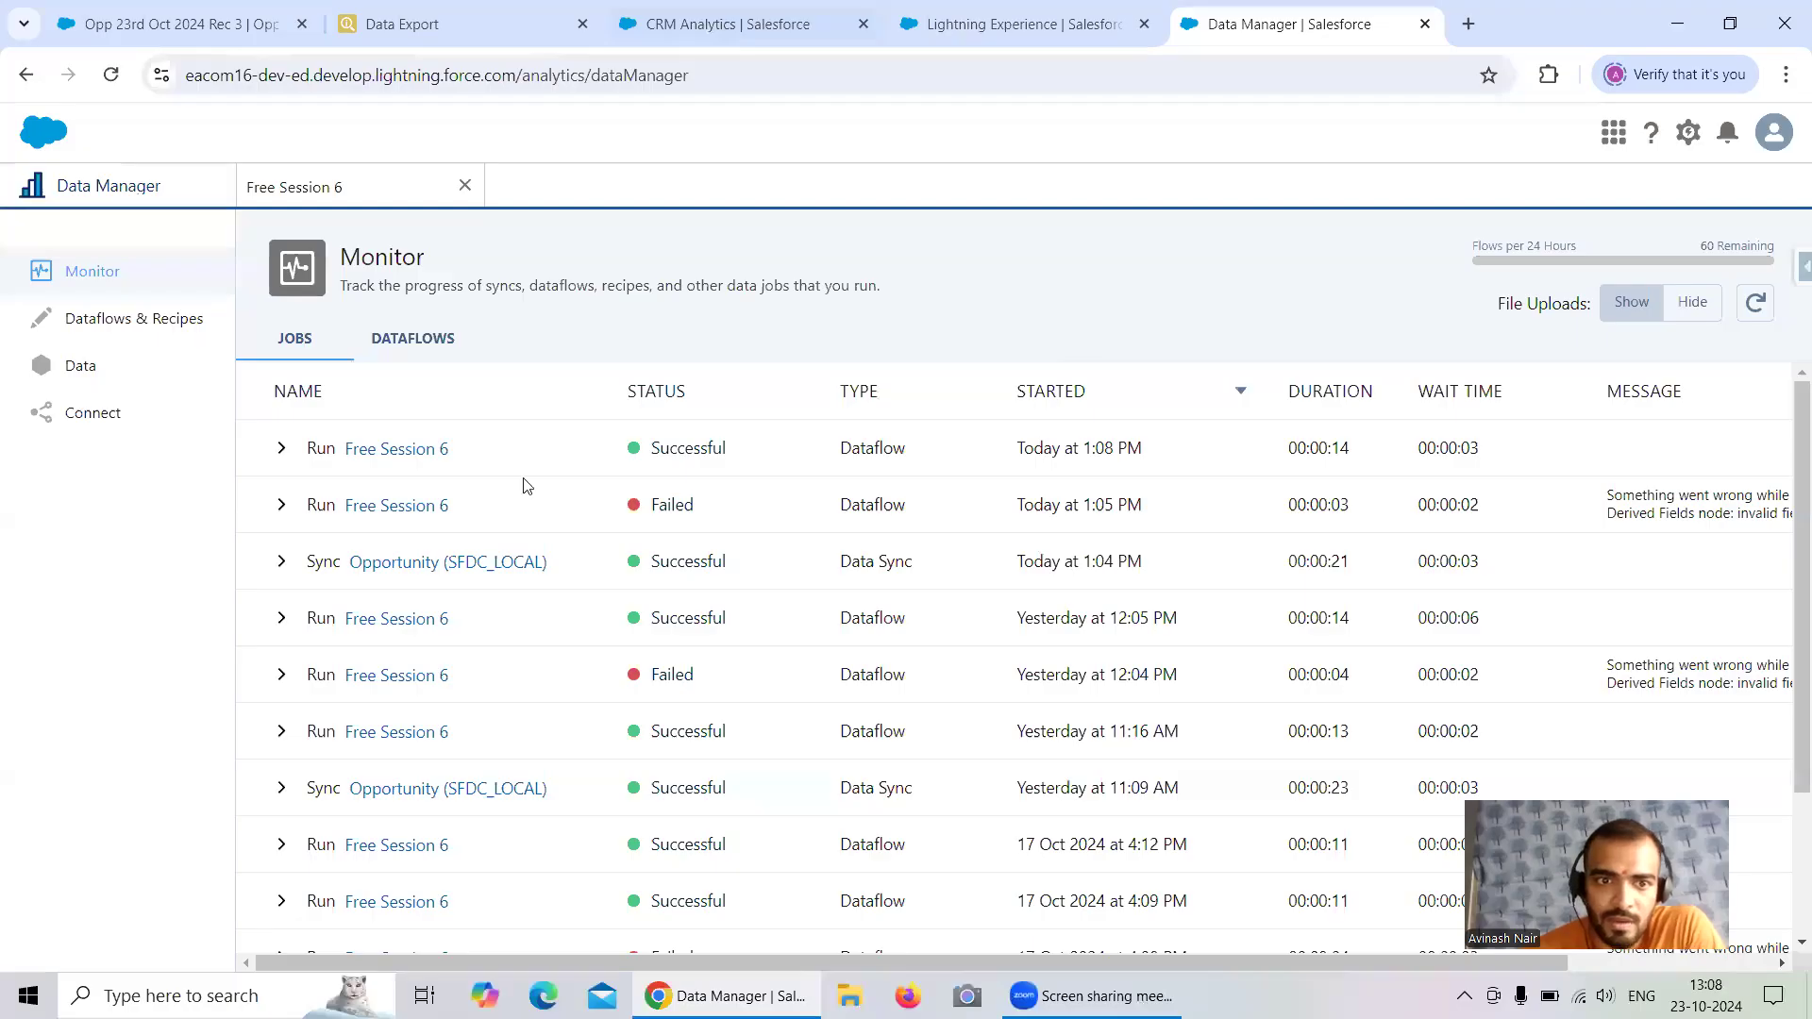
# Reopen the Derived Fields node of Free Session 6 and look through its list of computed fields
pyautogui.click(340, 187)
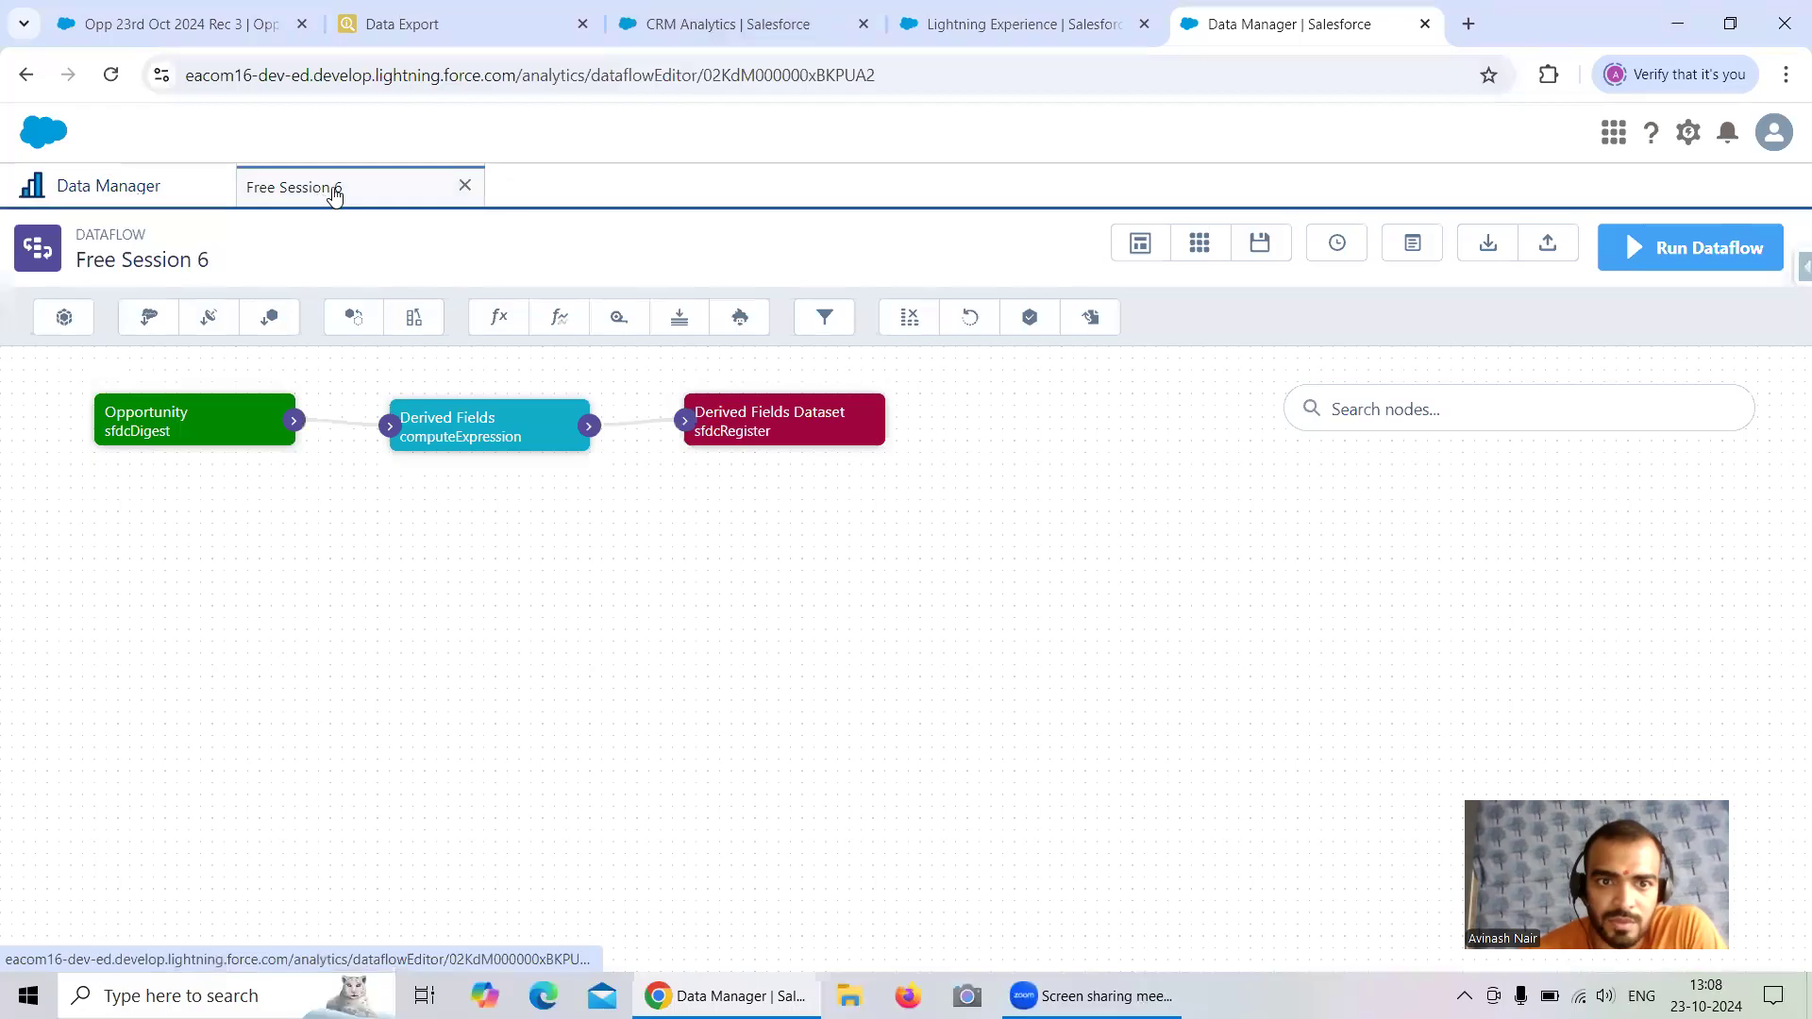
pyautogui.click(487, 442)
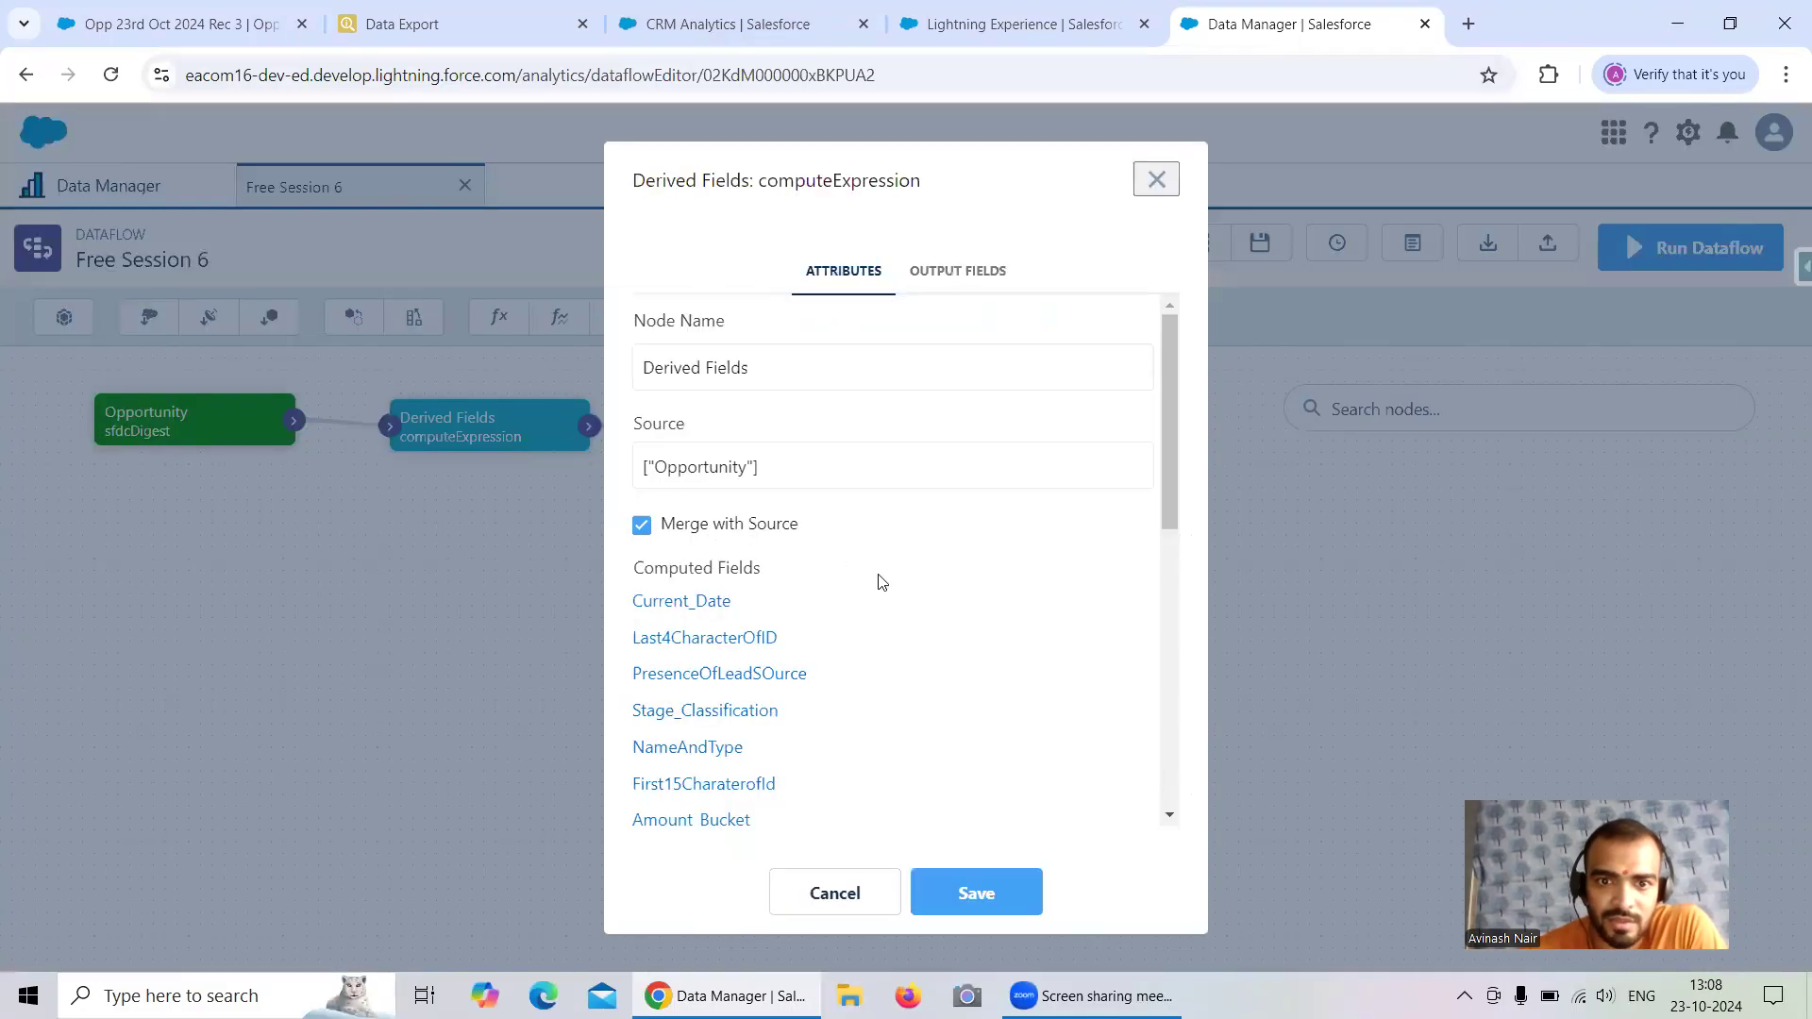
pyautogui.scroll(-10, 880, 579)
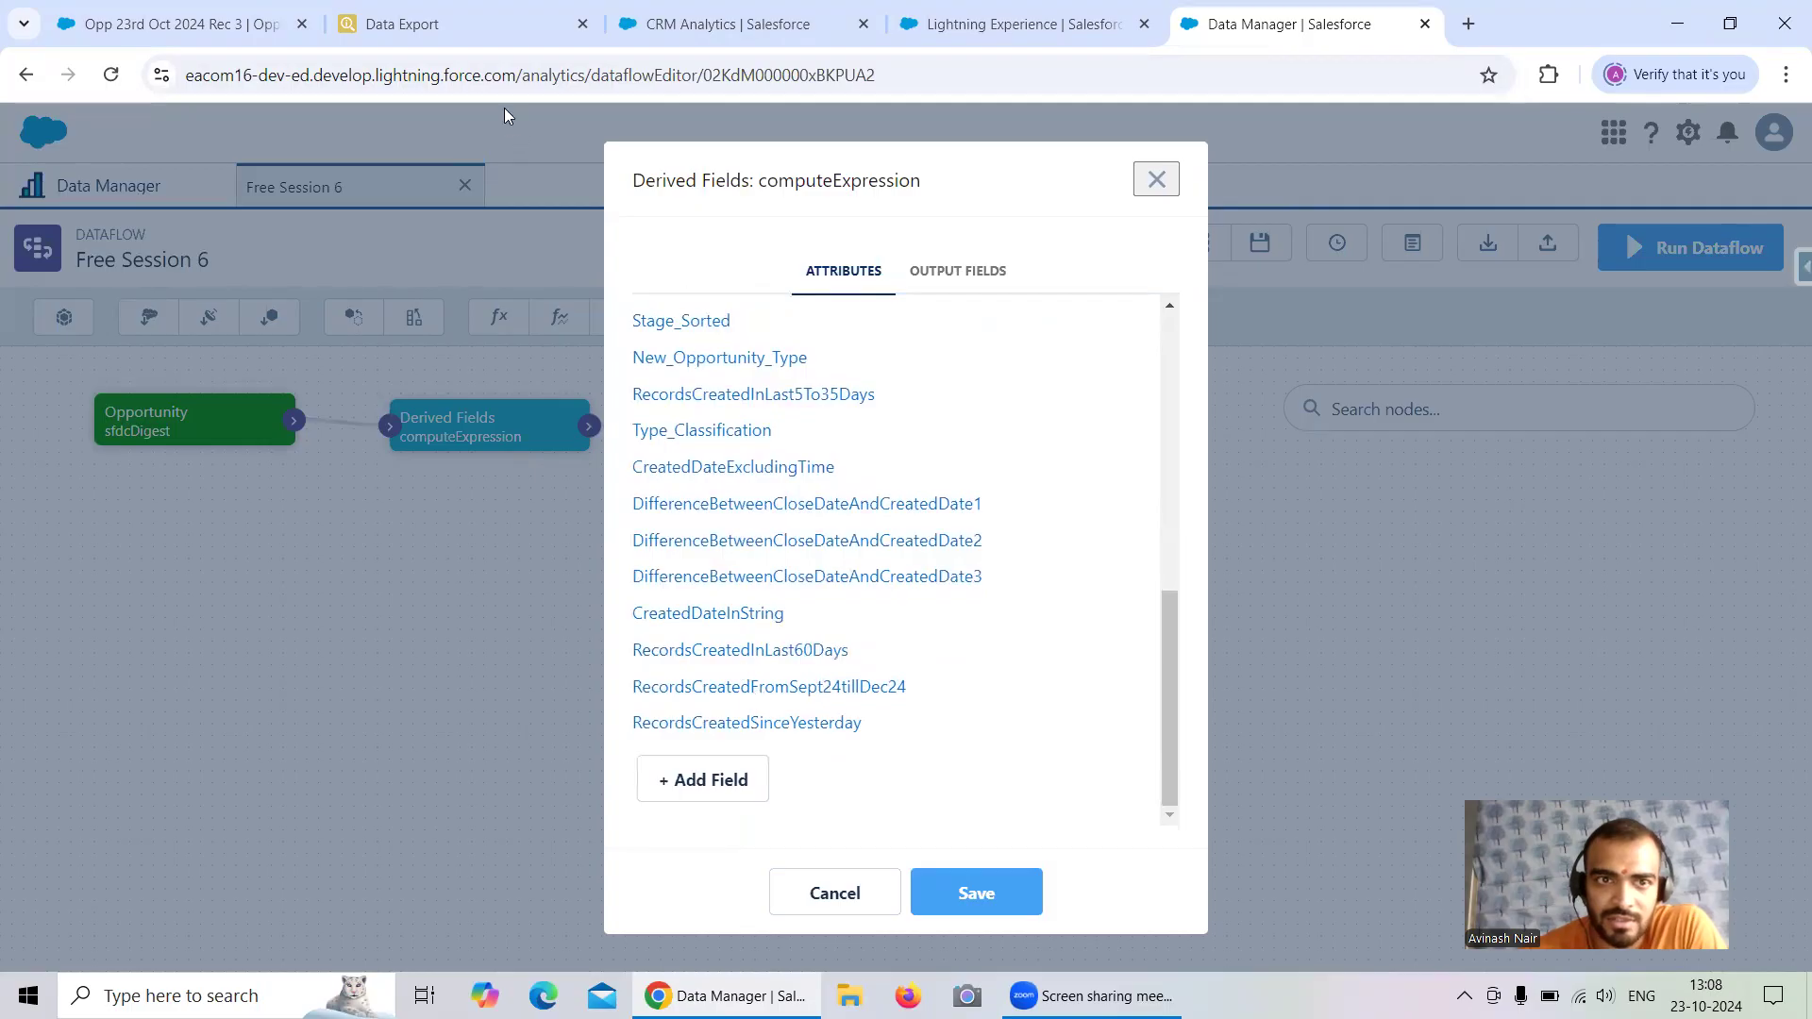
# Open the Derived Field lens in Analytics Studio and select the columns RecordsCreatedInLast60Days?, RecordsCreatedFromSept24tillDec24? and RecordsCreatedSinceYesterday?
pyautogui.click(727, 24)
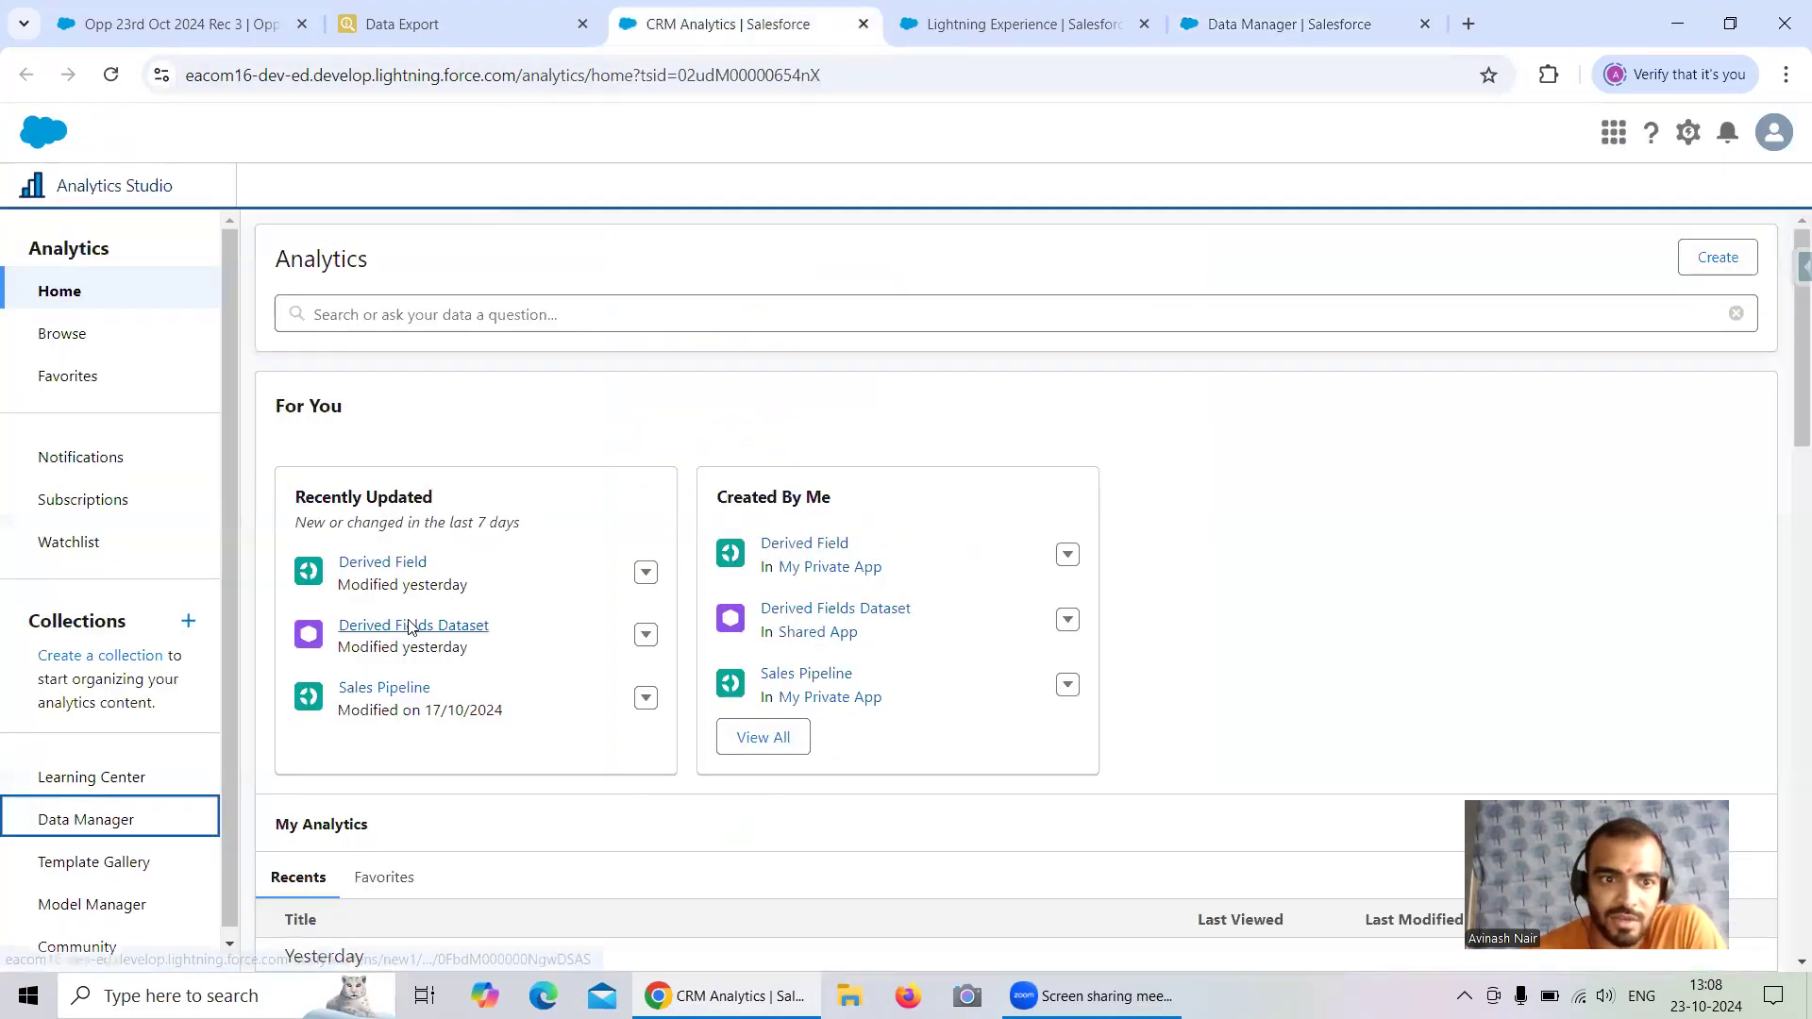
pyautogui.click(386, 564)
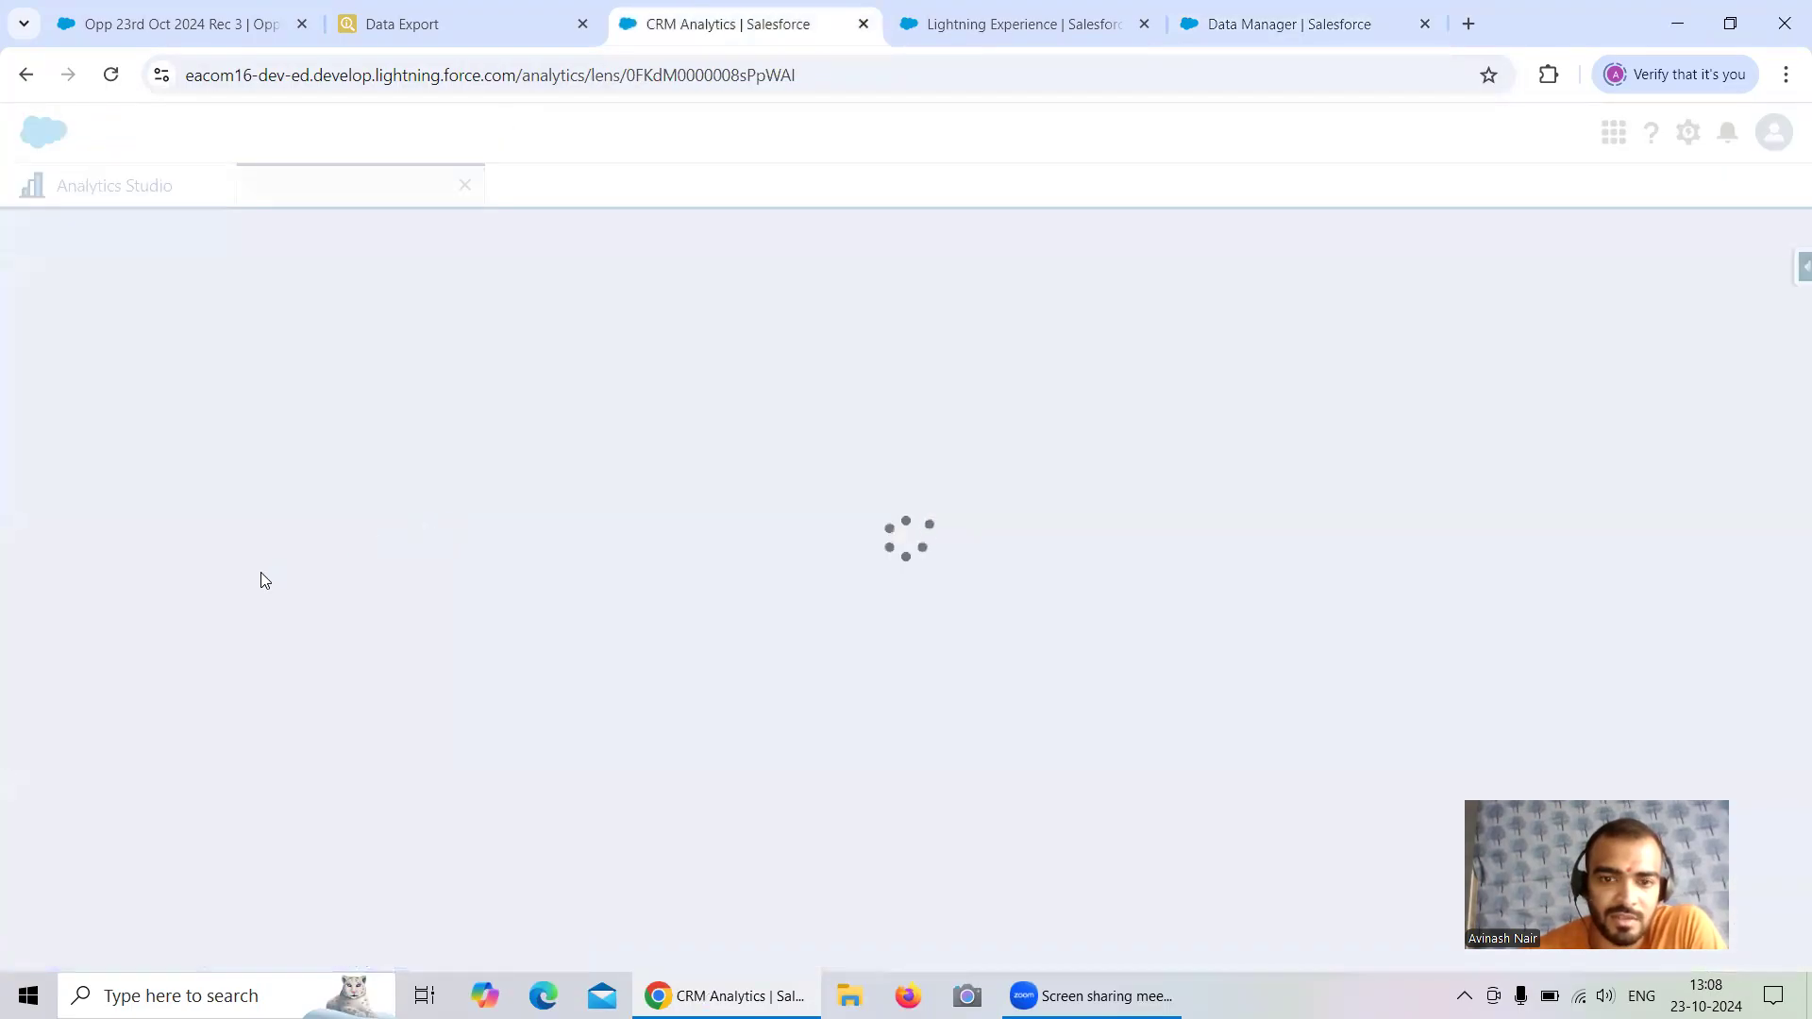
pyautogui.scroll(-10, 250, 558)
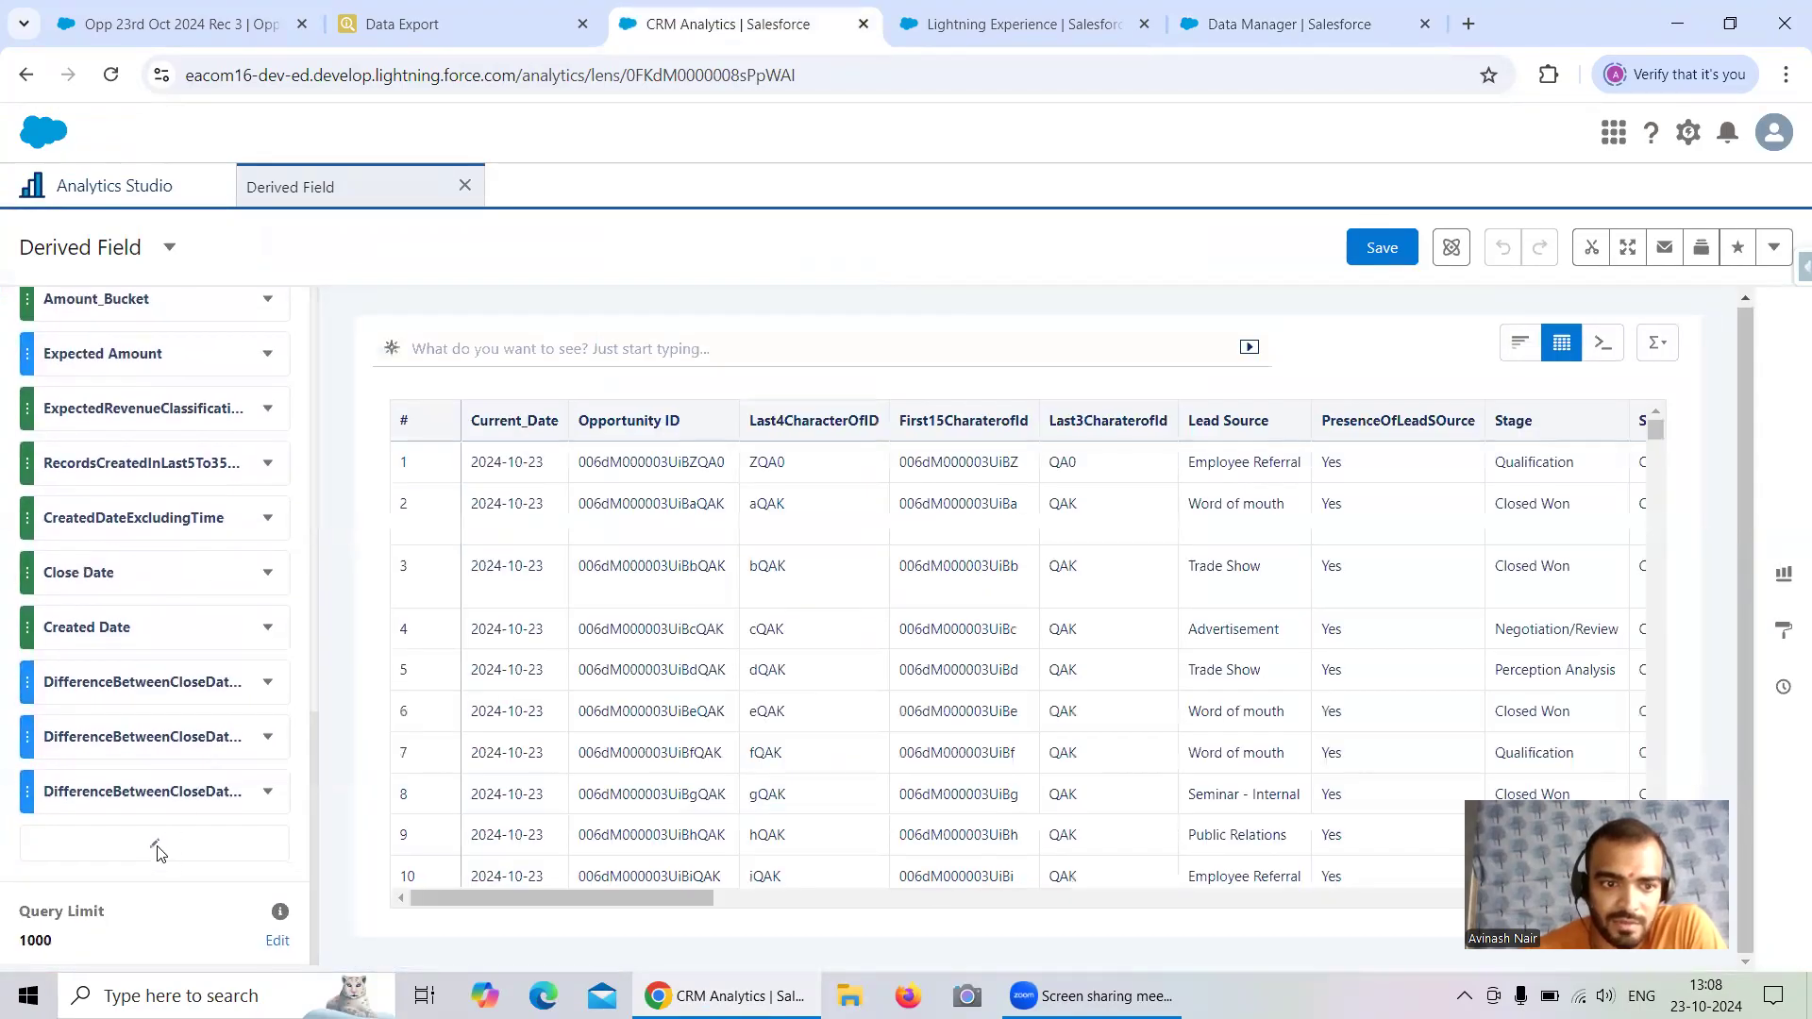
pyautogui.scroll(1, 241, 810)
pyautogui.scroll(-1, 189, 830)
pyautogui.click(155, 843)
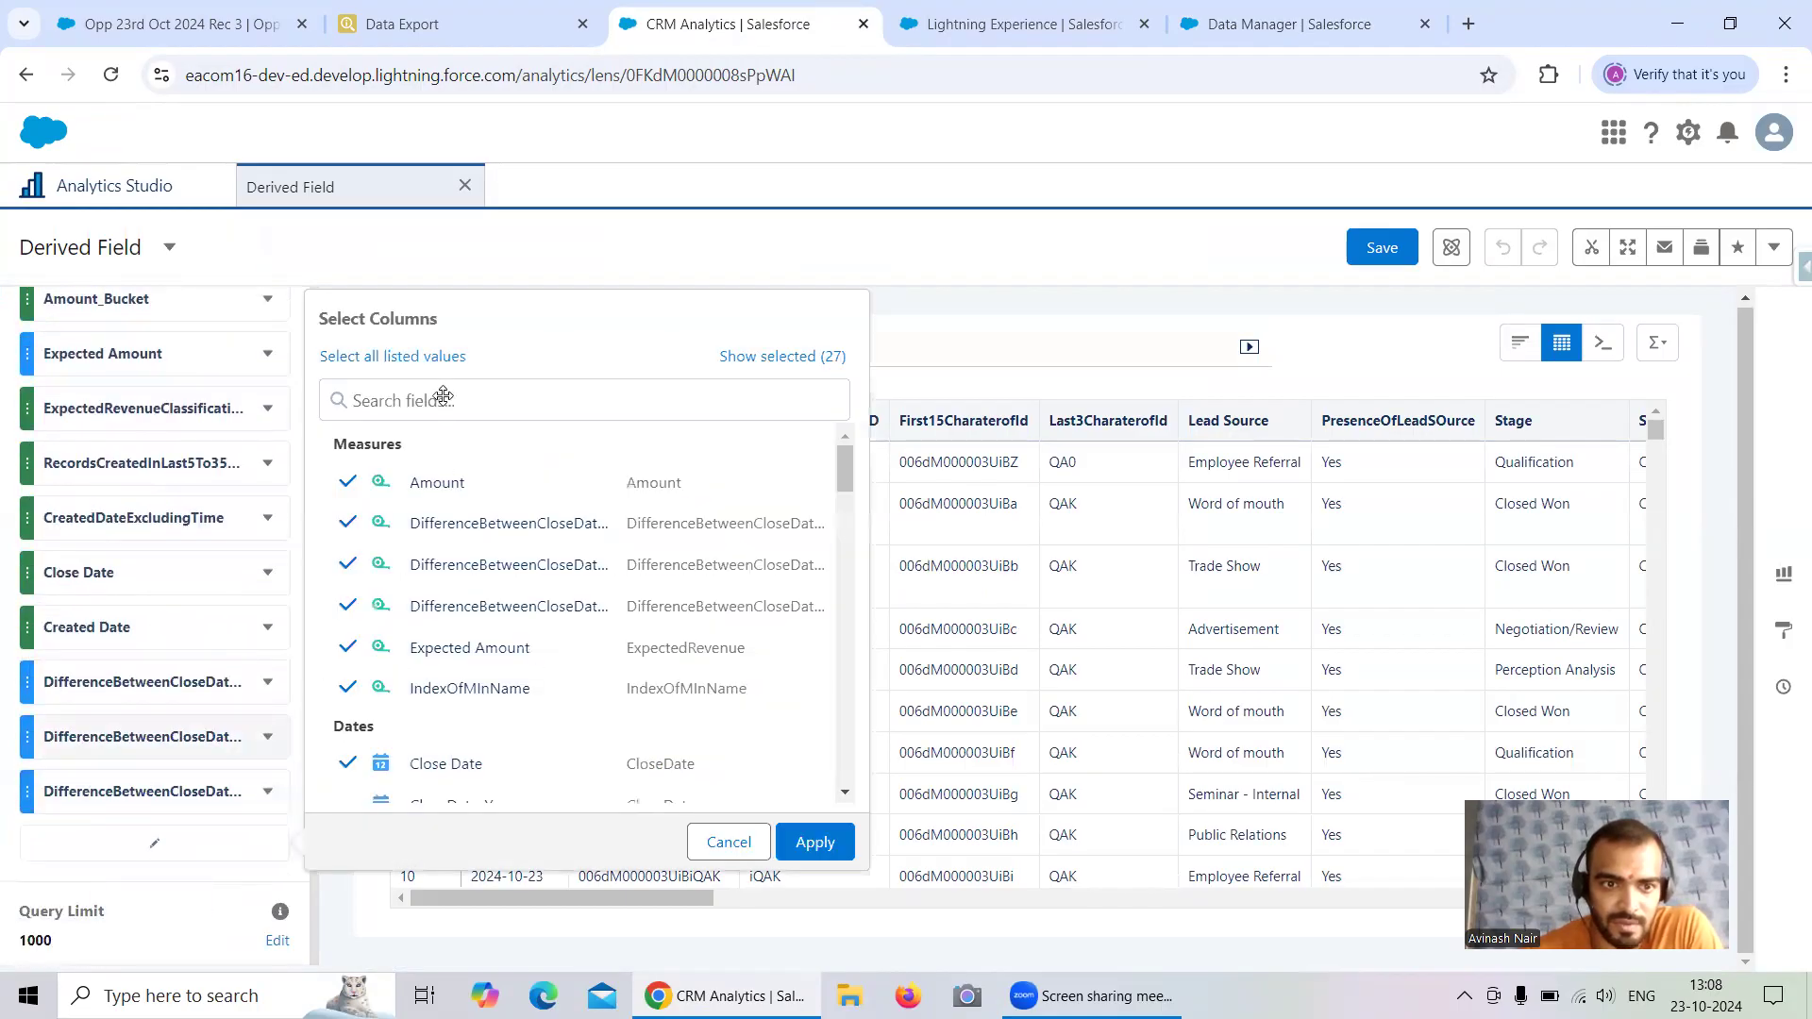
pyautogui.write('rec')
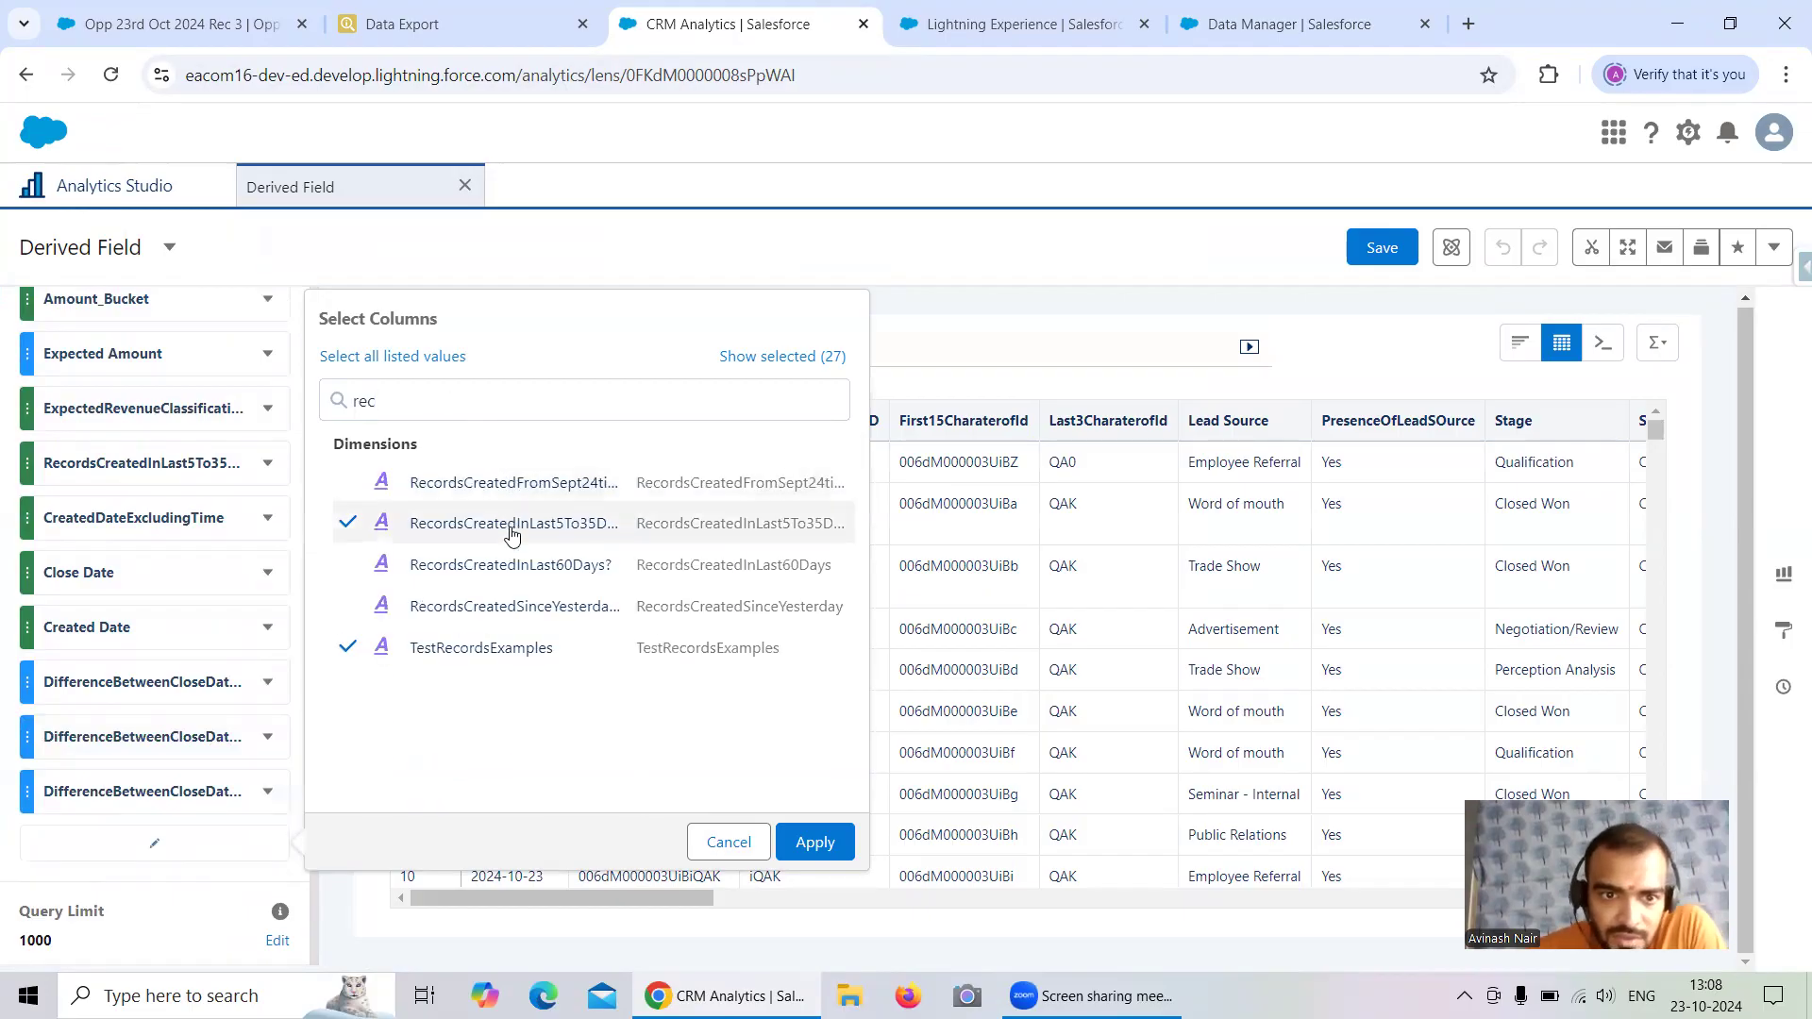
pyautogui.click(519, 566)
pyautogui.click(514, 483)
pyautogui.click(553, 607)
# Find the CreatedDateInString field, add it to the selected columns and apply the column selection to the table
pyautogui.moveTo(378, 402); pyautogui.dragTo(344, 402)
pyautogui.write('crea')
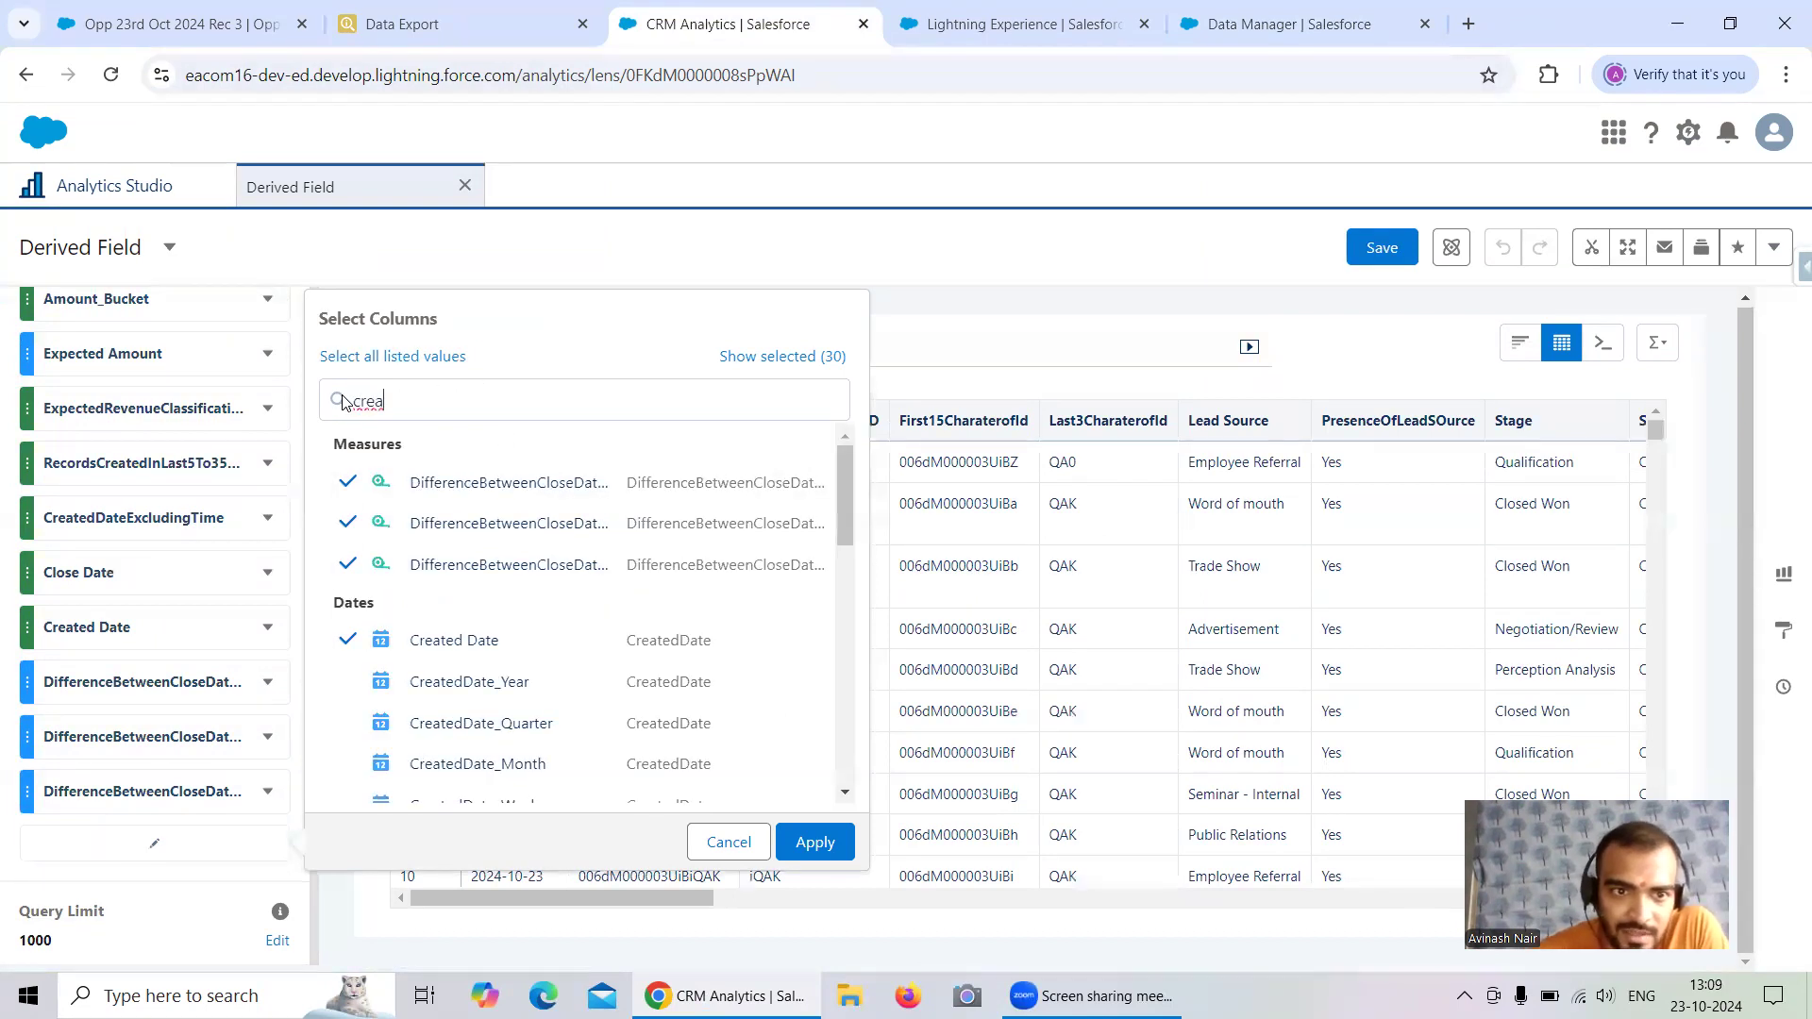
pyautogui.write('tedda')
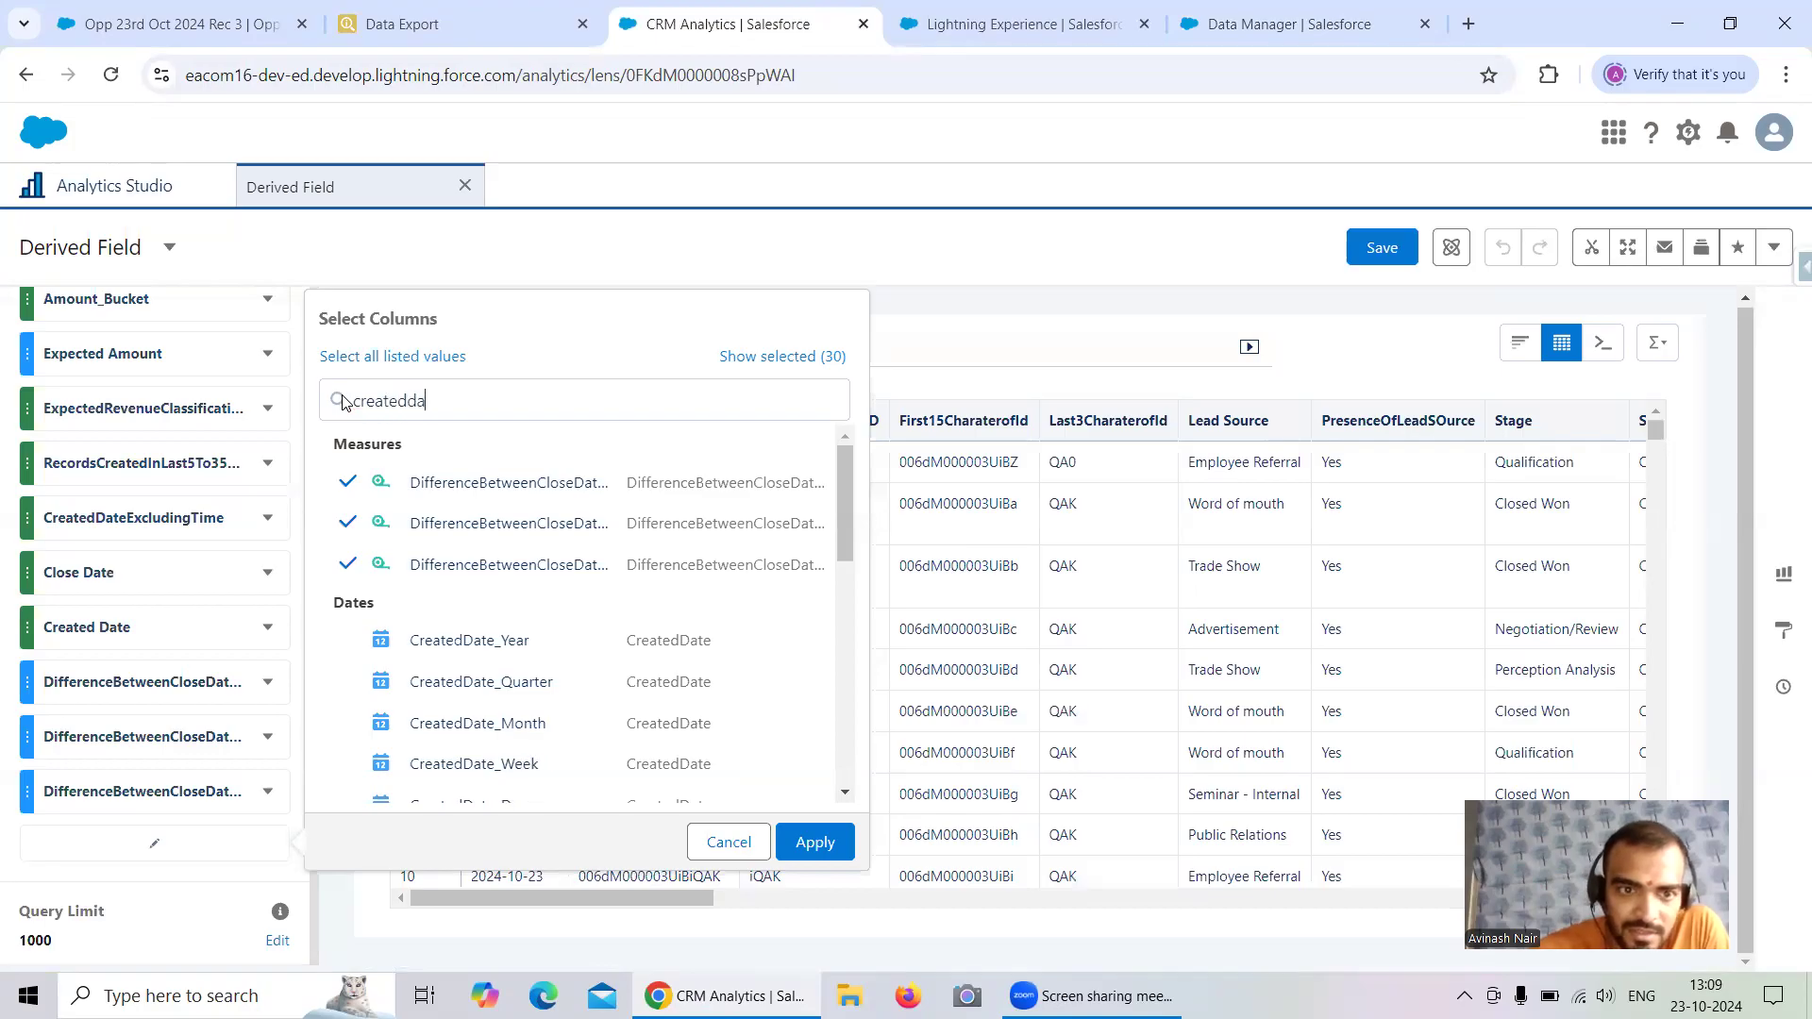
pyautogui.press('BackSpace')
pyautogui.press('BackSpace')
pyautogui.press('BackSpace')
pyautogui.press('BackSpace')
pyautogui.press('BackSpace')
pyautogui.press('BackSpace')
pyautogui.write('str')
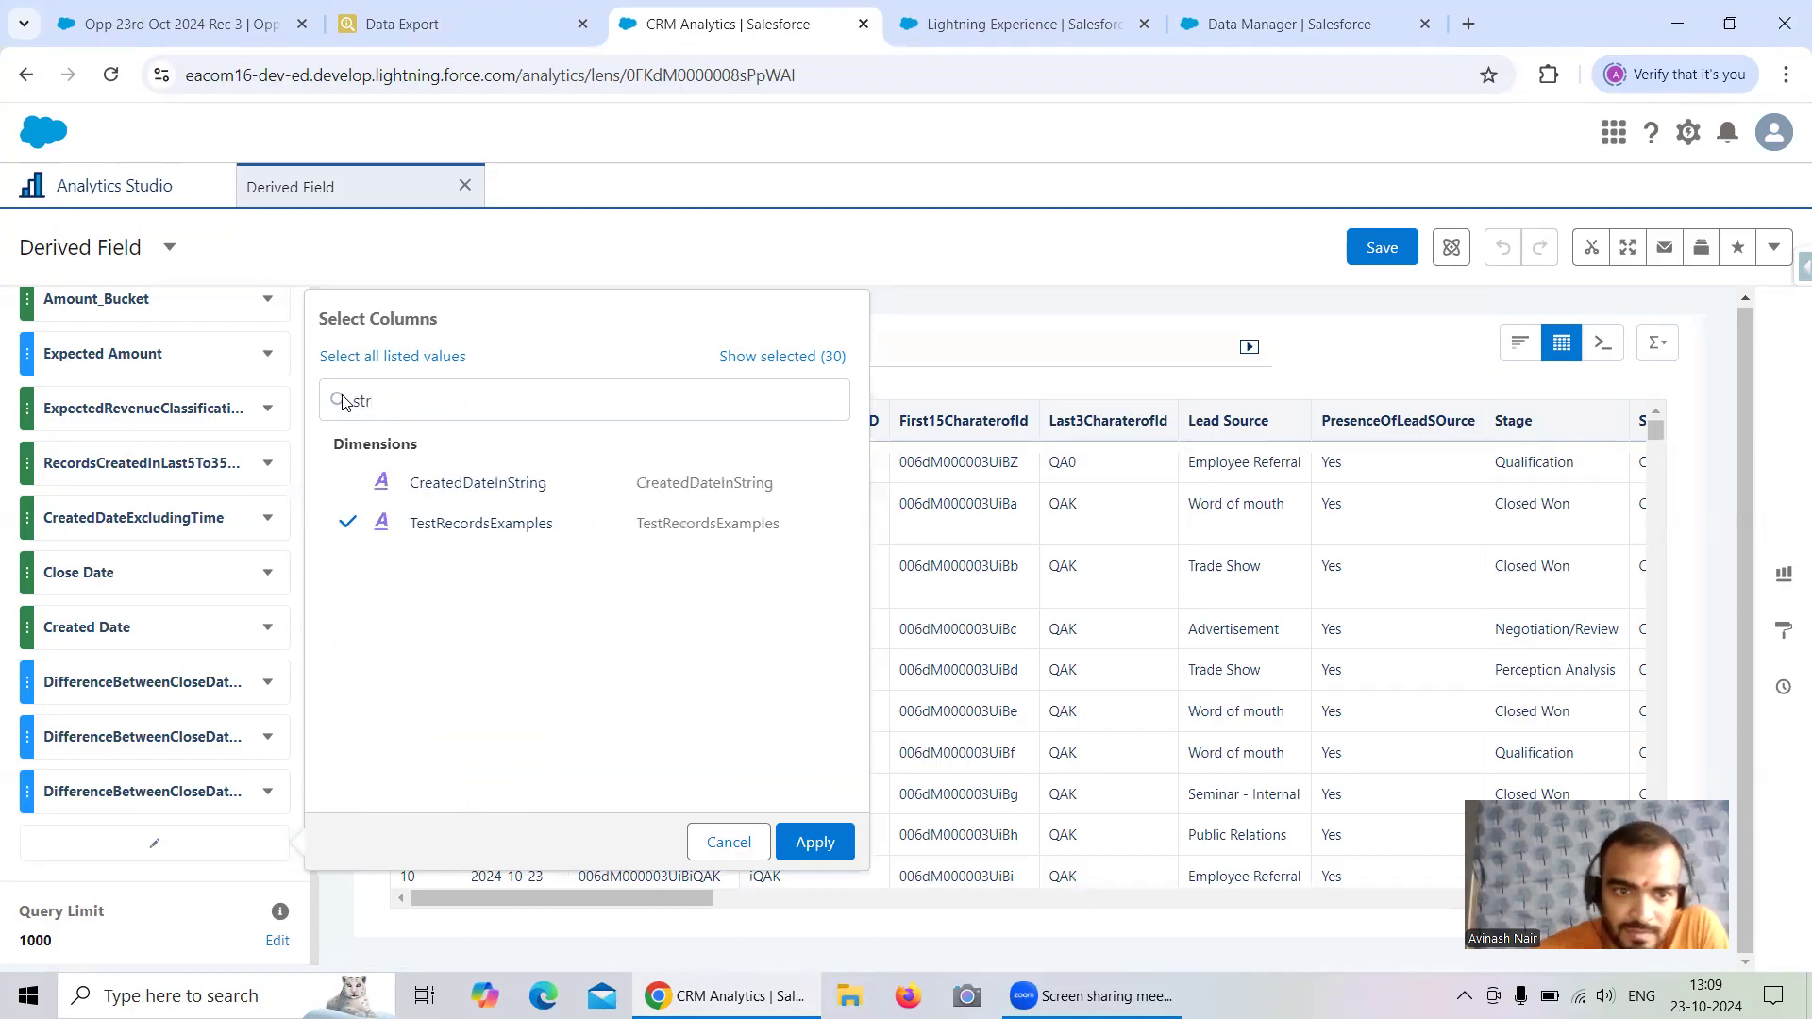
pyautogui.click(457, 483)
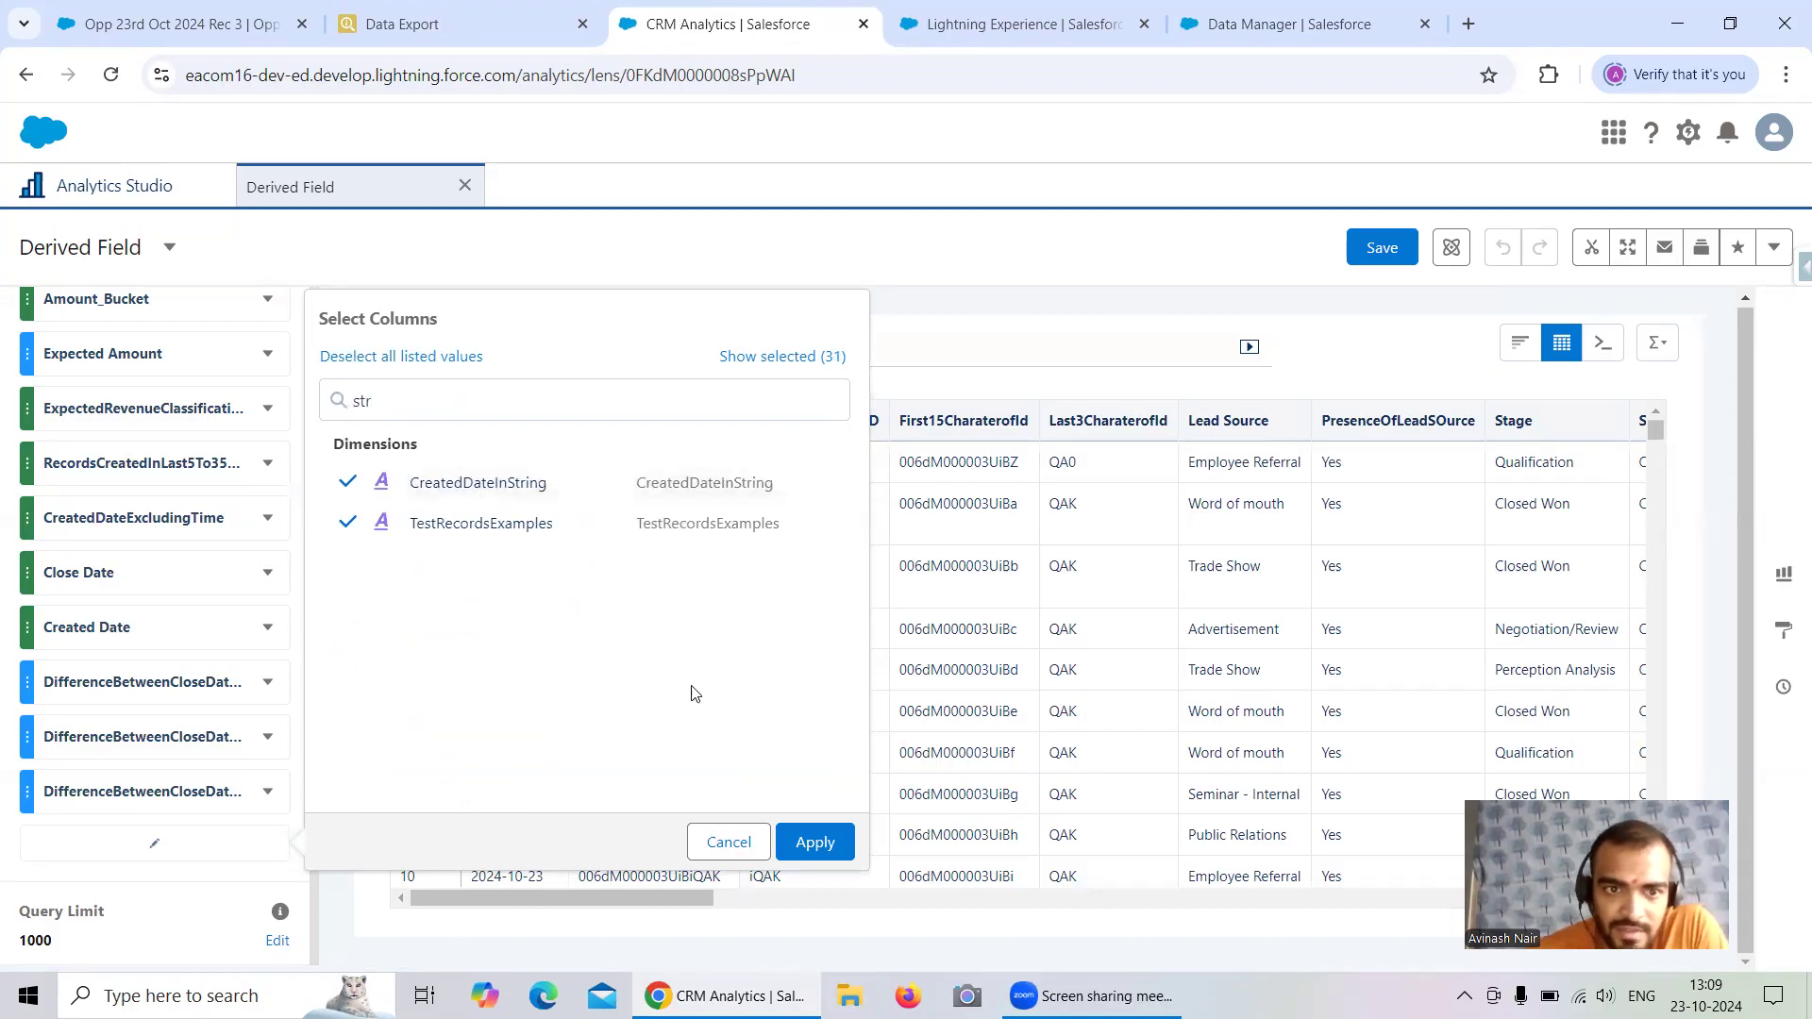
pyautogui.click(804, 839)
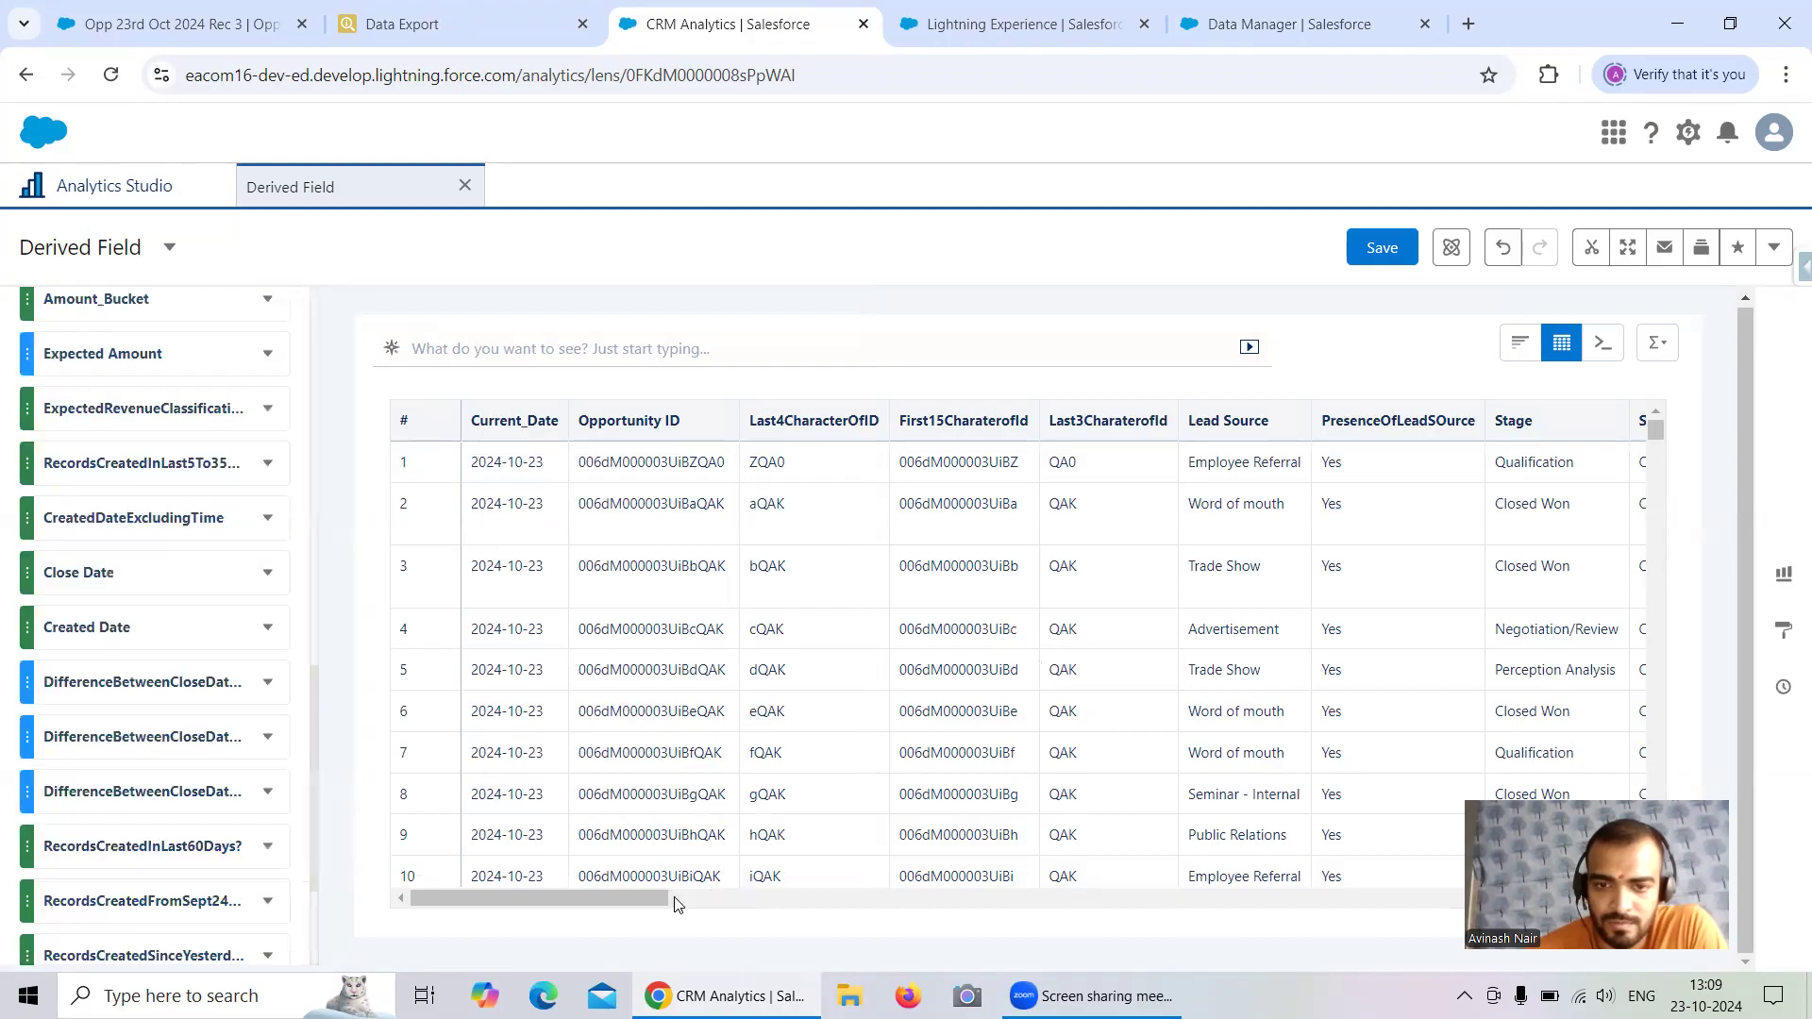
# Examine the table values of RecordsCreatedInLast60Days?, RecordsCreatedFromSept24tillDec24?, RecordsCreatedSinceYesterday? and CreatedDateInString
pyautogui.moveTo(518, 899); pyautogui.dragTo(1445, 873)
pyautogui.moveTo(1653, 883); pyautogui.dragTo(1593, 234)
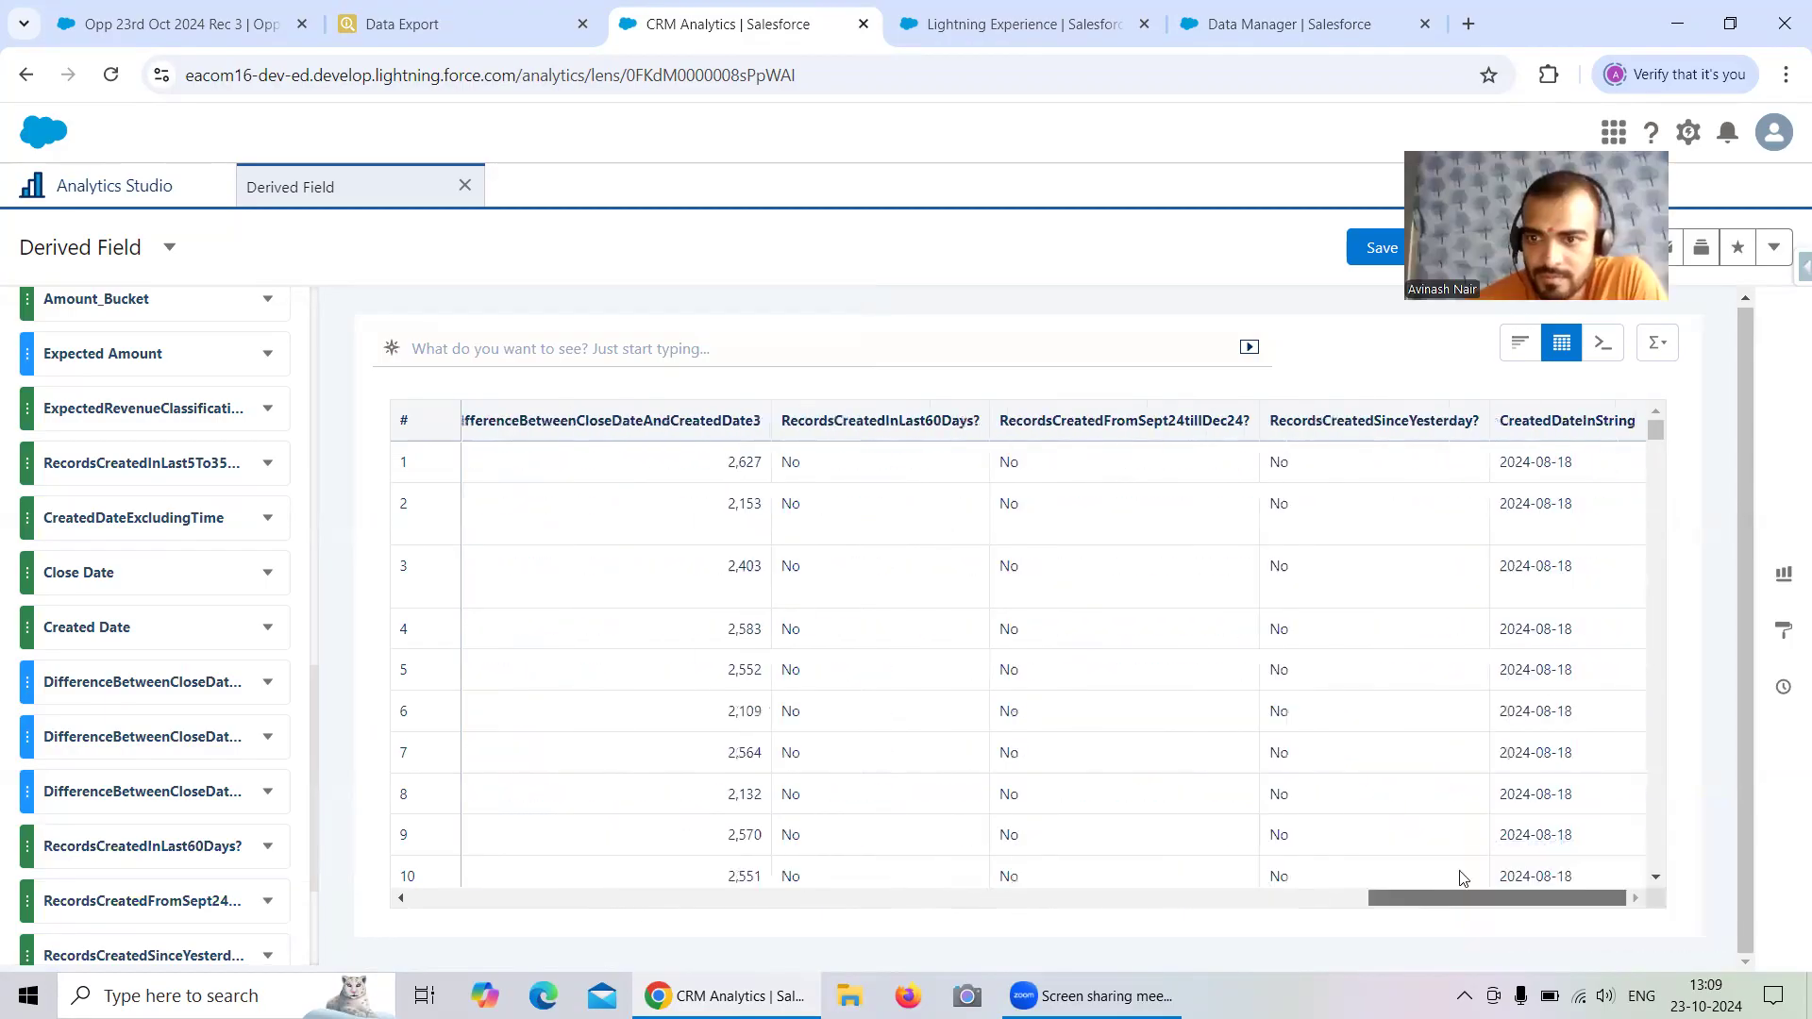
pyautogui.rightClick(1500, 462)
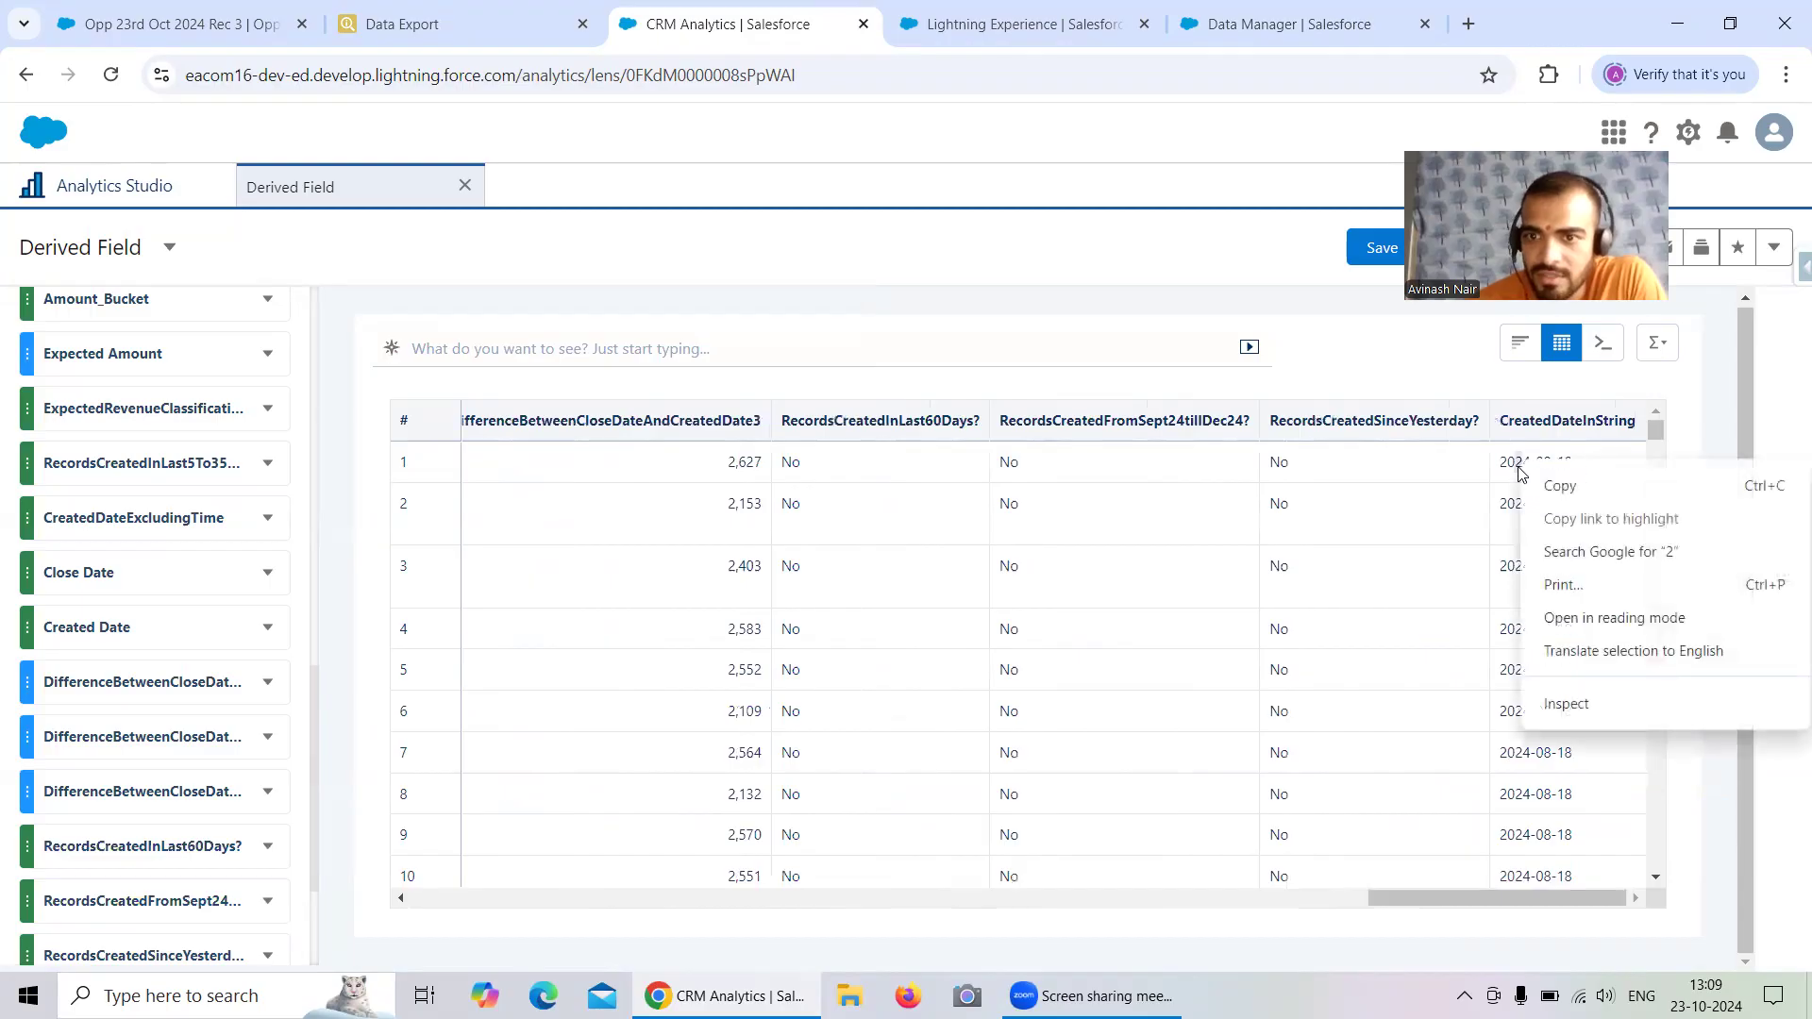
pyautogui.click(1318, 489)
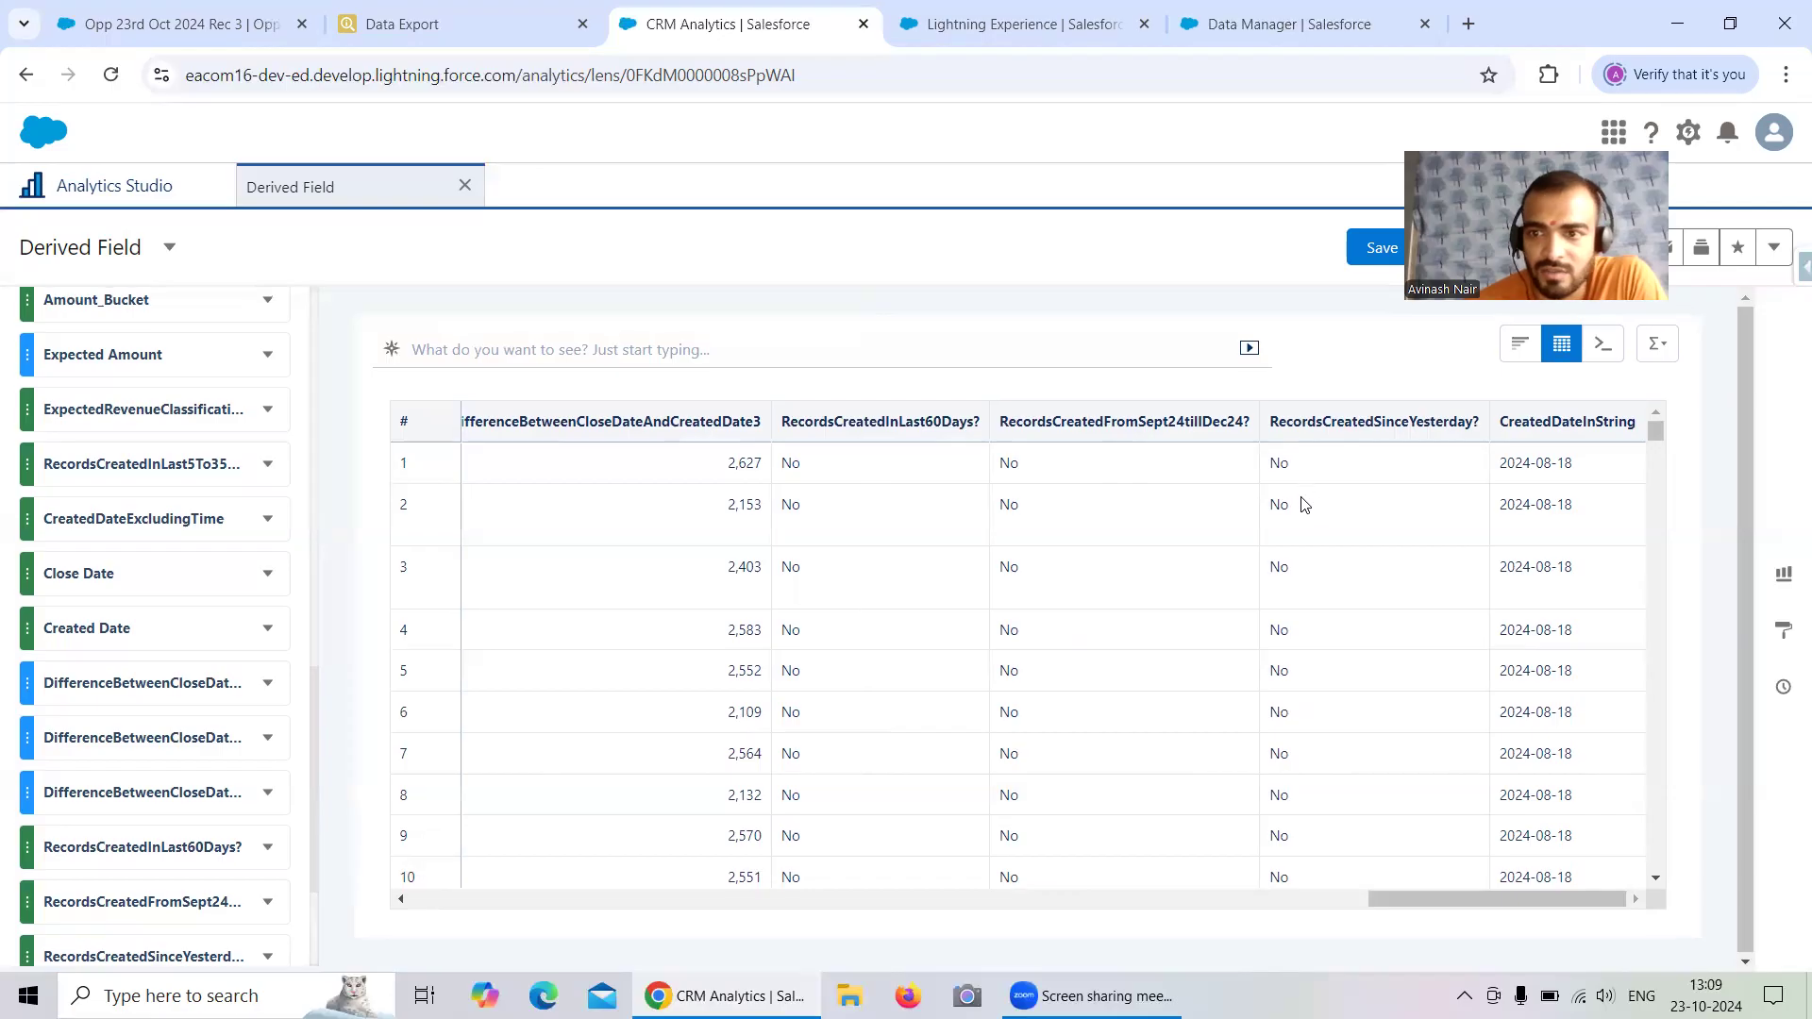
# Move the Created Date column directly before RecordsCreatedInLast60Days? and save the Derived Field lens
pyautogui.moveTo(144, 624); pyautogui.dragTo(193, 731)
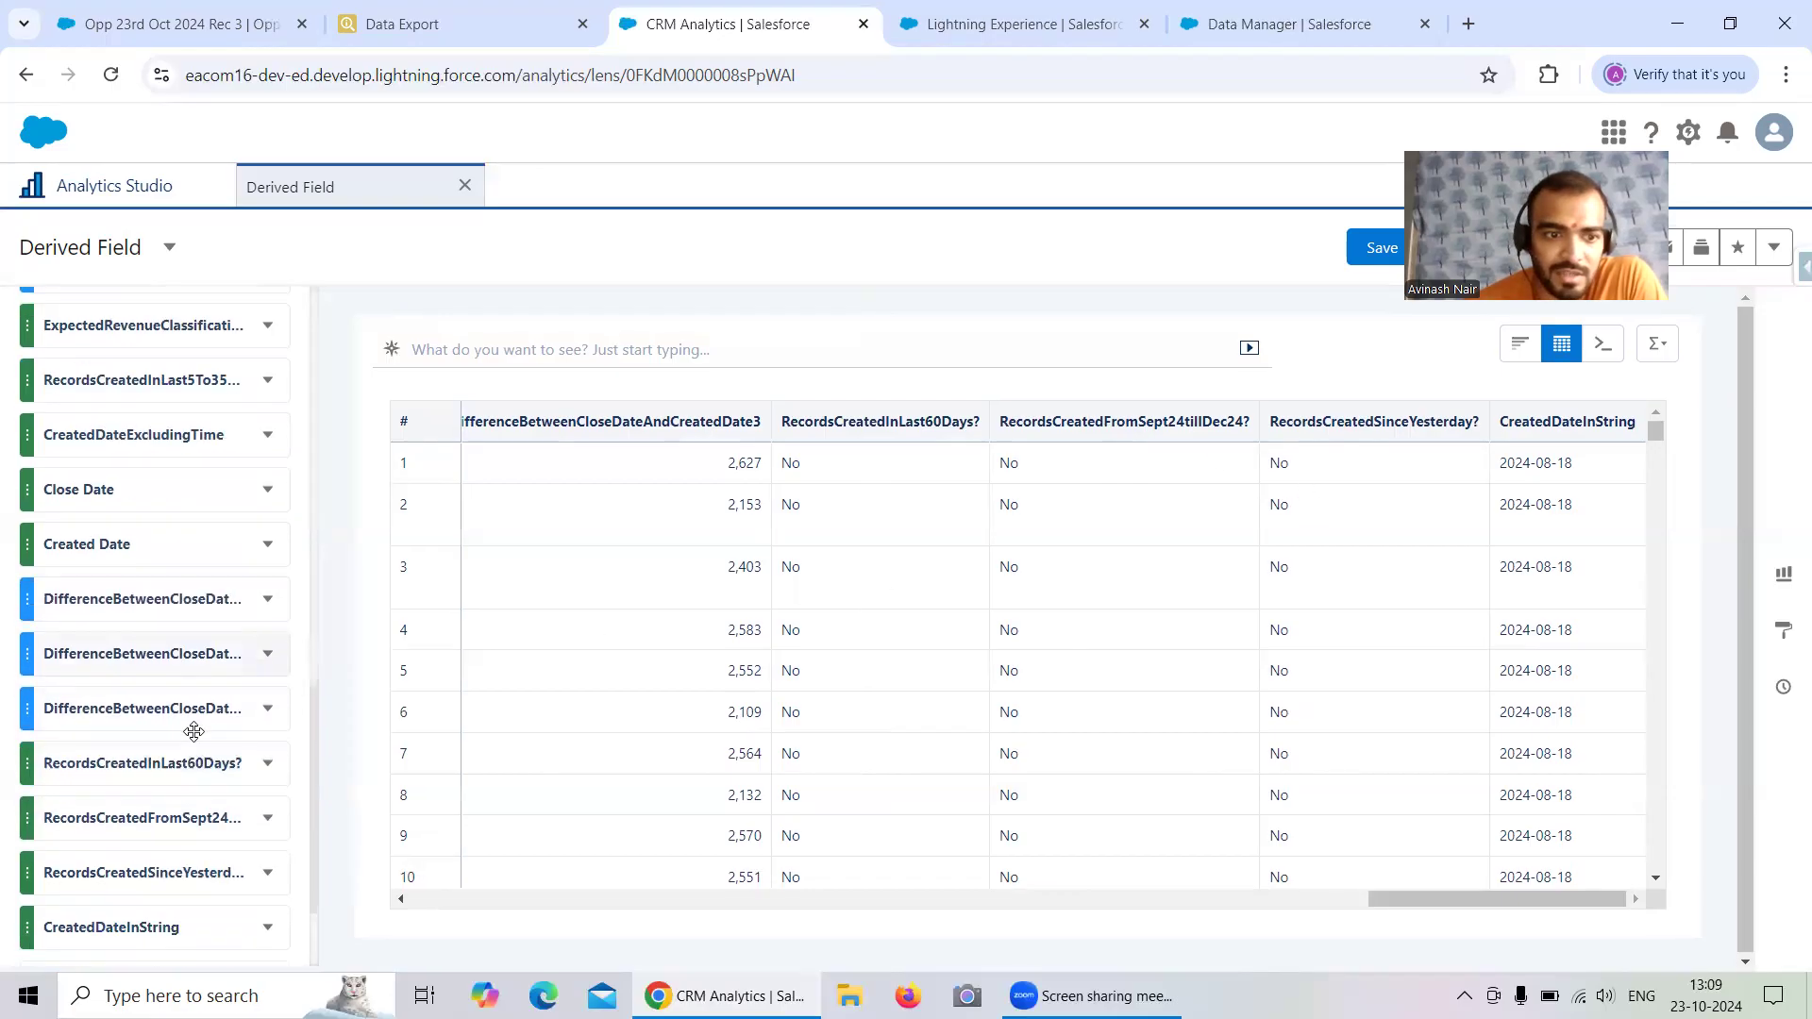
pyautogui.scroll(-2, 195, 726)
pyautogui.moveTo(128, 418); pyautogui.dragTo(143, 587)
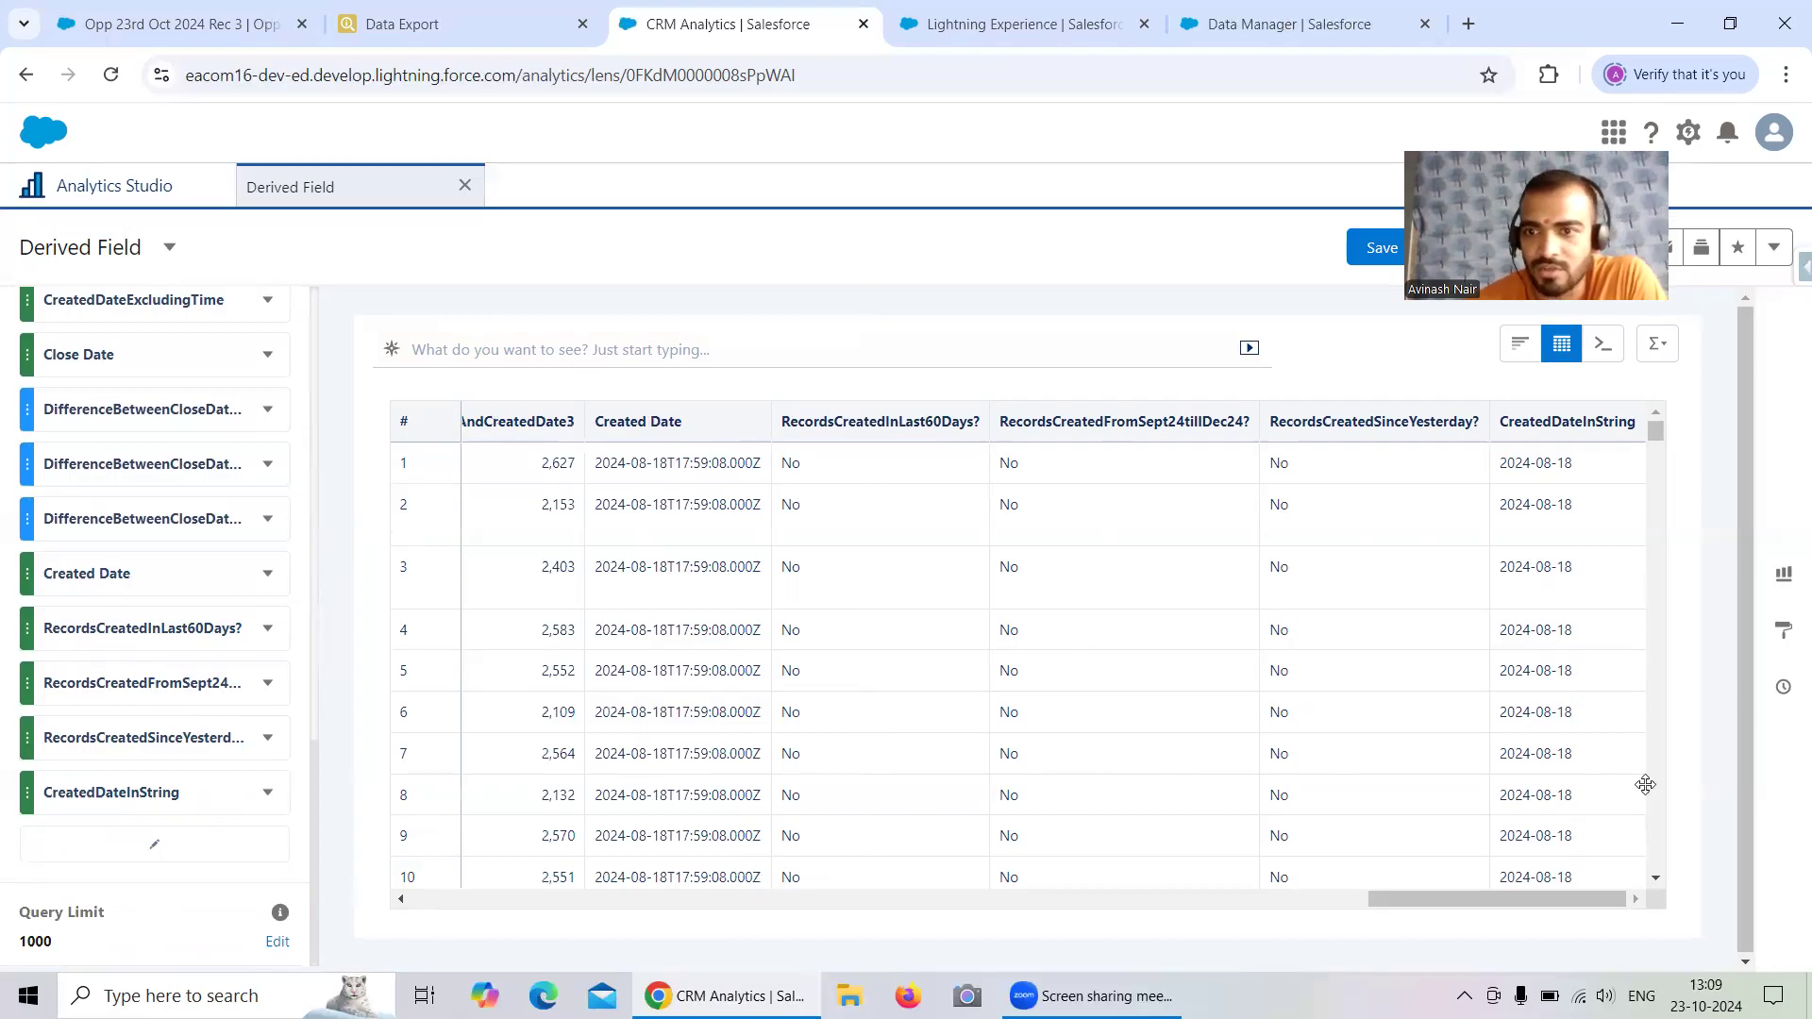
pyautogui.click(1382, 248)
pyautogui.click(1117, 799)
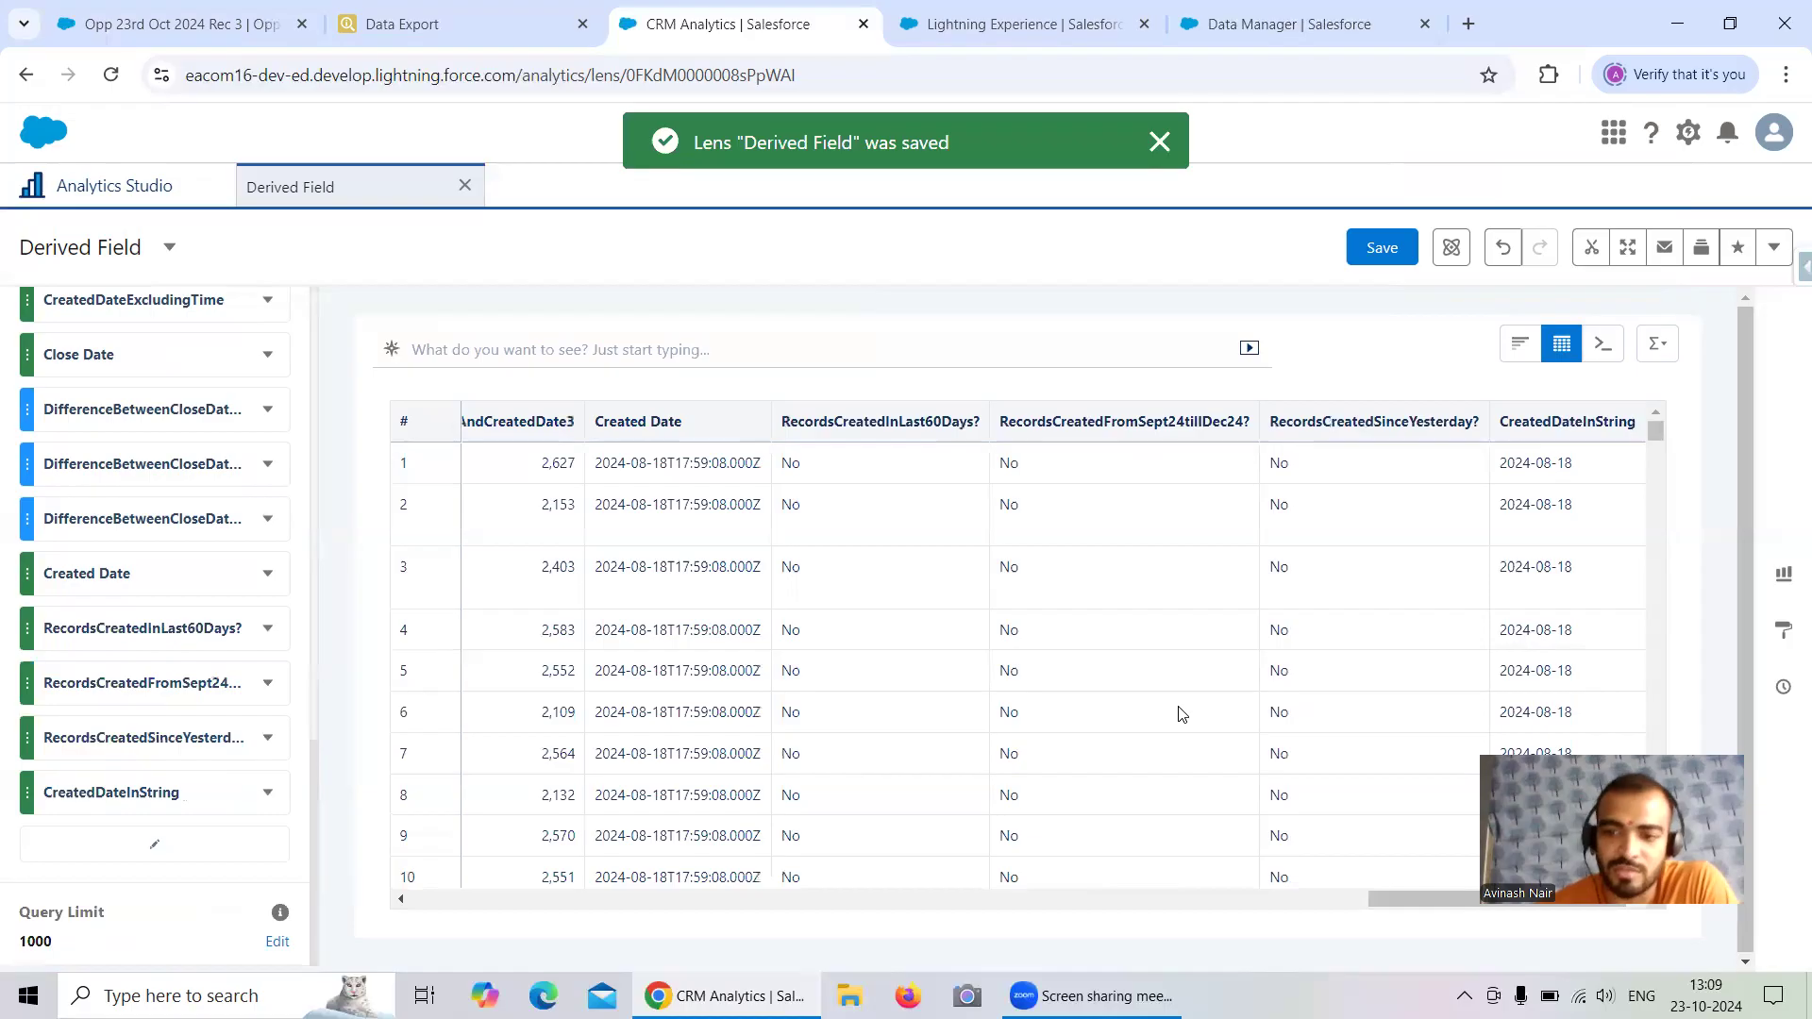
# Return to the Derived Fields node of the Free Session 6 dataflow in Data Manager
pyautogui.click(1238, 32)
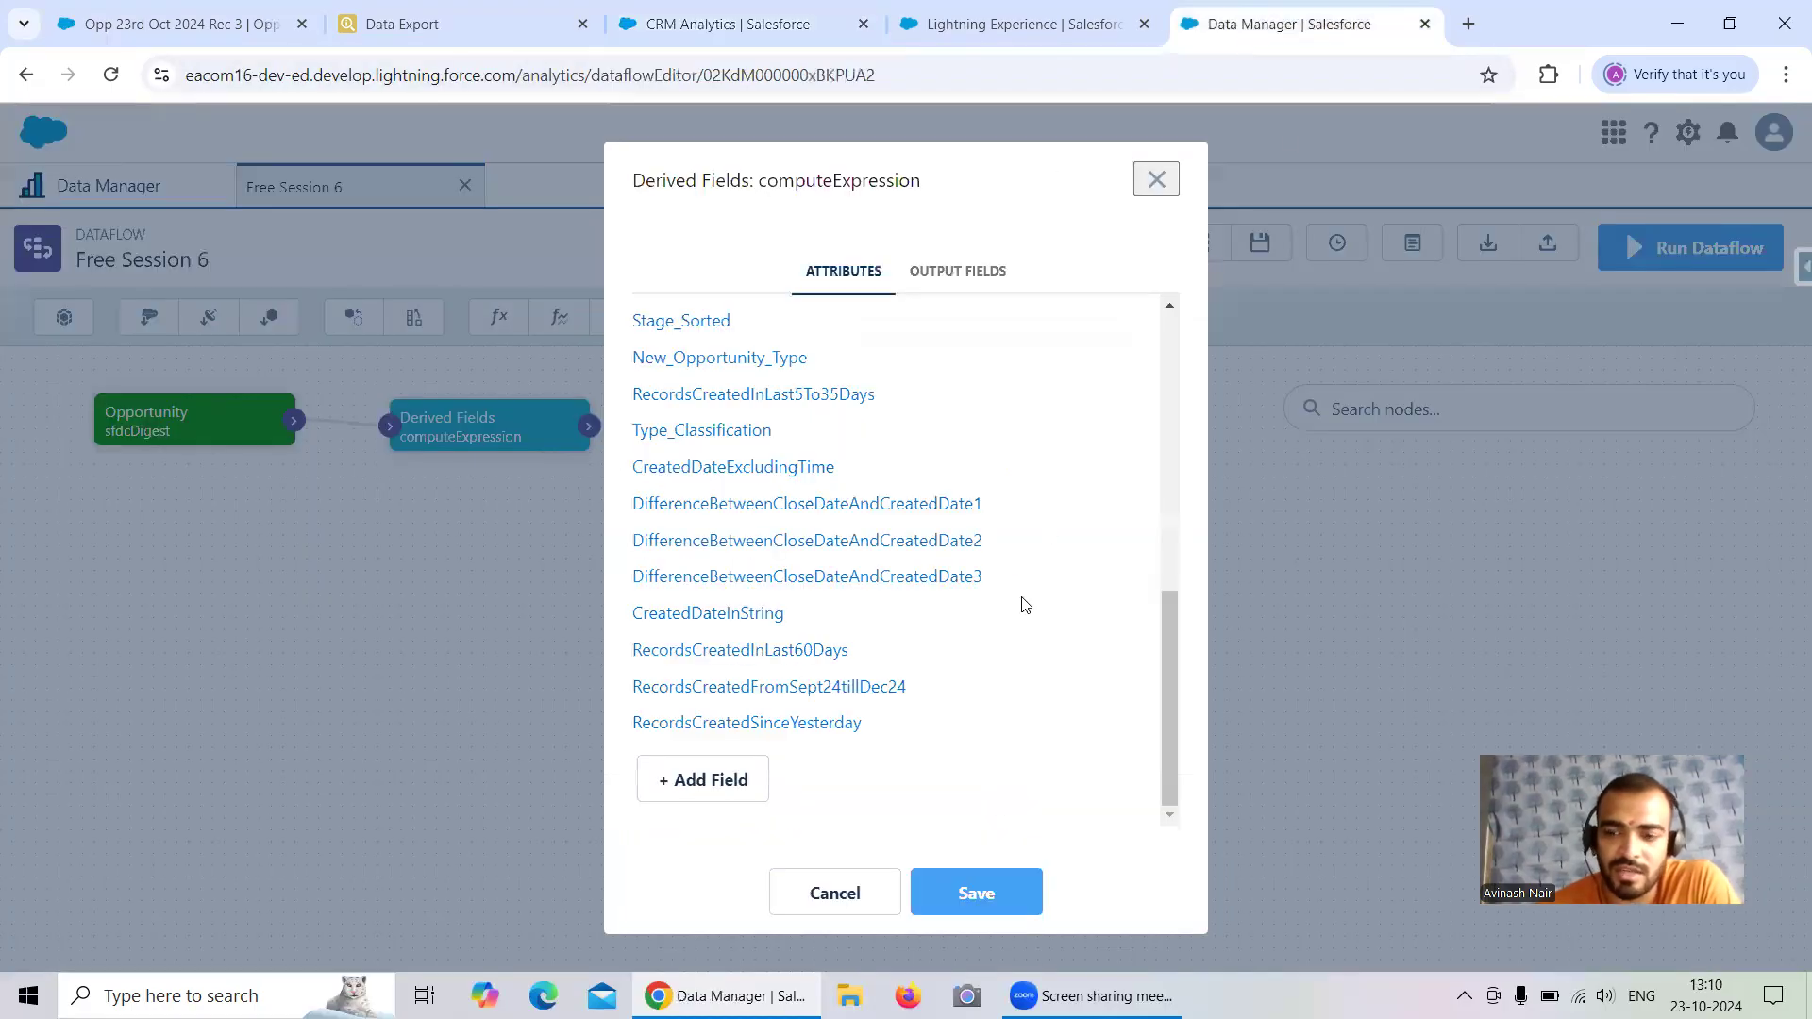